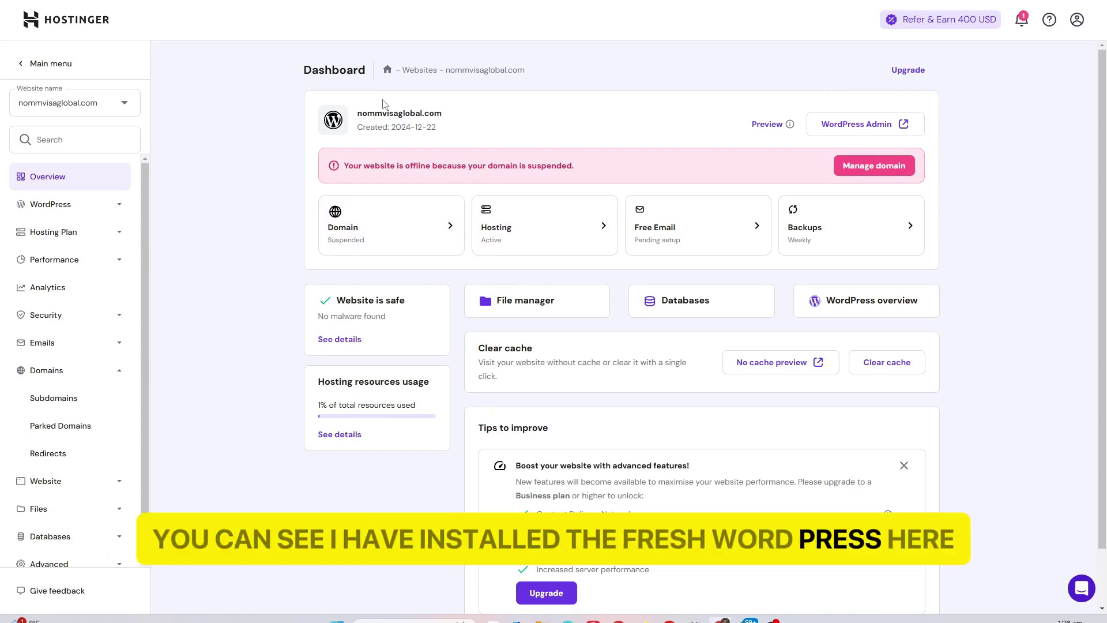
Highlight the nommvisaglobal.com site name on the hPanel dashboard, then clear the highlight
left_click_drag(469, 122, 356, 114)
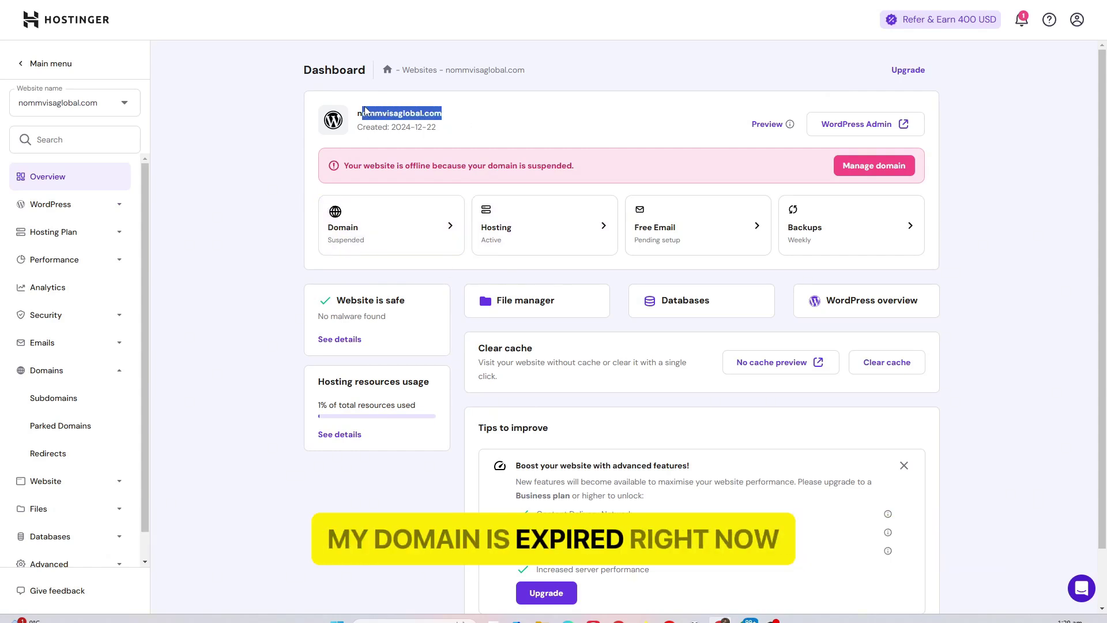
left_click(515, 136)
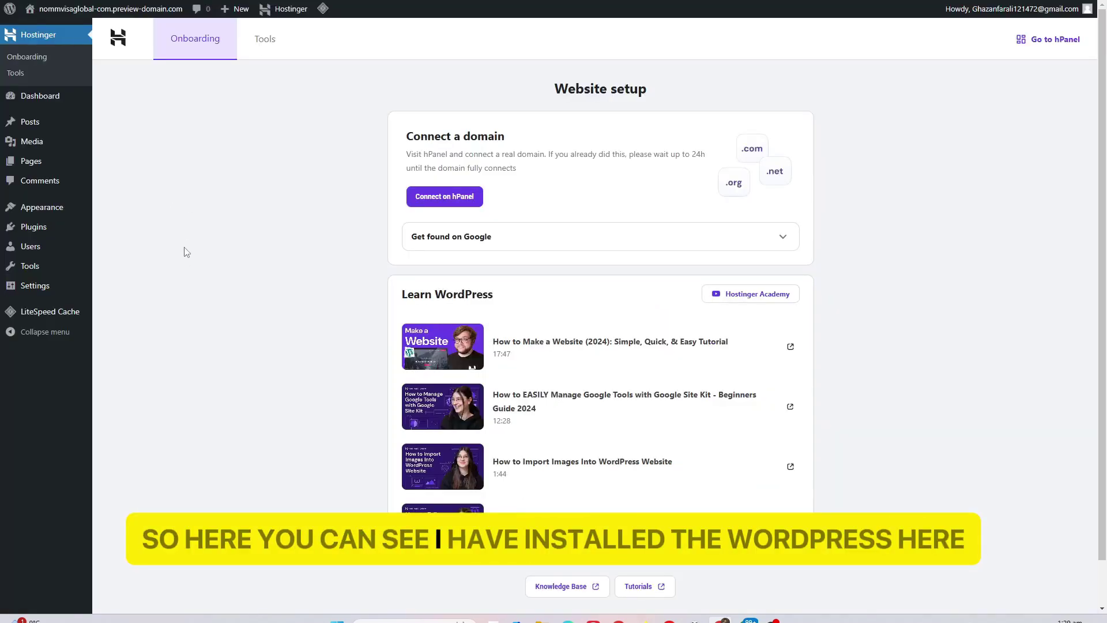
Preview the fresh blog front end, then return to the WordPress admin setup page
scroll(199, 275, "down", 2)
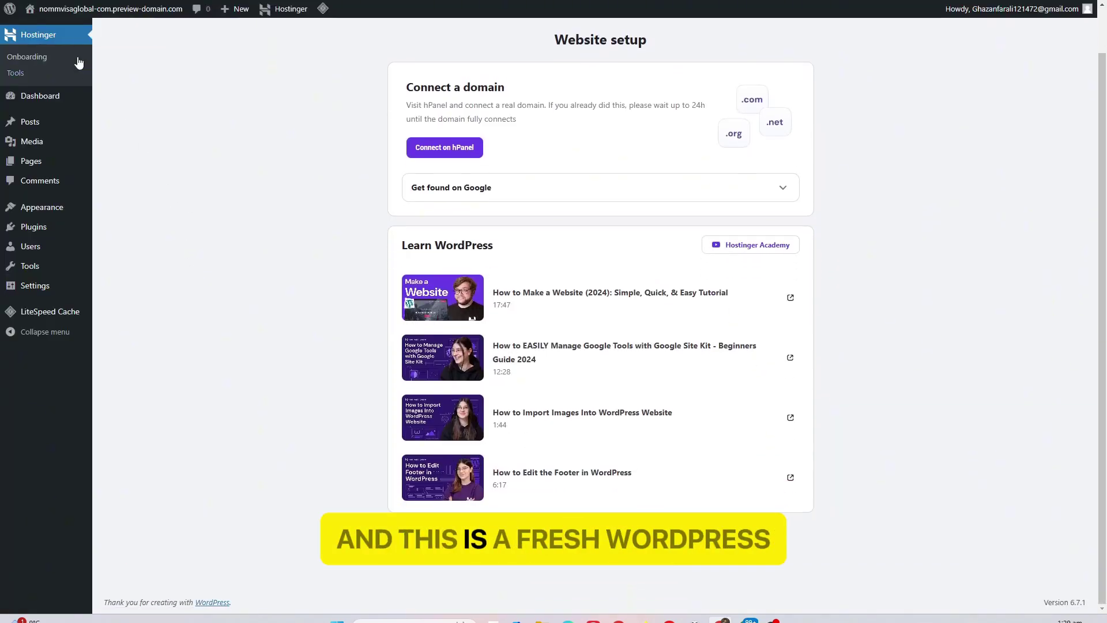
left_click(64, 30)
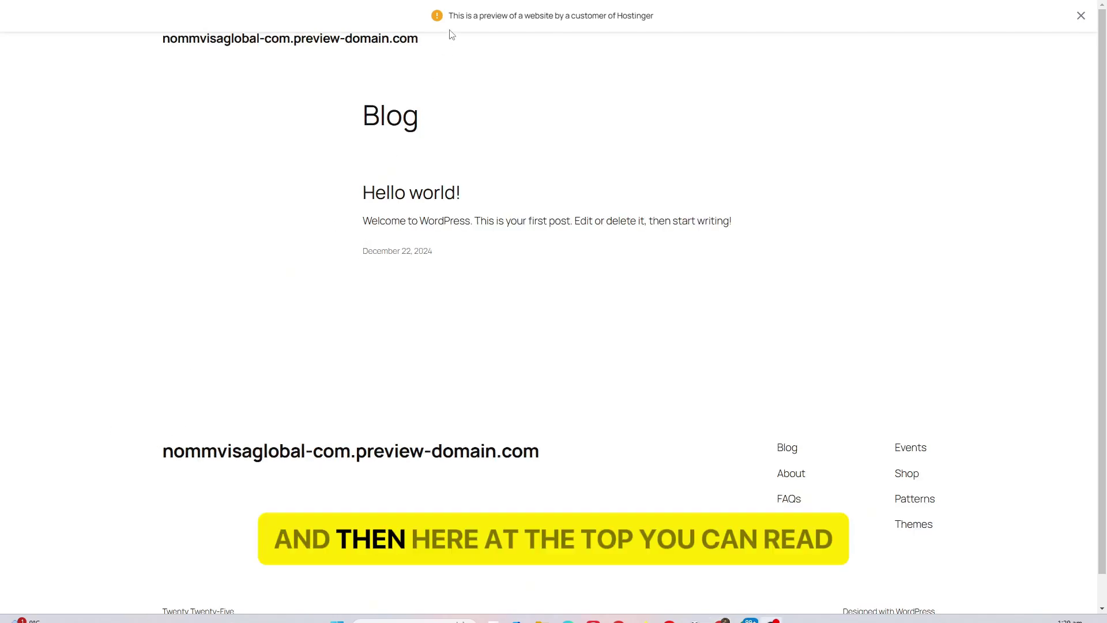
left_click_drag(450, 19, 625, 27)
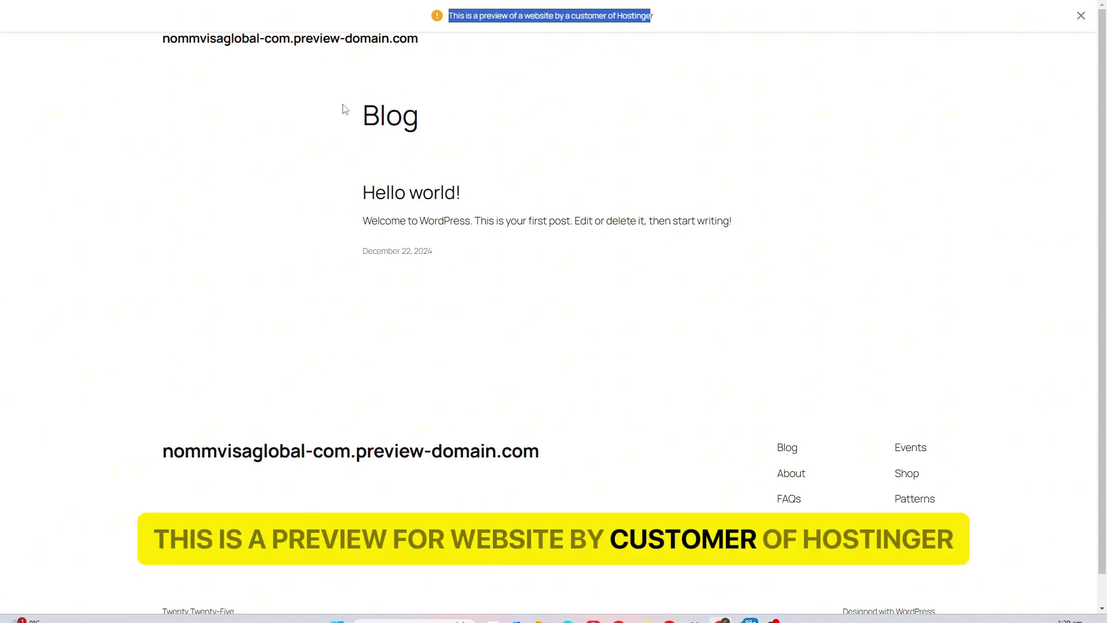
left_click(271, 17)
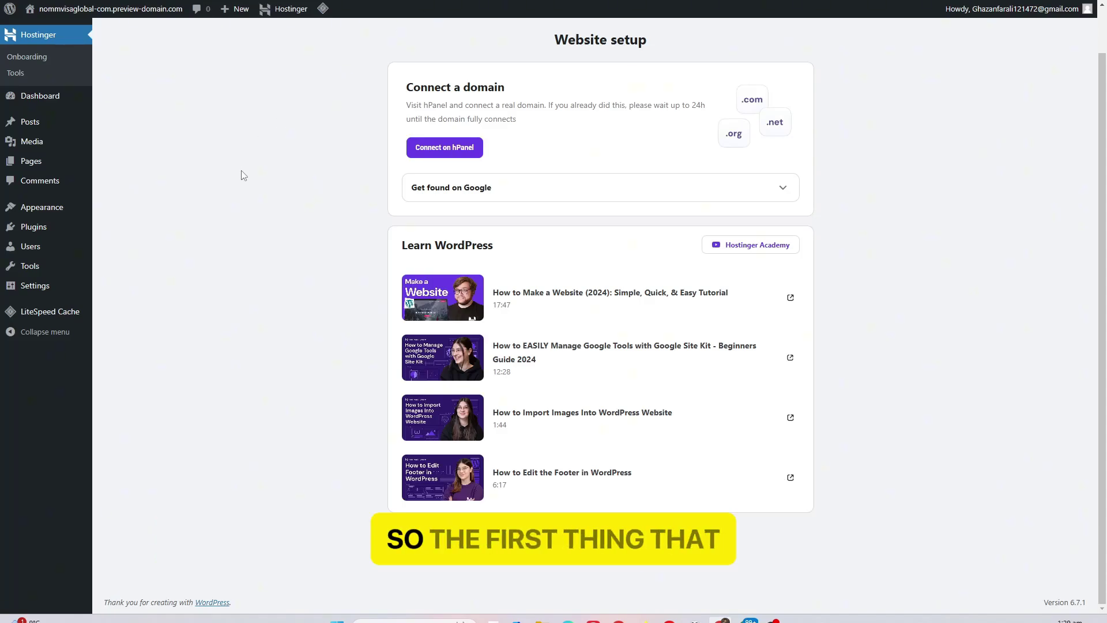
mouse_move(61, 216)
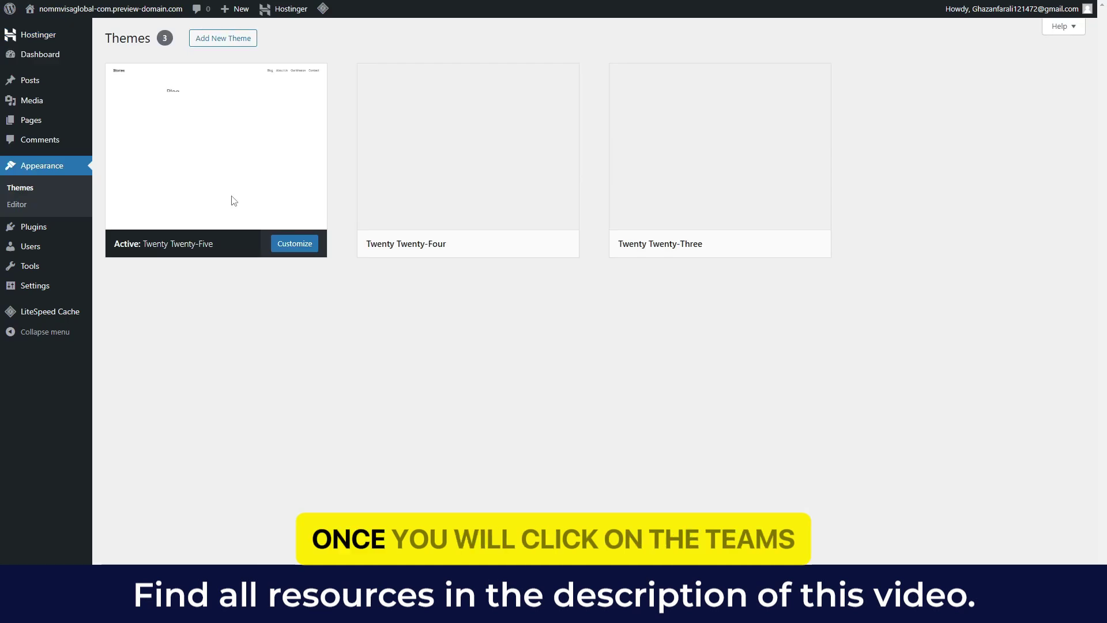
Select the immidox immigration theme zip as the file for Upload Theme
left_click(230, 43)
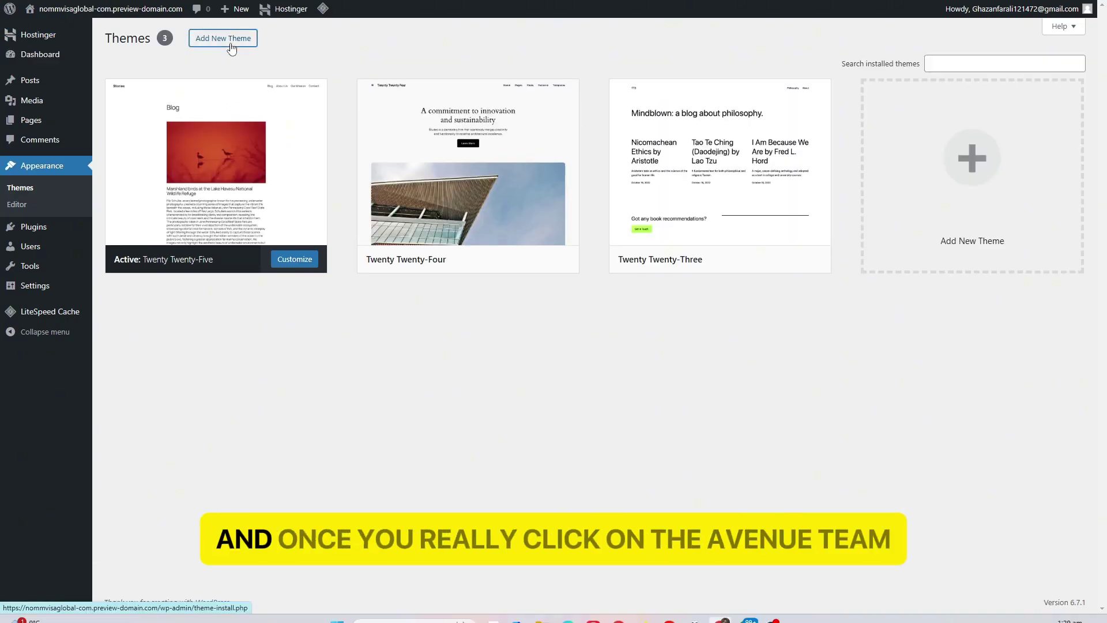
left_click(230, 44)
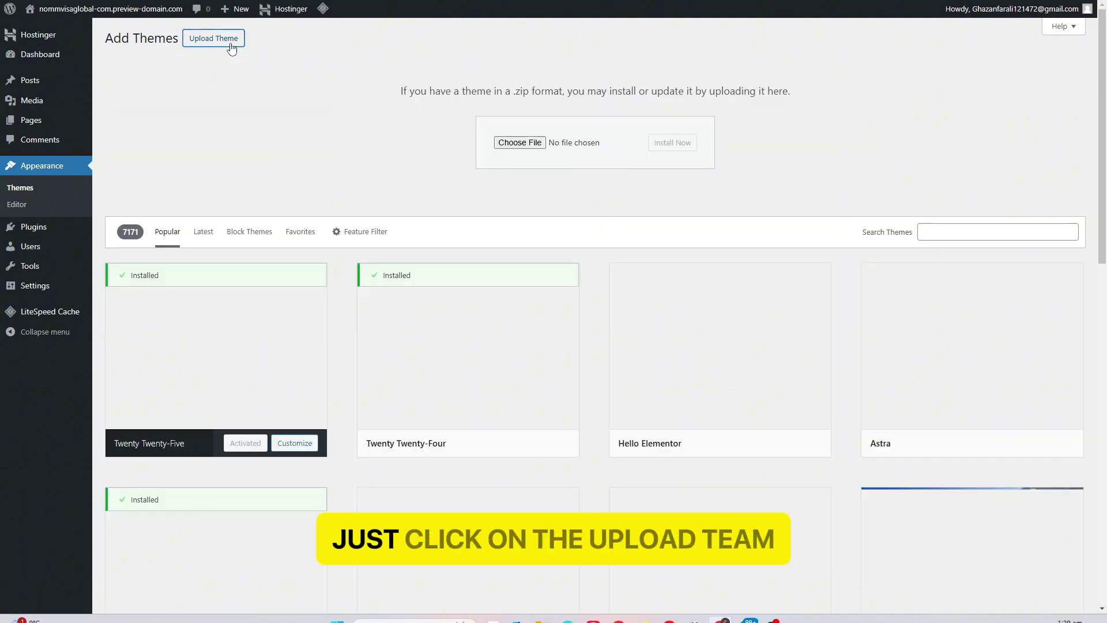
left_click(518, 144)
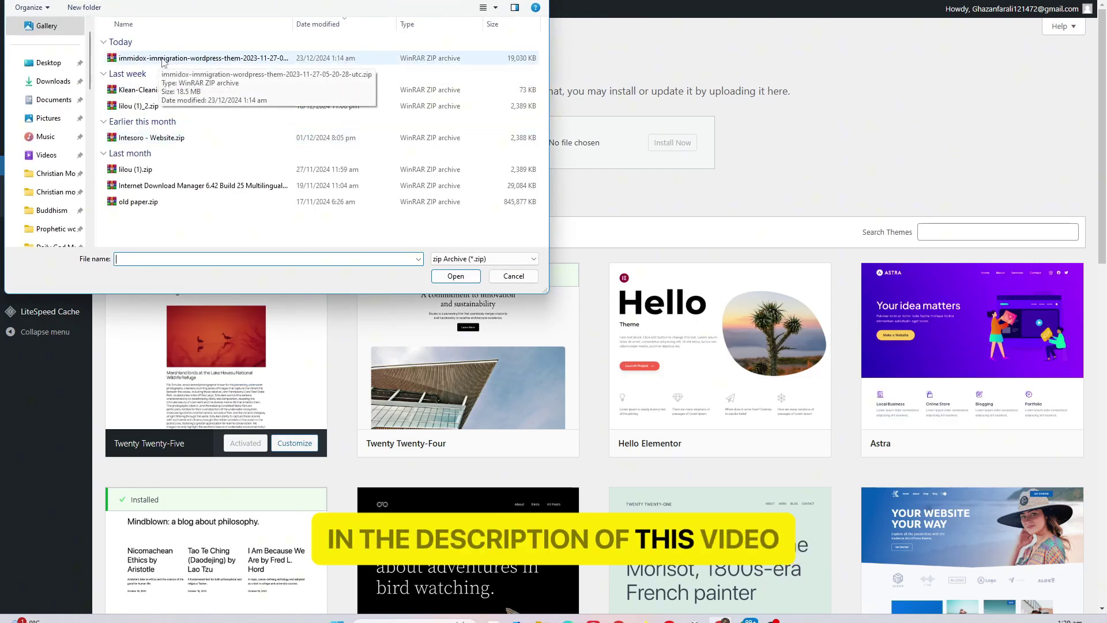
left_click(164, 65)
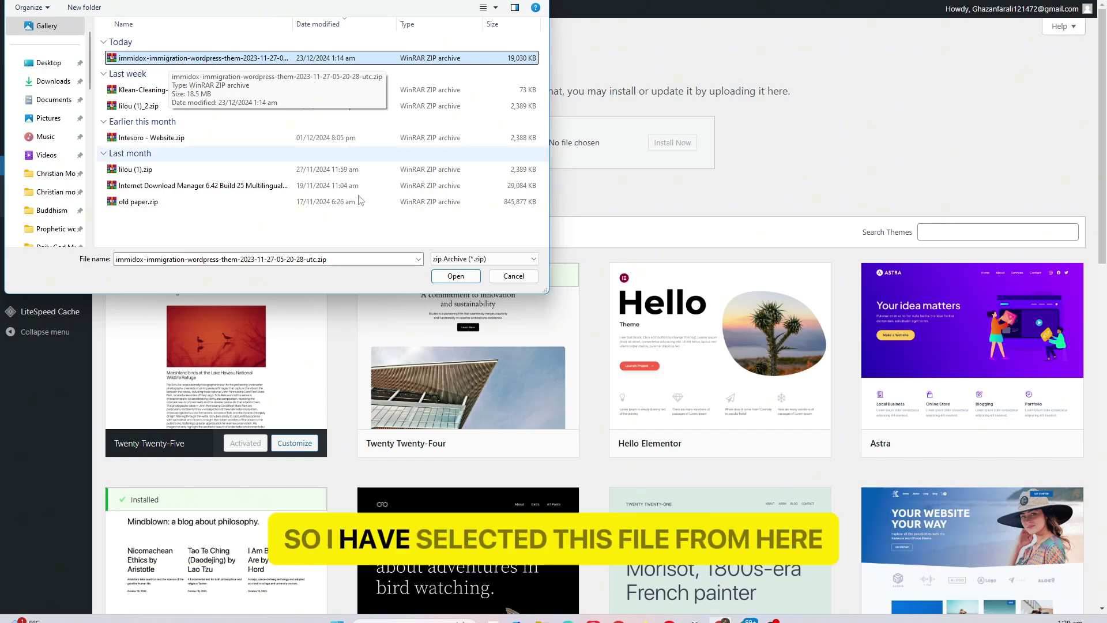
left_click(455, 275)
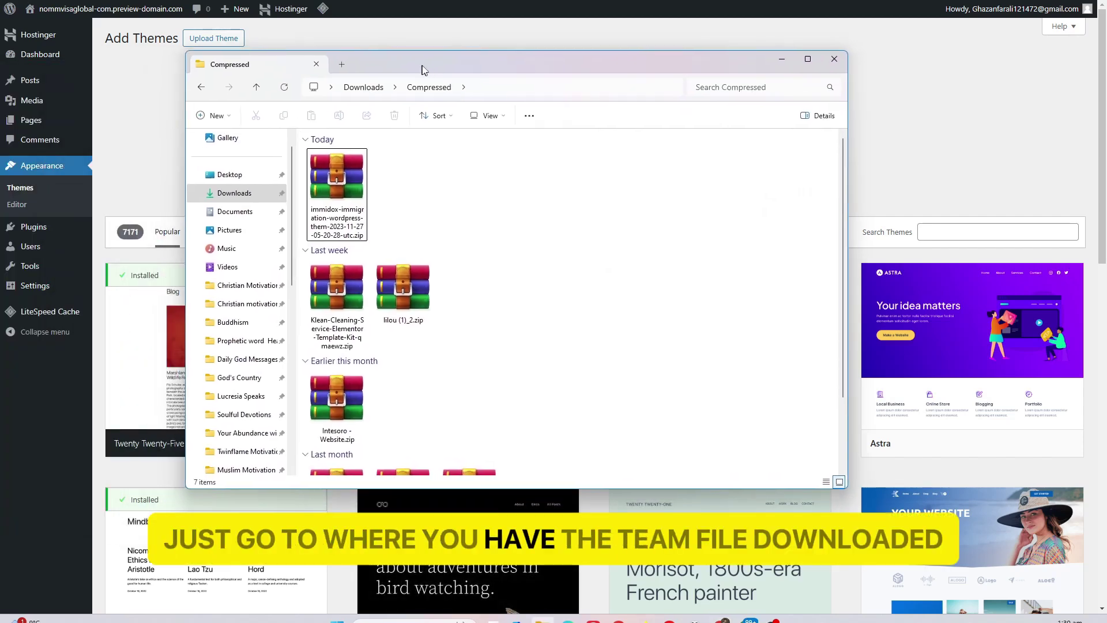
Open the theme package in WinRAR and extract immidoxMain/immidox.zip to the Desktop
left_click(330, 186)
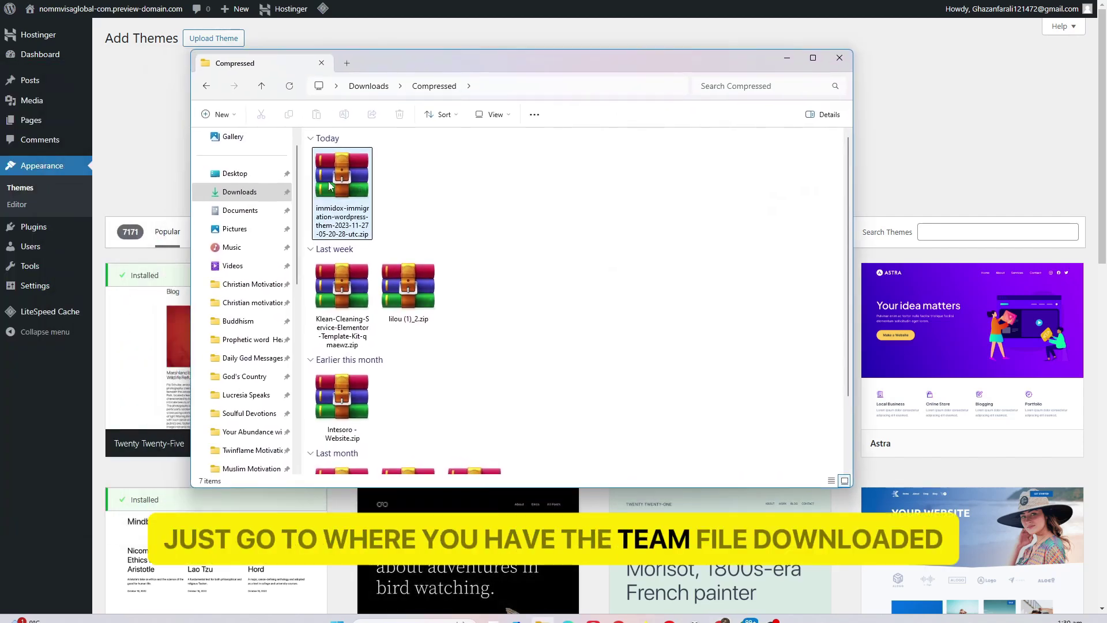
double_click(333, 186)
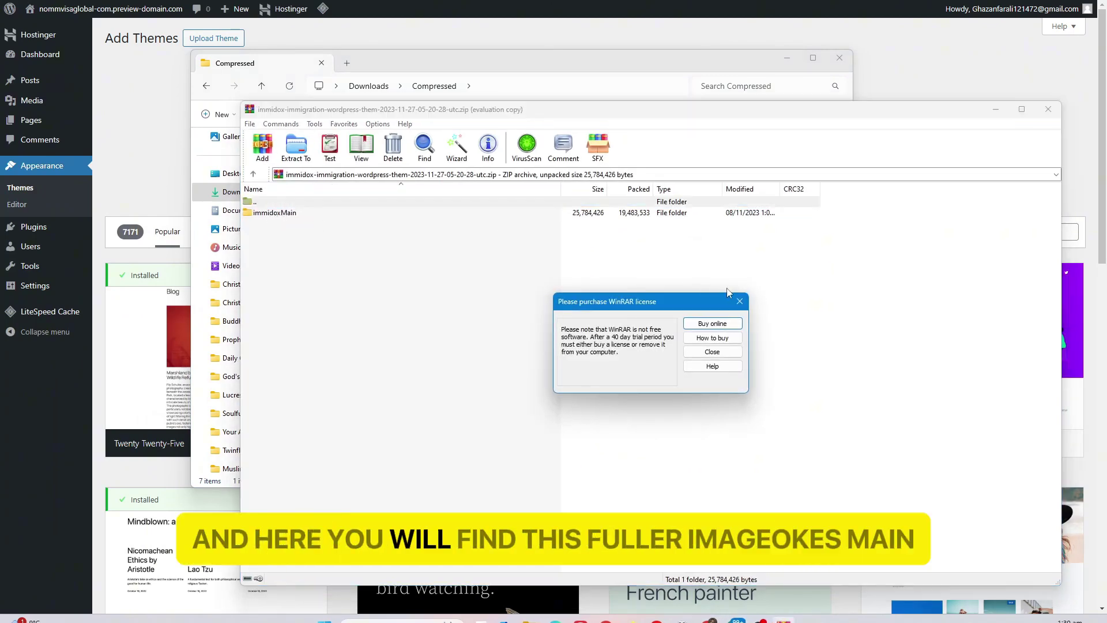
left_click(739, 301)
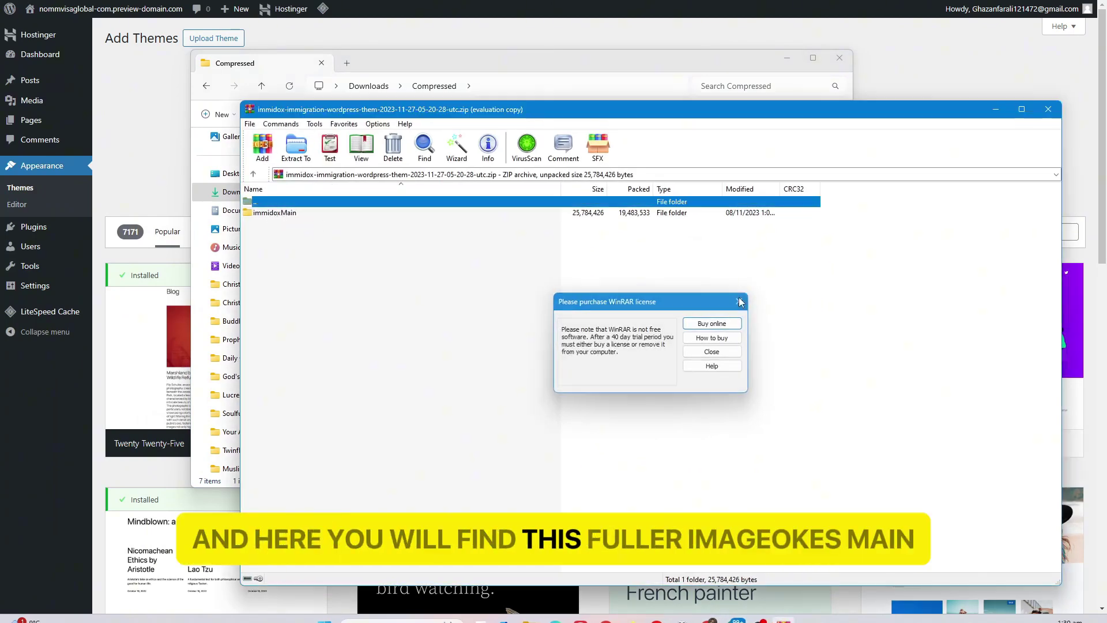
double_click(275, 214)
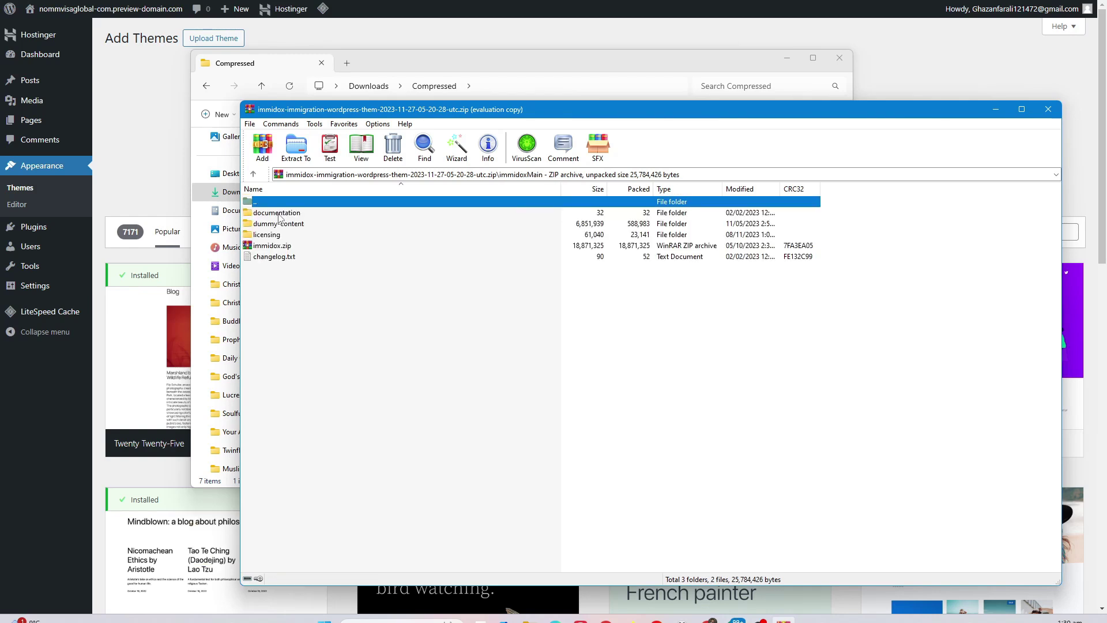
left_click(271, 247)
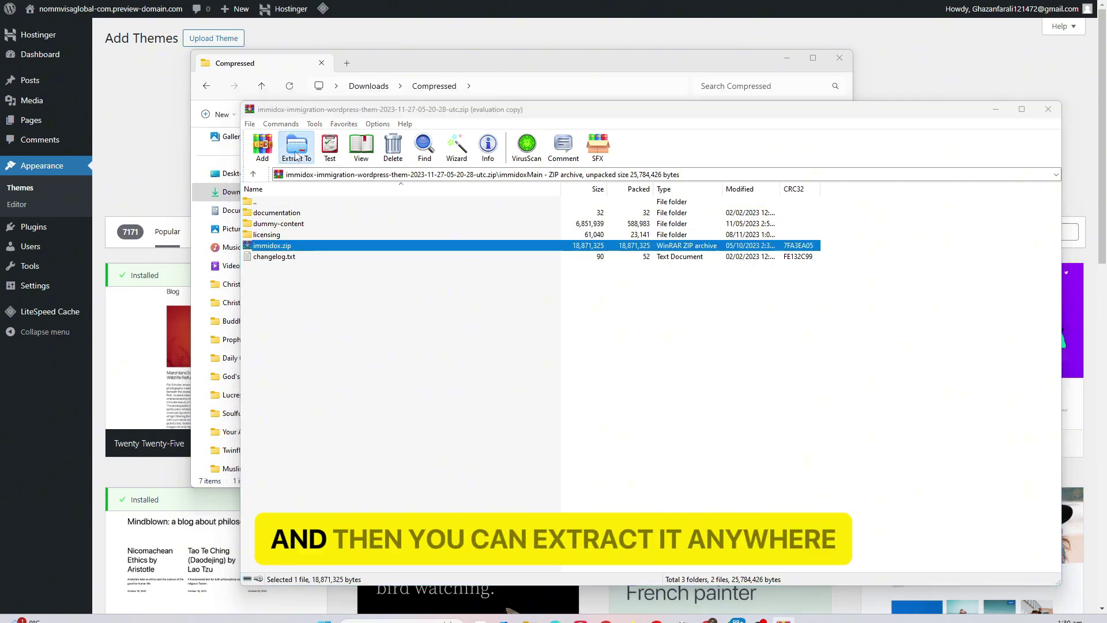
left_click(296, 156)
left_click(683, 292)
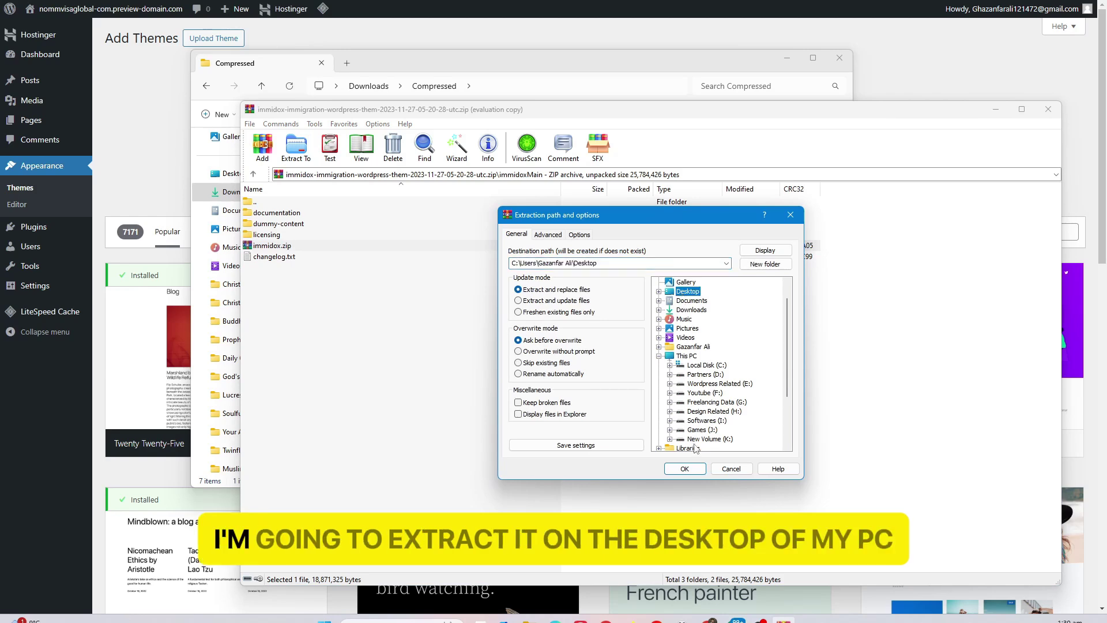
left_click(687, 468)
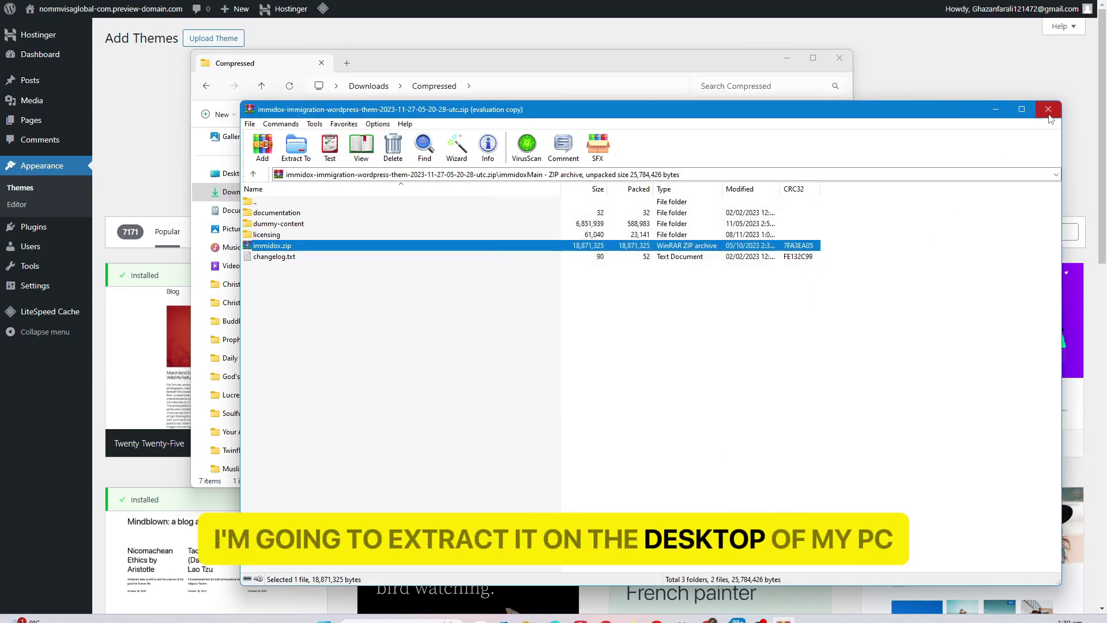
left_click(1048, 109)
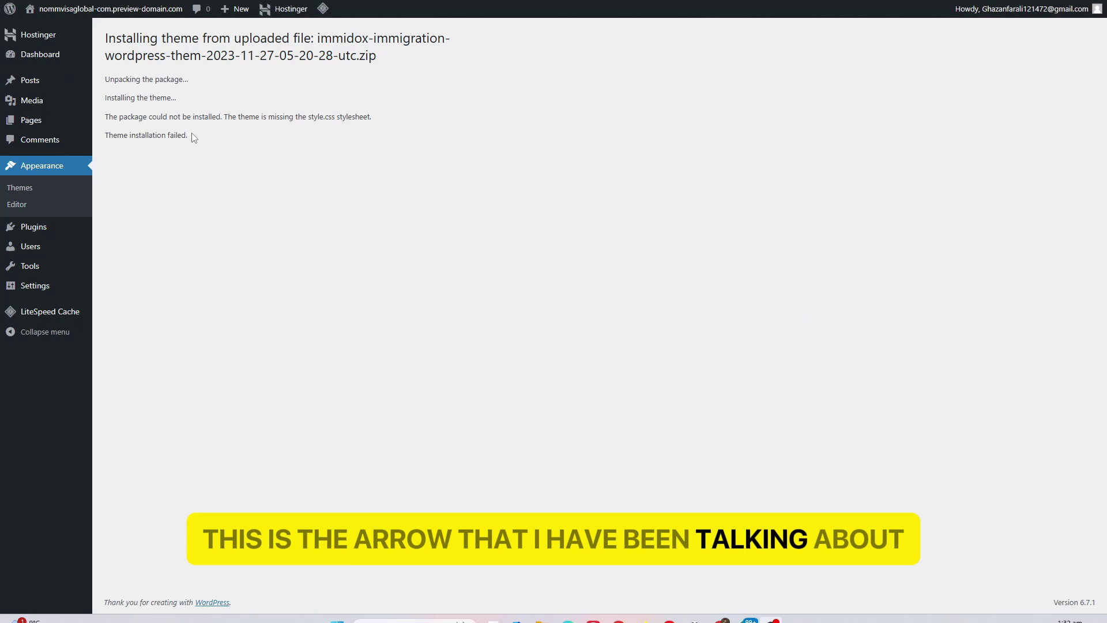
Note the missing style.css install error and return to the installed themes list
left_click_drag(226, 118, 374, 118)
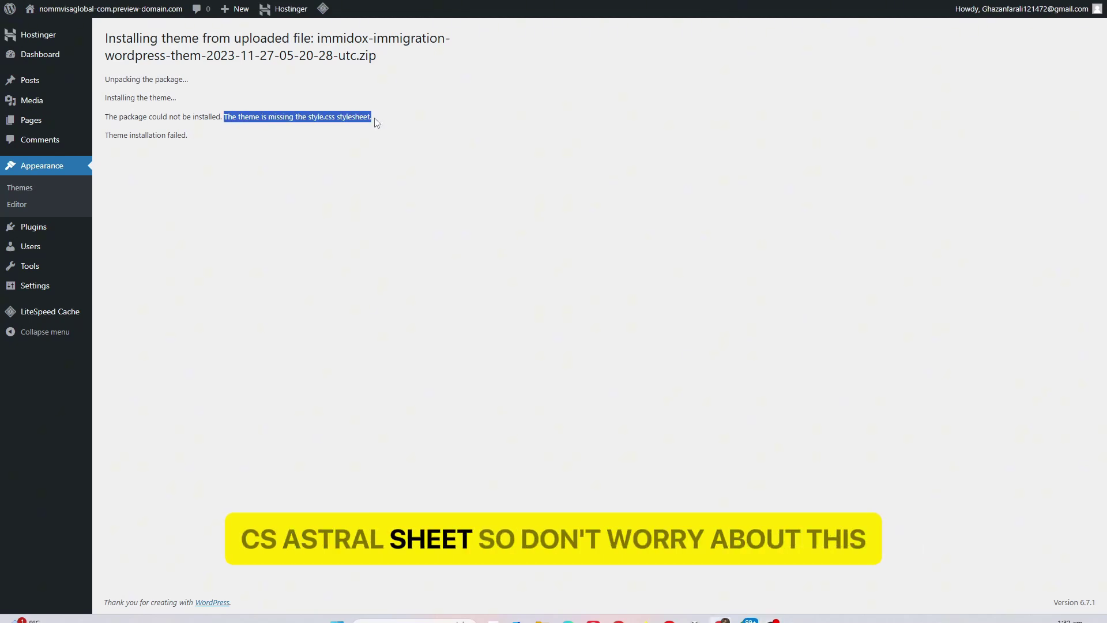
left_click(23, 189)
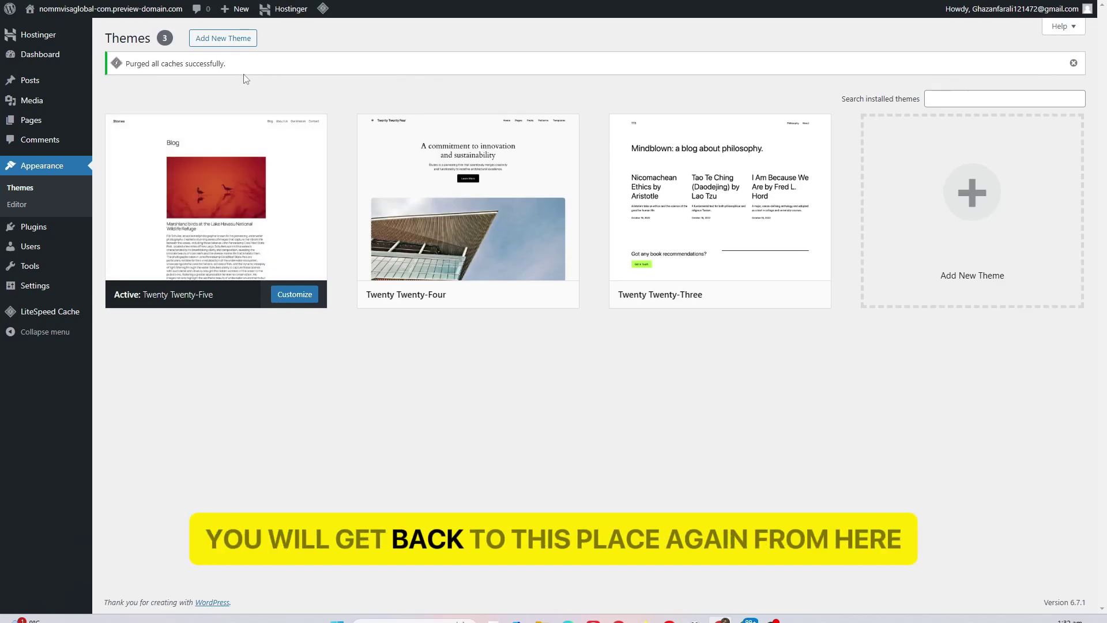
Upload and install Desktop\immidox.zip as a new theme, then activate Immidox
left_click(233, 41)
left_click(233, 40)
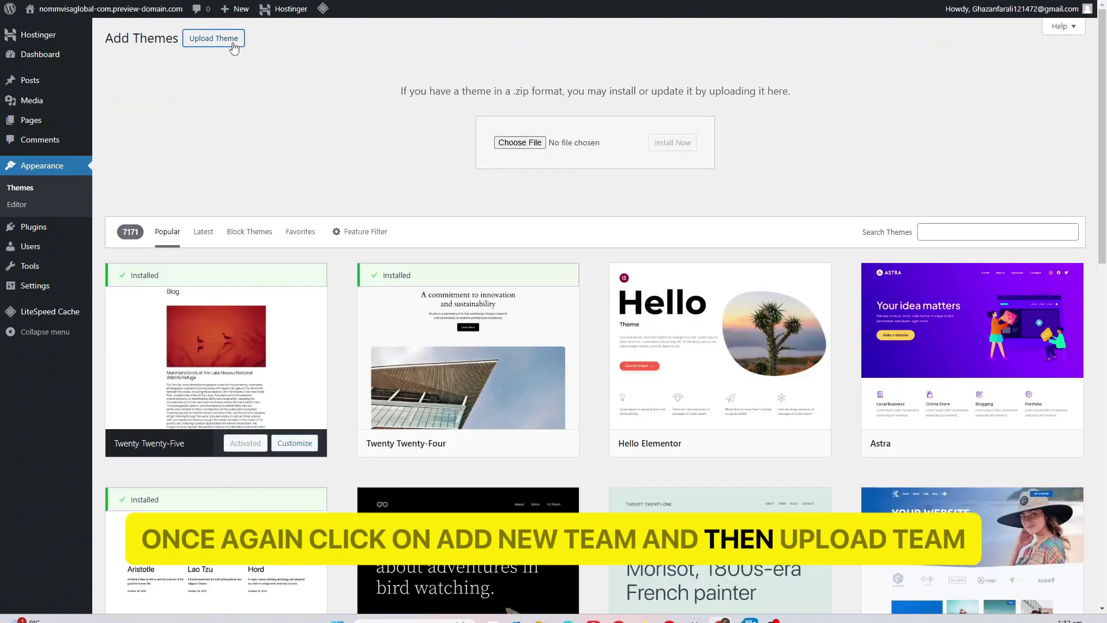
left_click(519, 142)
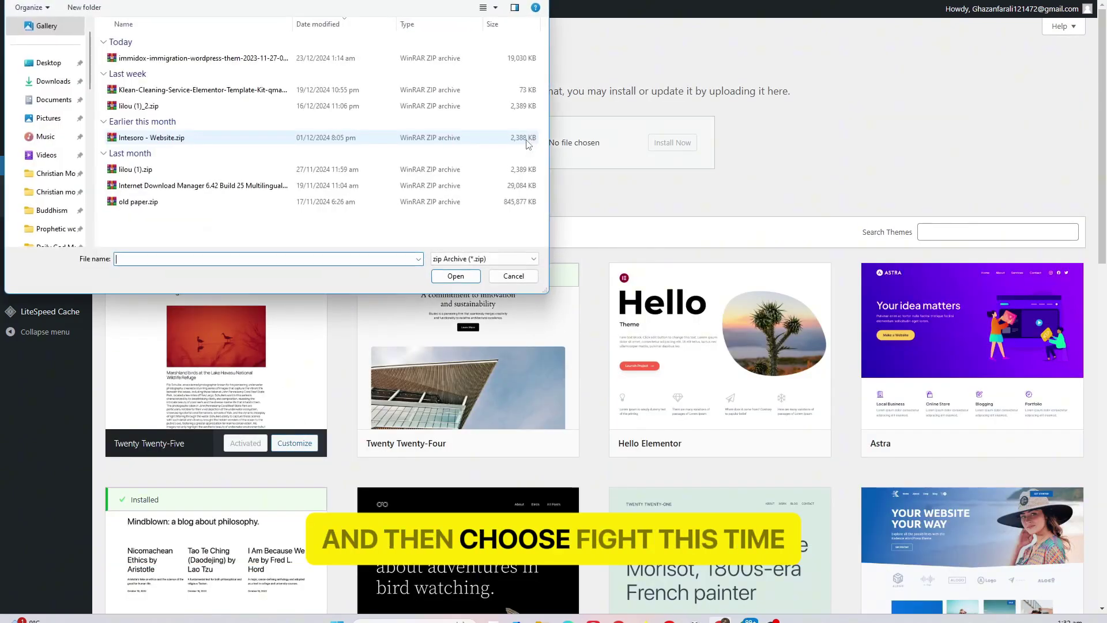
left_click(52, 65)
left_click(516, 52)
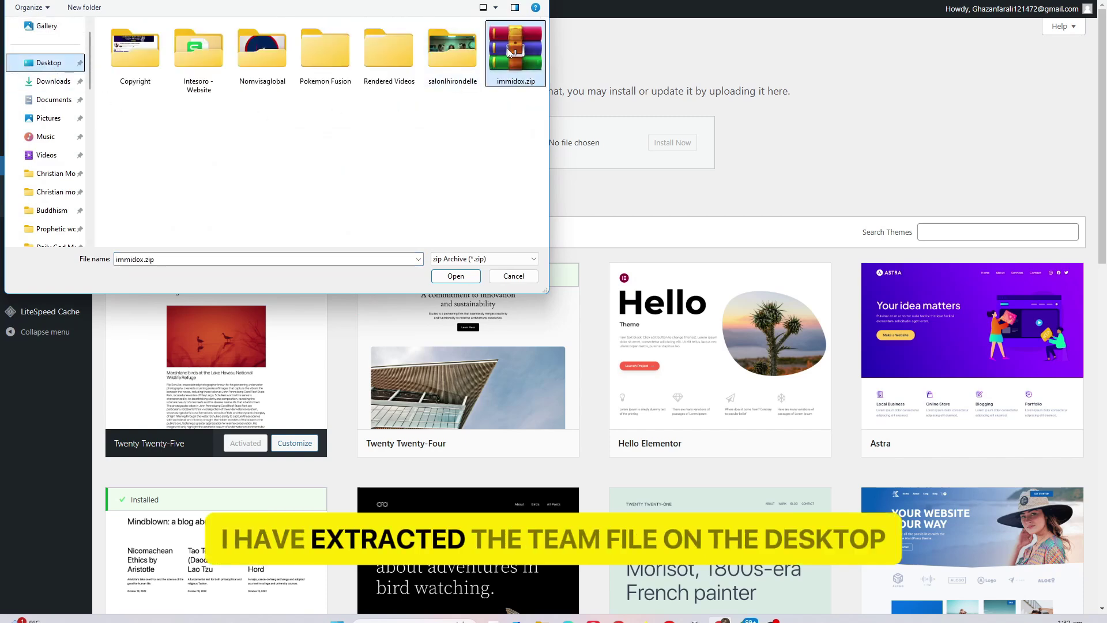
left_click(455, 277)
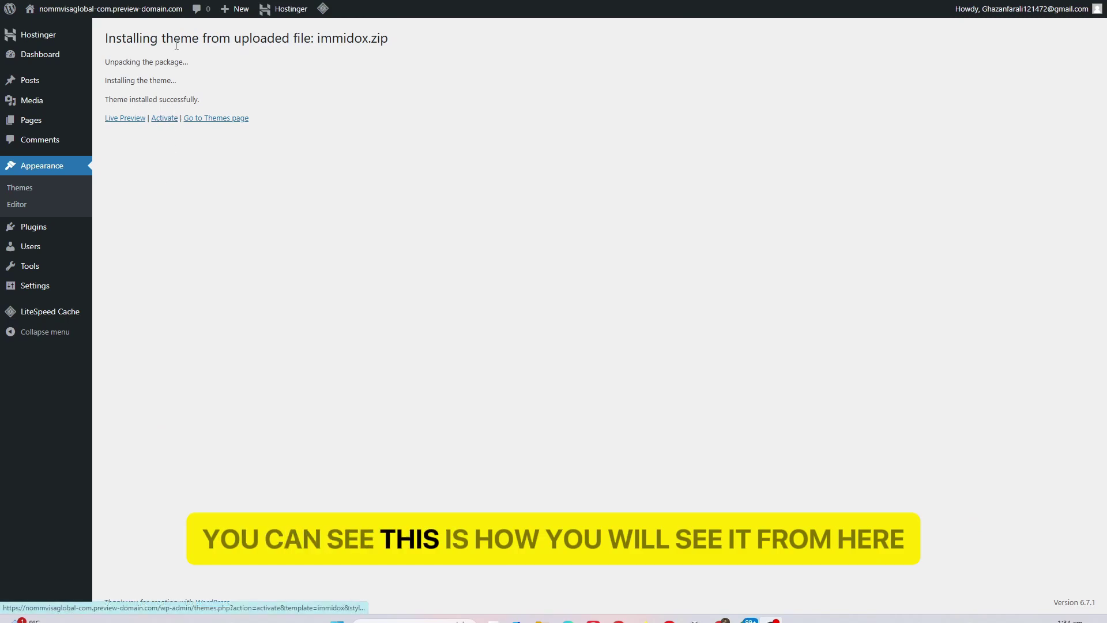
left_click(165, 118)
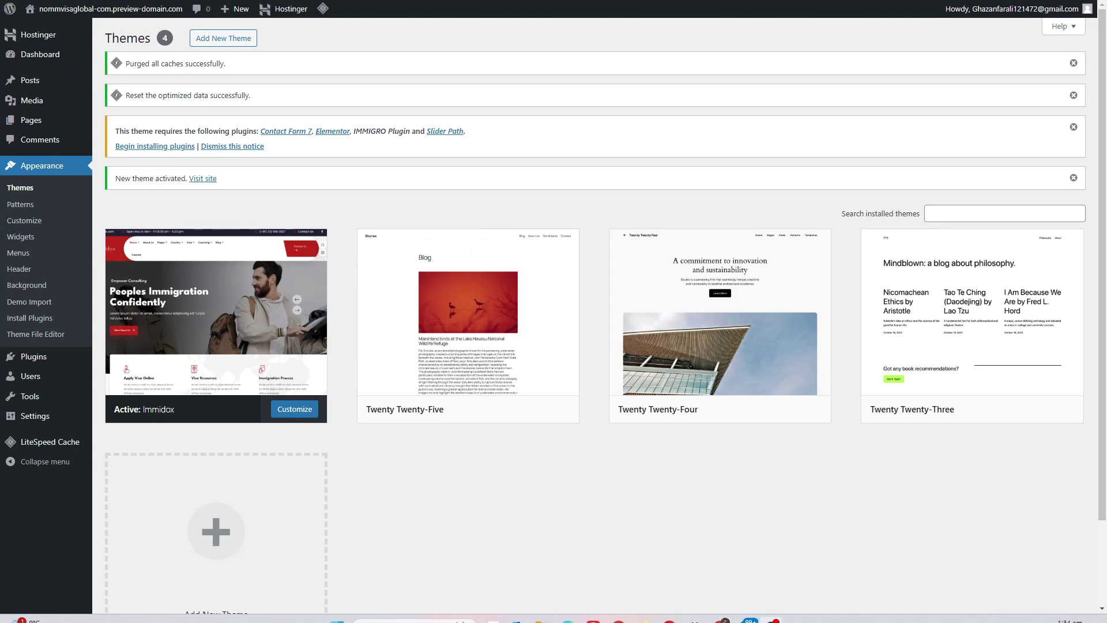
Bulk-install the four required plugins: Contact Form 7, Elementor, IMMIGRO Plugin and Slider Path
left_click(144, 147)
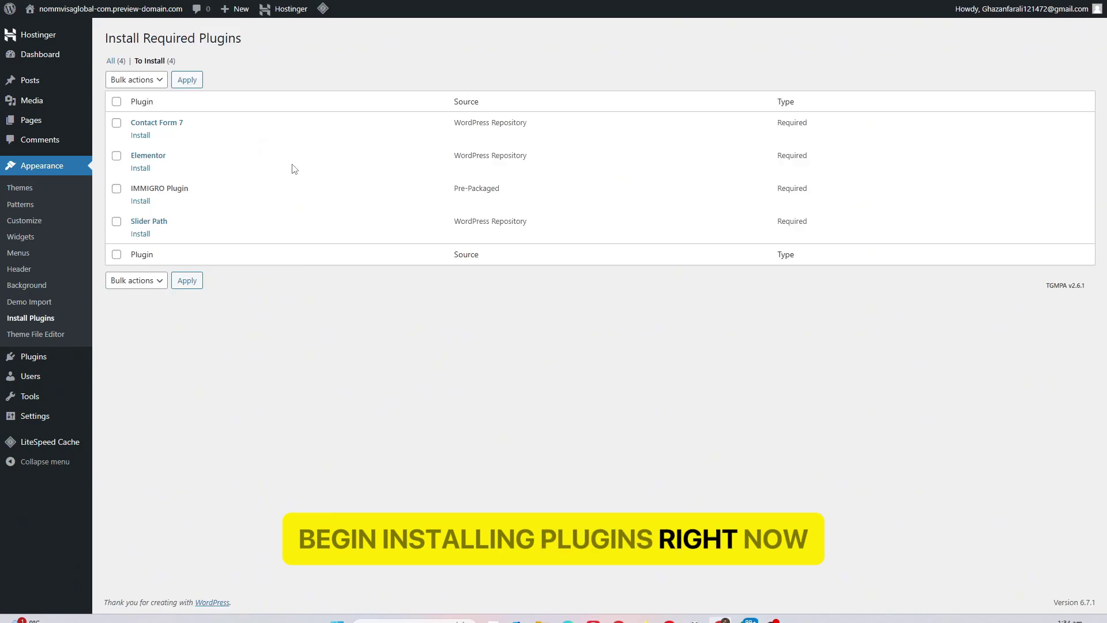
left_click(116, 102)
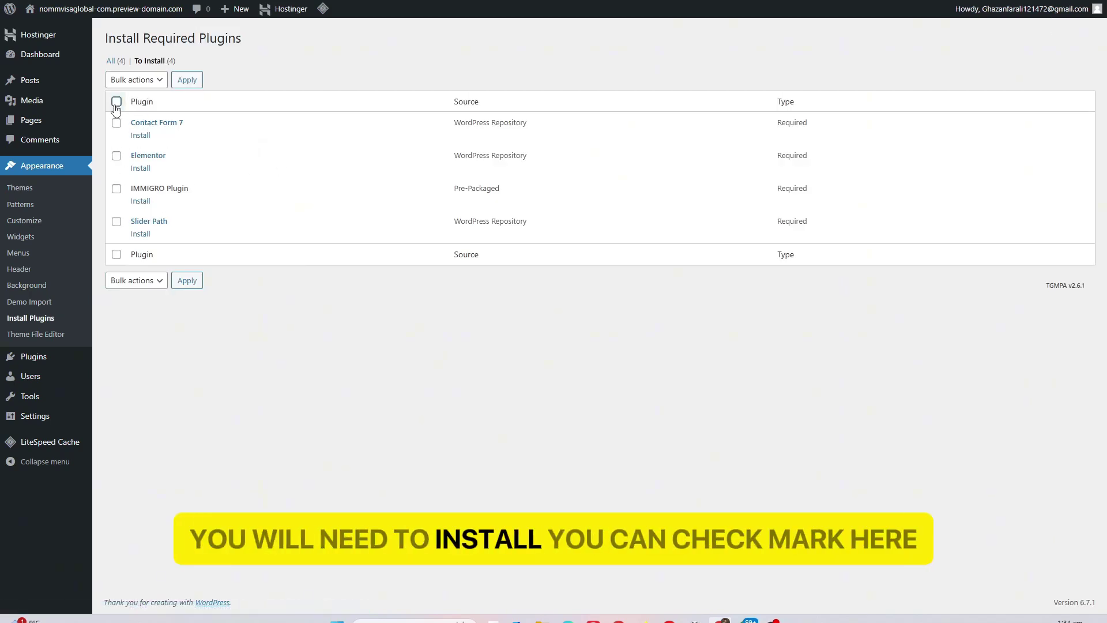
left_click(133, 88)
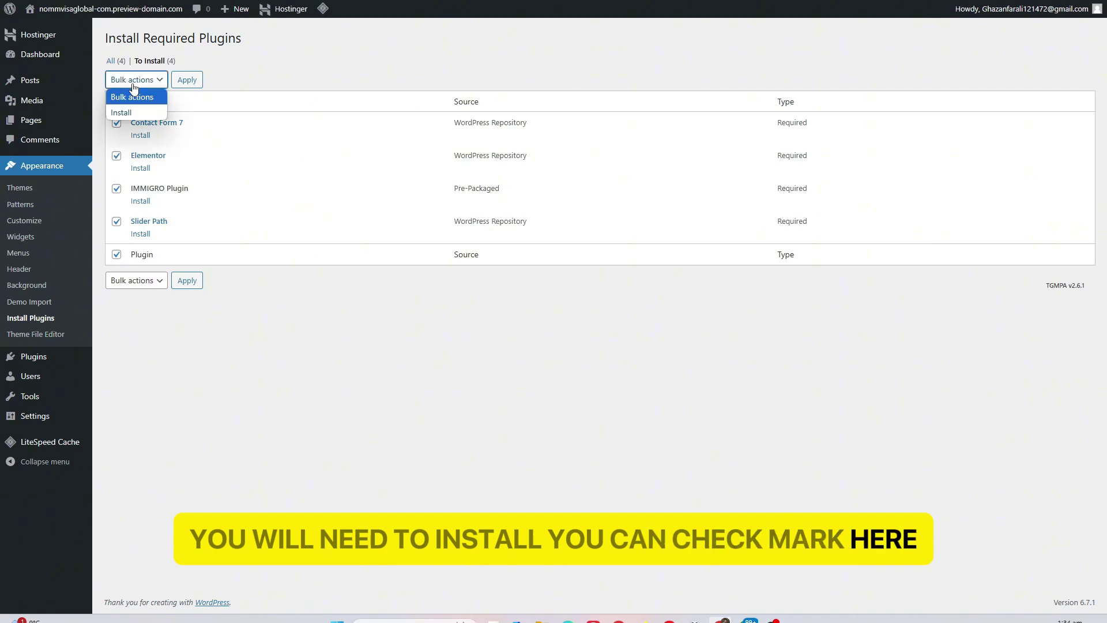
left_click(124, 113)
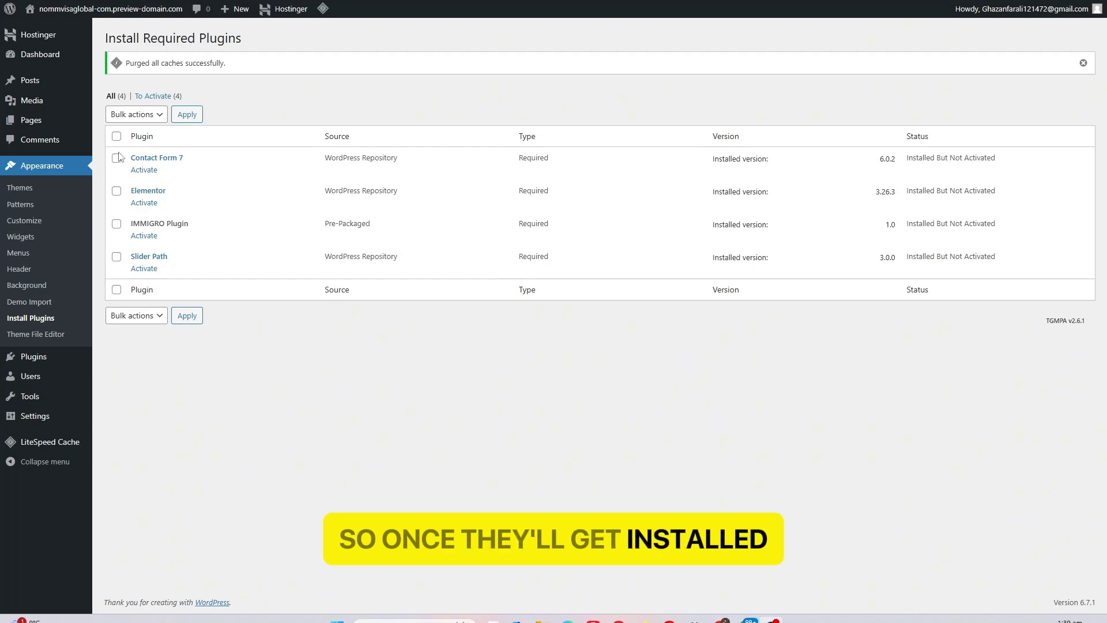
Bulk-activate the four installed plugins and return to the dashboard
left_click(141, 117)
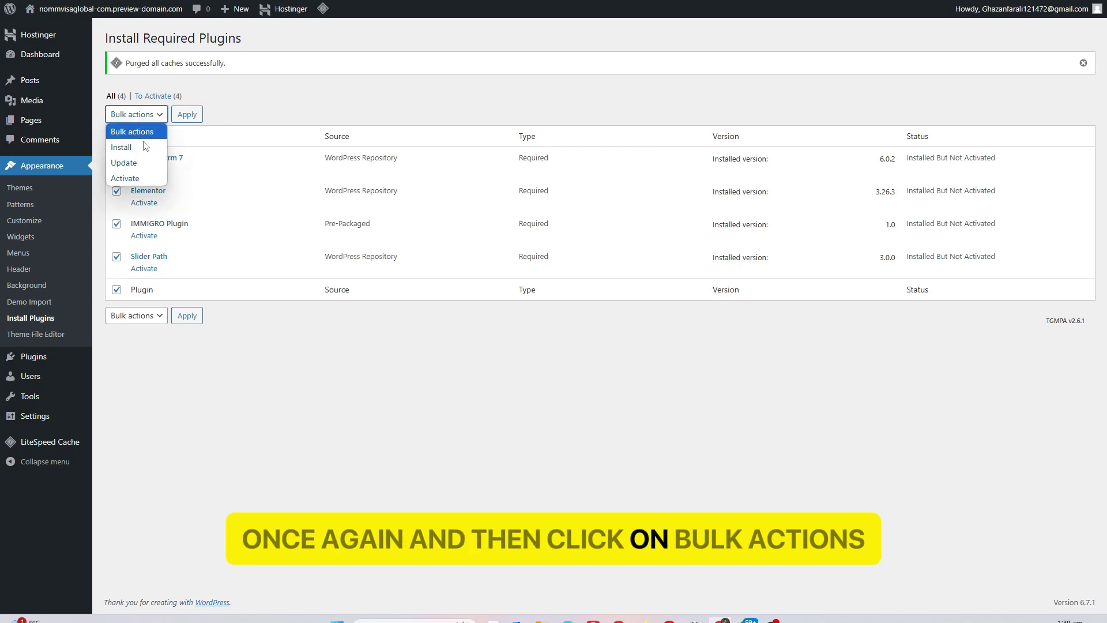
left_click(125, 178)
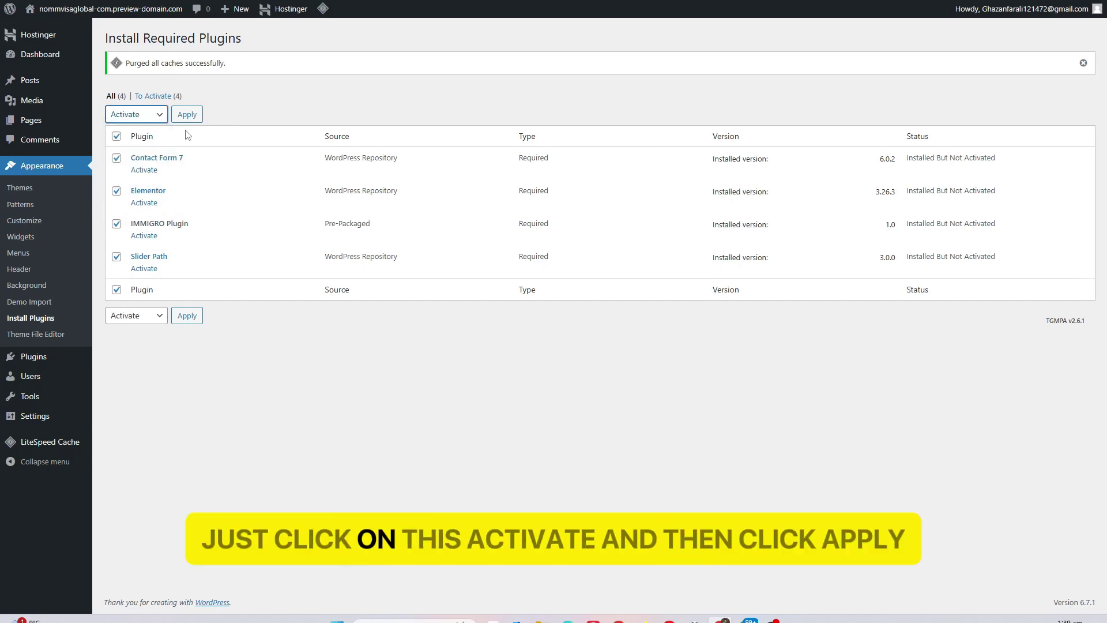
left_click(187, 114)
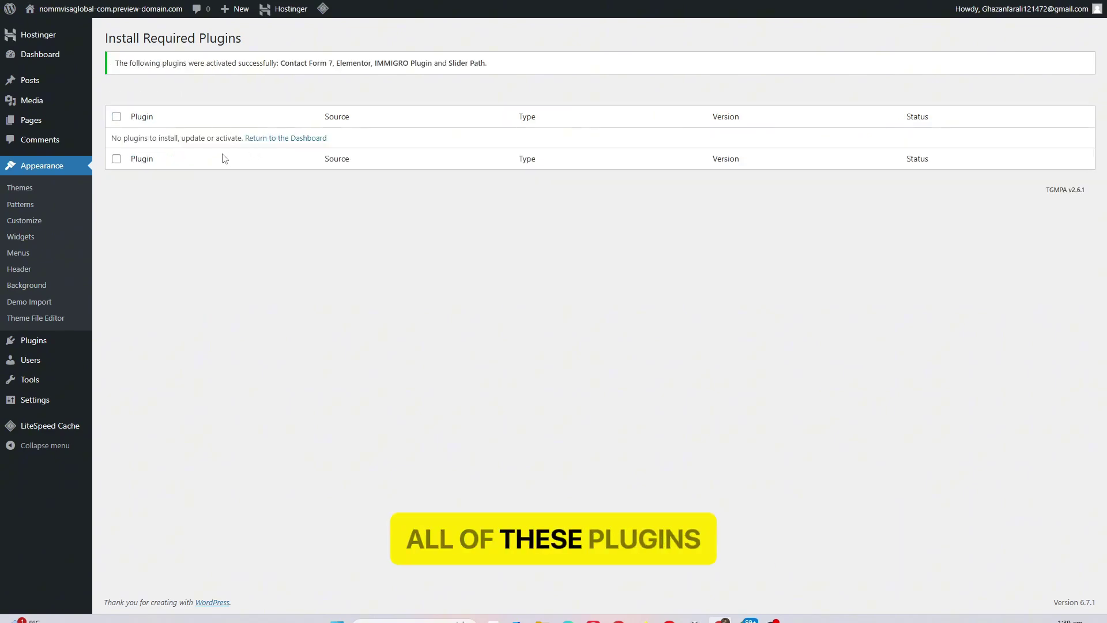
left_click(283, 139)
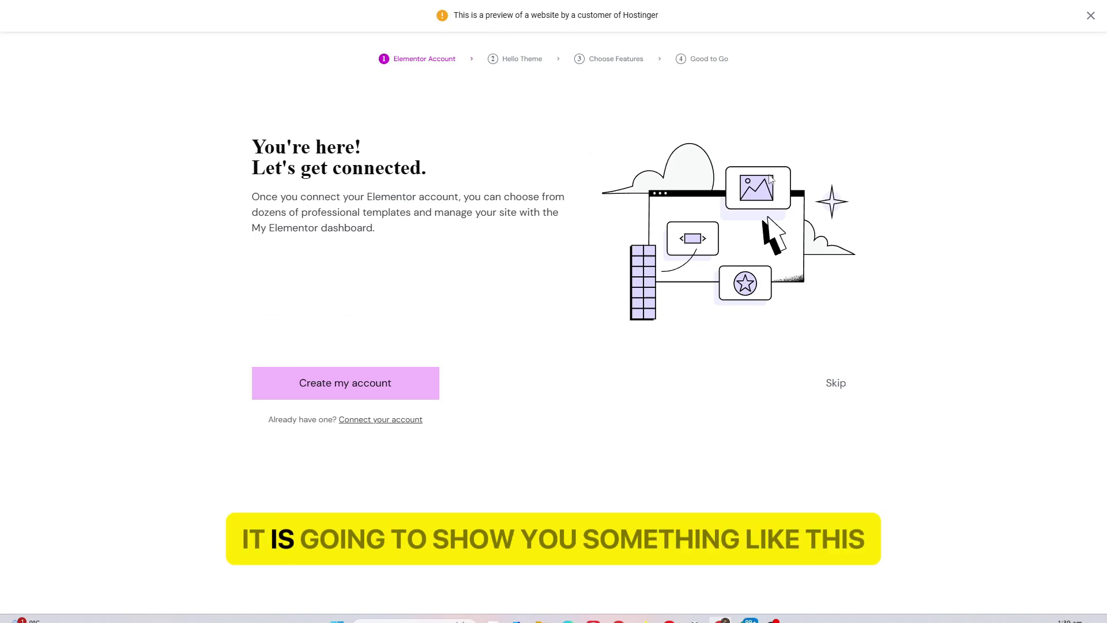
Dismiss the preview banner, Elementor wizard and Site Mailer notice, then view Installed Plugins
left_click(1088, 17)
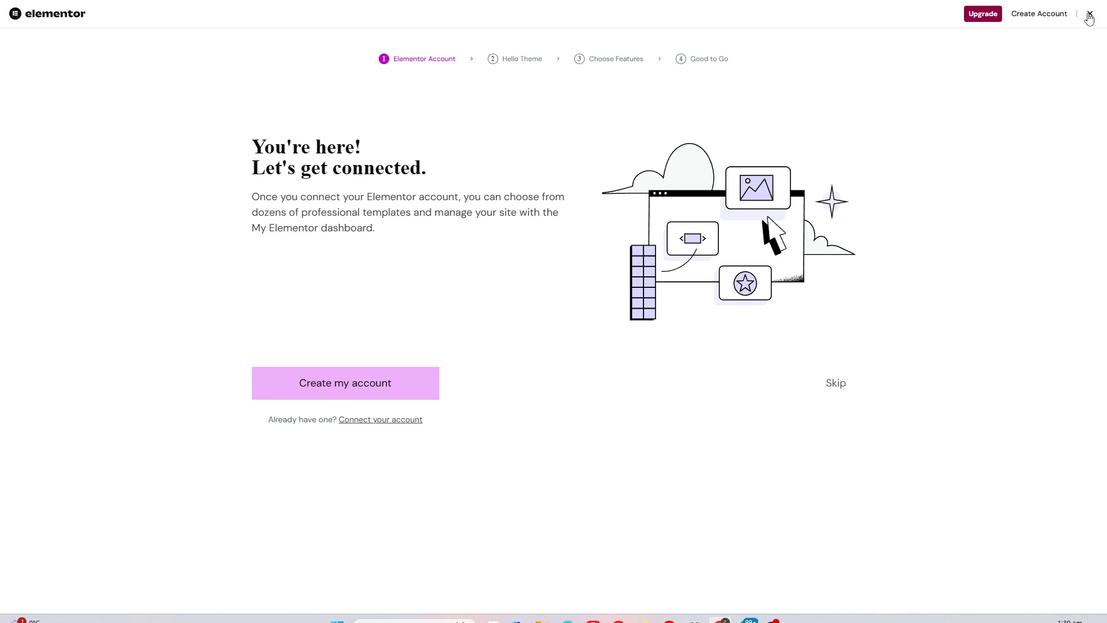
left_click(1089, 16)
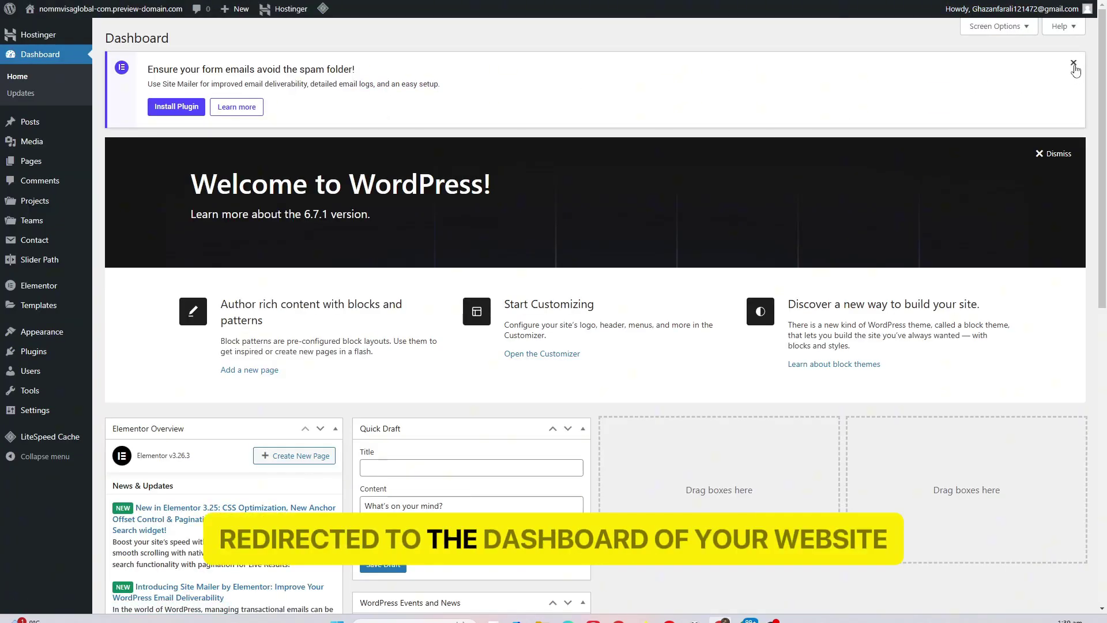
left_click(1073, 62)
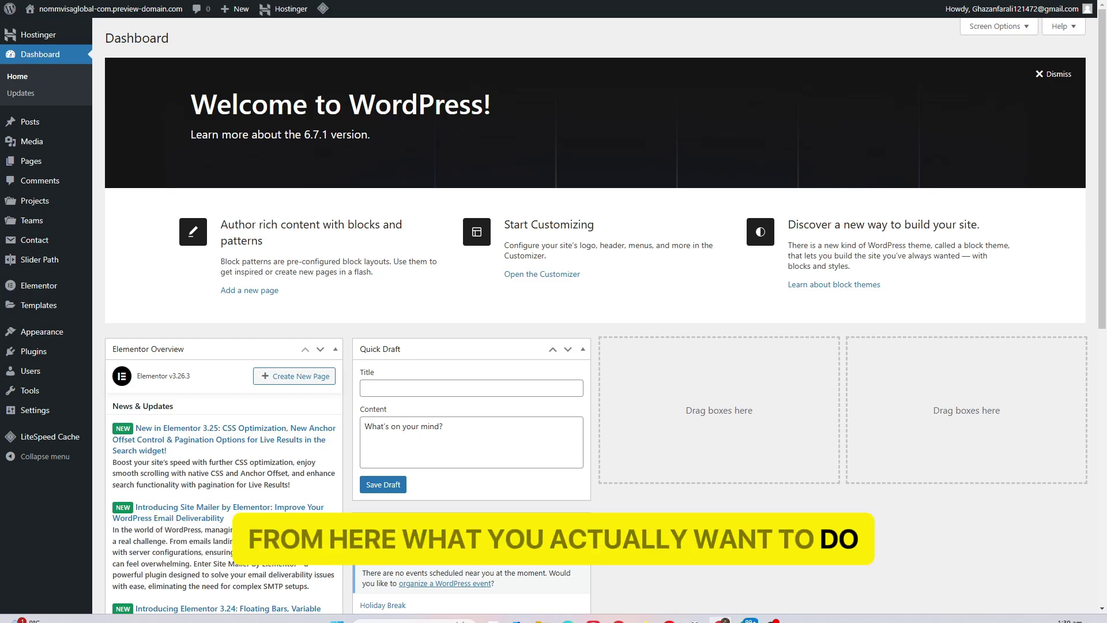
mouse_move(67, 362)
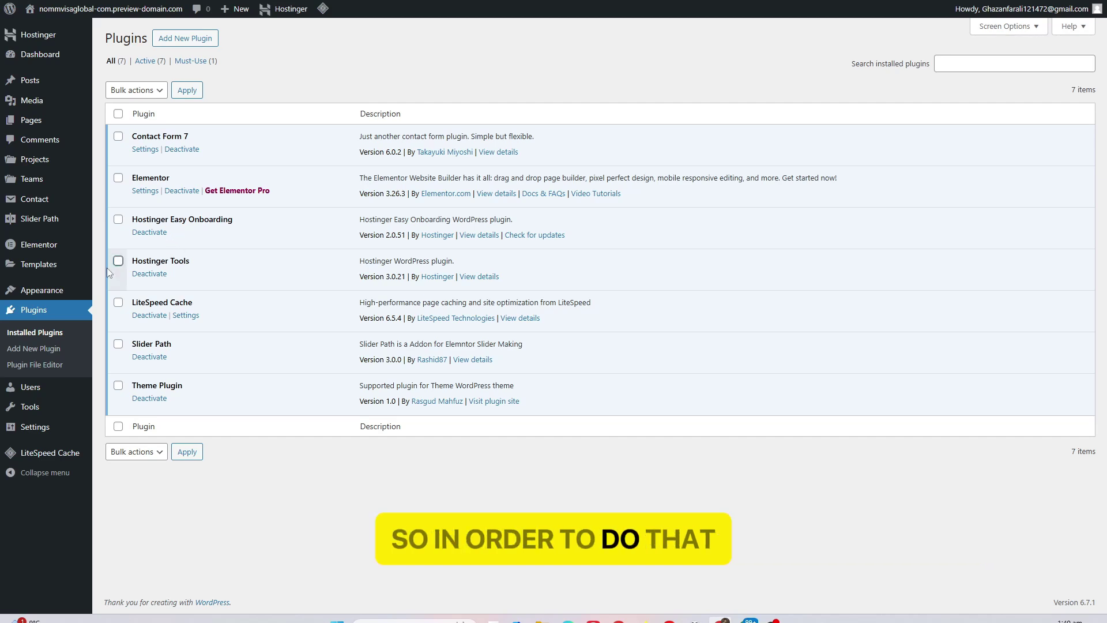
mouse_move(87, 289)
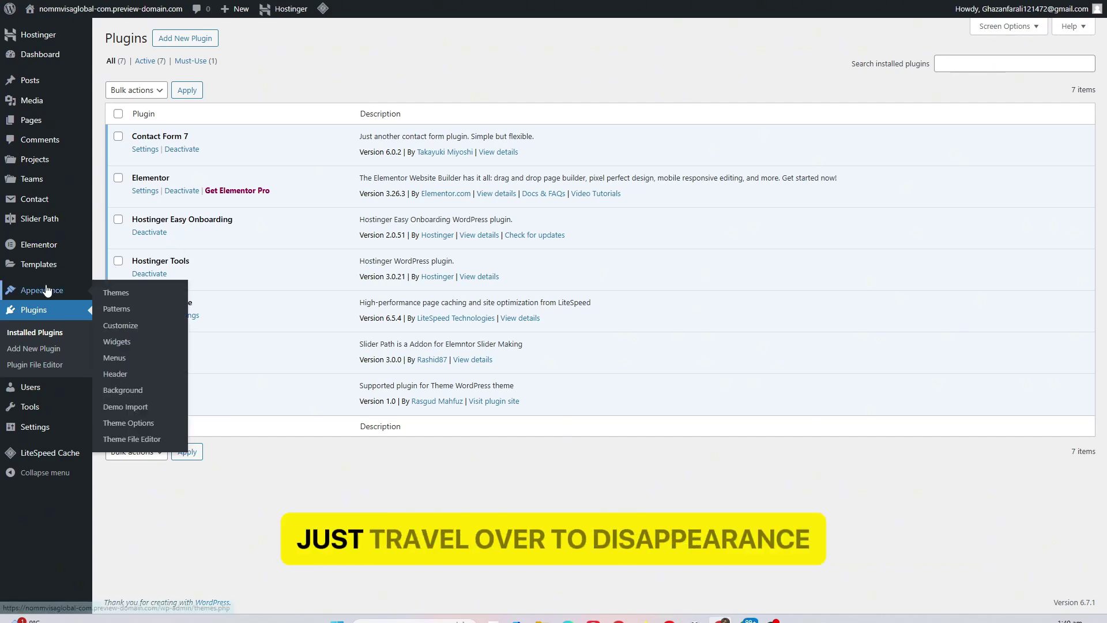
Launch the Immidox demo import wizard and get past the system health check
left_click(141, 407)
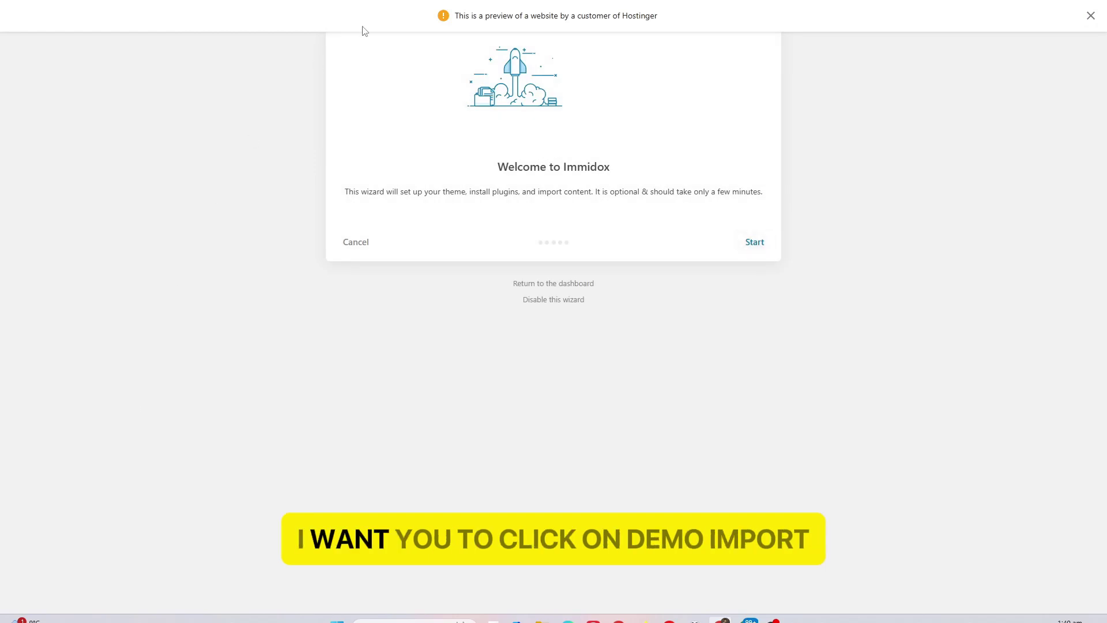
left_click(1089, 19)
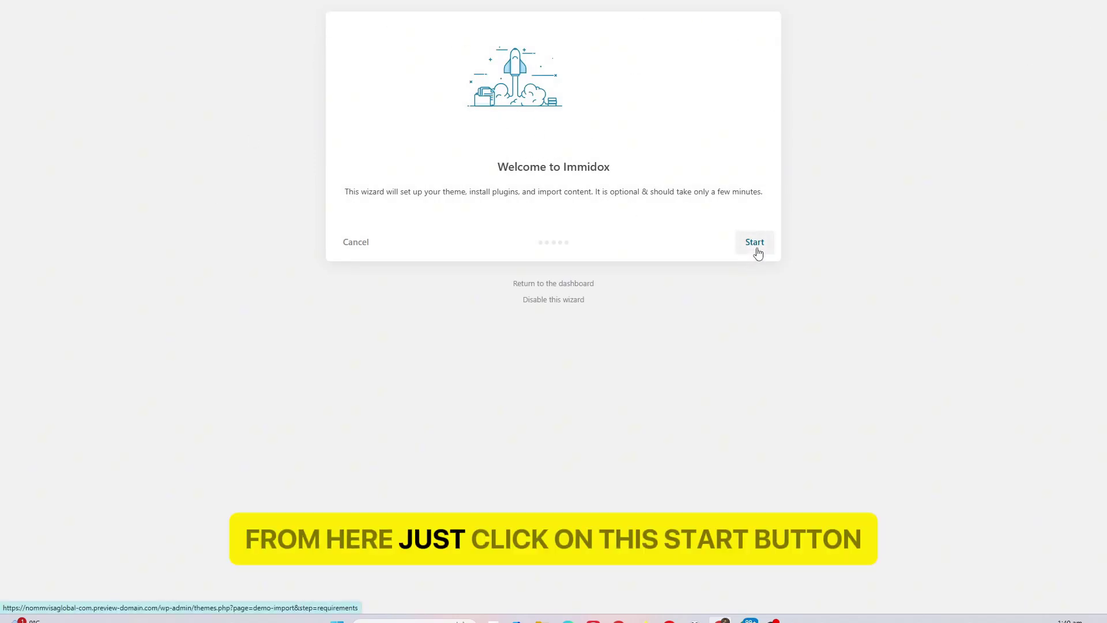
left_click(757, 254)
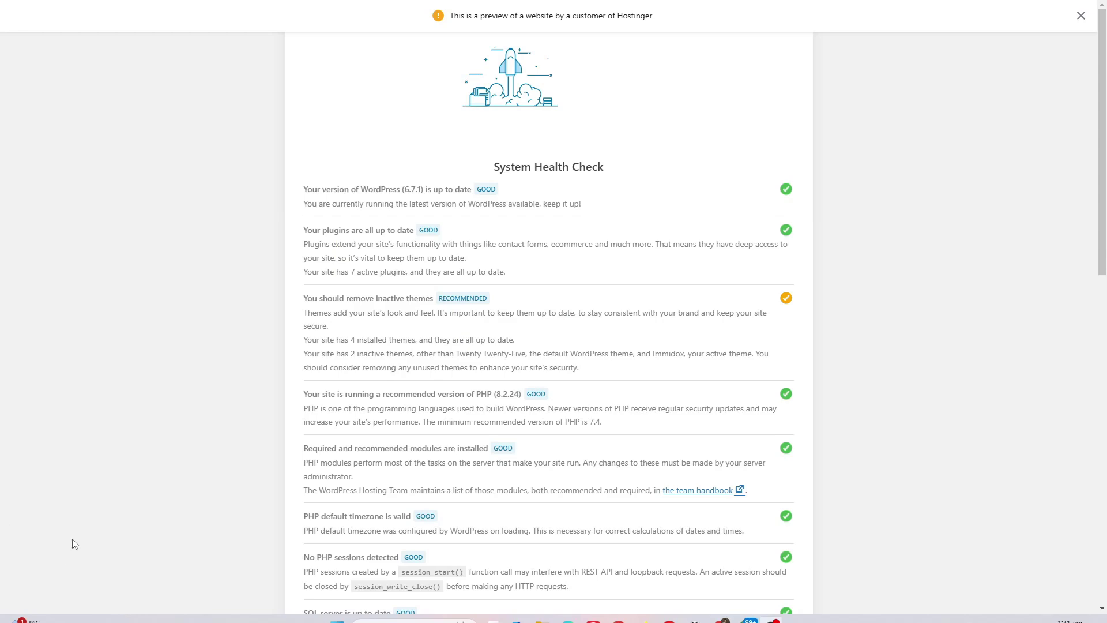
left_click_drag(489, 168, 632, 170)
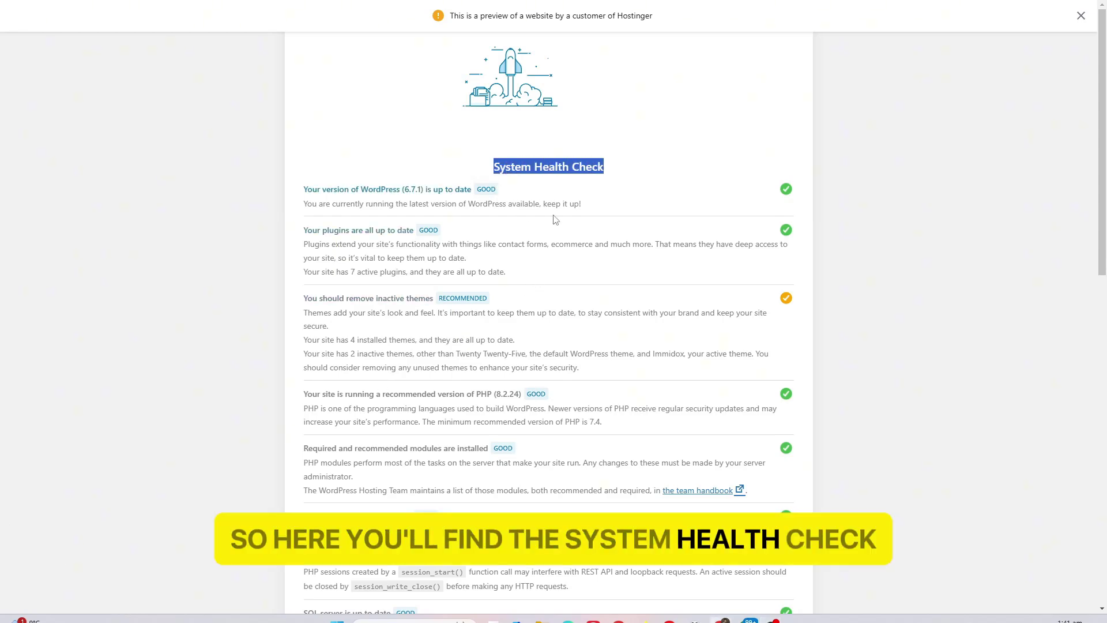
scroll(552, 222, "down", 5)
scroll(552, 222, "down", 8)
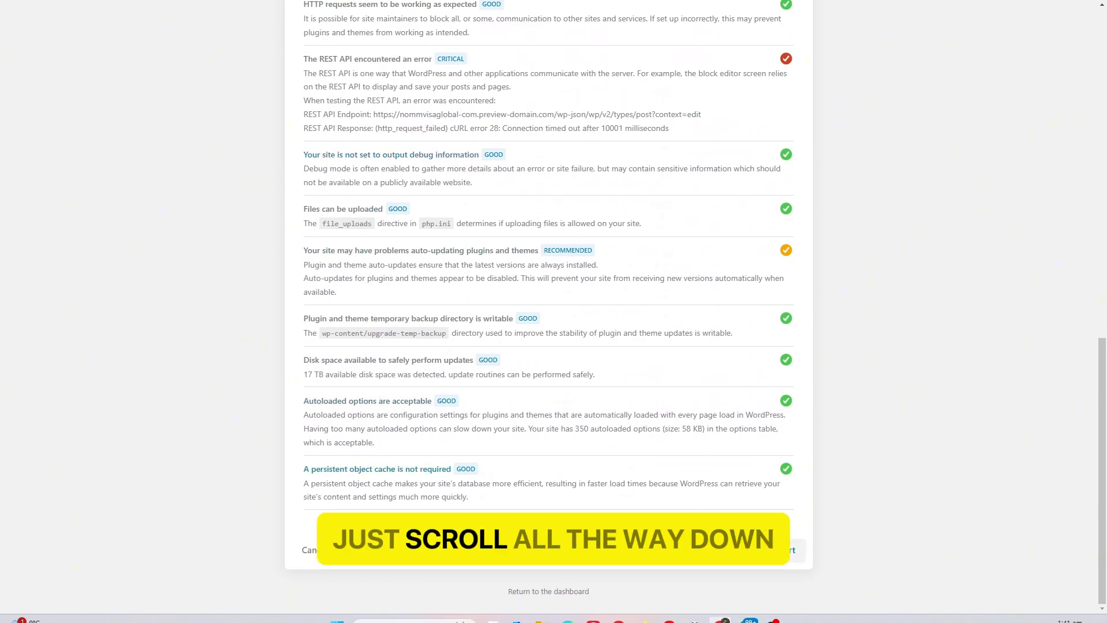
left_click(792, 564)
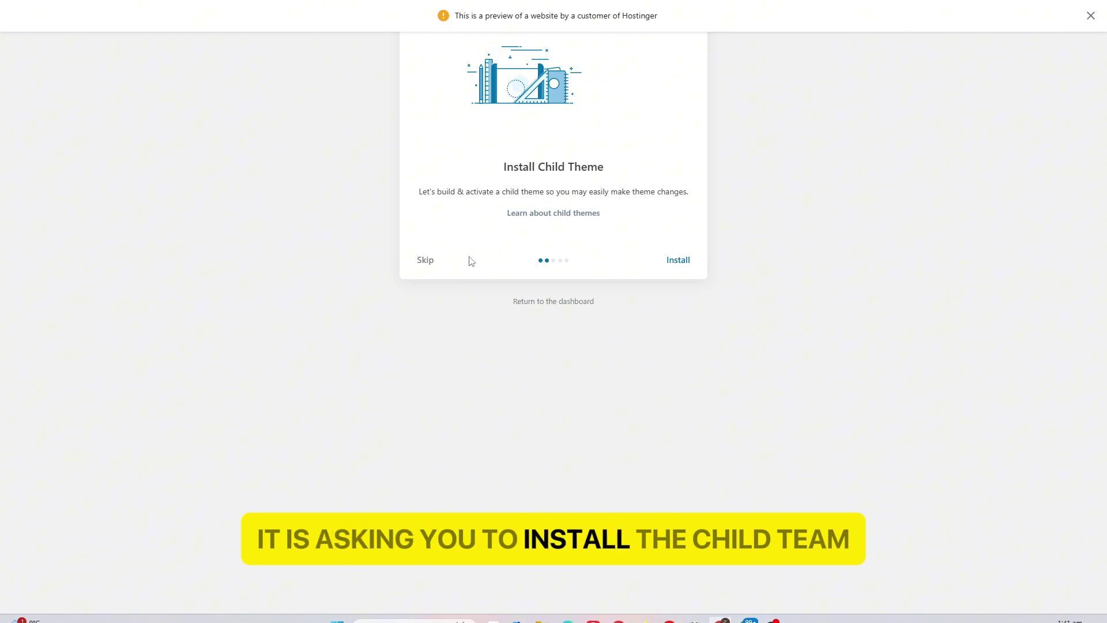
Skip the child theme and import the demo content from the advanced options
left_click(428, 260)
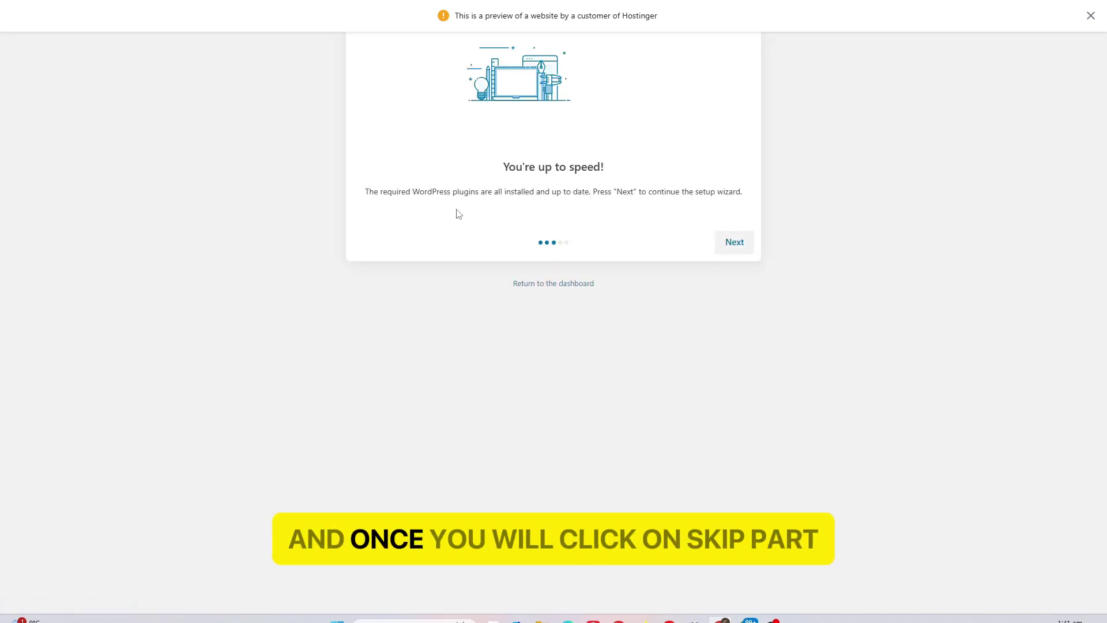
left_click_drag(489, 175, 551, 171)
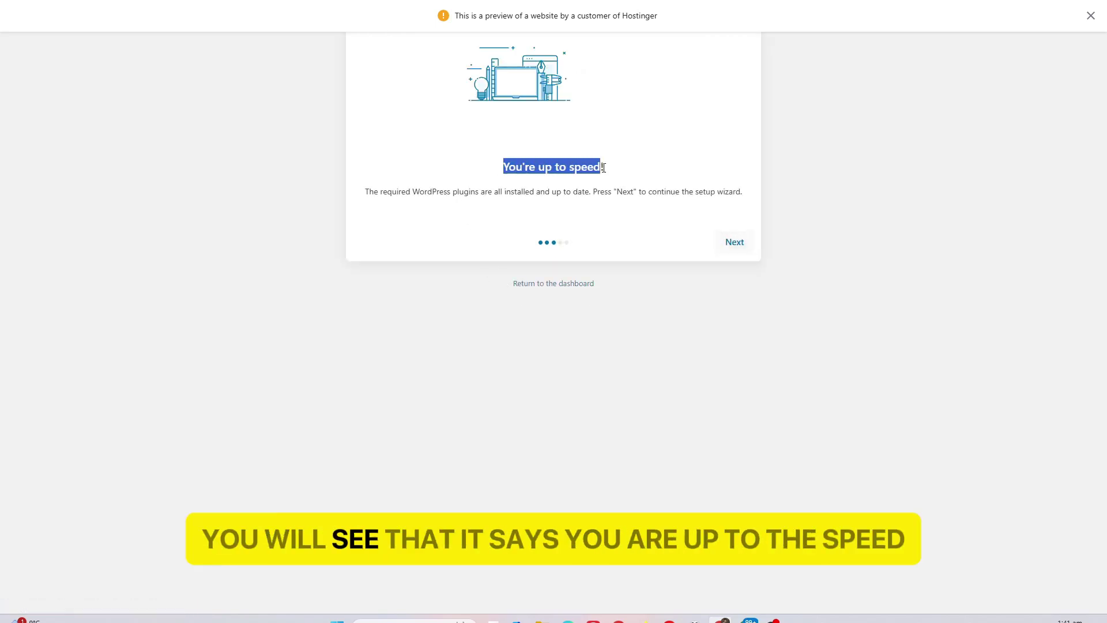
left_click(735, 245)
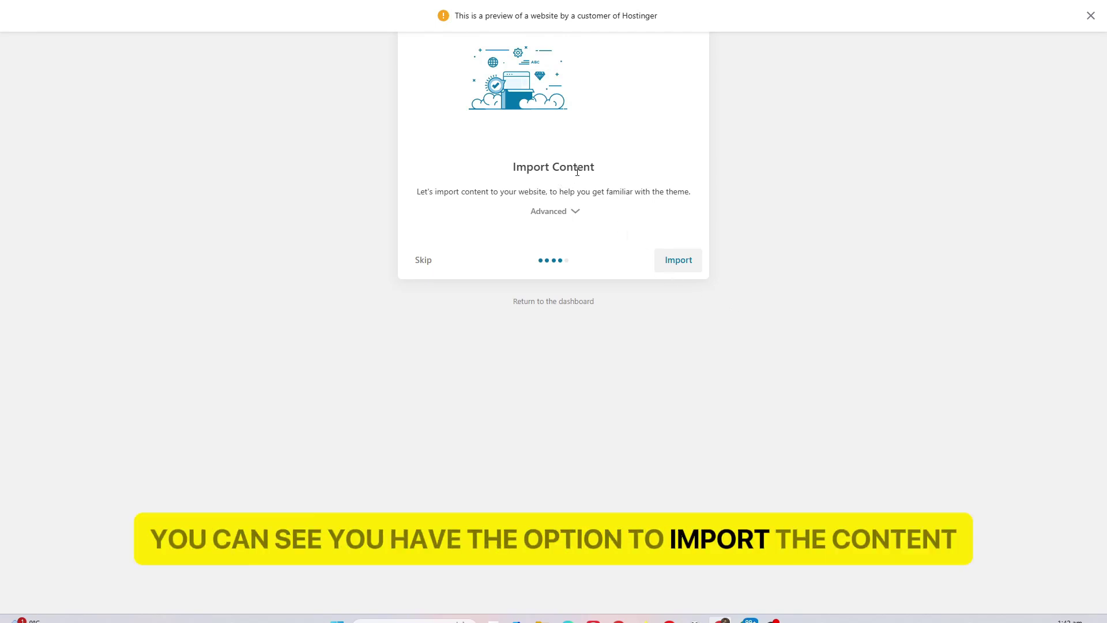
left_click(576, 213)
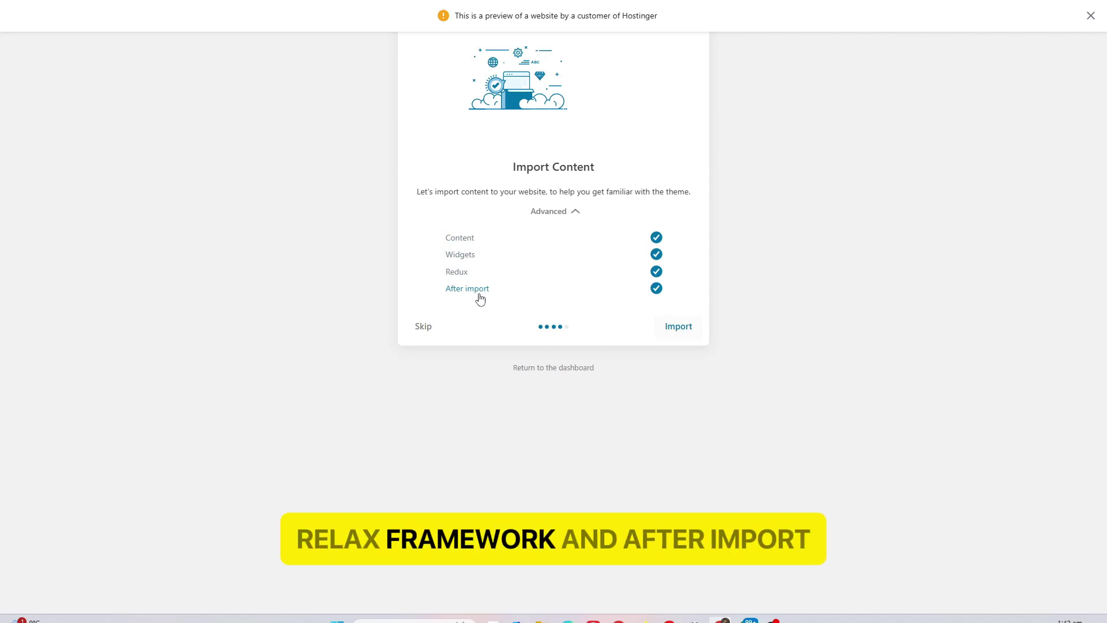
left_click(686, 329)
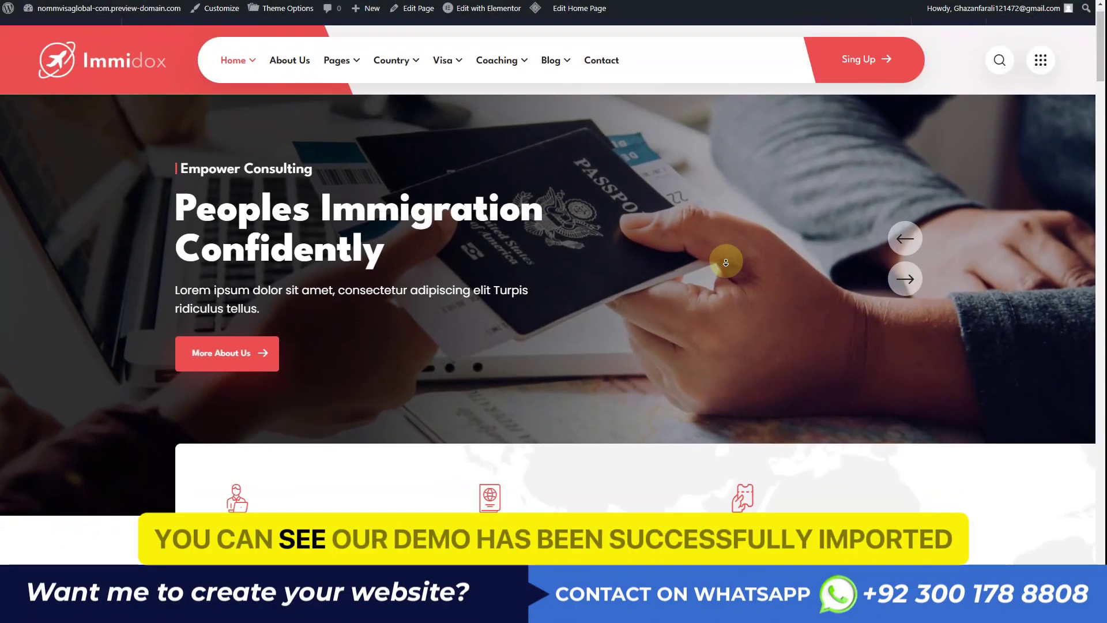
scroll(725, 260, "down", 4)
scroll(724, 279, "down", 7)
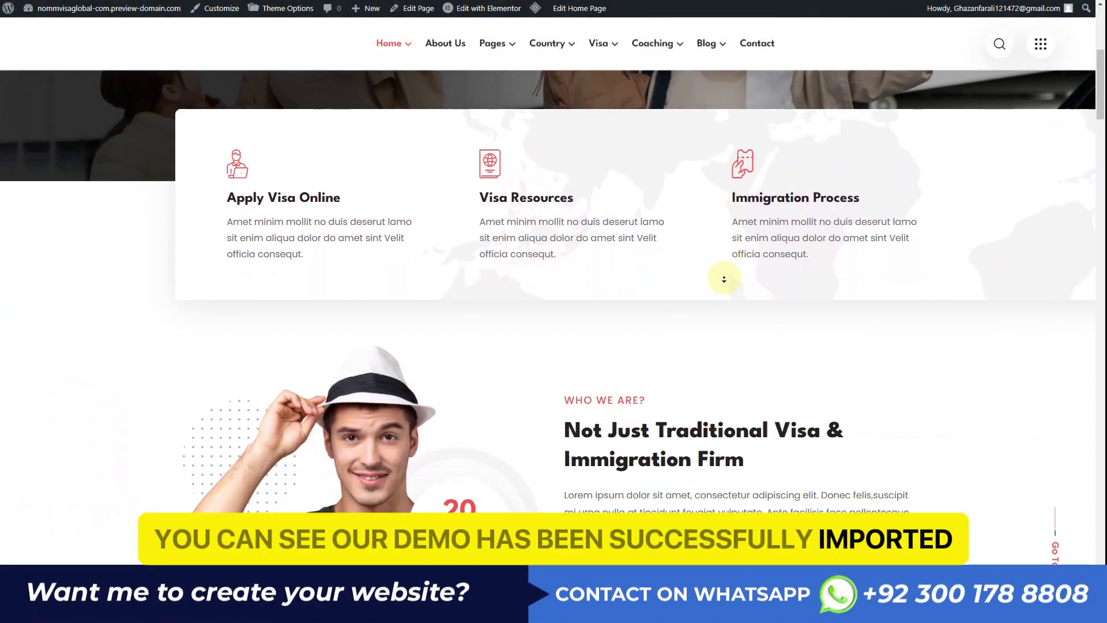
scroll(724, 279, "down", 7)
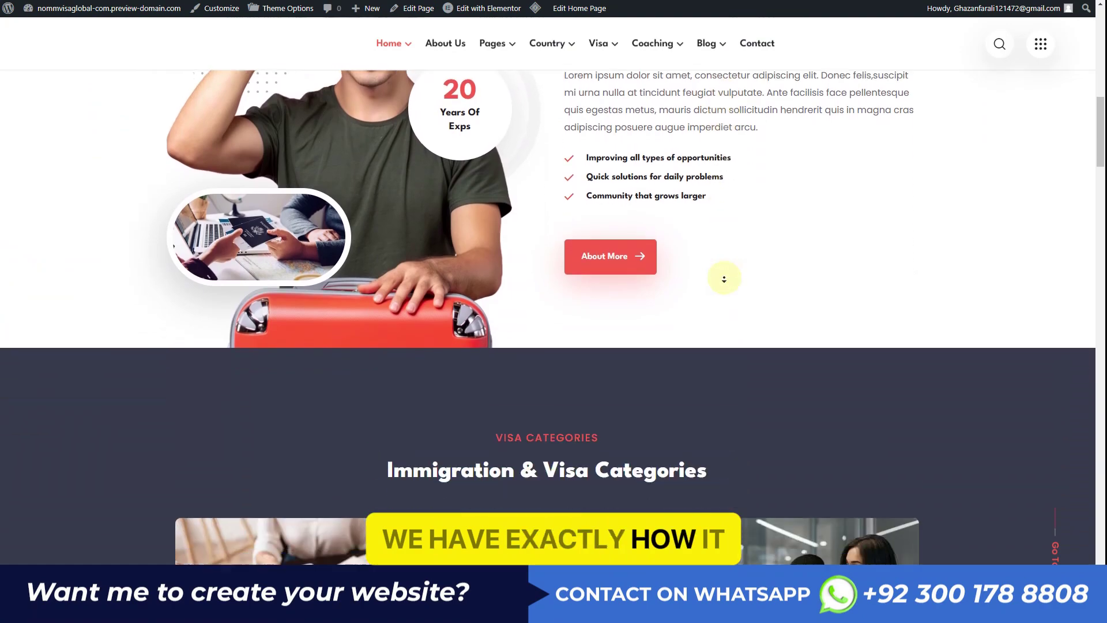
scroll(723, 282, "down", 9)
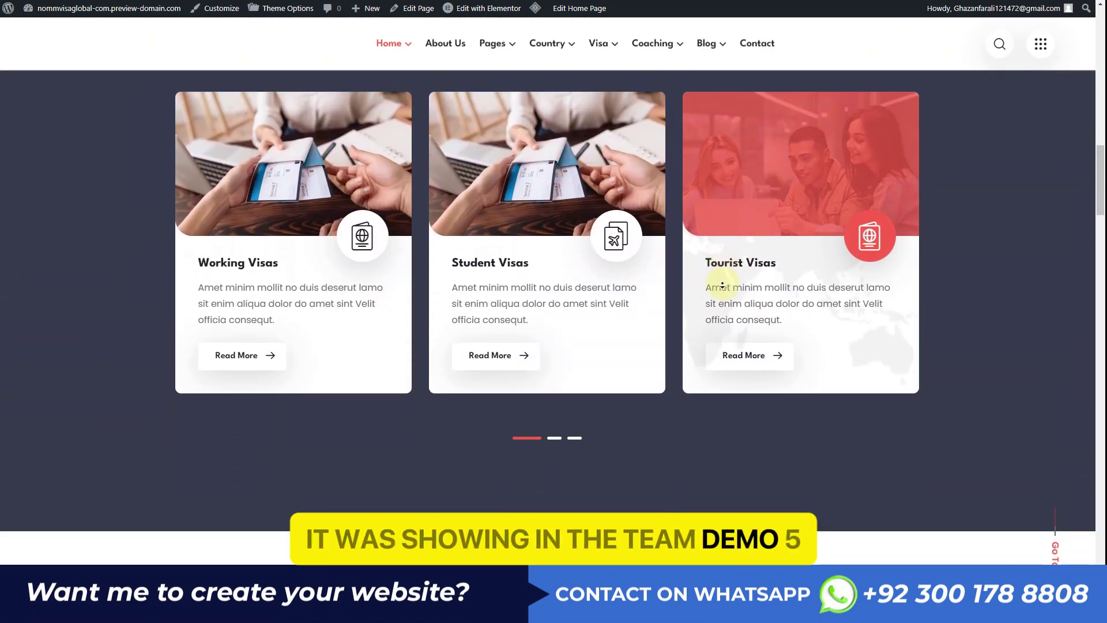
scroll(722, 286, "down", 10)
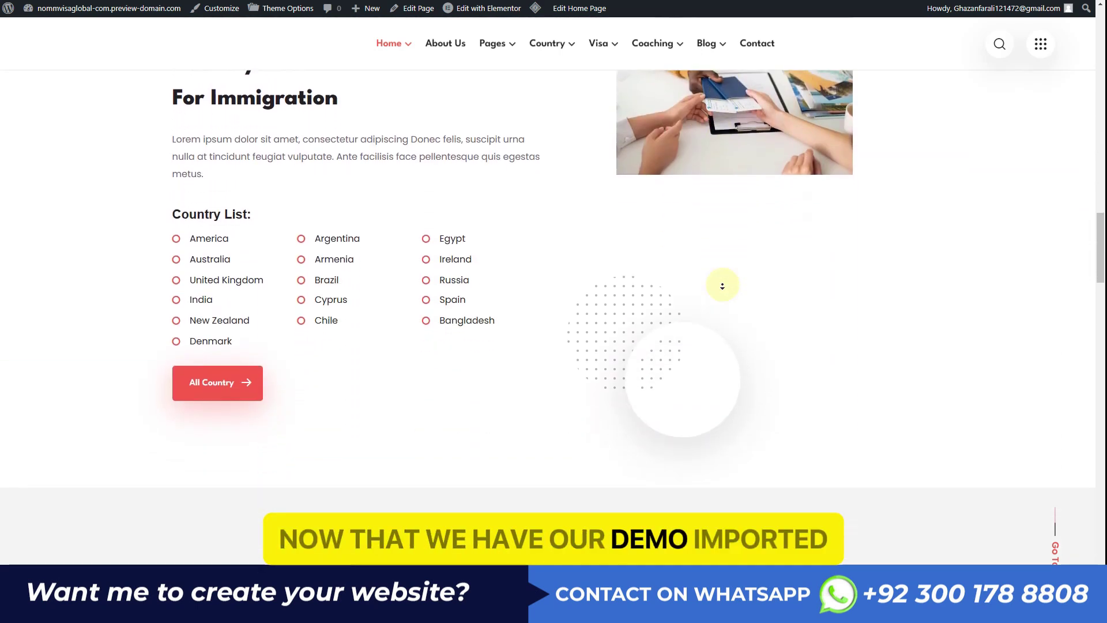
scroll(722, 286, "down", 10)
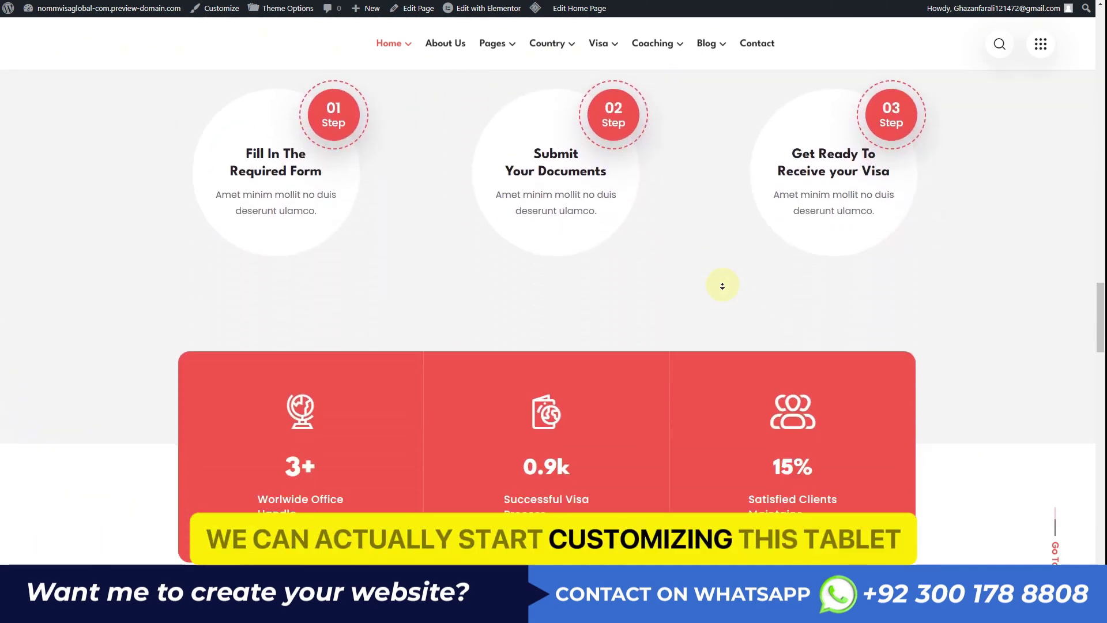
scroll(722, 286, "down", 10)
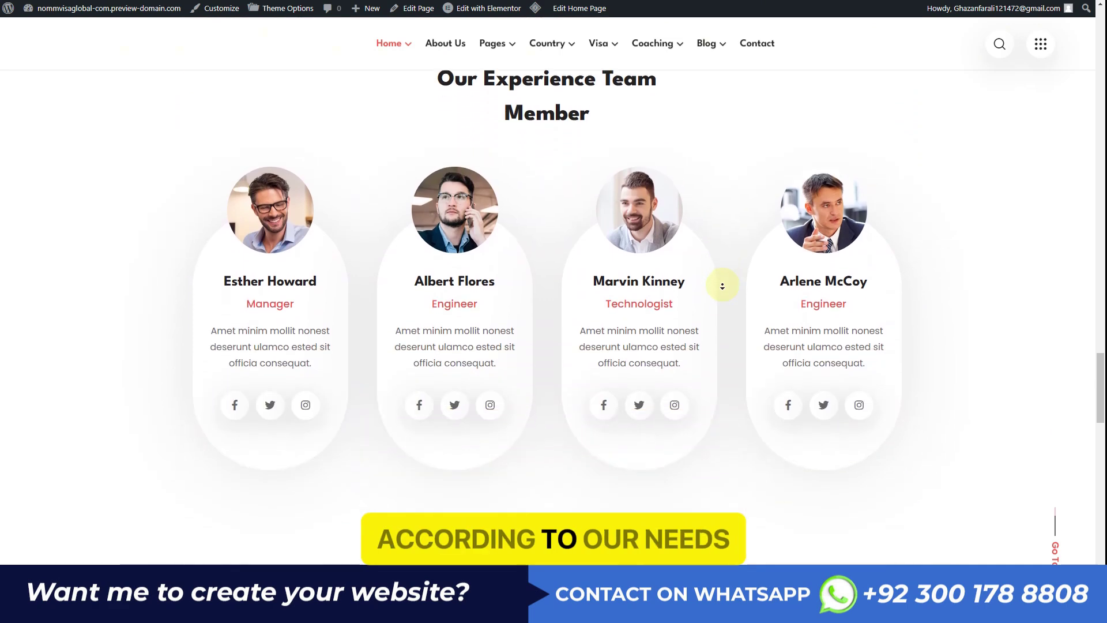
scroll(723, 286, "down", 10)
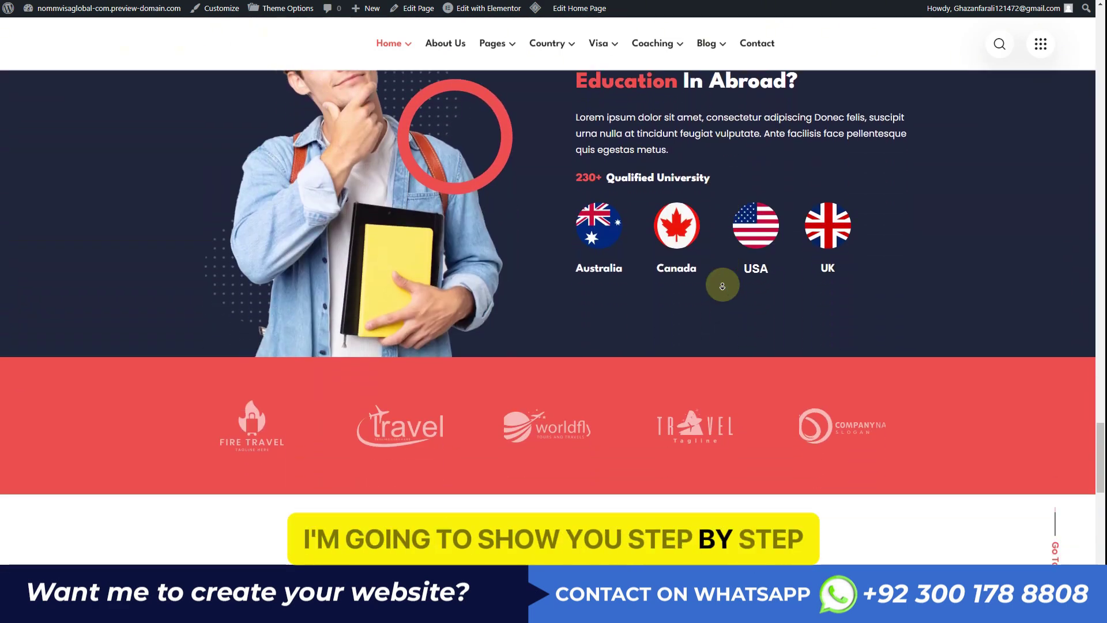
scroll(722, 286, "down", 7)
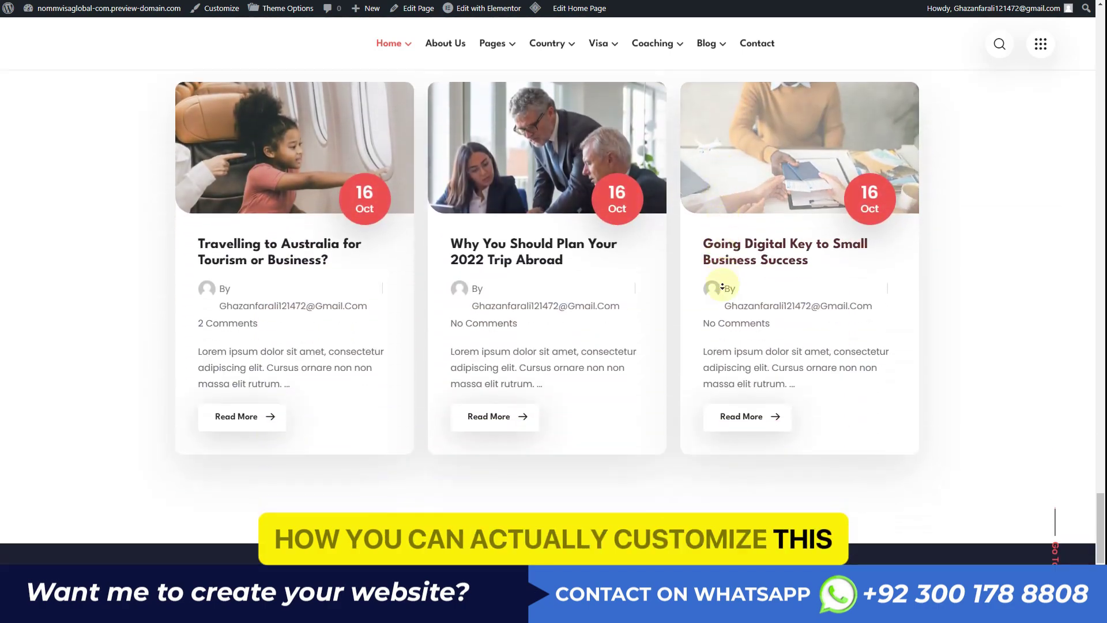
scroll(723, 288, "up", 20)
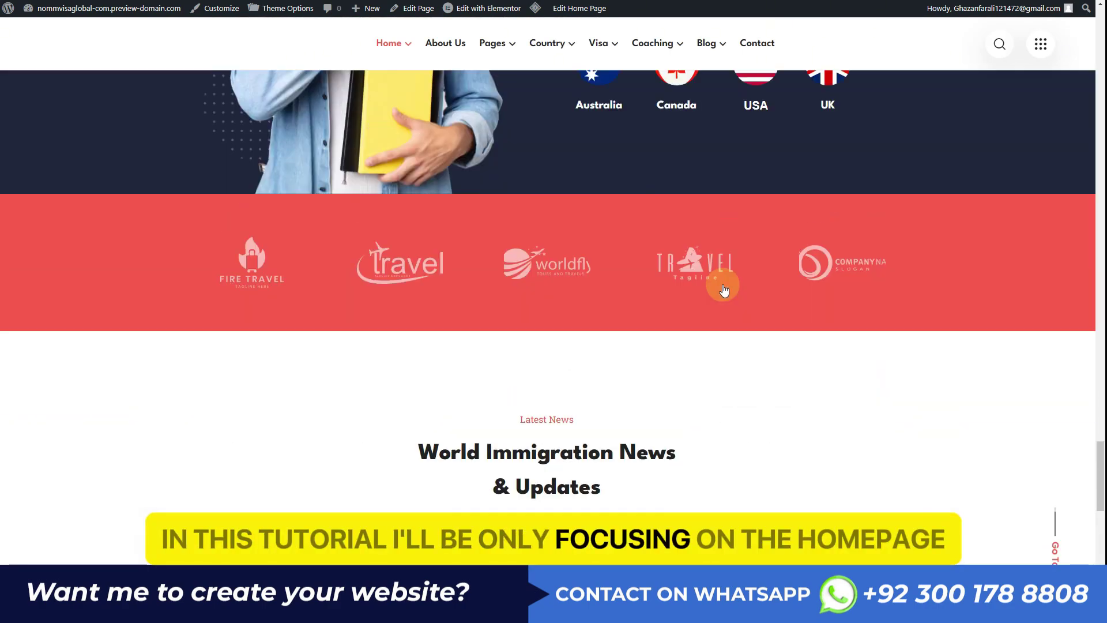
scroll(721, 286, "up", 20)
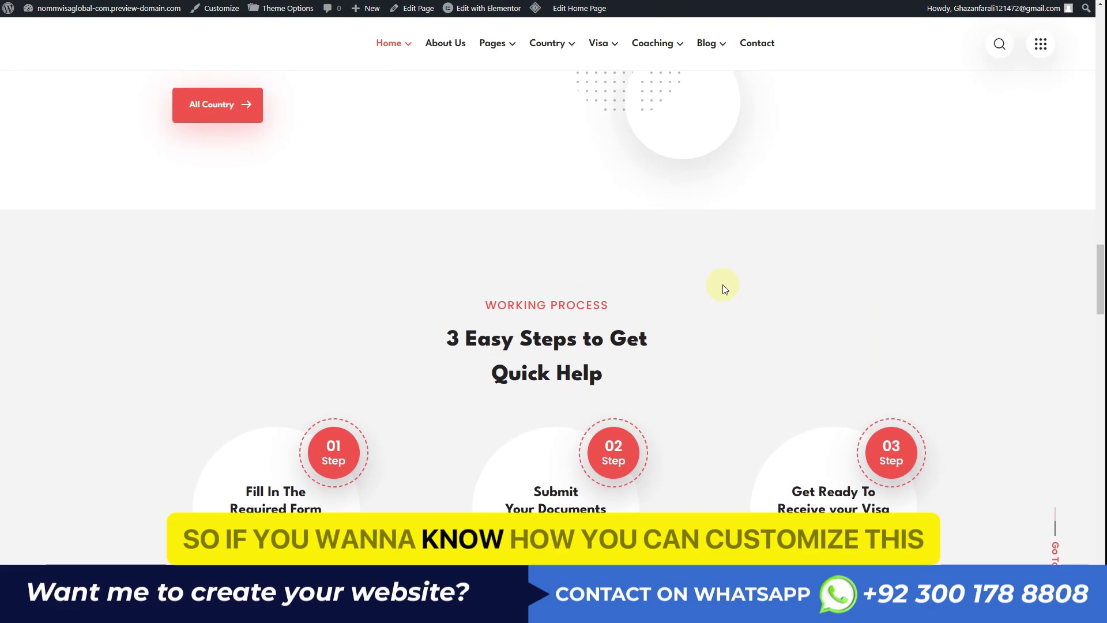
scroll(717, 289, "up", 12)
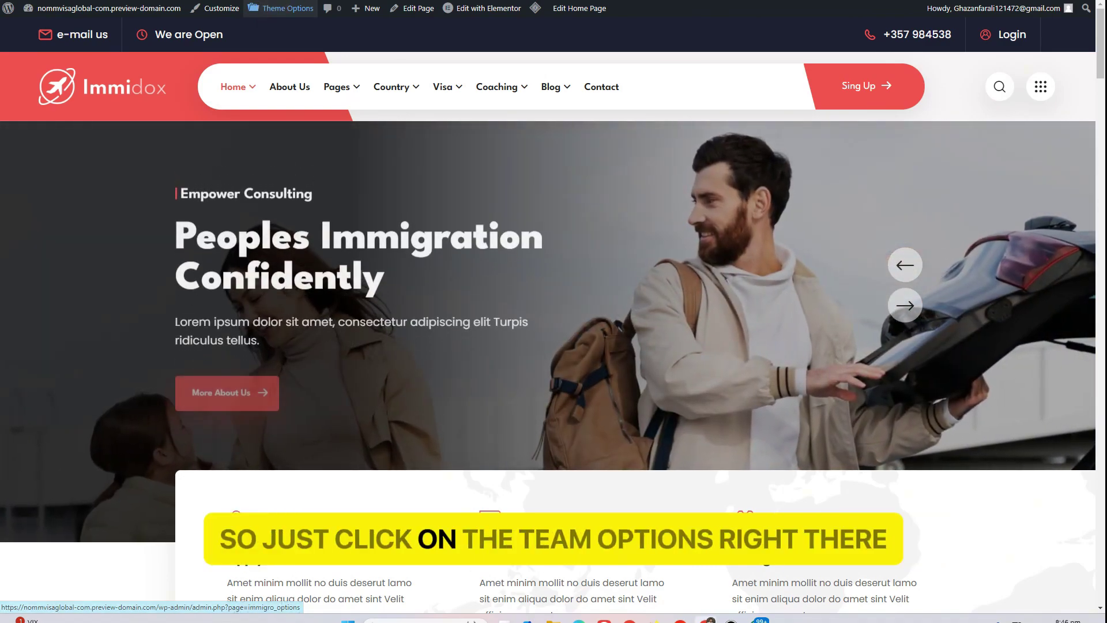
Open Immidox Theme Options and review General Setting, keeping the preloader off
left_click(275, 10)
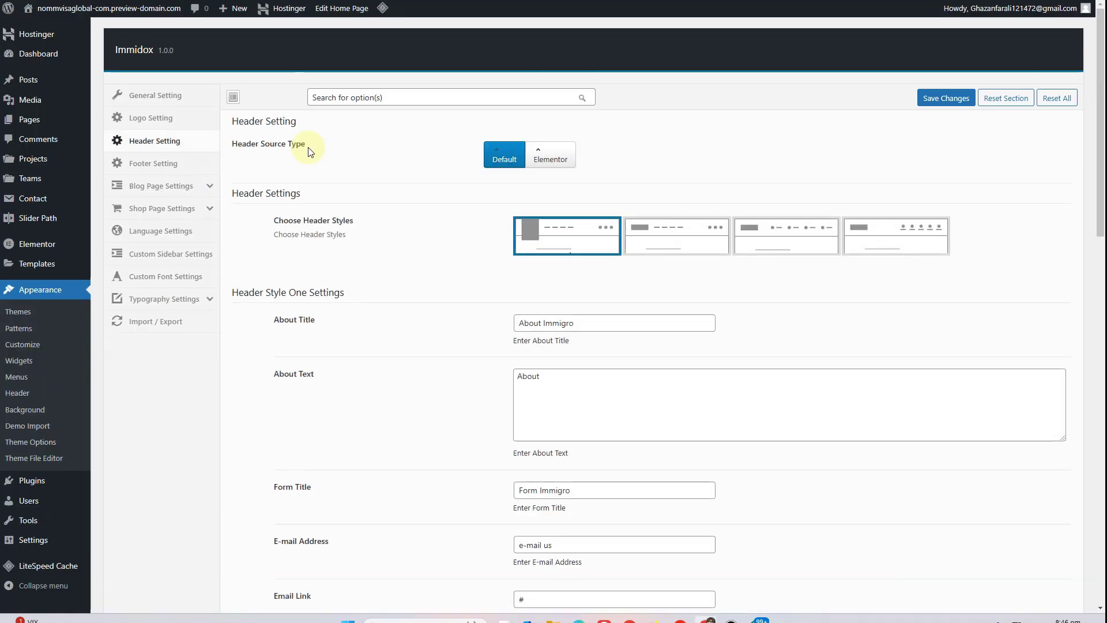
left_click(158, 97)
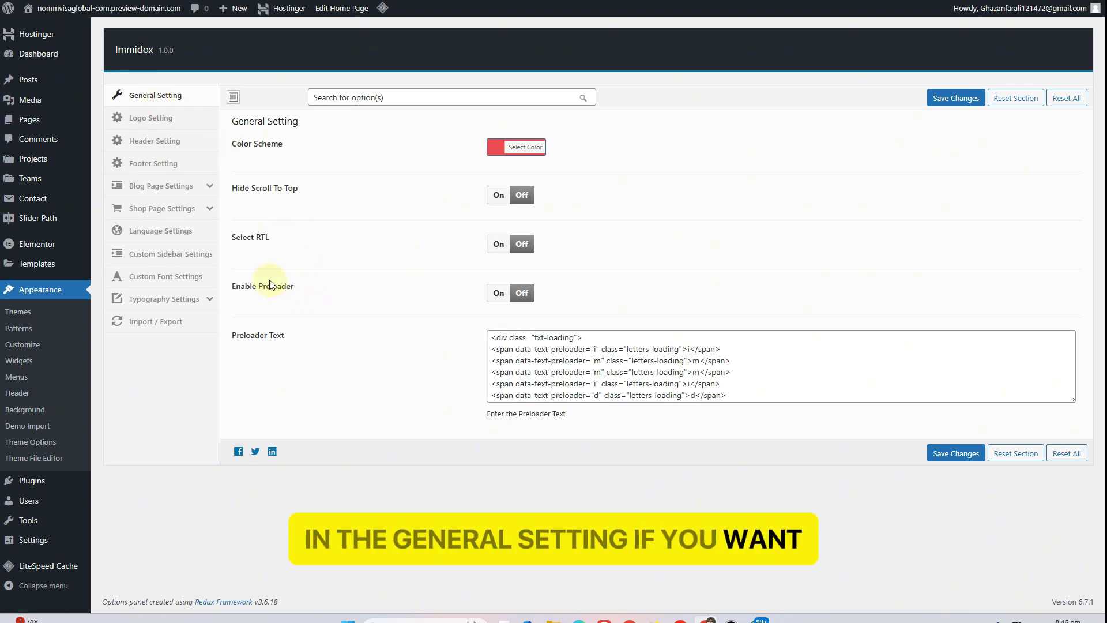
left_click_drag(291, 287, 245, 286)
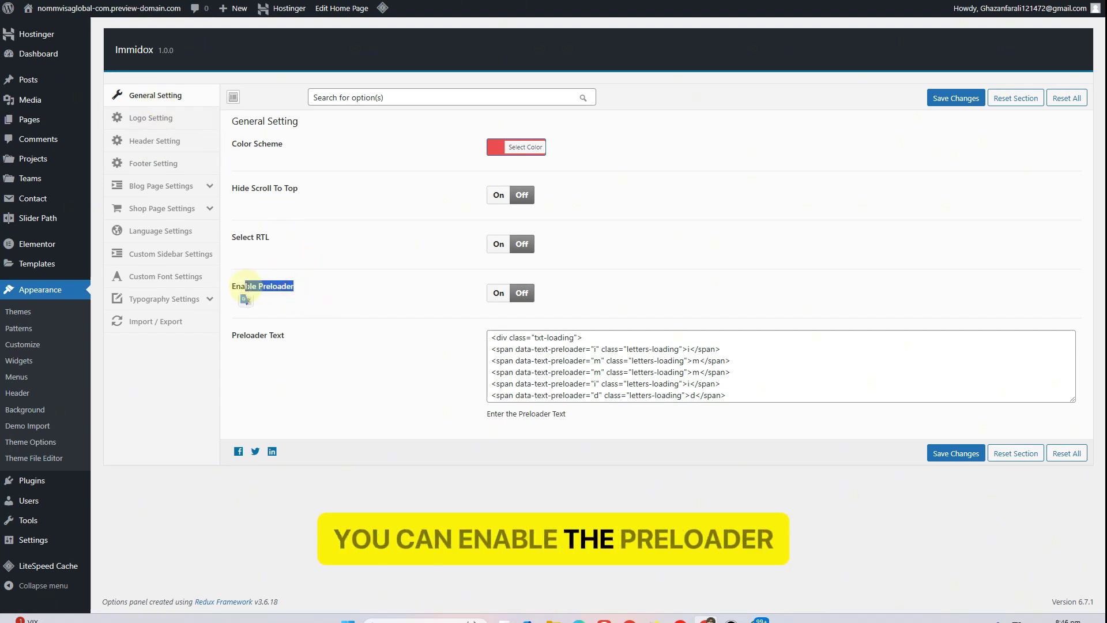
left_click(535, 302)
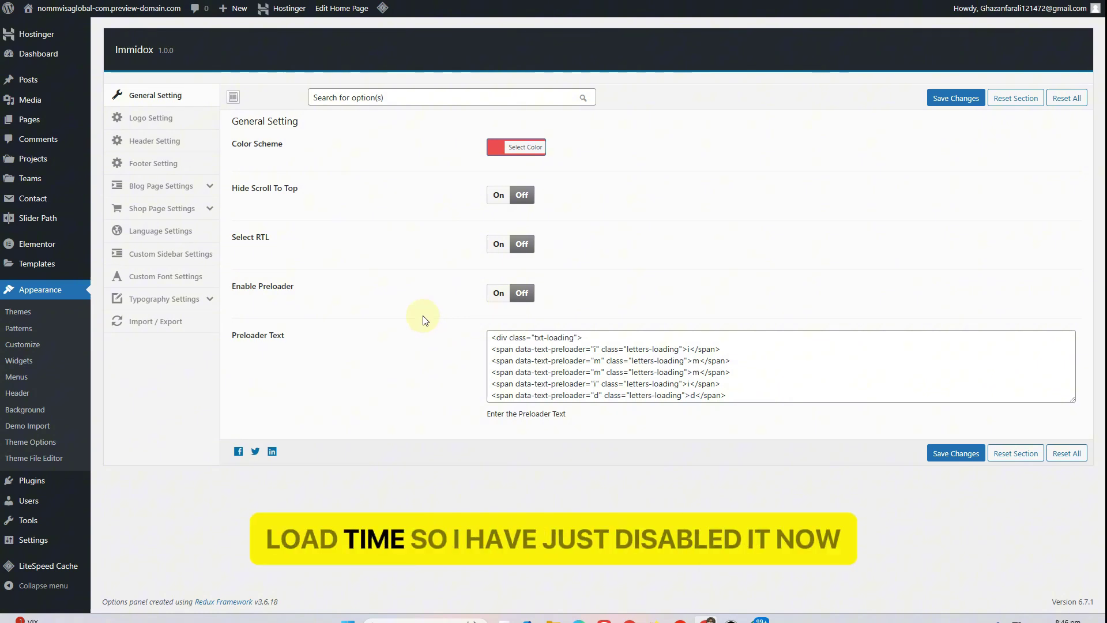
Review the Favicon and logo image in Logo Setting, then go to Header Setting
left_click(162, 118)
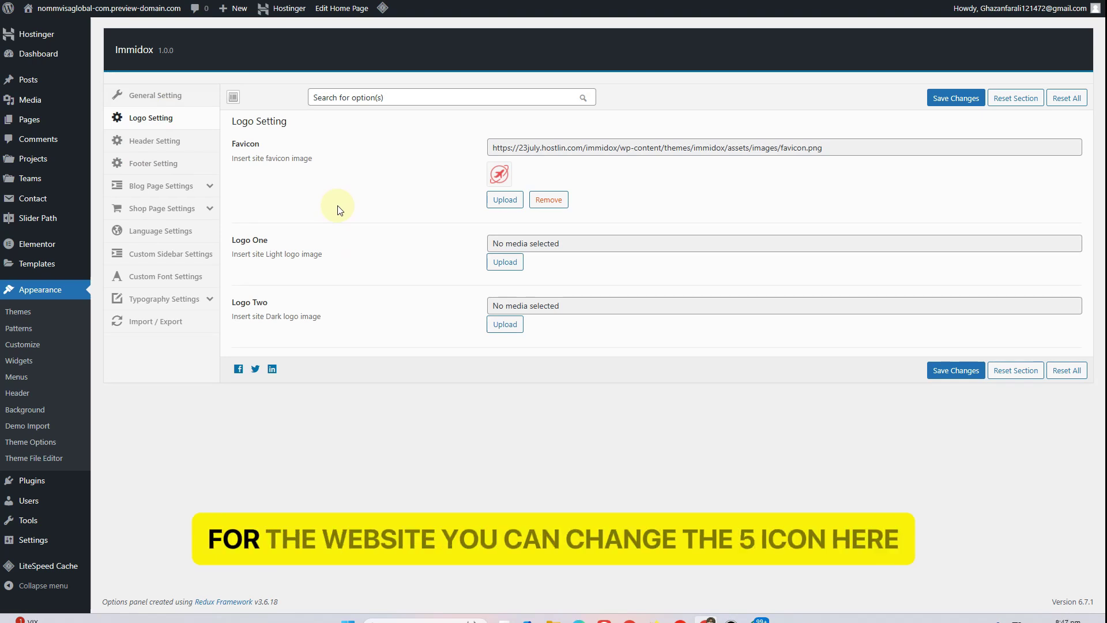
left_click_drag(275, 147, 247, 147)
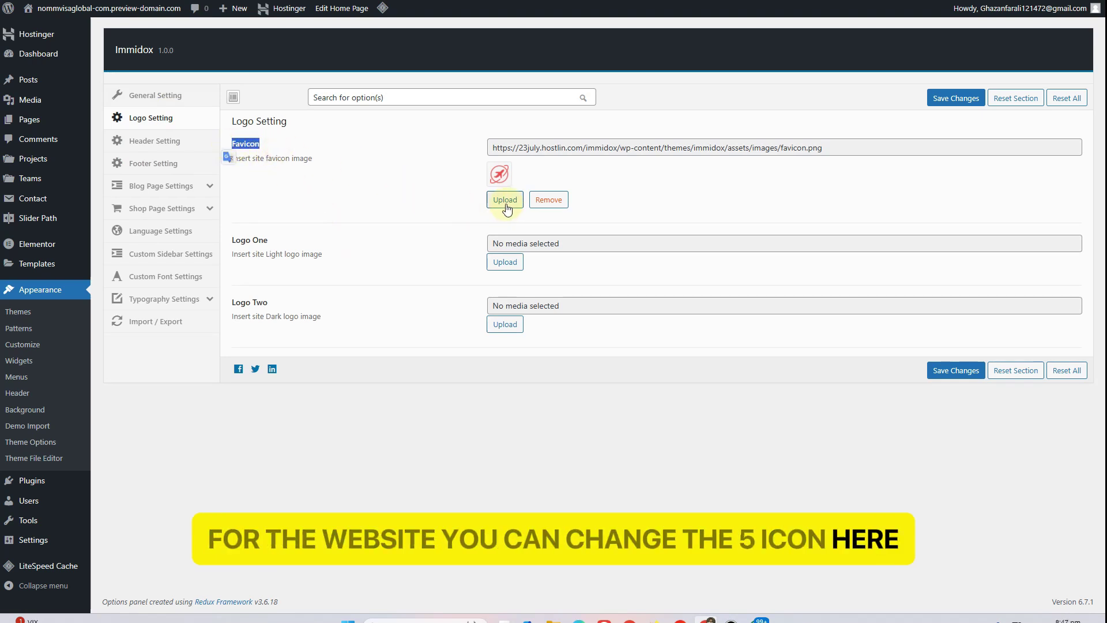
double_click(266, 240)
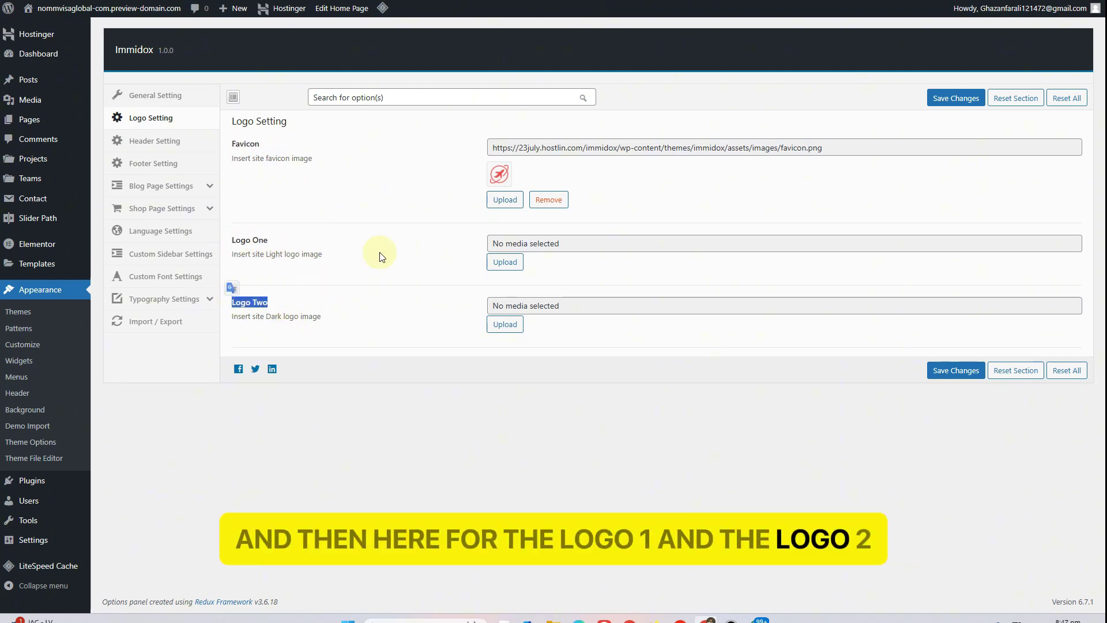
left_click(148, 141)
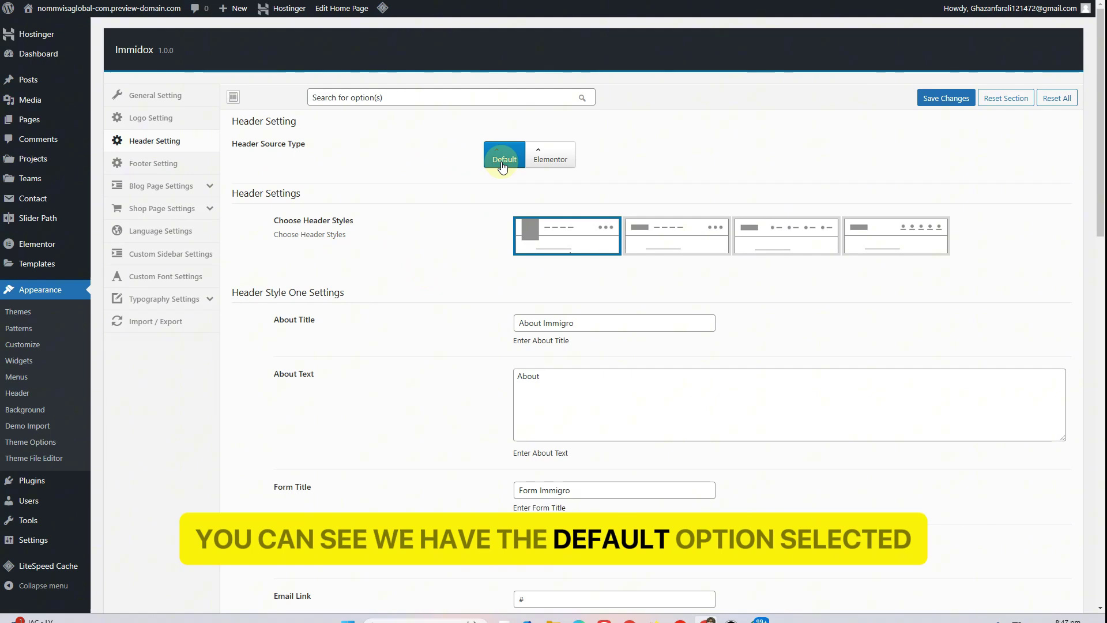
Try Elementor as the Header Source Type, then set it back to Default
left_click(537, 156)
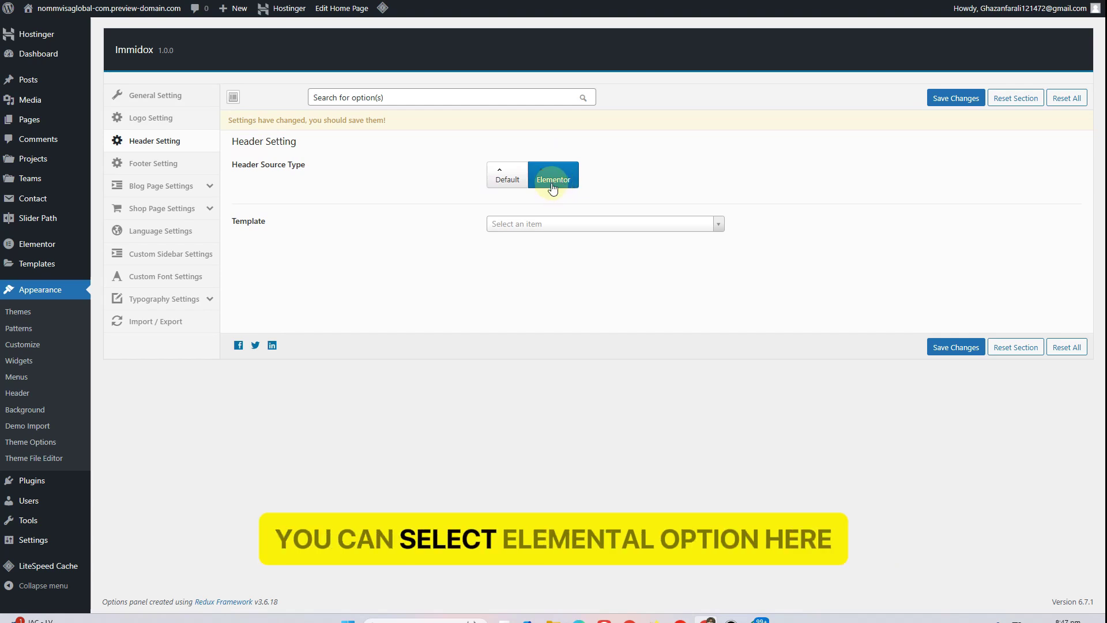
left_click(513, 179)
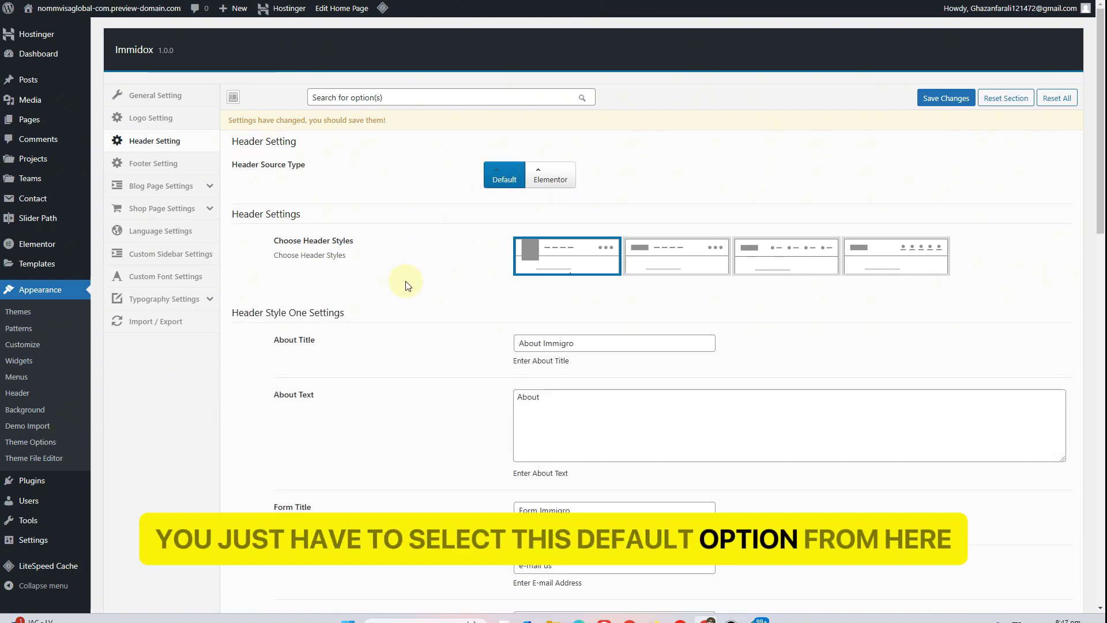
scroll(405, 291, "down", 1)
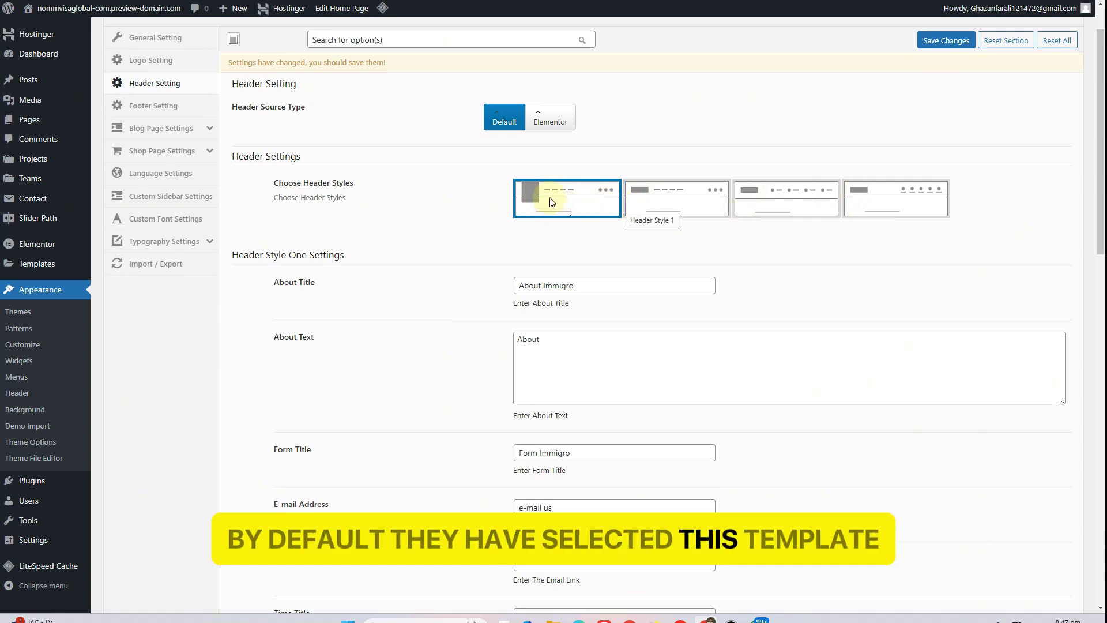
scroll(390, 225, "down", 1)
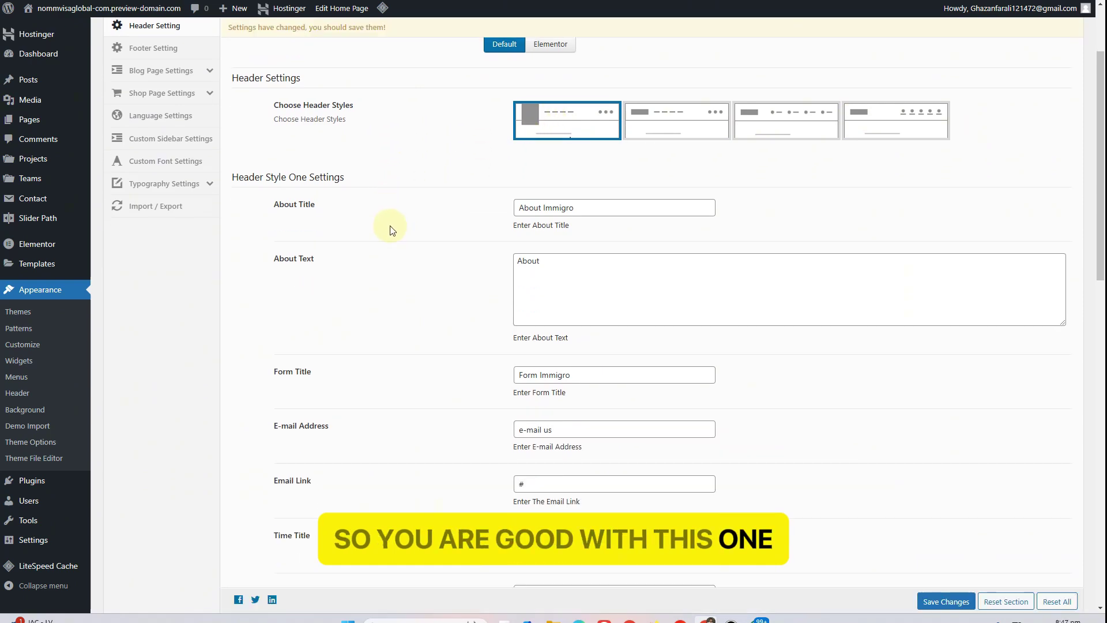
Review the Header Style One About Title and About Text values, then view the live home page
left_click_drag(574, 213, 499, 216)
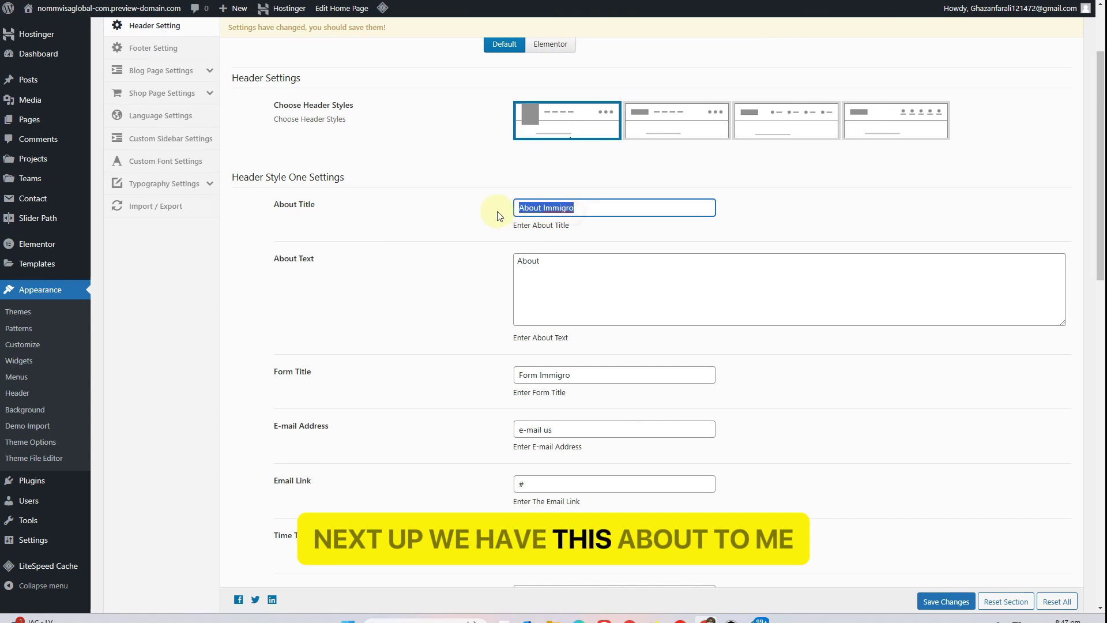
double_click(556, 274)
scroll(263, 276, "down", 2)
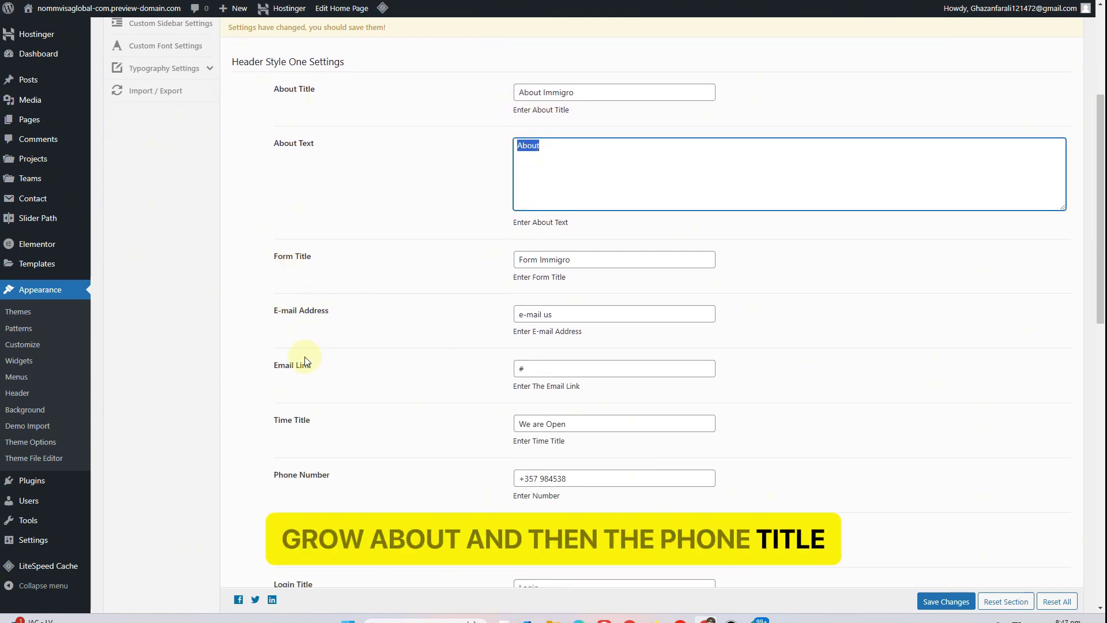
scroll(302, 372, "down", 2)
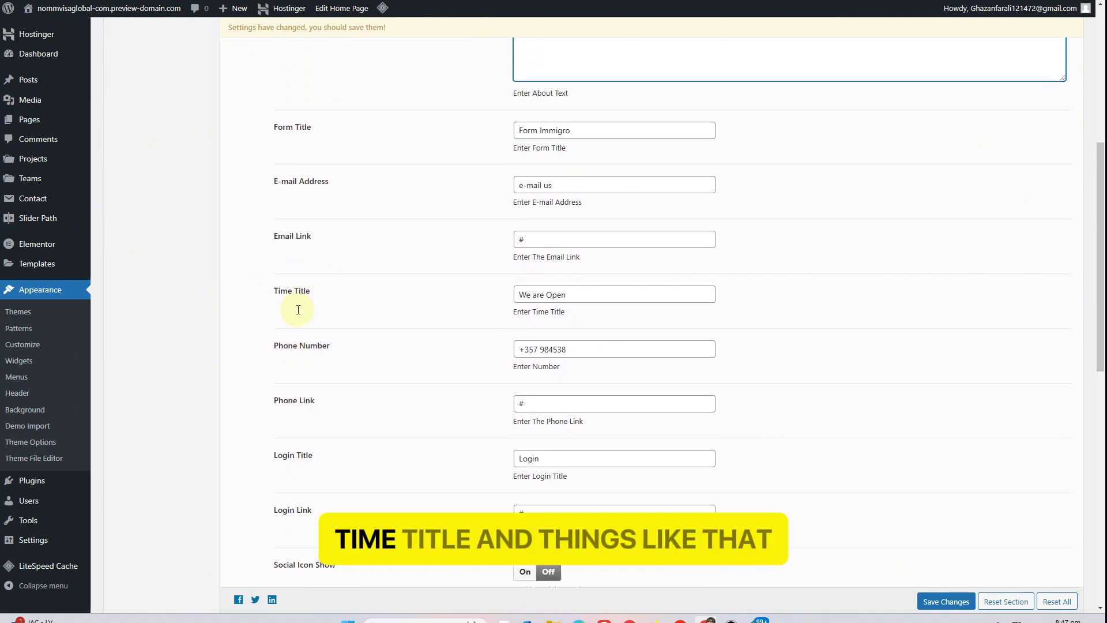
scroll(311, 345, "down", 1)
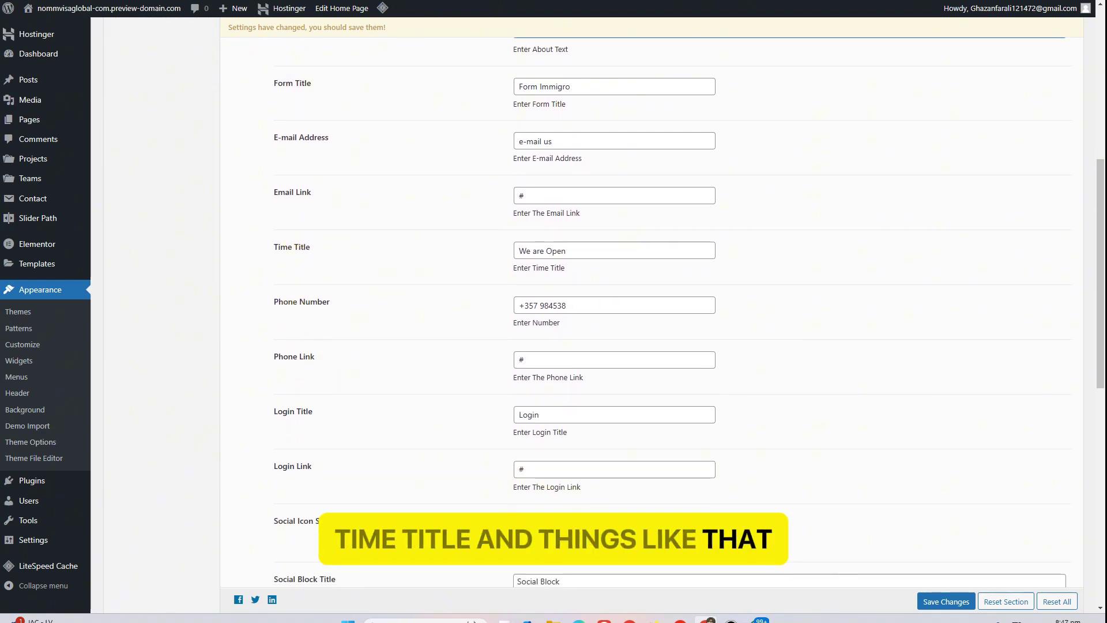
left_click(279, 0)
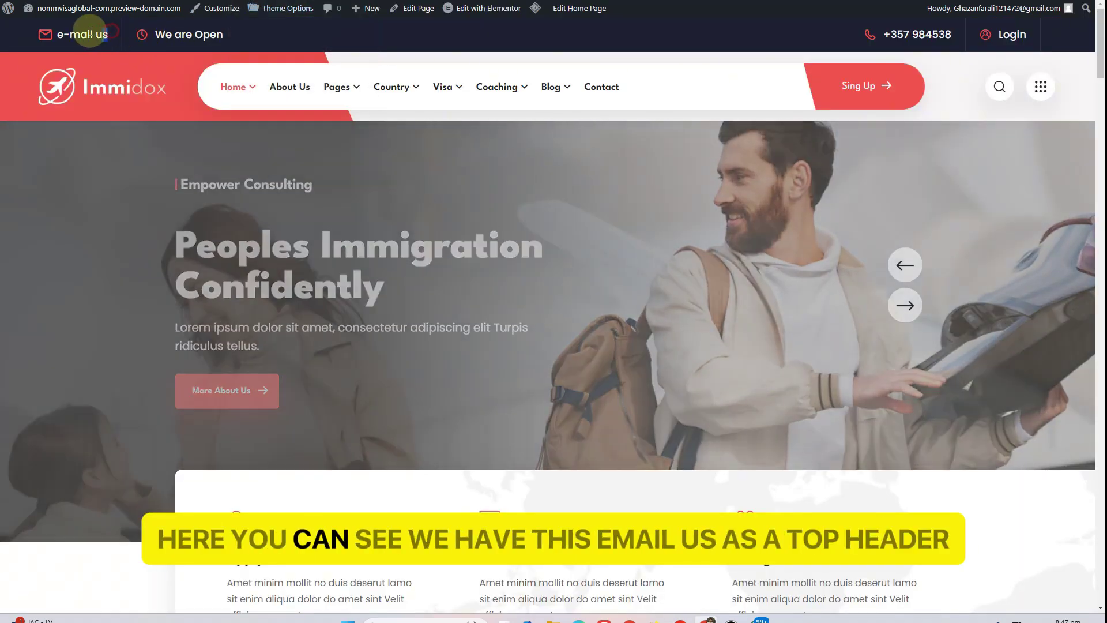
Compare the live header's 'e-mail us' and 'We are Open' text with the theme header settings
left_click_drag(112, 36, 56, 35)
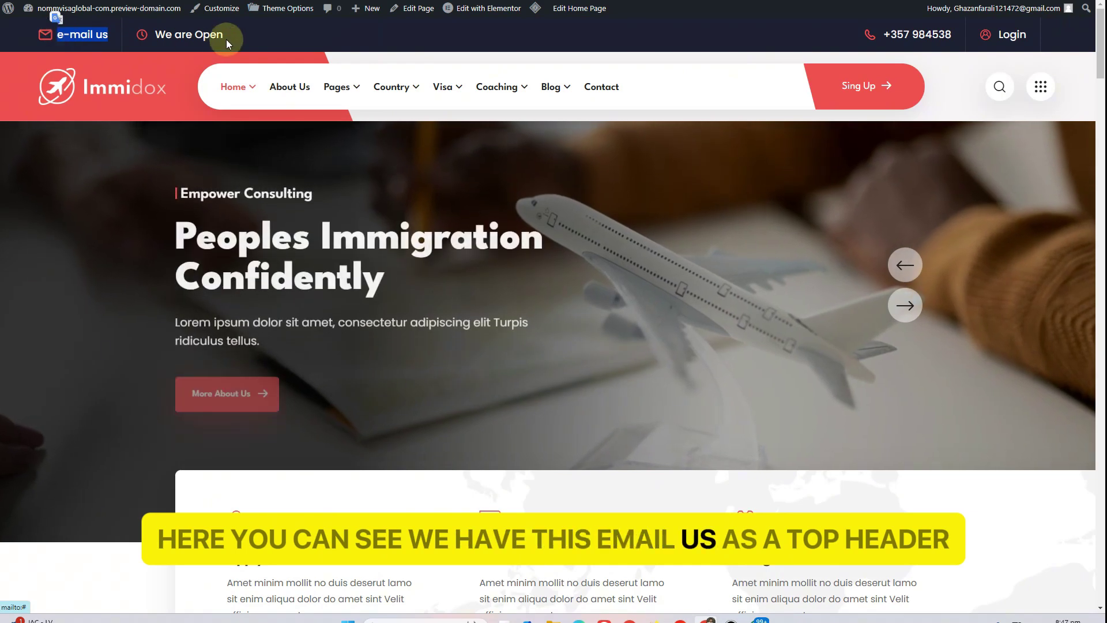
left_click_drag(224, 35, 154, 35)
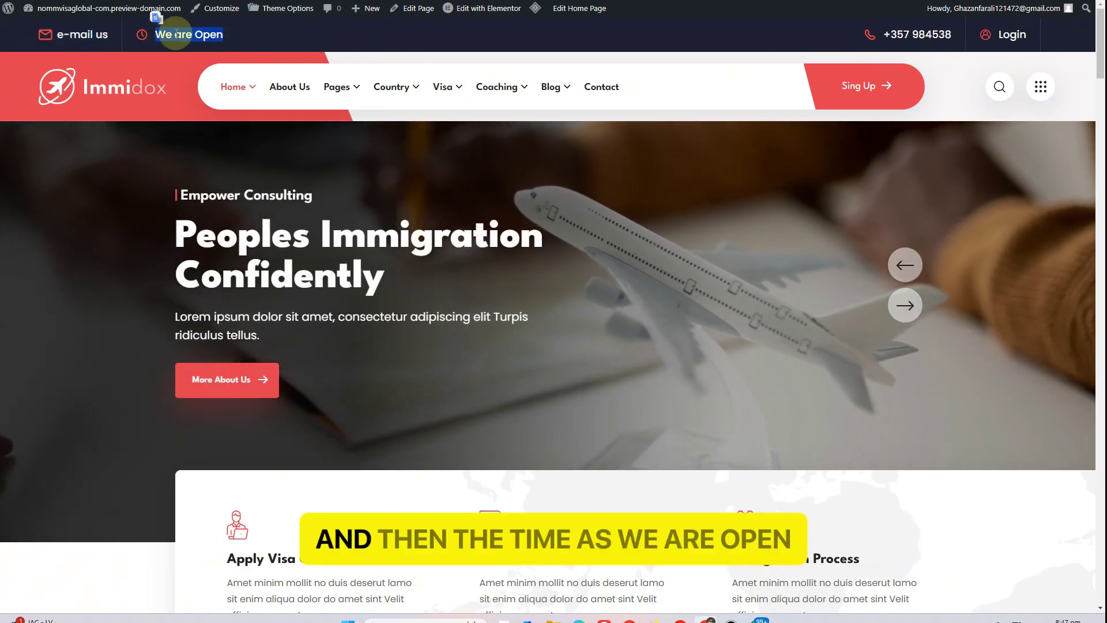
left_click(300, 36)
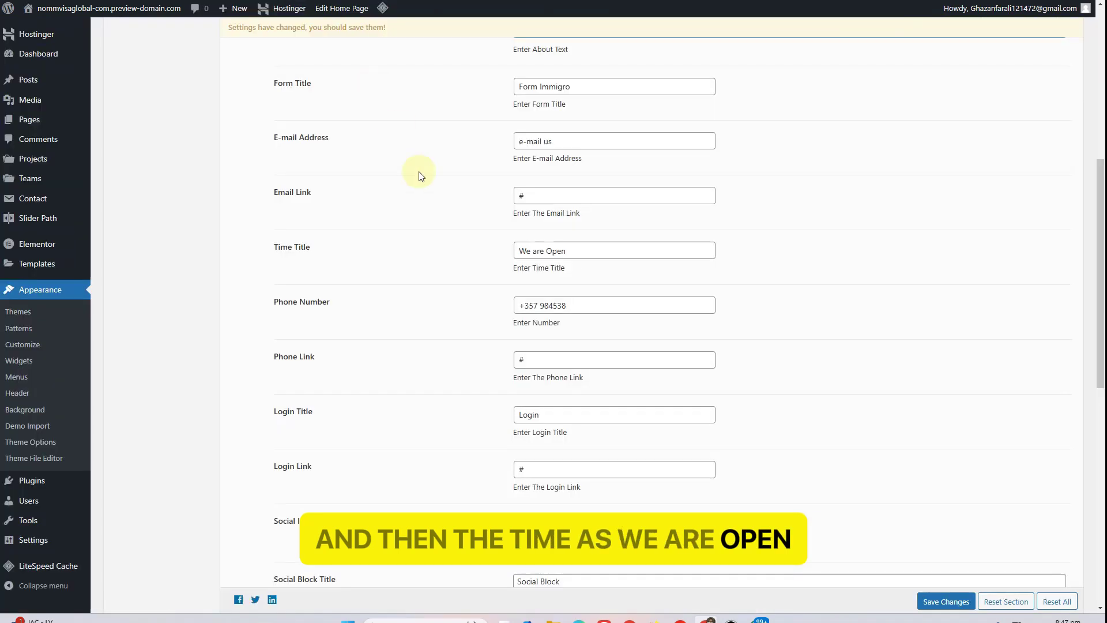
scroll(444, 250, "up", 1)
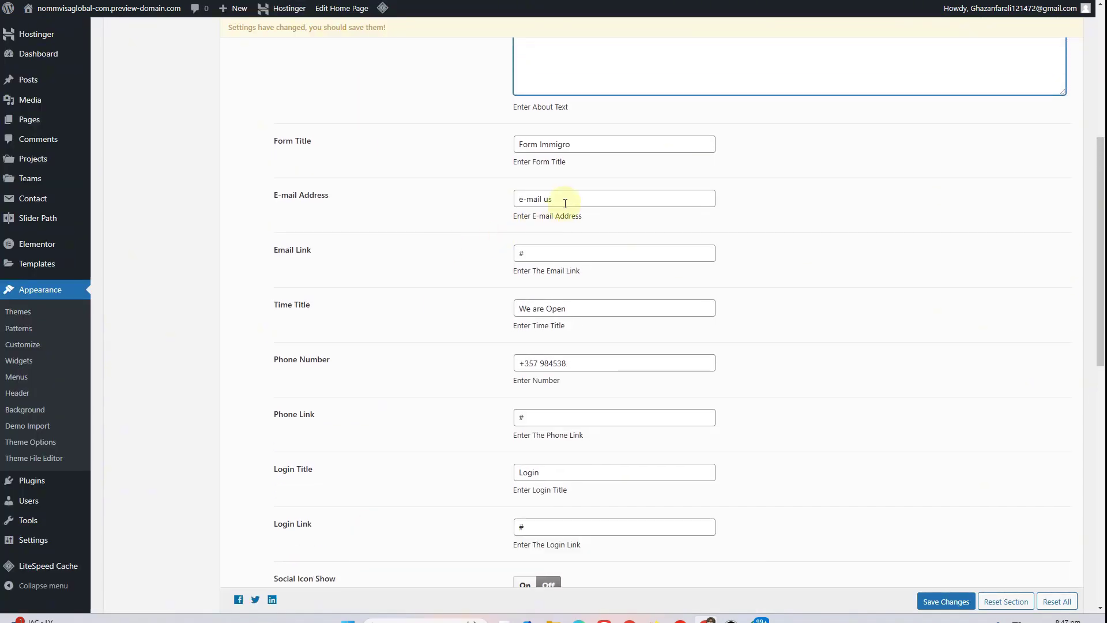
left_click_drag(563, 201, 505, 205)
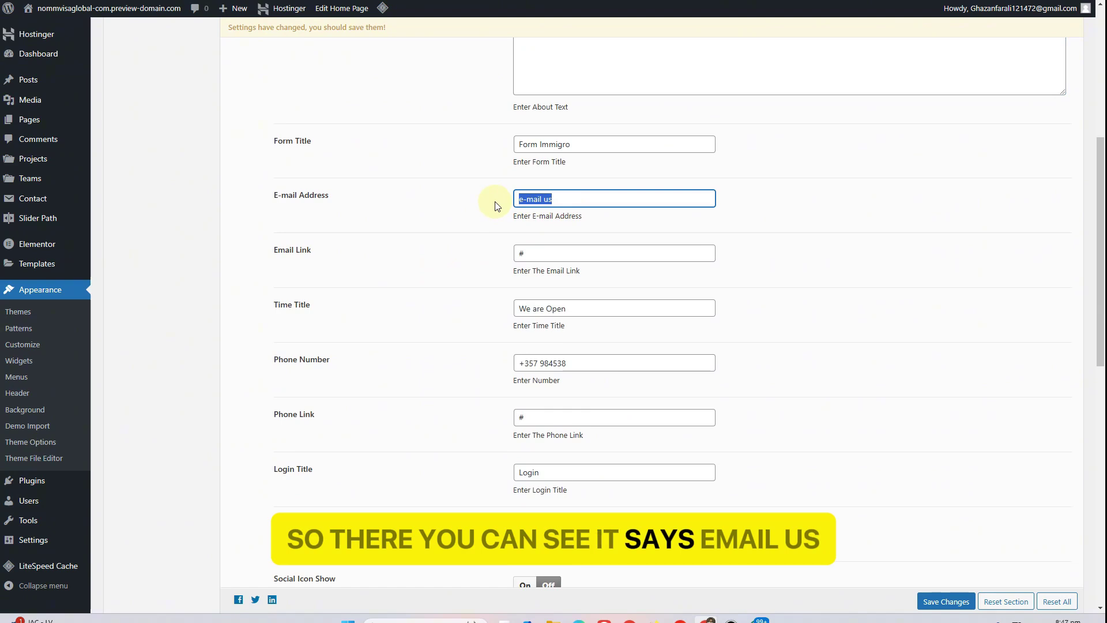
Replace the header E-mail Address with the company's new address and save the theme options
left_click(606, 309)
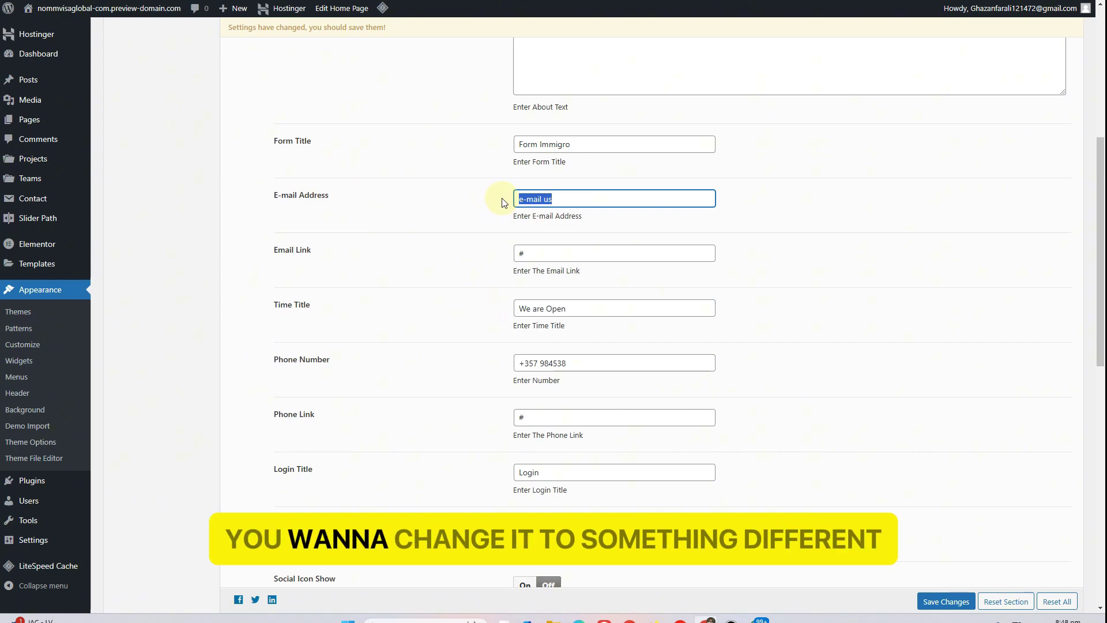
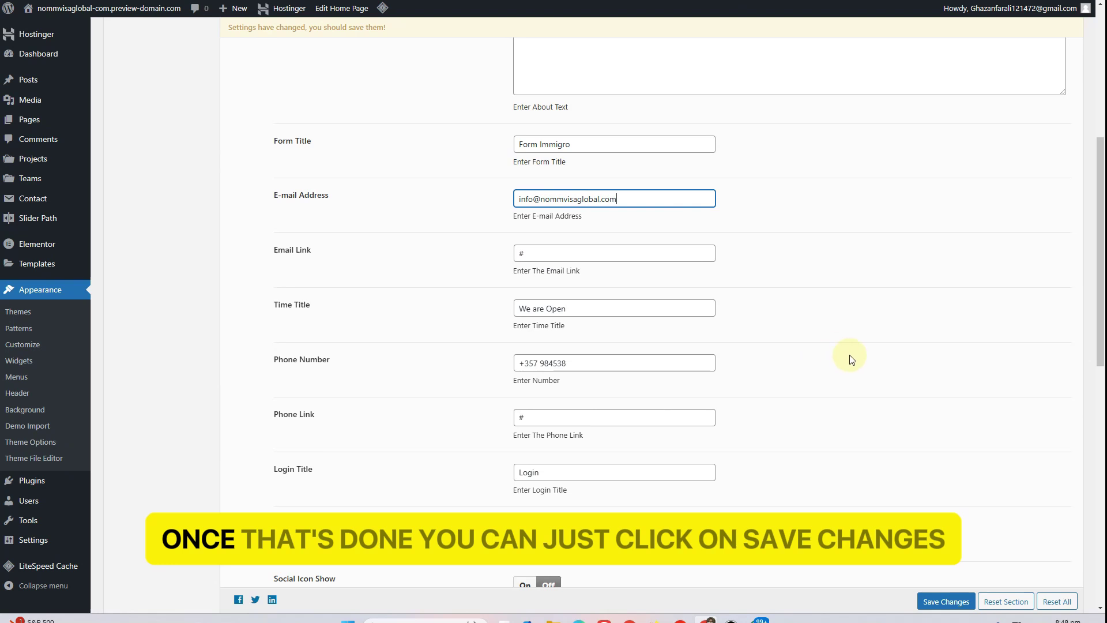
scroll(847, 358, "down", 3)
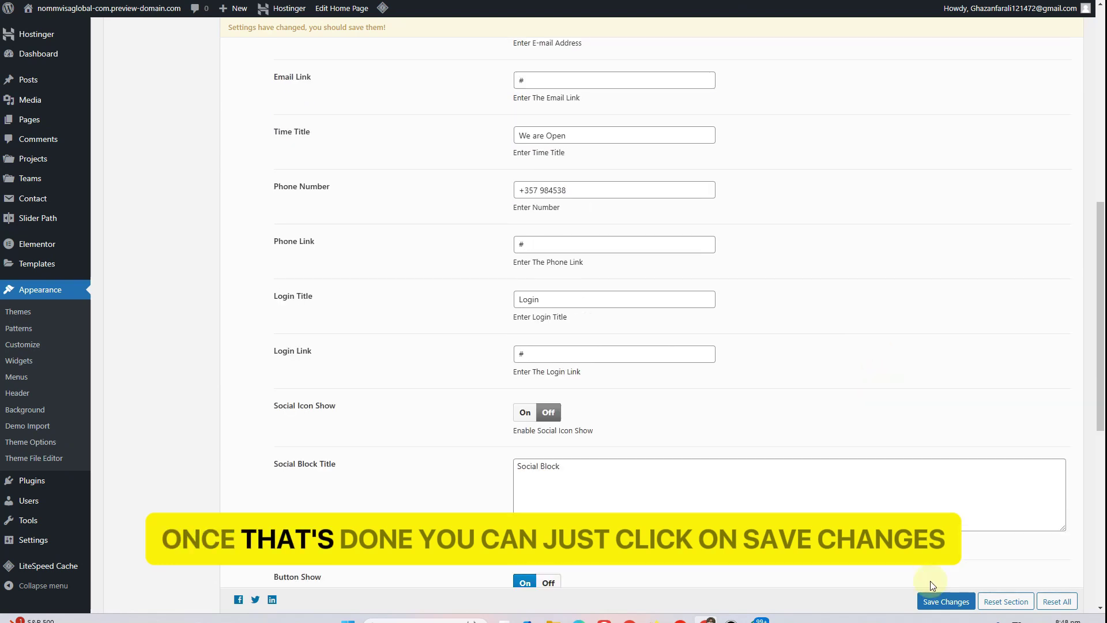
left_click(939, 602)
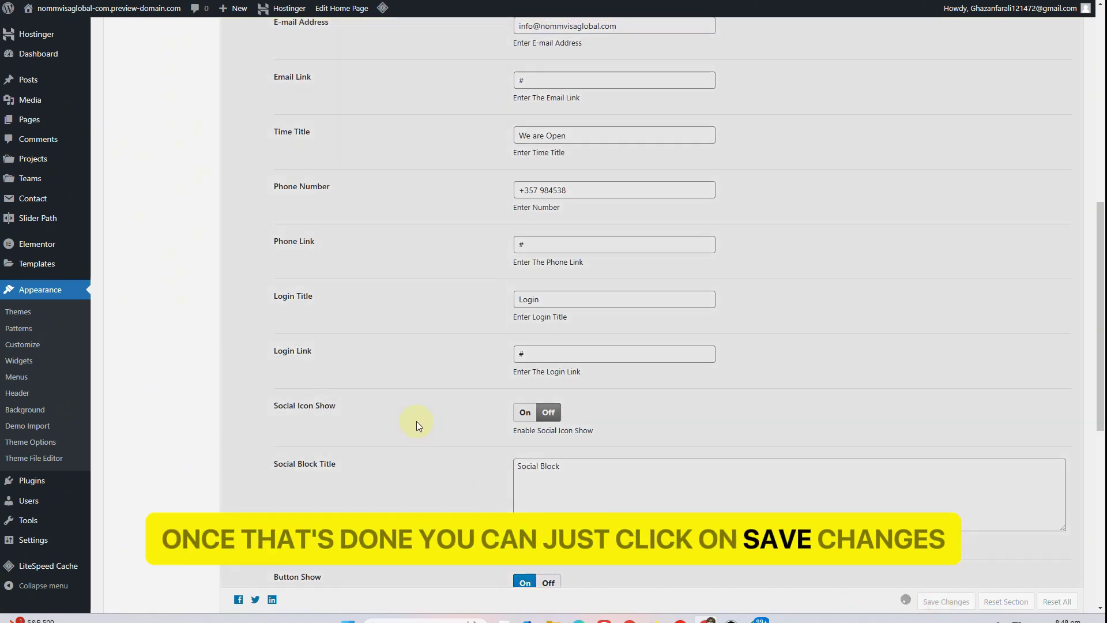
Reload the live site with F5 and look over its header
scroll(371, 376, "down", 4)
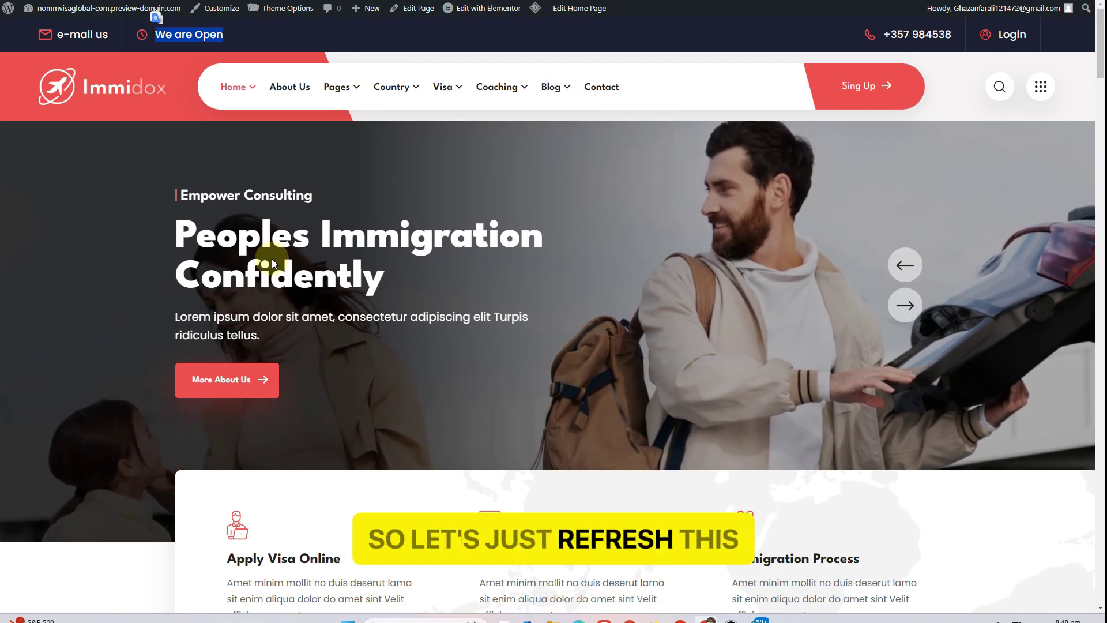
key("F5")
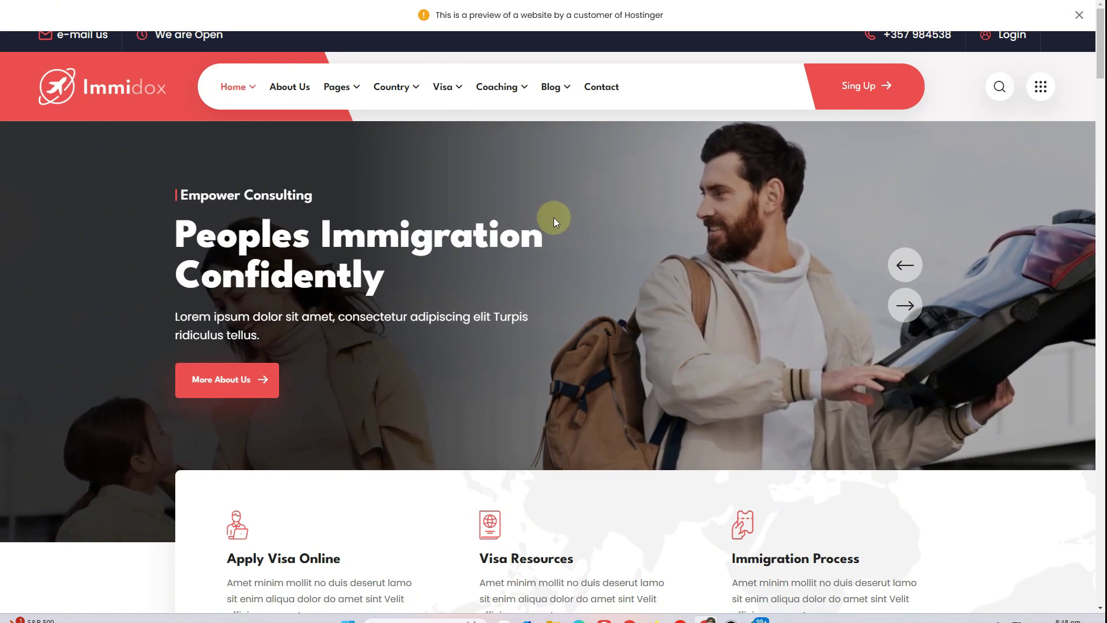
scroll(547, 218, "down", 1)
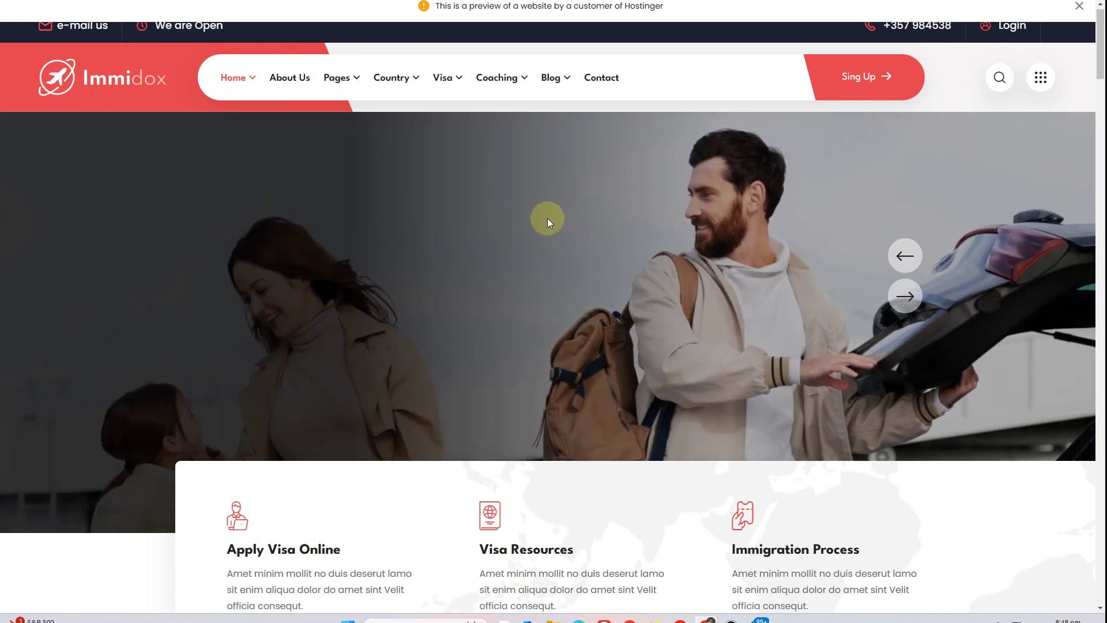
scroll(999, 19, "up", 1)
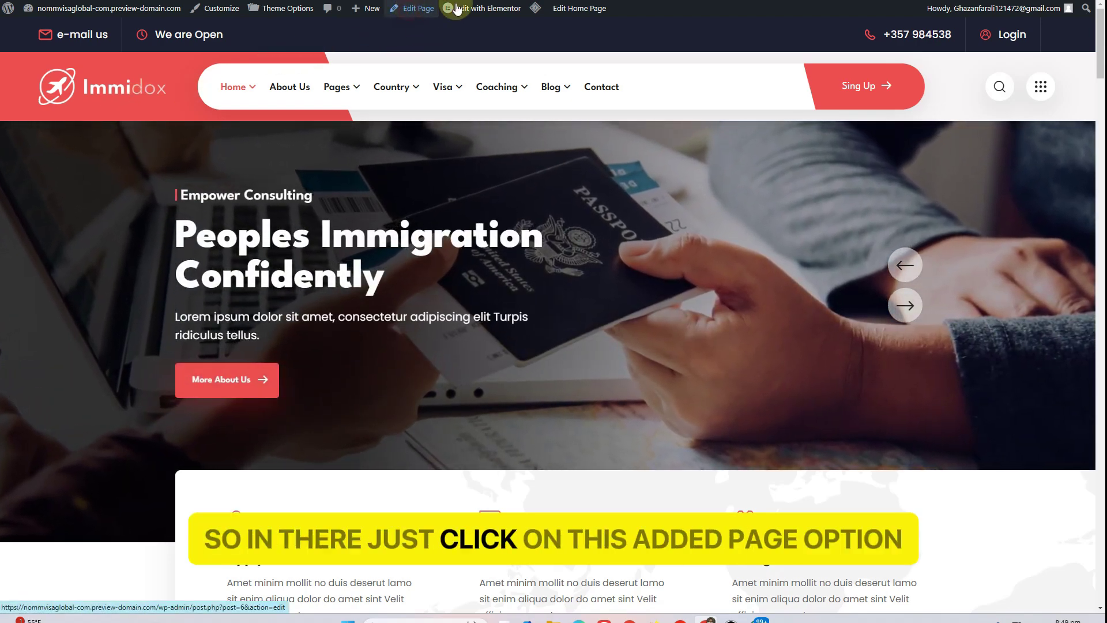
Re-save Home Page One in the editor and view the new e-mail address in the live top bar
left_click(412, 8)
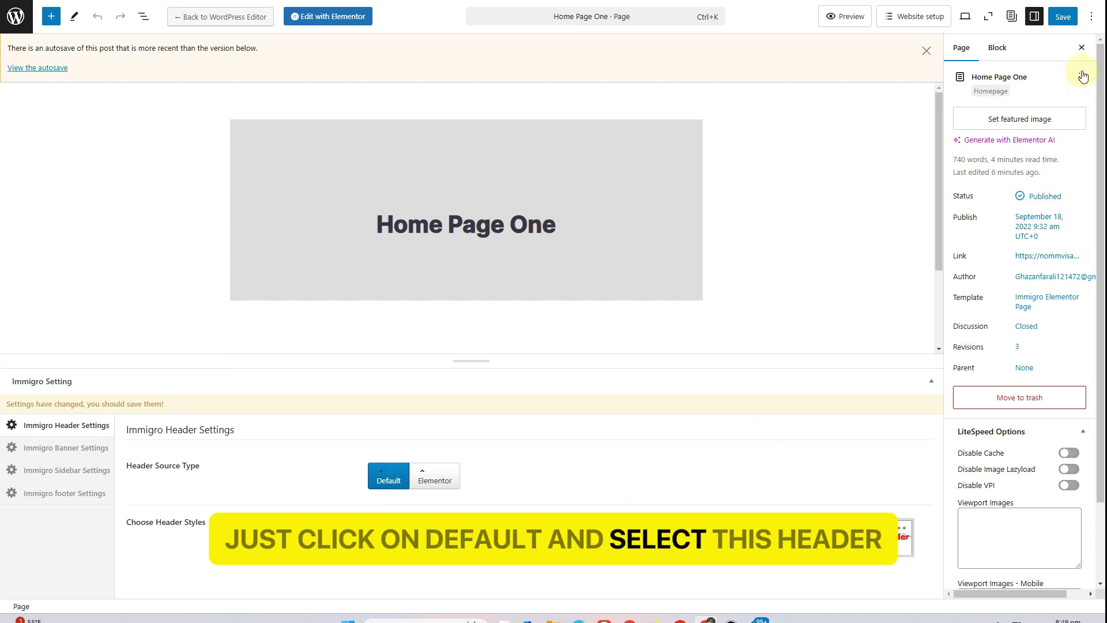
left_click(1075, 22)
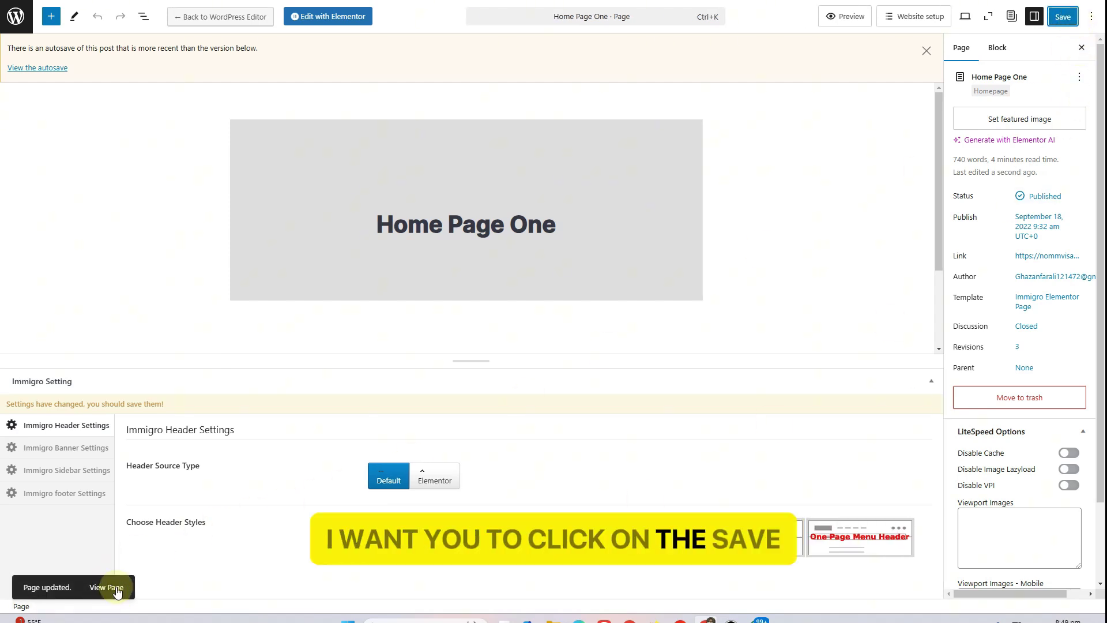
left_click(115, 588)
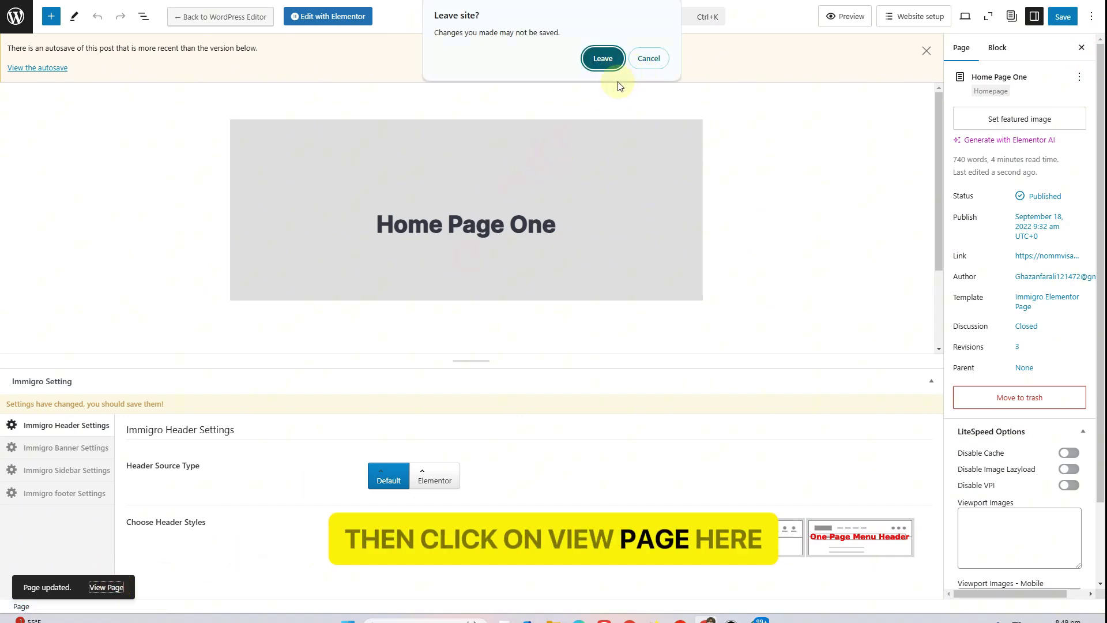
left_click(641, 58)
left_click(1069, 19)
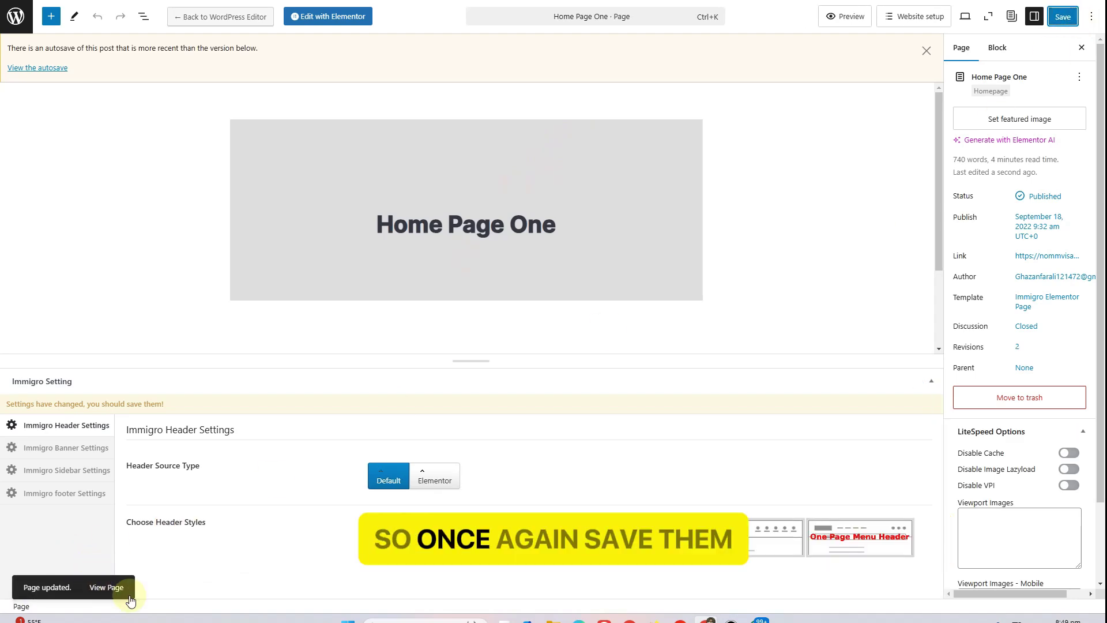
left_click(108, 587)
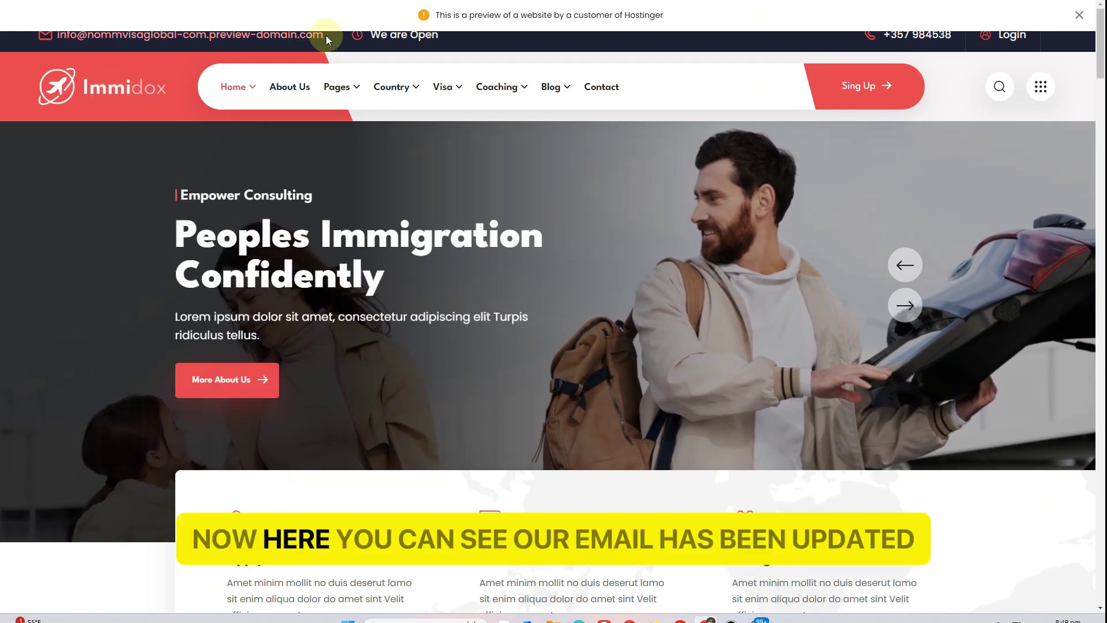
left_click_drag(326, 36, 57, 35)
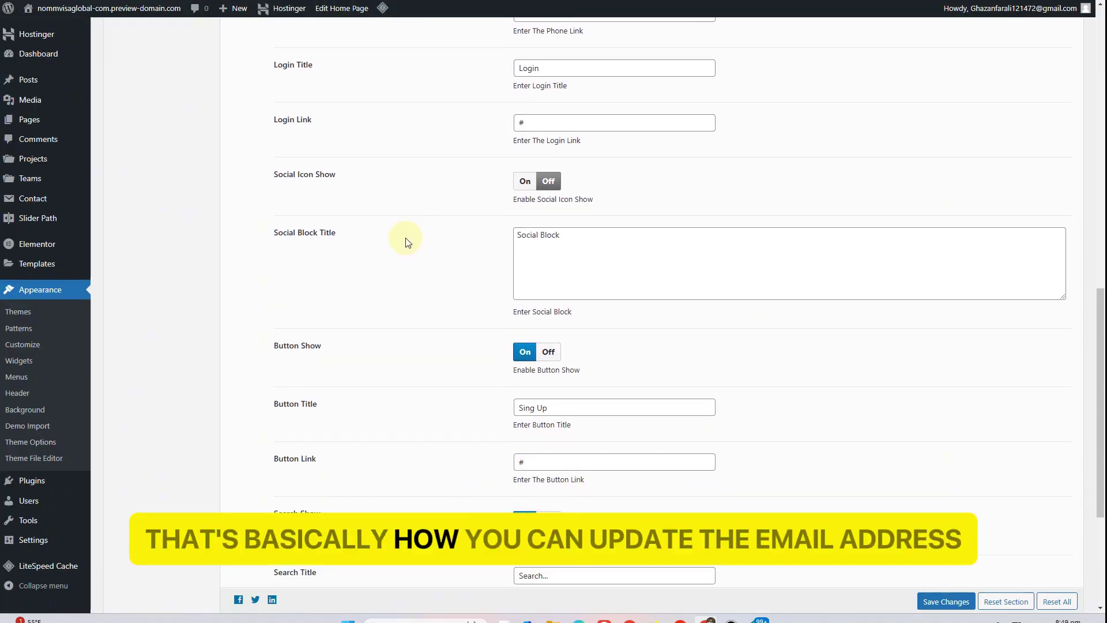
scroll(450, 300, "up", 3)
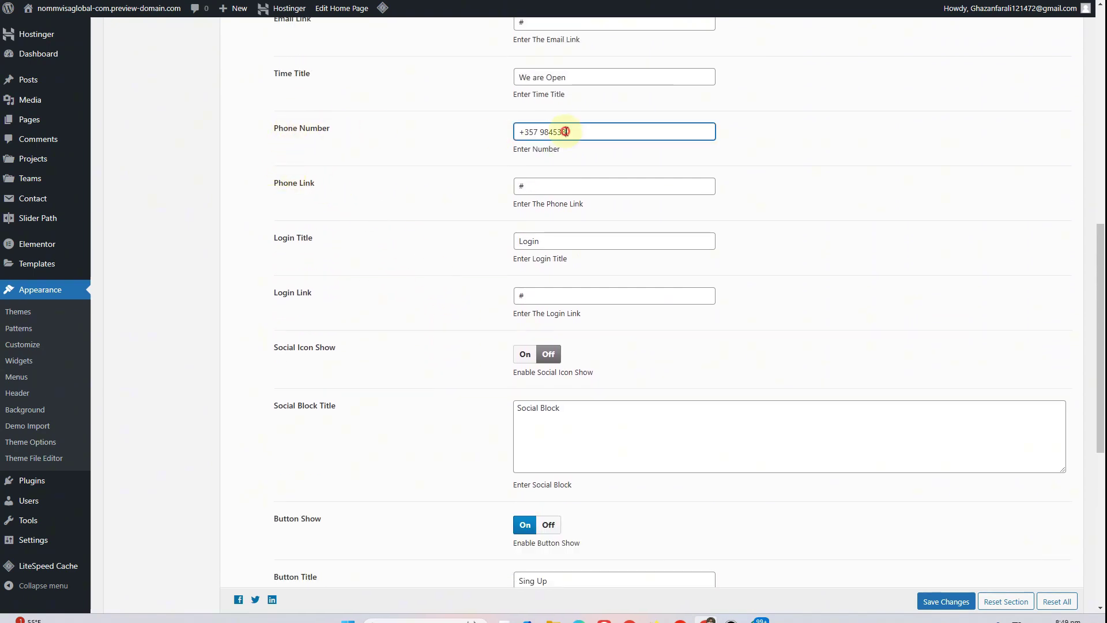
left_click_drag(565, 131, 502, 131)
left_click(570, 77)
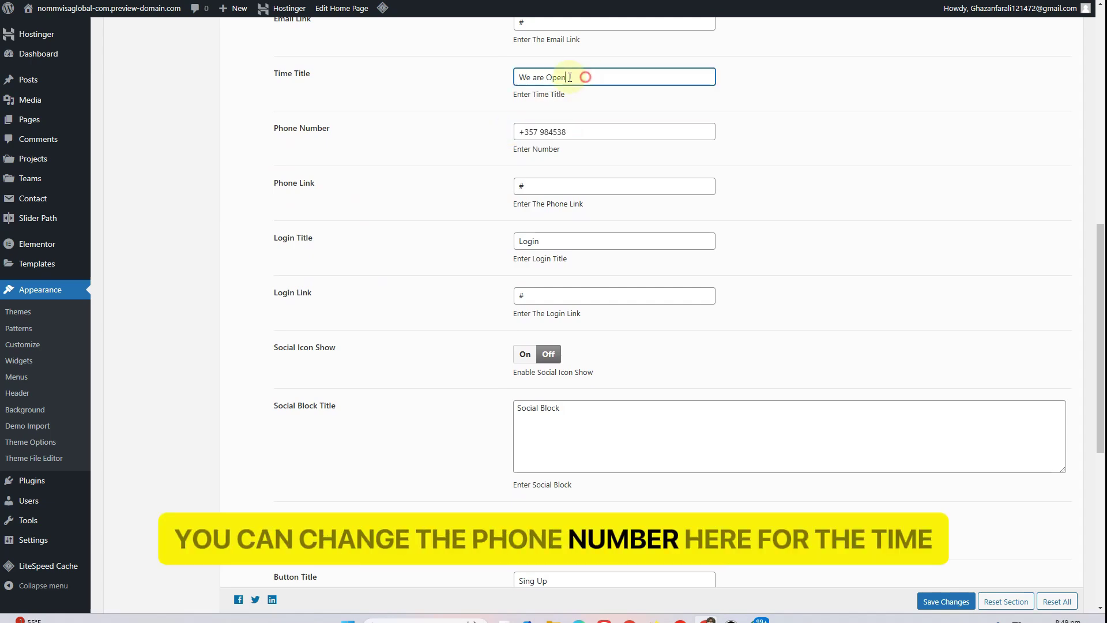
left_click_drag(569, 77, 501, 81)
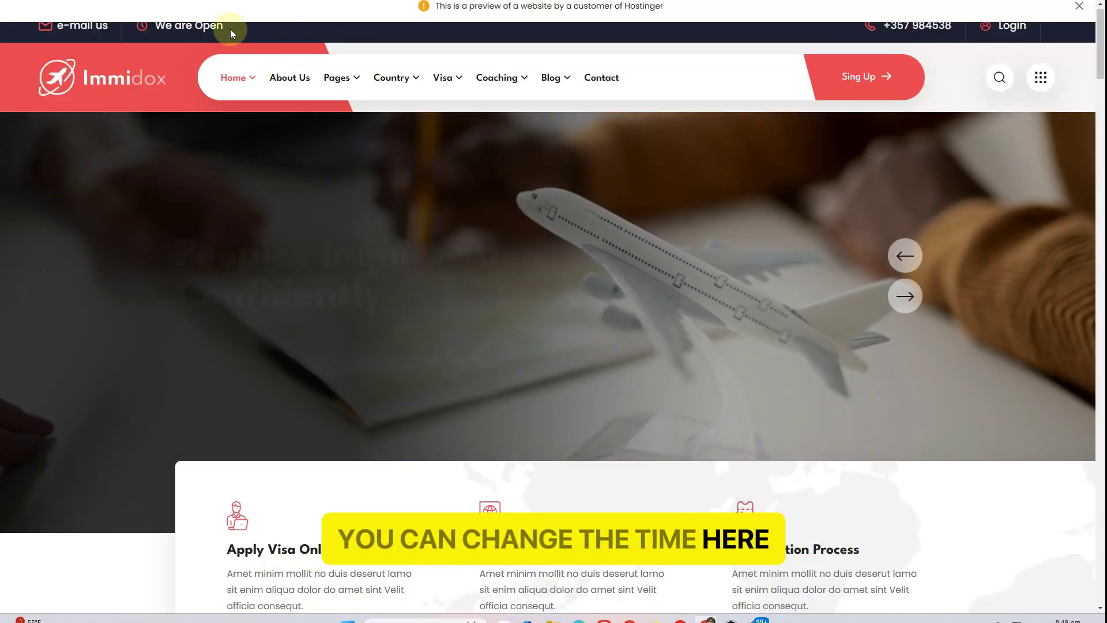
left_click_drag(230, 29, 154, 29)
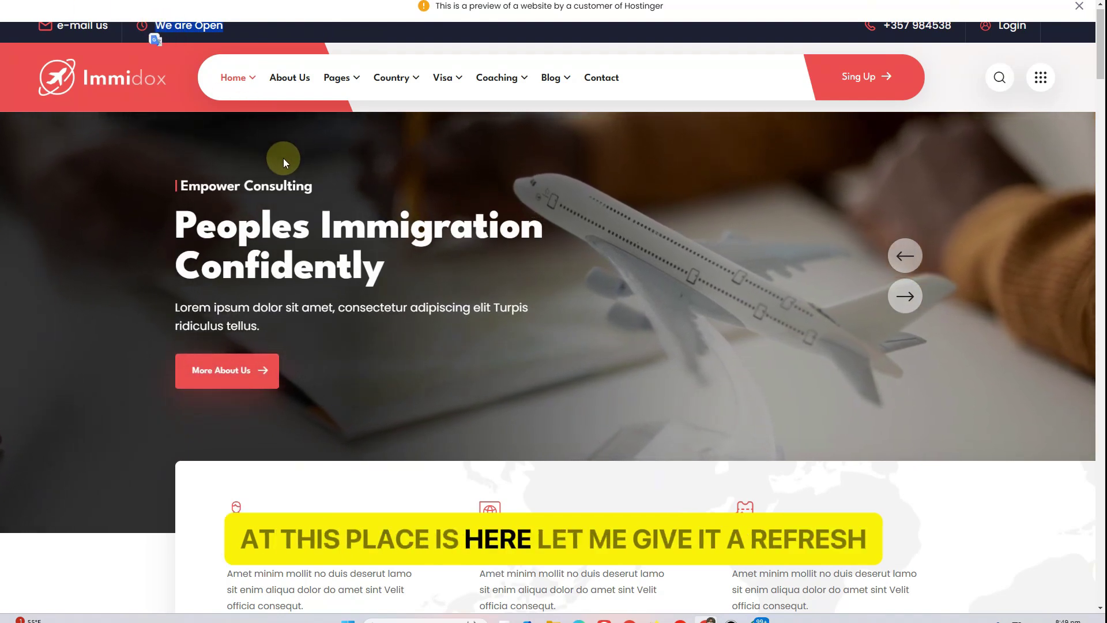
key("F5")
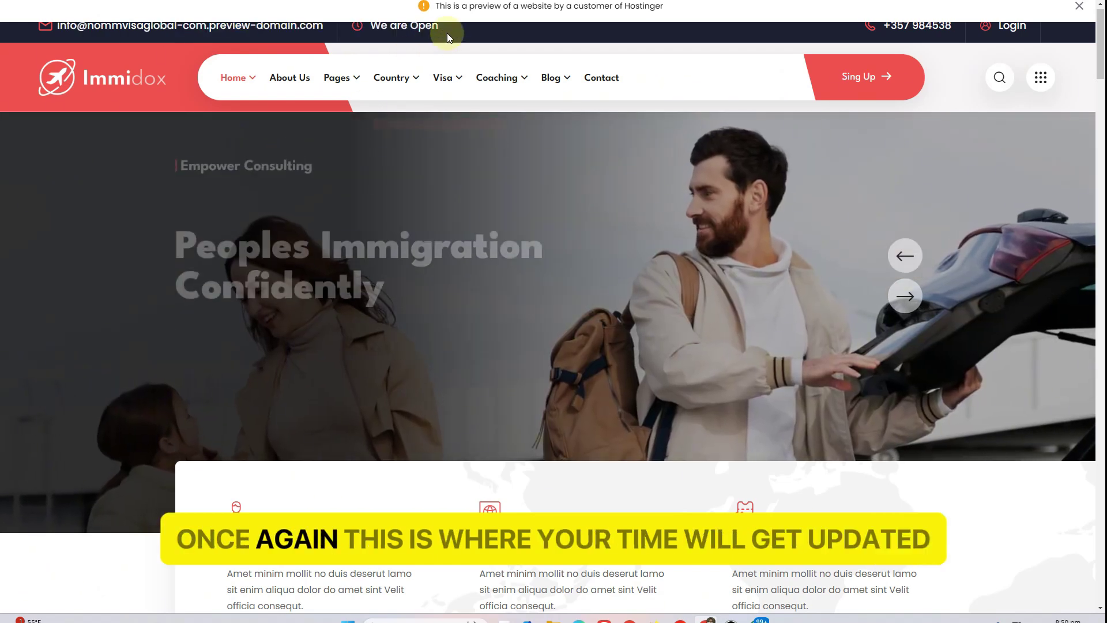
left_click_drag(441, 29, 364, 29)
left_click_drag(952, 27, 886, 27)
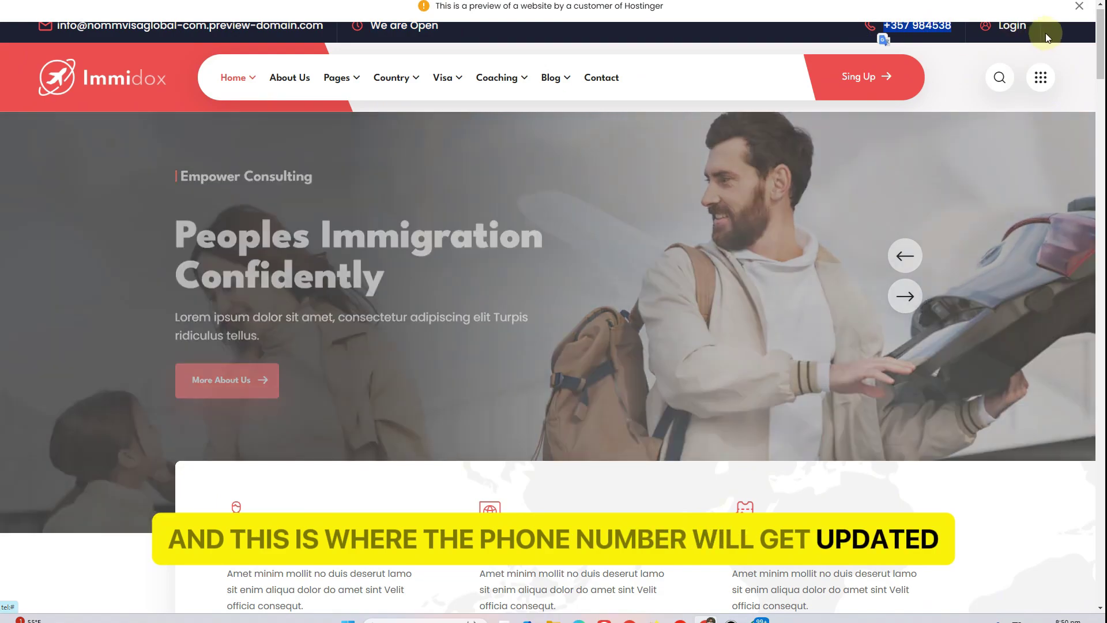
left_click_drag(1029, 26, 982, 35)
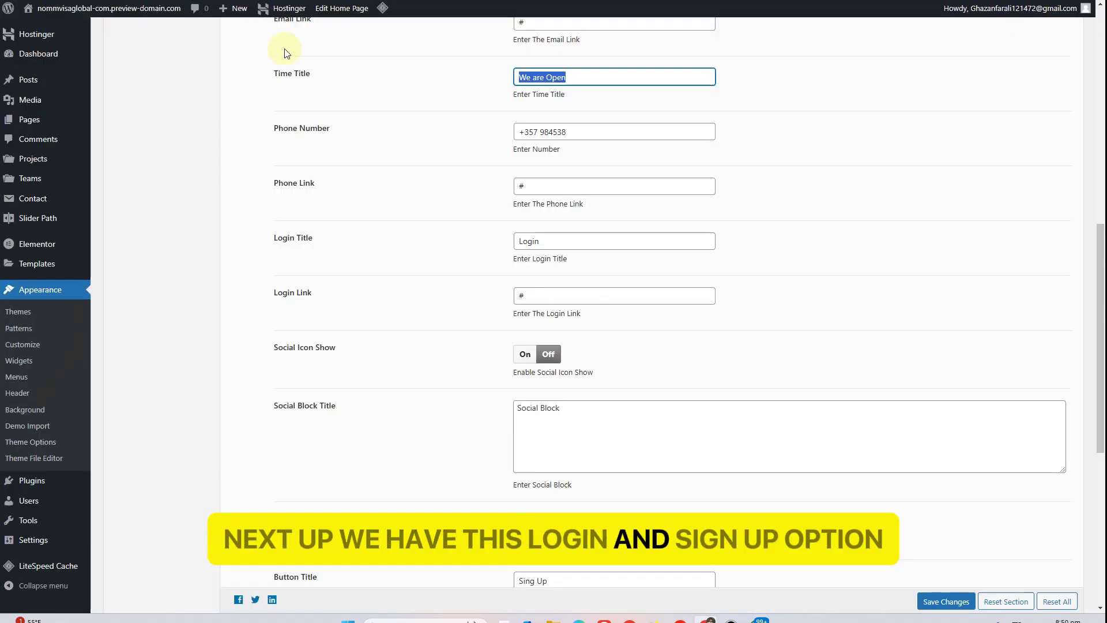
Delete the Login Title text from the header settings and save the theme options
scroll(385, 316, "down", 3)
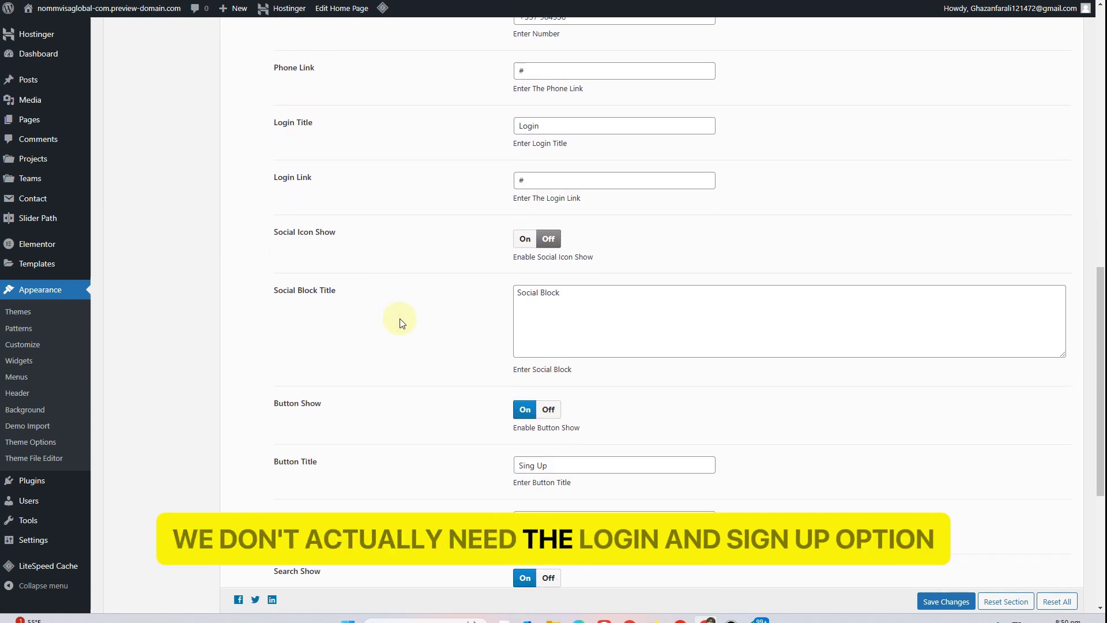
scroll(402, 323, "down", 1)
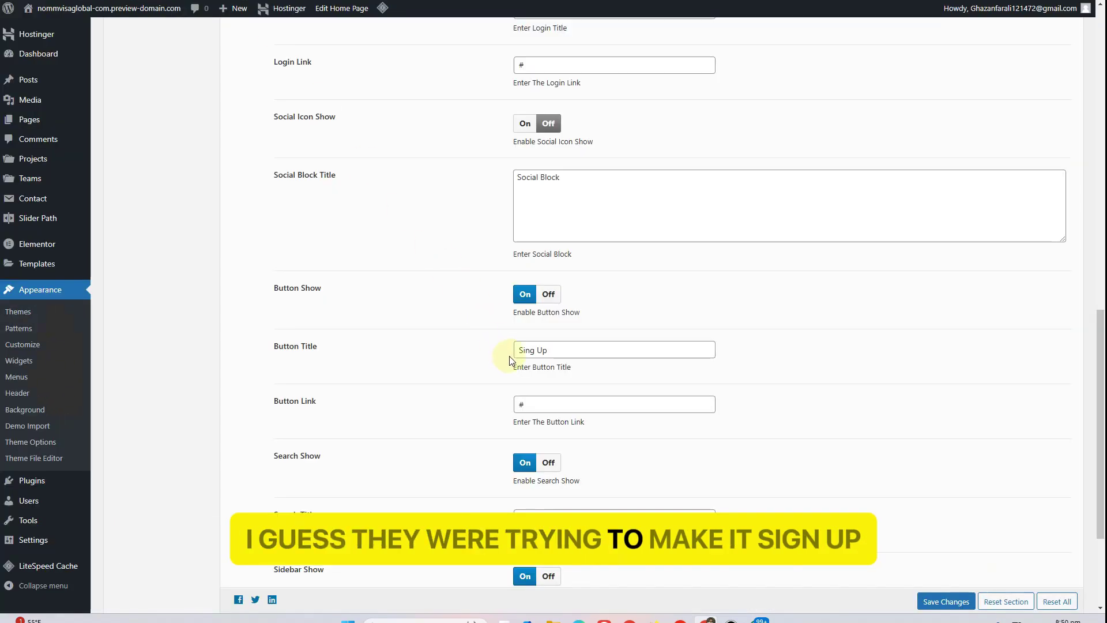
scroll(496, 359, "up", 1)
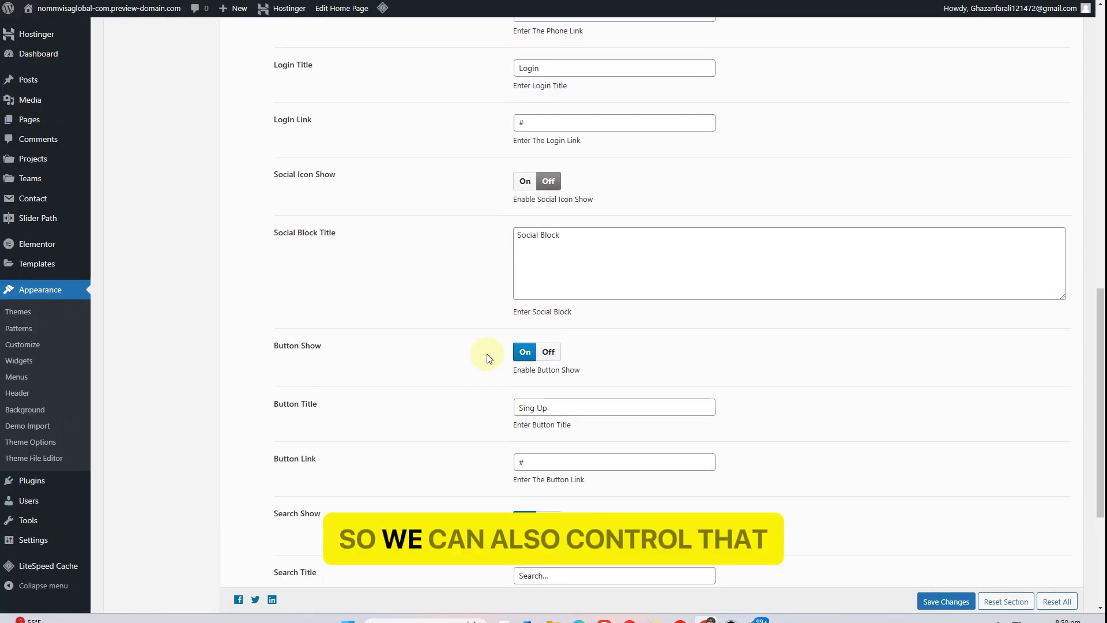
scroll(487, 354, "up", 2)
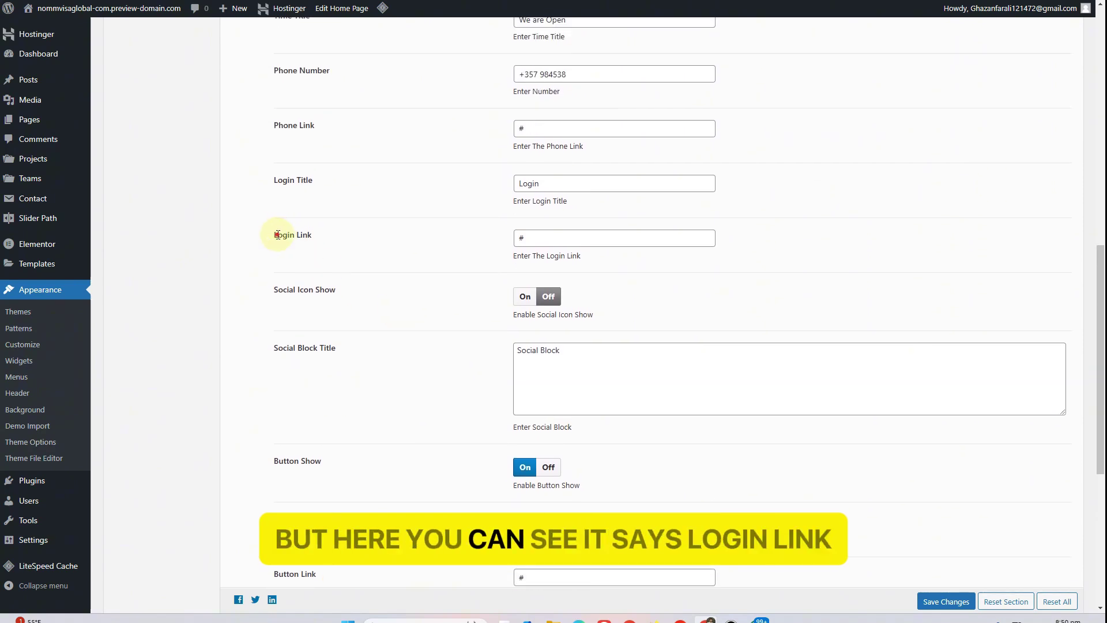
left_click_drag(264, 181, 348, 184)
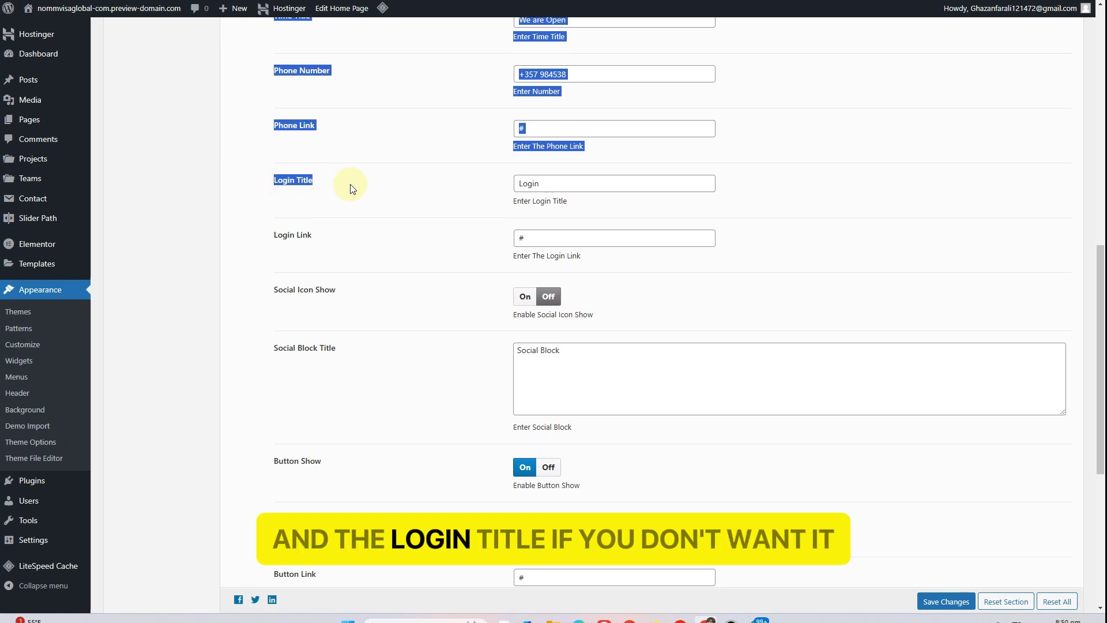
left_click(369, 186)
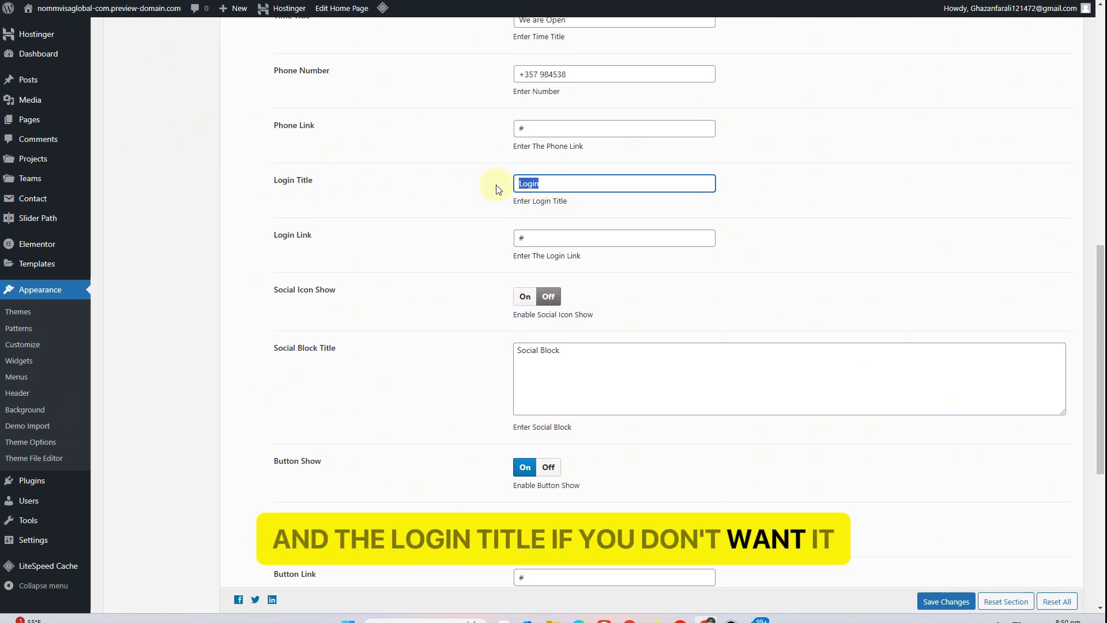
key("BackSpace")
left_click(441, 229)
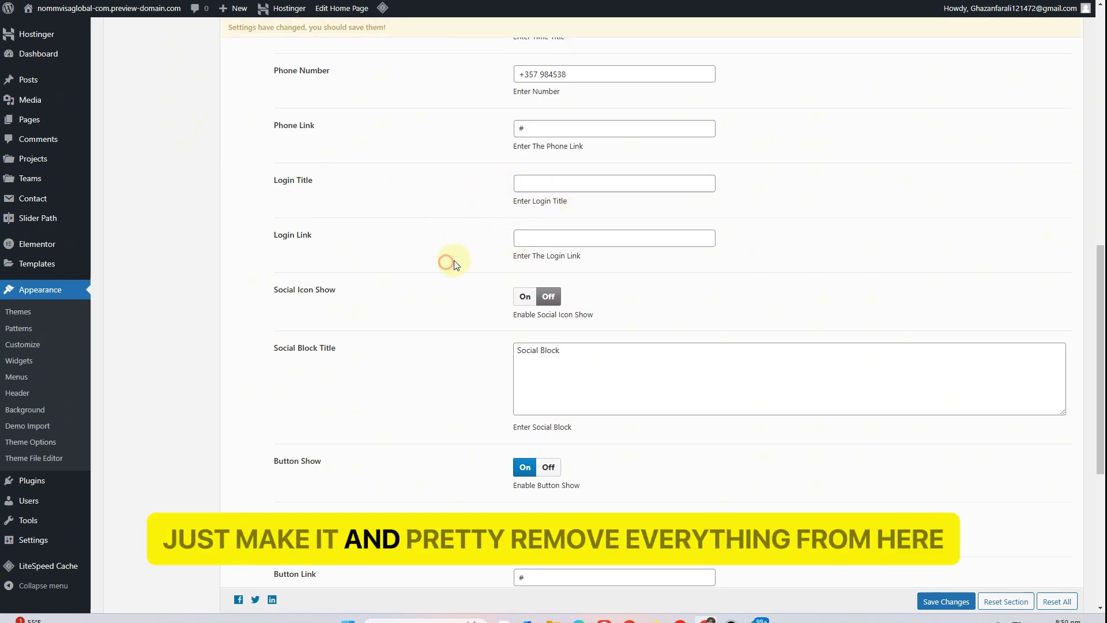
left_click(946, 601)
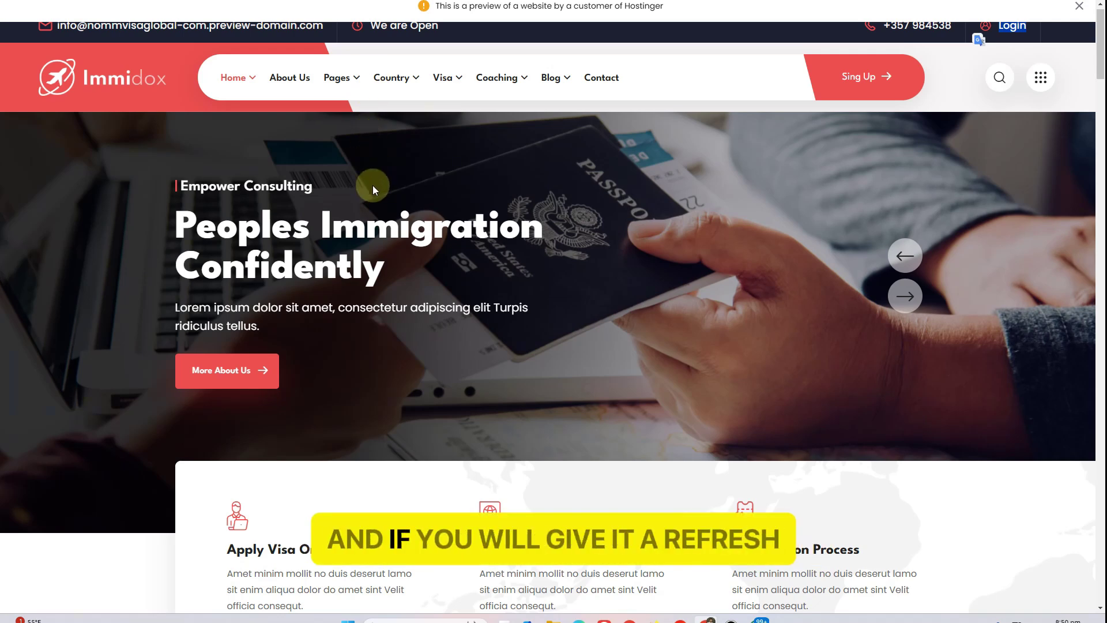
Reload the live homepage, dismiss the Hostinger notice, re-save the home page and view it
key("F5")
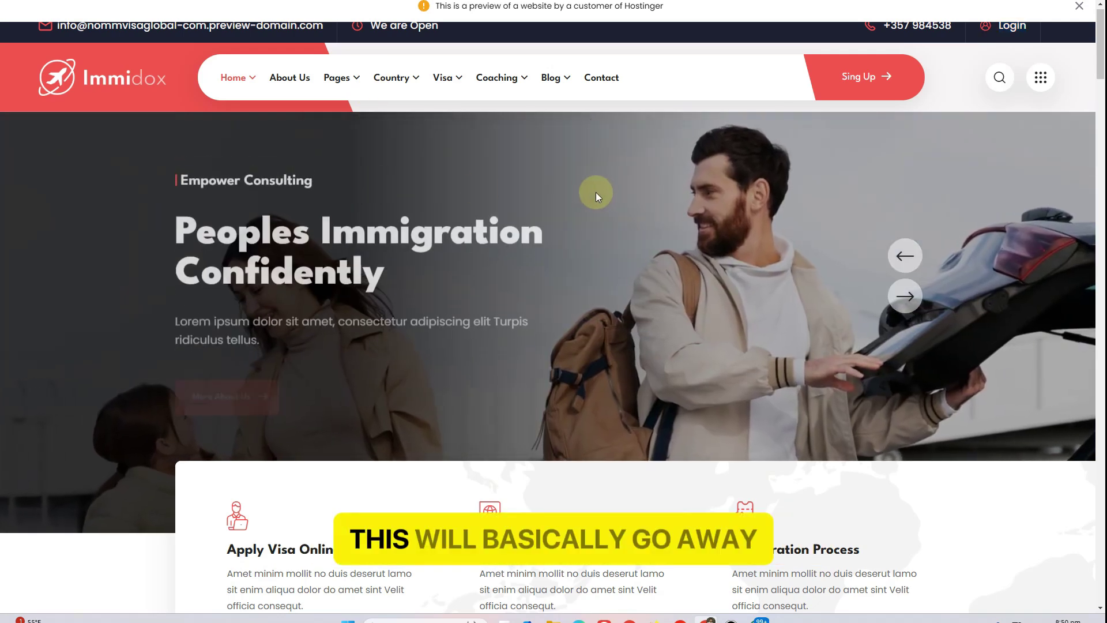
left_click(1080, 9)
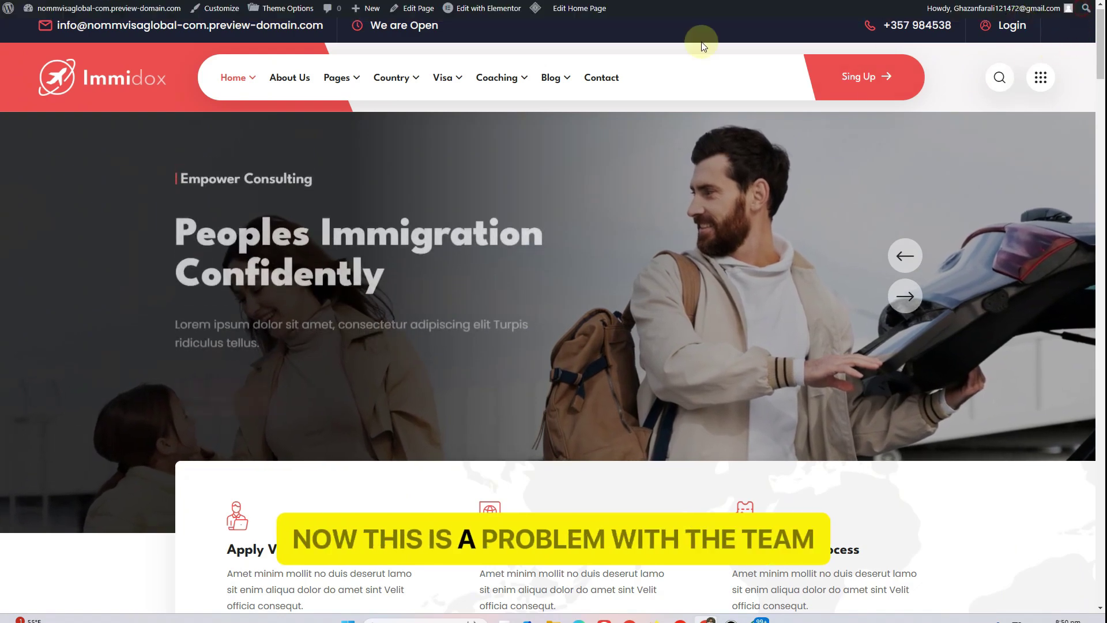
left_click(429, 10)
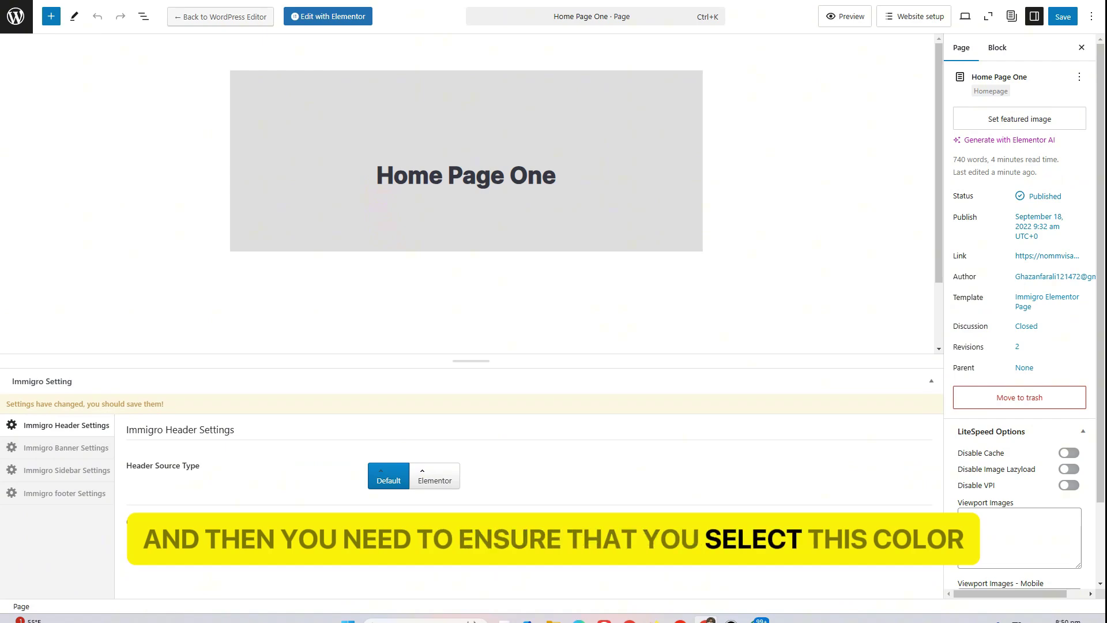
left_click(1063, 16)
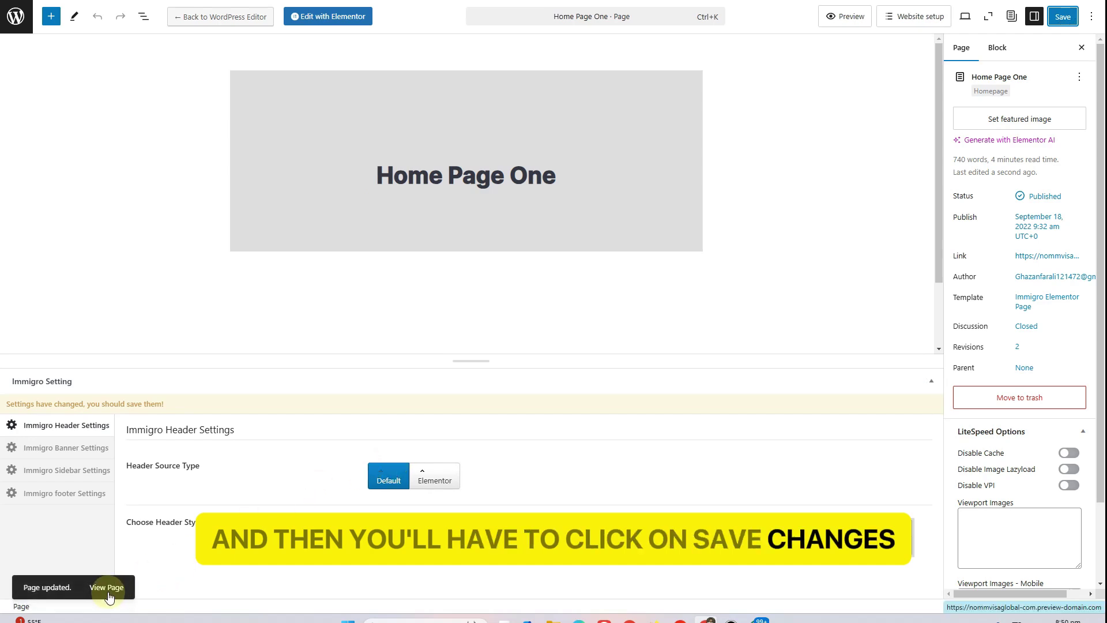
left_click(108, 588)
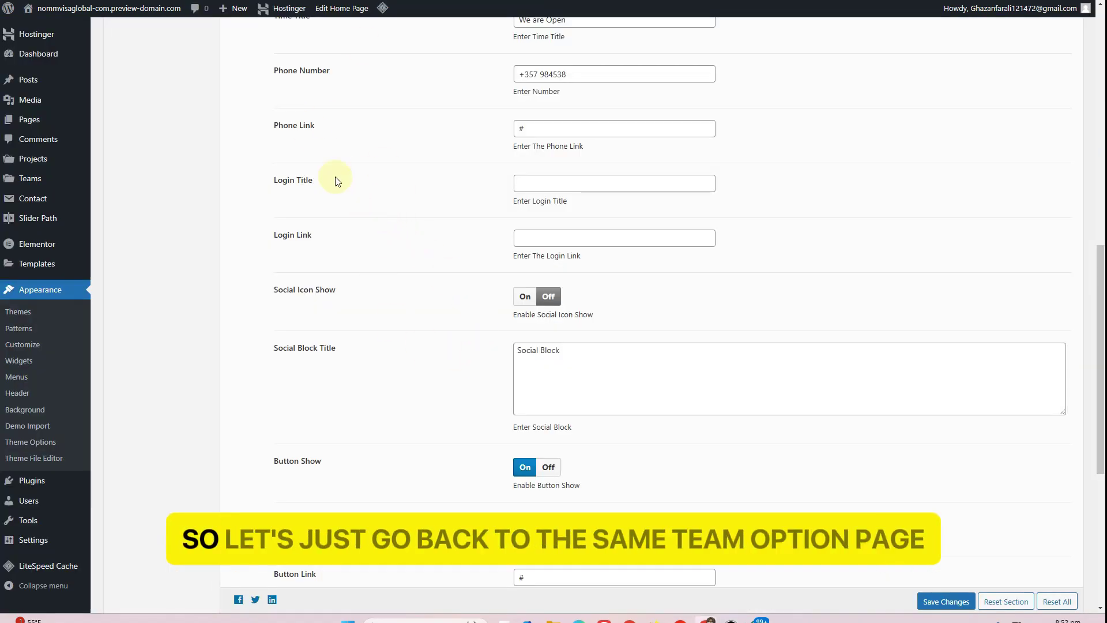
Switch off the header button toggle in the theme's header settings
scroll(322, 155, "up", 13)
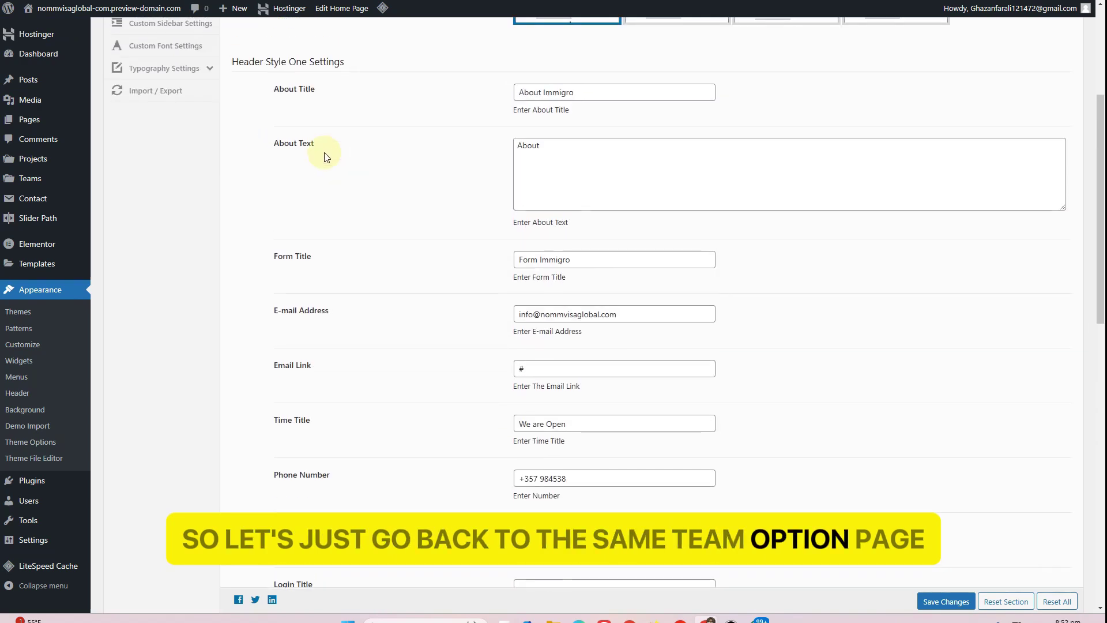
scroll(405, 309, "down", 9)
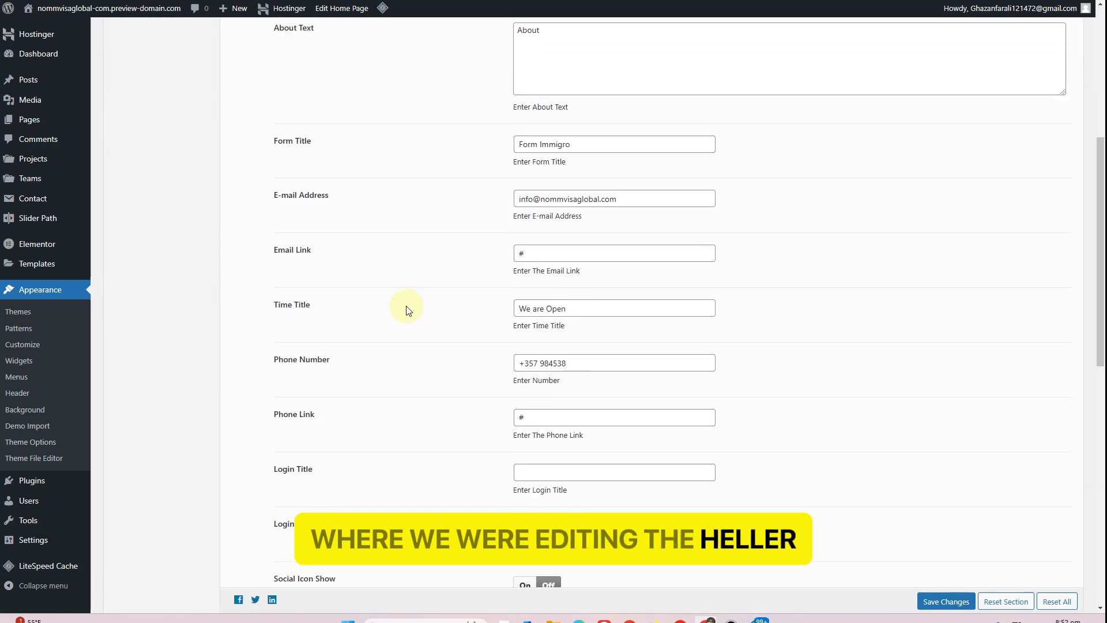
scroll(405, 308, "down", 4)
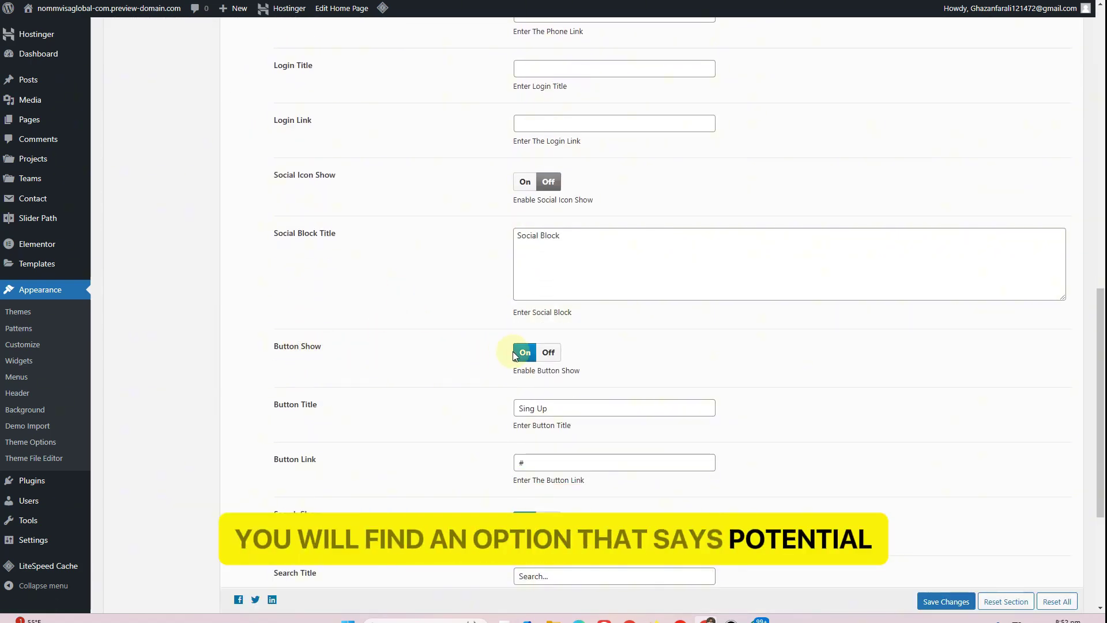
left_click(548, 358)
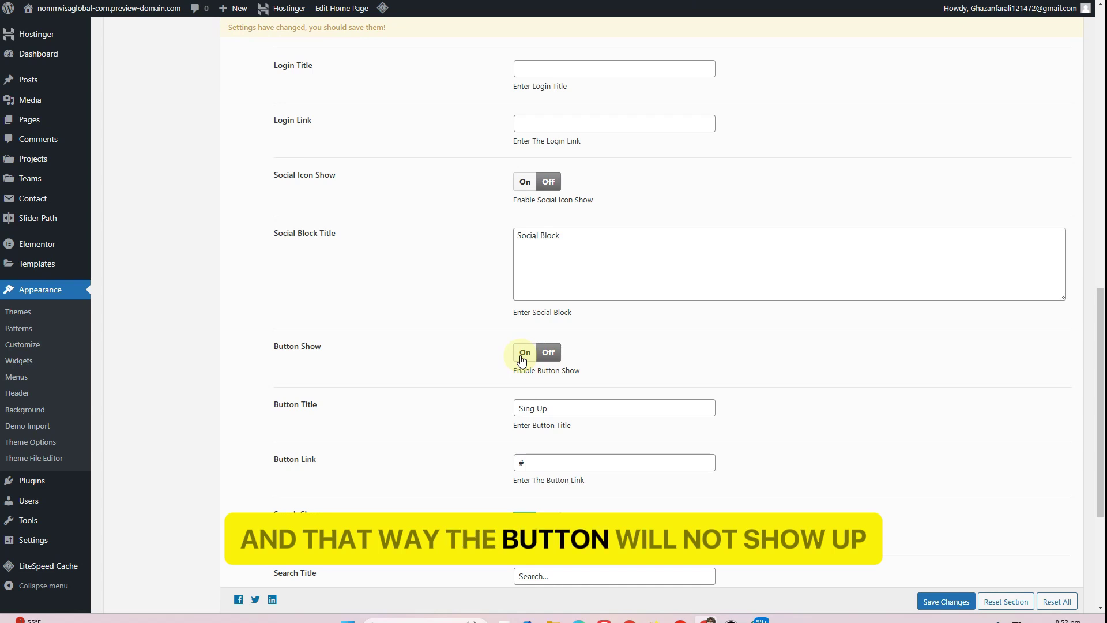
scroll(437, 381, "down", 3)
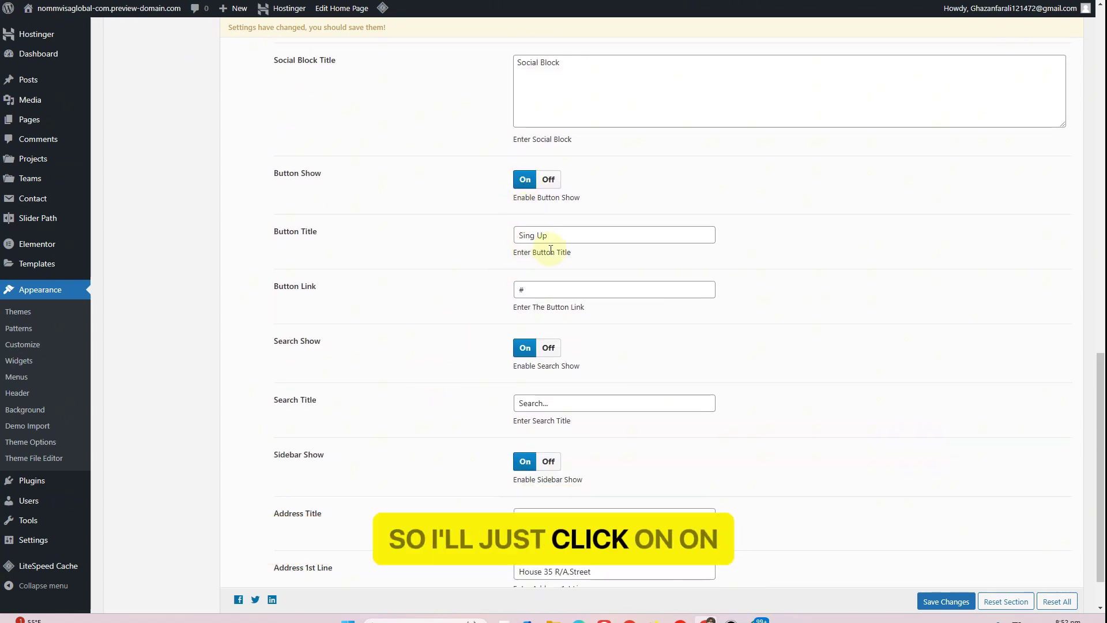
Change the header Button Title from 'Sing Up' to 'Contact Now', then view the live home page
triple_click(565, 235)
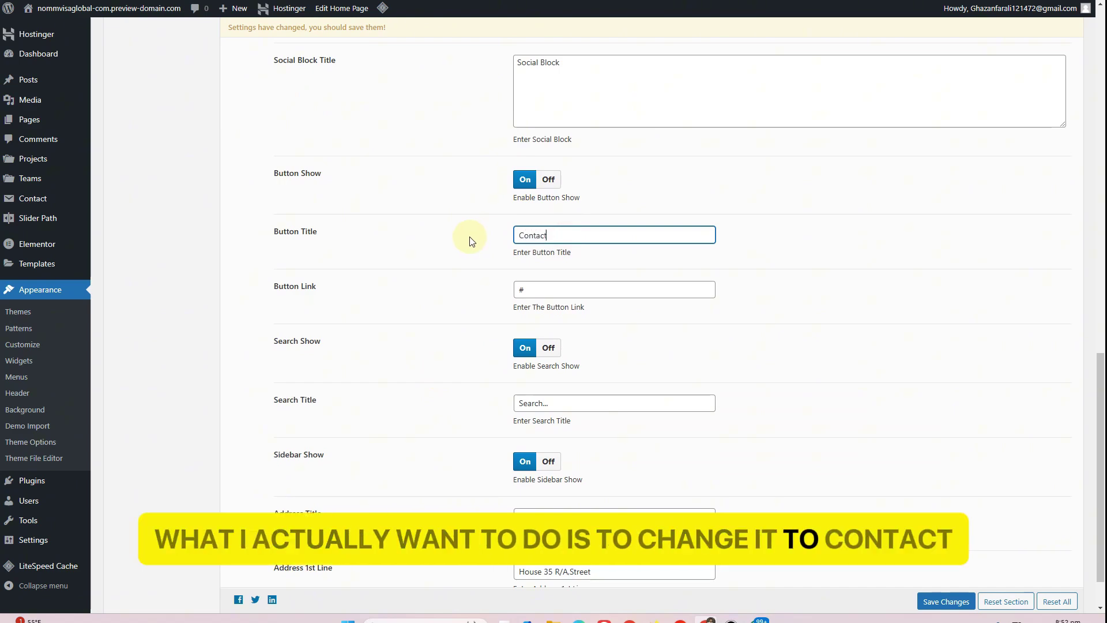
type("Contact Now")
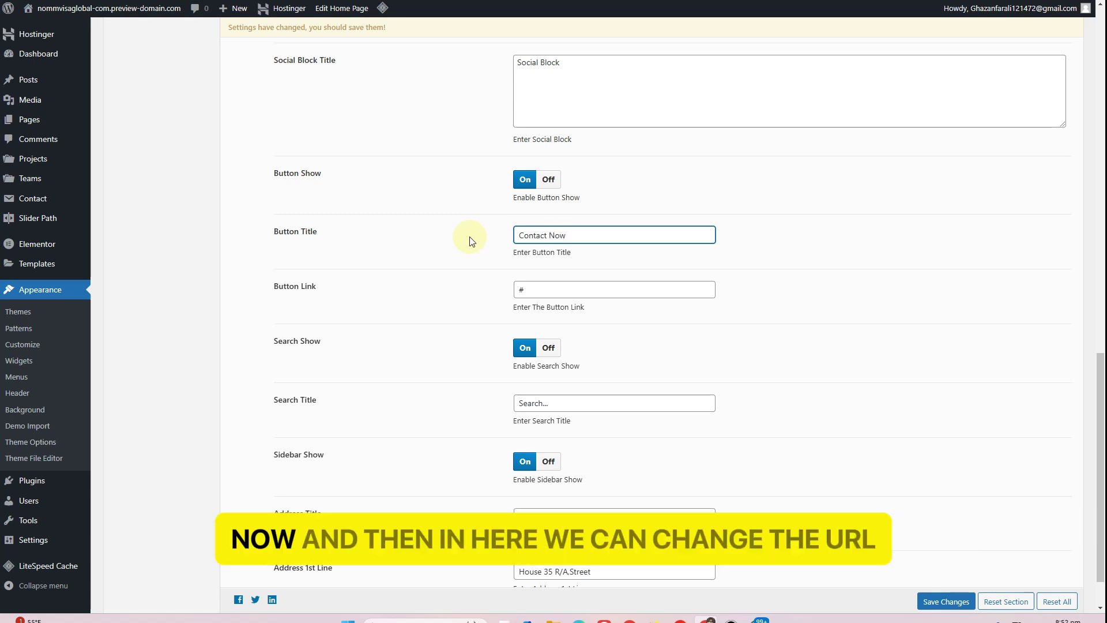
left_click(531, 294)
left_click(332, 300)
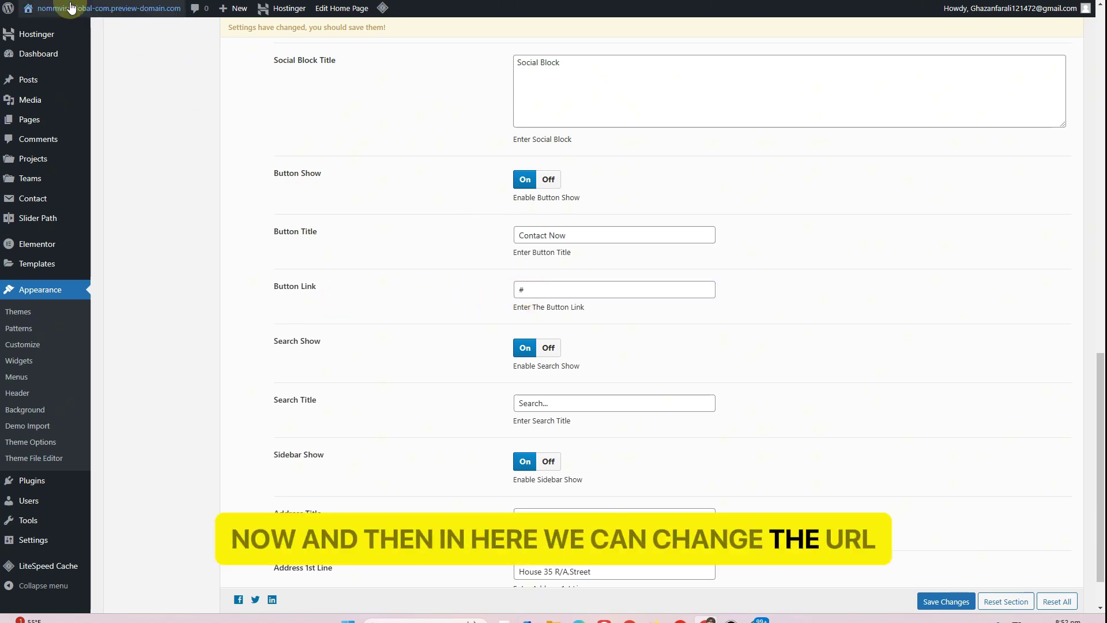
left_click(236, 1)
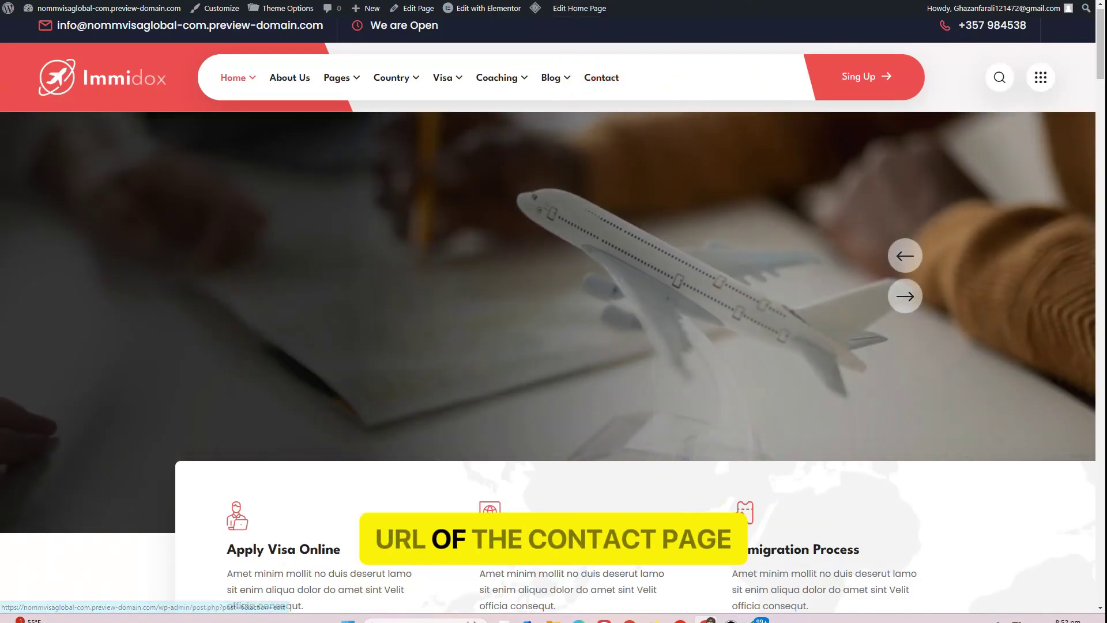
Replace the '#' Button Link with the Contact Us page URL ending in ?page_id=2666
left_click(602, 77)
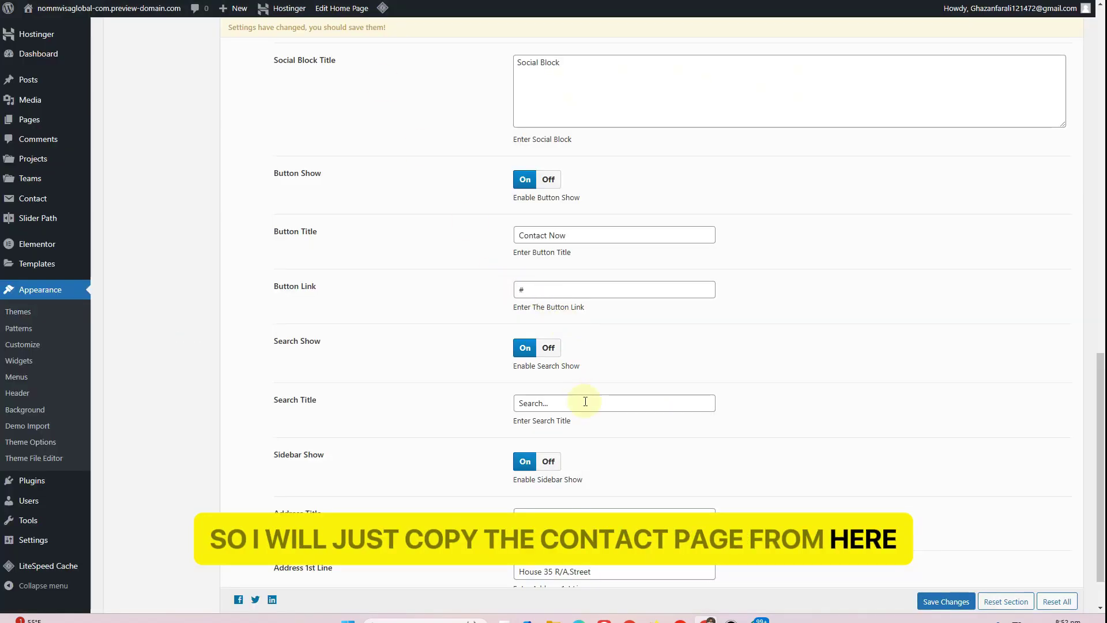
left_click_drag(534, 287, 426, 331)
type("https://nommvisaglobal-com.preview-domain.com/?page_id=2666")
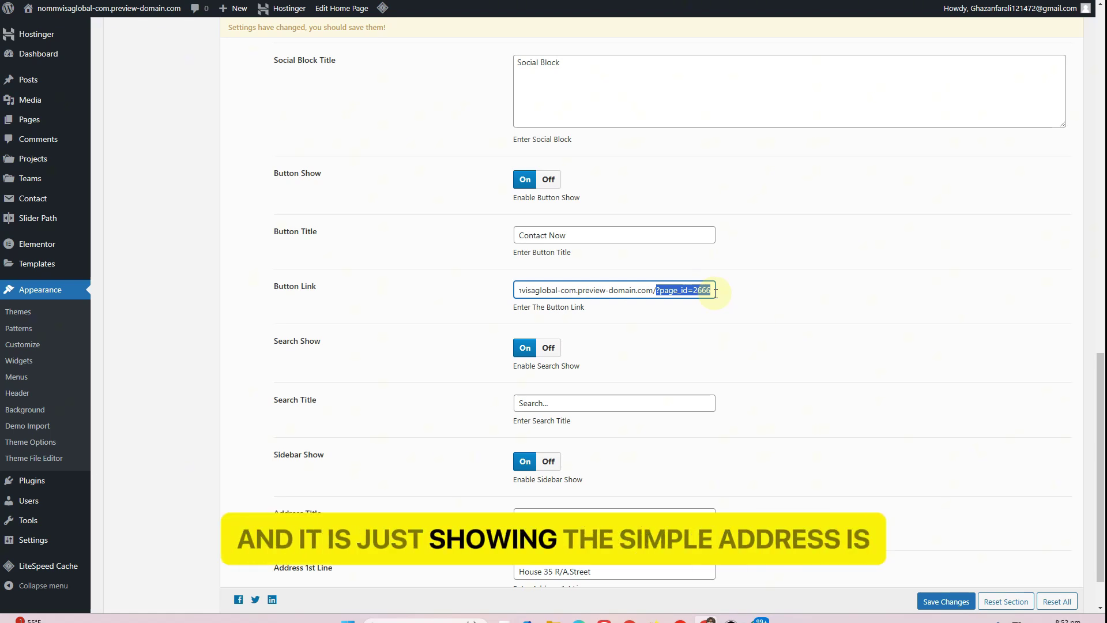
left_click(715, 291)
left_click_drag(665, 293, 658, 293)
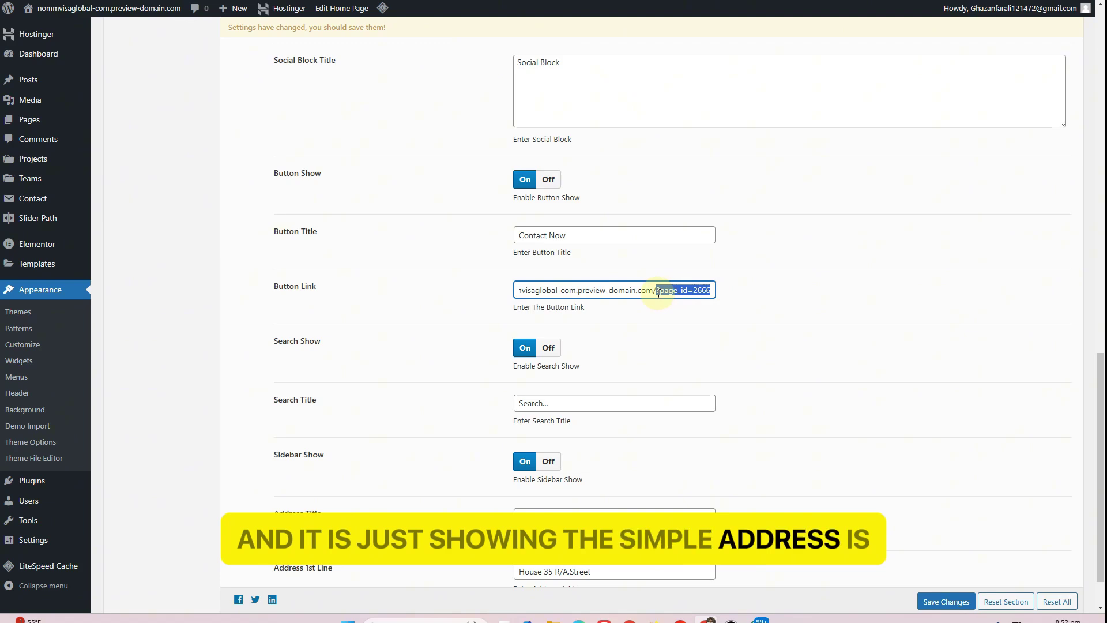
left_click(415, 342)
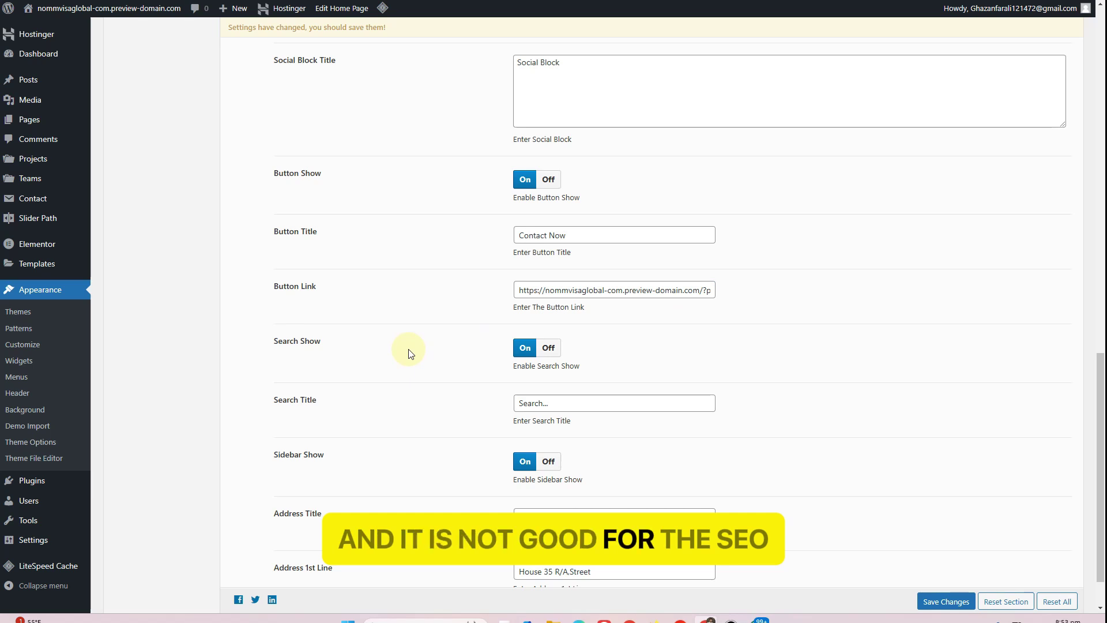
mouse_move(85, 545)
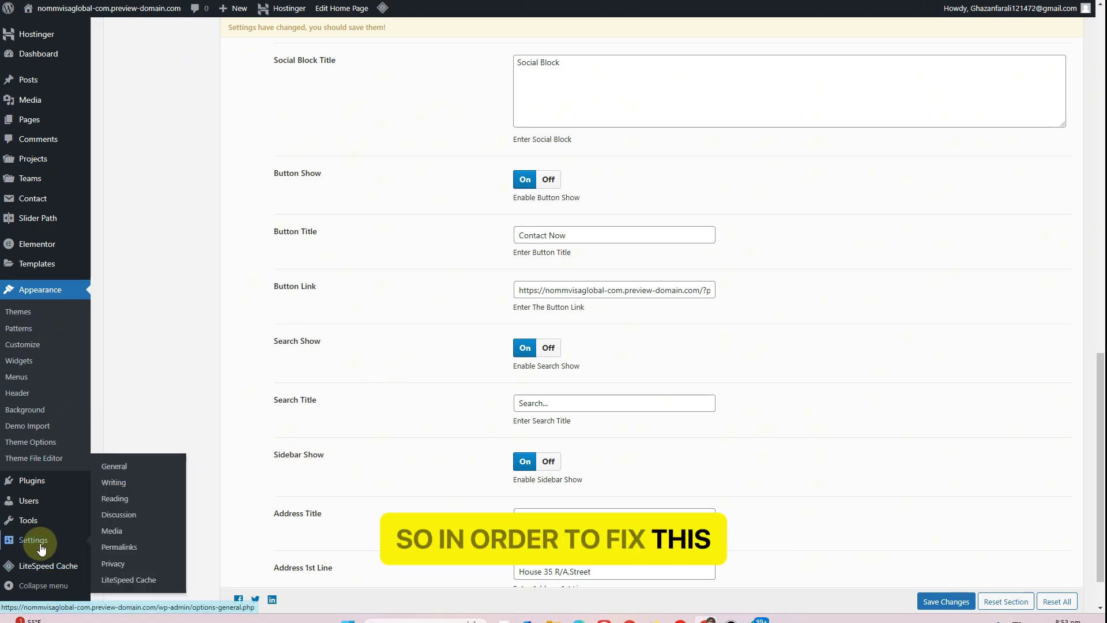
Re-save the permalink structure as Post name, then select the domain in the Button Link
left_click(118, 547)
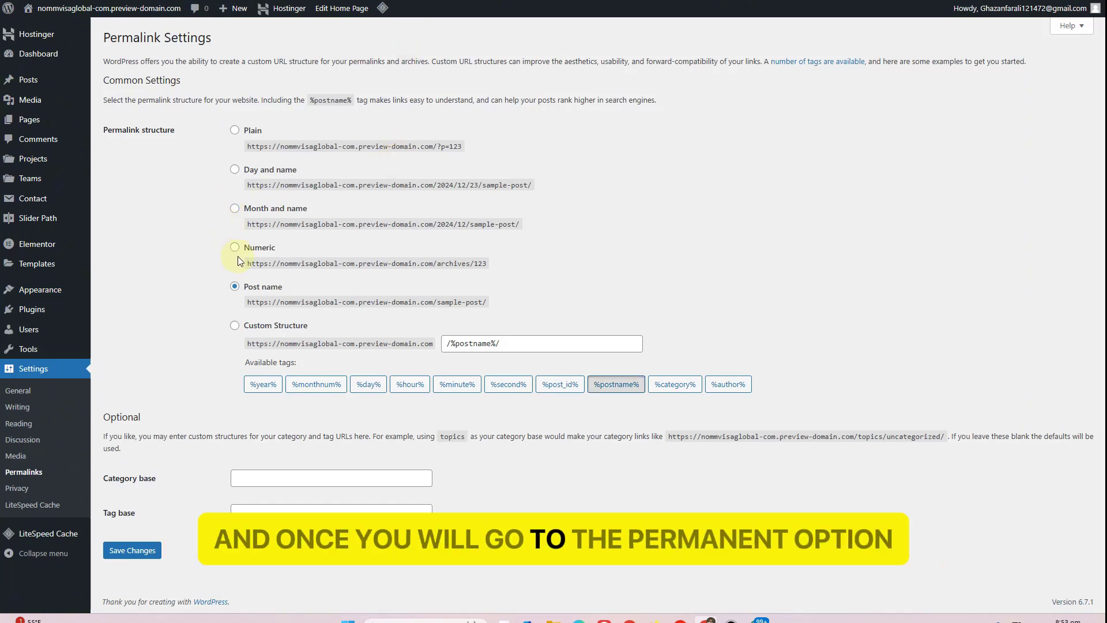
left_click(235, 131)
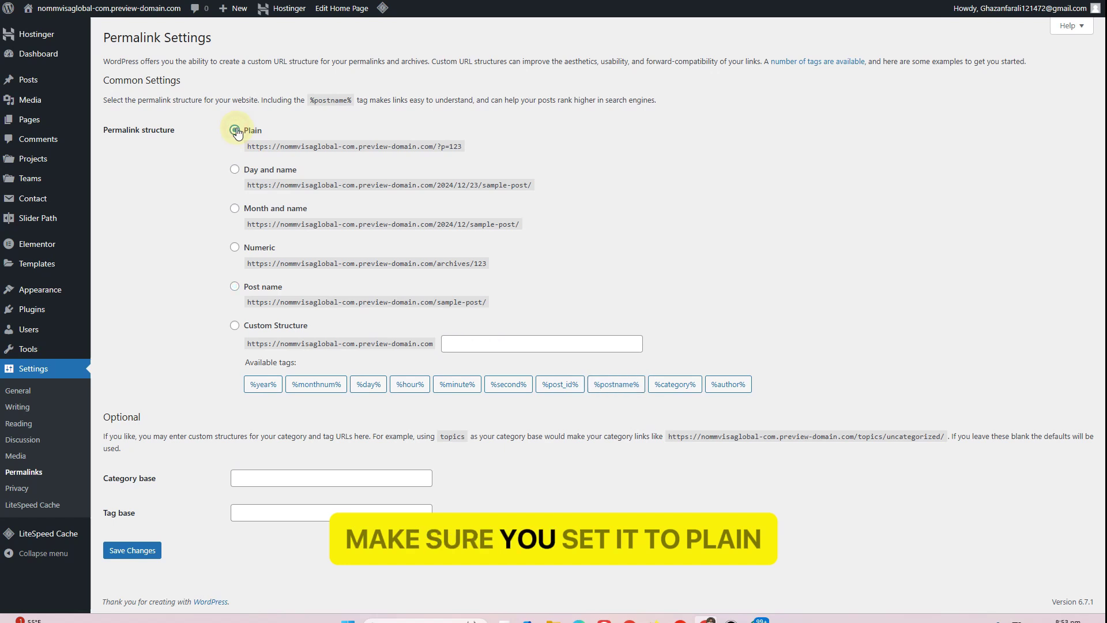
left_click(234, 288)
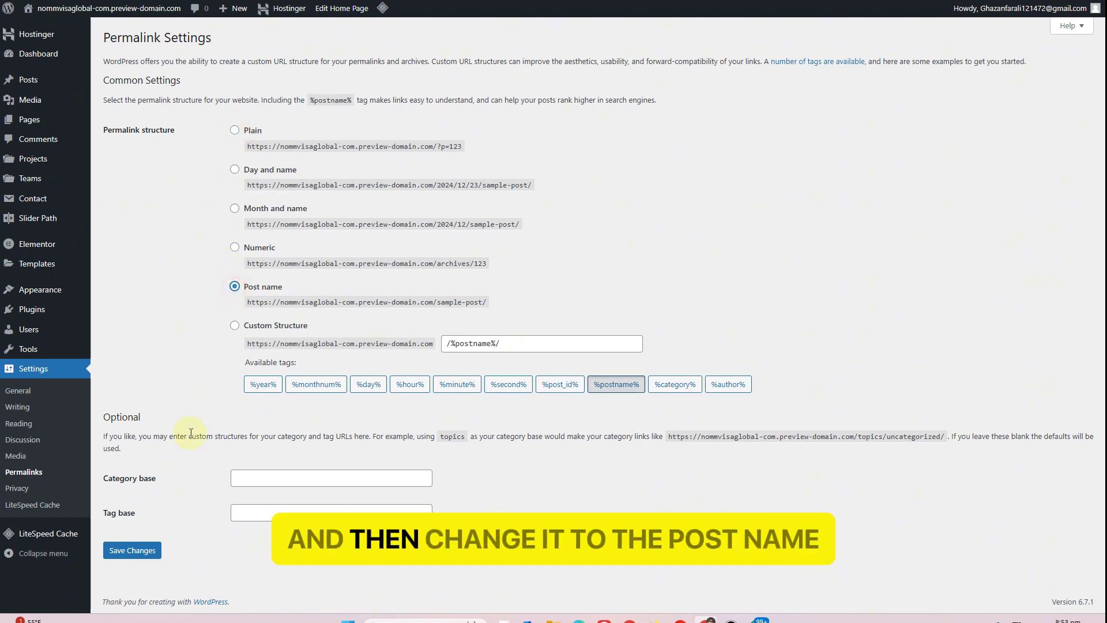
left_click(128, 550)
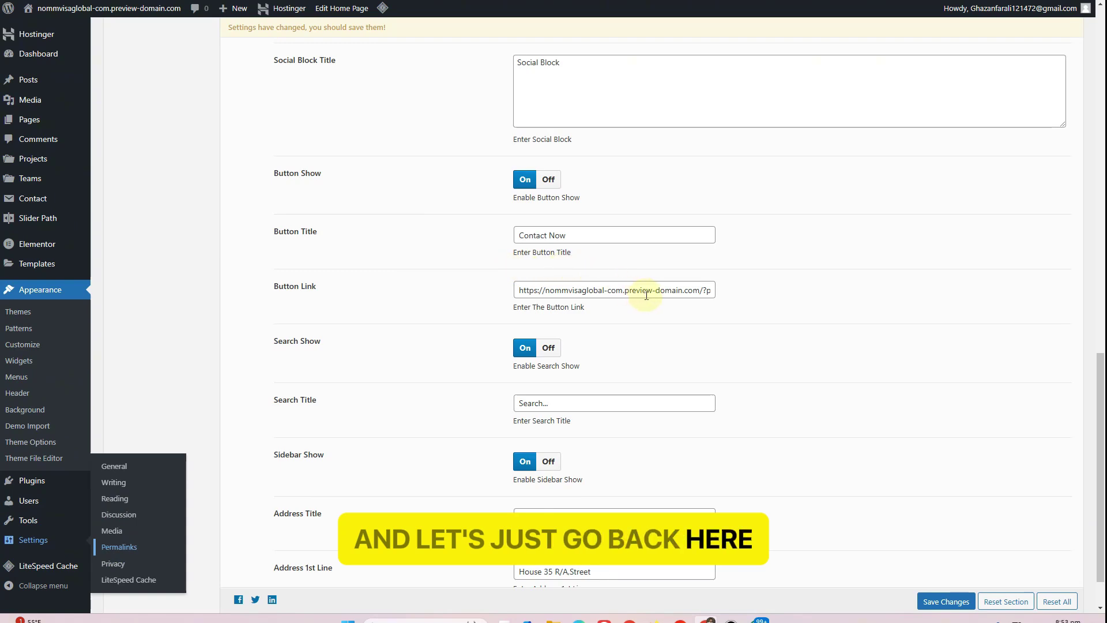
left_click_drag(646, 295, 447, 295)
Trim the Button Link to /?page_id=2666 and hide the search icon in the header
key("BackSpace")
left_click(431, 324)
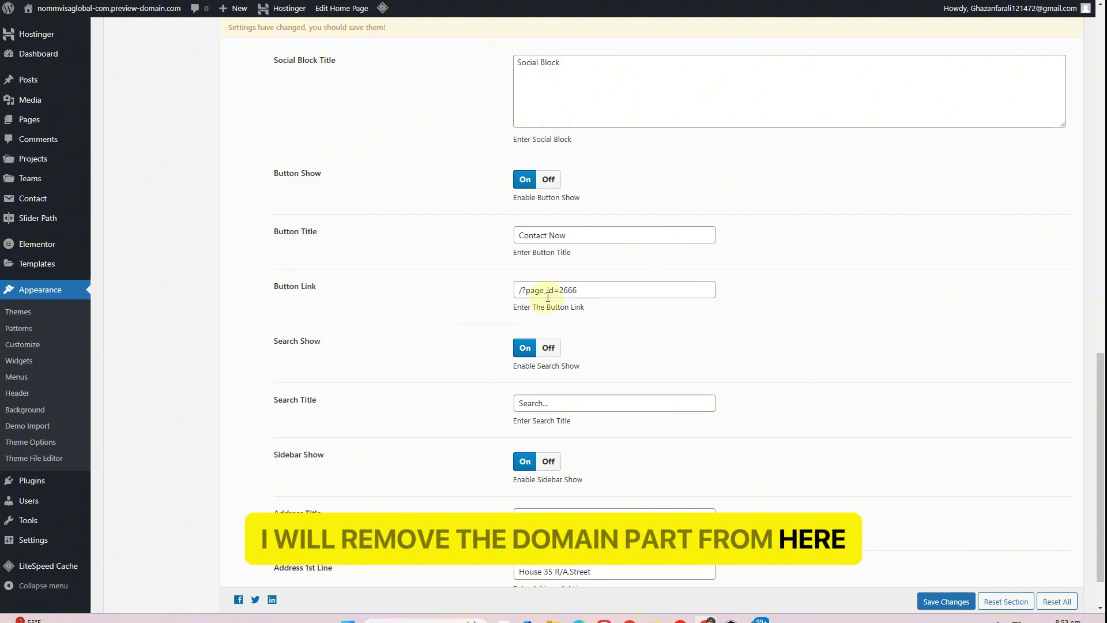
scroll(376, 301, "down", 2)
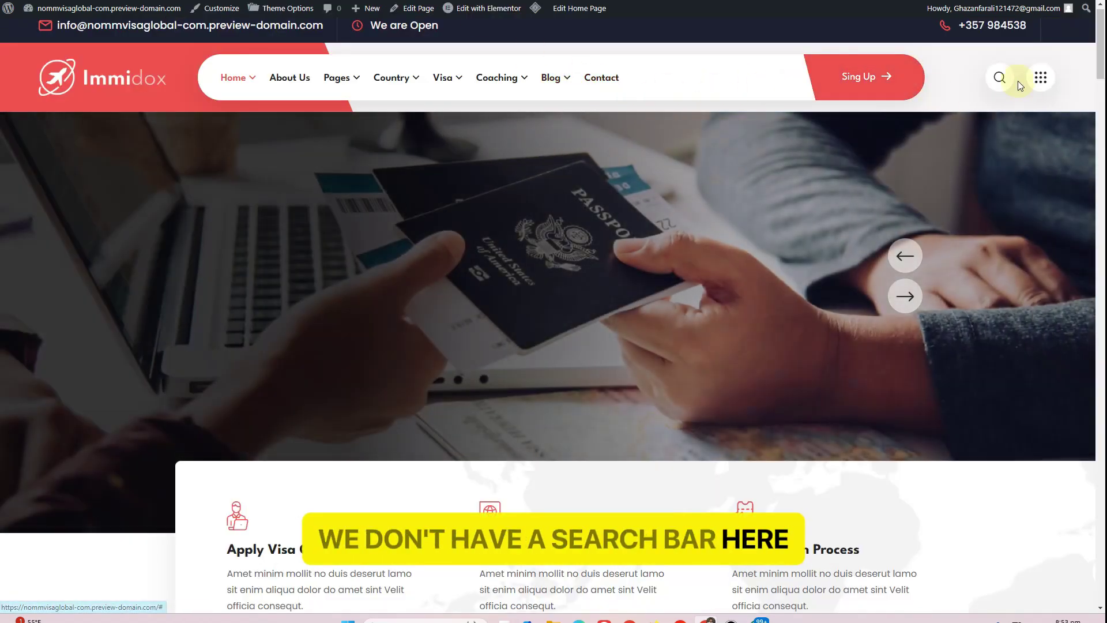
left_click(999, 76)
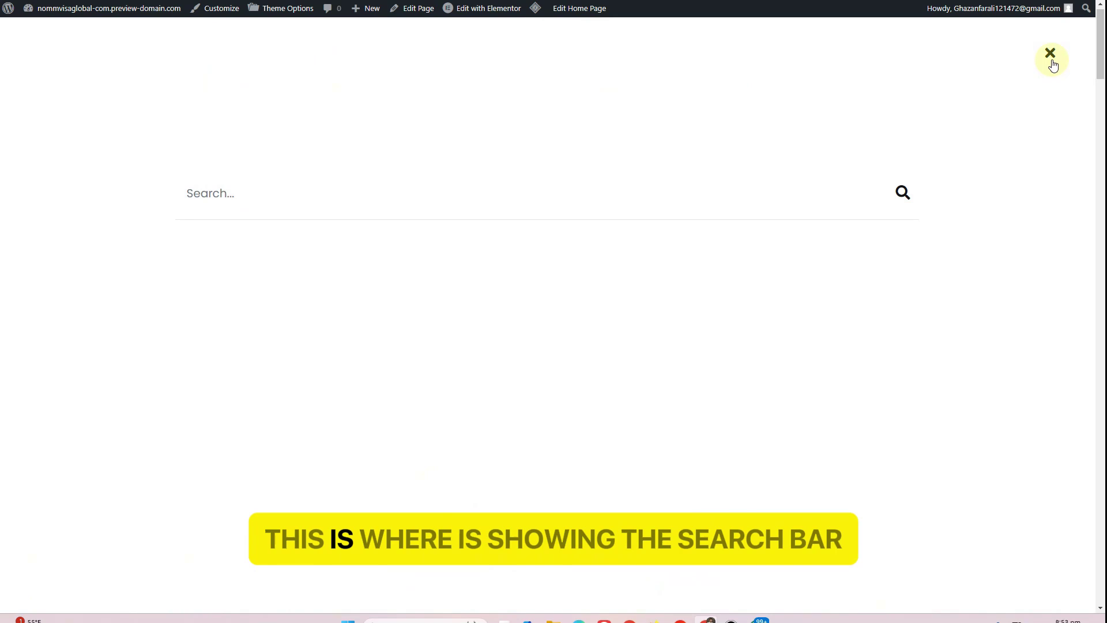
left_click(1049, 50)
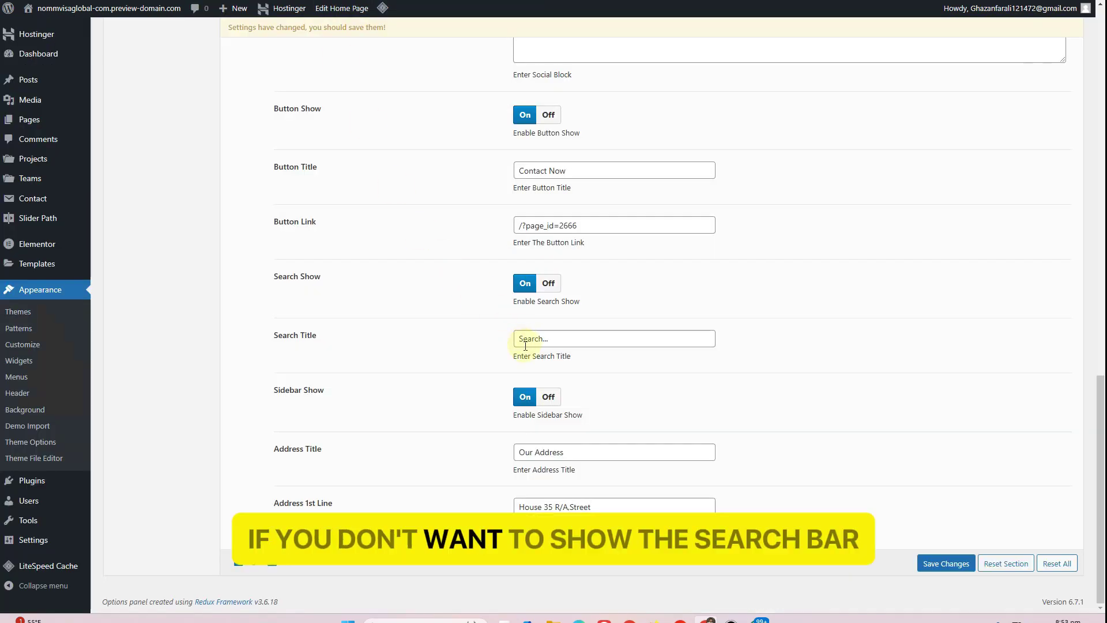
left_click(548, 285)
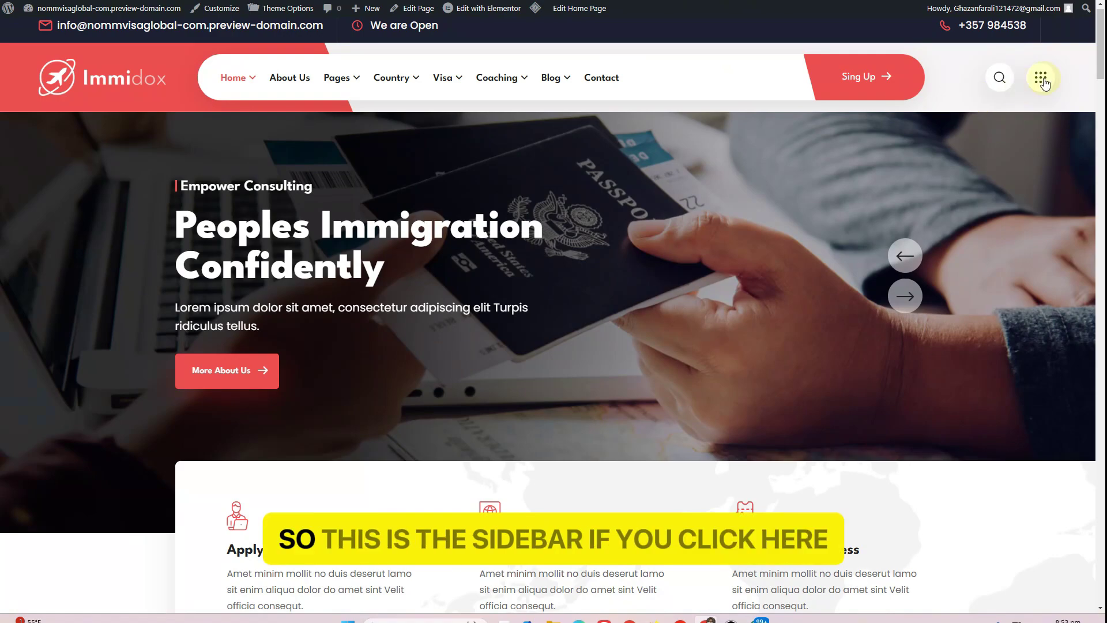
After checking the site's side panel, turn Sidebar Show on and save the theme options
left_click(1044, 80)
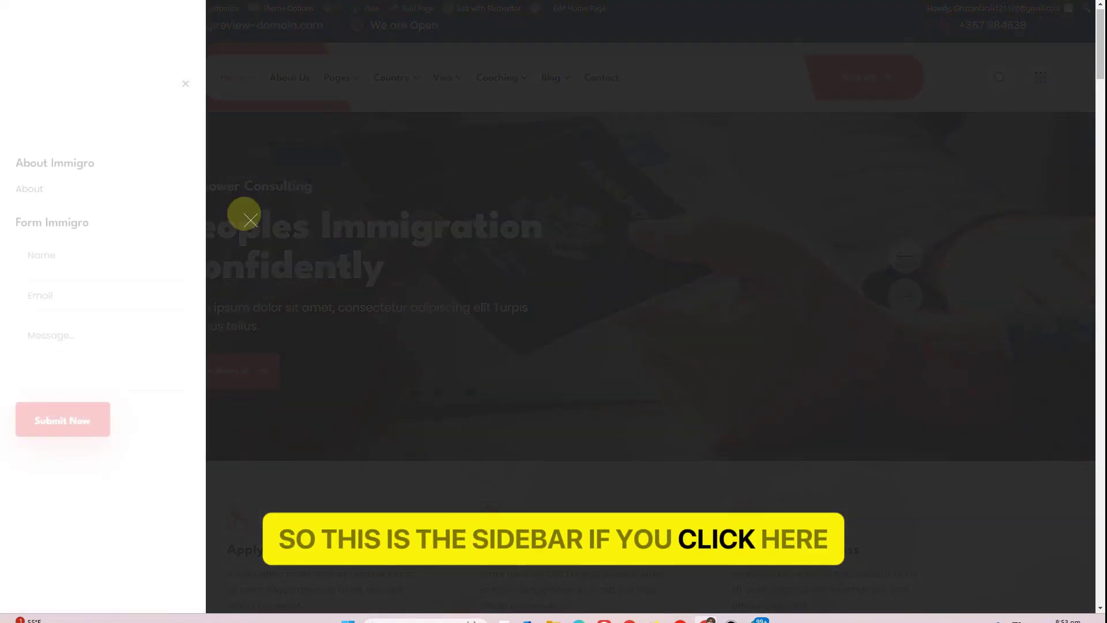
left_click_drag(18, 100, 111, 139)
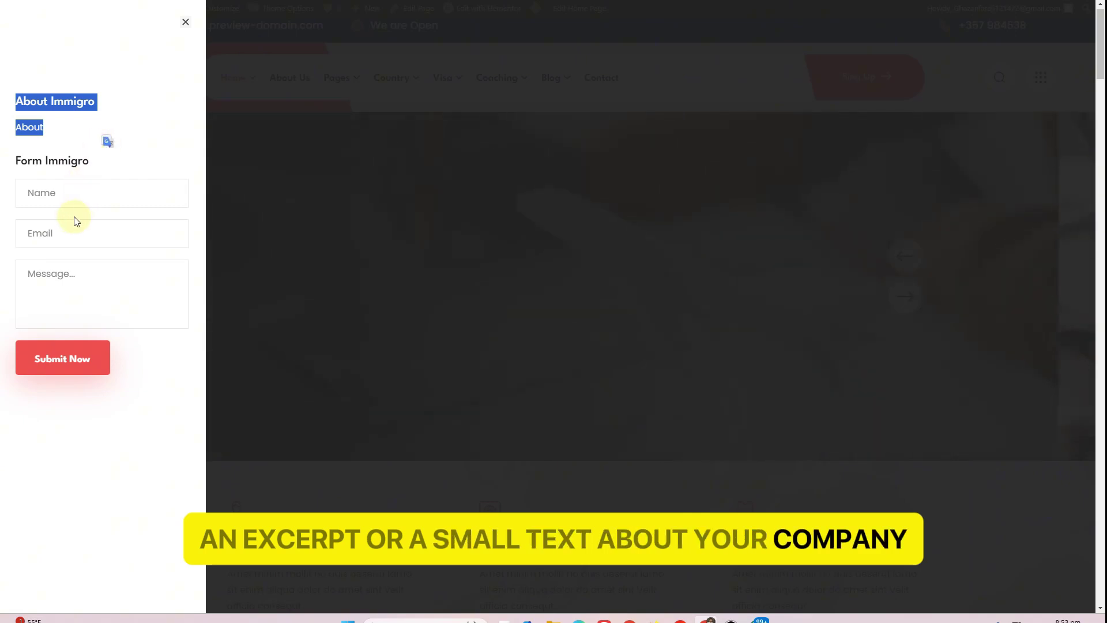
left_click(254, 13)
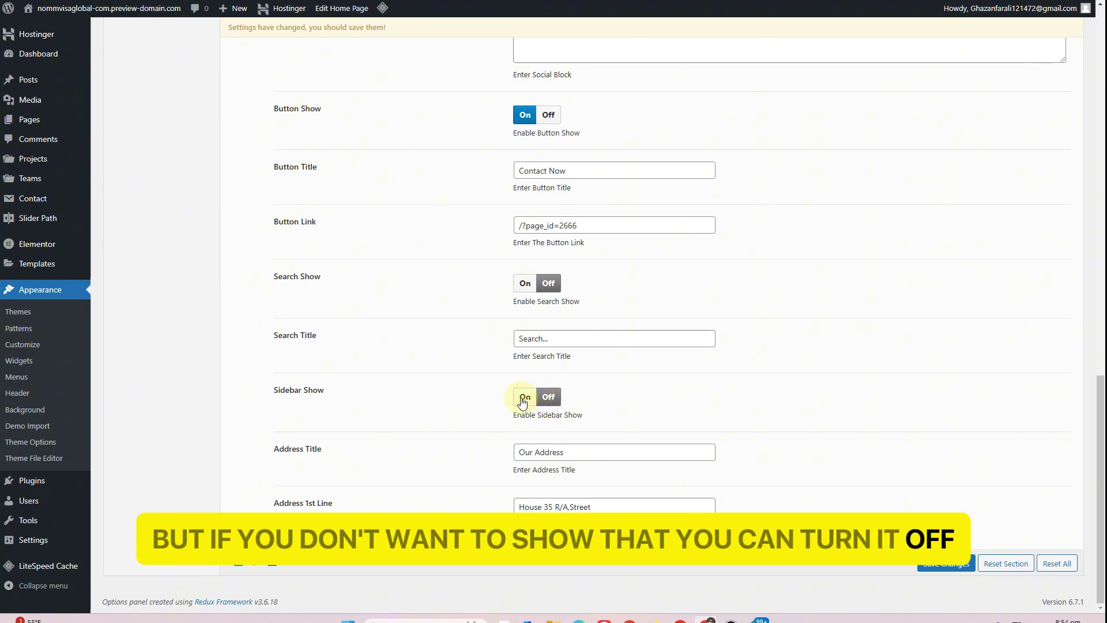
left_click(522, 399)
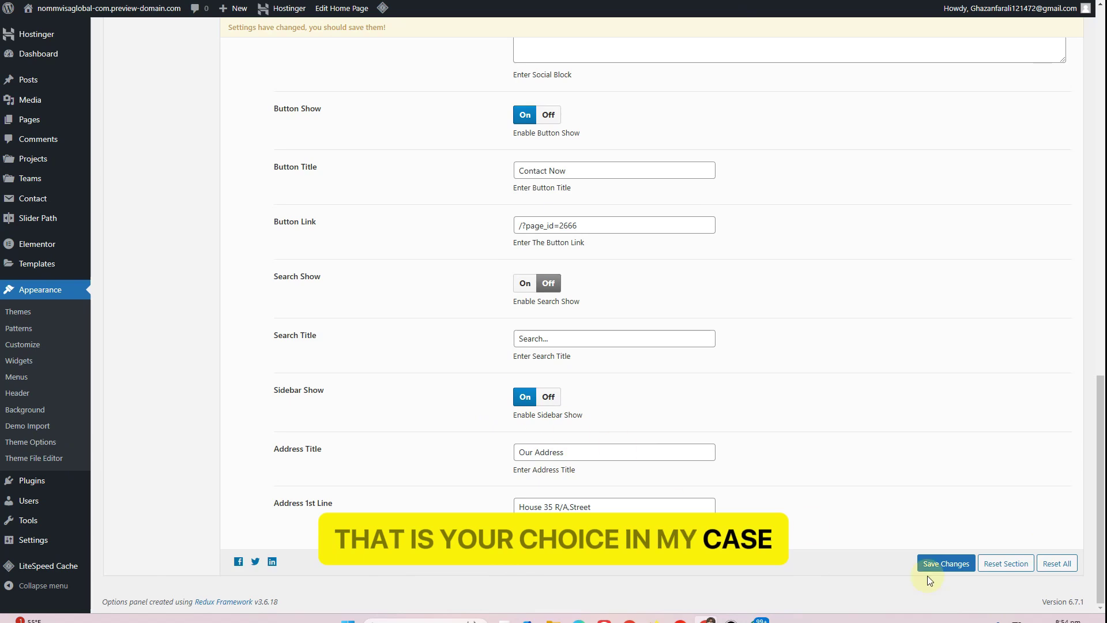
left_click(939, 564)
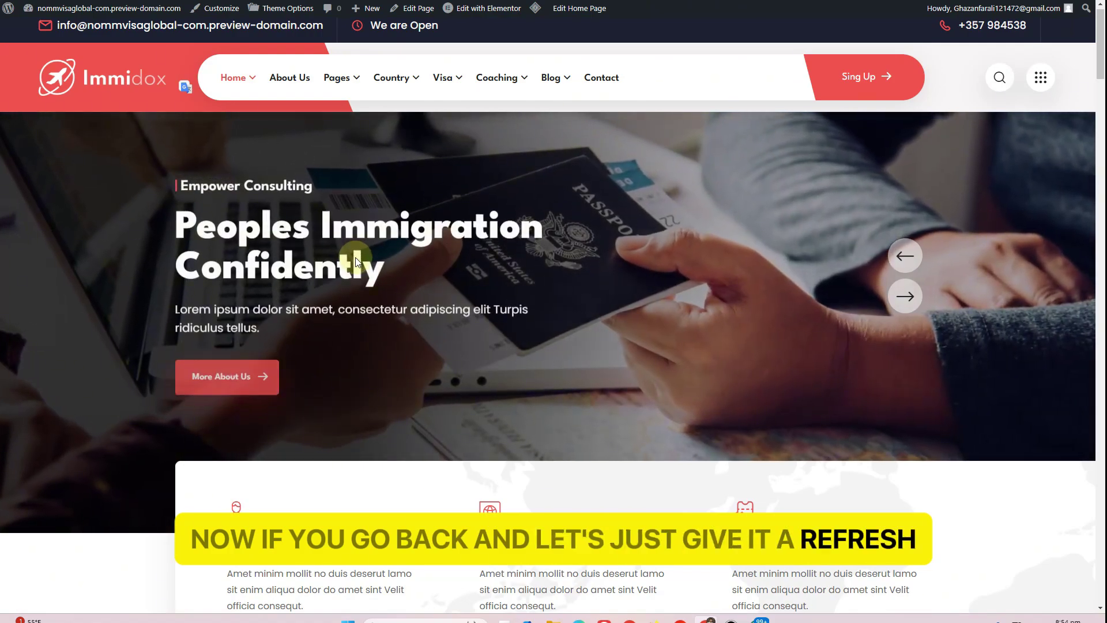
Reload the live site, then re-save Home Page One through the Leave site prompt and view it
key("F5")
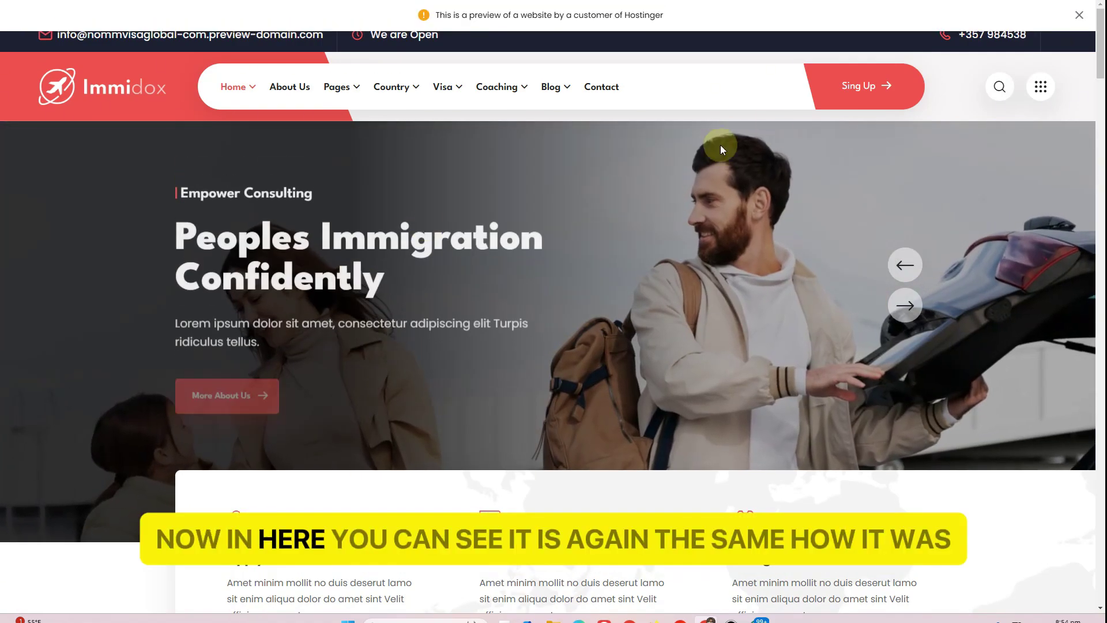
left_click(1076, 16)
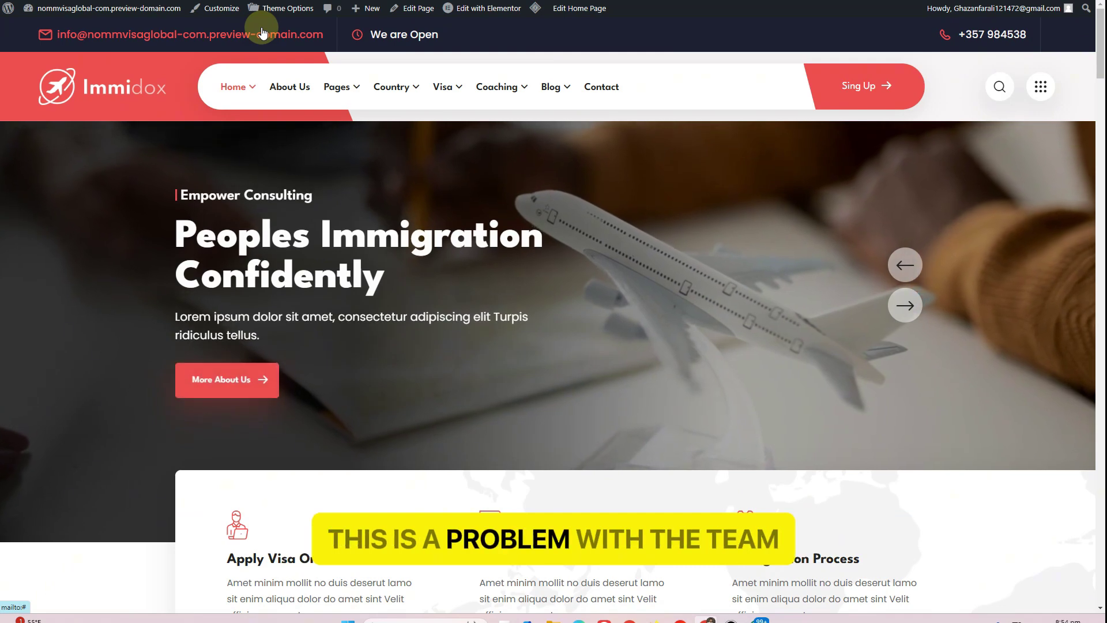
left_click(411, 8)
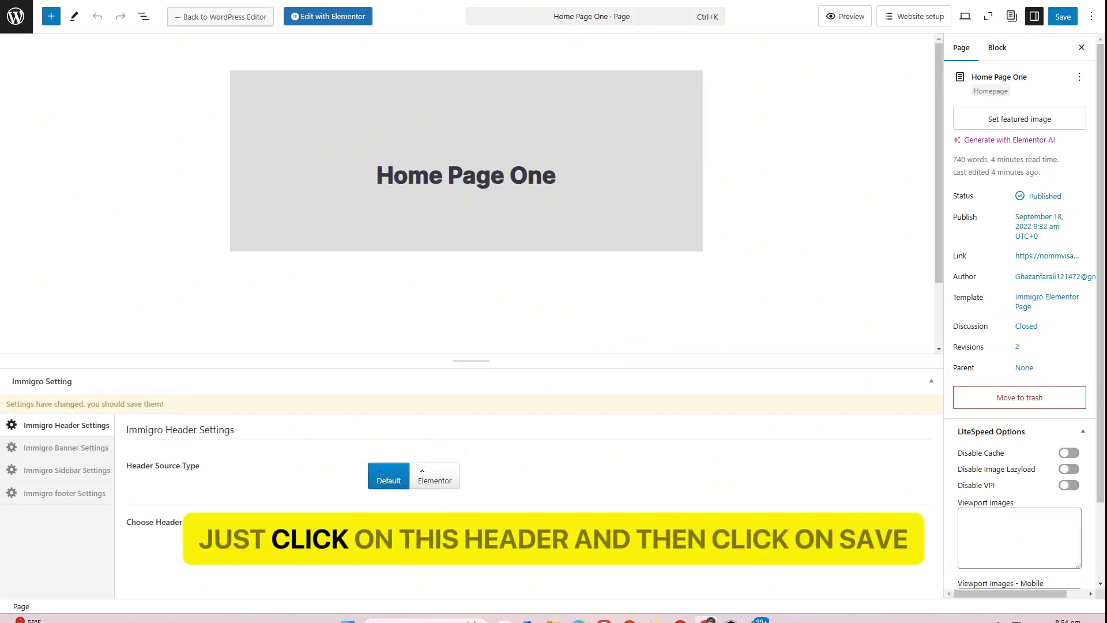
left_click(1059, 20)
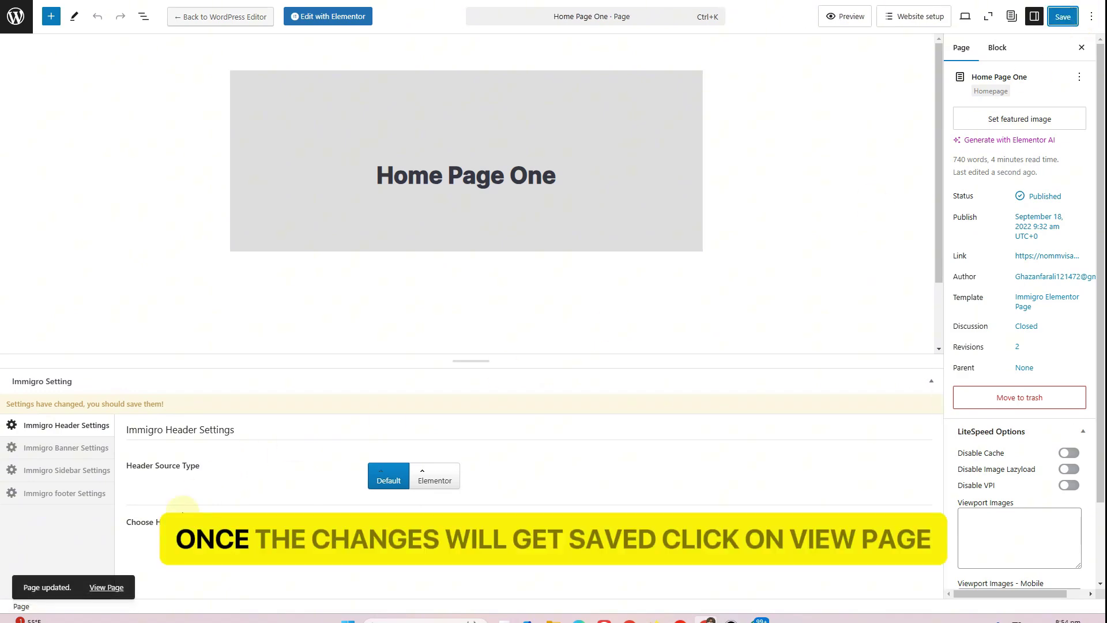
left_click(106, 587)
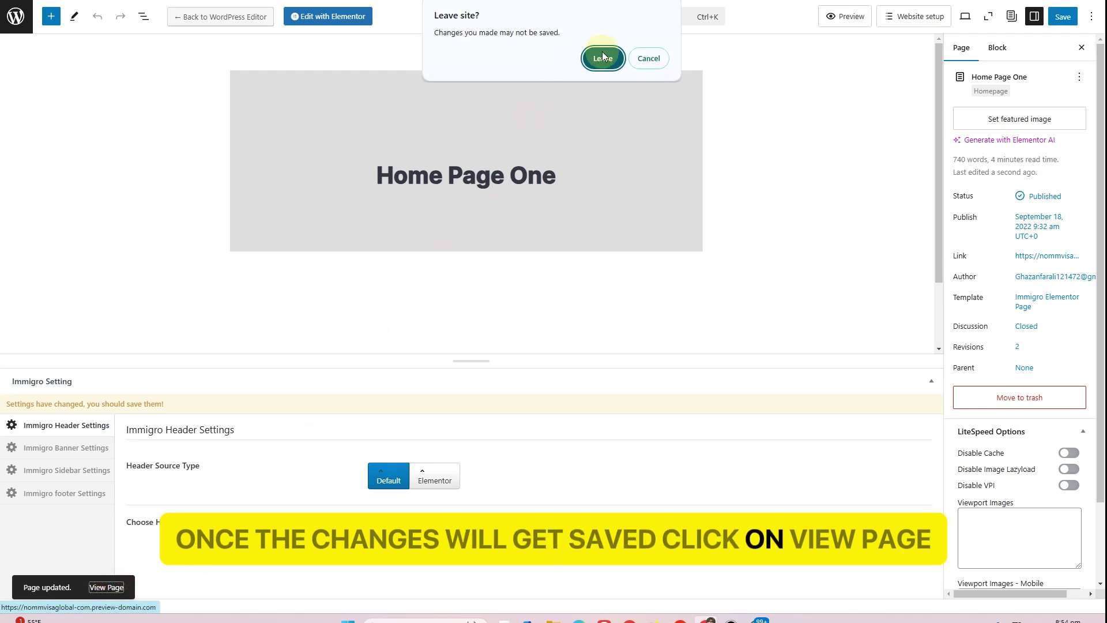
left_click(650, 60)
left_click(1062, 16)
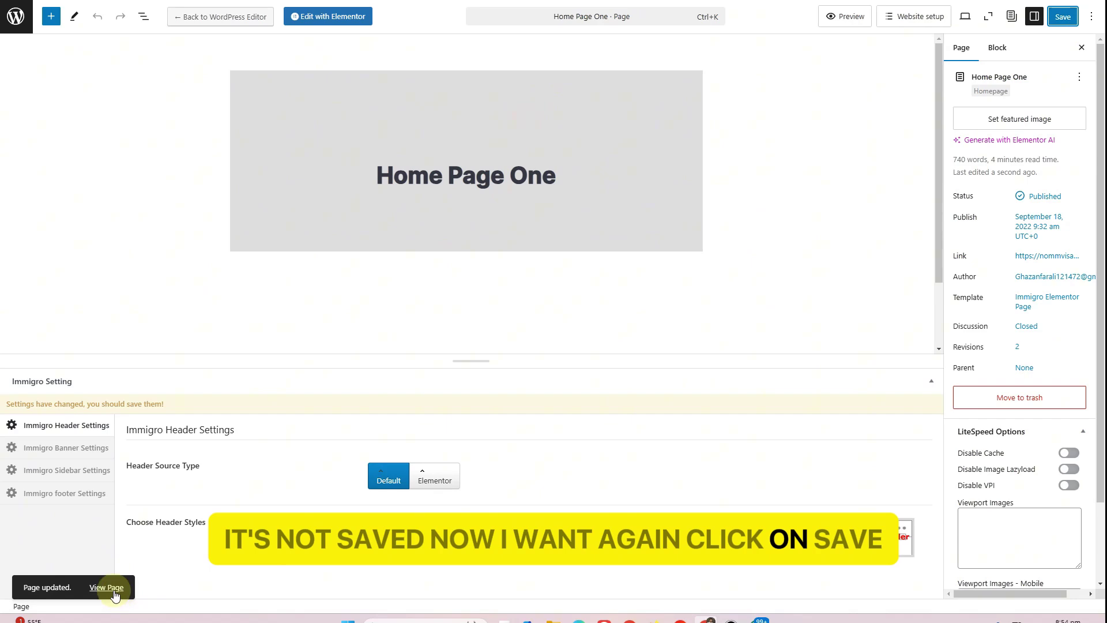
left_click(111, 589)
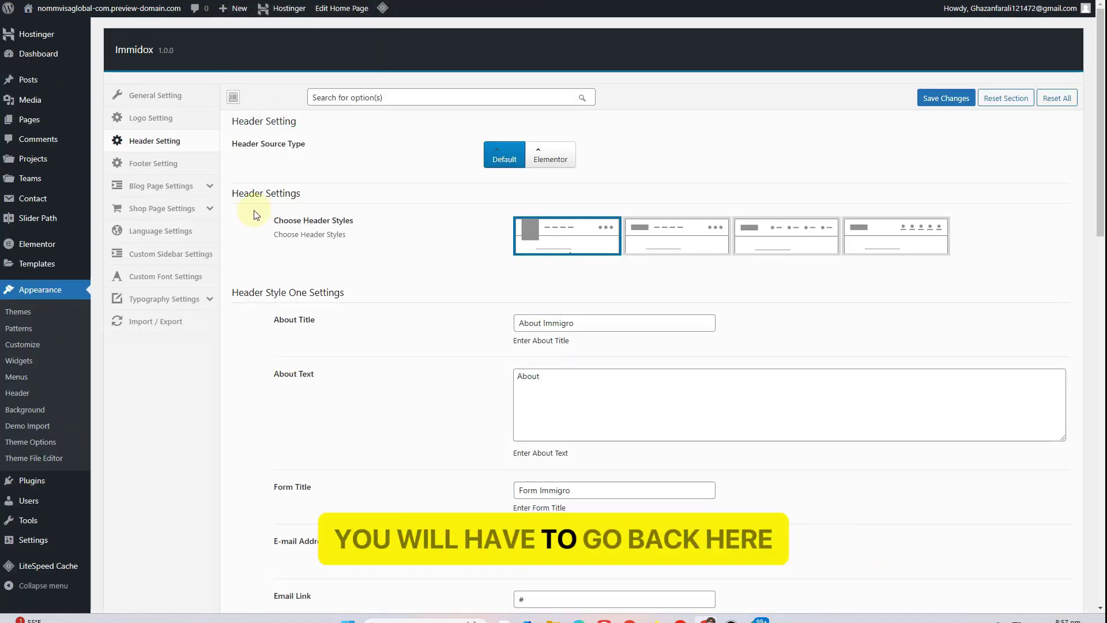
Open Logo Setting, review the light and dark logo notes, and start uploading Logo One
left_click(160, 119)
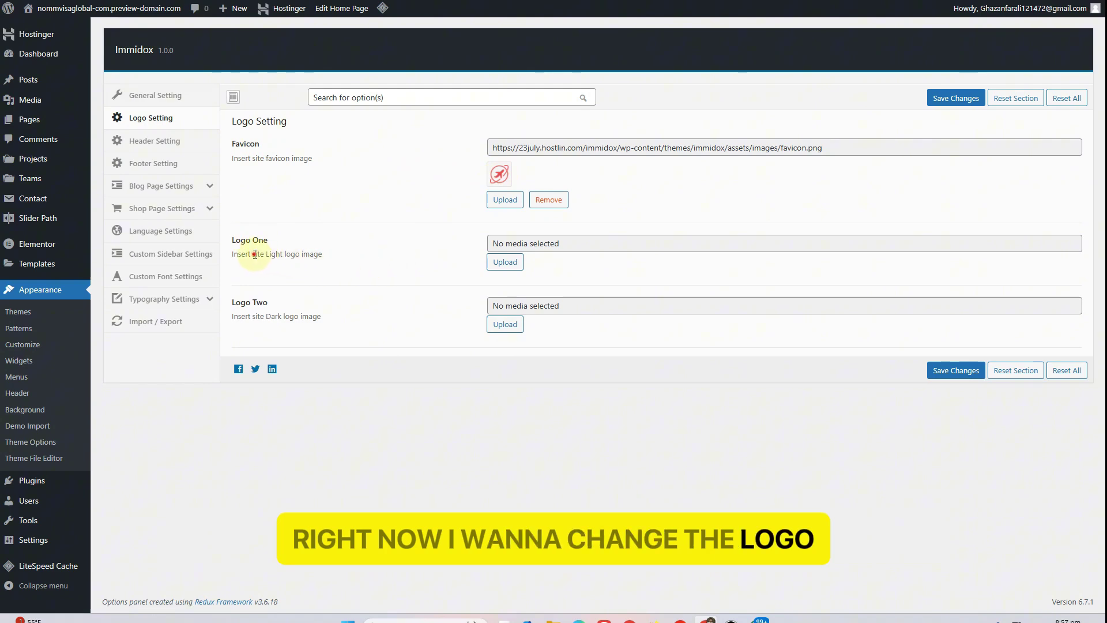
left_click_drag(255, 253, 326, 254)
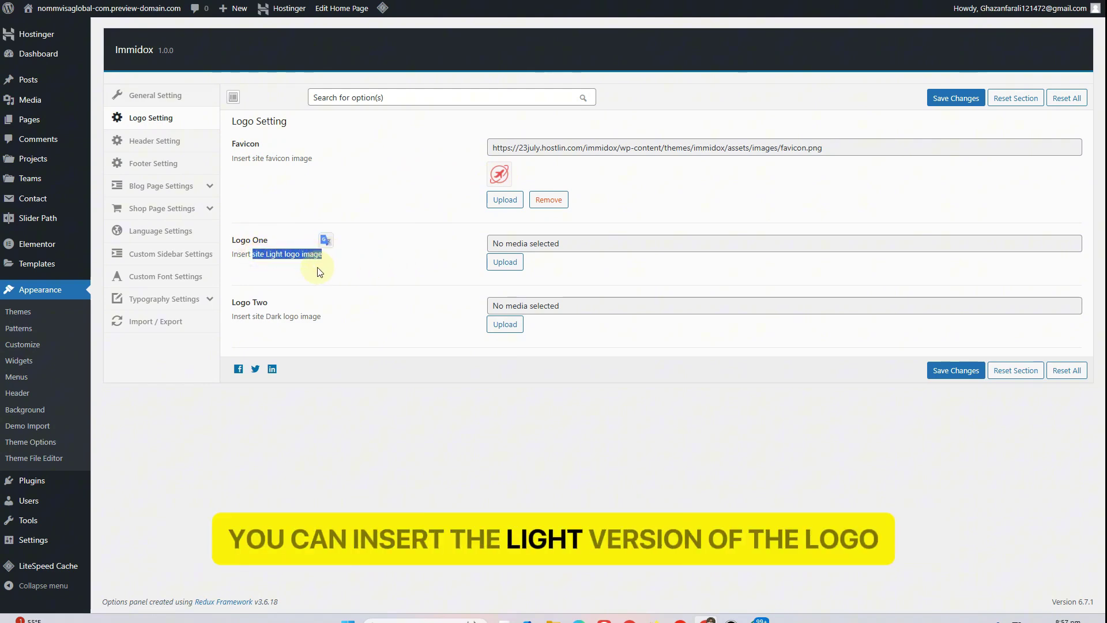
left_click_drag(260, 319, 321, 317)
left_click(377, 273)
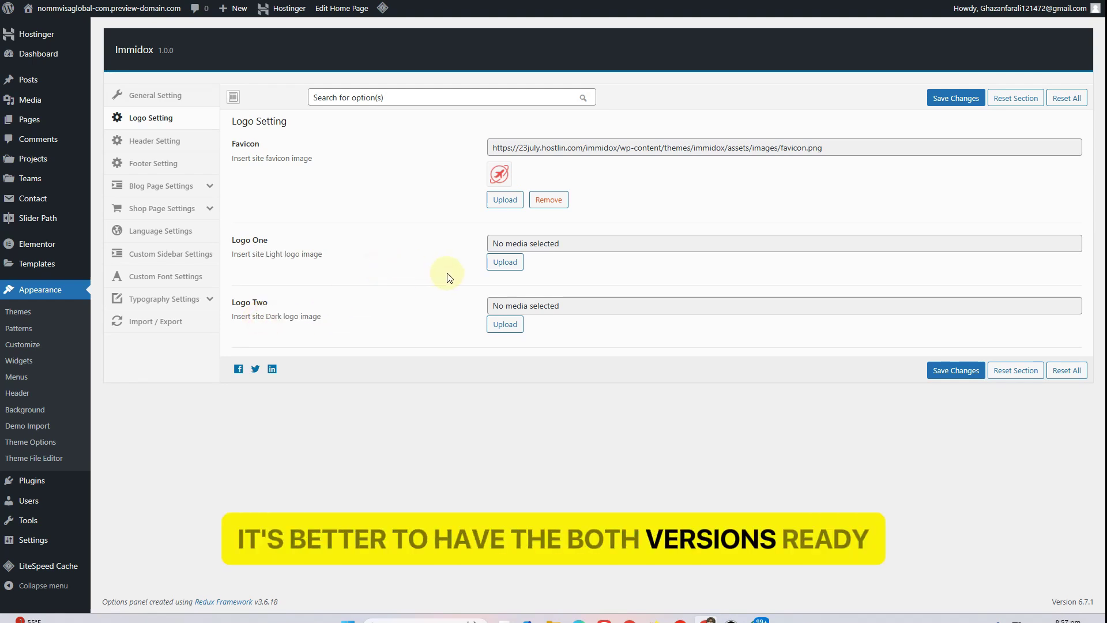
left_click(503, 264)
Upload NVG.png from the Nomvisaglobal folder and check its 3333 × 3333 pixel size
left_click(536, 283)
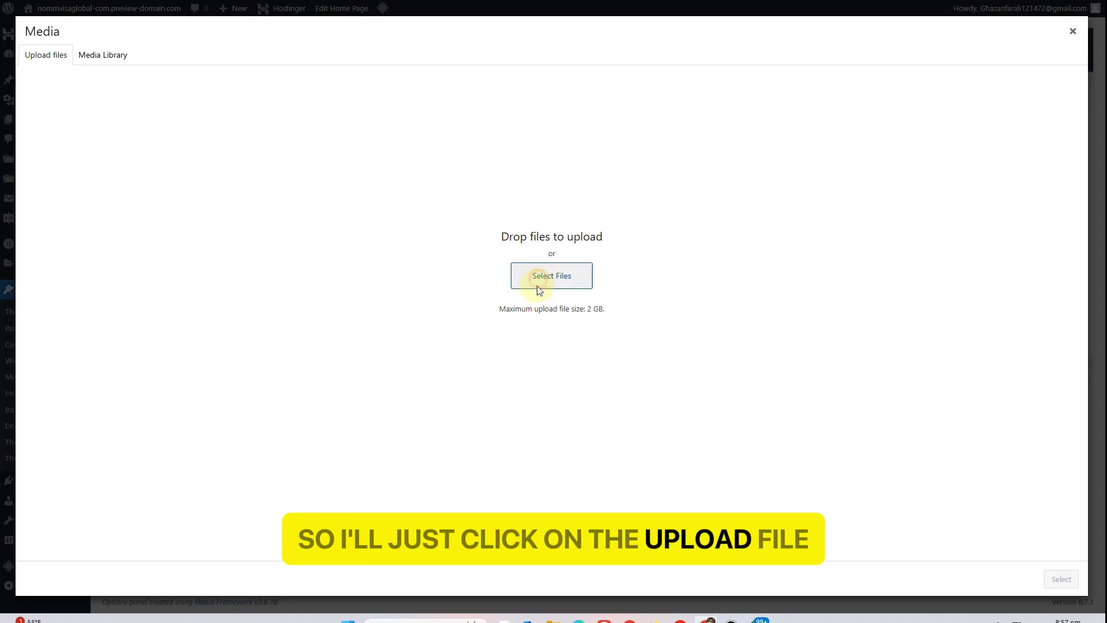
double_click(318, 51)
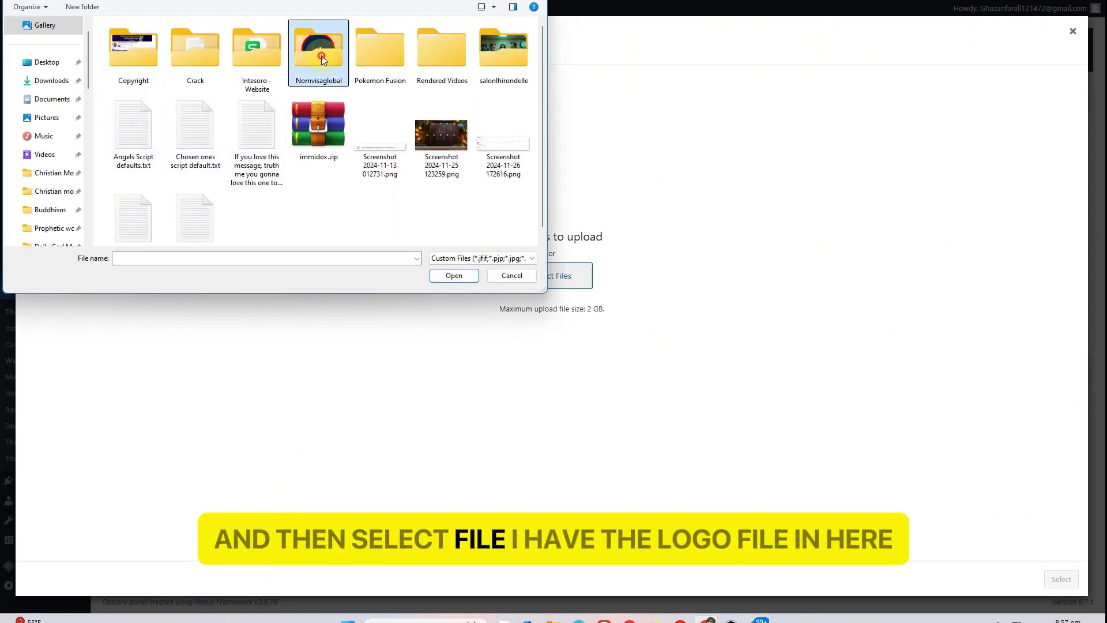
double_click(402, 52)
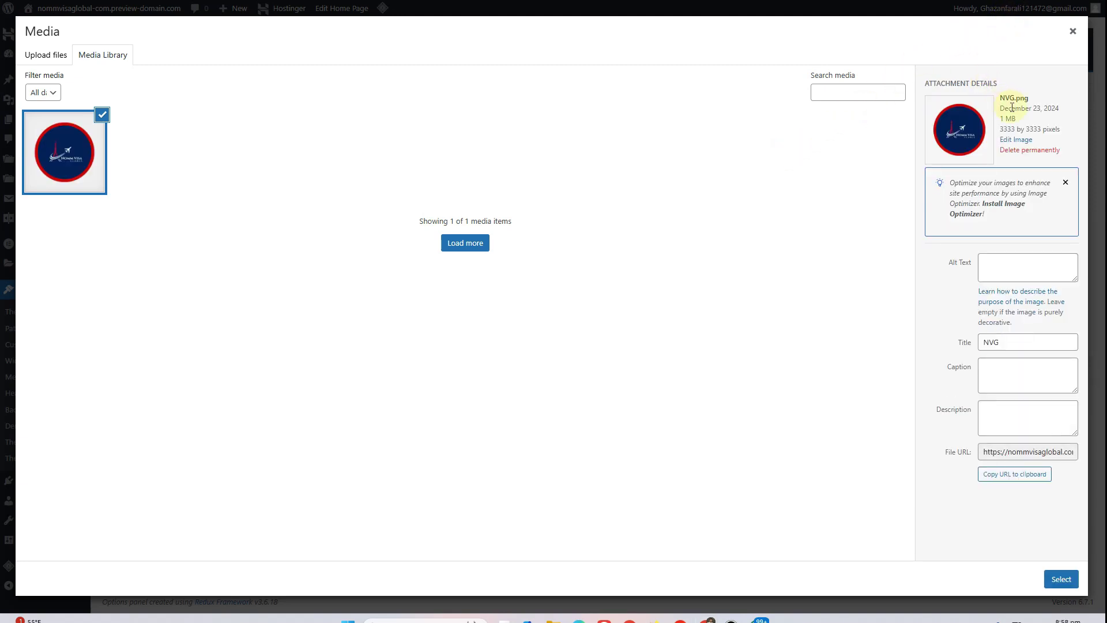
double_click(1004, 128)
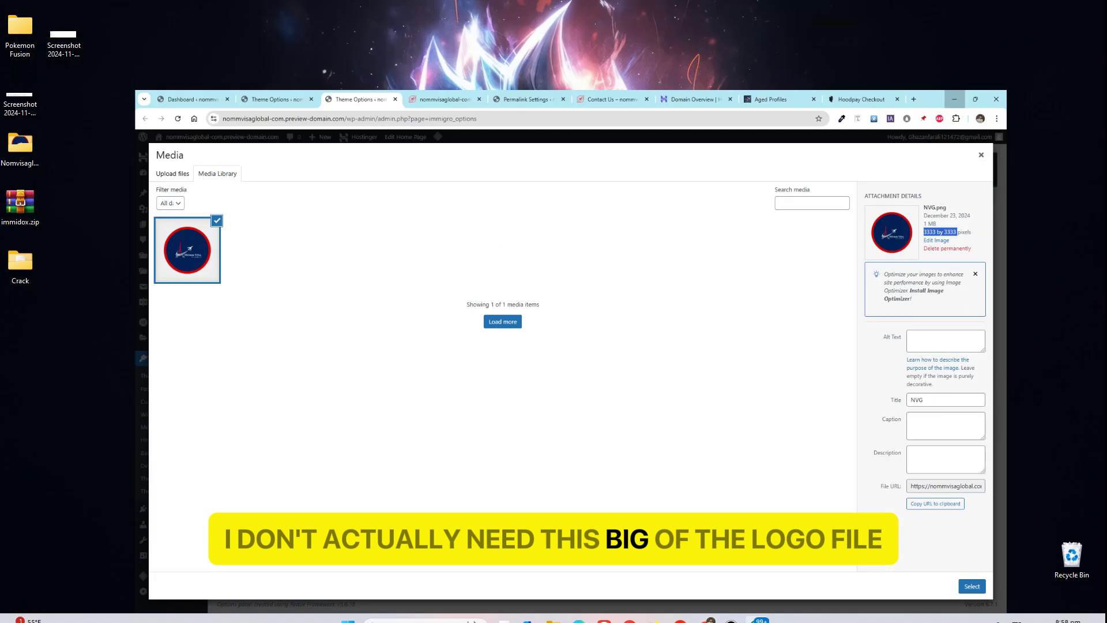
From the desktop's Nomvisaglobal folder, open NVG.png in Paint using Open with
key("super+d")
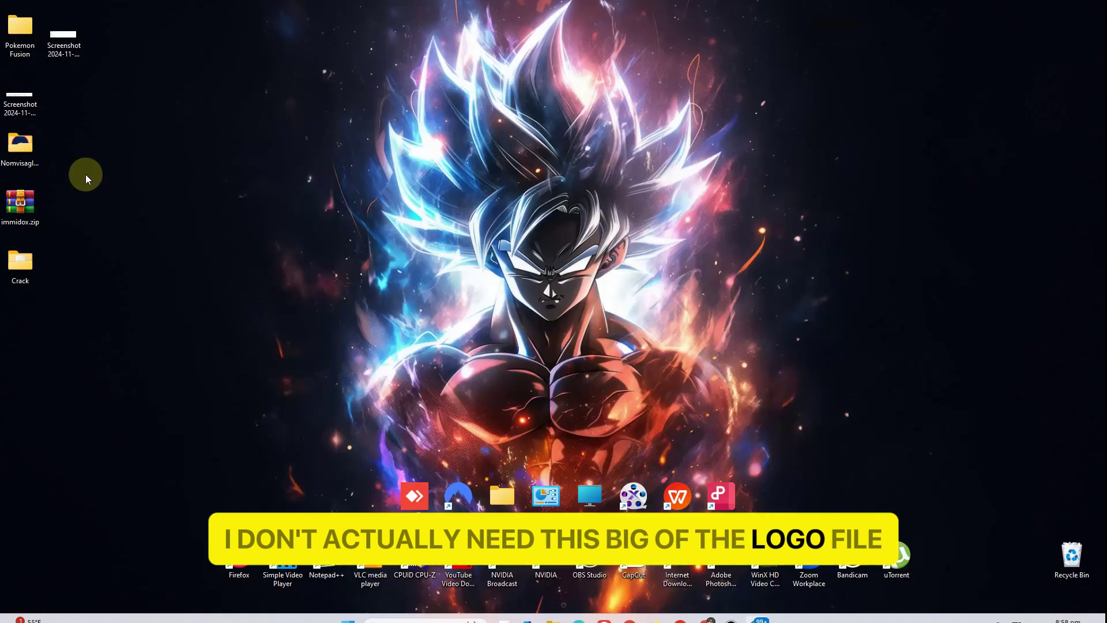
double_click(20, 144)
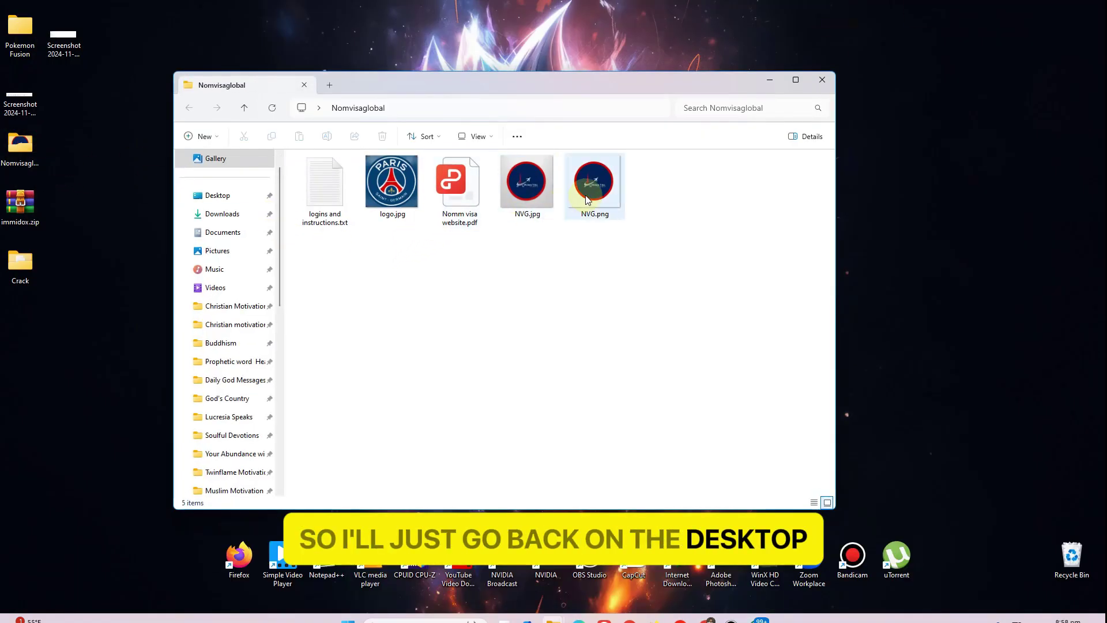
left_click(585, 195)
right_click(586, 175)
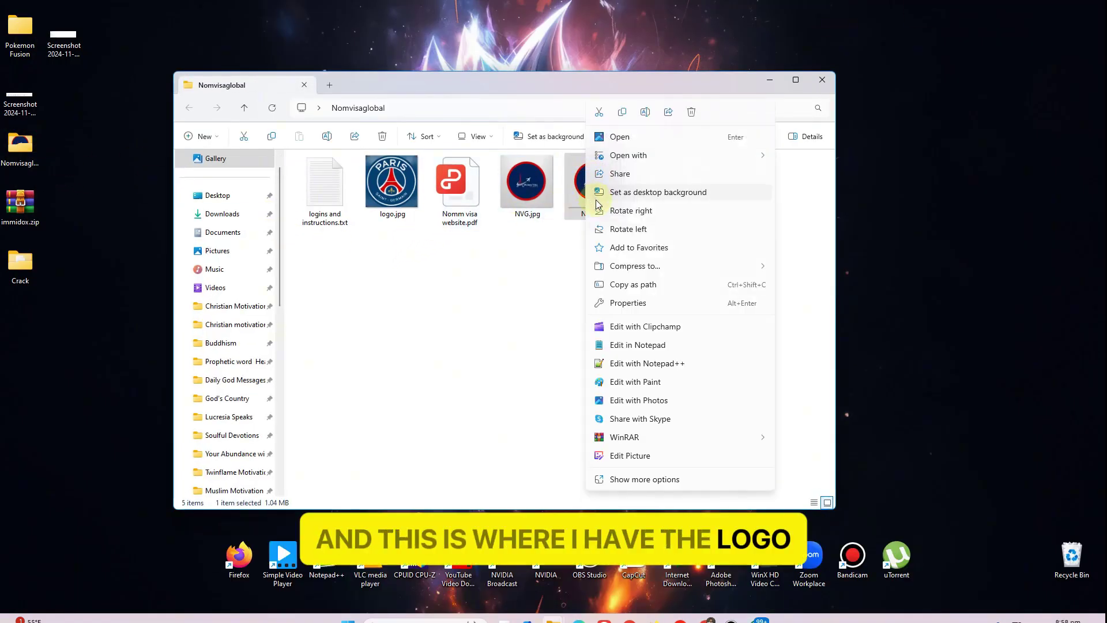
left_click(680, 157)
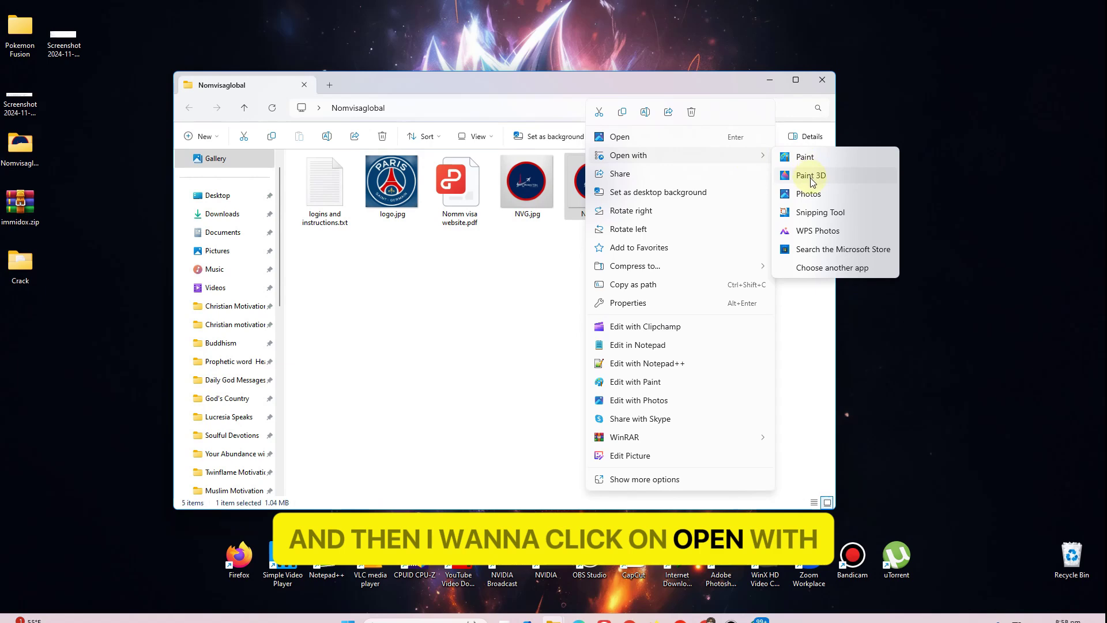
left_click(814, 159)
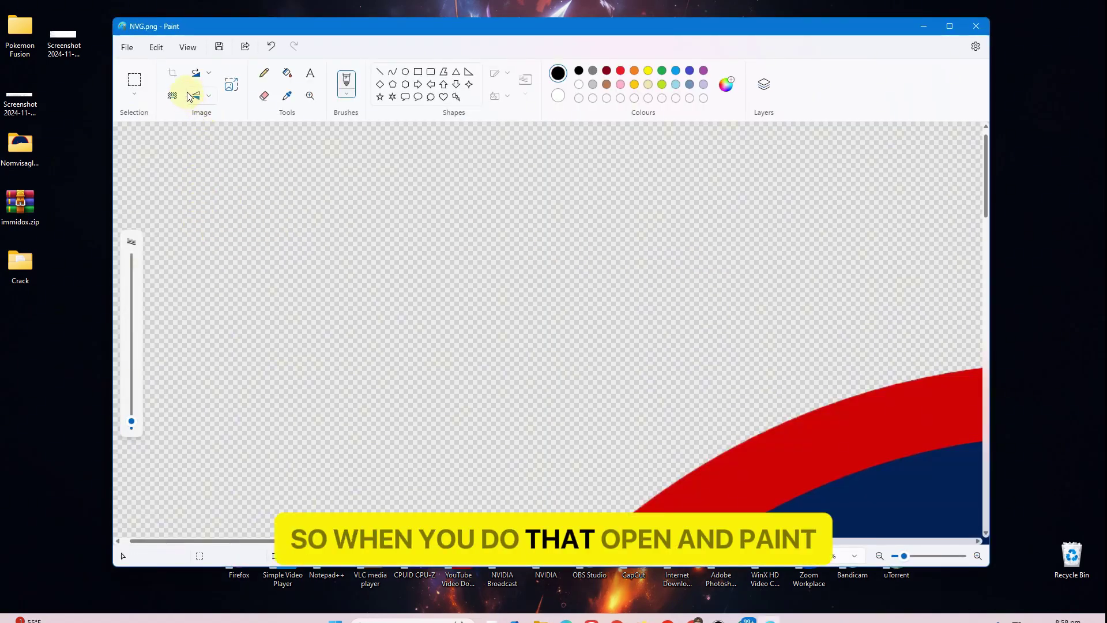
Resize the logo image to 30 percent in Resize and Skew, down to 999 × 999
left_click(231, 87)
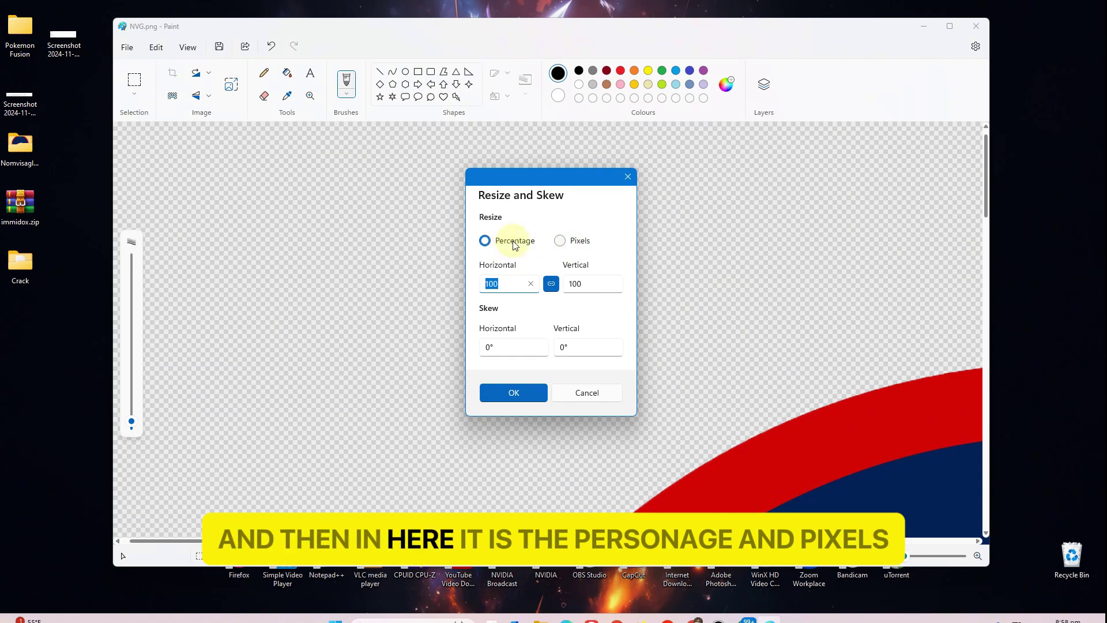
left_click(491, 283)
left_click_drag(490, 284, 485, 284)
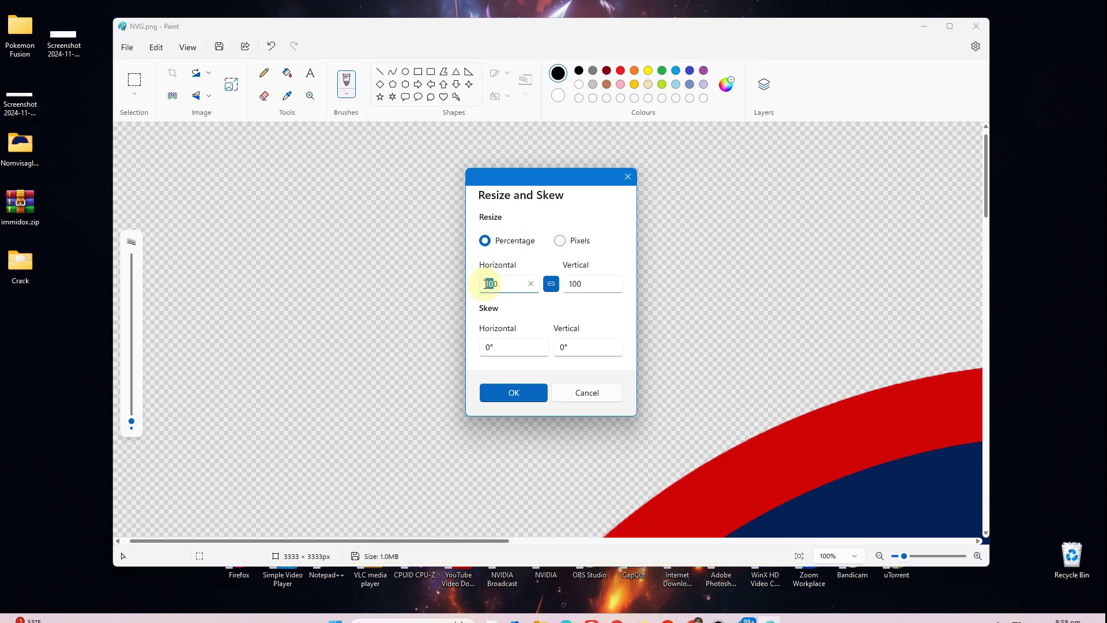
type("30")
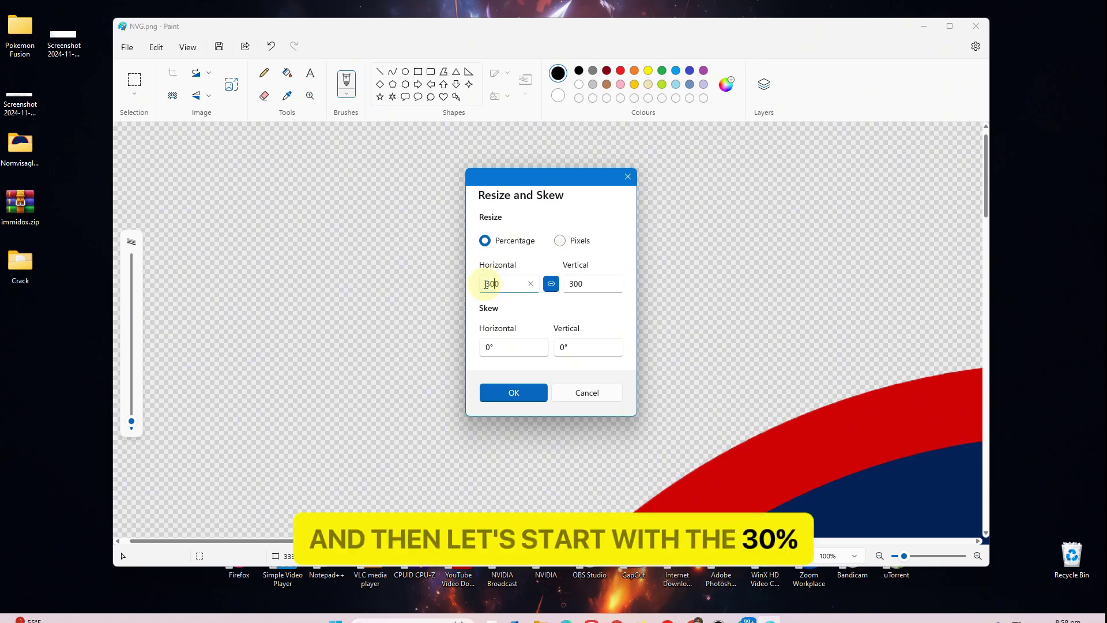
key("BackSpace")
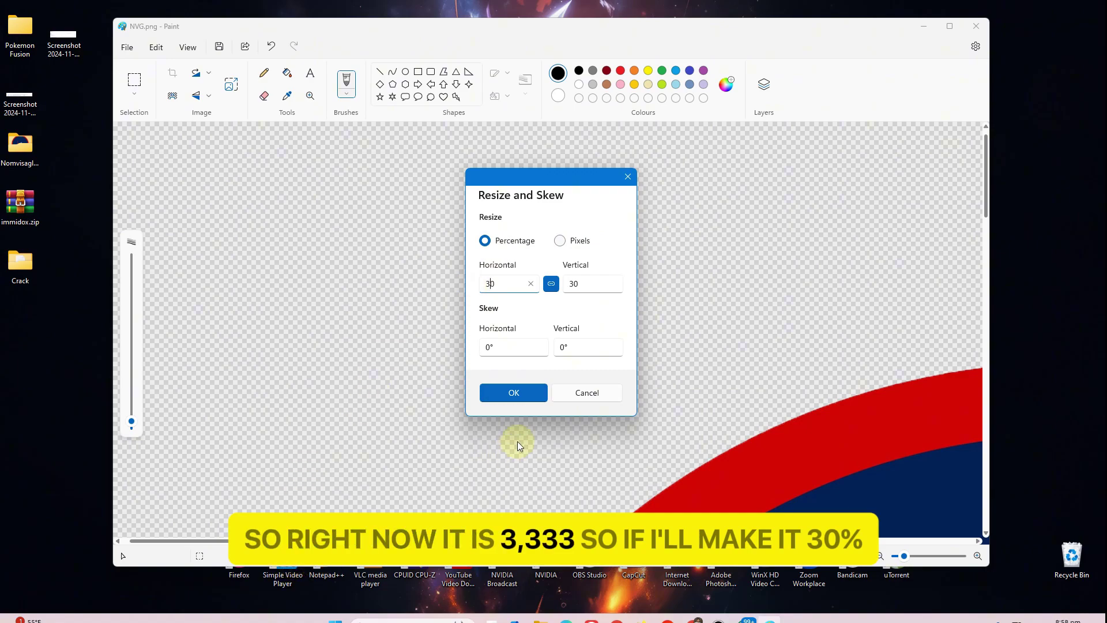
left_click(513, 392)
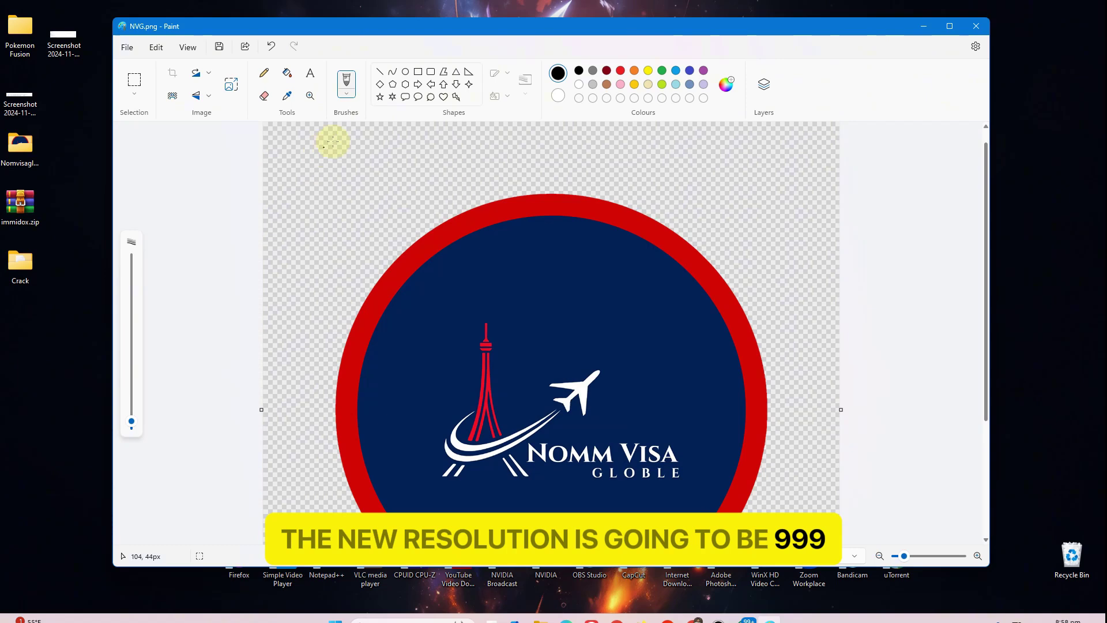
Resize it again to 30 percent, leaving about 299 × 299 pixels
left_click(231, 85)
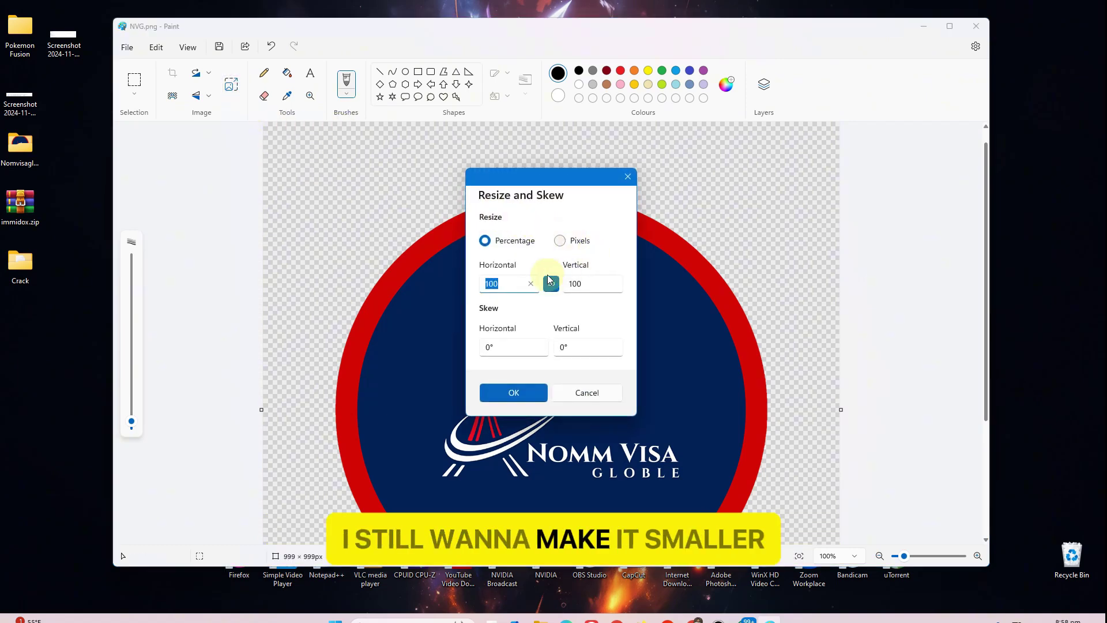
left_click(499, 282)
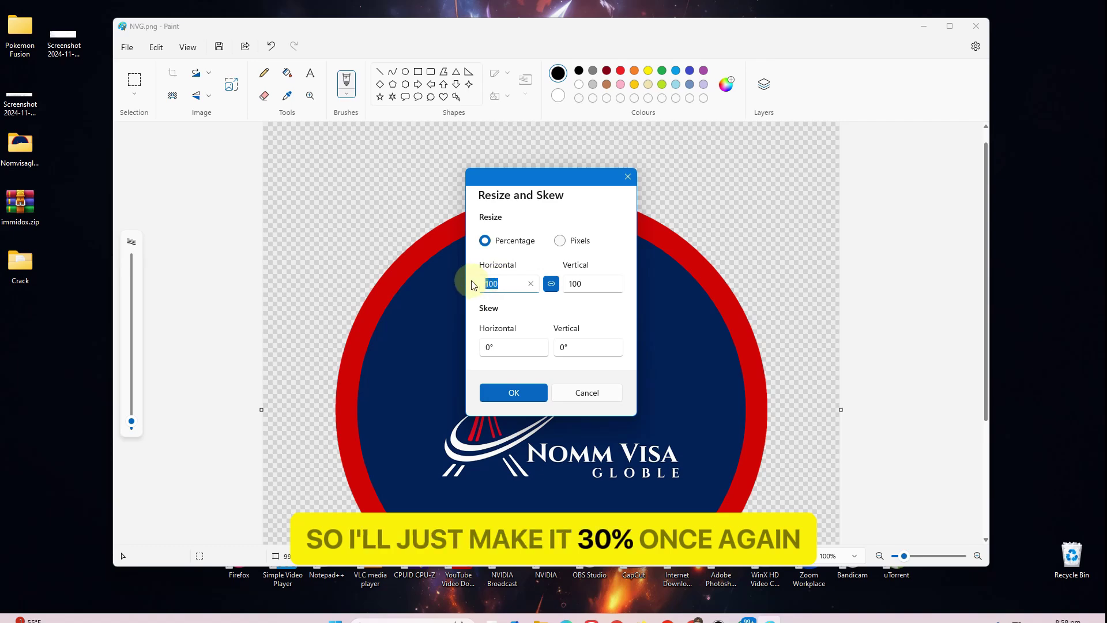
type("30")
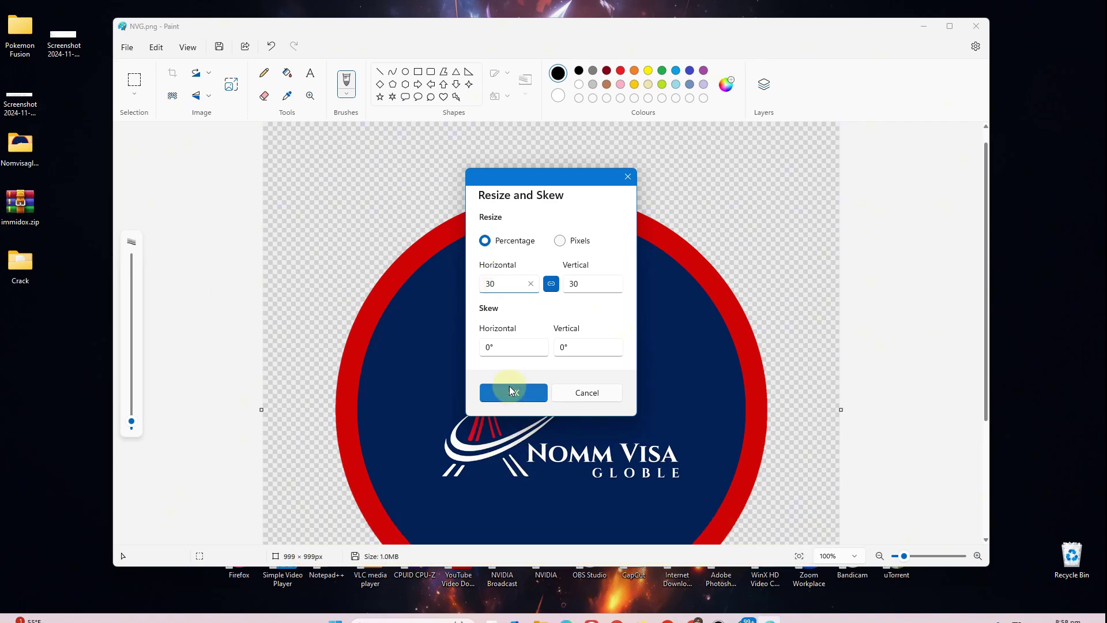
left_click(510, 385)
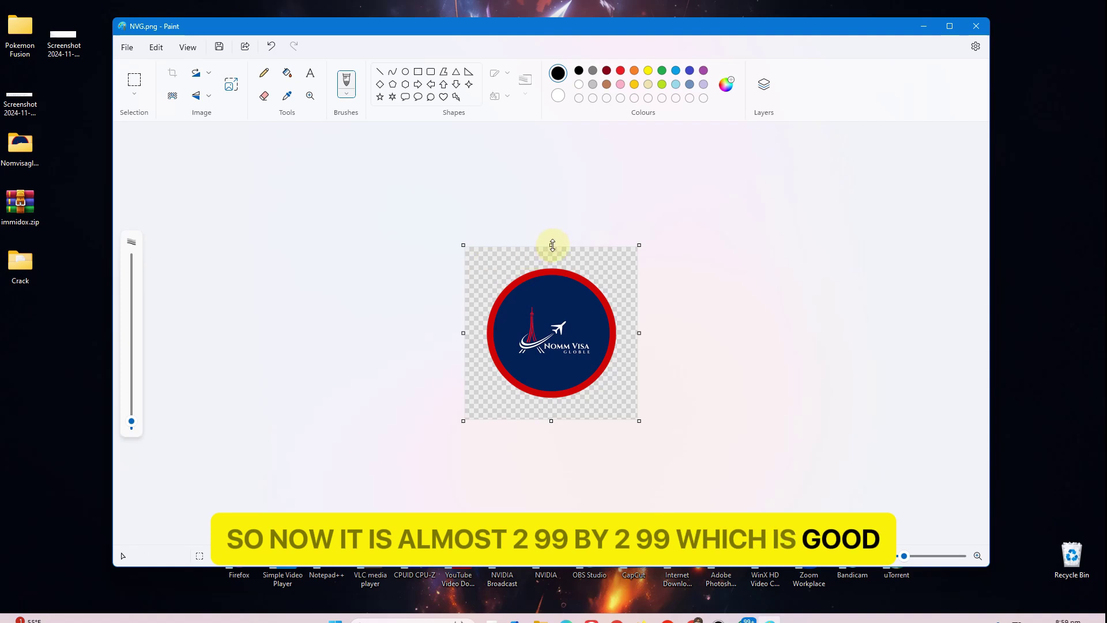
Trim the empty canvas margins on all sides to 251 × 248 pixels
left_click_drag(553, 249, 555, 262)
left_click_drag(554, 415, 558, 399)
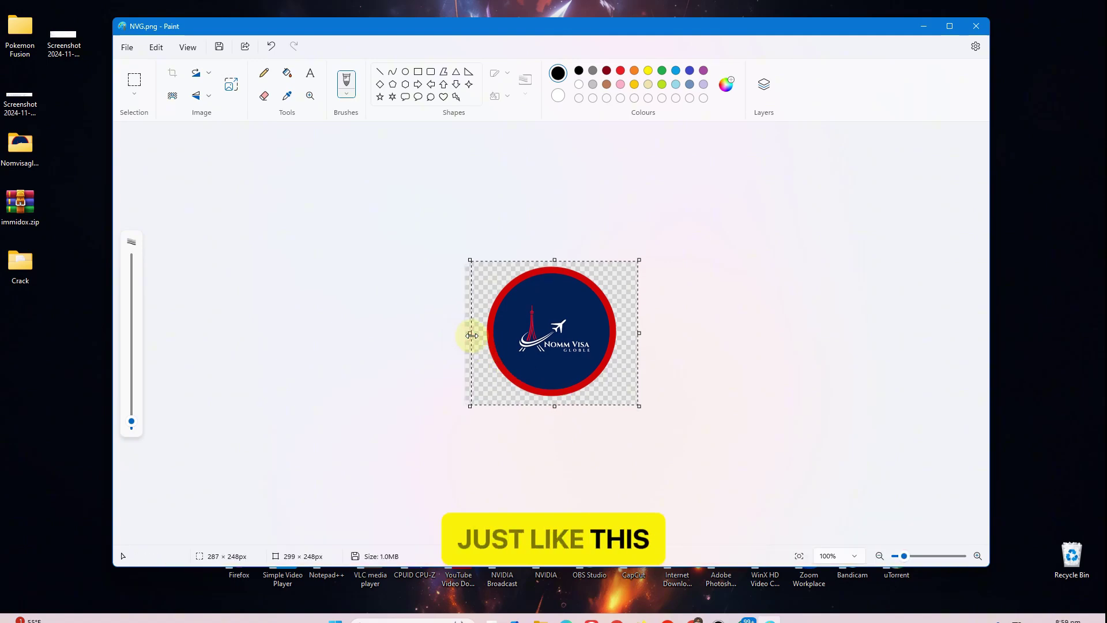
left_click_drag(471, 335, 474, 333)
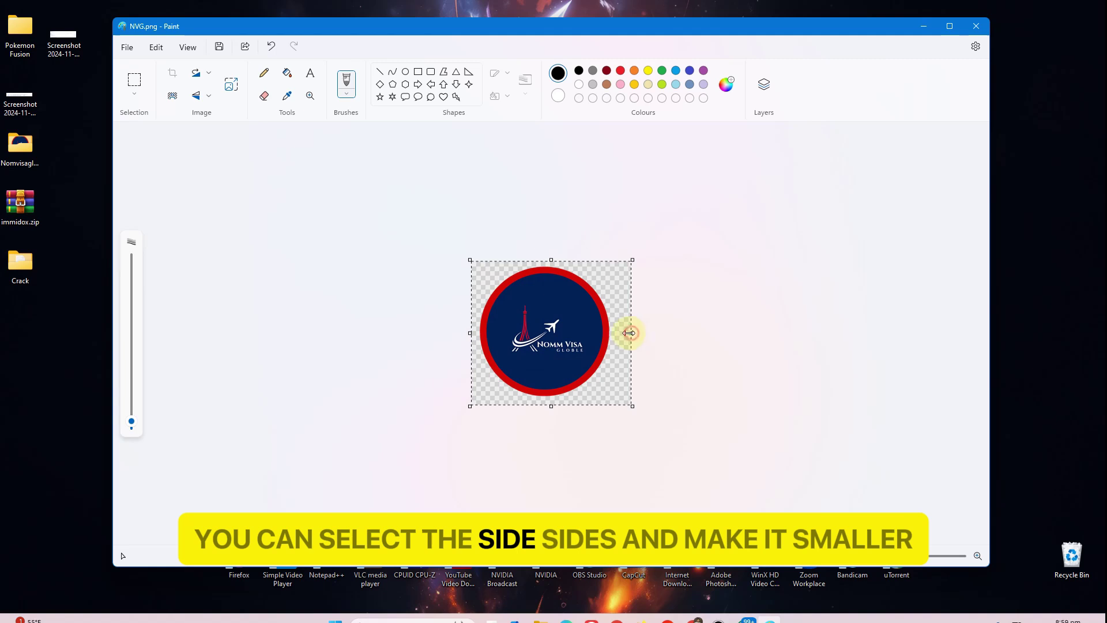
left_click_drag(628, 333, 622, 332)
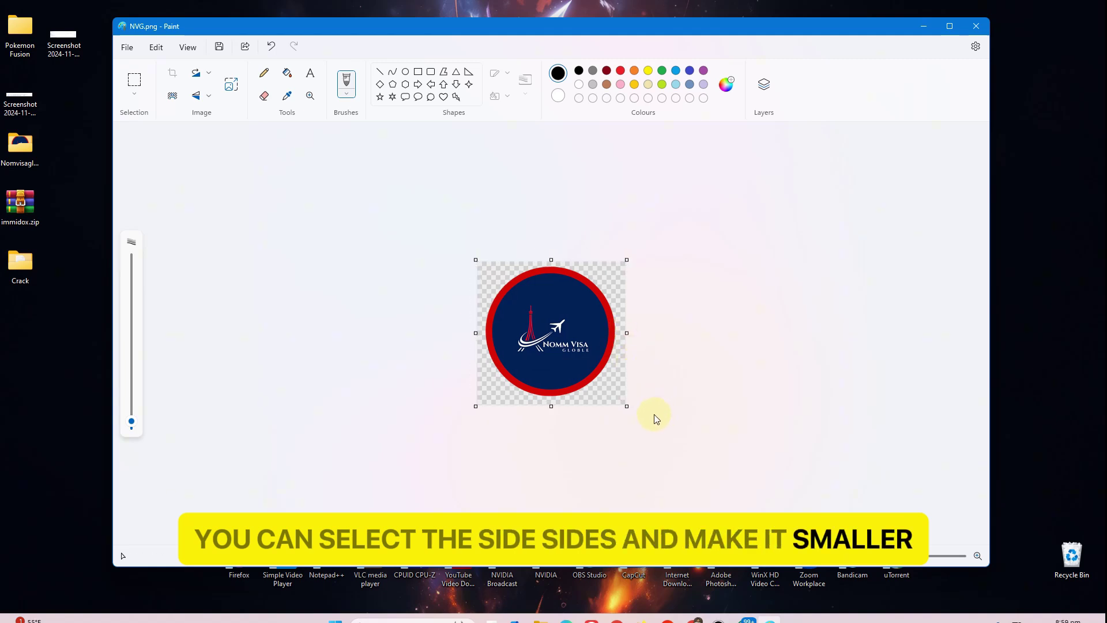
left_click_drag(627, 329, 622, 330)
Save NVG.png, close Paint, and open the file in Photos to confirm its size
key("ctrl+s")
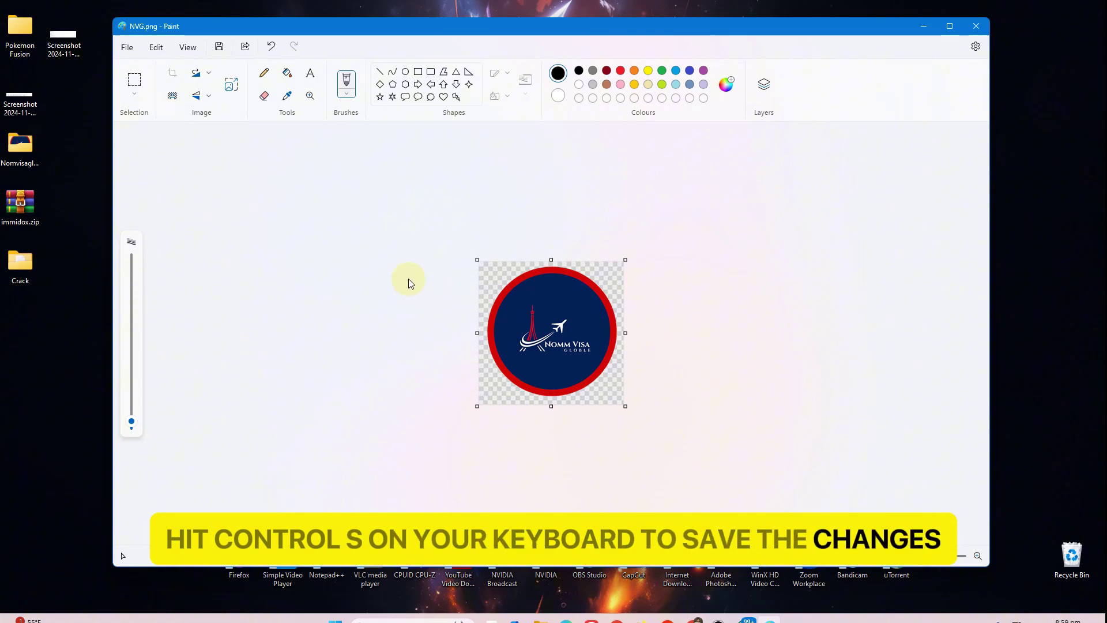
left_click(126, 47)
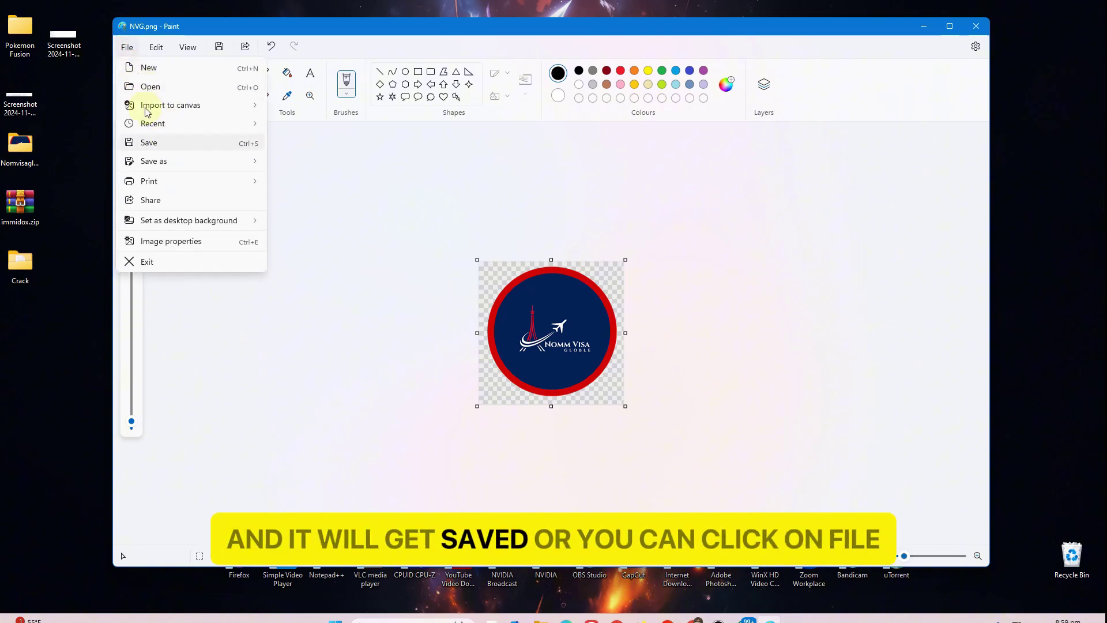
left_click(149, 142)
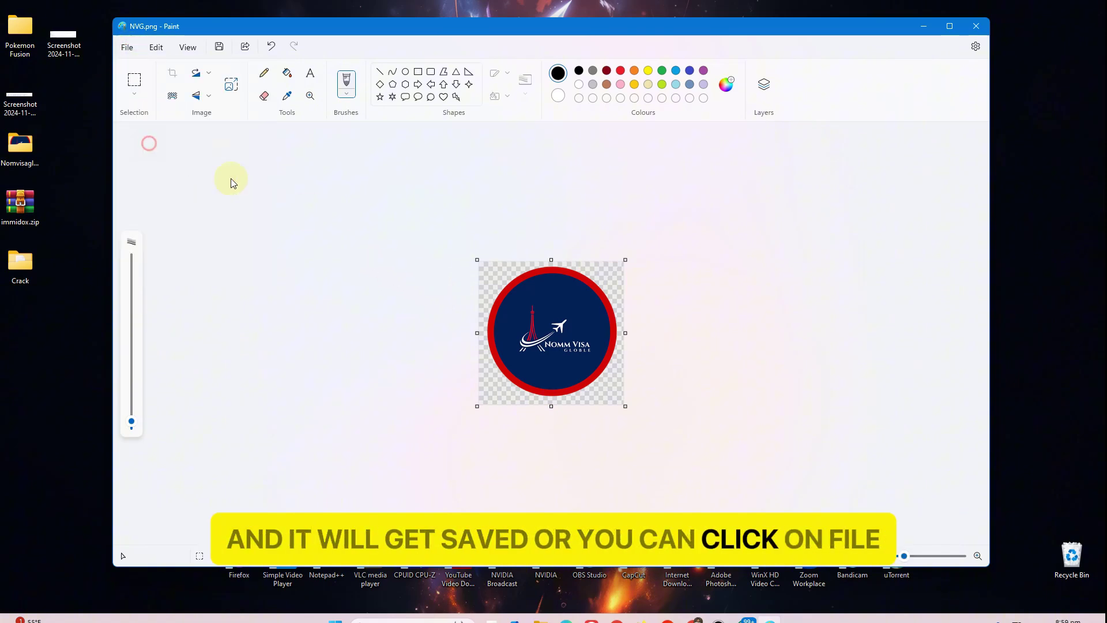
left_click(976, 26)
left_click(588, 196)
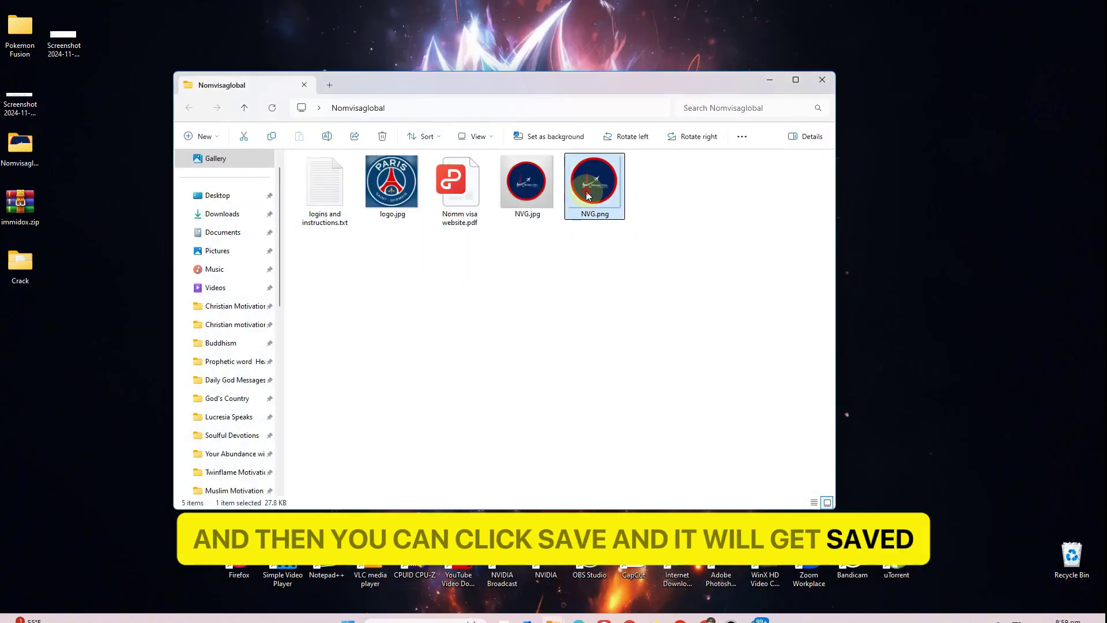
double_click(588, 196)
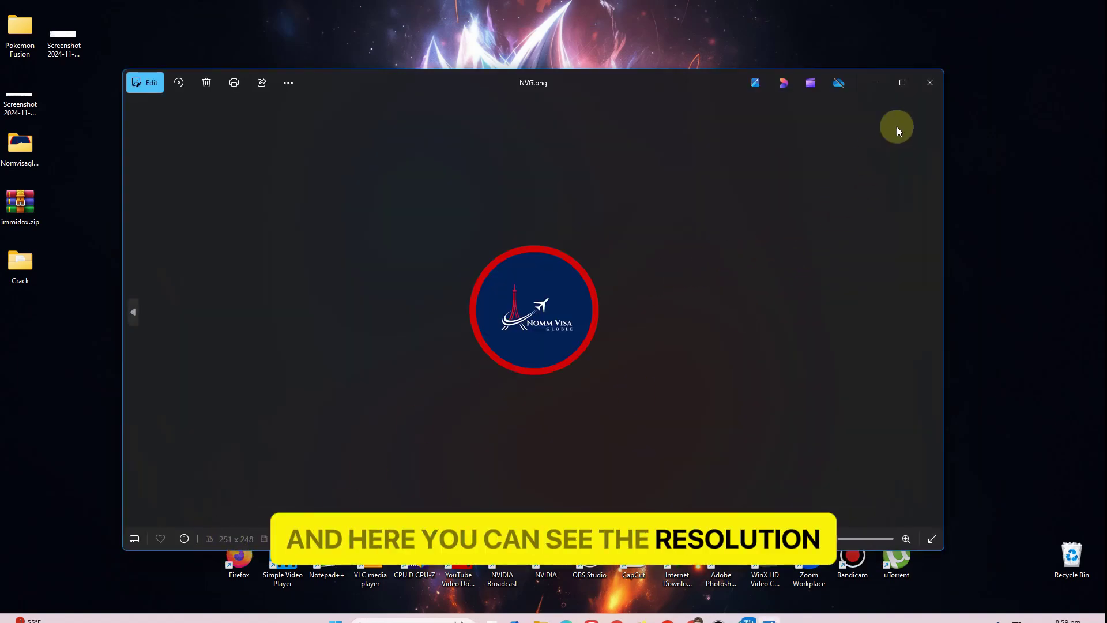
left_click(930, 82)
Upload the resized NVG-1.png and select it as Logo One
left_click(713, 616)
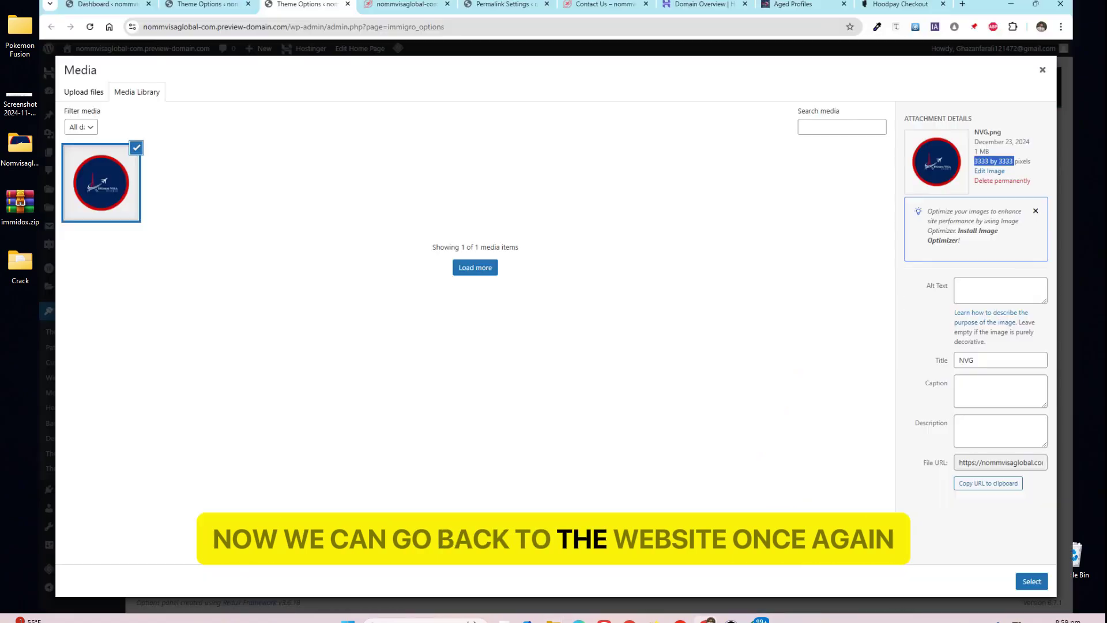
left_click(50, 57)
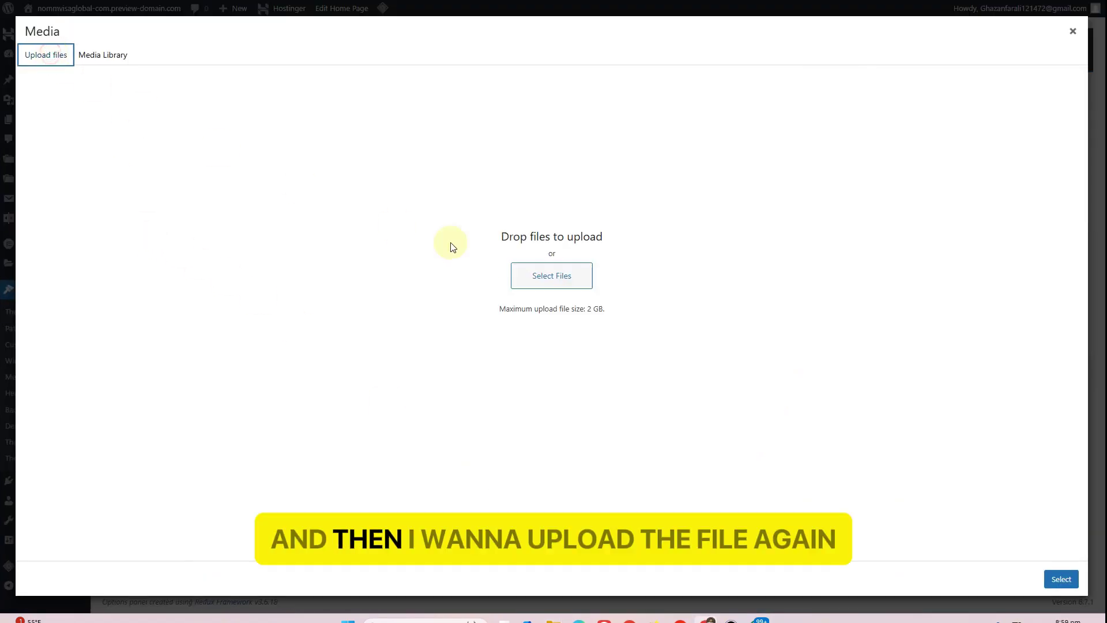
left_click(583, 275)
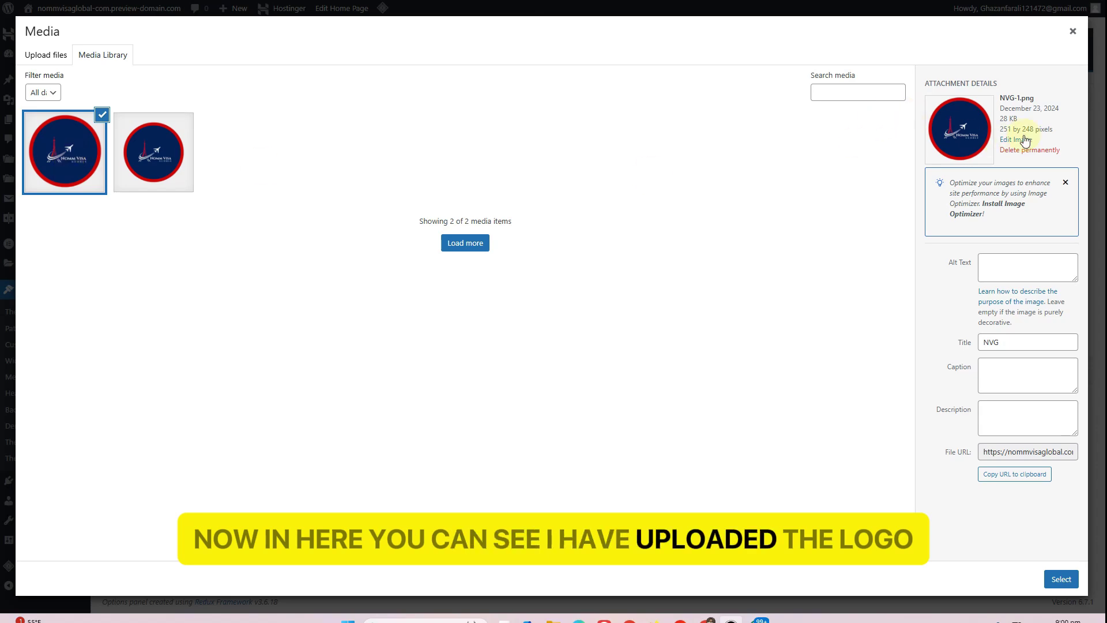
left_click_drag(1044, 128, 1011, 129)
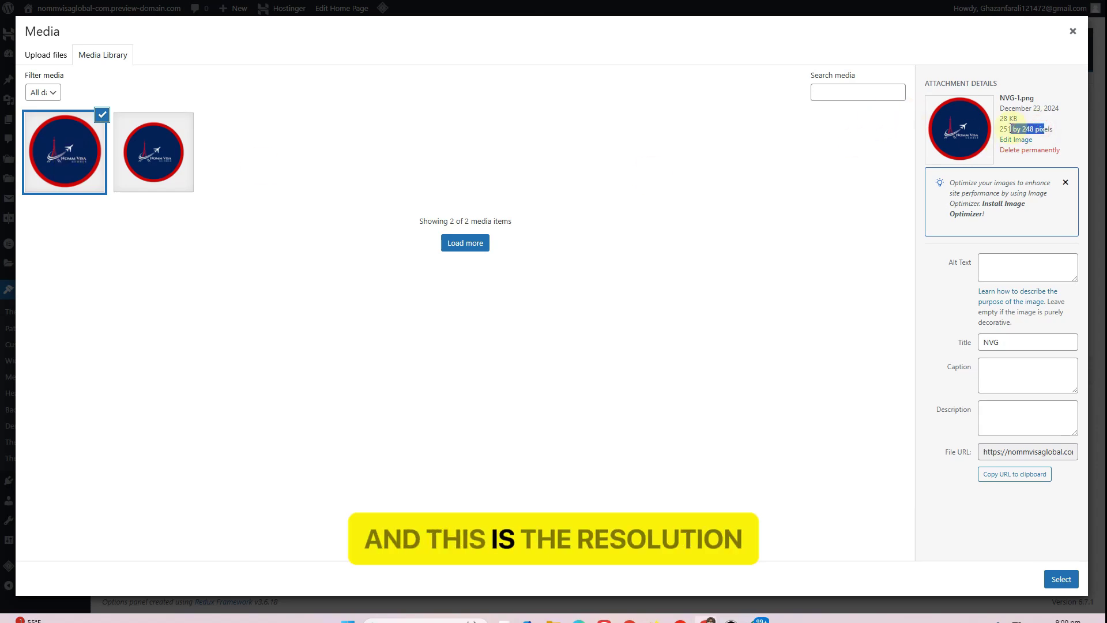
left_click(1059, 579)
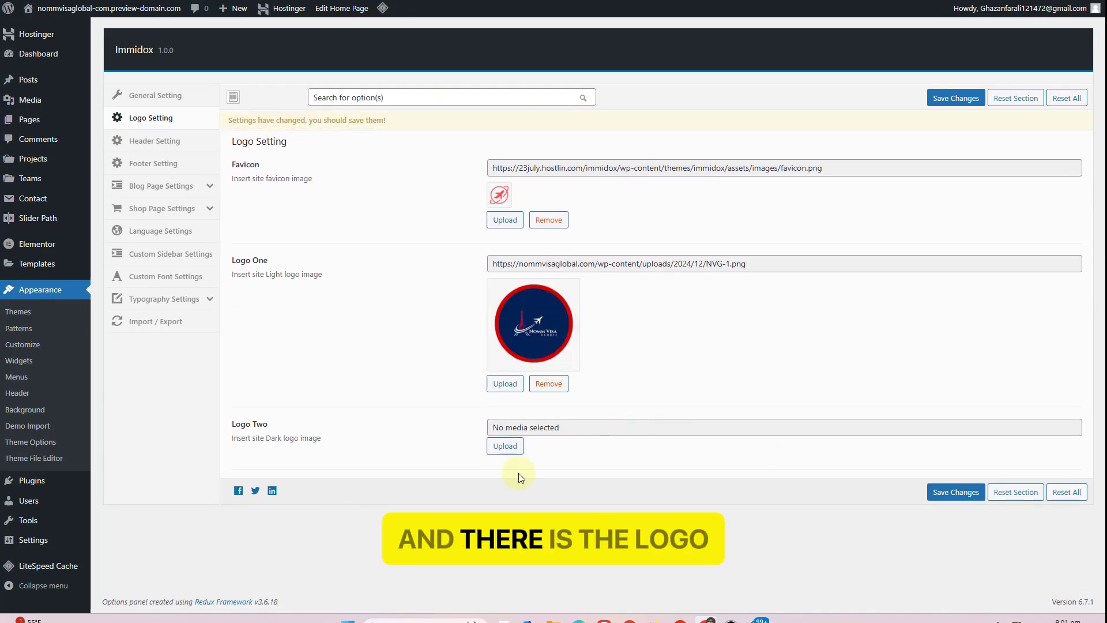
Set NVG-1.png as Logo Two and the favicon, then save the logo settings
left_click(505, 448)
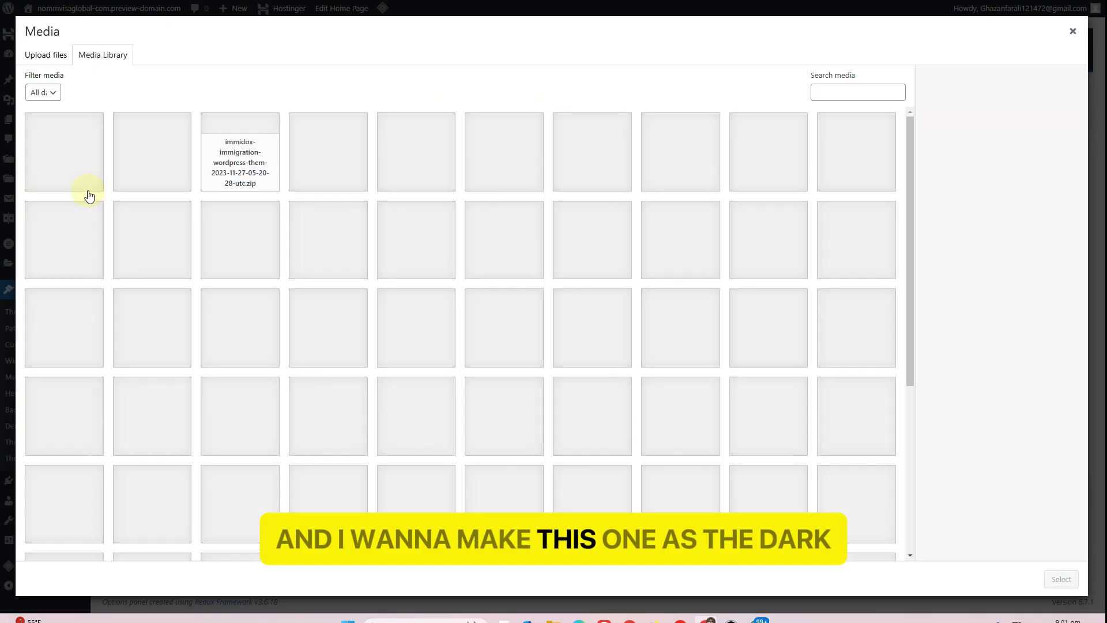
left_click(67, 176)
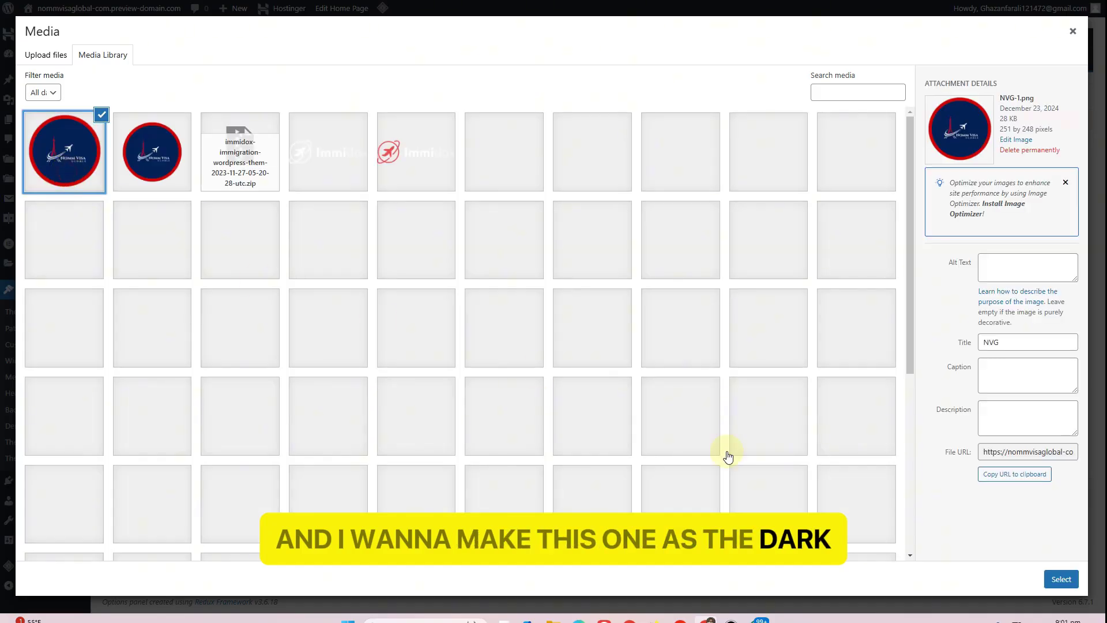
left_click(1058, 579)
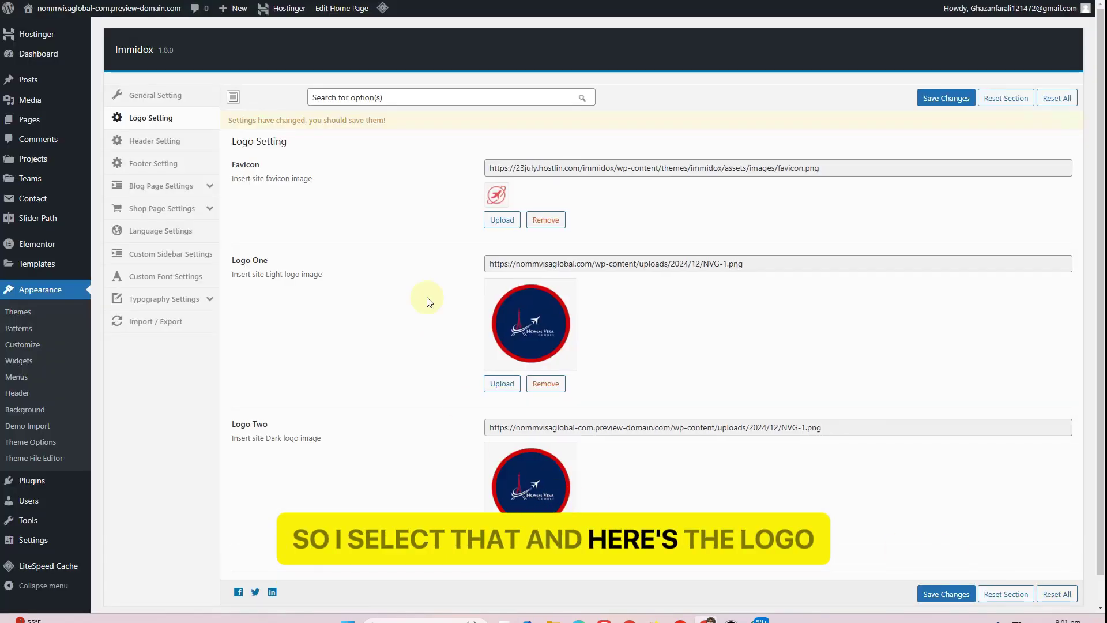
left_click(503, 221)
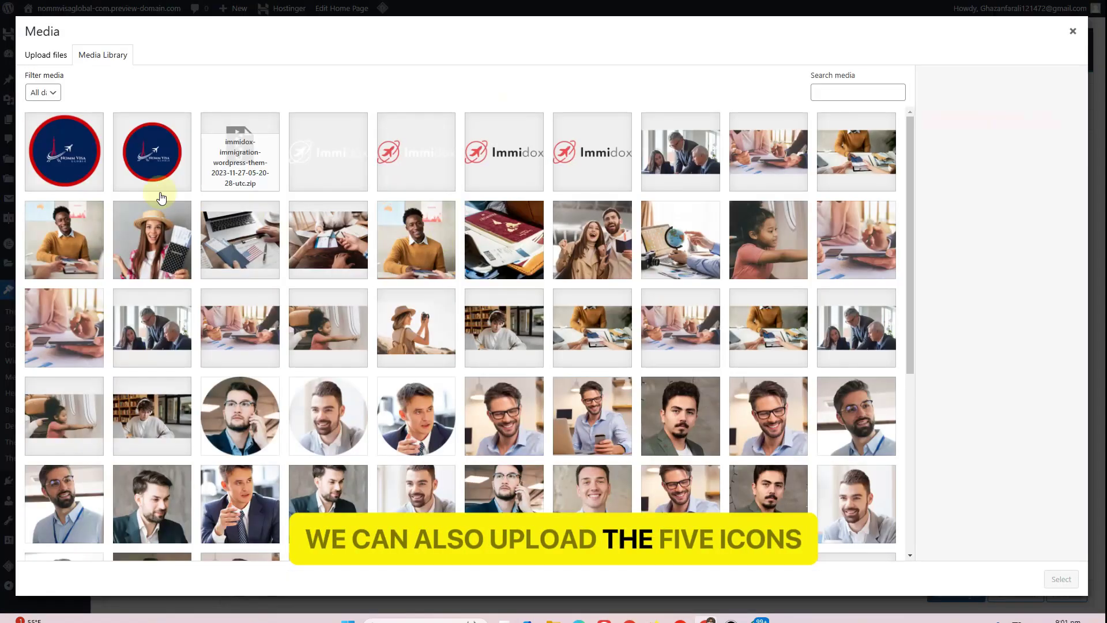
left_click(64, 152)
left_click(1061, 579)
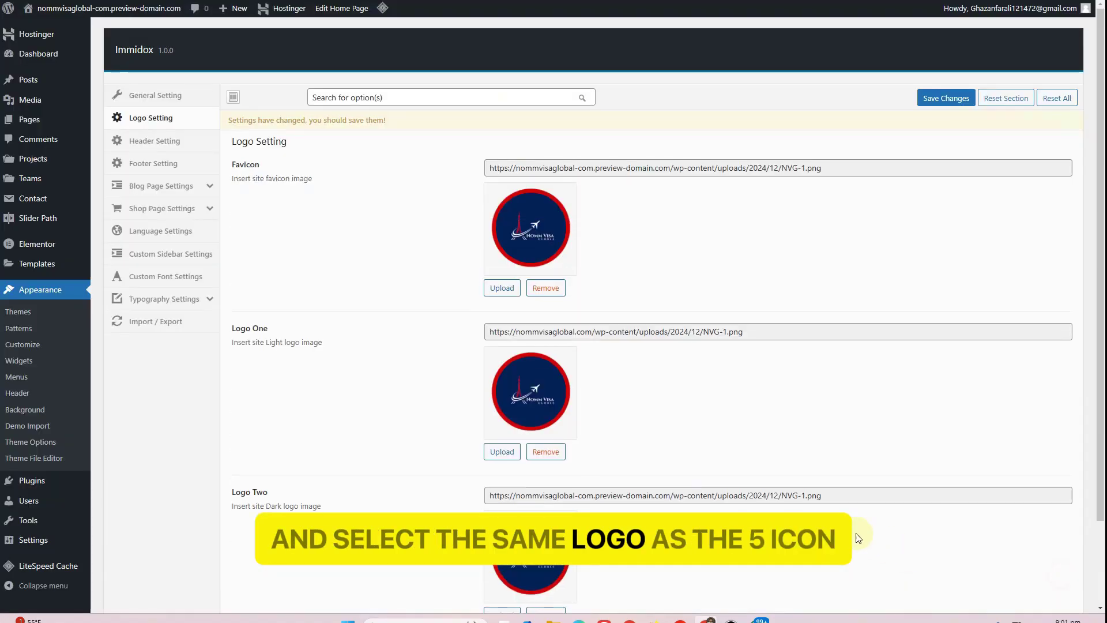
scroll(397, 292, "down", 2)
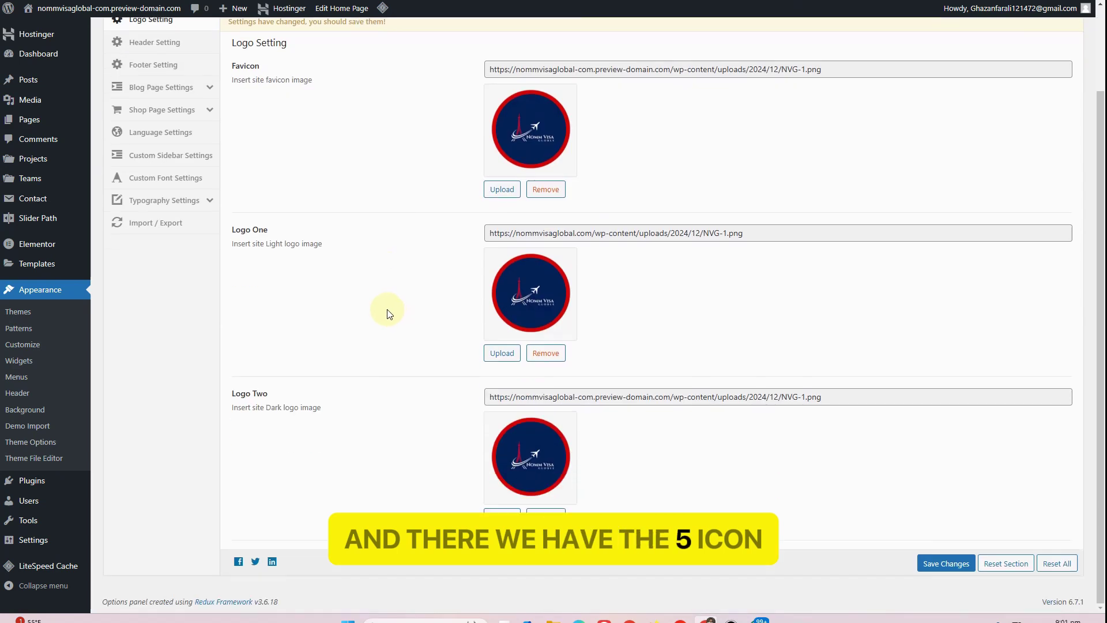
left_click(946, 563)
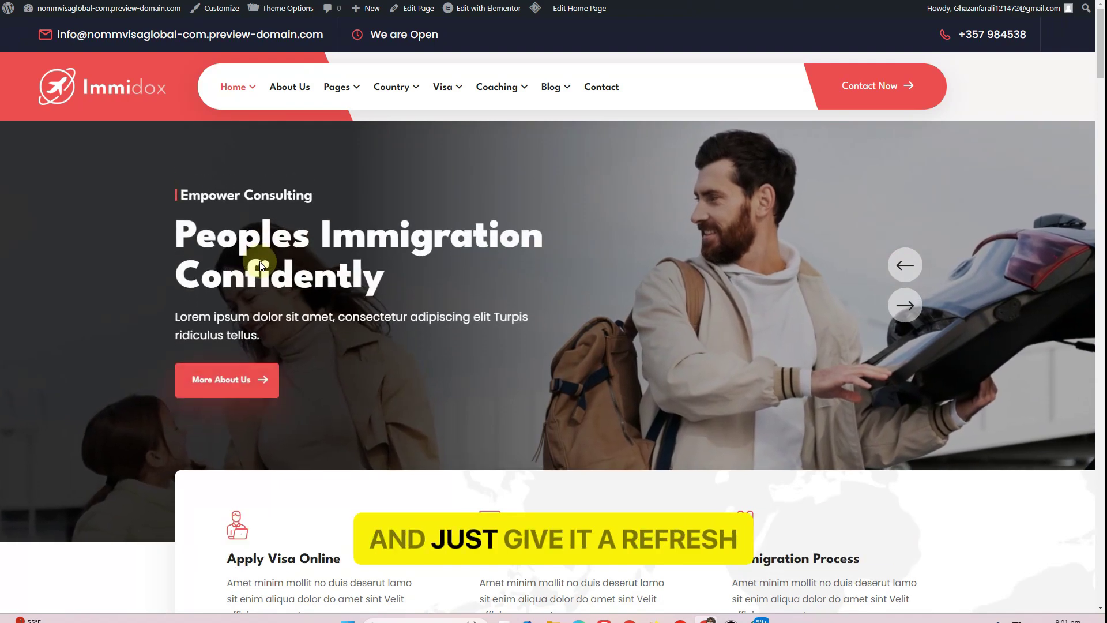
Reload the site, then choose a header style for Home Page One and save it
key("F5")
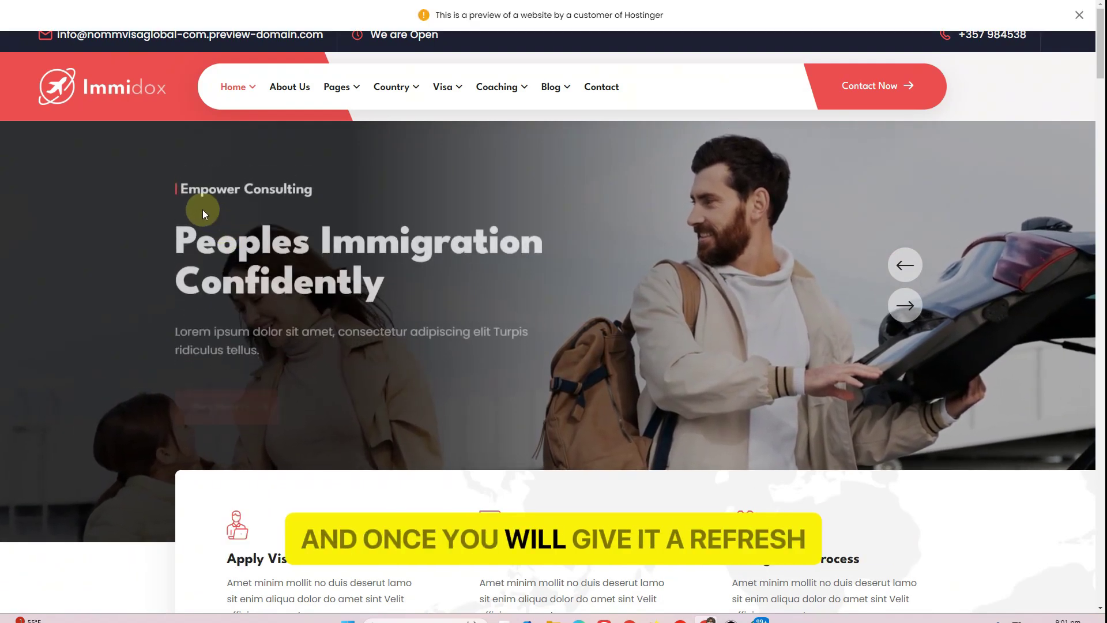
left_click(1079, 15)
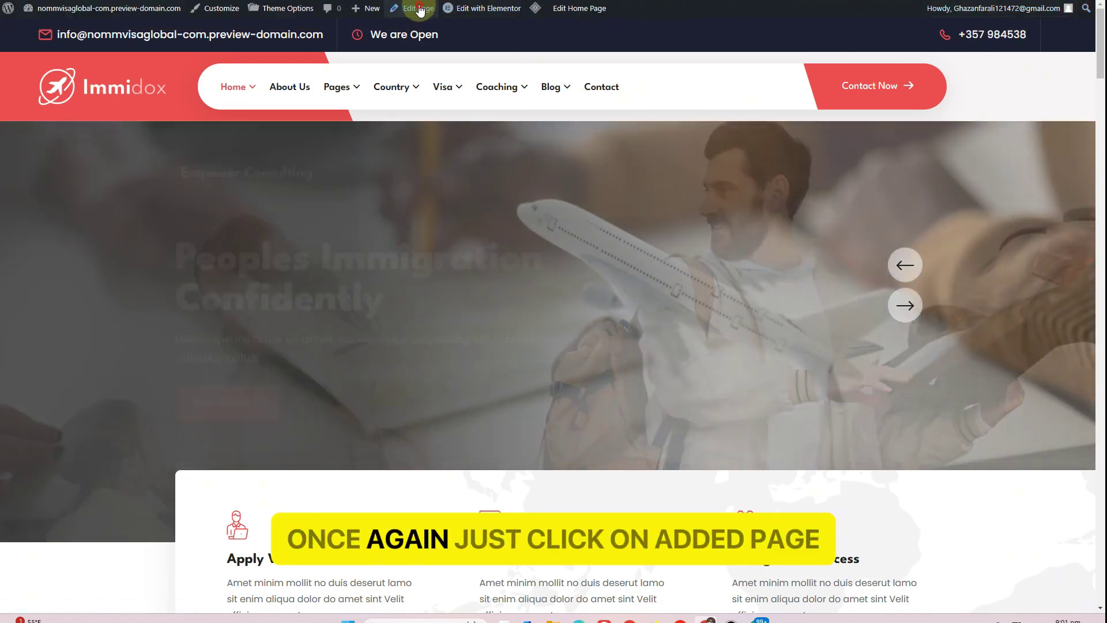
left_click(419, 8)
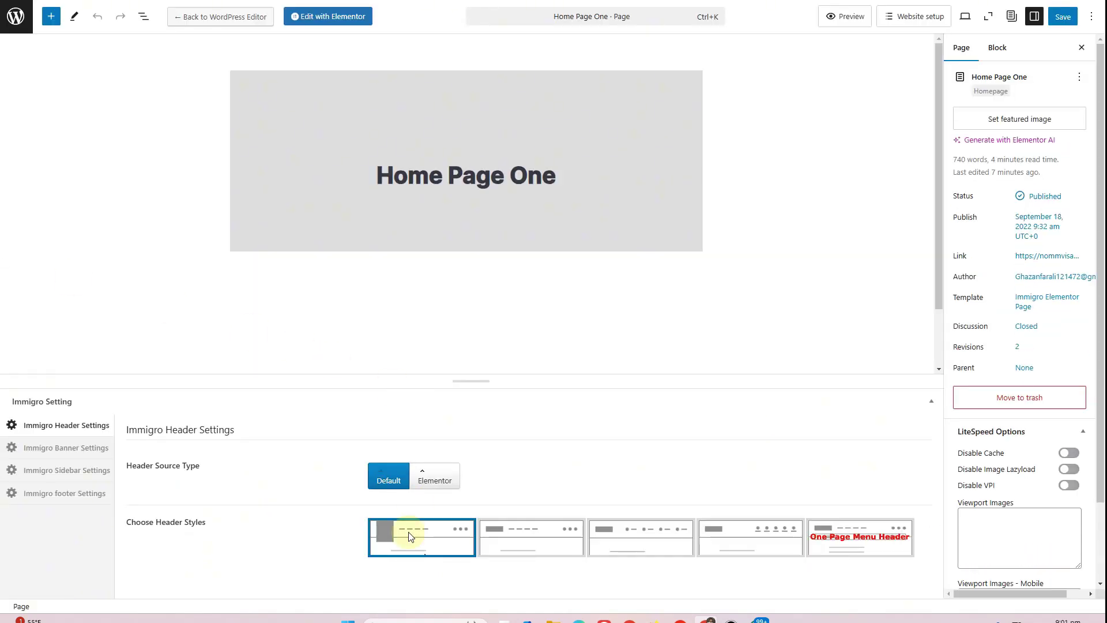
left_click(411, 536)
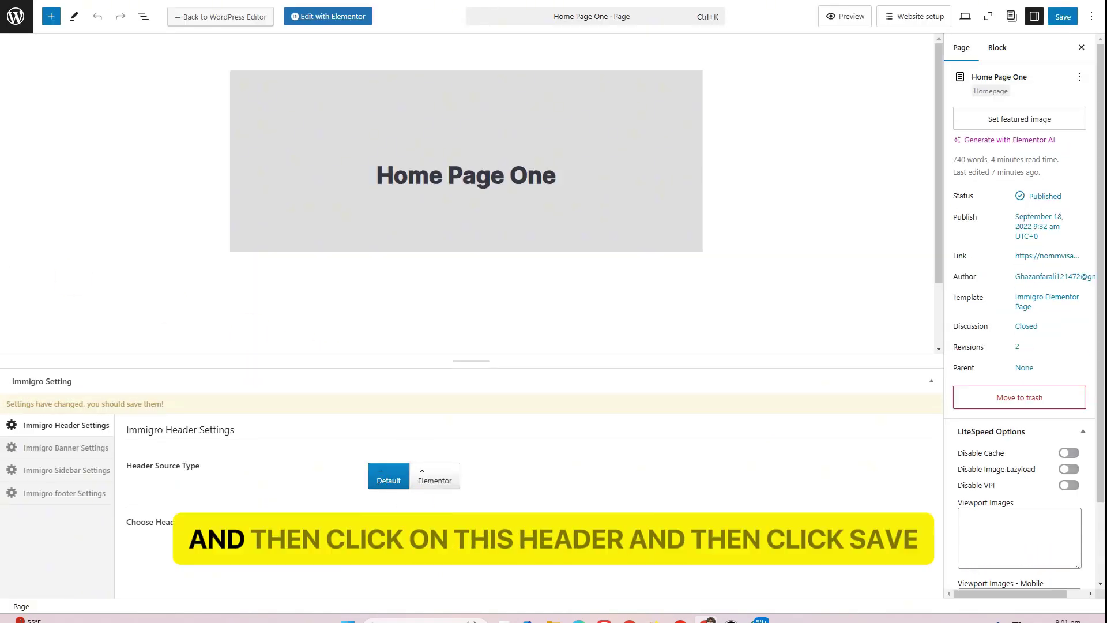
left_click(1068, 21)
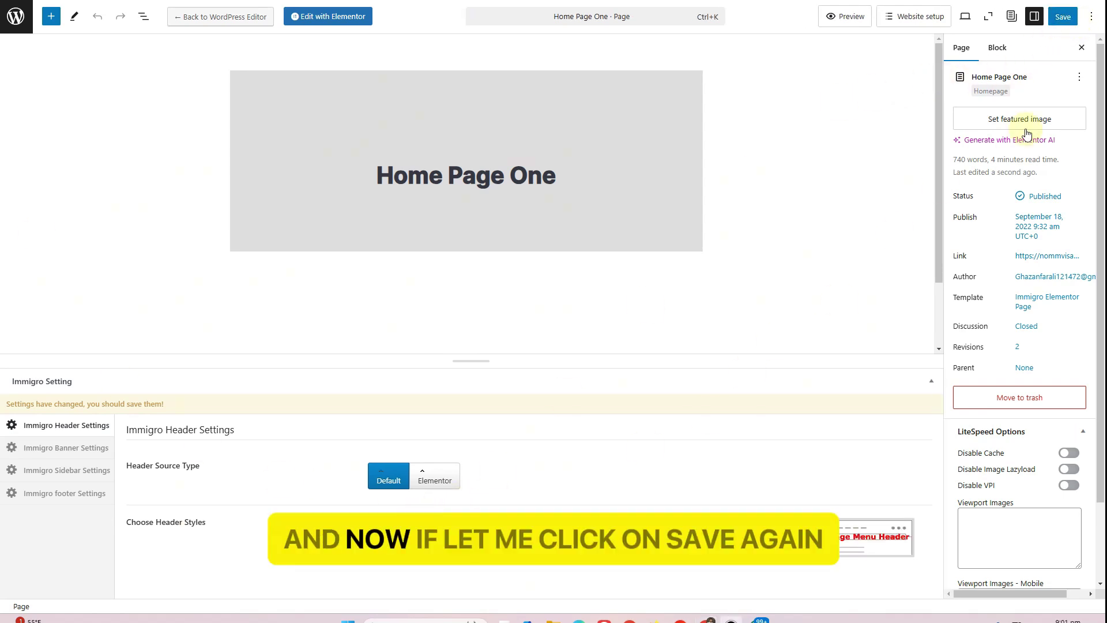
left_click(1060, 19)
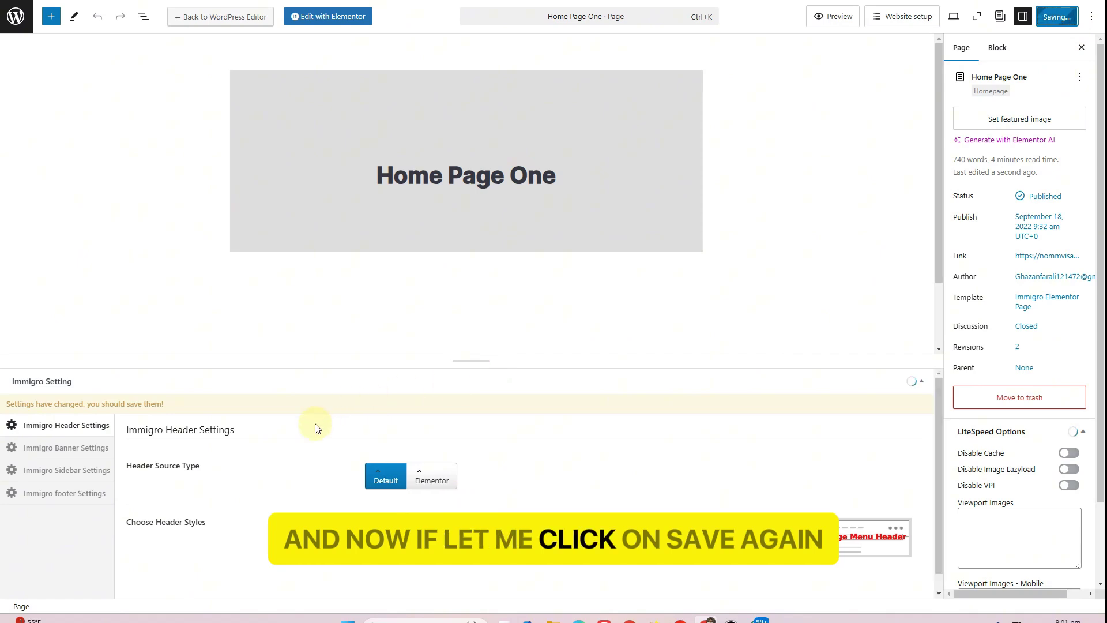
View the updated page in a new tab, then return to the Logo Setting options
right_click(109, 587)
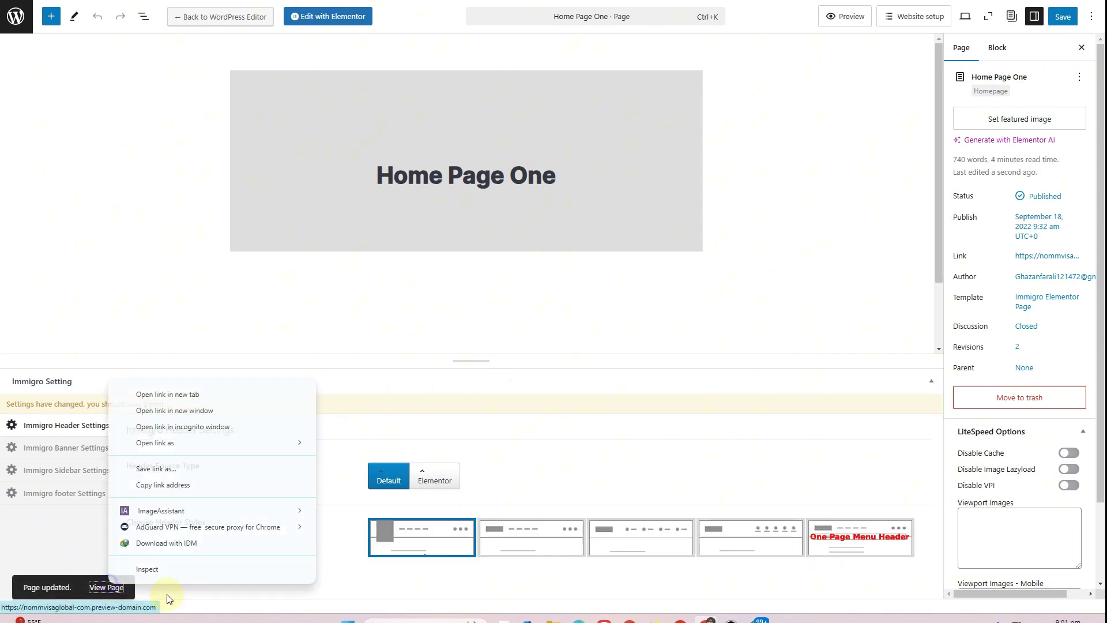
left_click(156, 388)
key("ctrl+Tab")
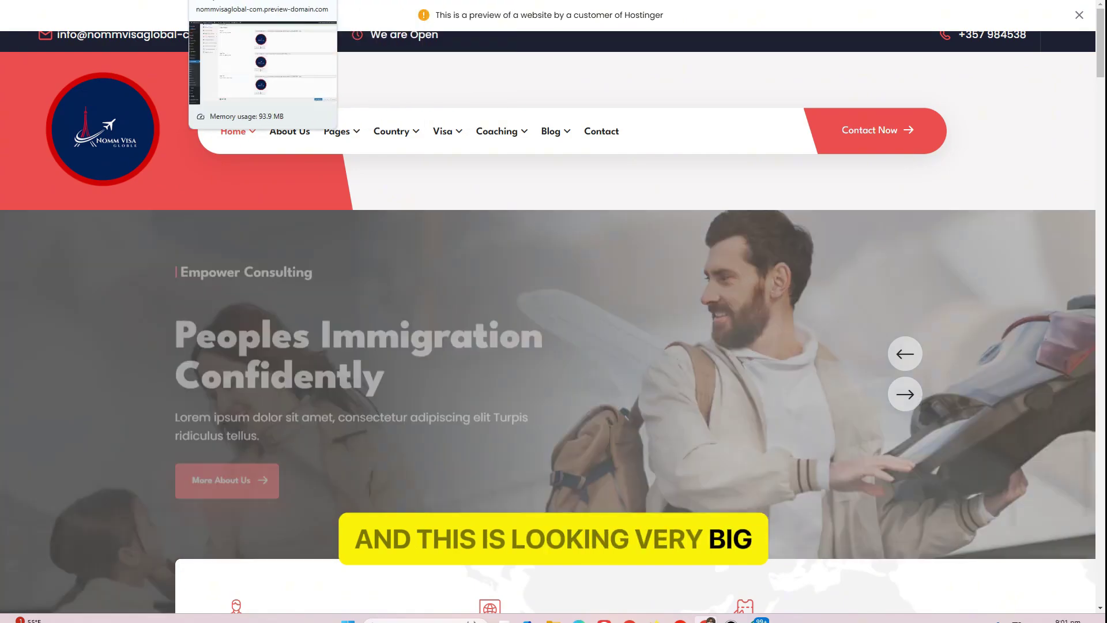
left_click(254, 1)
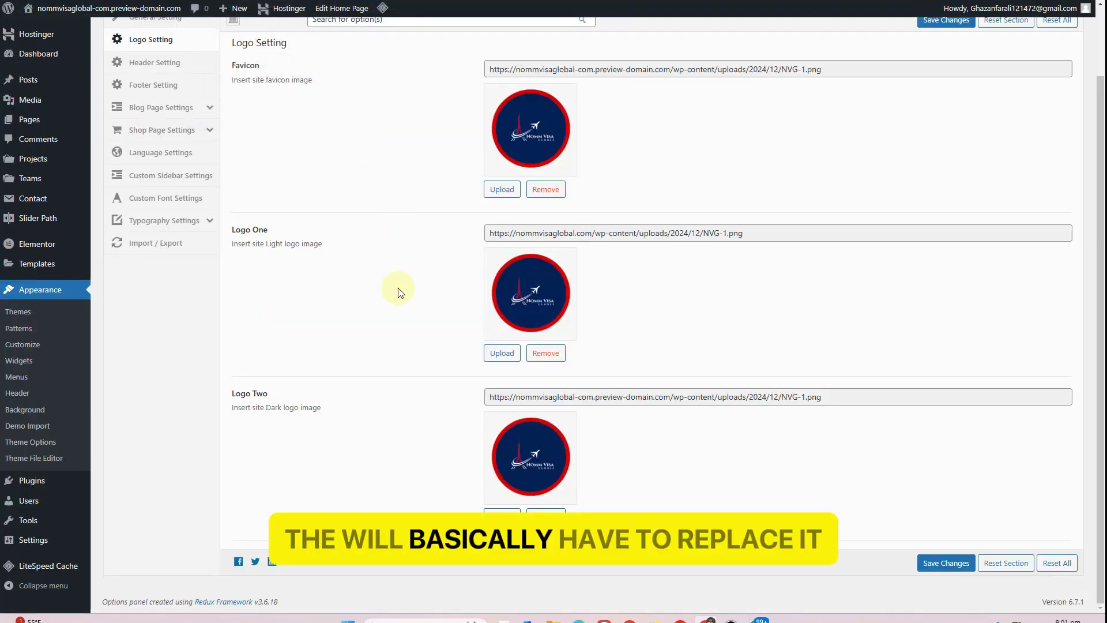
Pick NVG-1 for Logo One and scale it to 140 pixels wide
left_click(499, 354)
left_click(74, 157)
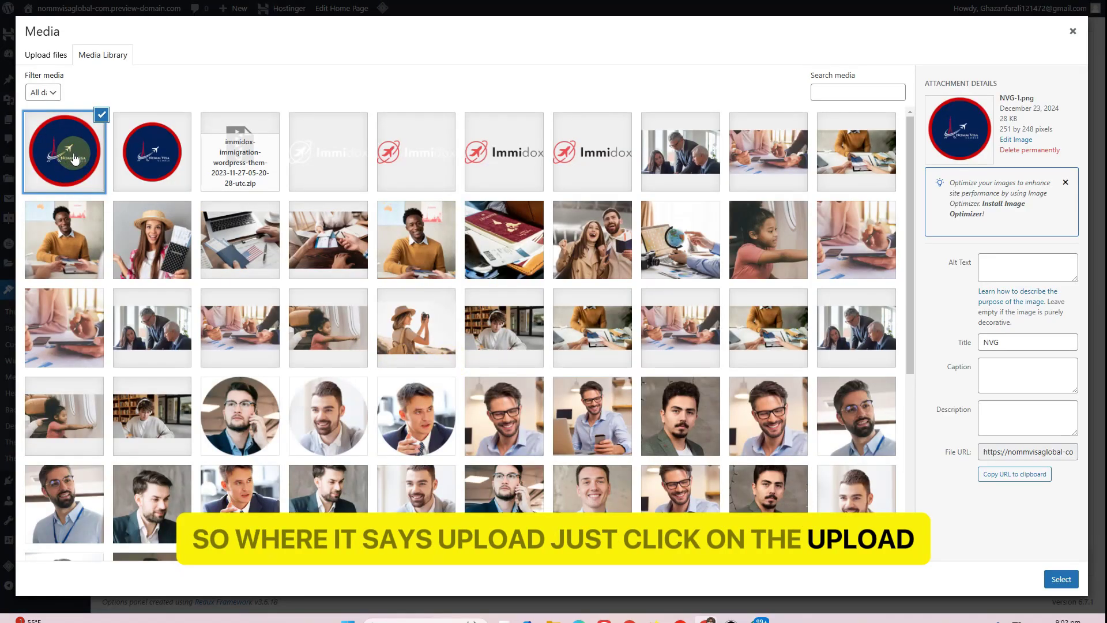
left_click(1017, 140)
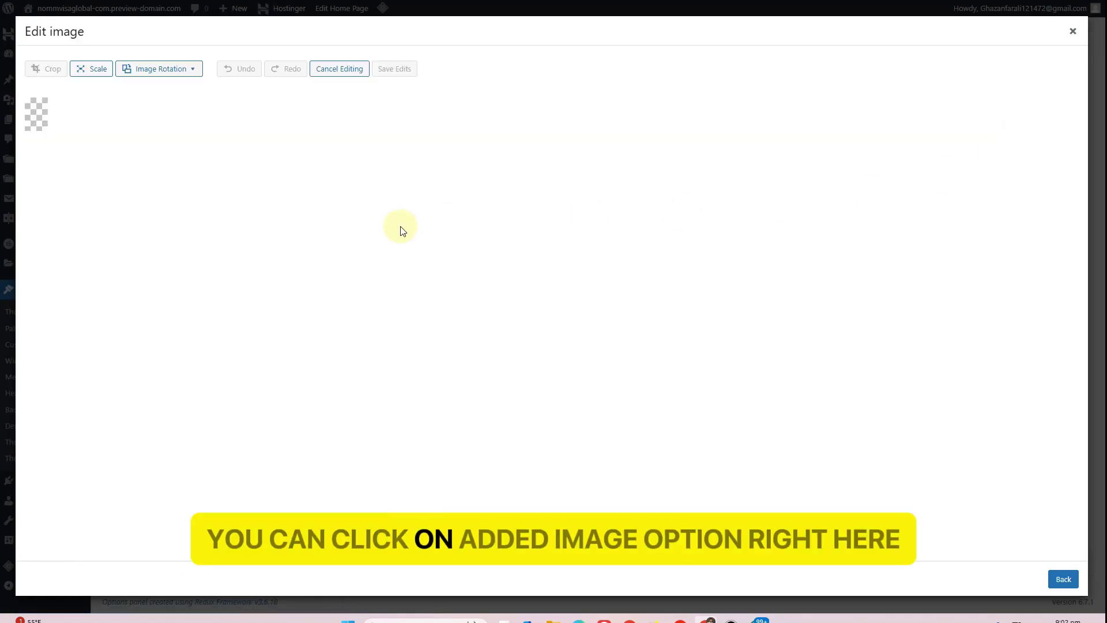
left_click(130, 217)
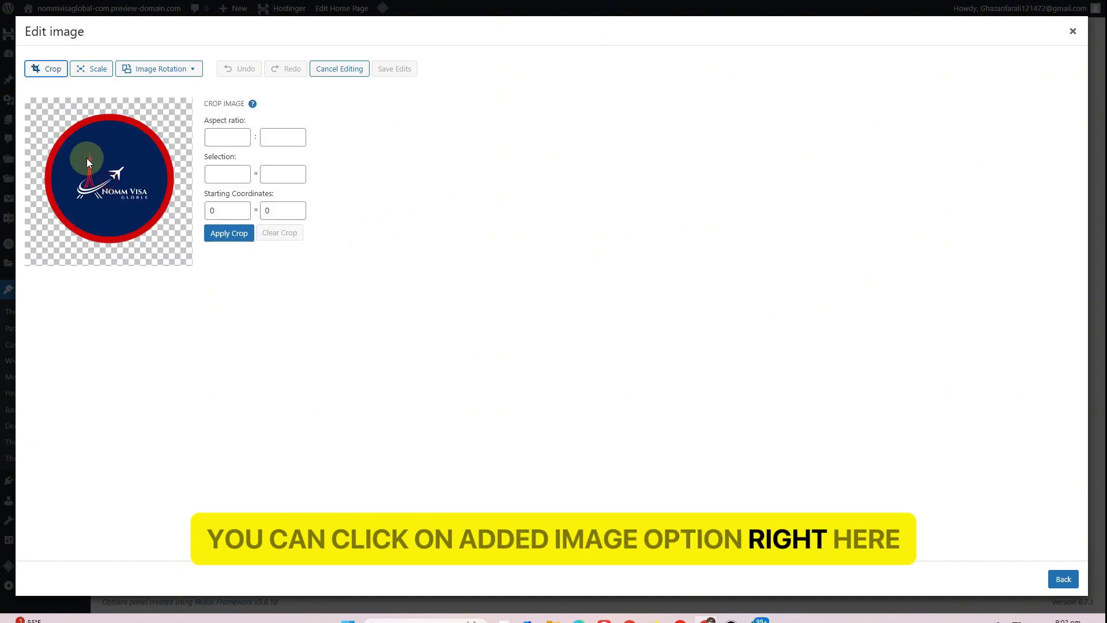
left_click(89, 72)
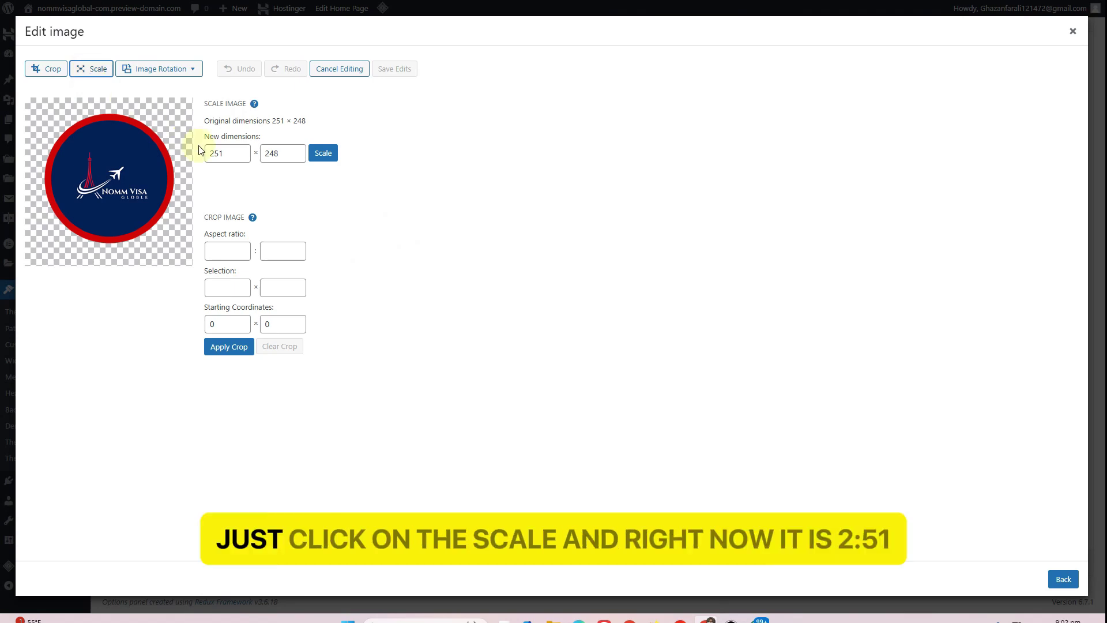
left_click(224, 153)
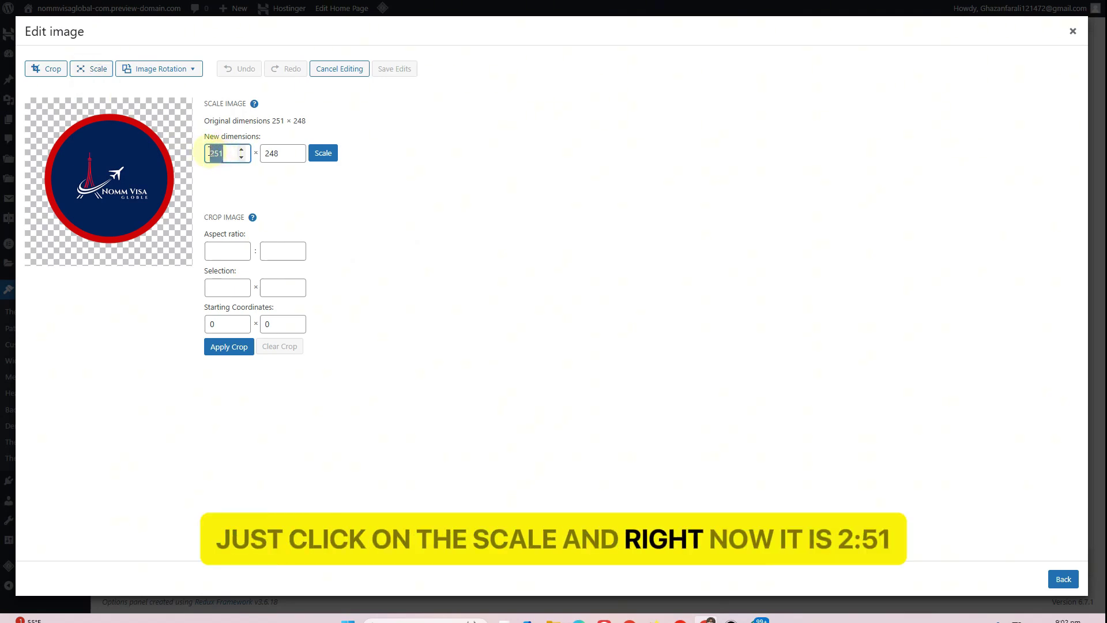
type("140")
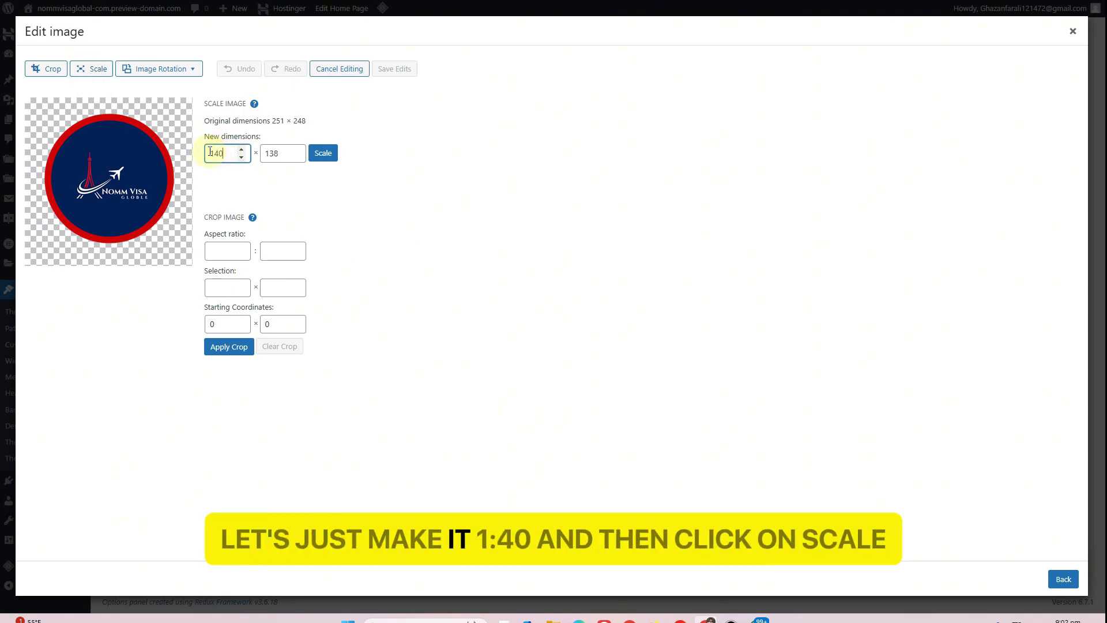
left_click(314, 152)
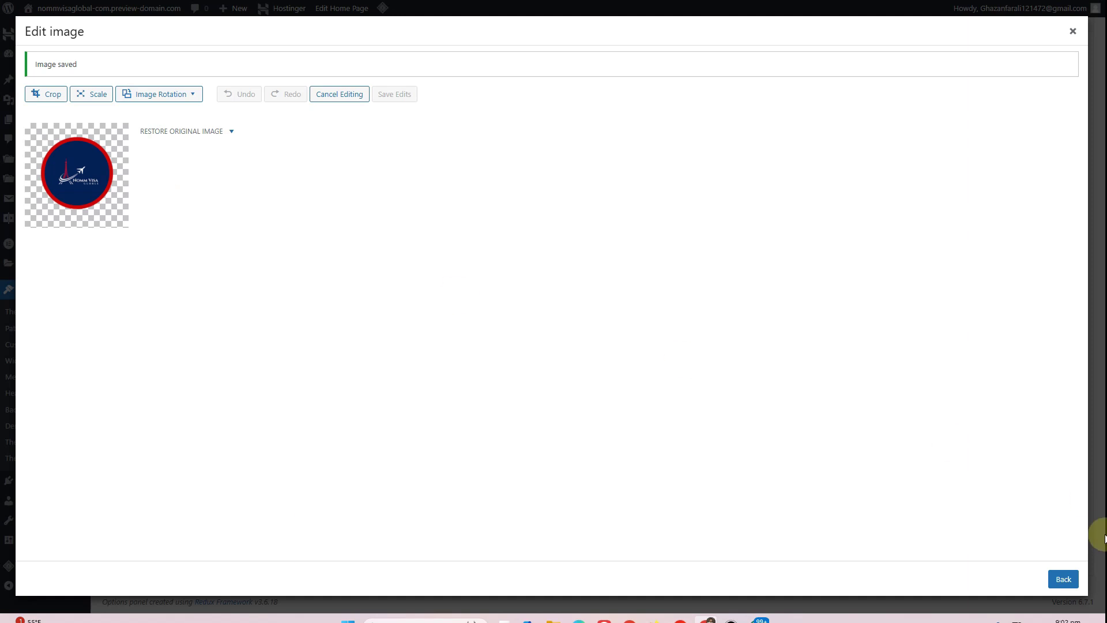
Crop the scaled logo to 140 × 133, save the edits, and use it as Logo One
left_click(55, 98)
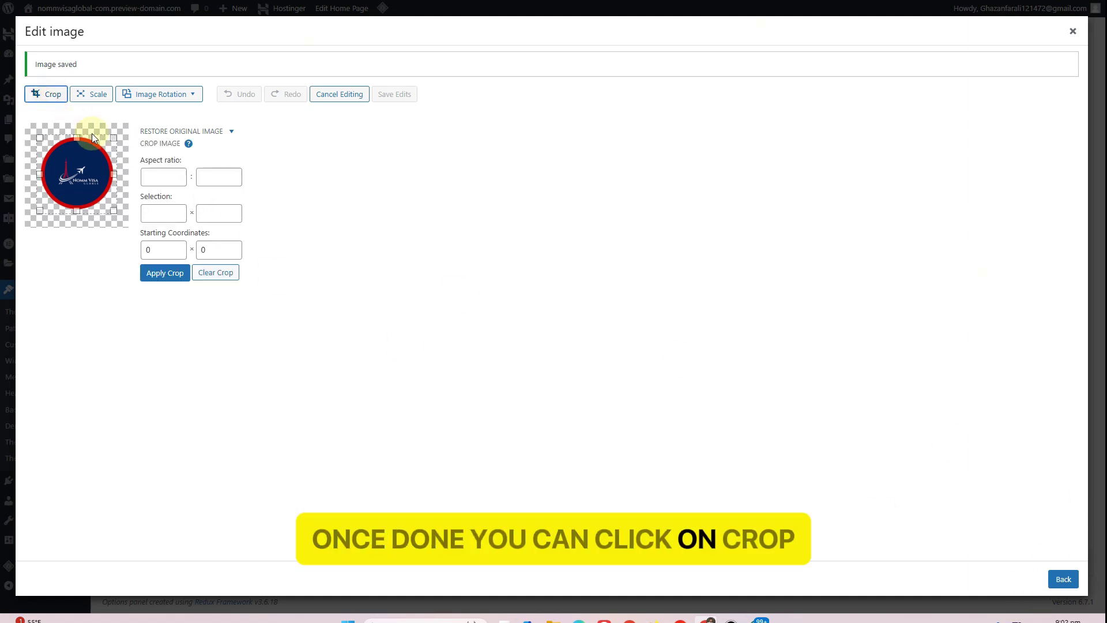
left_click_drag(81, 213, 79, 209)
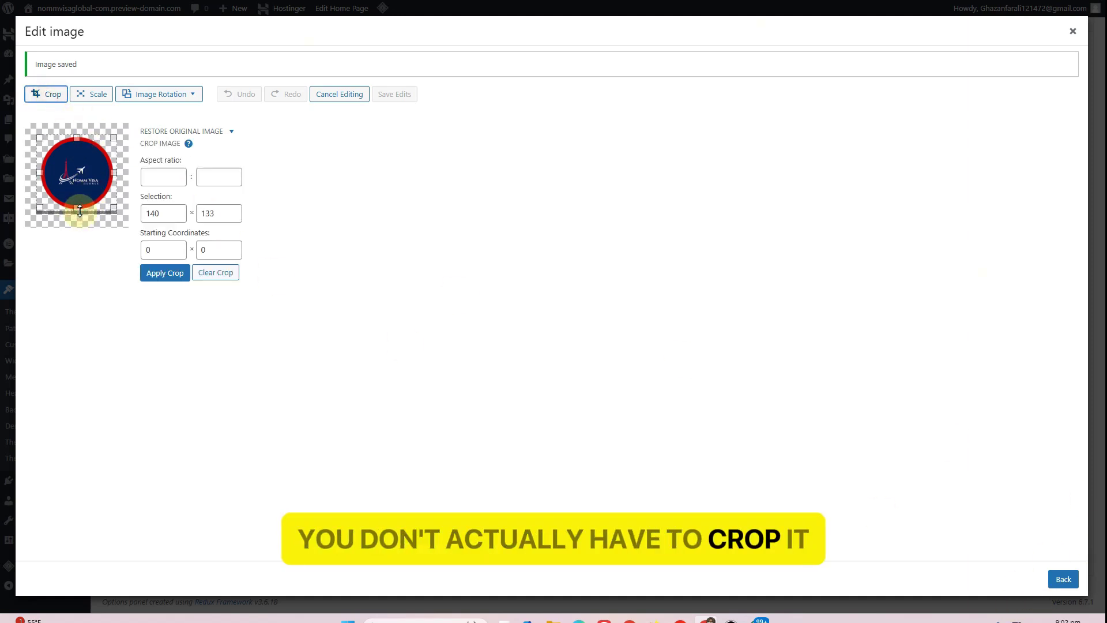
left_click(164, 275)
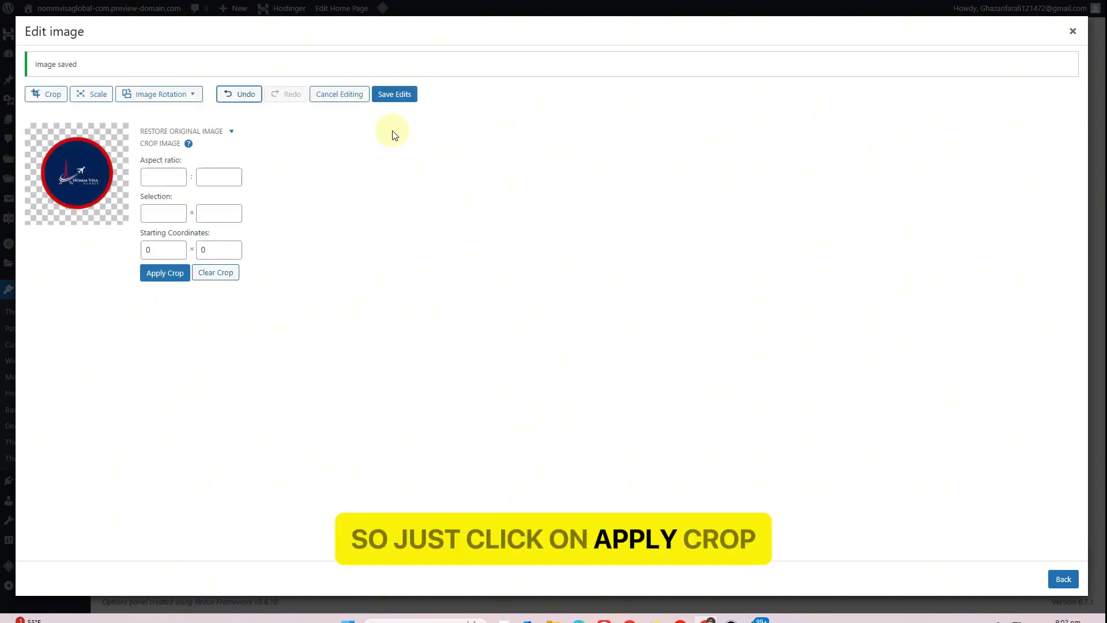
left_click(395, 95)
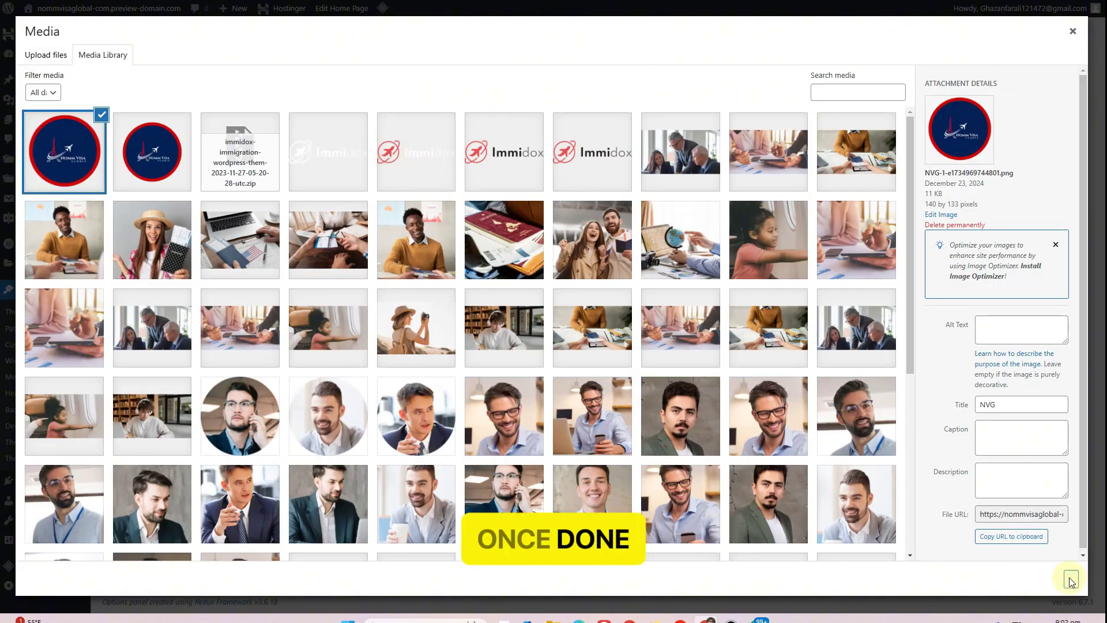
left_click(1071, 579)
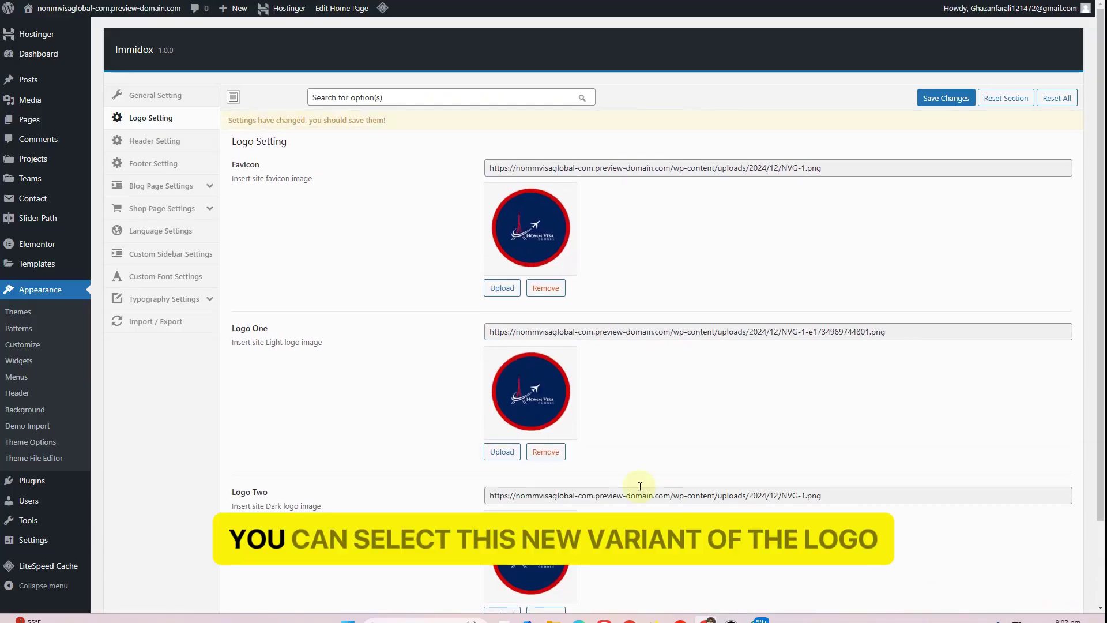
Confirm in the media library that the edited logo measures 140 × 133 pixels
left_click(501, 453)
left_click(84, 167)
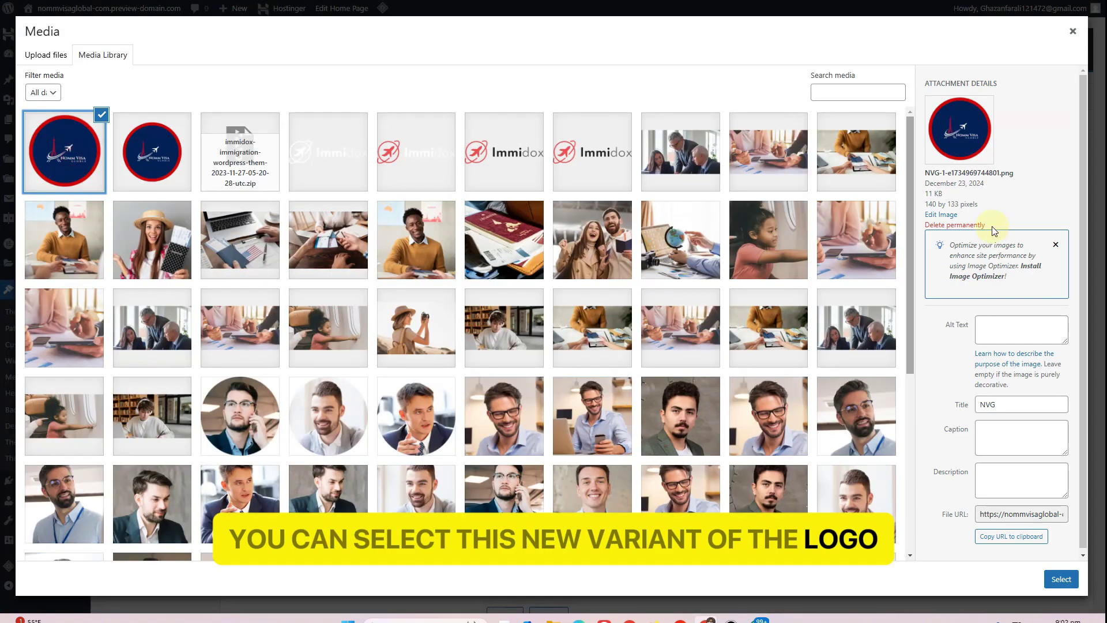
left_click_drag(925, 205, 985, 206)
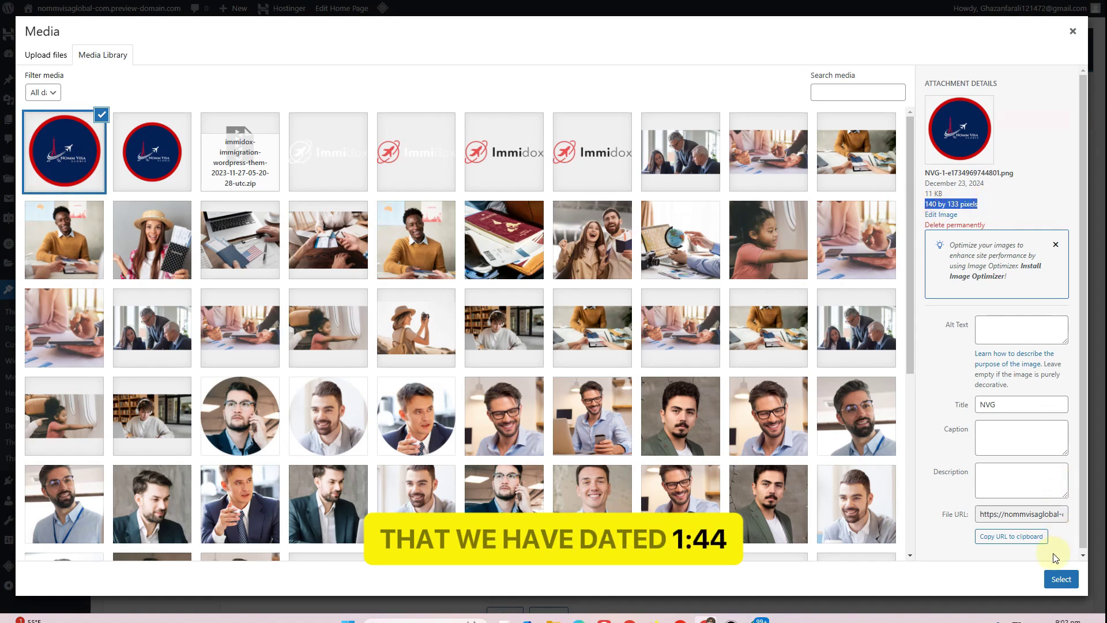
left_click(1061, 579)
Leave the favicon unchanged and save the logo settings
scroll(519, 346, "down", 1)
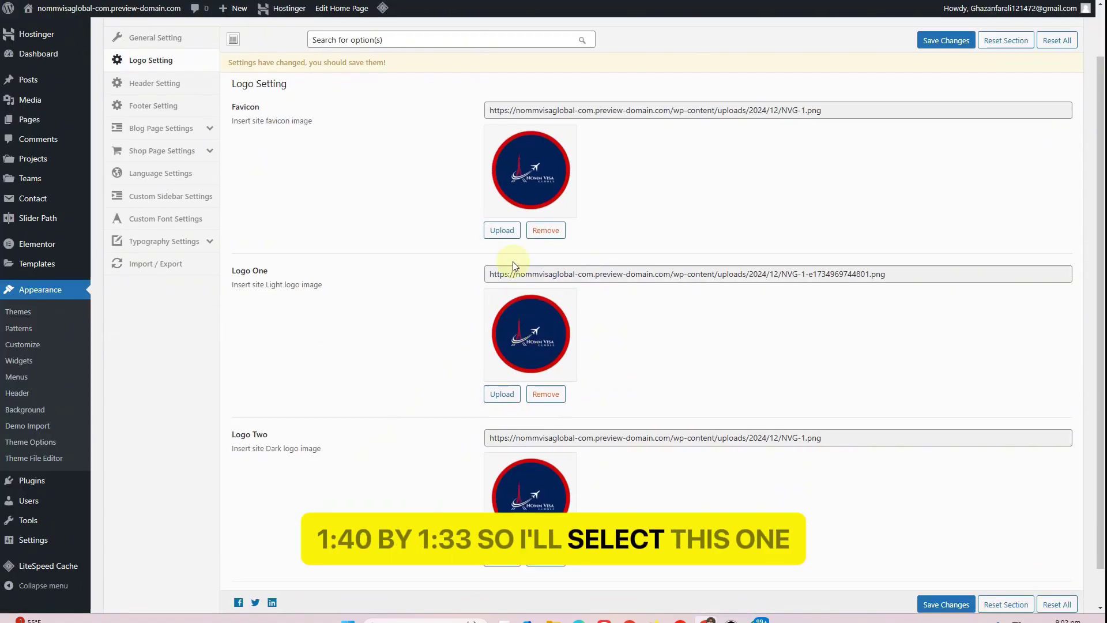
left_click(511, 234)
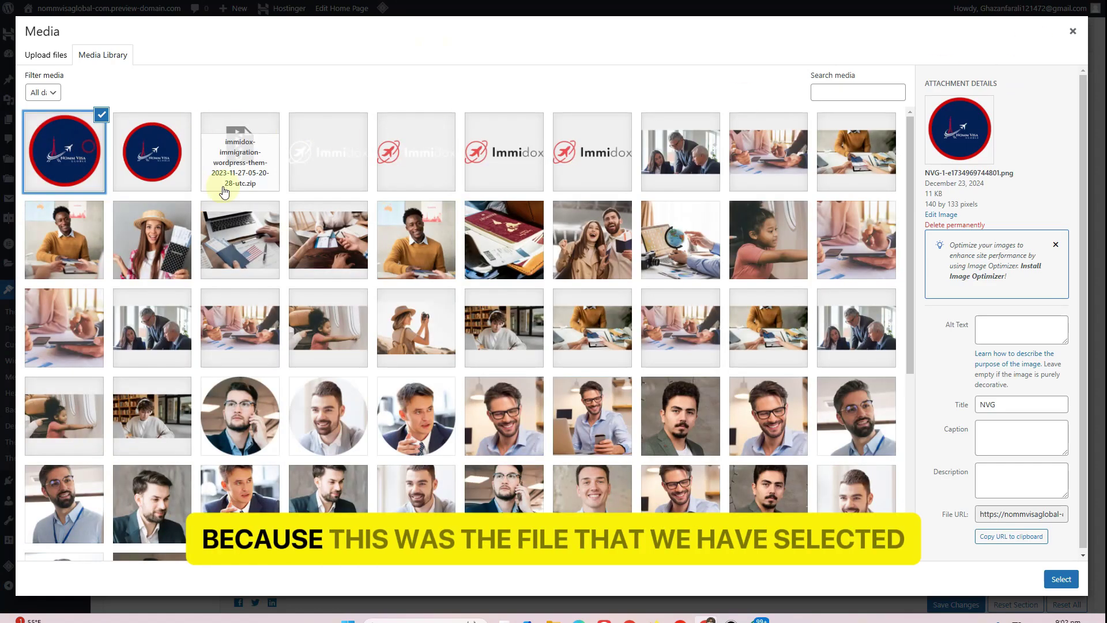
left_click(1073, 31)
scroll(979, 346, "down", 1)
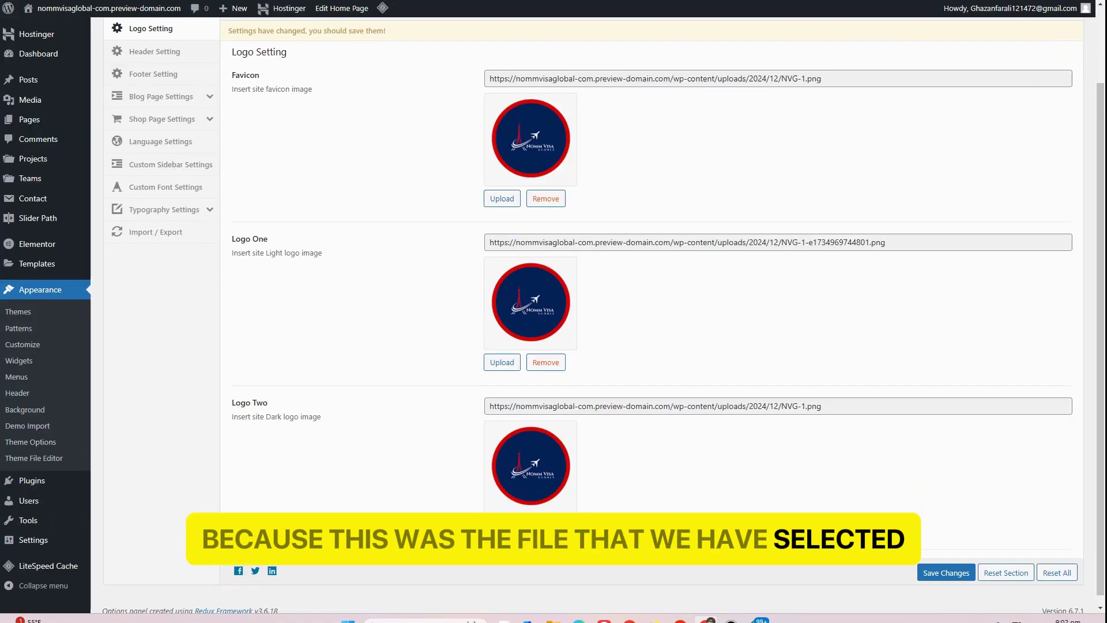
left_click(936, 565)
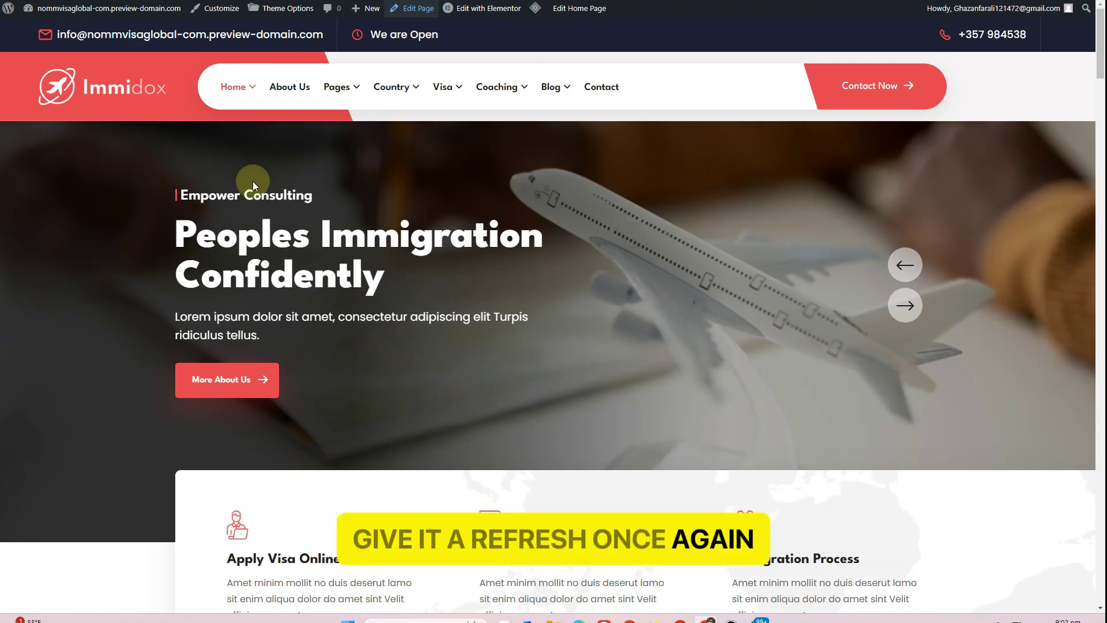
Reload the site to see the new logo, then edit Home Page One down to Immigro Header Settings
key("F5")
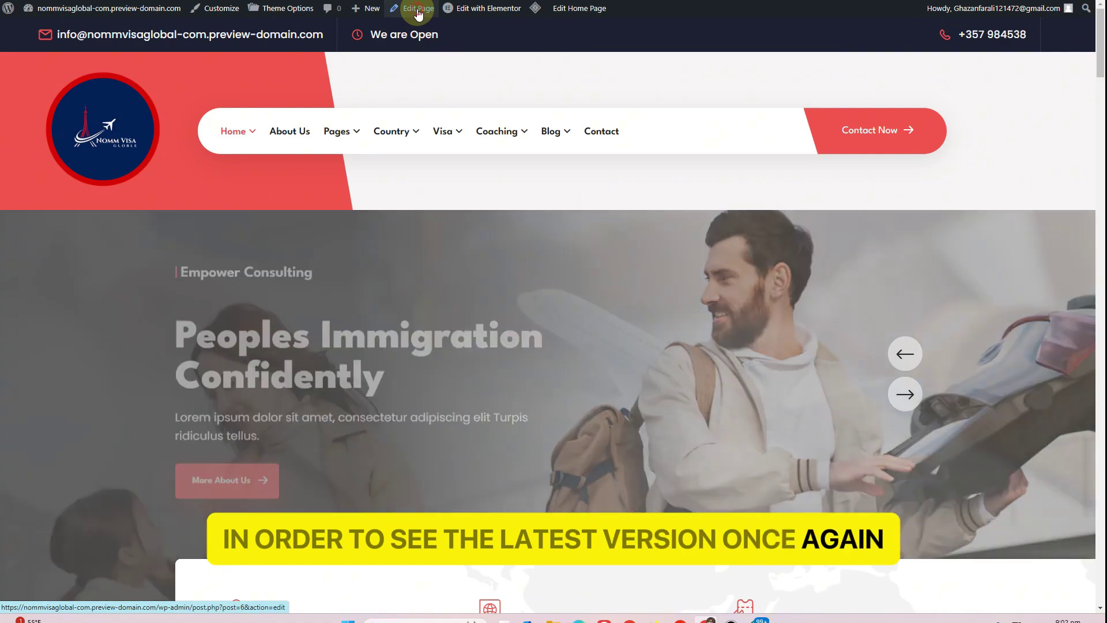
left_click(418, 15, "ctrl")
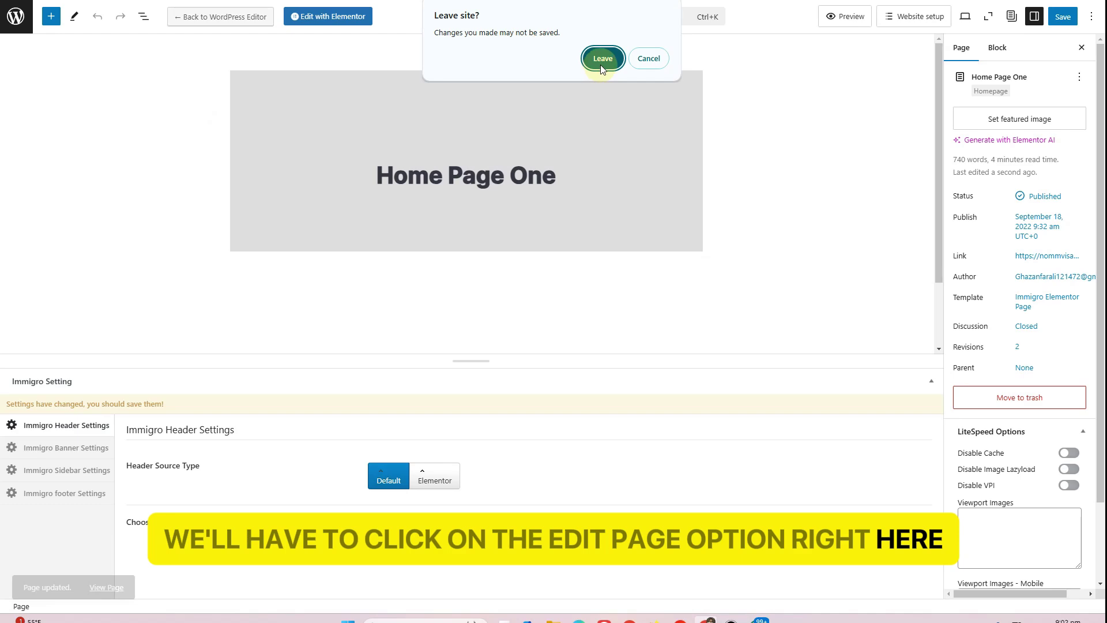
left_click(601, 59)
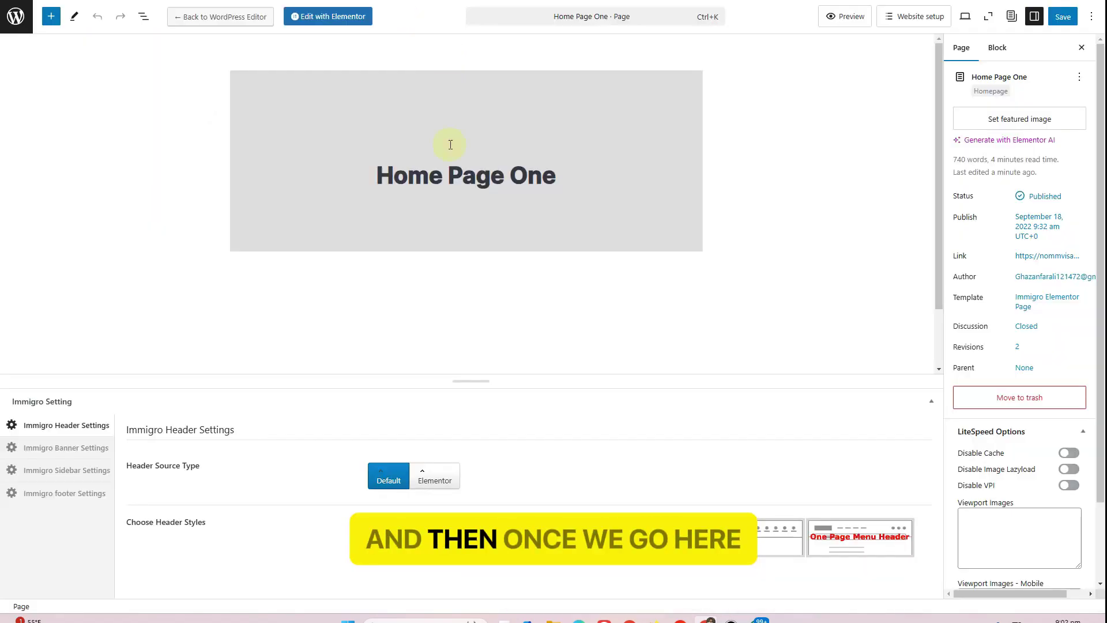
scroll(267, 332, "down", 2)
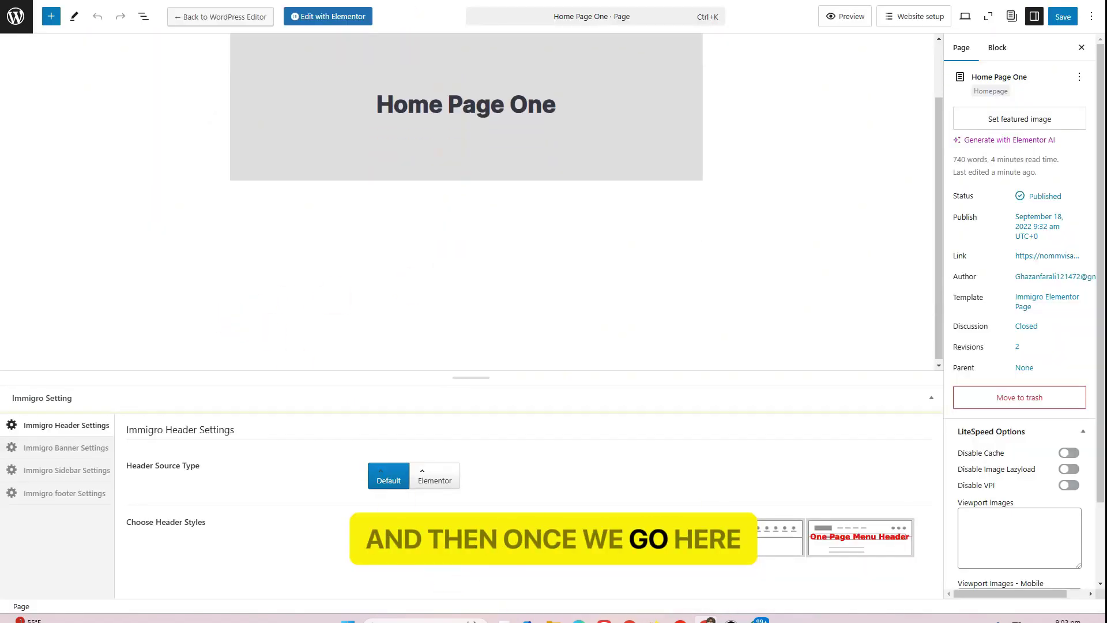
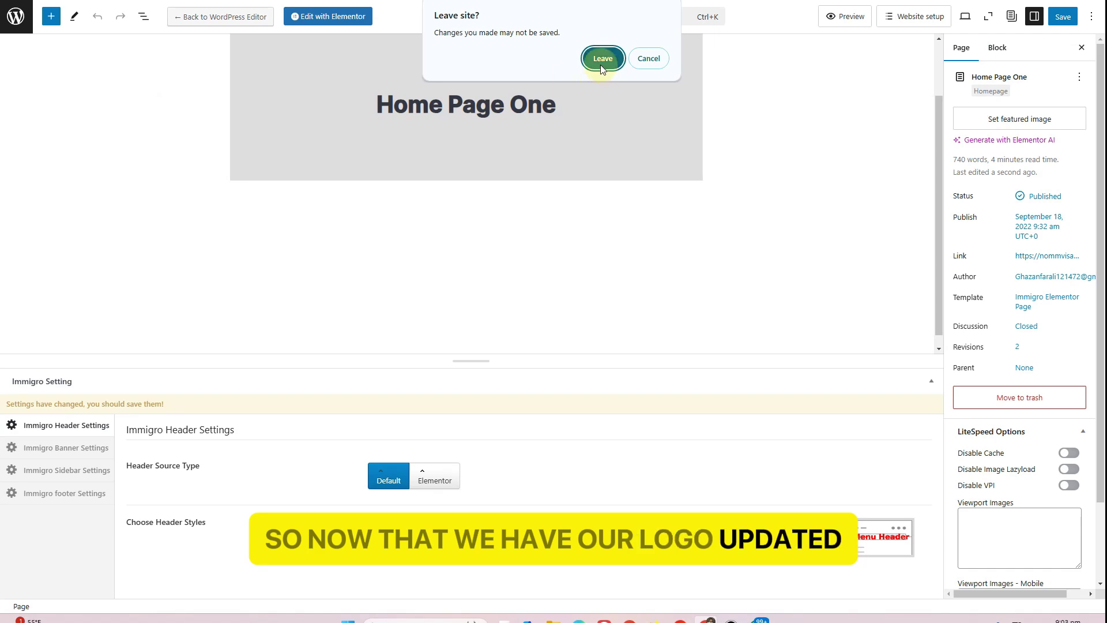
Leave the Home Page One editor and reload the live homepage to see the new logo
left_click(602, 59)
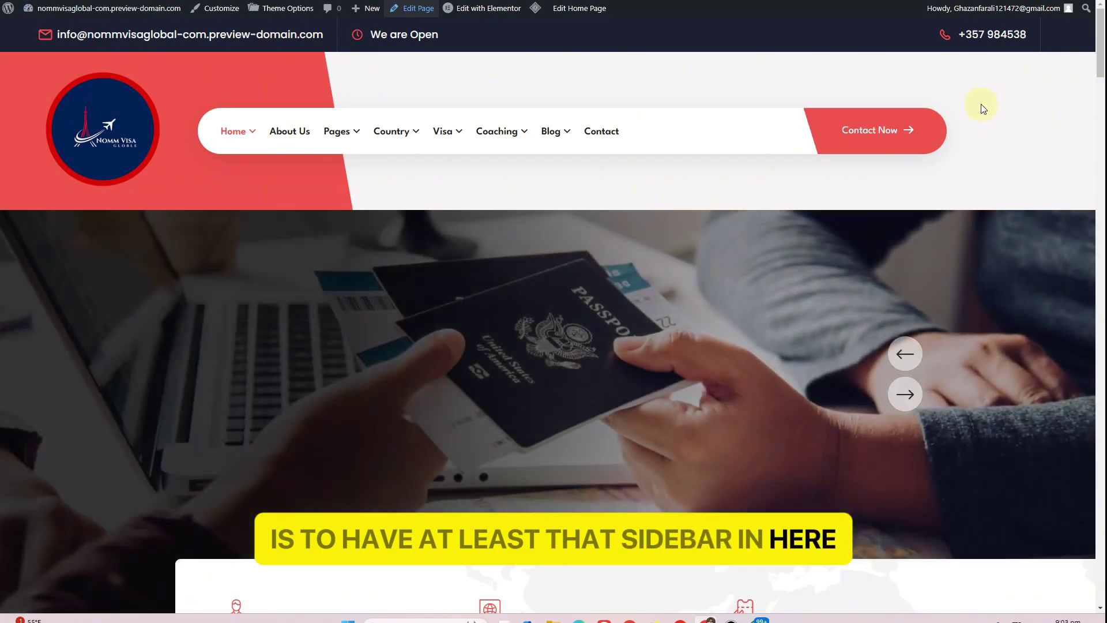
key("F5")
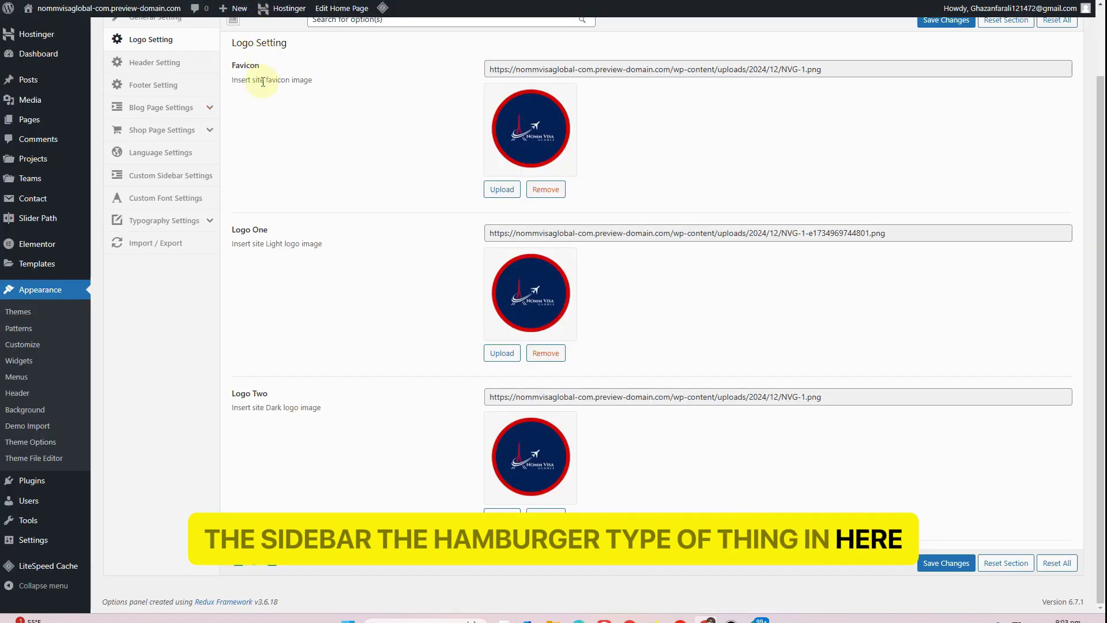
Switch Search Show to On in the theme's Header Setting, save, and return to the homepage
scroll(263, 81, "up", 2)
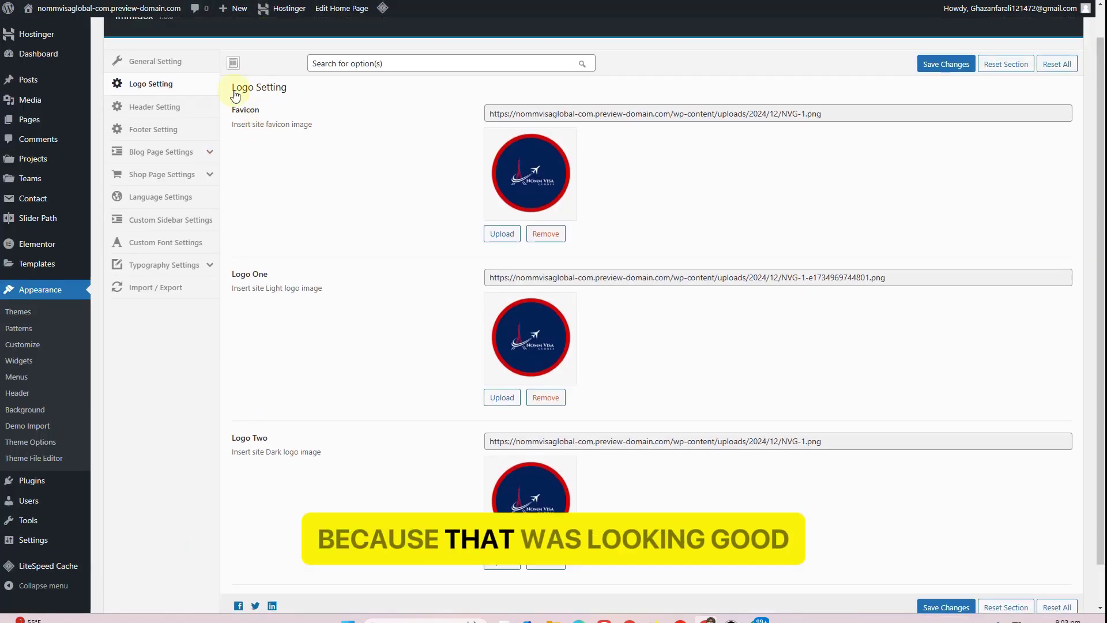
left_click(138, 140)
scroll(411, 201, "down", 18)
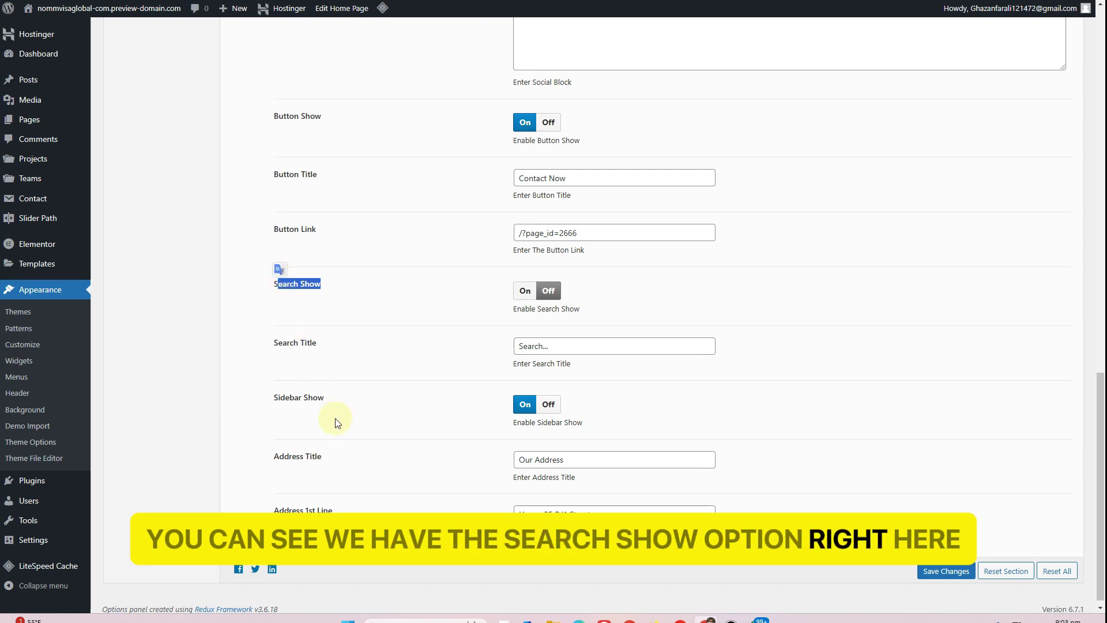
left_click_drag(325, 397, 277, 399)
left_click(525, 291)
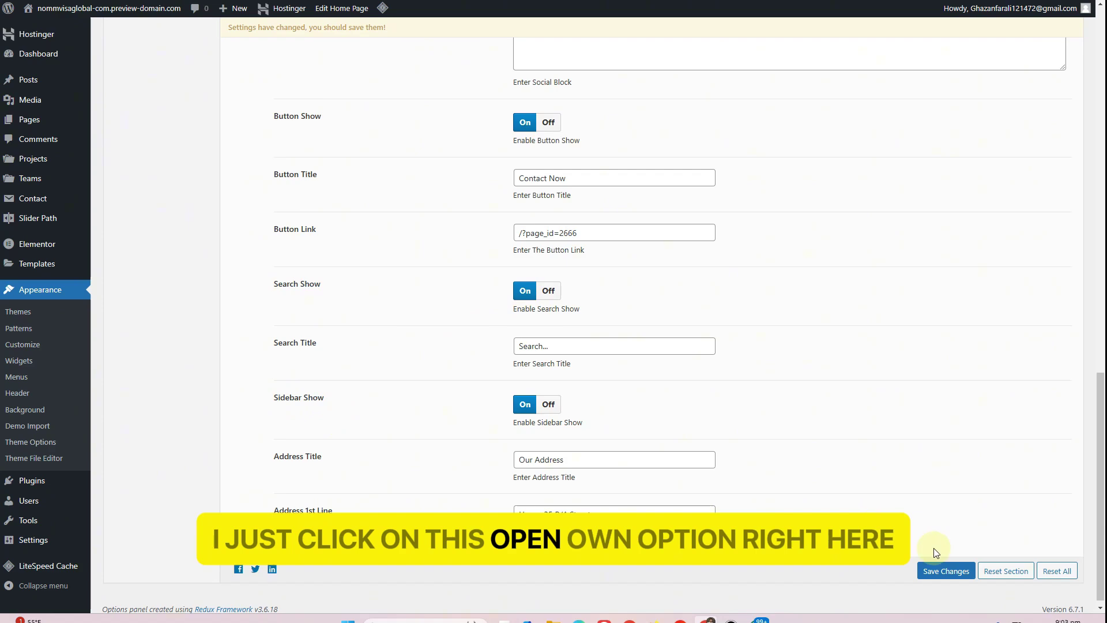
left_click(945, 571)
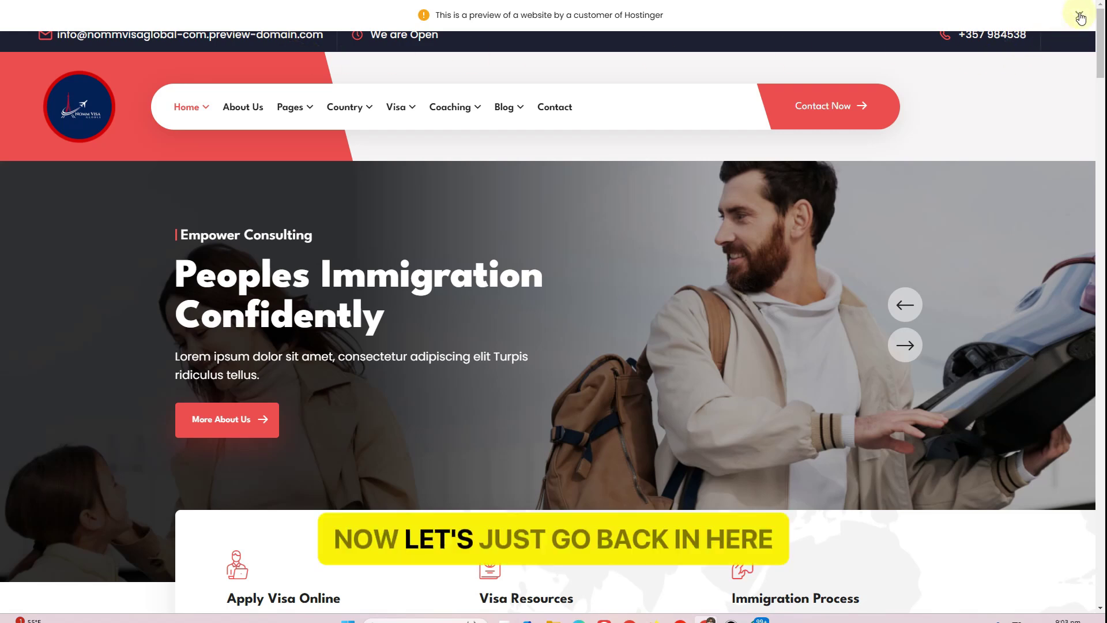
left_click(416, 9)
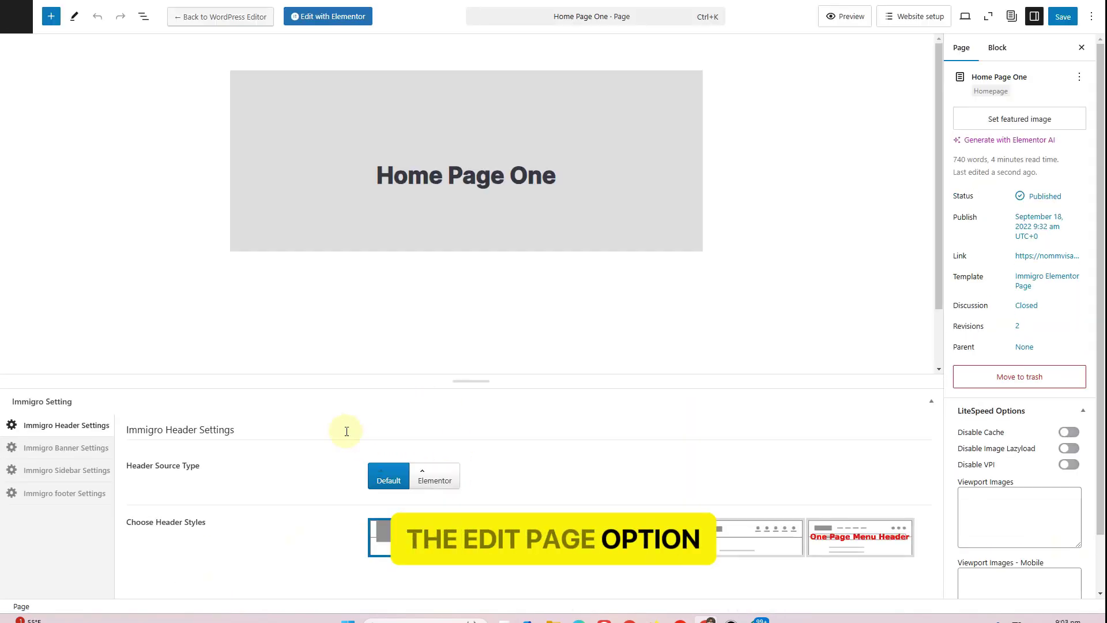
Pick a new header style for Home Page One, update it, and try the live header search
left_click(421, 537)
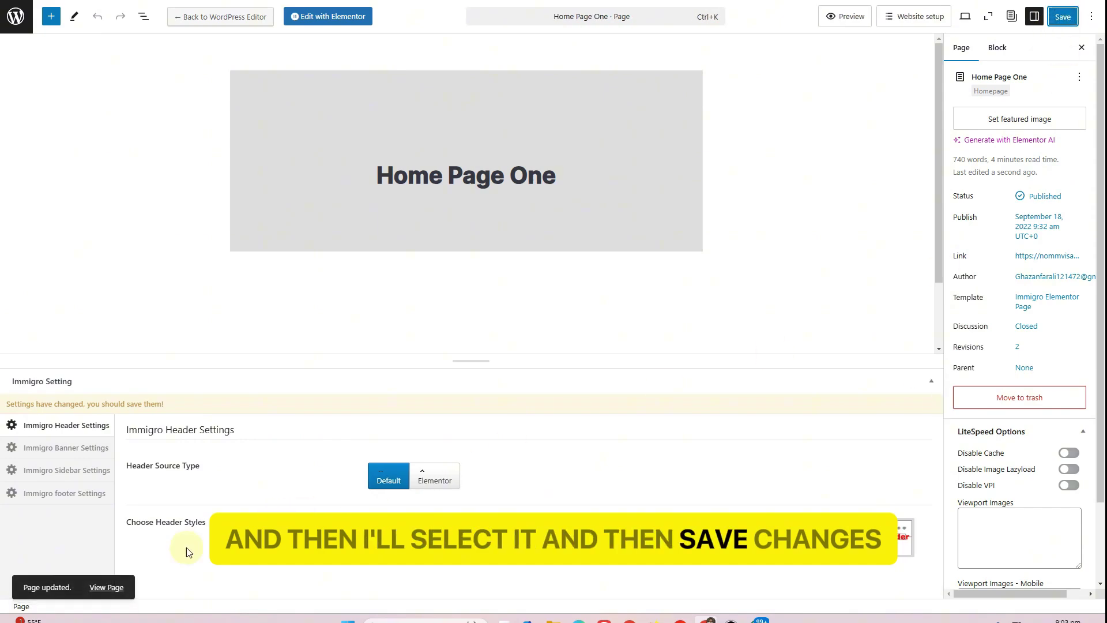
left_click(116, 583)
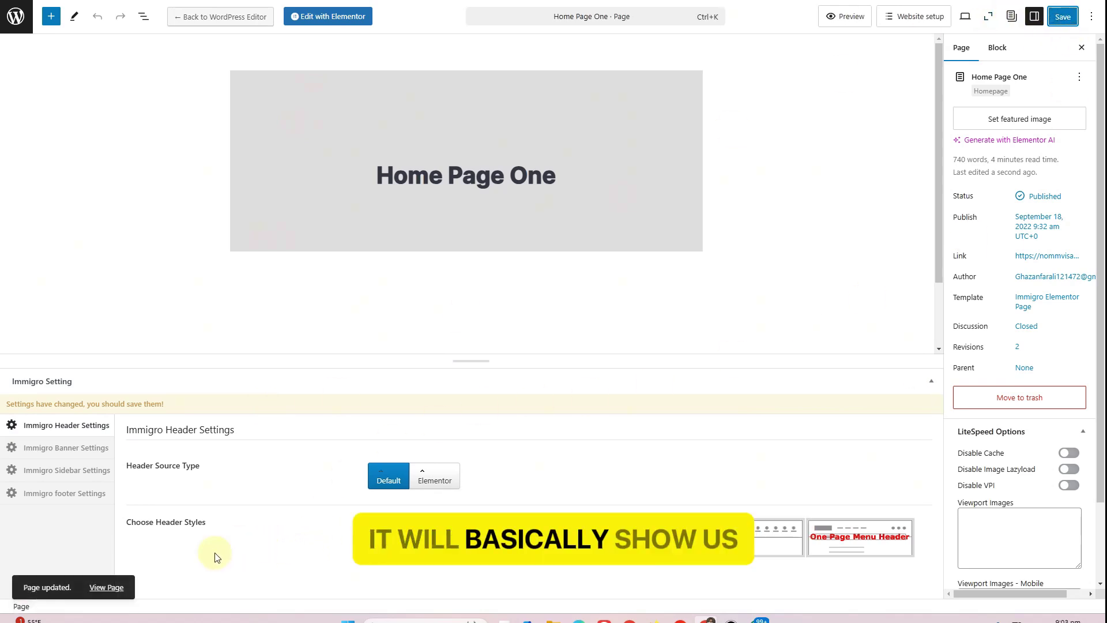
left_click(112, 587)
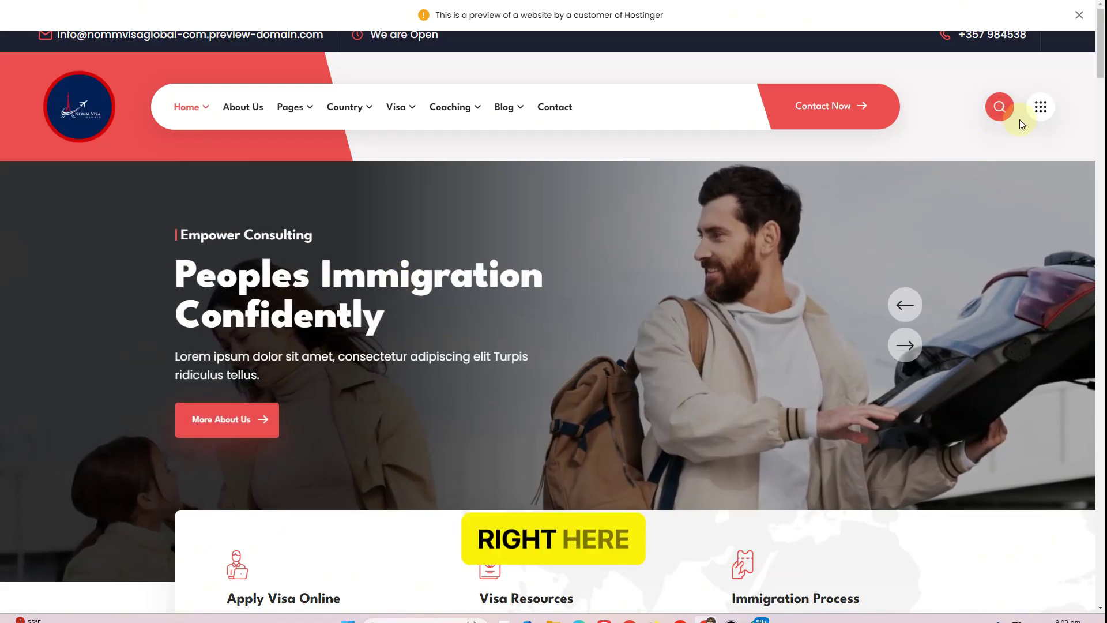
left_click(1018, 118)
left_click(1048, 53)
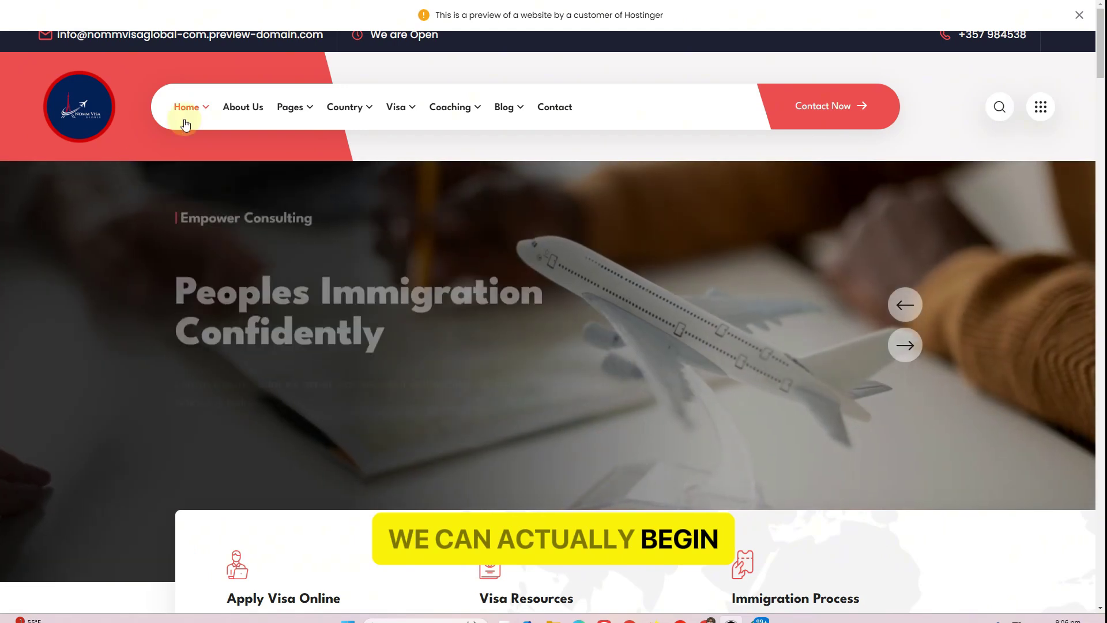
mouse_move(201, 112)
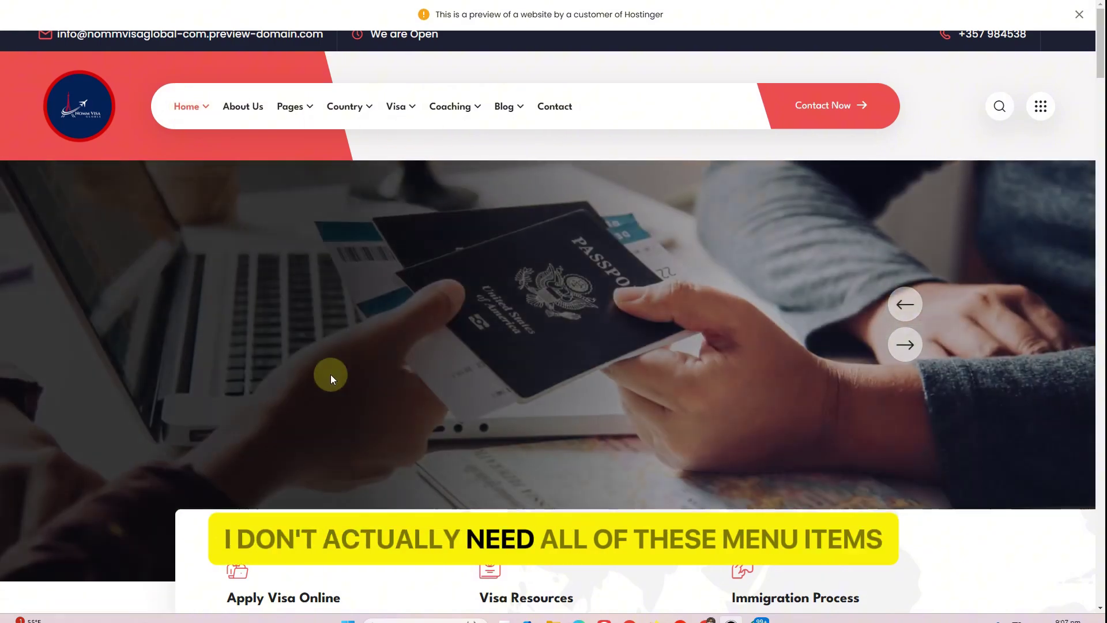
scroll(325, 375, "down", 5)
scroll(325, 375, "down", 12)
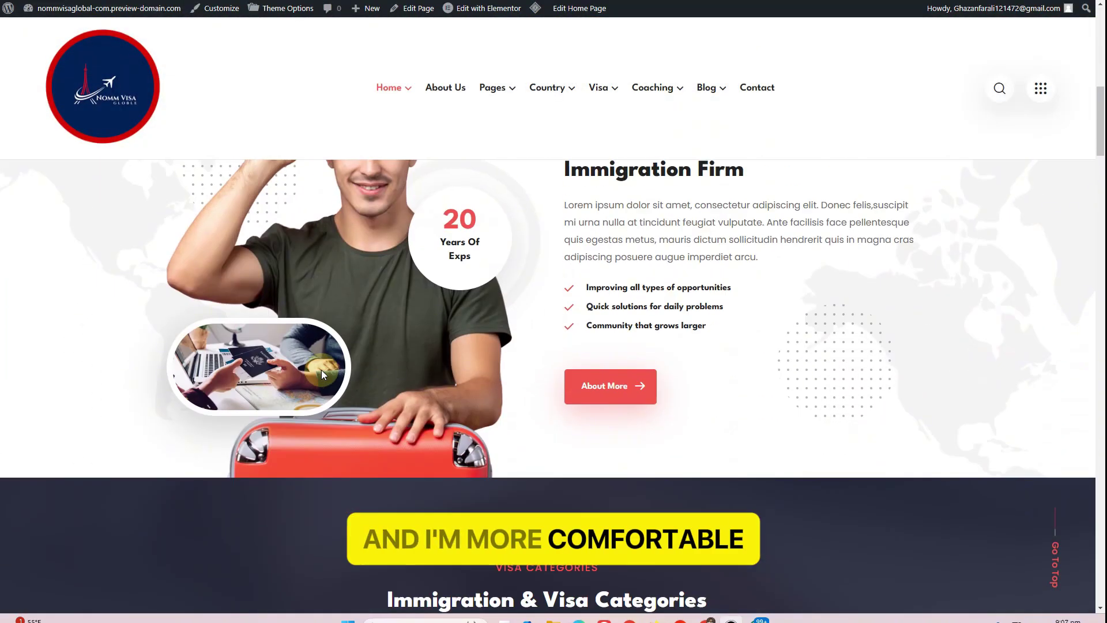
scroll(420, 240, "down", 3)
scroll(444, 305, "down", 7)
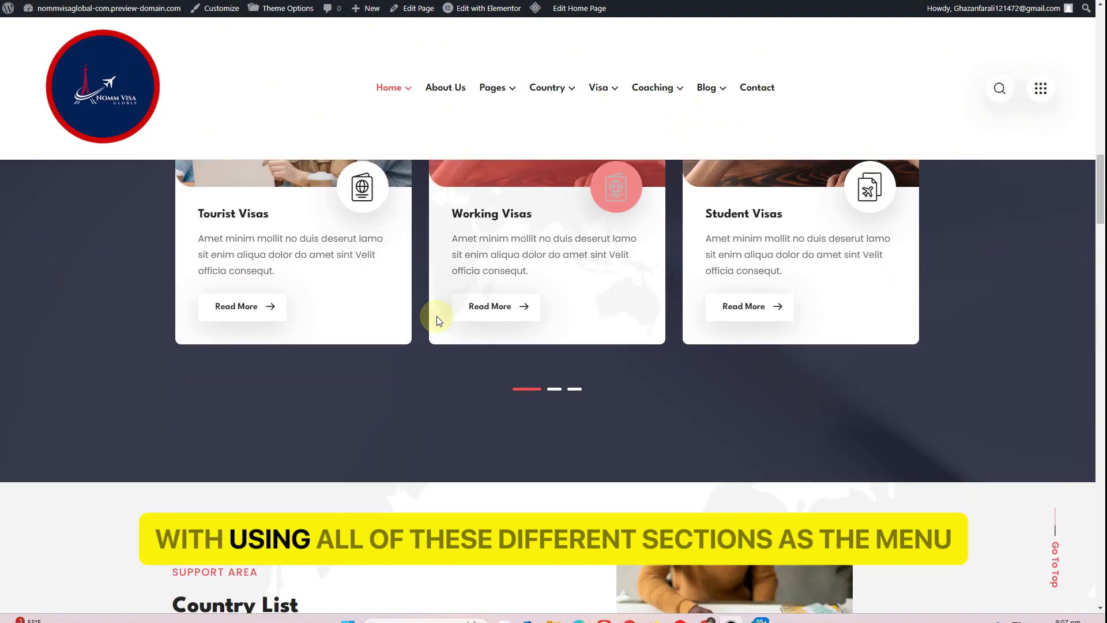
scroll(435, 317, "down", 15)
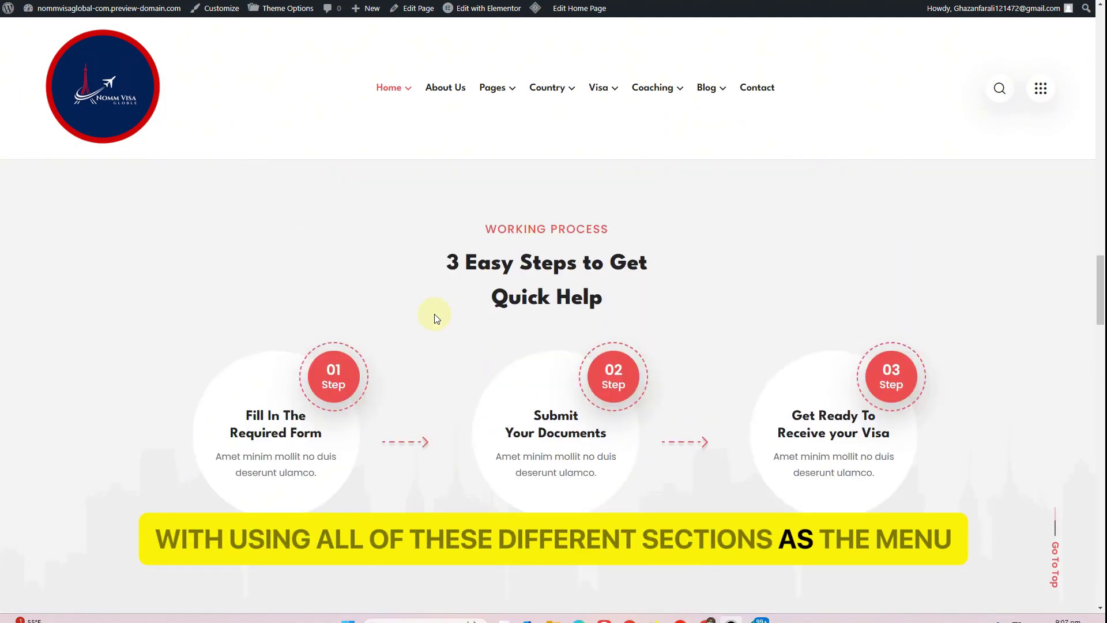
scroll(433, 311, "up", 20)
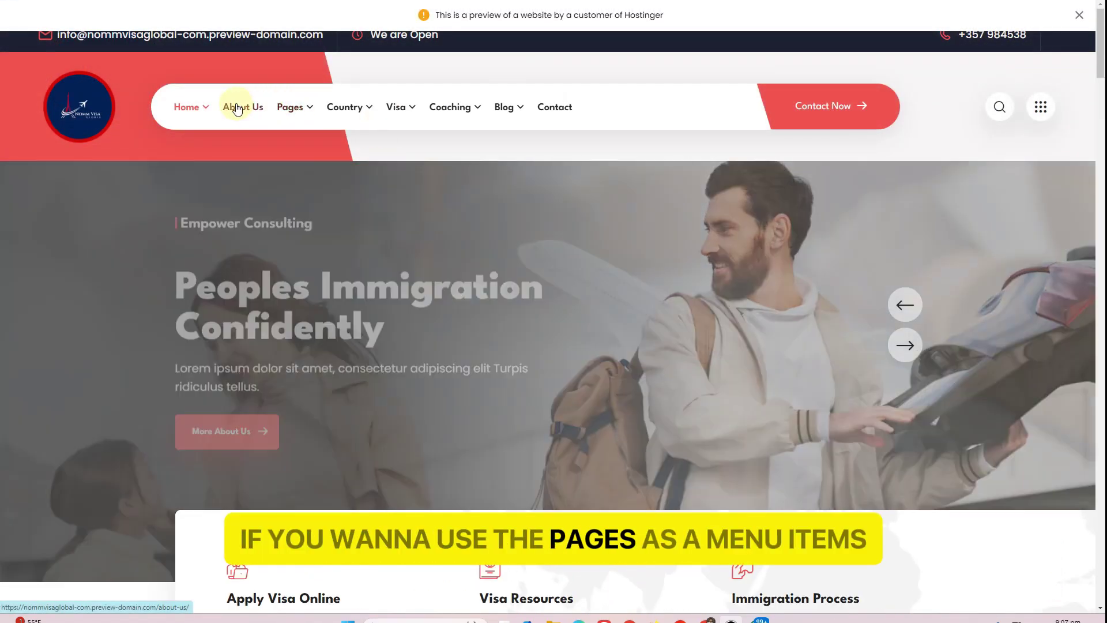
mouse_move(295, 107)
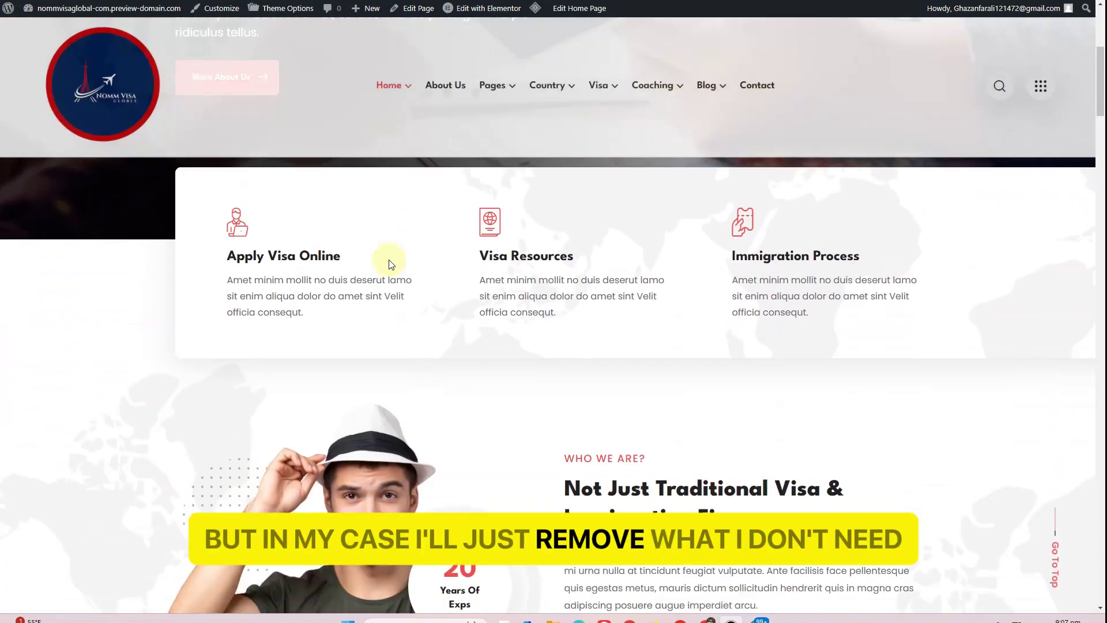
scroll(389, 259, "down", 2)
scroll(388, 259, "up", 3)
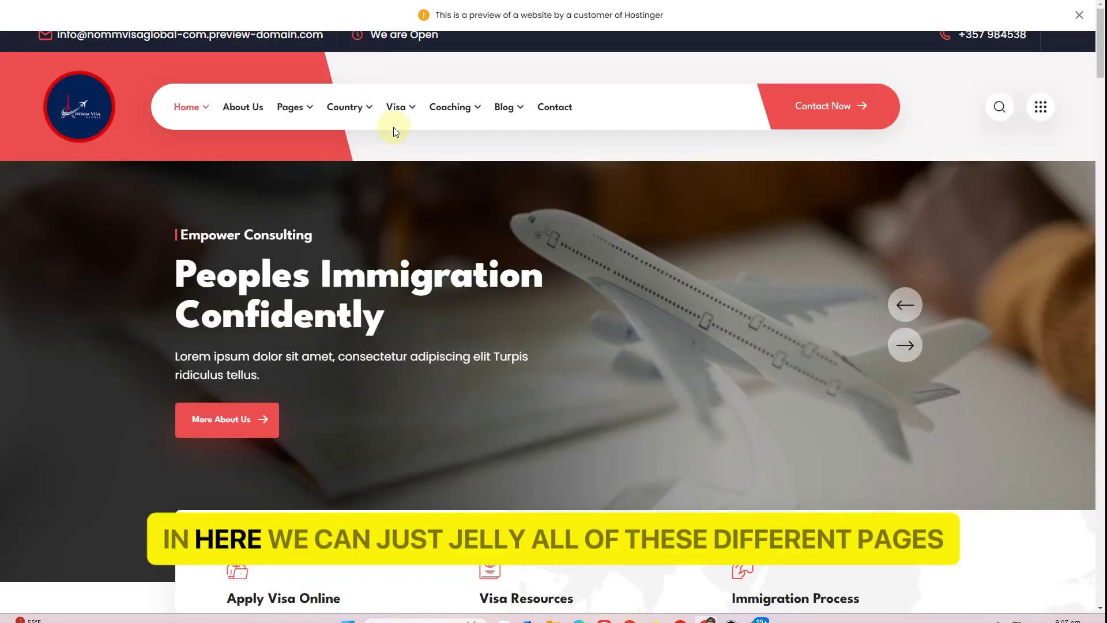
mouse_move(514, 115)
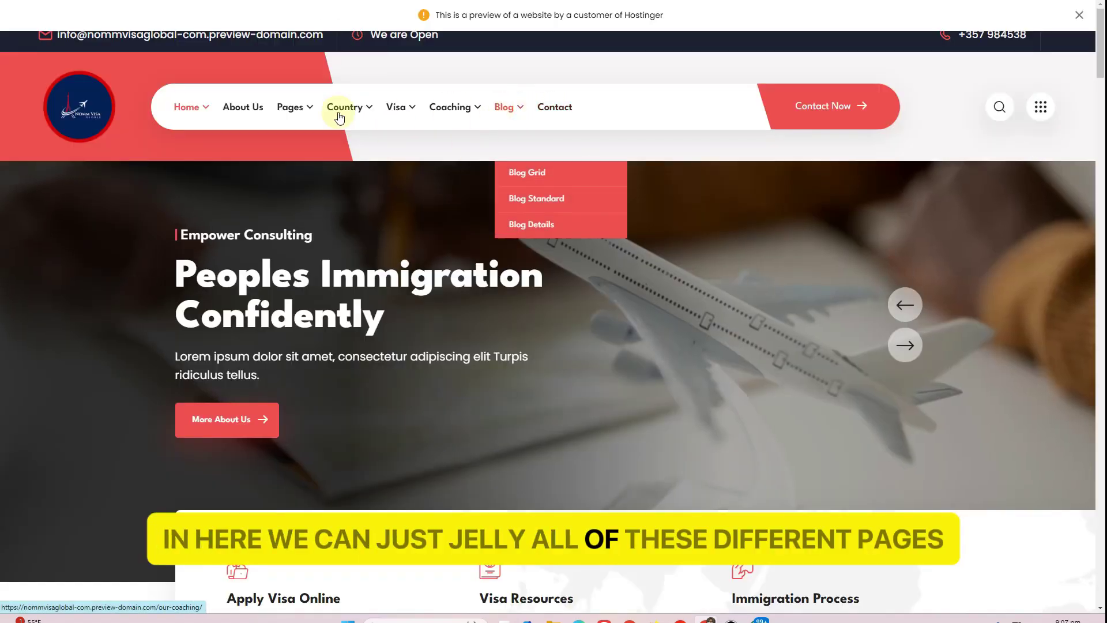
mouse_move(188, 111)
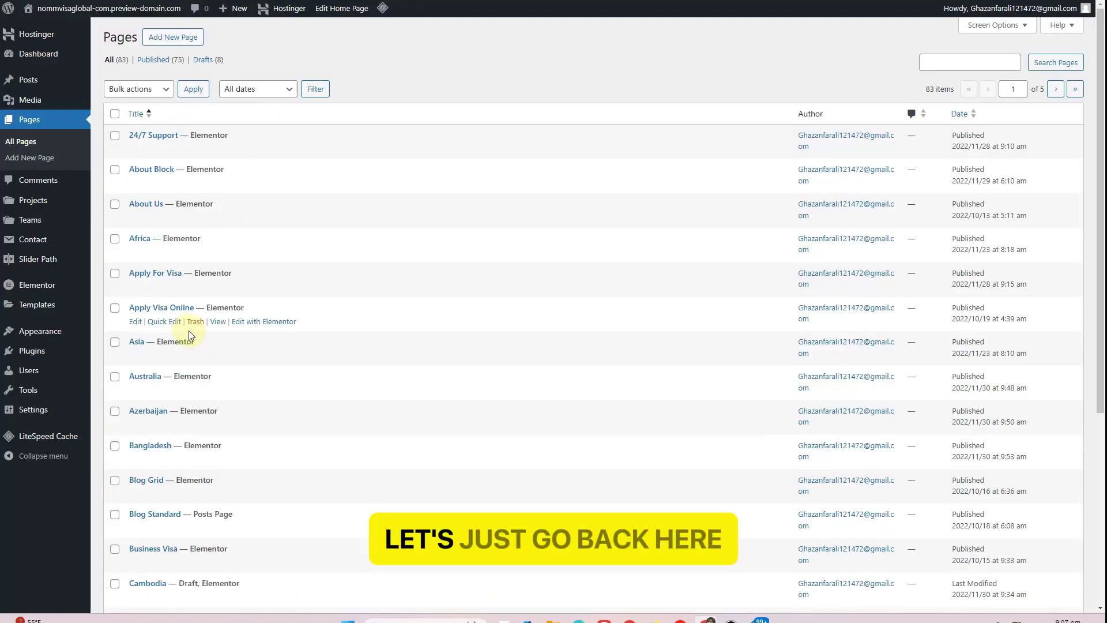
Set the Pages list Screen Options to show 100 items per page
scroll(189, 330, "down", 5)
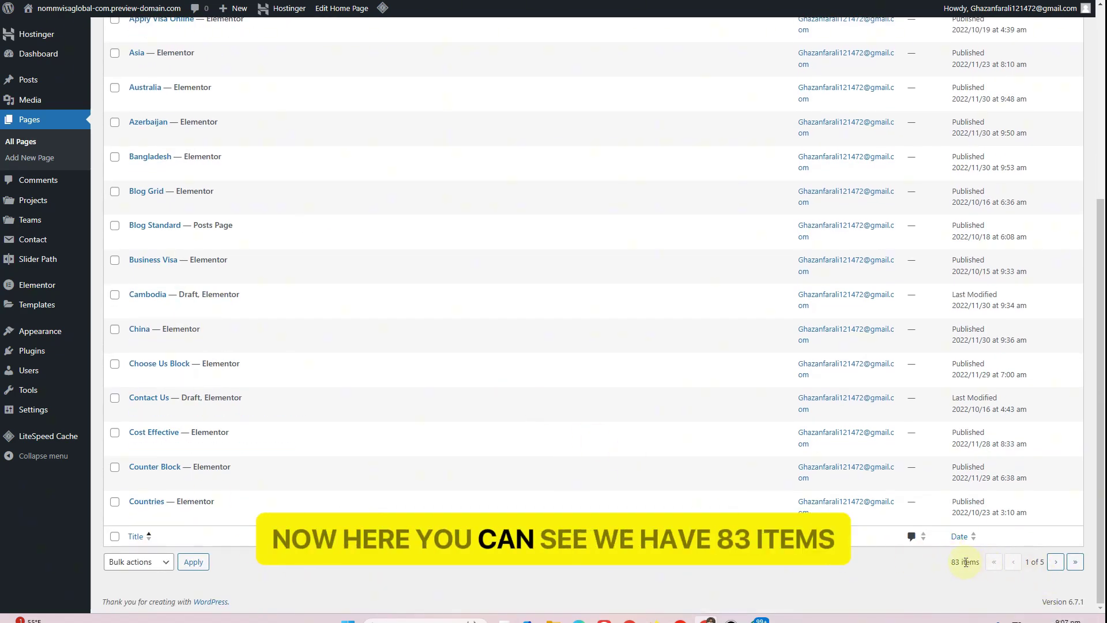
scroll(953, 98, "up", 5)
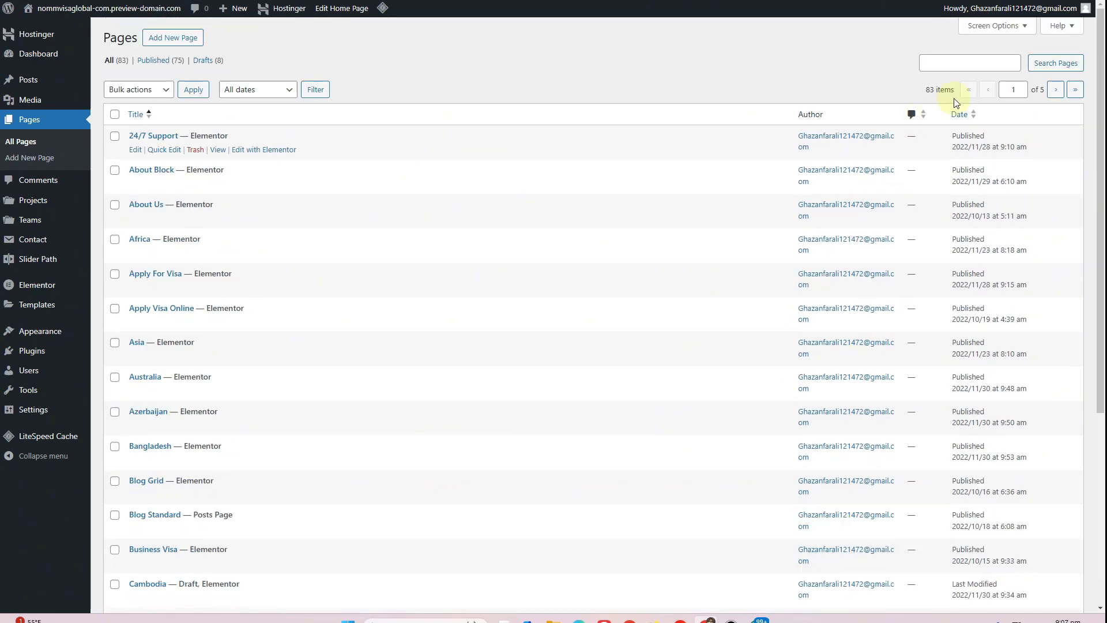
left_click(996, 26)
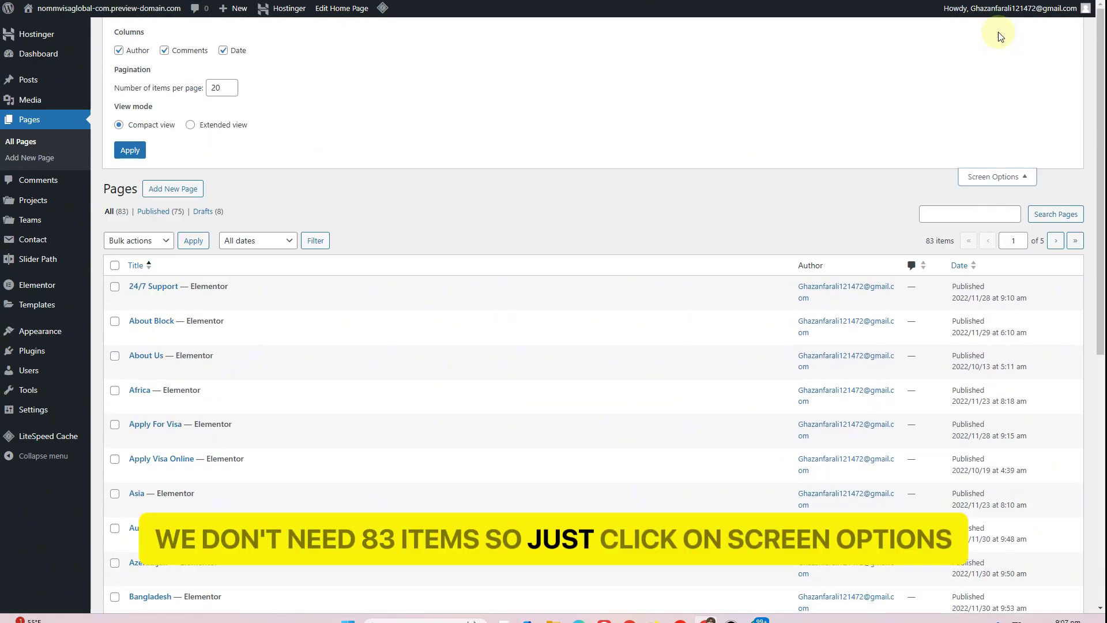
double_click(215, 87)
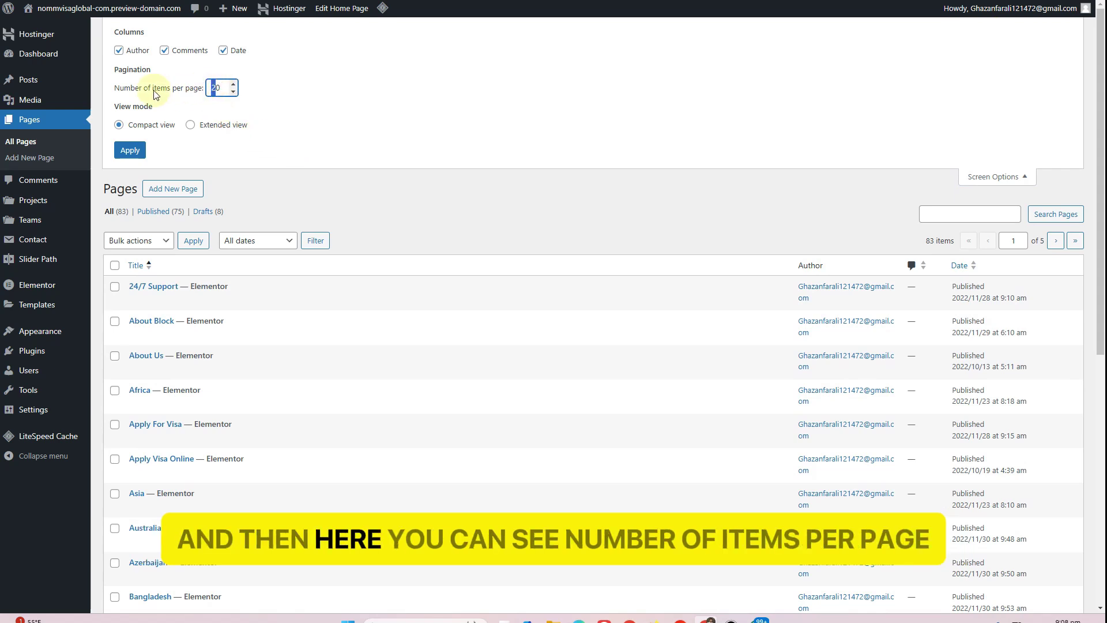
type("1")
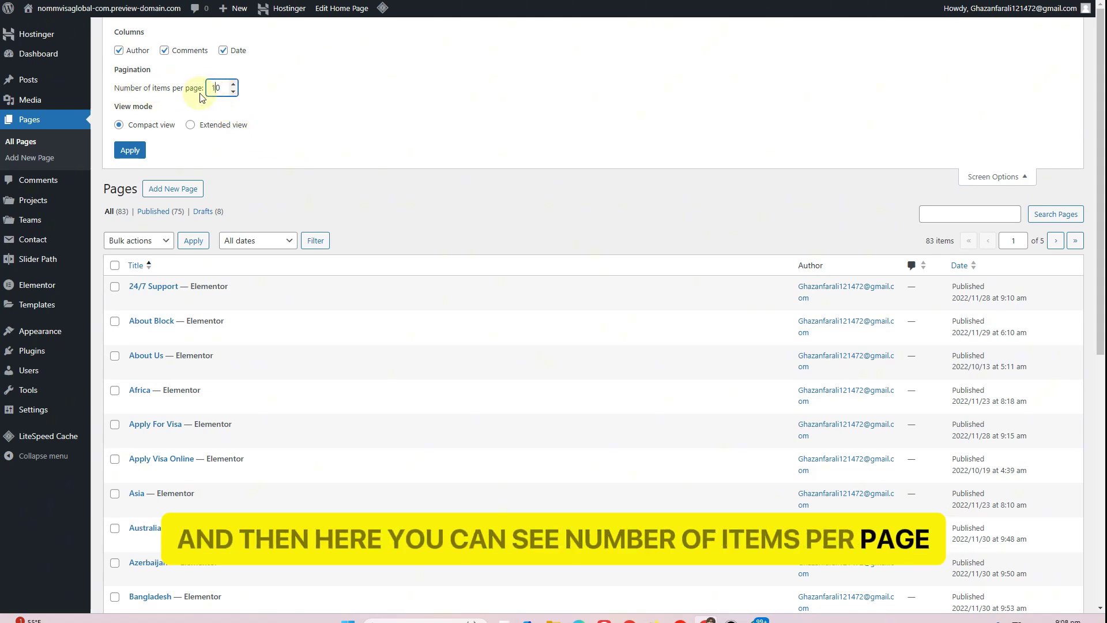
type("0")
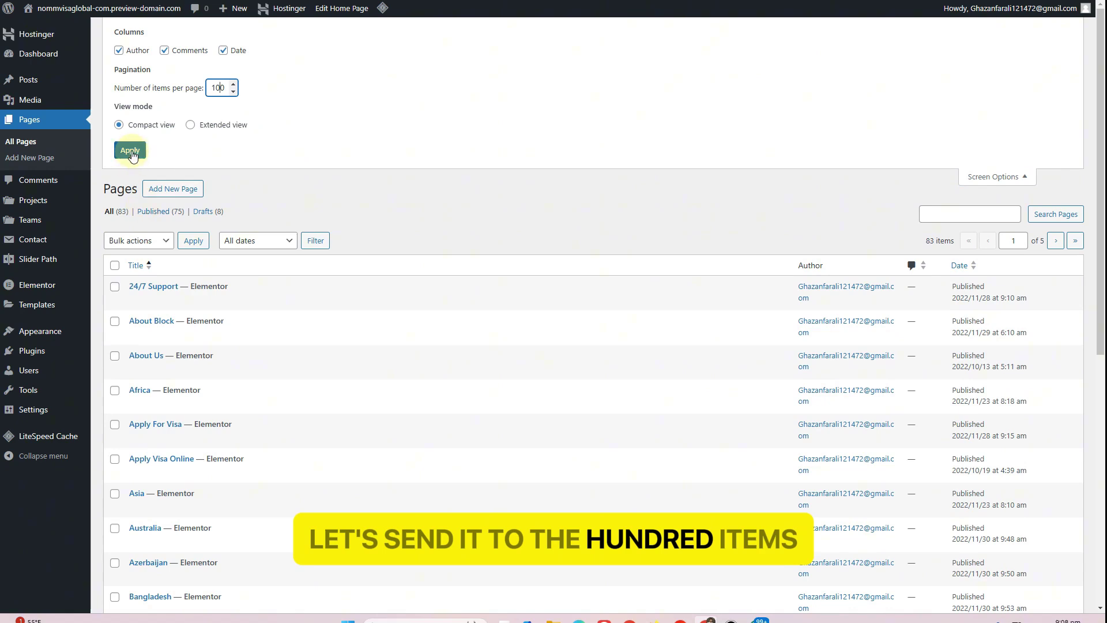
left_click(130, 151)
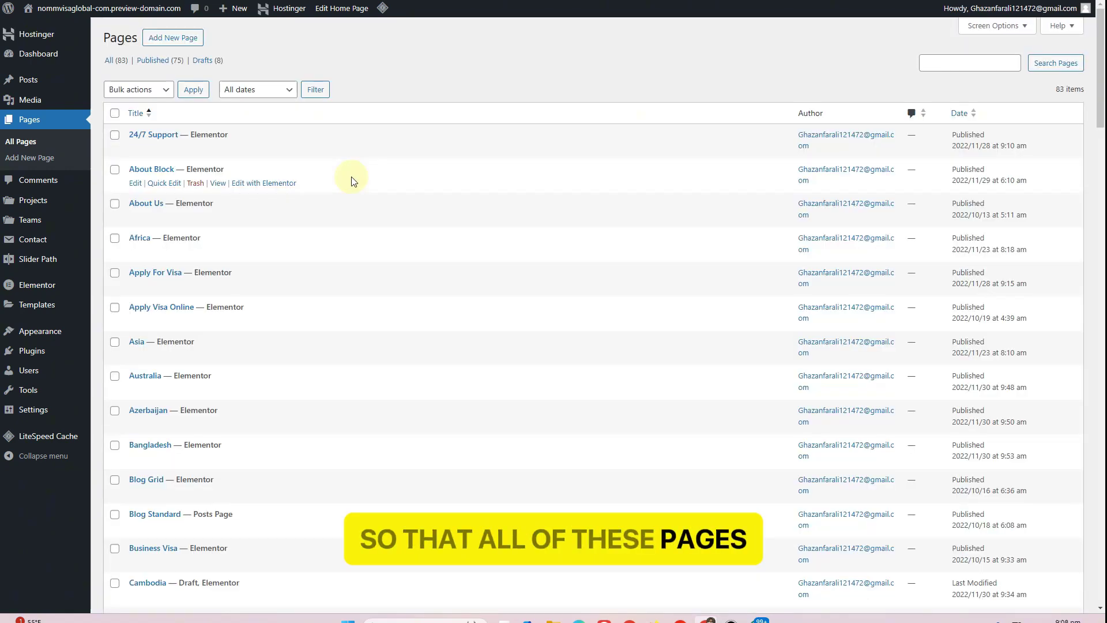
Tick Home Page Two, Three and Four in the All Pages list
scroll(351, 179, "down", 6)
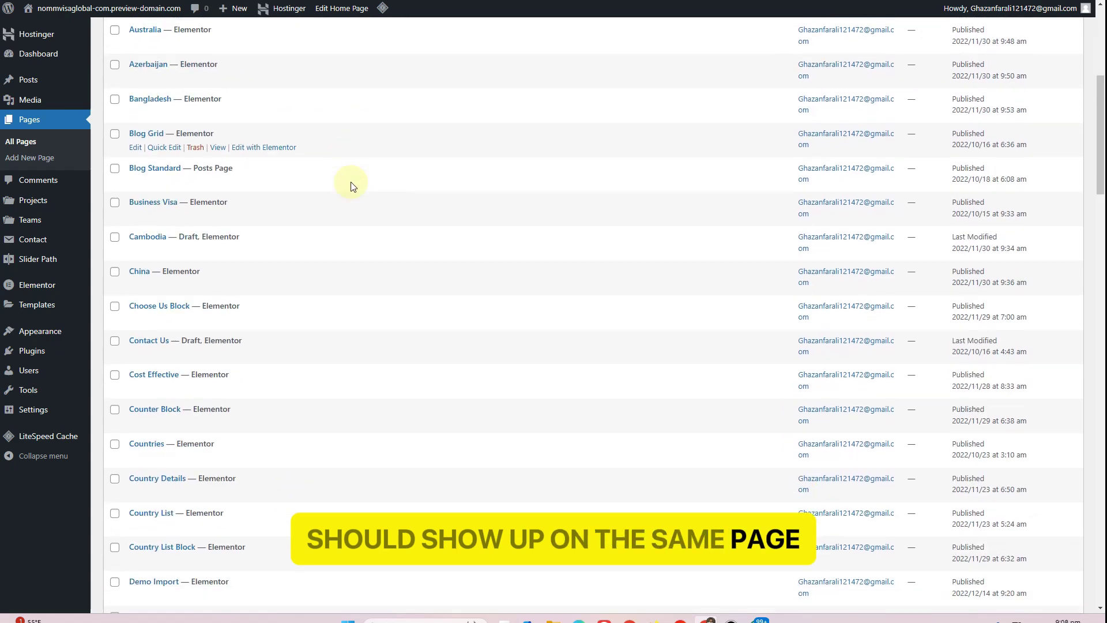
scroll(353, 186, "down", 16)
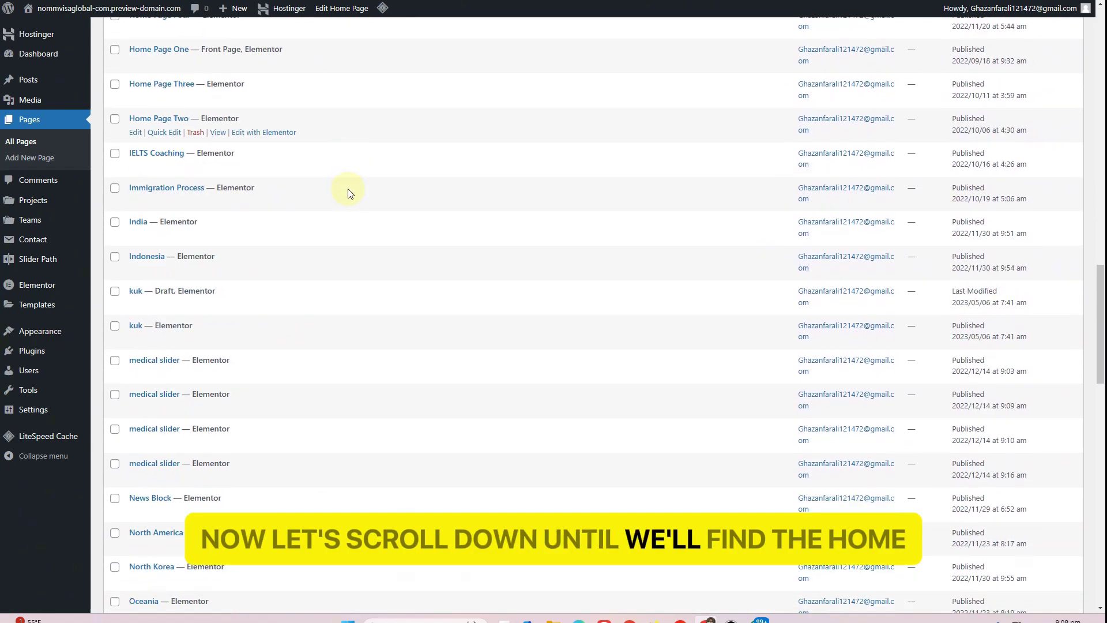
scroll(349, 193, "down", 9)
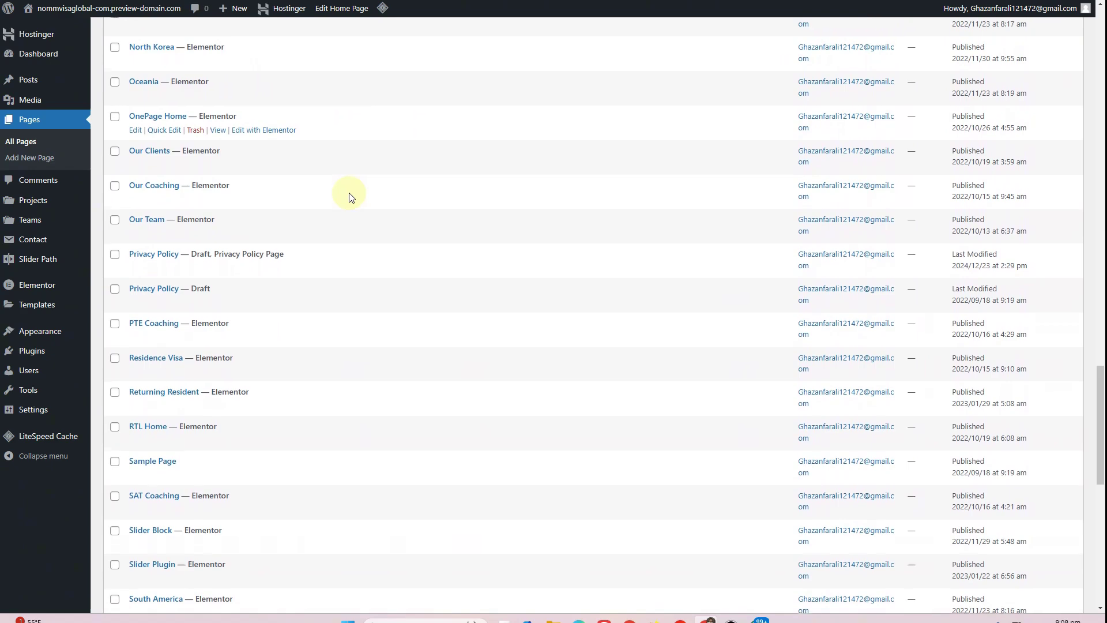
scroll(352, 197, "down", 10)
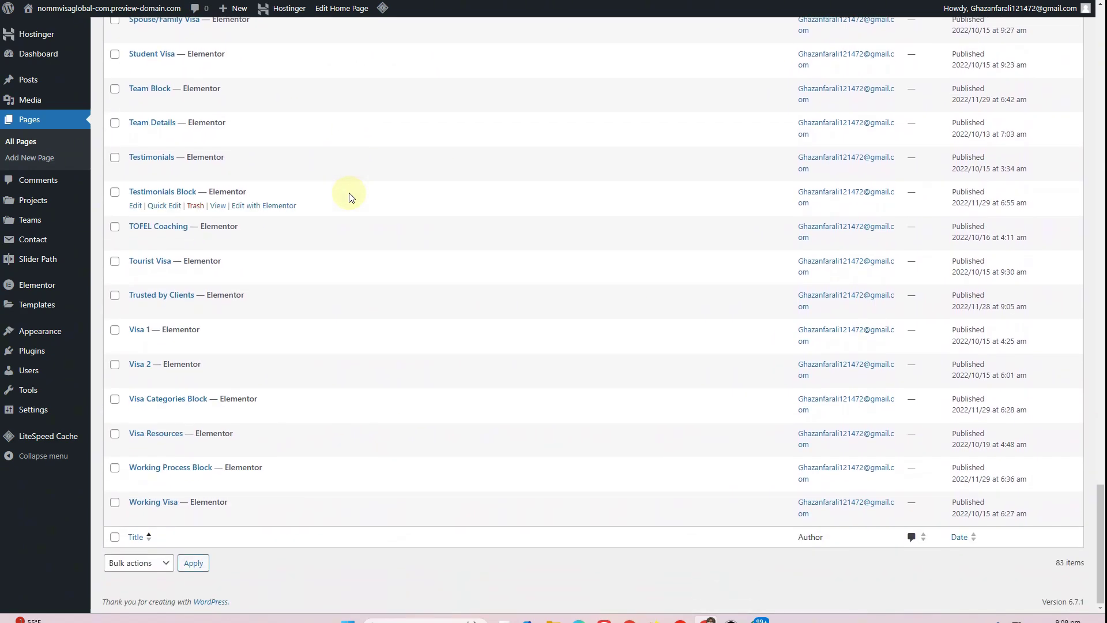
scroll(351, 197, "up", 16)
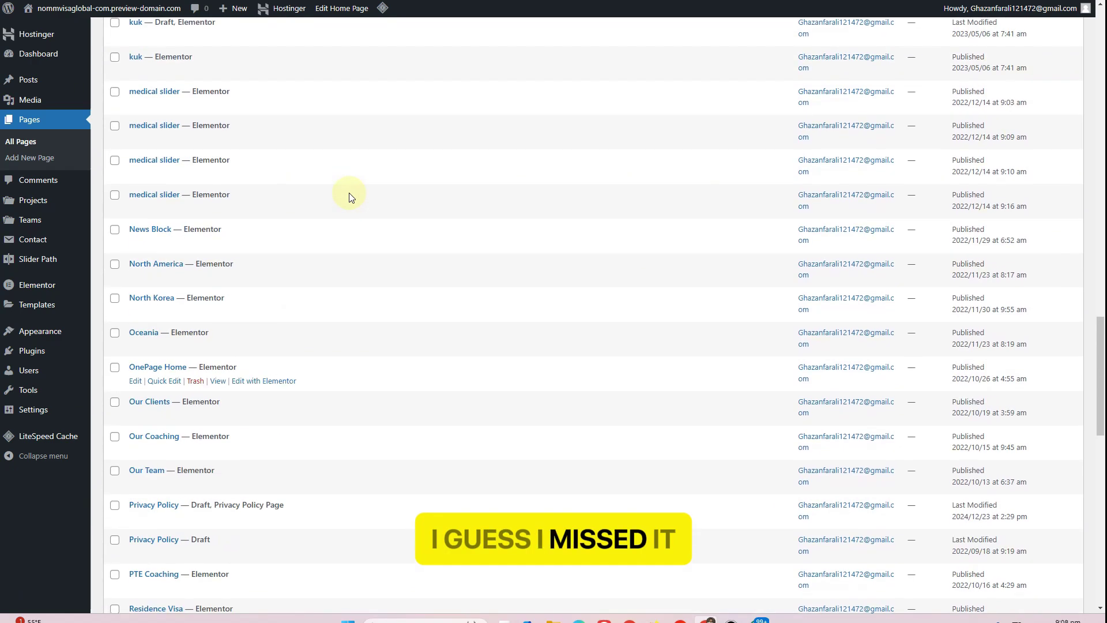
scroll(350, 197, "up", 8)
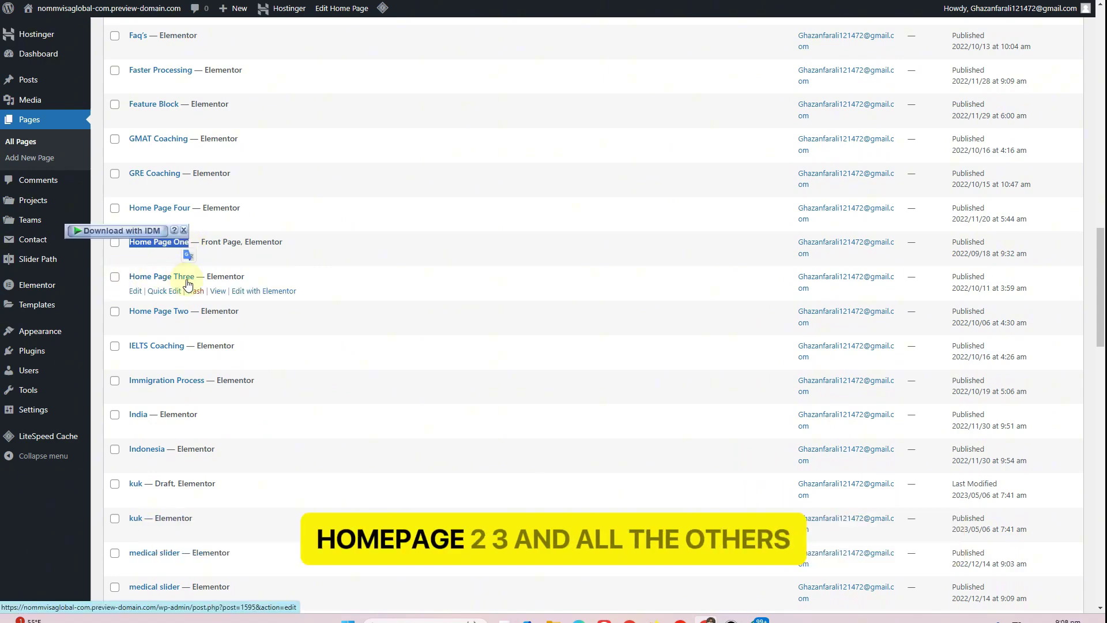
left_click(115, 278)
left_click(113, 314)
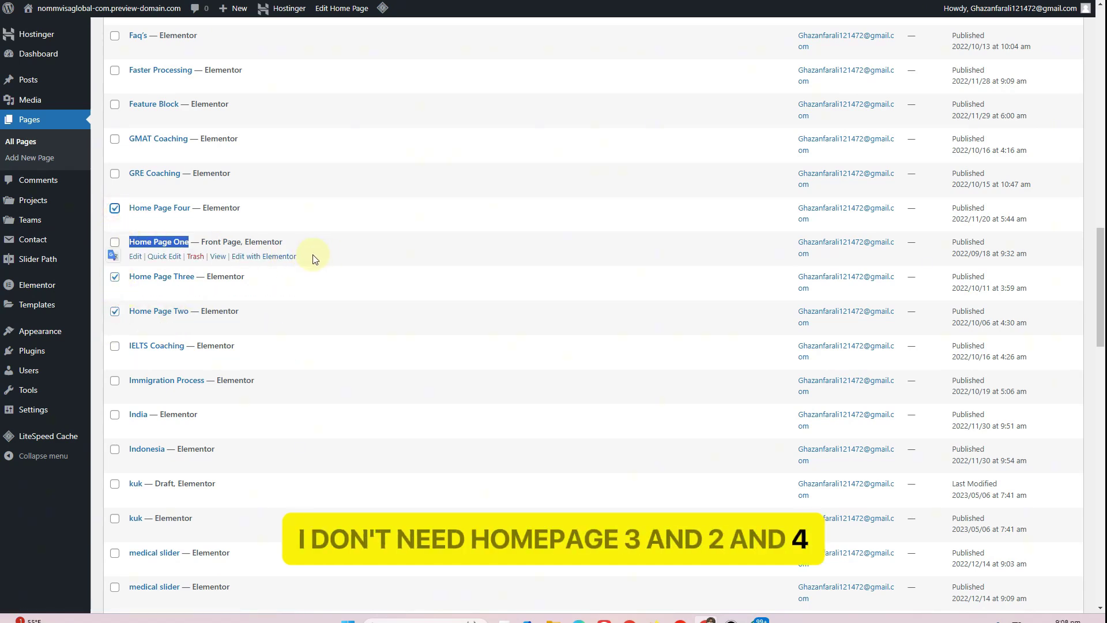
Move the three checked pages to the Trash with the Bulk actions menu
scroll(311, 257, "up", 15)
left_click(147, 89)
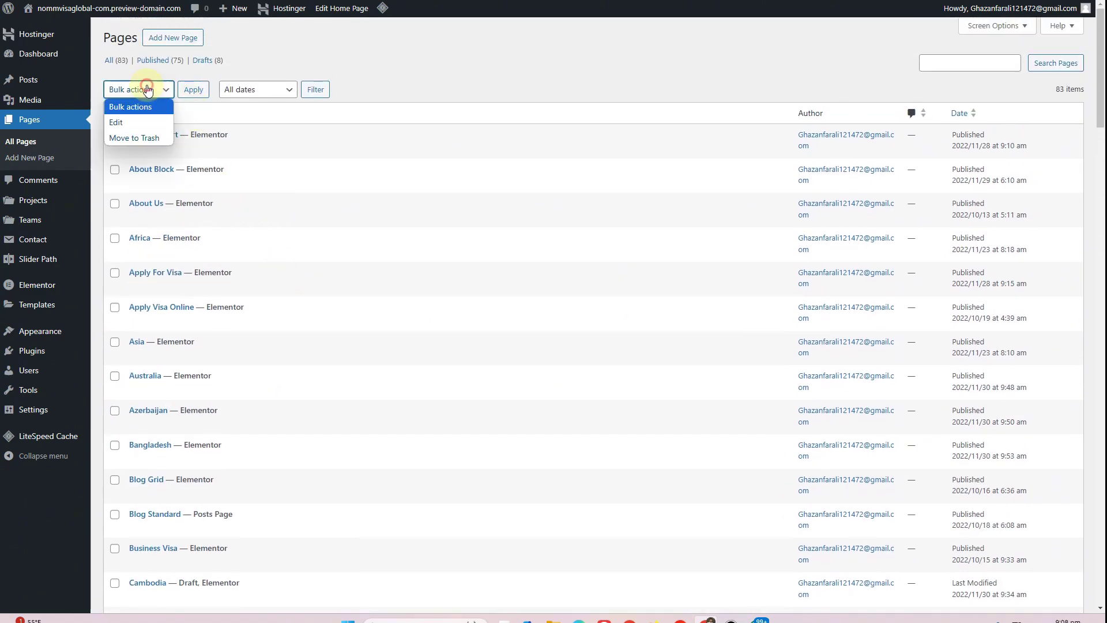
left_click(134, 137)
left_click(197, 94)
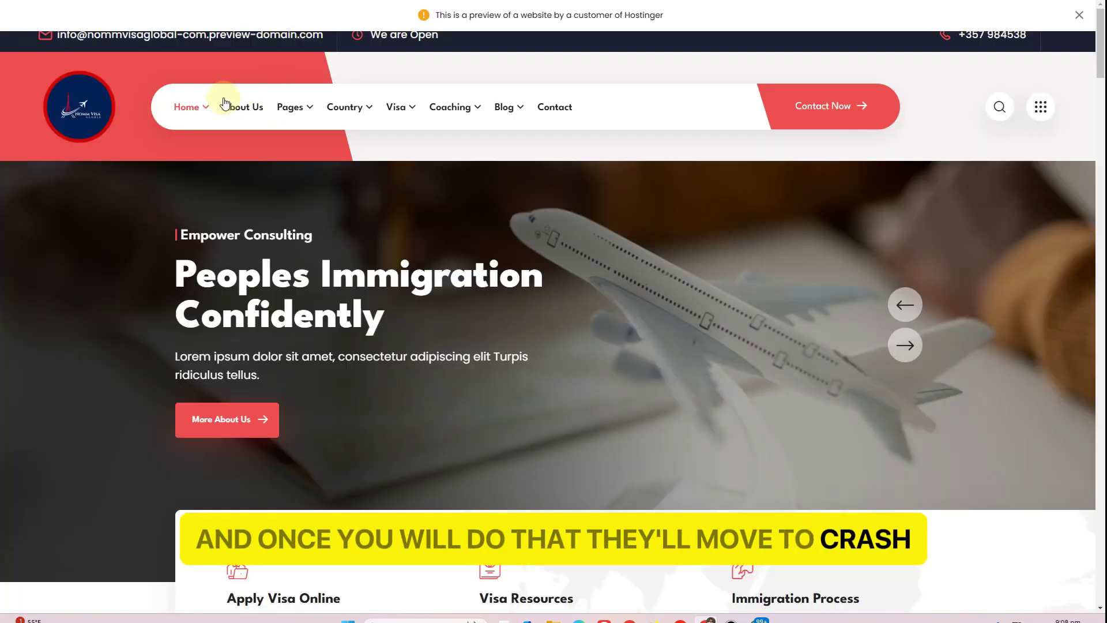
mouse_move(205, 102)
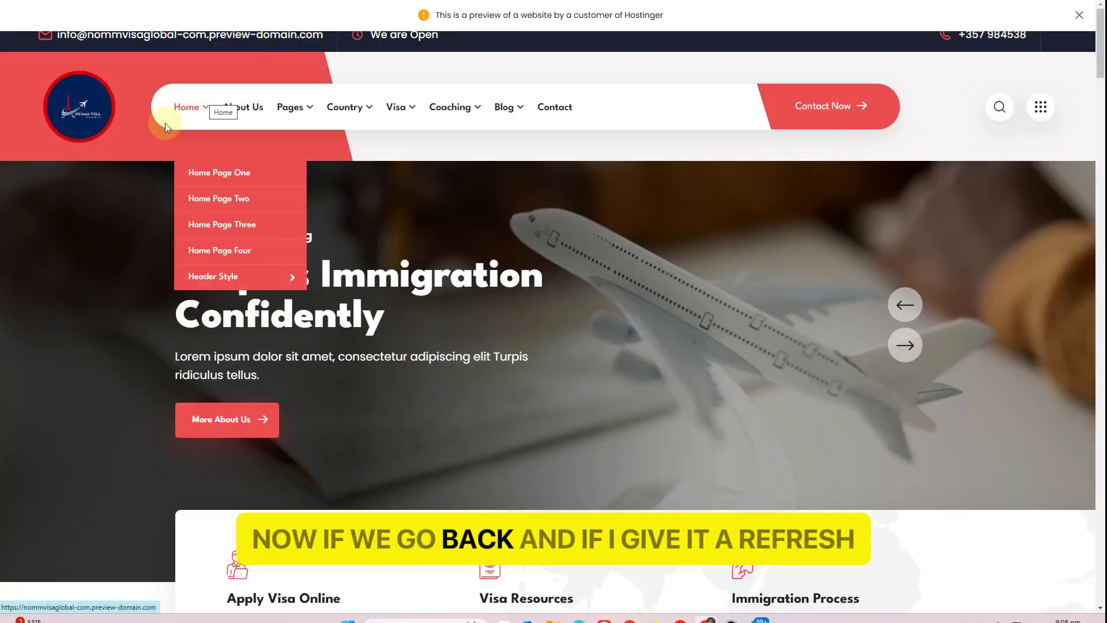
key("F5")
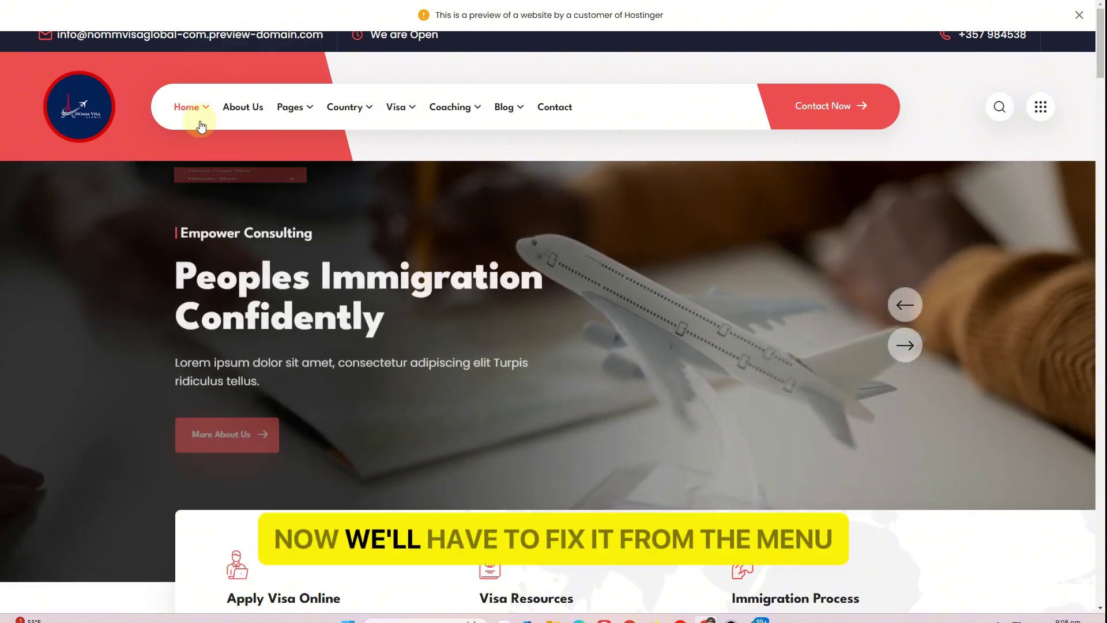
mouse_move(230, 202)
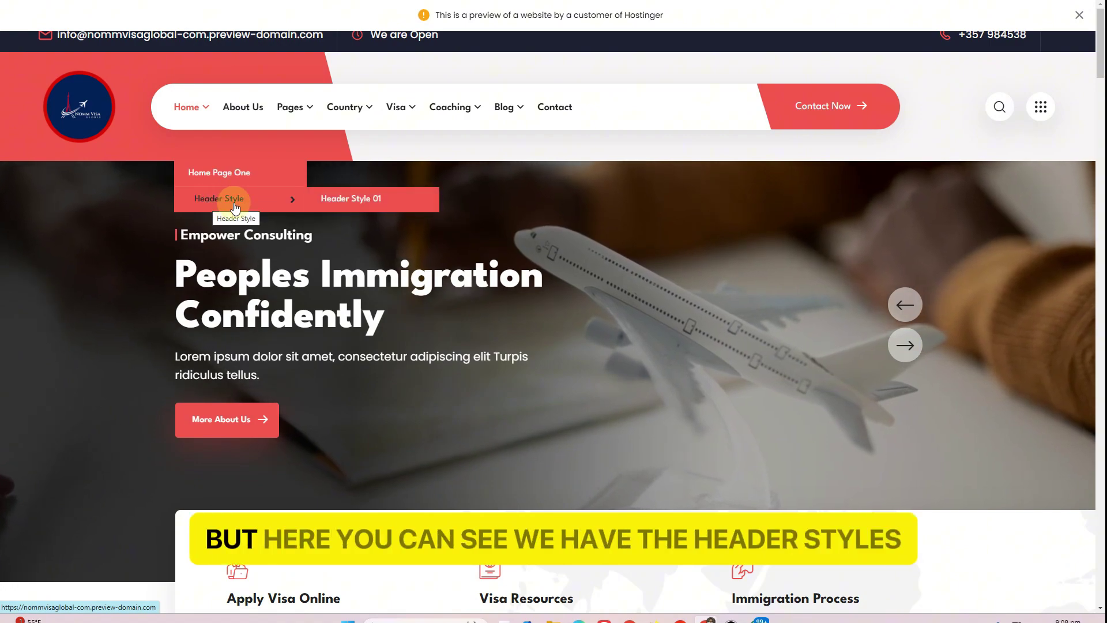
left_click(364, 202)
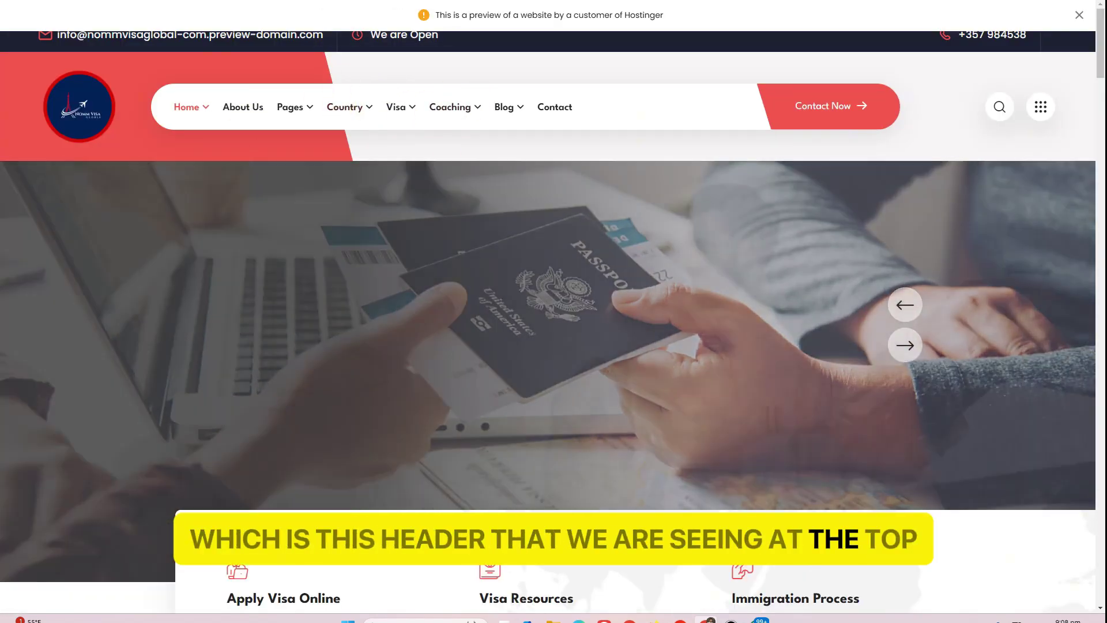
left_click(254, 1)
scroll(194, 277, "down", 13)
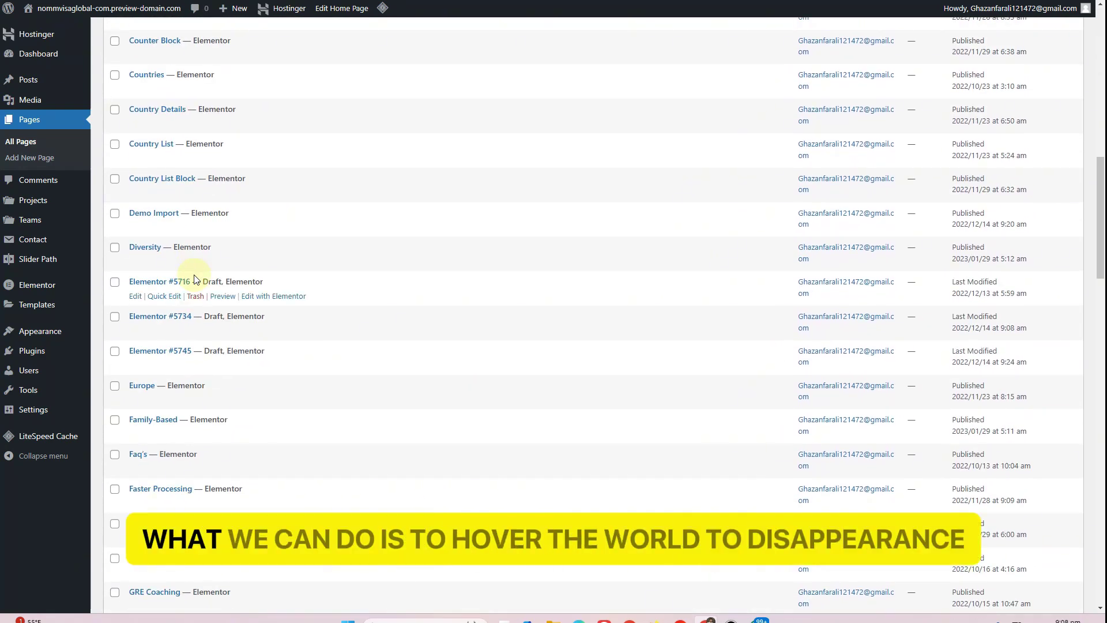
mouse_move(66, 340)
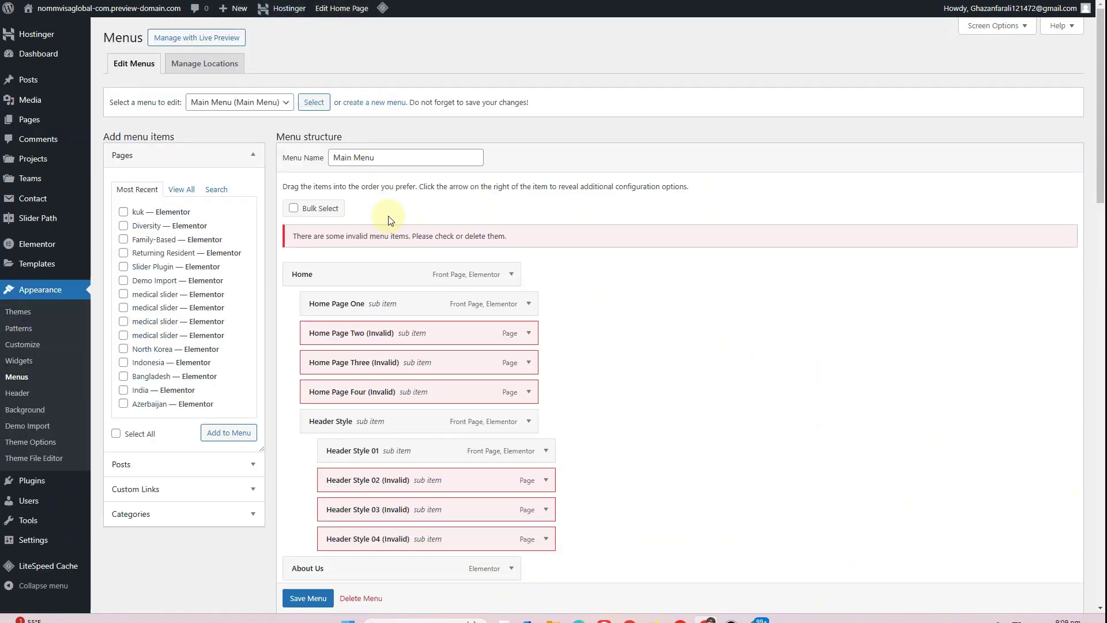
scroll(375, 214, "down", 2)
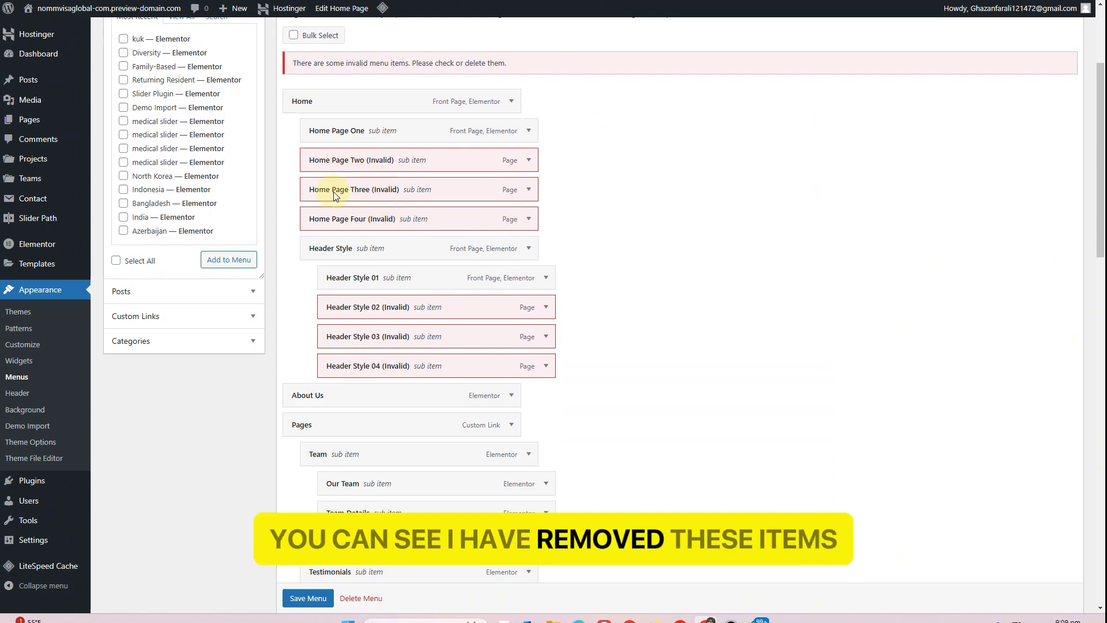
Remove Header Style 04, 03, 02, 01 and the Header Style parent item from the Main Menu
left_click(546, 365)
scroll(346, 448, "down", 1)
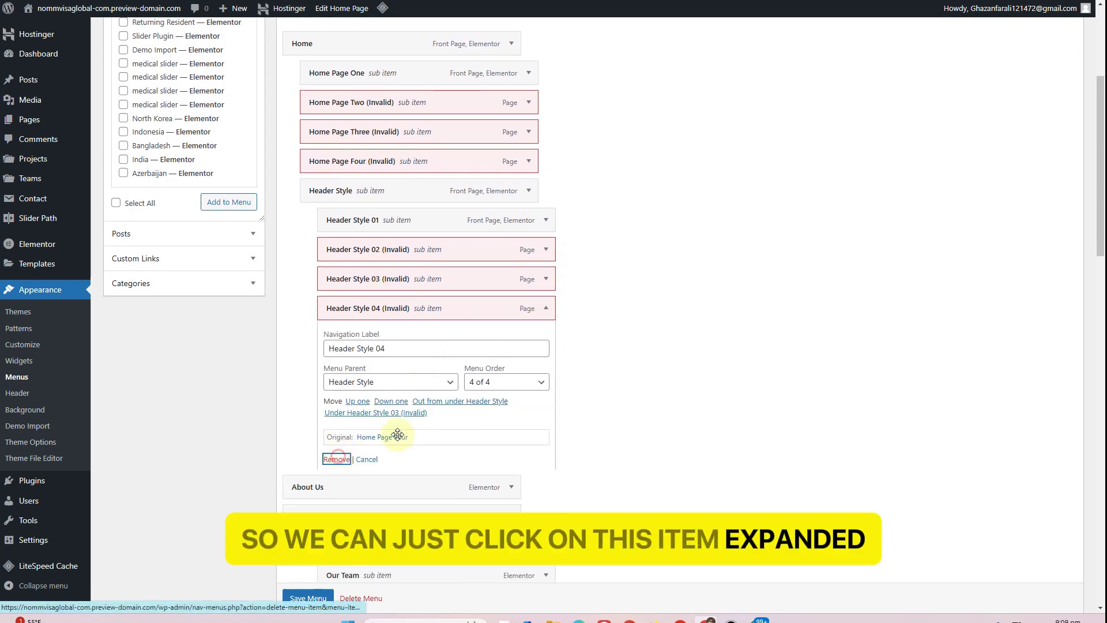
left_click(339, 459)
left_click(544, 278)
left_click(333, 431)
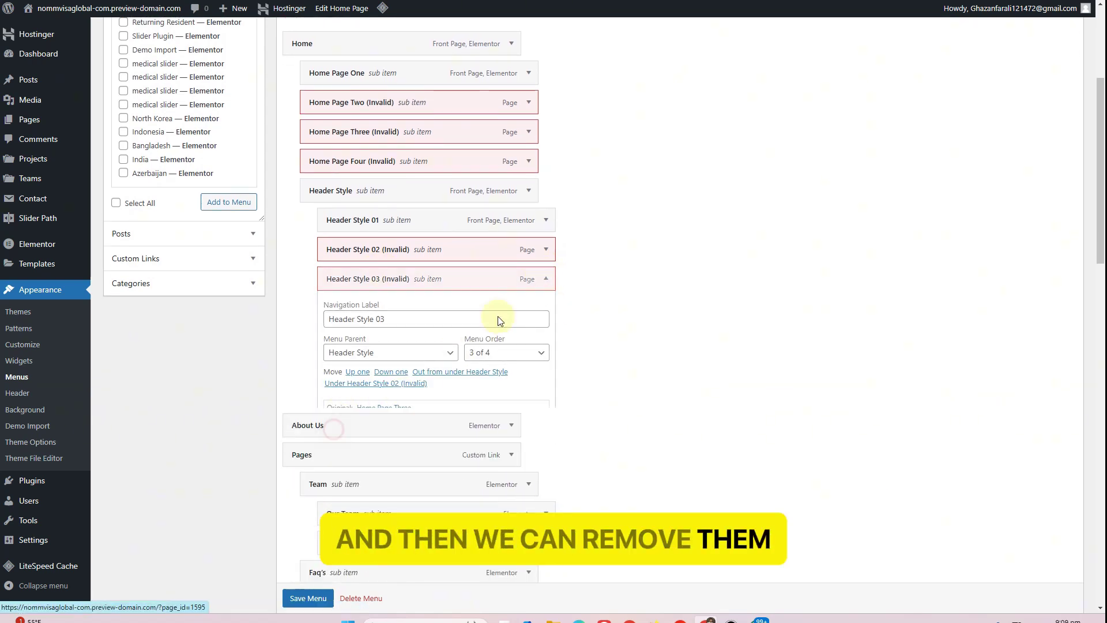
left_click(545, 249)
left_click(338, 401)
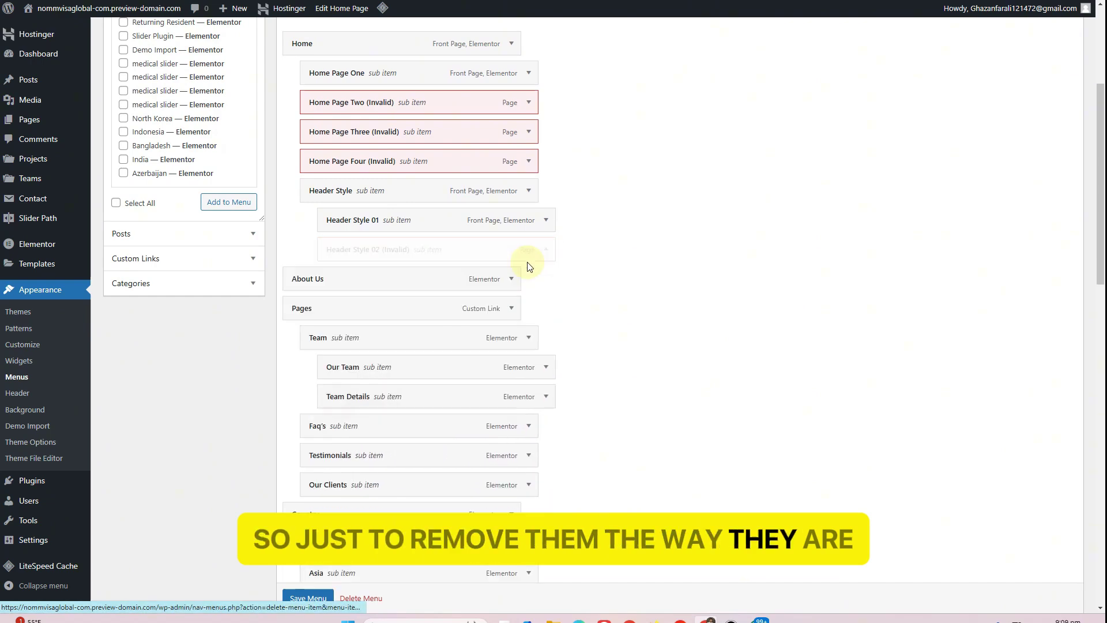
left_click(546, 220)
left_click(340, 360)
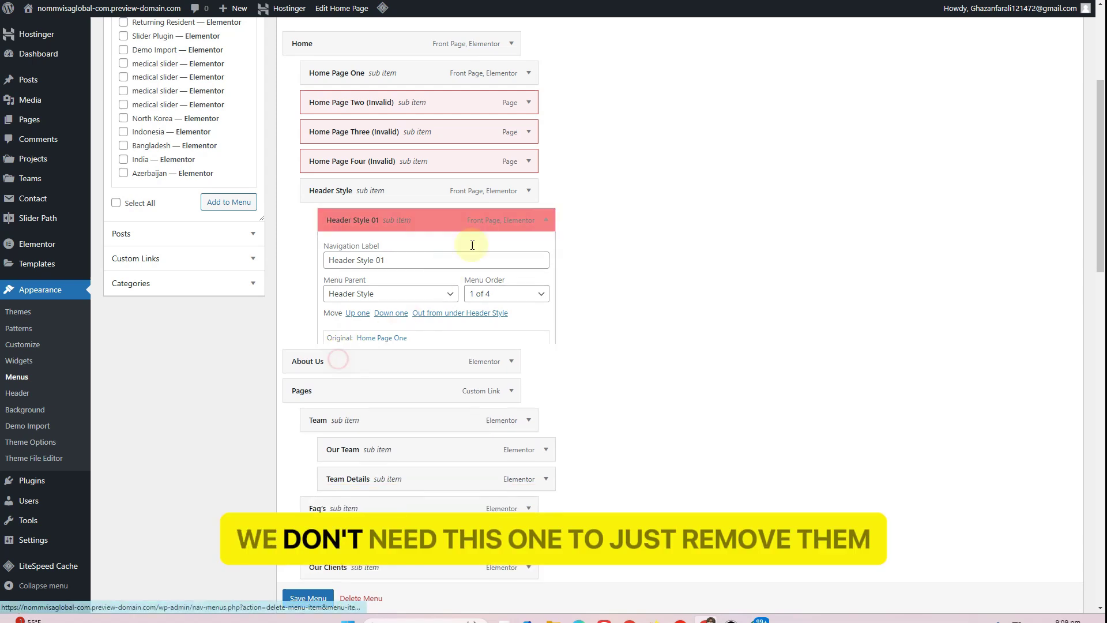
left_click(528, 190)
left_click(319, 342)
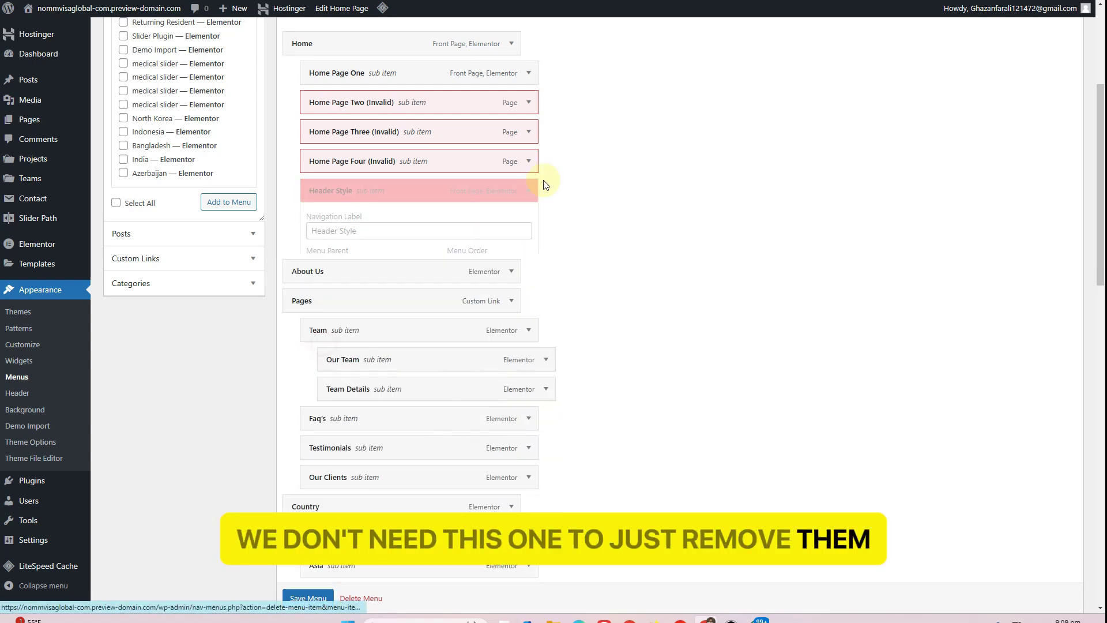
Remove Home Page Four, Three, Two and One from the menu and save it
left_click(528, 161)
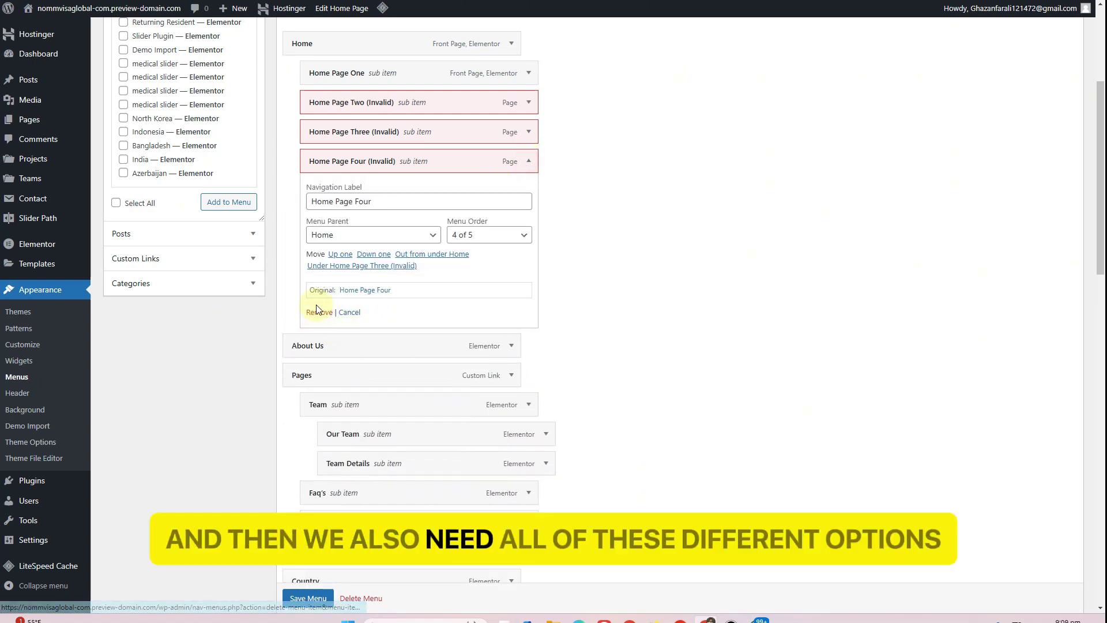
left_click(319, 312)
left_click(528, 131)
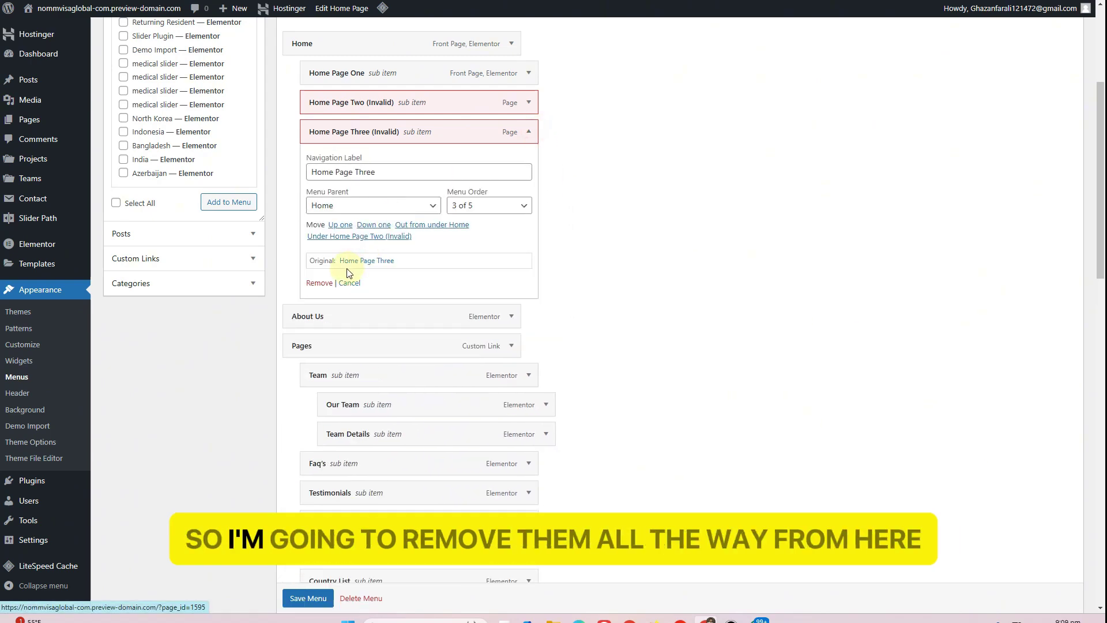
left_click(319, 282)
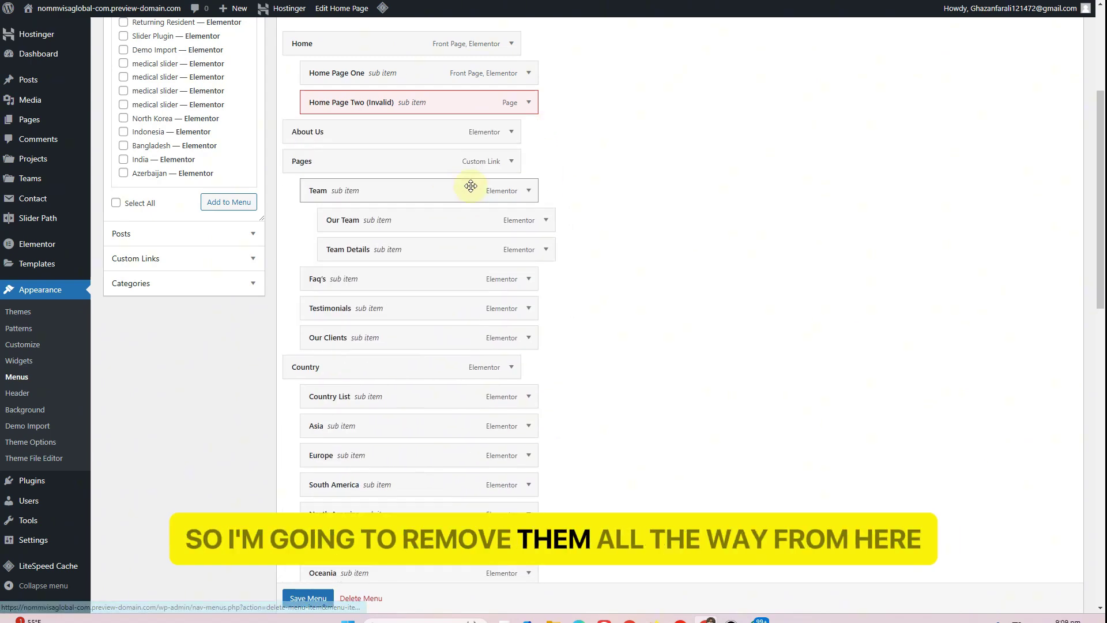
left_click(528, 102)
left_click(320, 253)
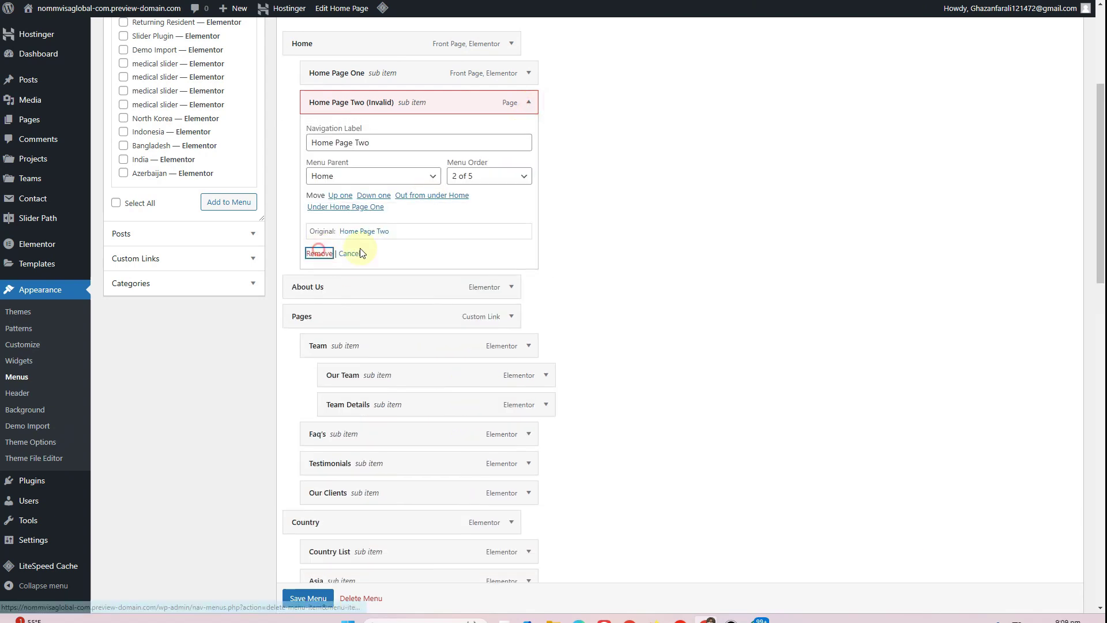
left_click(529, 73)
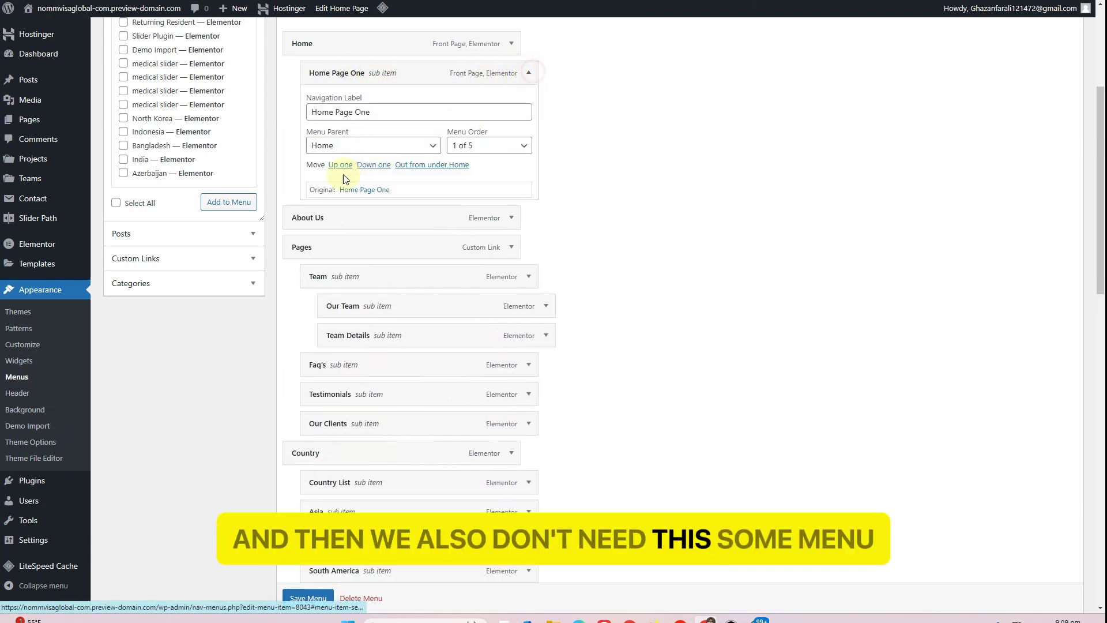
left_click(318, 214)
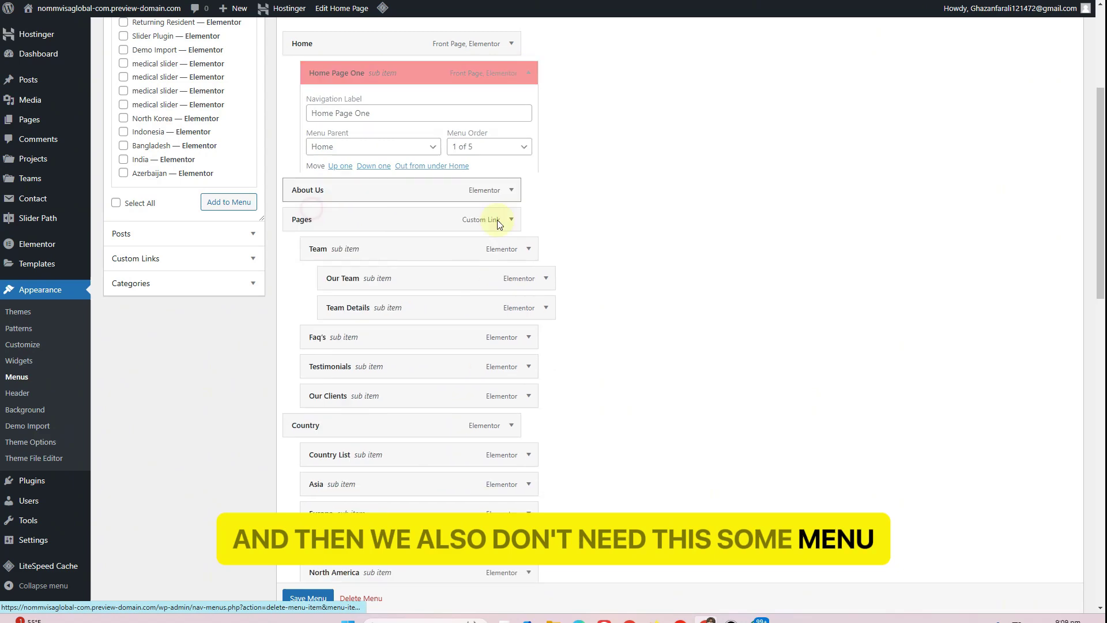
scroll(345, 582, "down", 1)
left_click(311, 598)
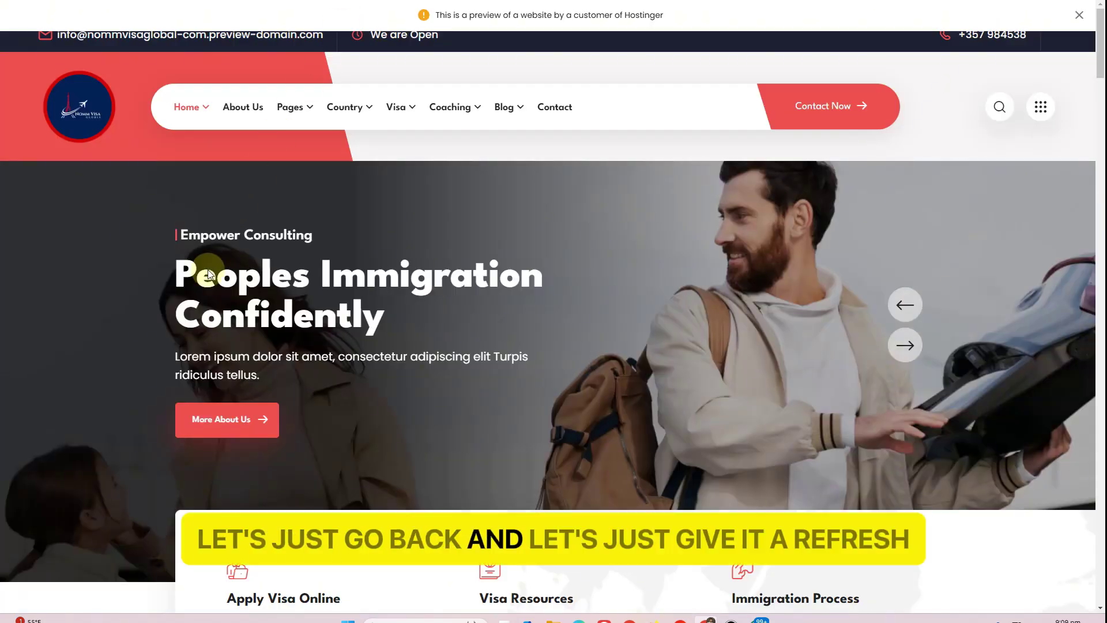
Reload the site and open the About Us page from the menu
key("F5")
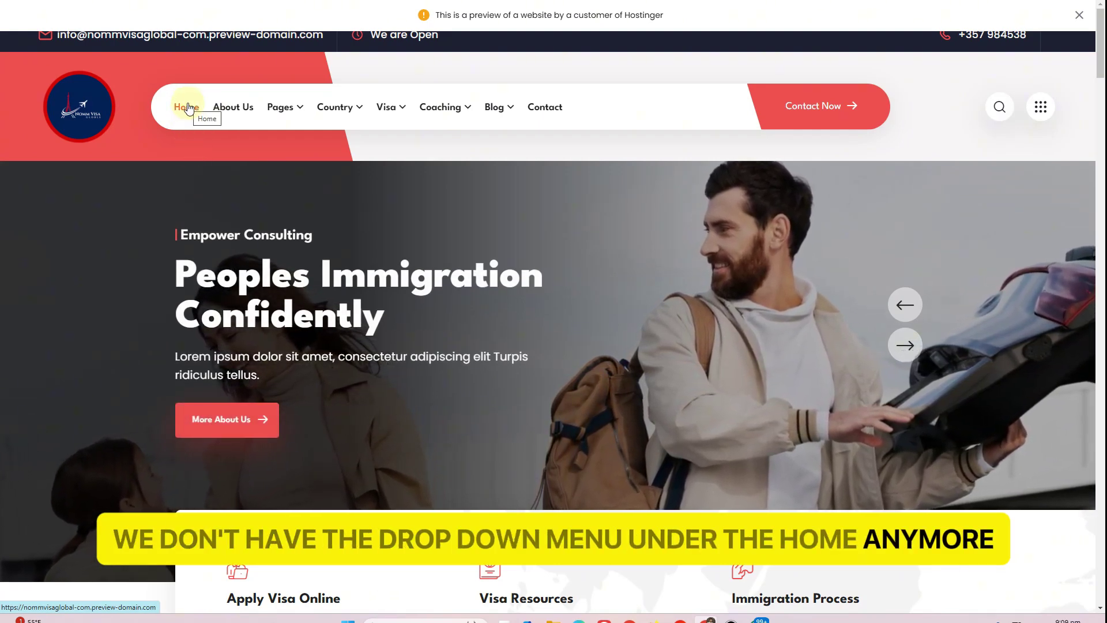
scroll(293, 313, "down", 5)
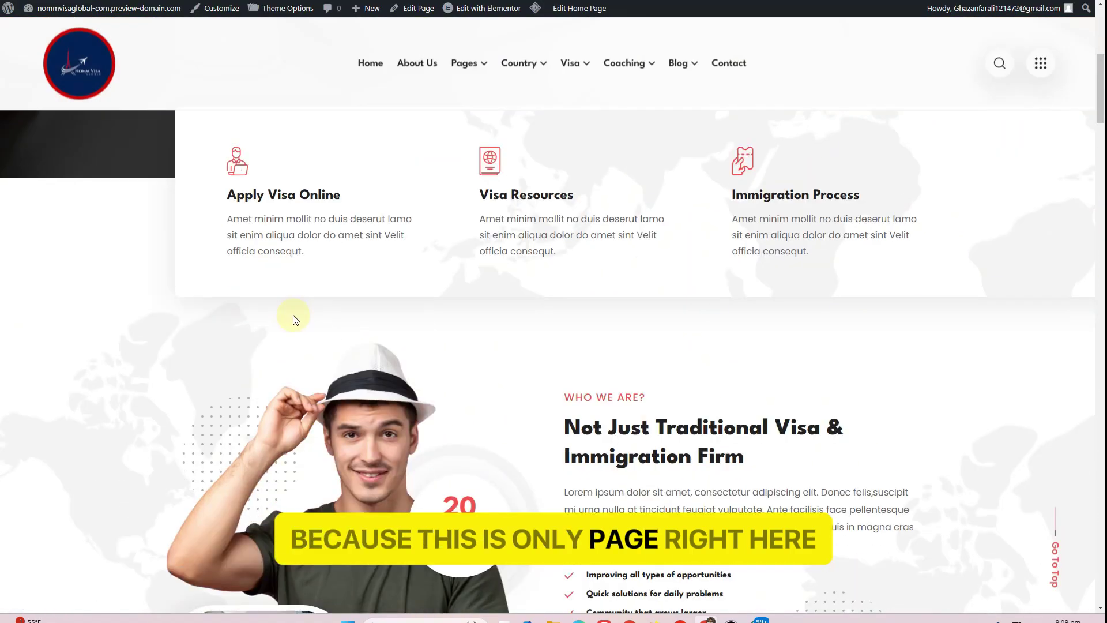
scroll(292, 311, "up", 5)
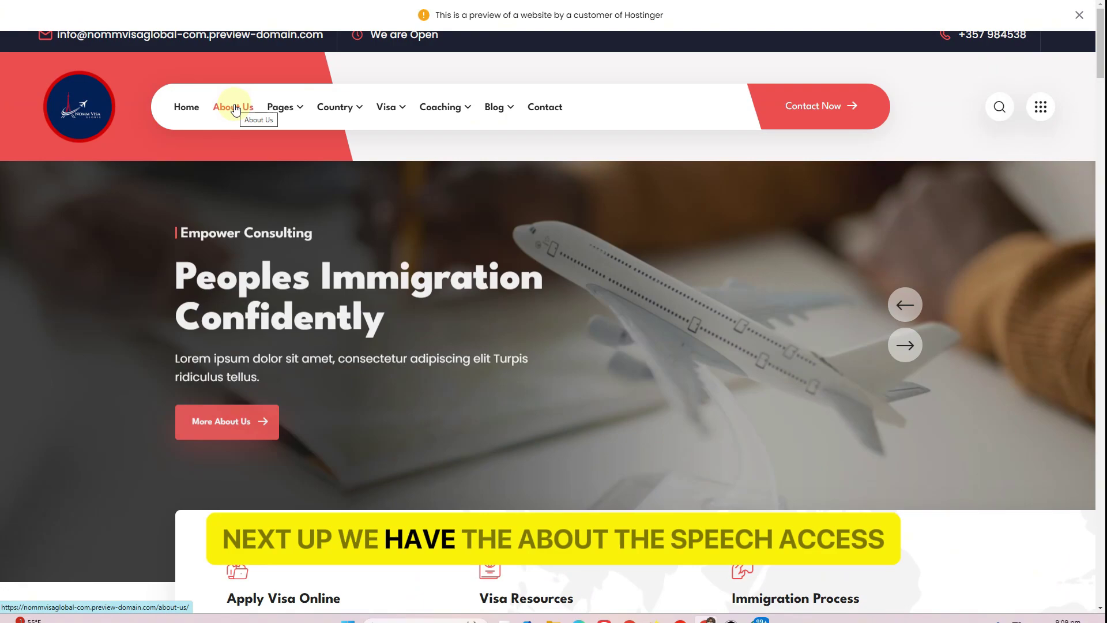
left_click(235, 105)
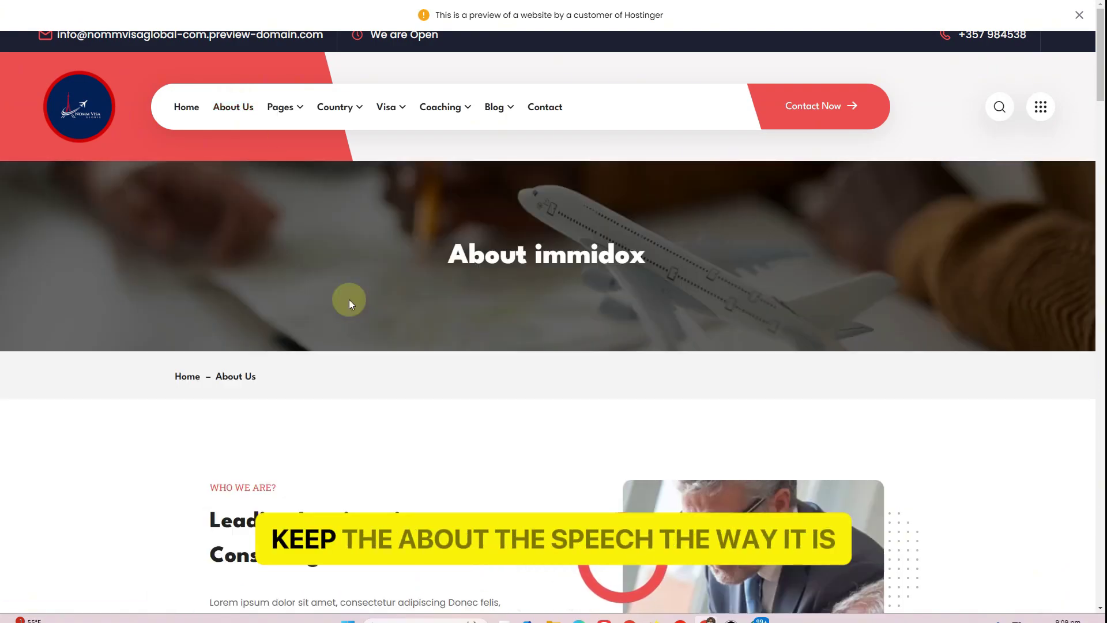
scroll(348, 299, "down", 15)
scroll(346, 311, "up", 3)
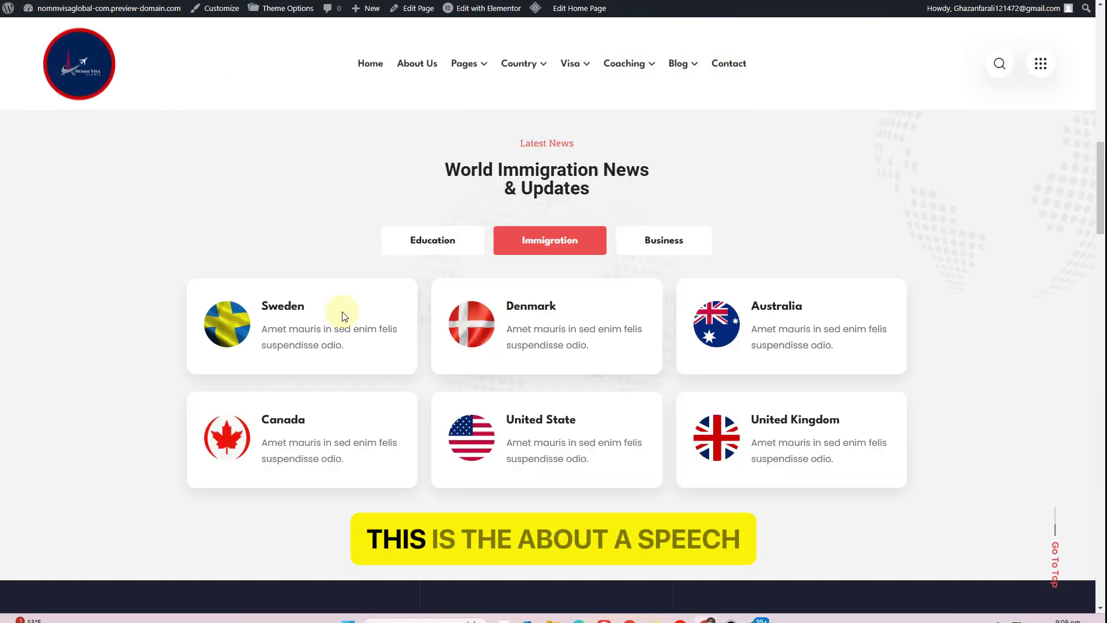
scroll(341, 311, "up", 12)
Open the Europe country list and pick the Azerbaijan country card
mouse_move(290, 111)
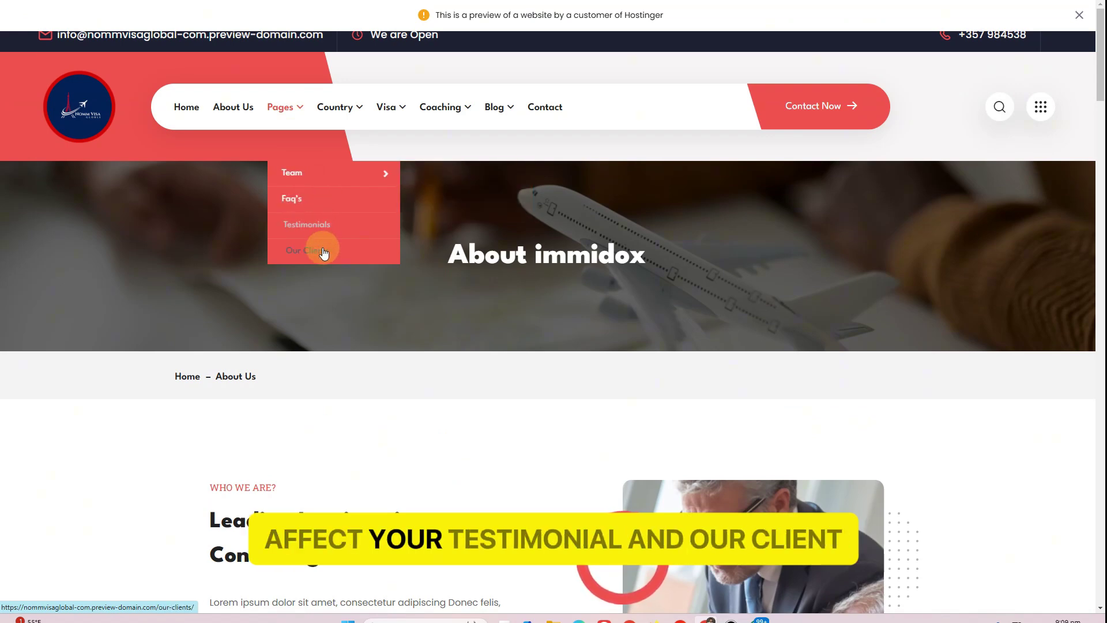
mouse_move(340, 106)
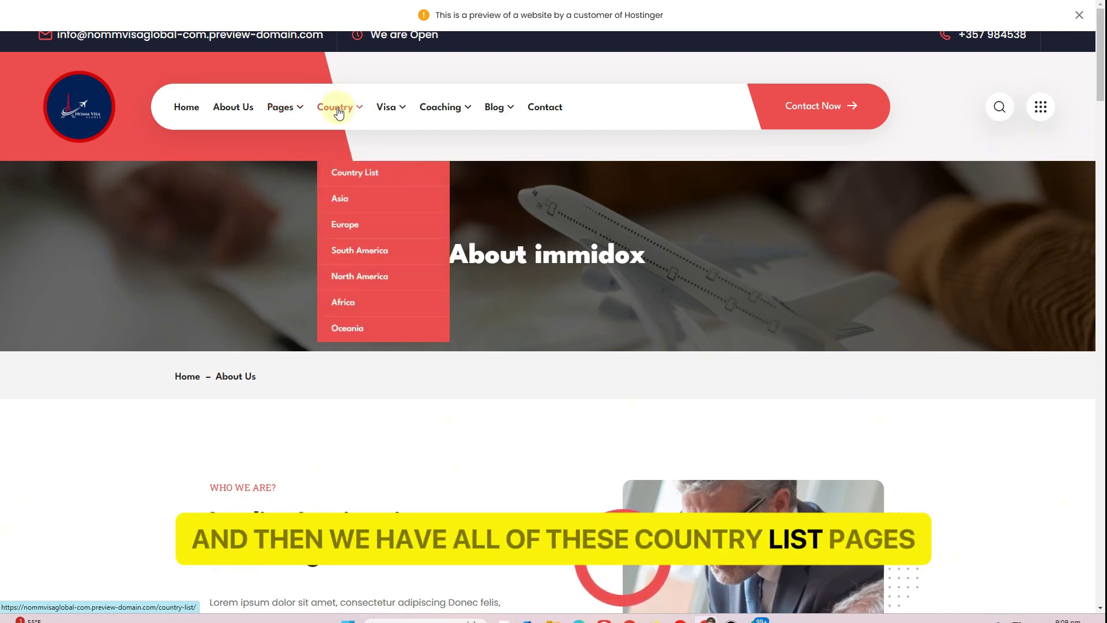
left_click(429, 236)
scroll(300, 286, "down", 6)
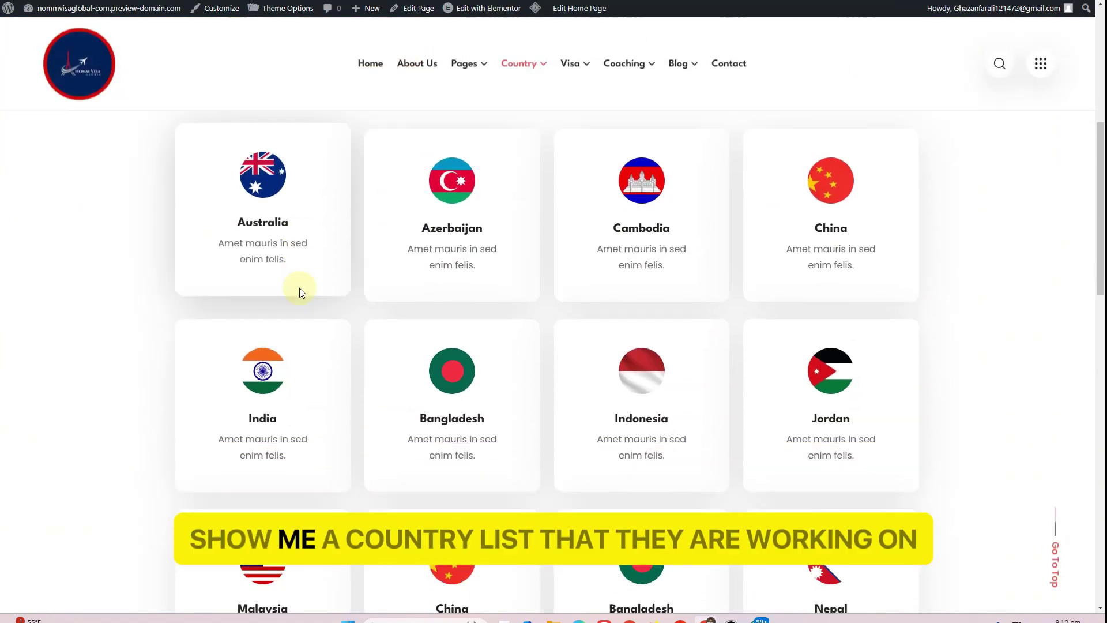
scroll(299, 288, "up", 4)
scroll(440, 323, "down", 4)
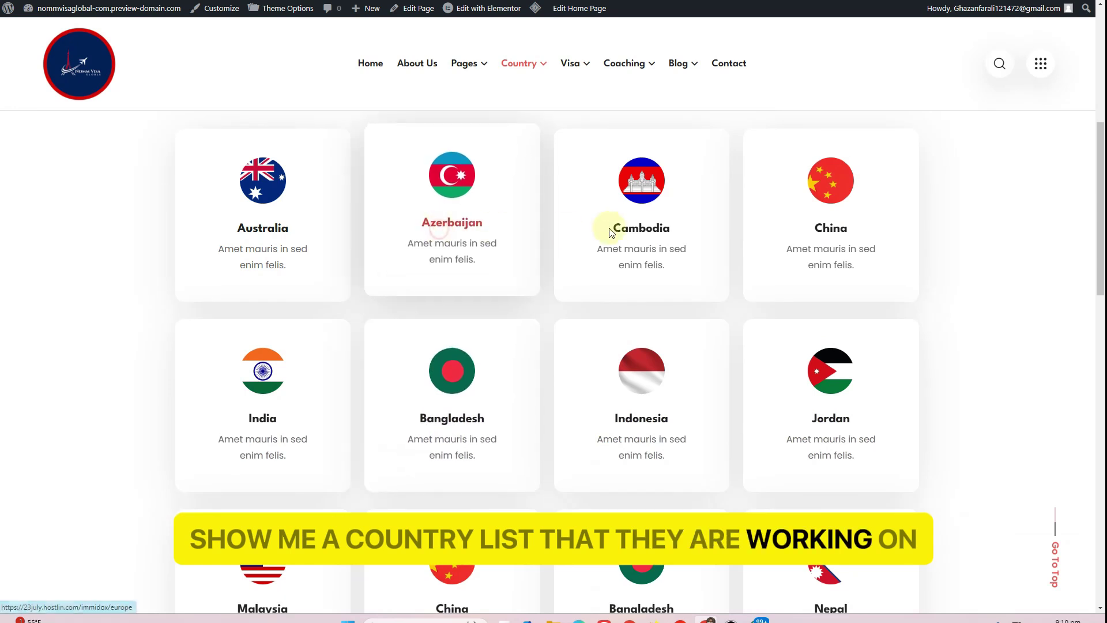
left_click(454, 228)
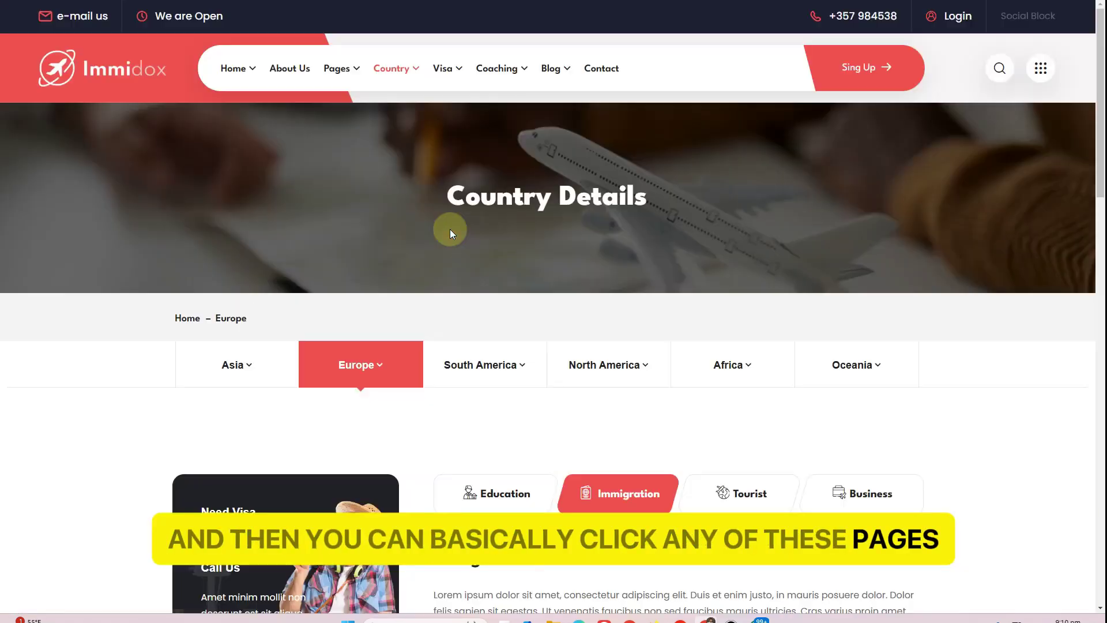
Browse the Education, Immigration, Tourist and Business visa tabs on the country details page
scroll(450, 230, "down", 6)
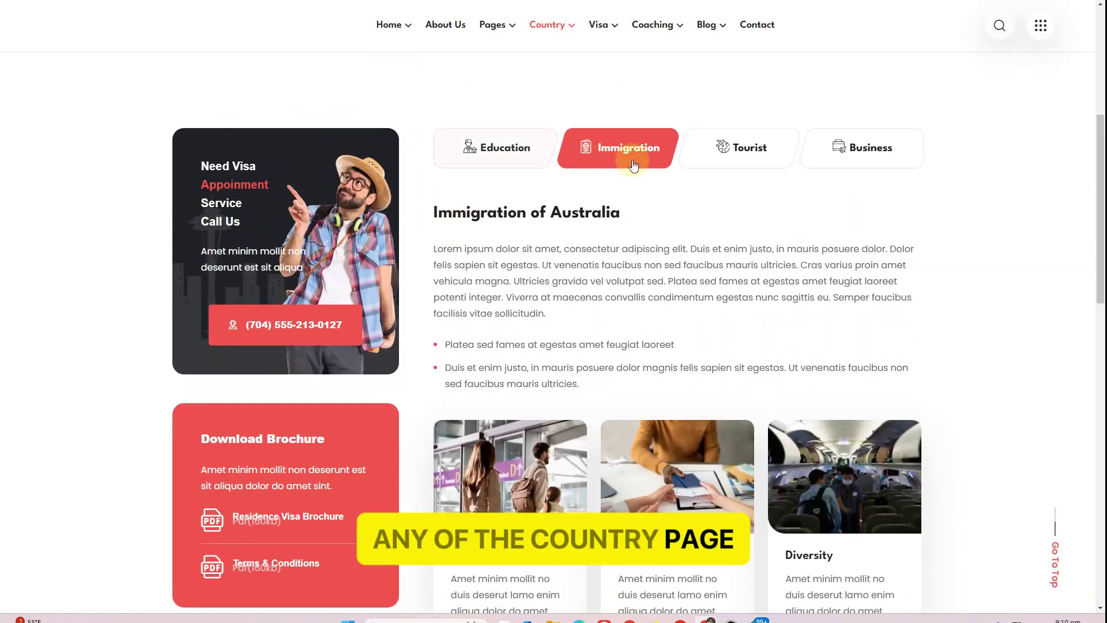
left_click(468, 149)
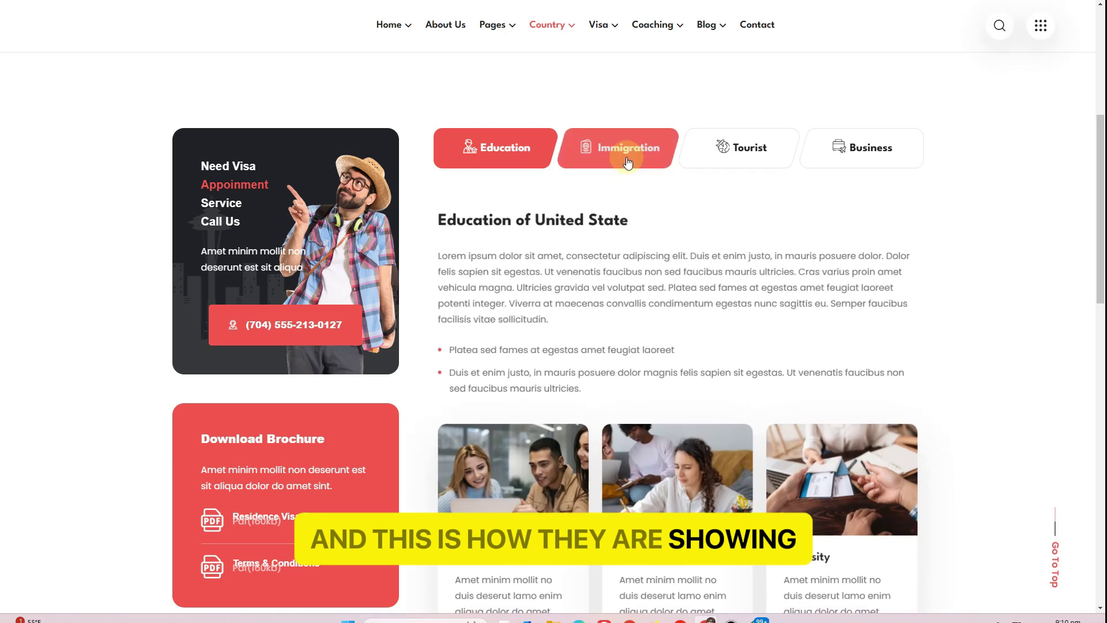
left_click(628, 163)
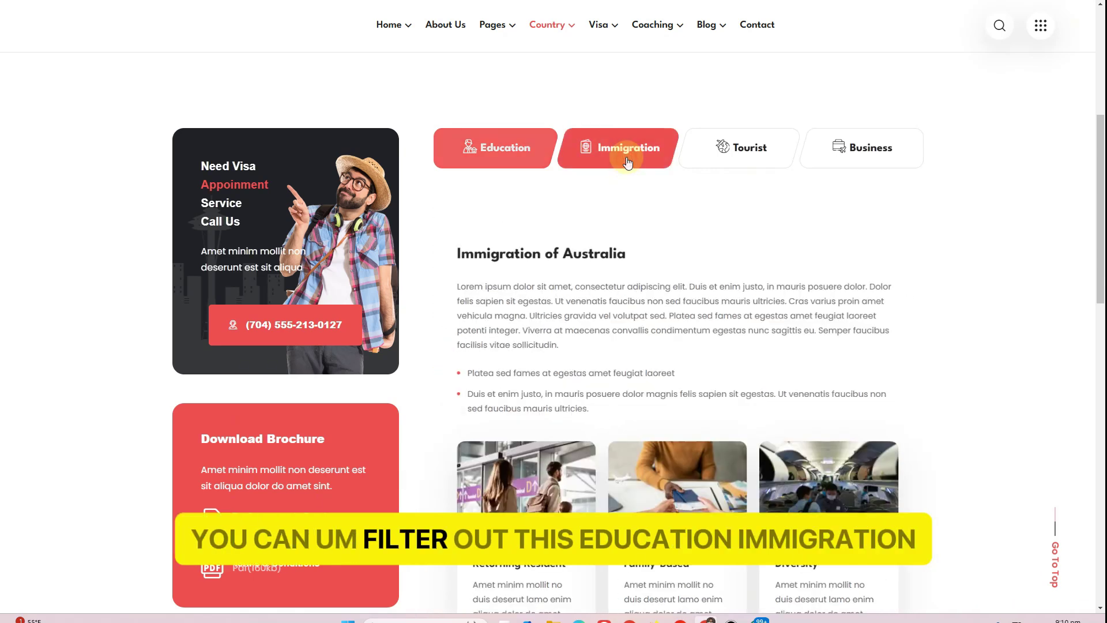
left_click(739, 147)
left_click(855, 159)
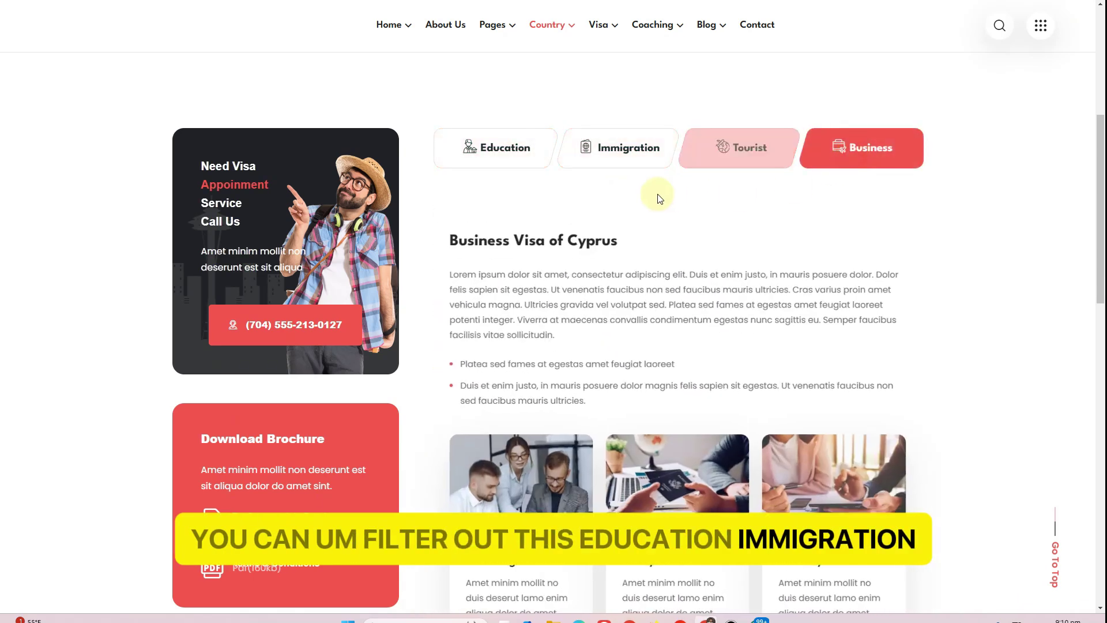
left_click(513, 161)
scroll(506, 277, "down", 1)
scroll(505, 294, "down", 4)
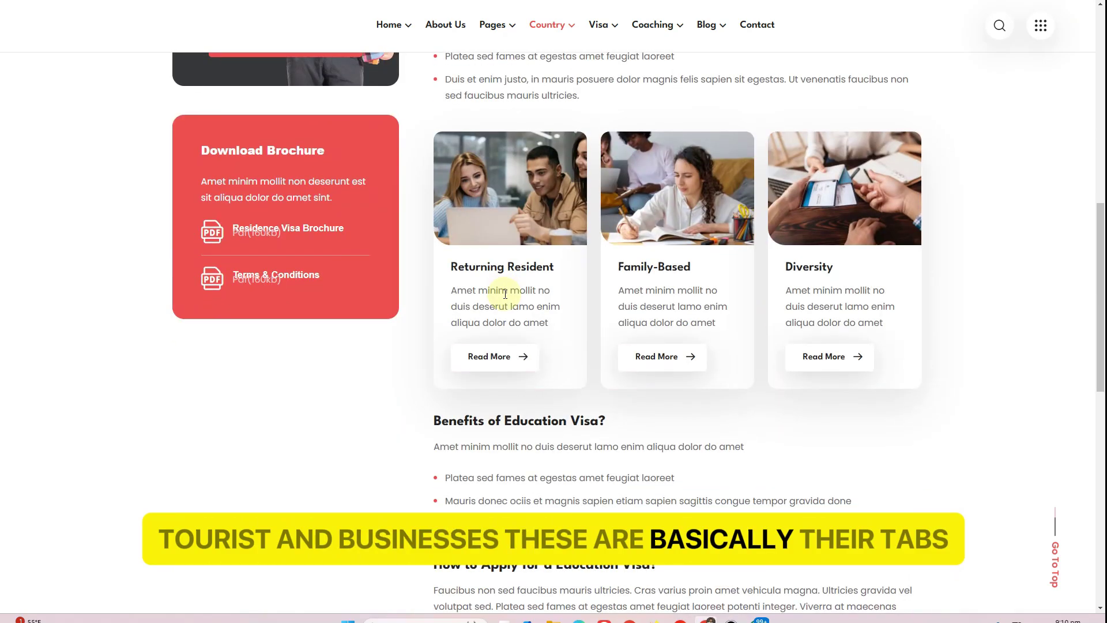
scroll(494, 292, "up", 11)
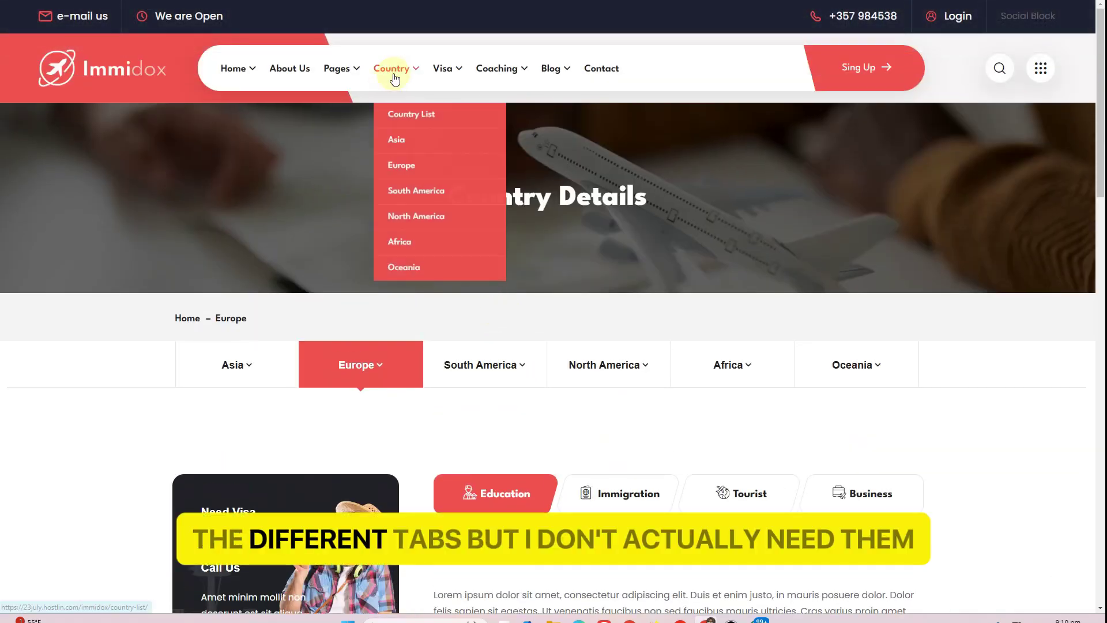
mouse_move(453, 72)
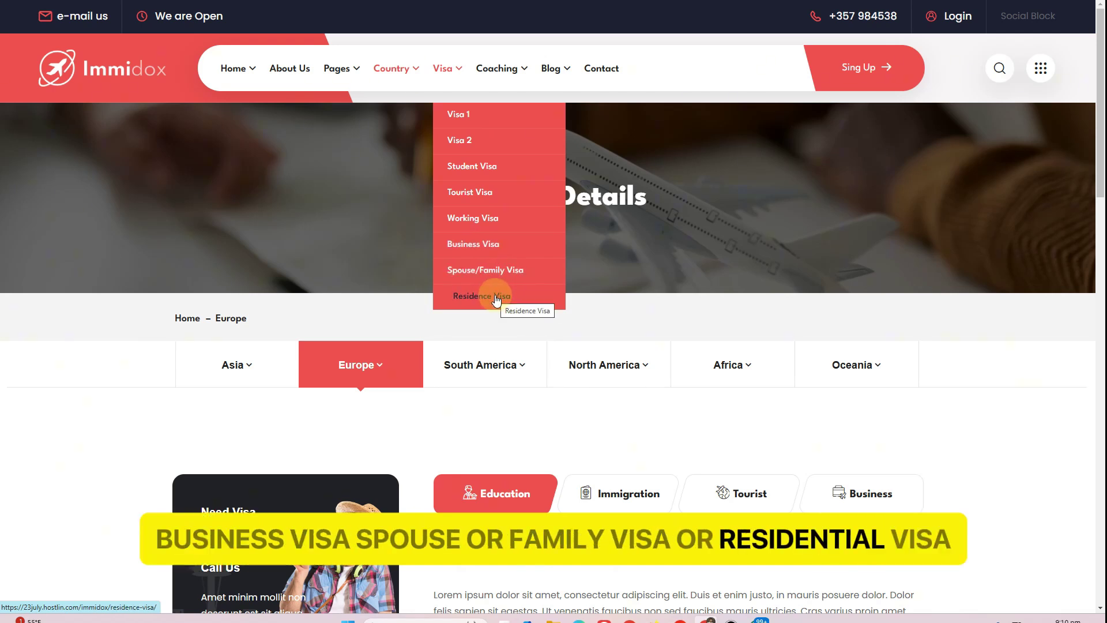
Open the Student Visa page and select its United State Student Visa heading and intro text
left_click(486, 174)
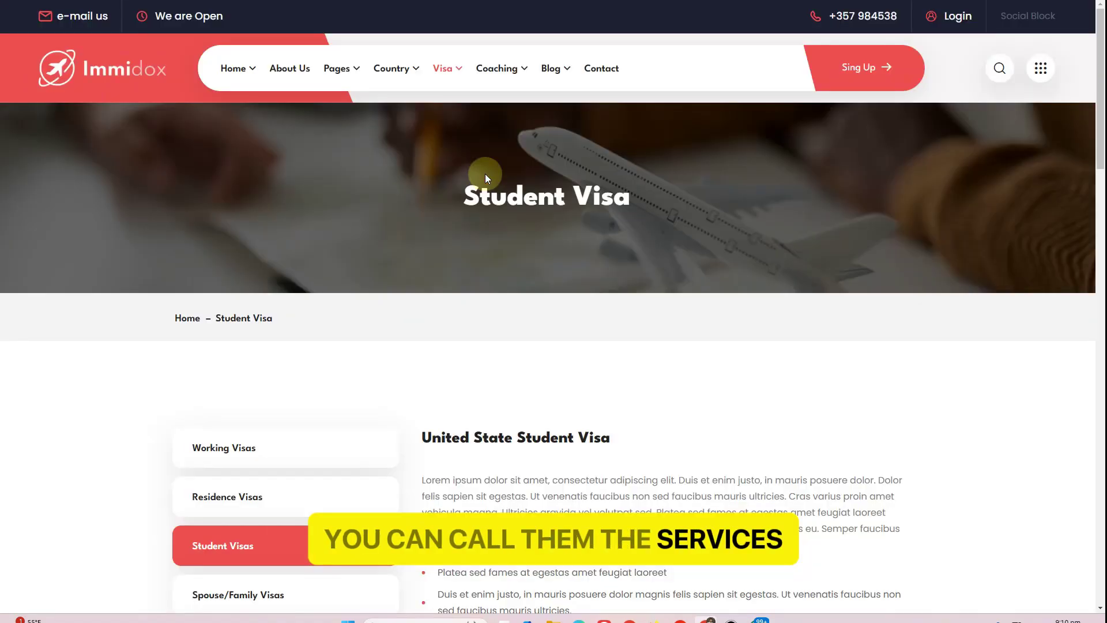
scroll(486, 179, "down", 5)
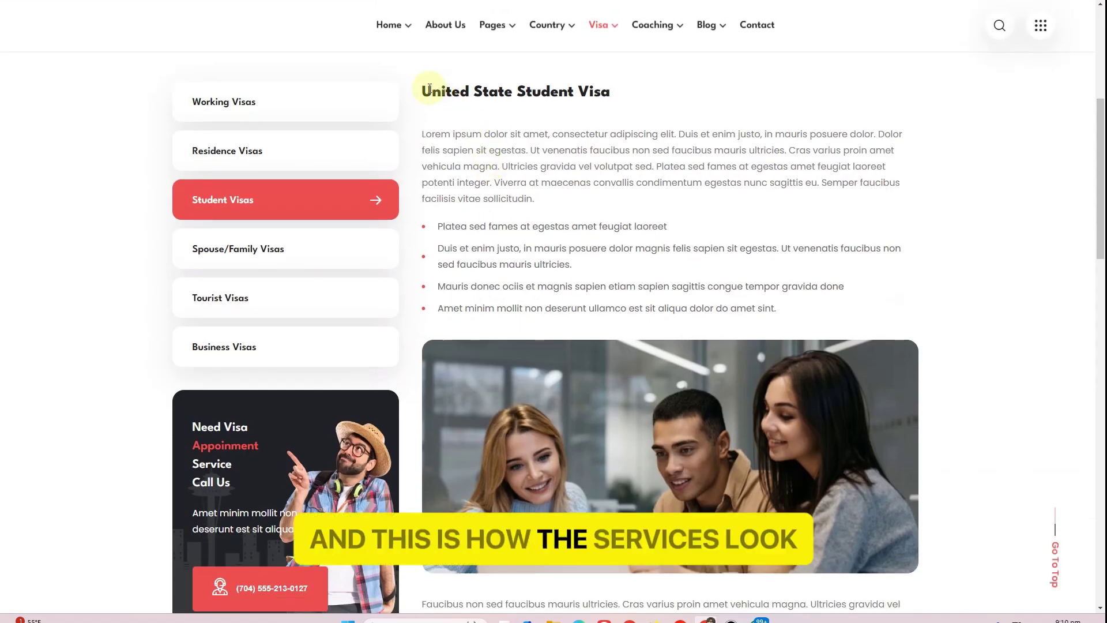
left_click_drag(519, 89, 615, 92)
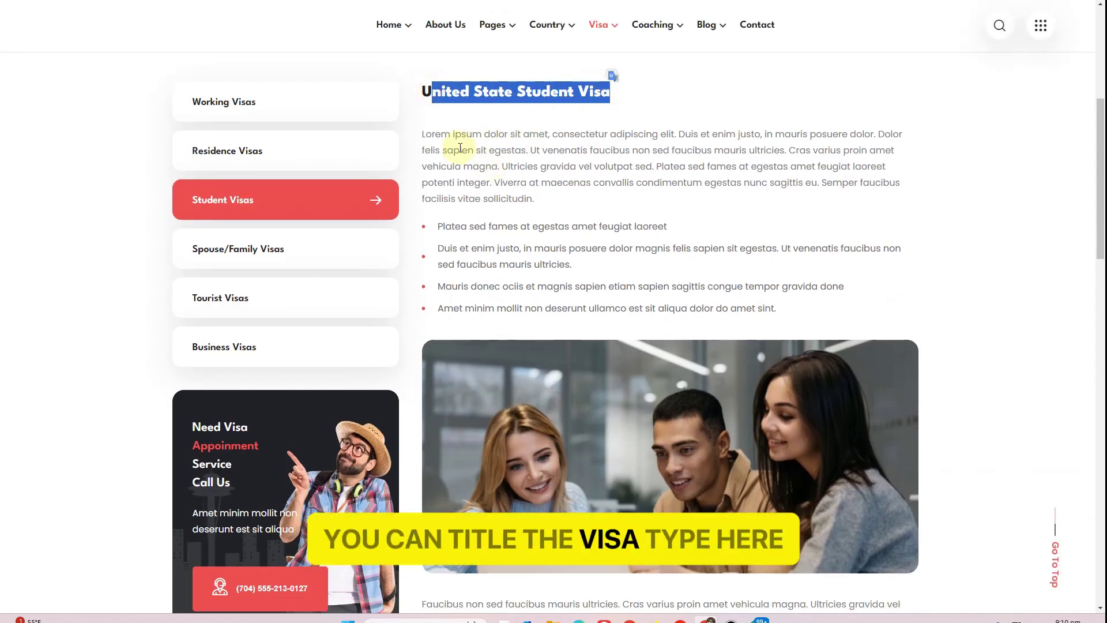
left_click_drag(415, 123, 542, 209)
left_click(499, 254)
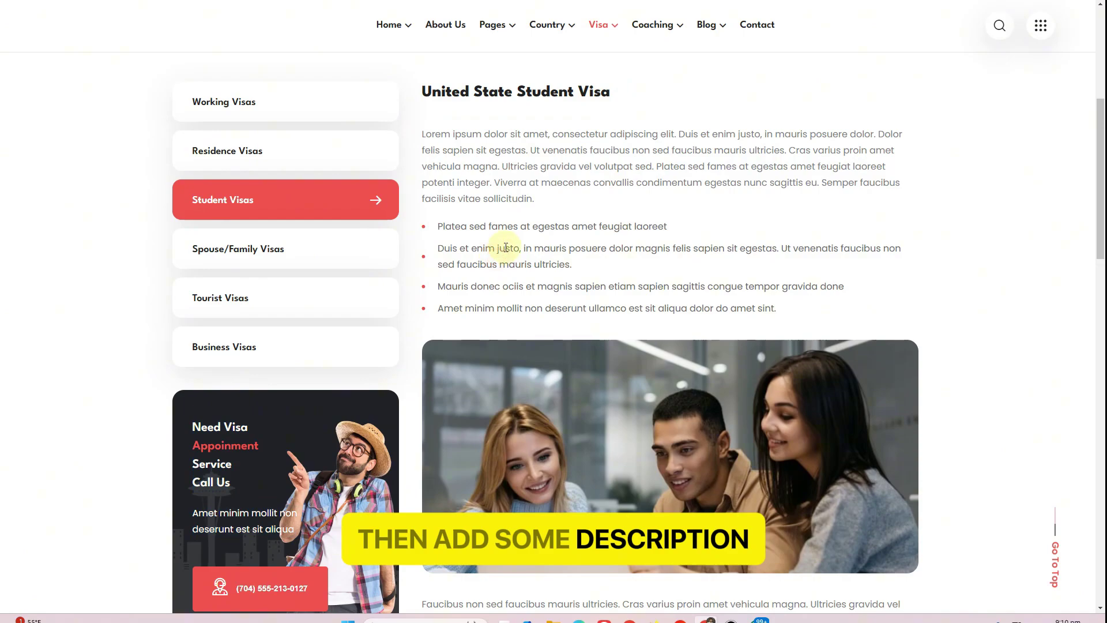
Scroll through the Student Visa benefits, documents and FAQ sections, then back to the top
scroll(505, 249, "down", 3)
scroll(504, 249, "down", 4)
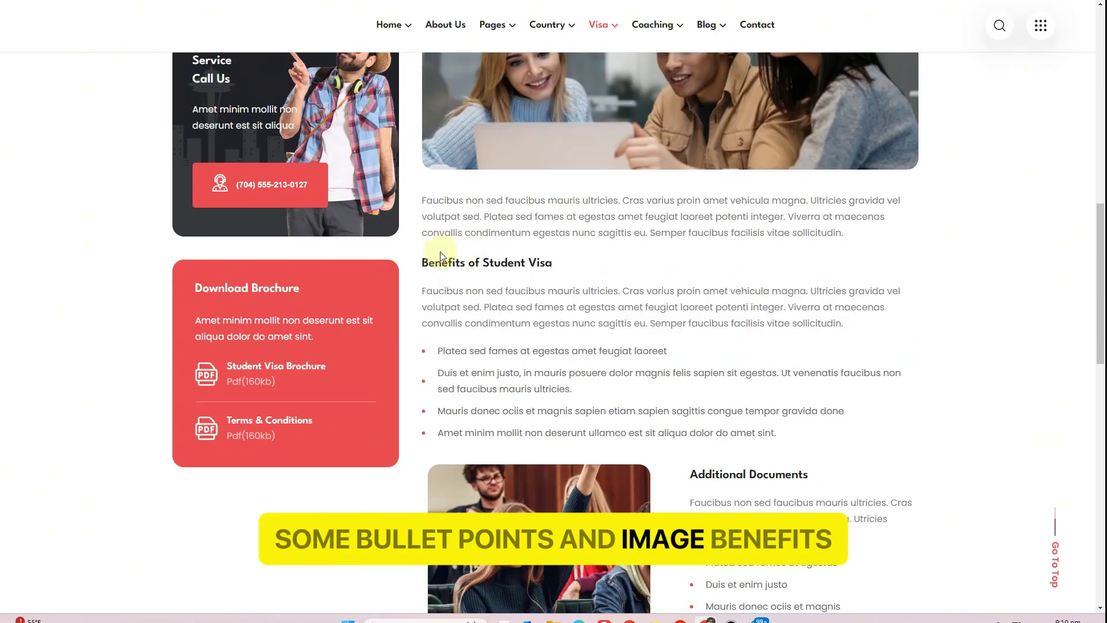
left_click_drag(442, 262, 645, 277)
scroll(644, 277, "down", 8)
left_click_drag(748, 101, 775, 147)
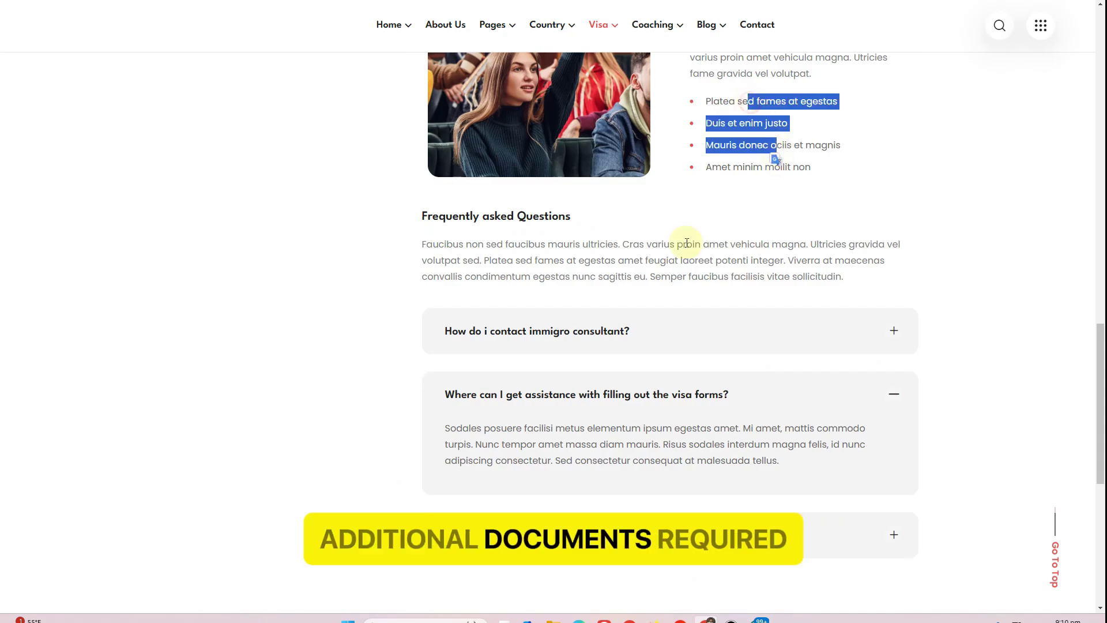
scroll(484, 297, "down", 8)
scroll(480, 230, "up", 20)
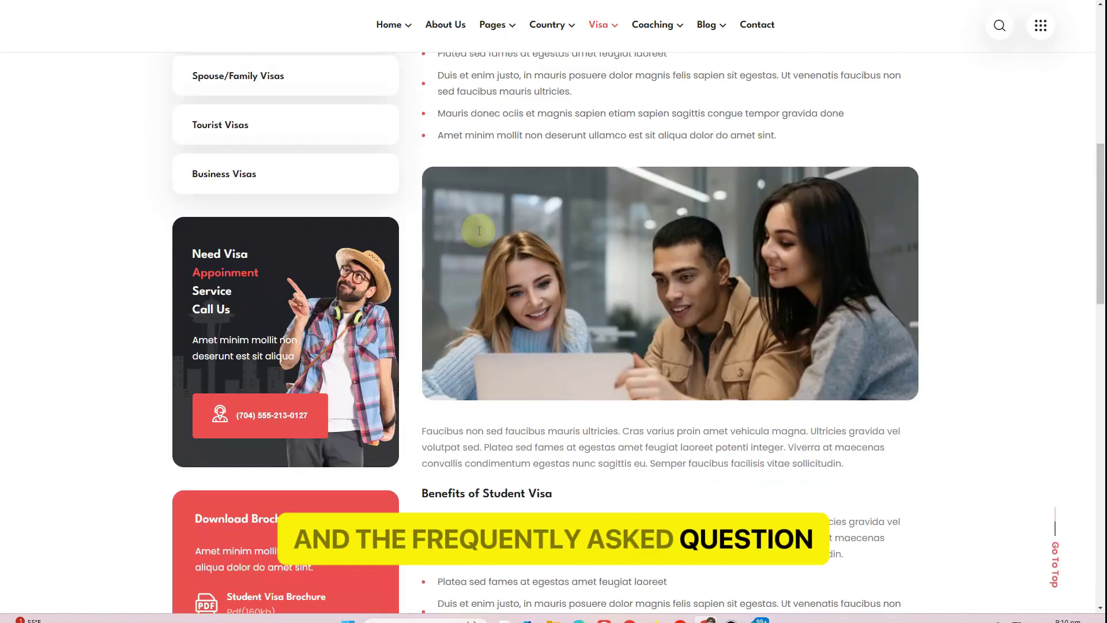
scroll(479, 232, "up", 2)
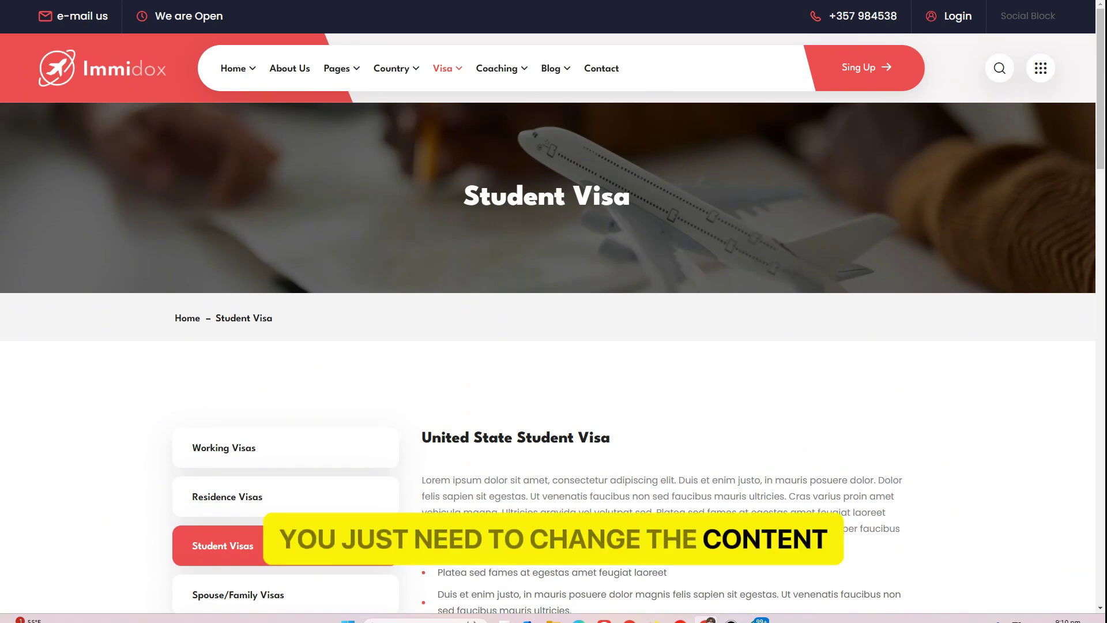
mouse_move(504, 70)
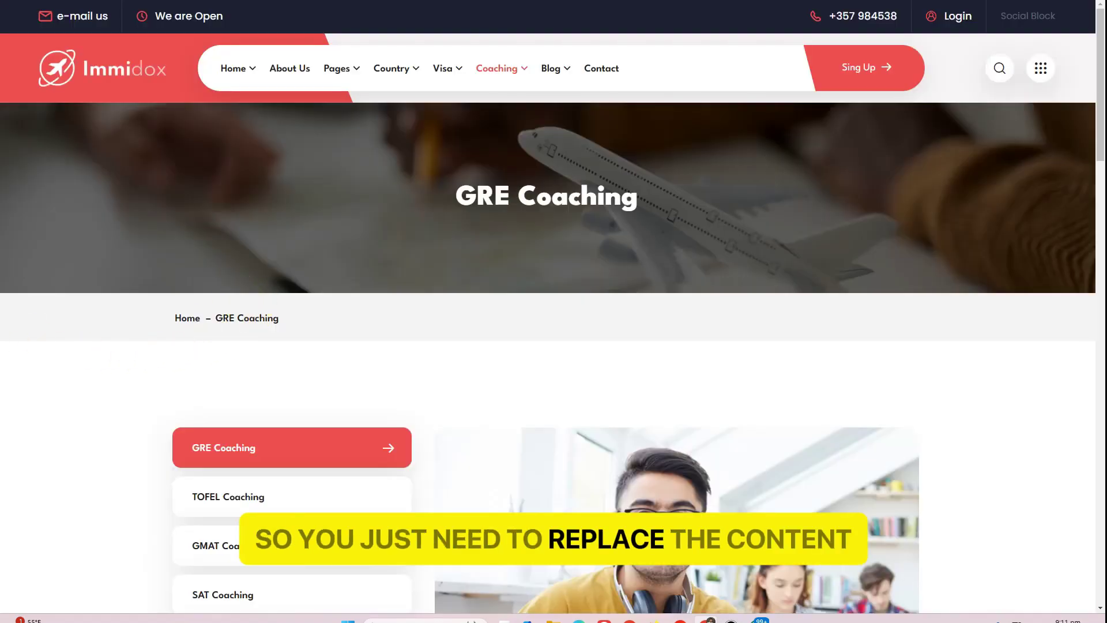
Read through the GRE Coaching details, selecting several of its paragraphs
scroll(610, 260, "down", 9)
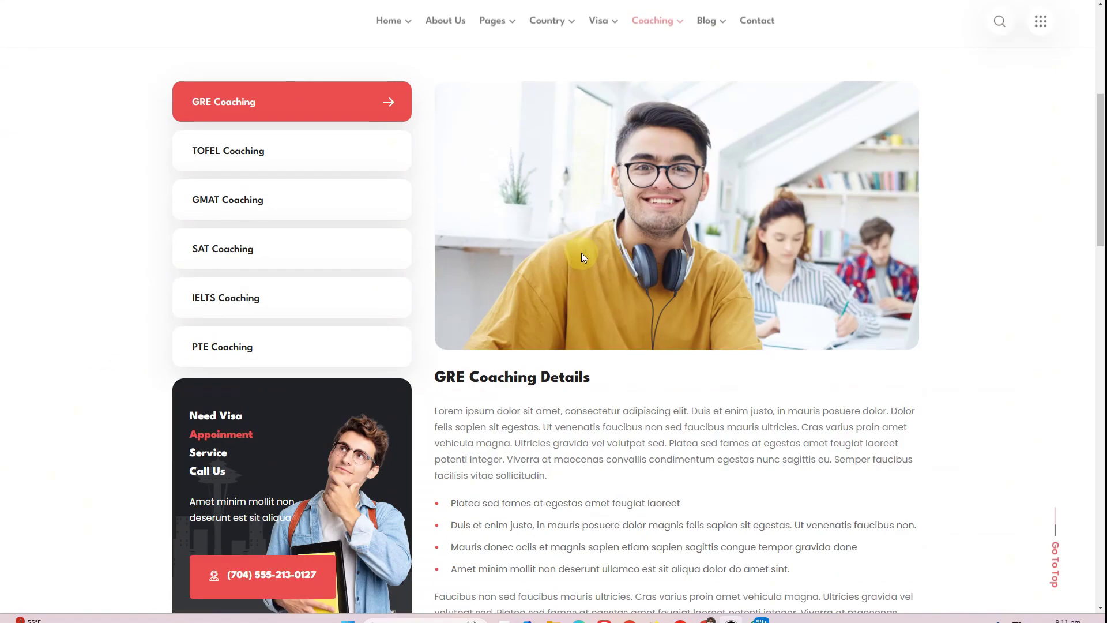
scroll(551, 237, "down", 3)
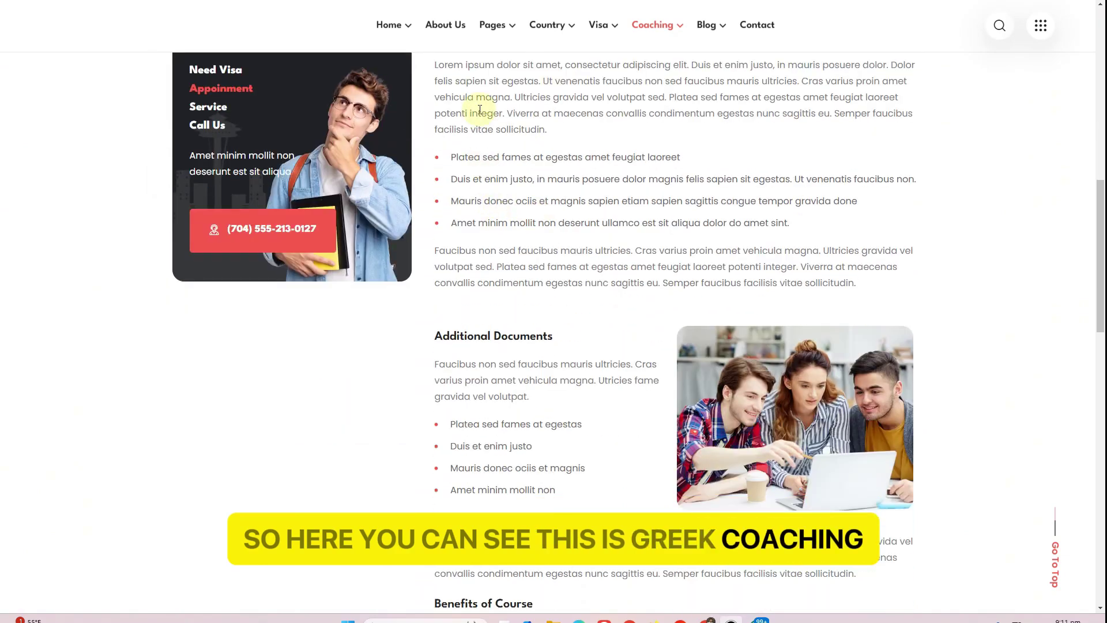
scroll(468, 113, "up", 1)
left_click_drag(454, 138, 554, 280)
left_click_drag(469, 324, 544, 349)
scroll(514, 300, "down", 3)
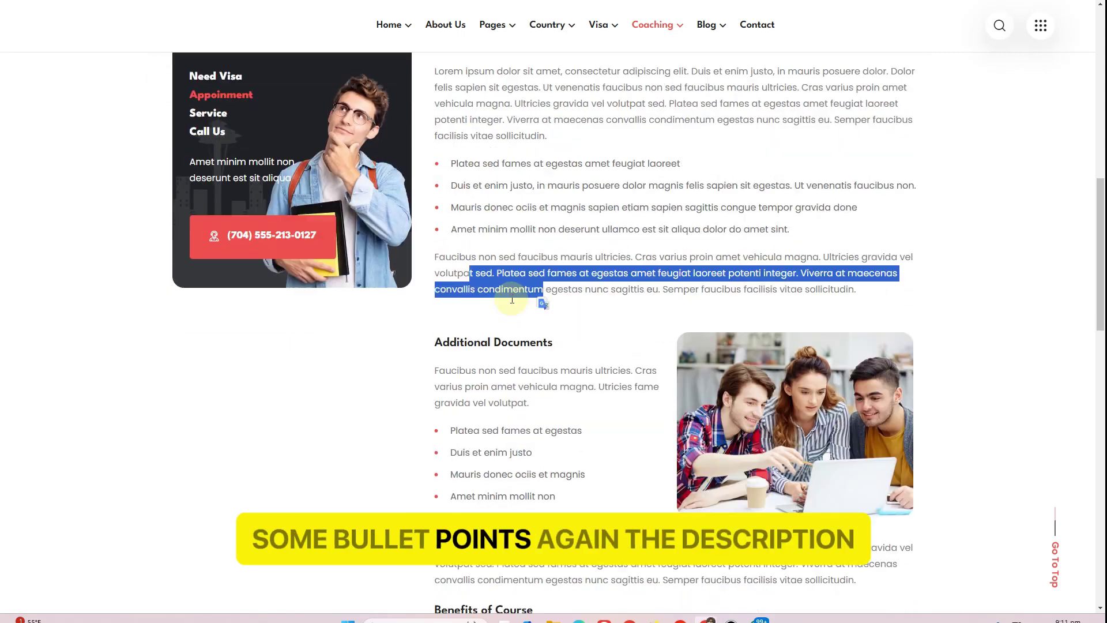
left_click_drag(464, 222, 510, 253)
left_click_drag(493, 308, 507, 376)
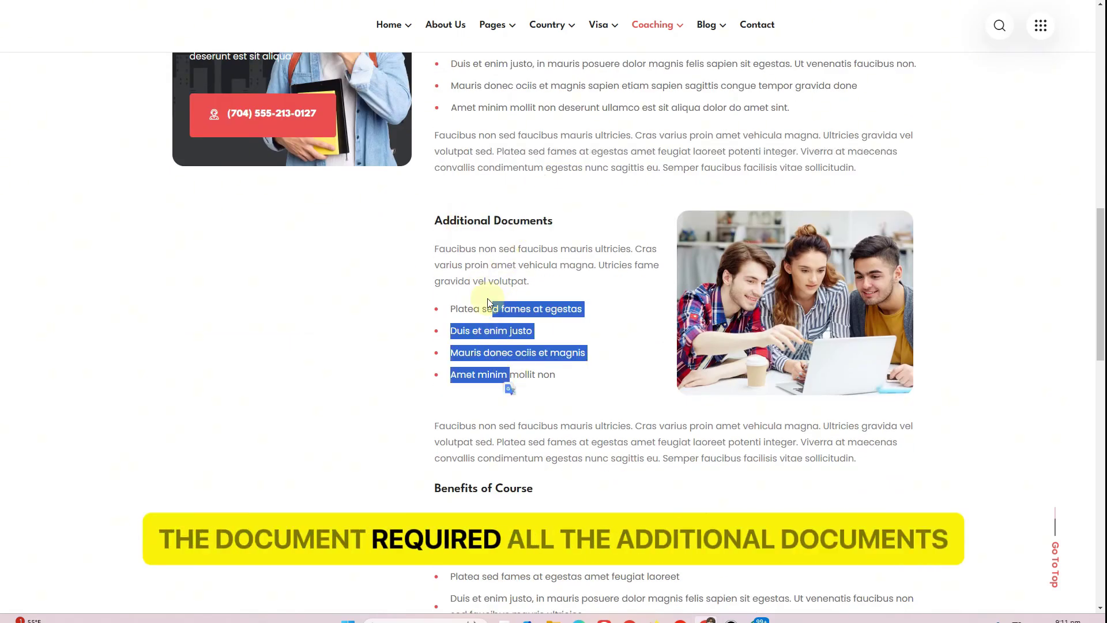
scroll(507, 254, "down", 6)
scroll(489, 266, "down", 2)
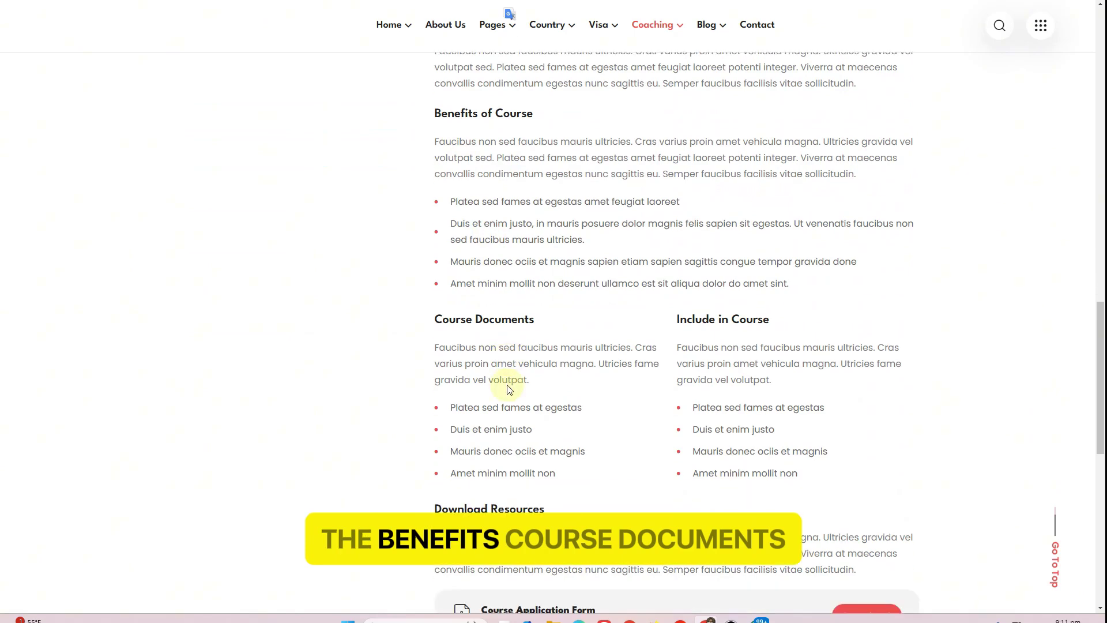
left_click_drag(457, 260, 513, 300)
left_click_drag(687, 261, 733, 343)
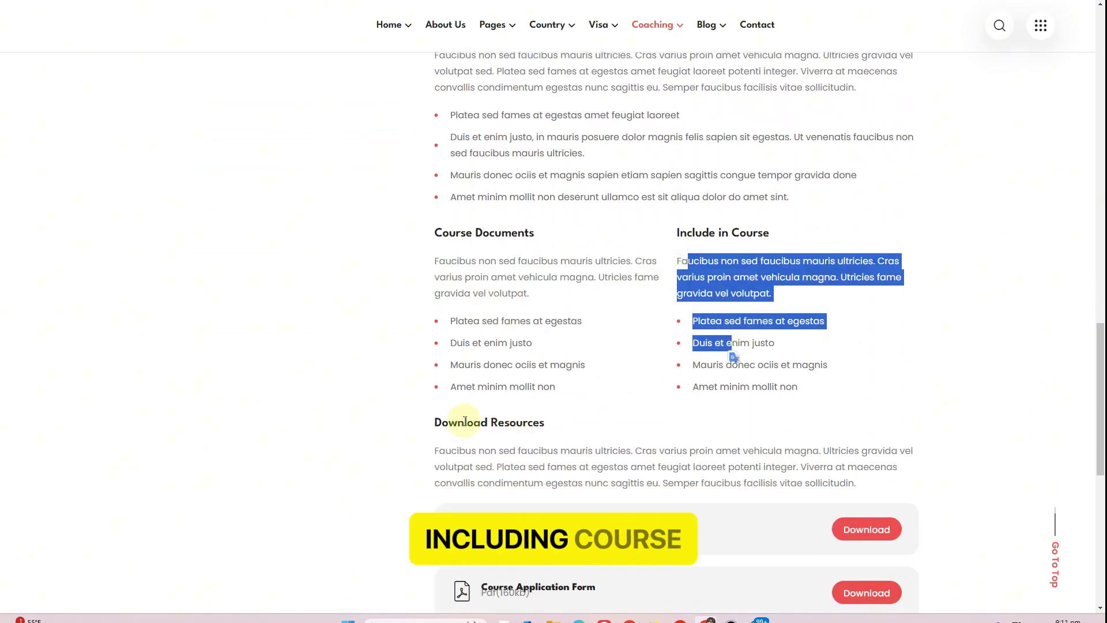
scroll(466, 417, "down", 4)
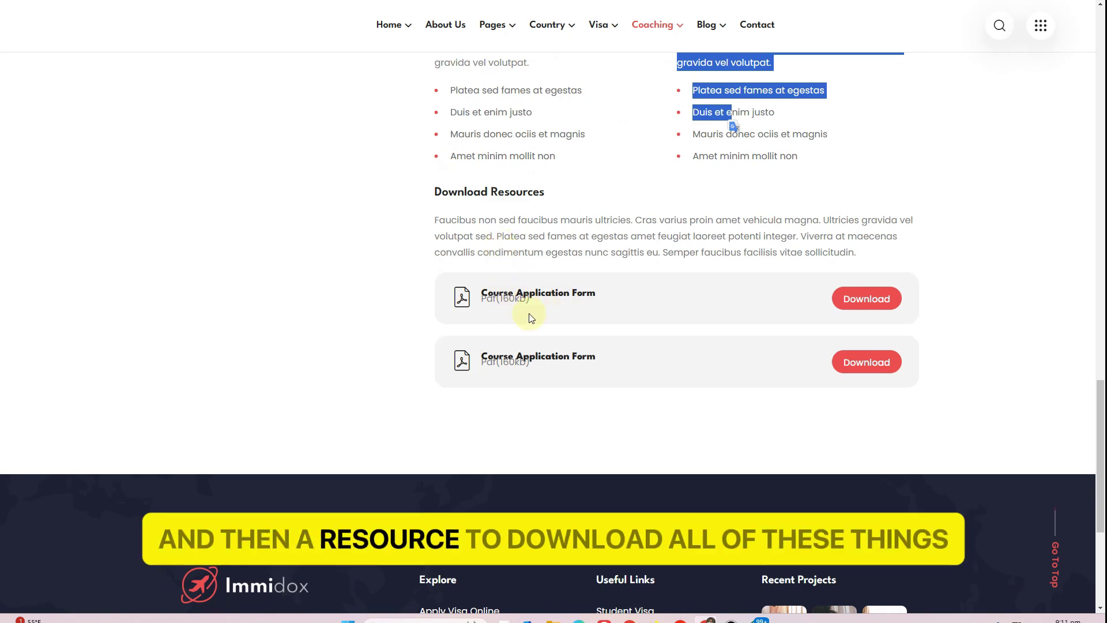
scroll(527, 316, "up", 20)
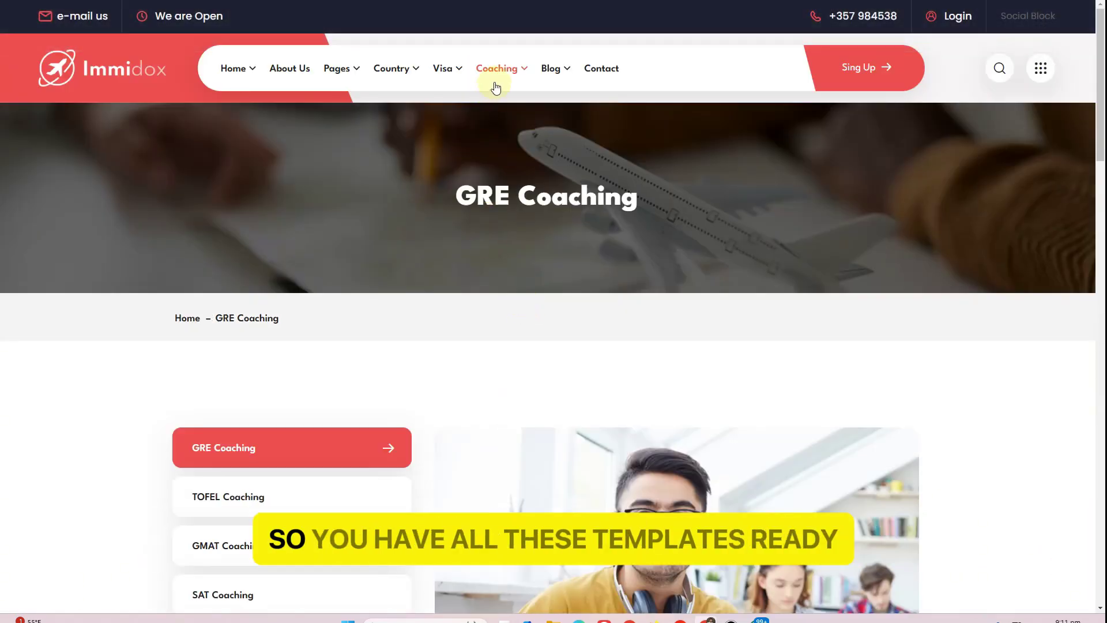
Open the blog pages and scroll through the posts, pagination and sidebar widgets
left_click(551, 79)
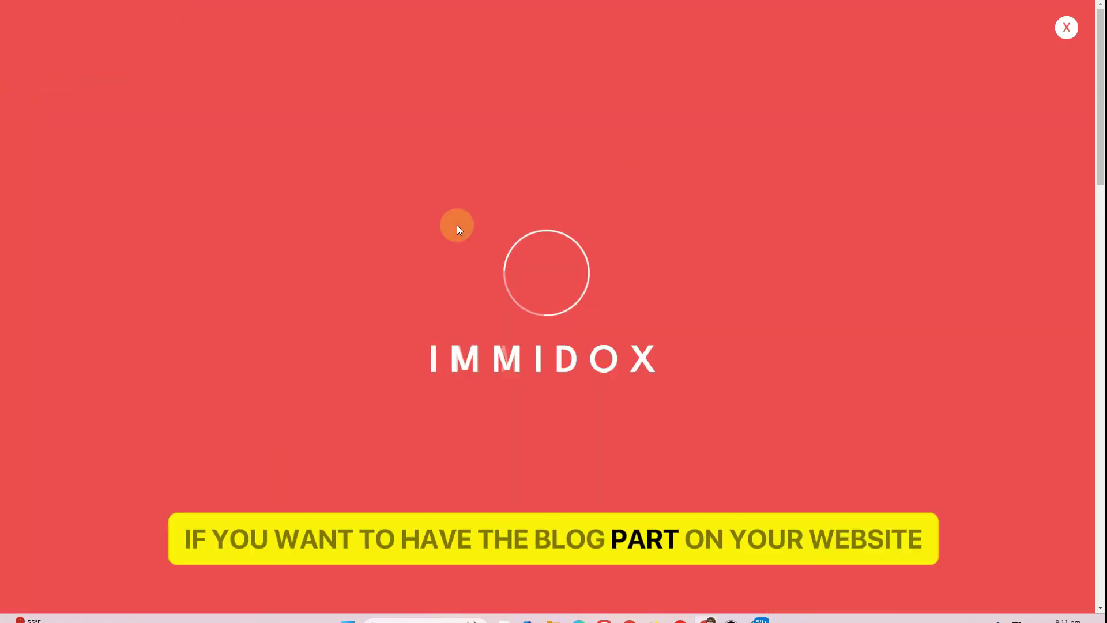
scroll(457, 228, "down", 15)
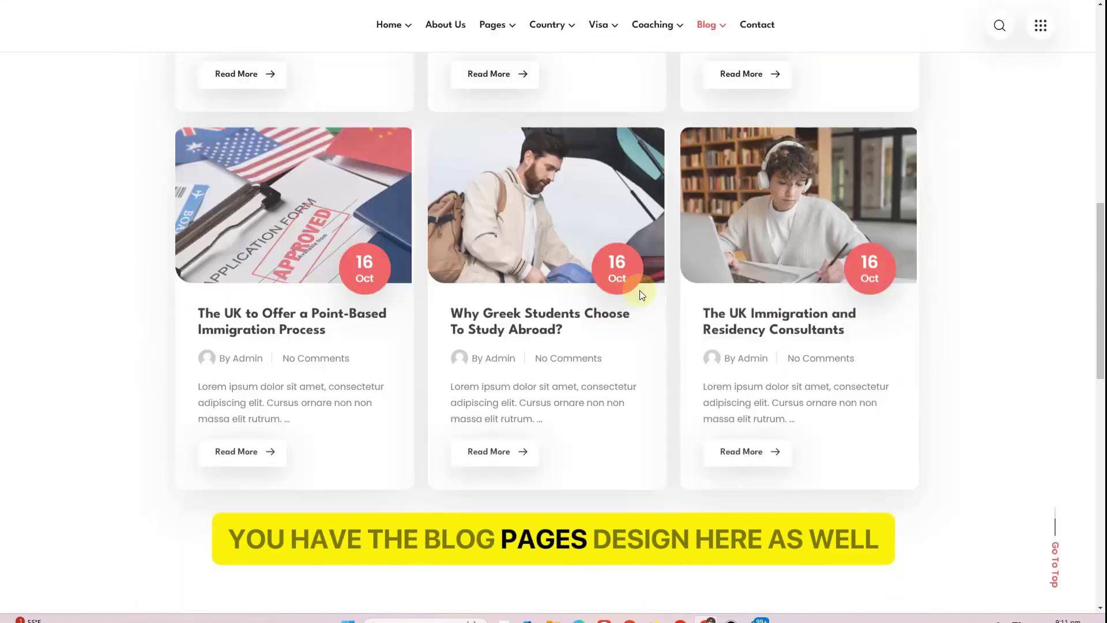
scroll(455, 265, "down", 3)
scroll(455, 267, "up", 15)
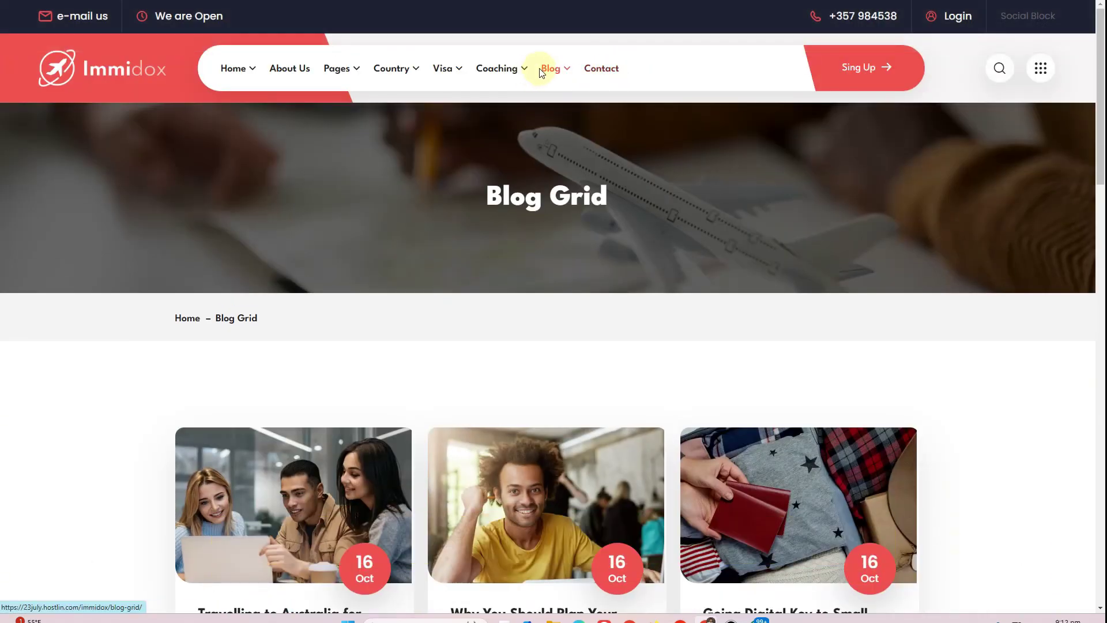
mouse_move(545, 70)
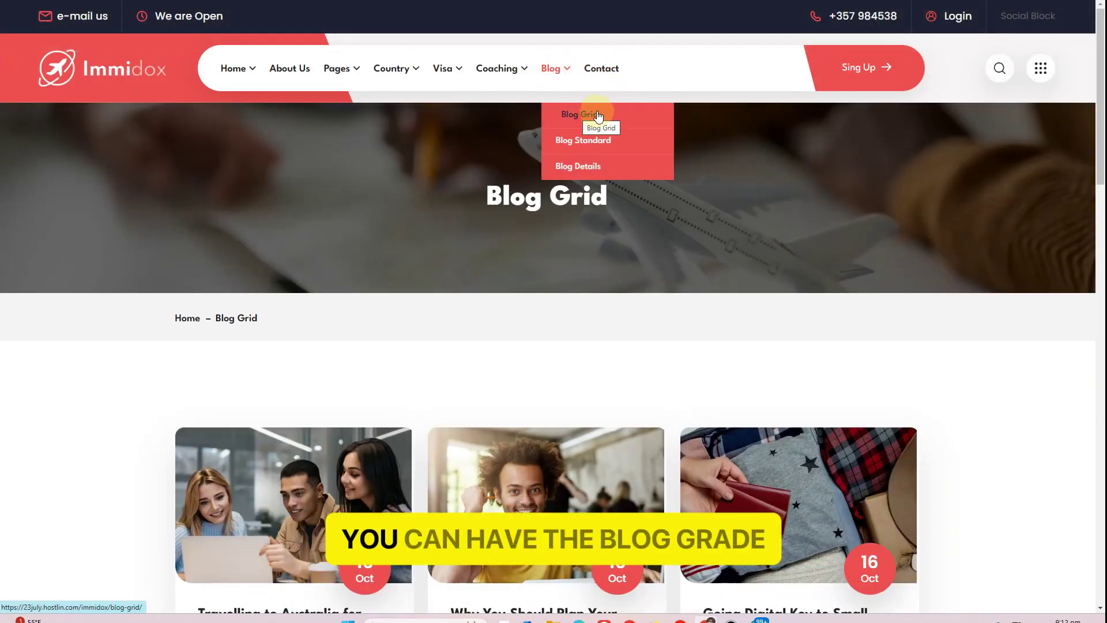
scroll(593, 432, "down", 3)
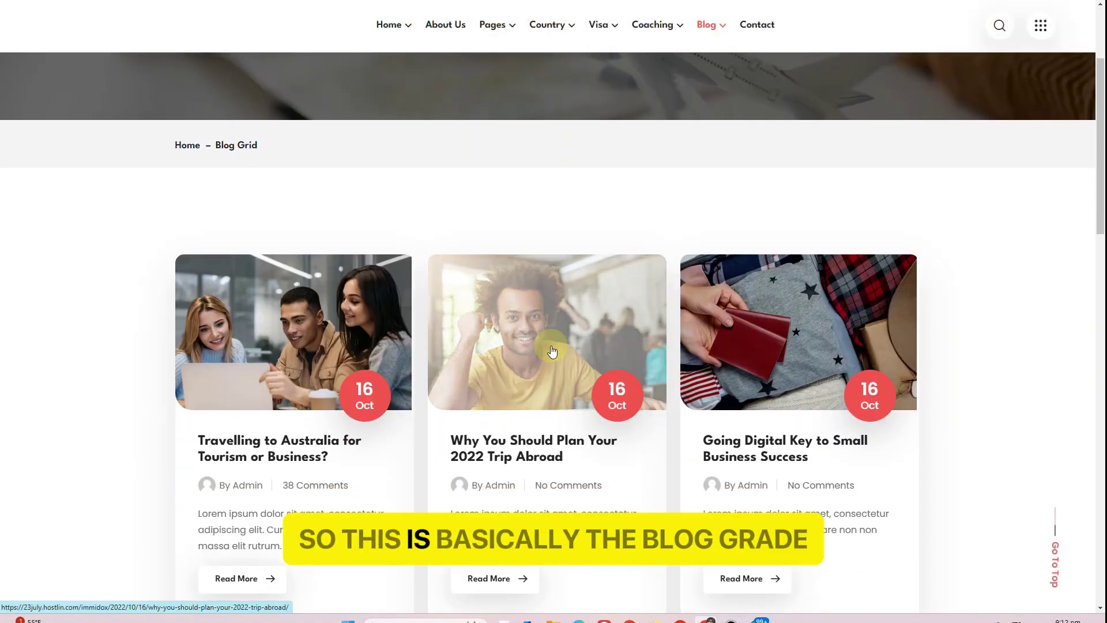
scroll(527, 171, "up", 3)
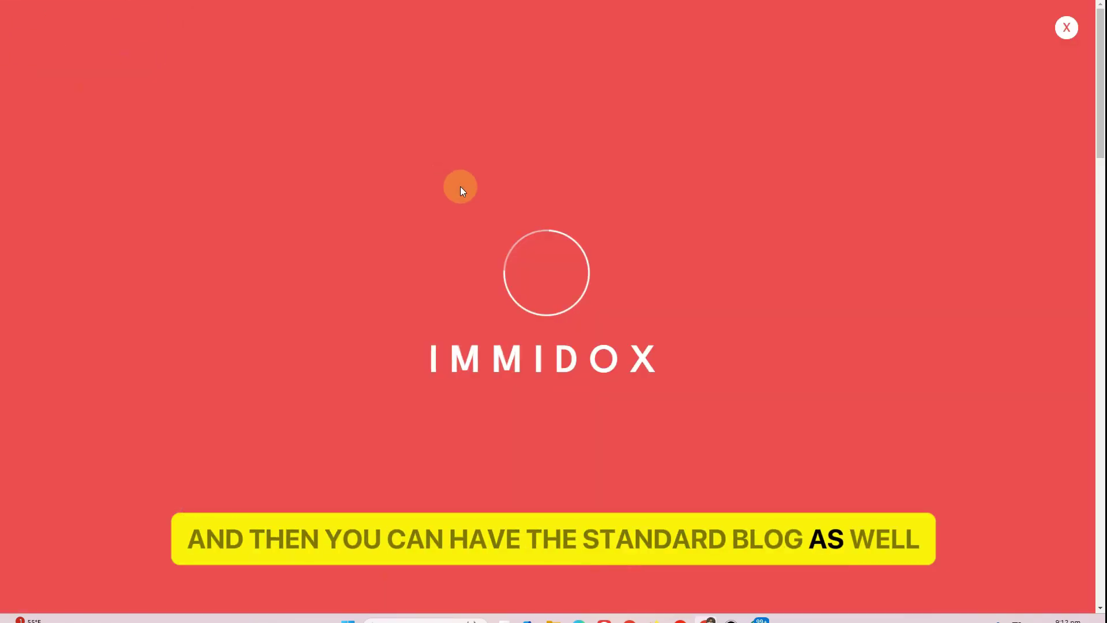
scroll(796, 223, "down", 5)
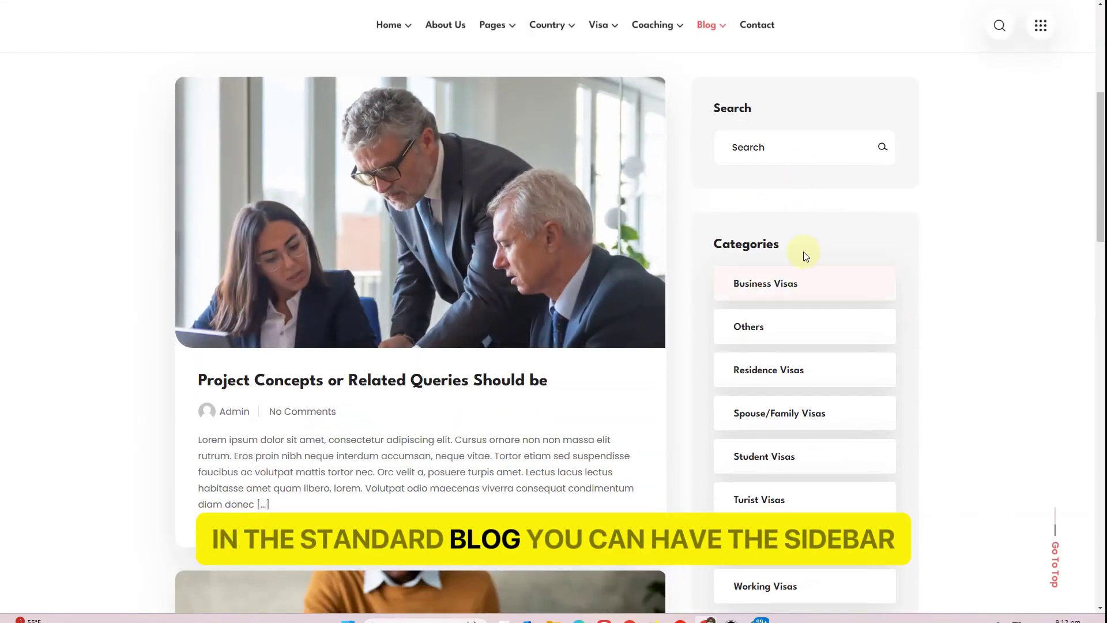
scroll(821, 377, "down", 5)
scroll(820, 378, "up", 4)
scroll(334, 301, "up", 5)
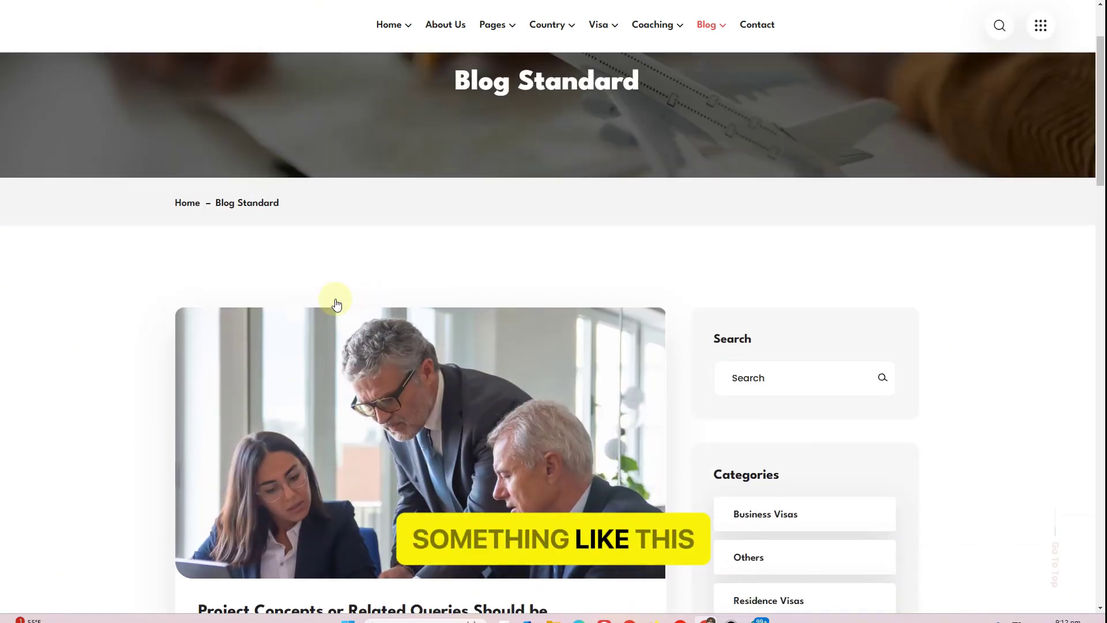
scroll(433, 247, "down", 7)
scroll(433, 247, "down", 15)
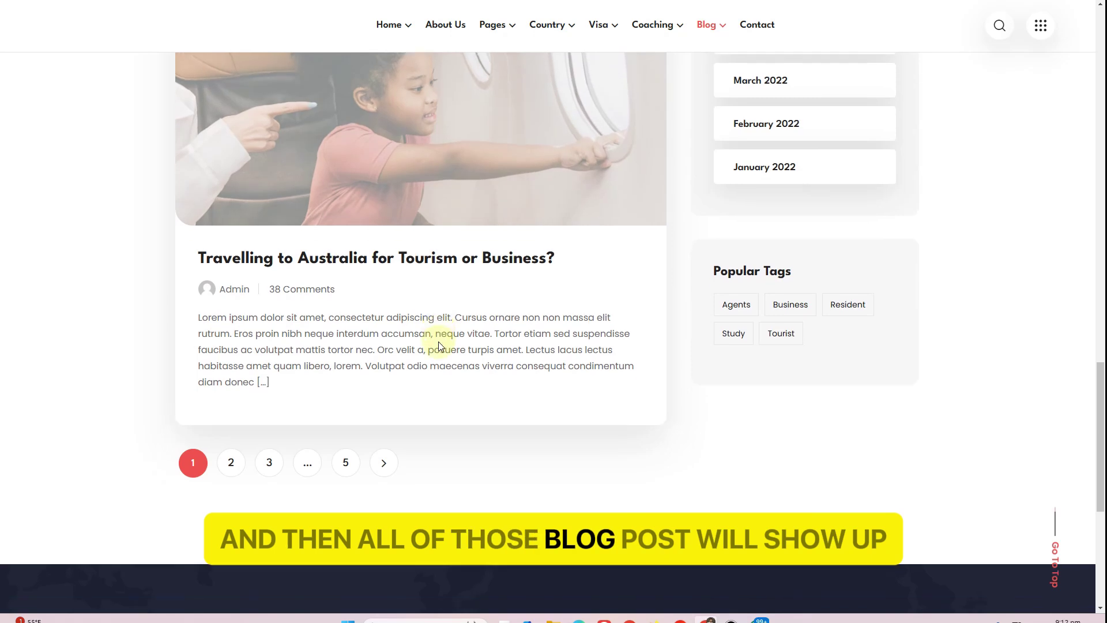
scroll(438, 341, "up", 20)
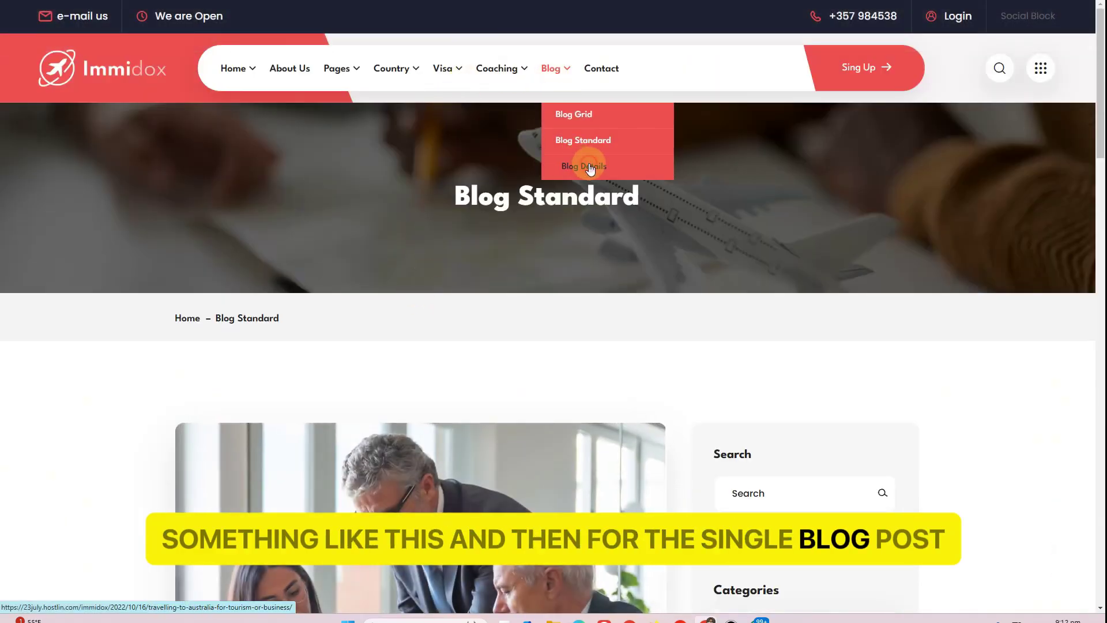
Open the Blog Details post and scroll through its content and sidebar
left_click(589, 167)
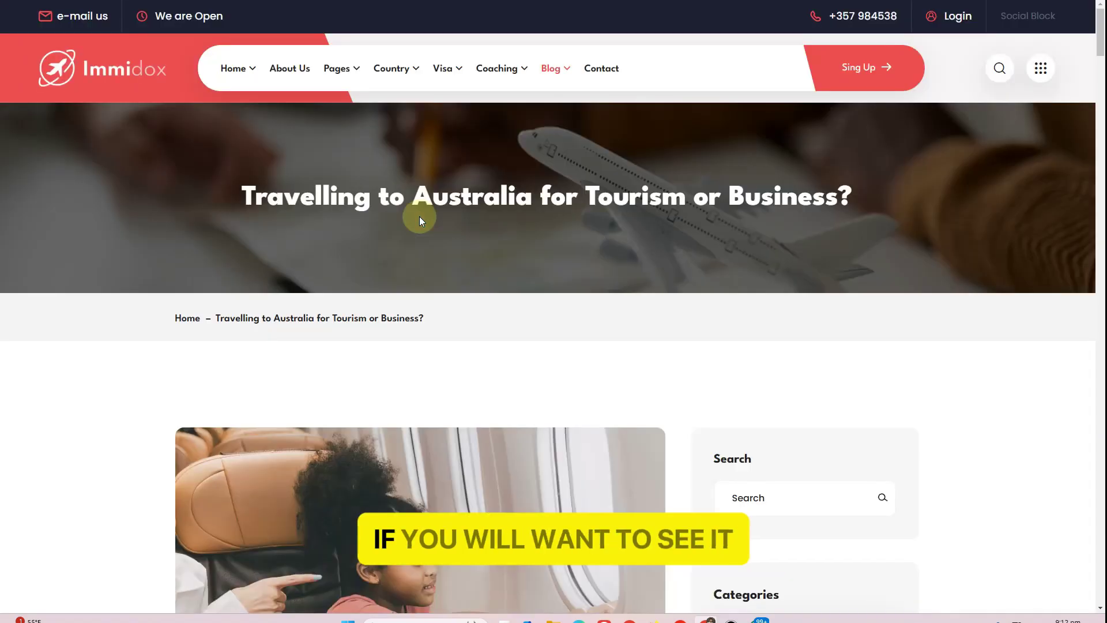
scroll(420, 216, "down", 8)
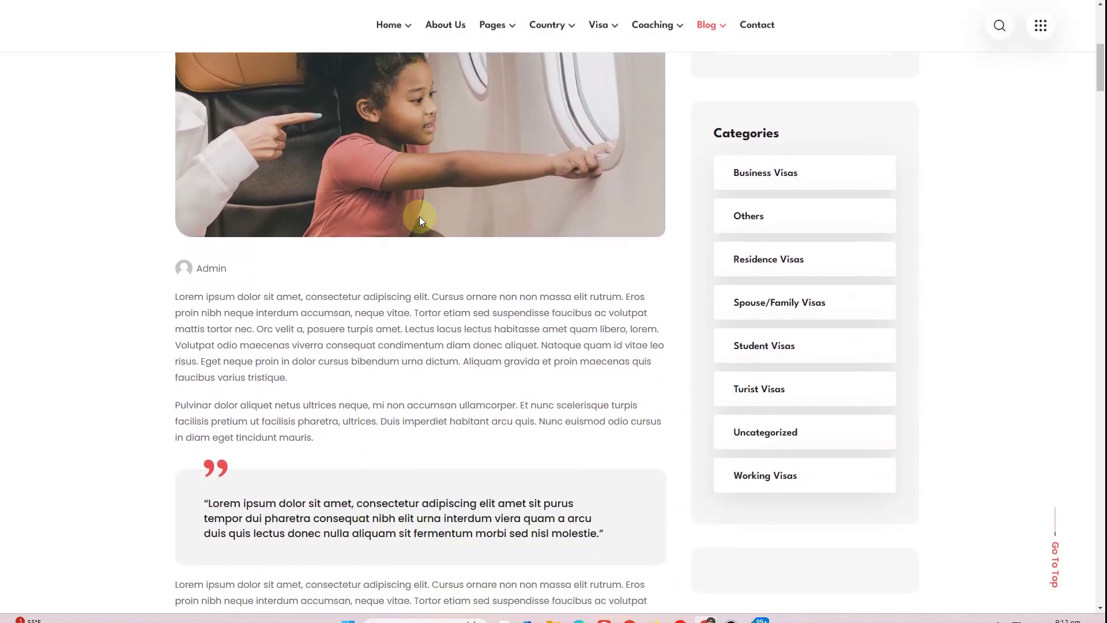
scroll(419, 216, "up", 2)
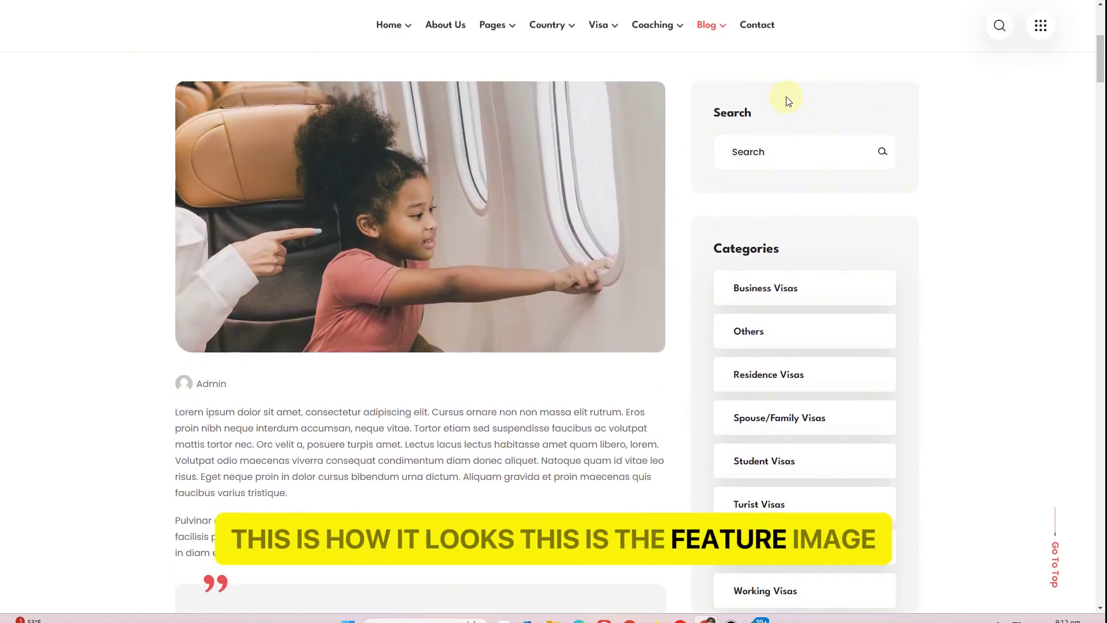
scroll(648, 313, "down", 4)
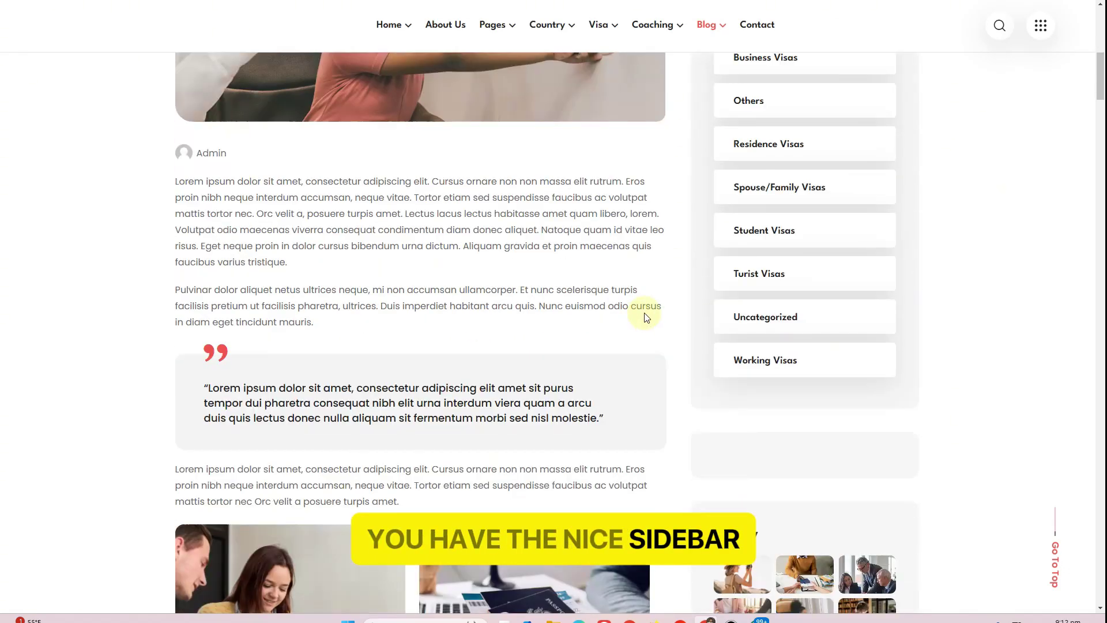
scroll(691, 202, "up", 3)
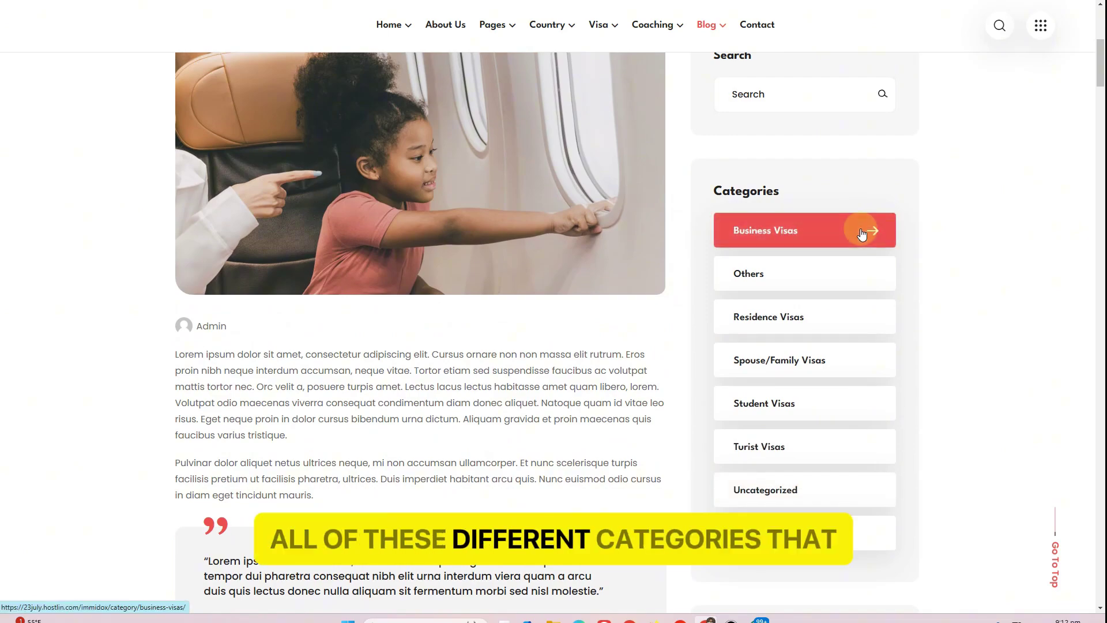
scroll(861, 234, "down", 3)
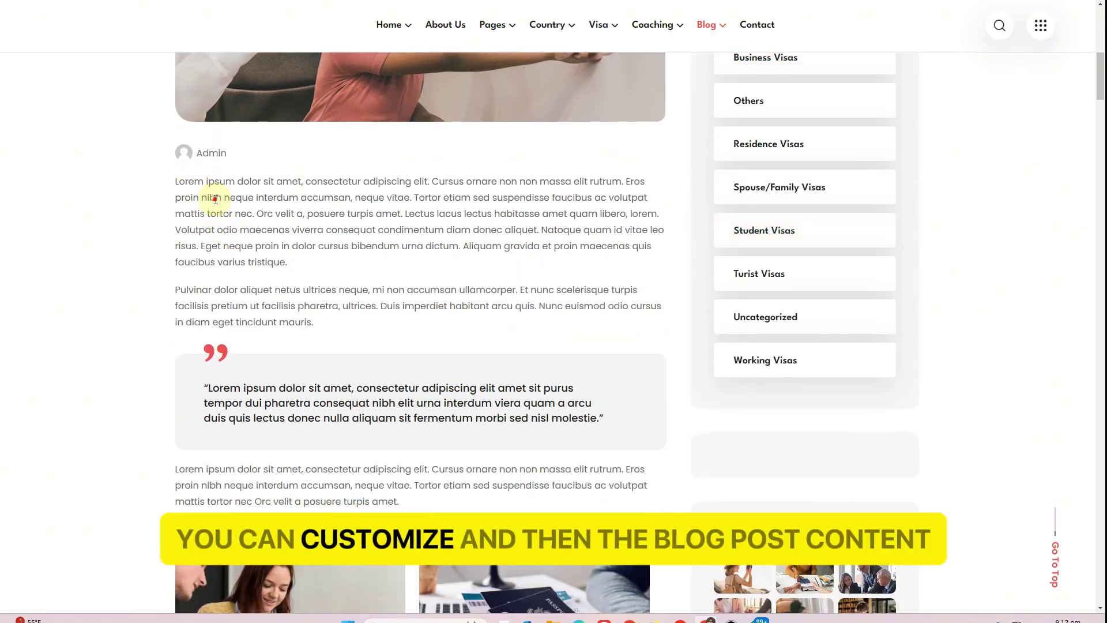
left_click_drag(215, 199, 297, 290)
scroll(422, 334, "down", 9)
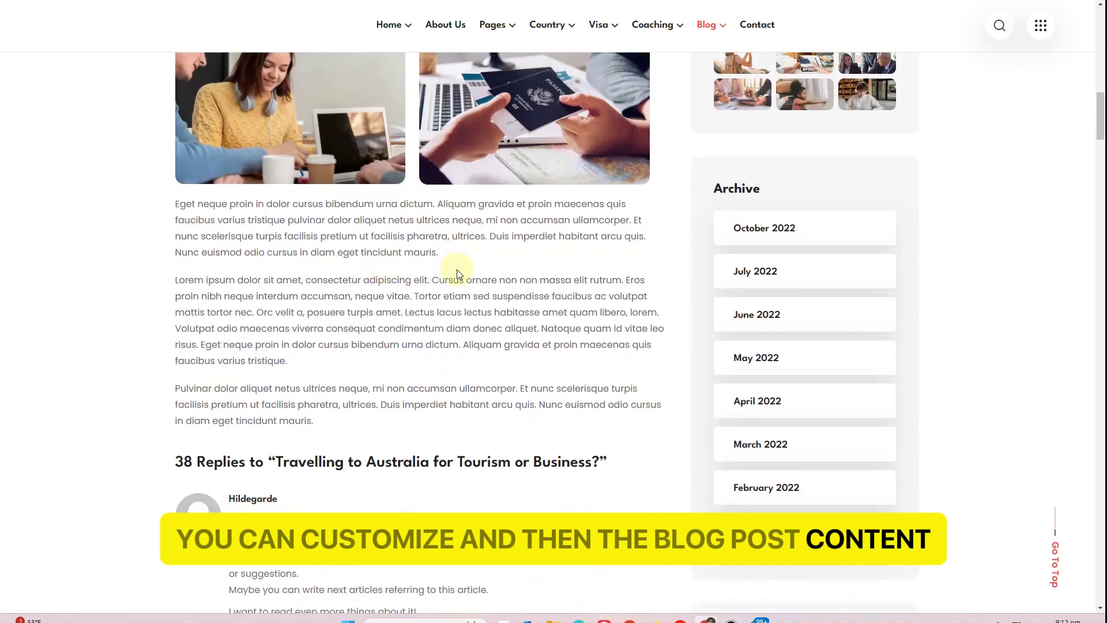
scroll(456, 272, "down", 6)
Scroll through the post's replies and comment form, ending on the 404 Page Not Found page
left_click_drag(221, 114, 581, 120)
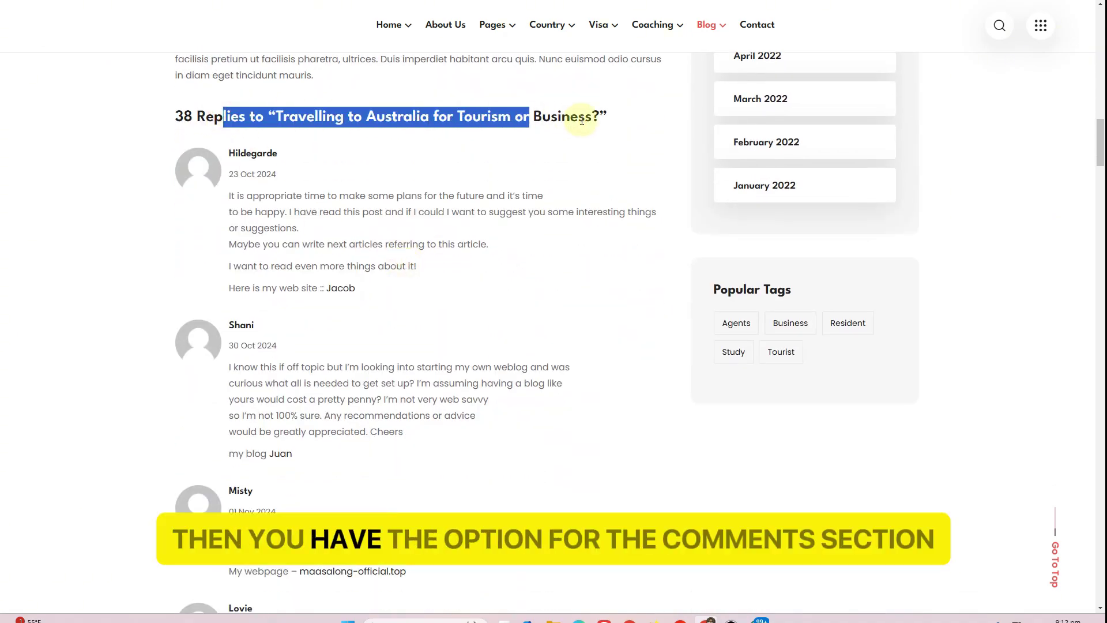
scroll(393, 265, "down", 2)
scroll(383, 268, "down", 20)
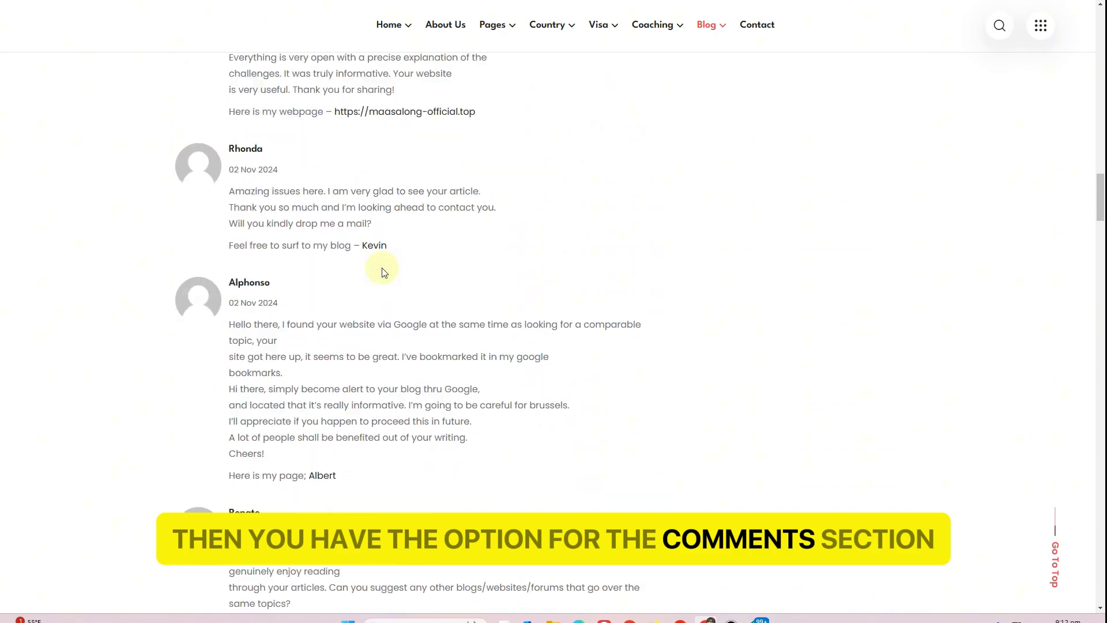
scroll(384, 272, "down", 20)
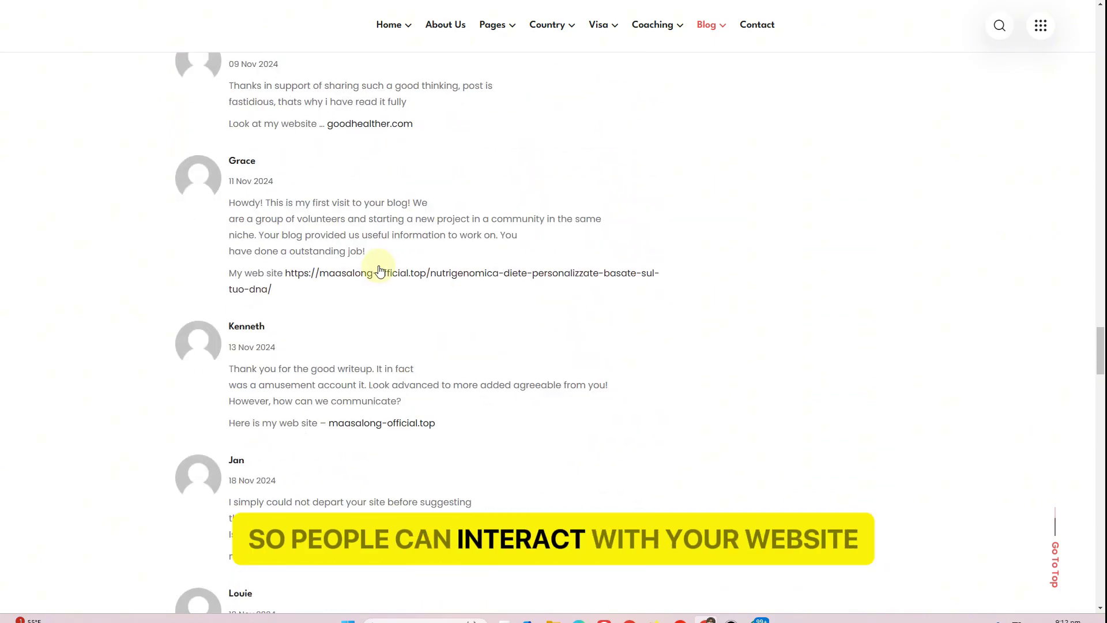
scroll(373, 264, "down", 9)
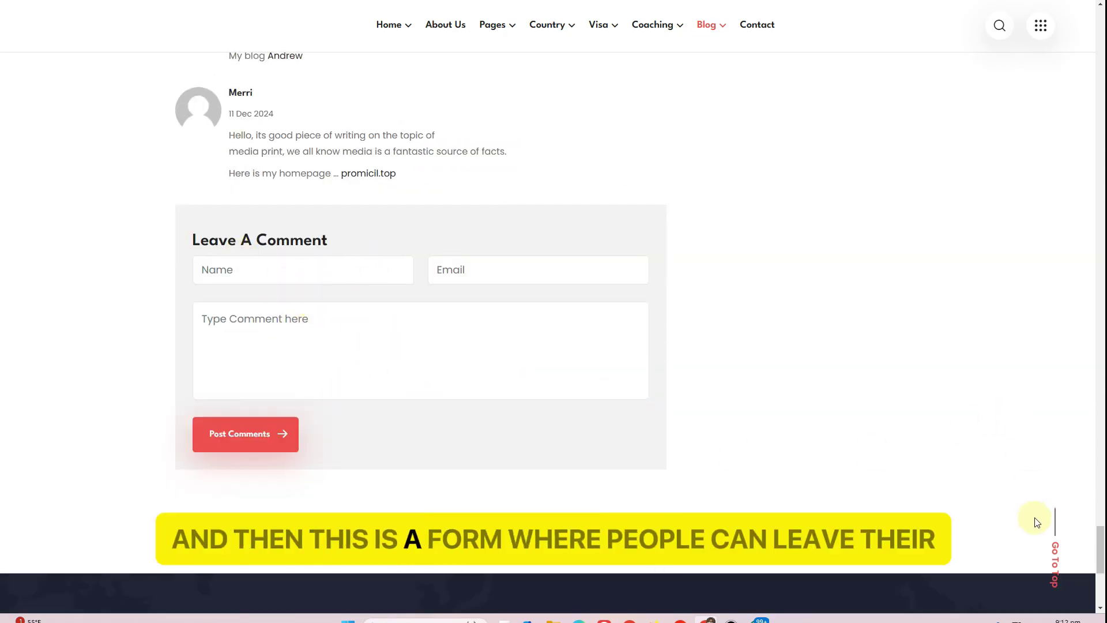
left_click_drag(1102, 562, 1100, 26)
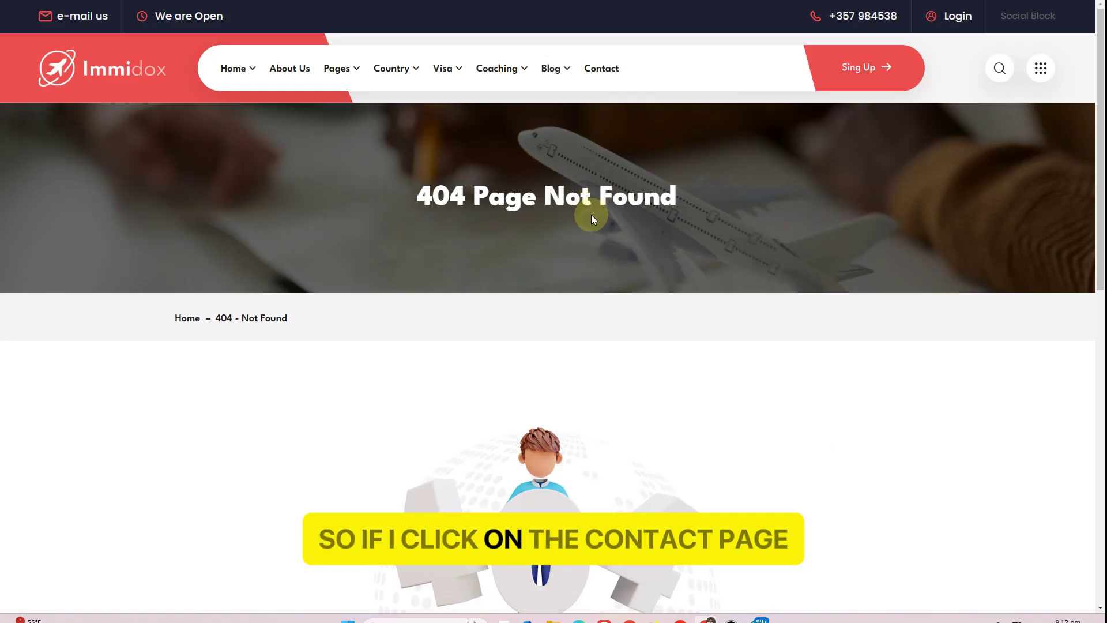
Scroll the Nomm Visa homepage through its About, Visa Categories, Country List and Working Process sections
scroll(556, 309, "down", 4)
scroll(553, 307, "up", 4)
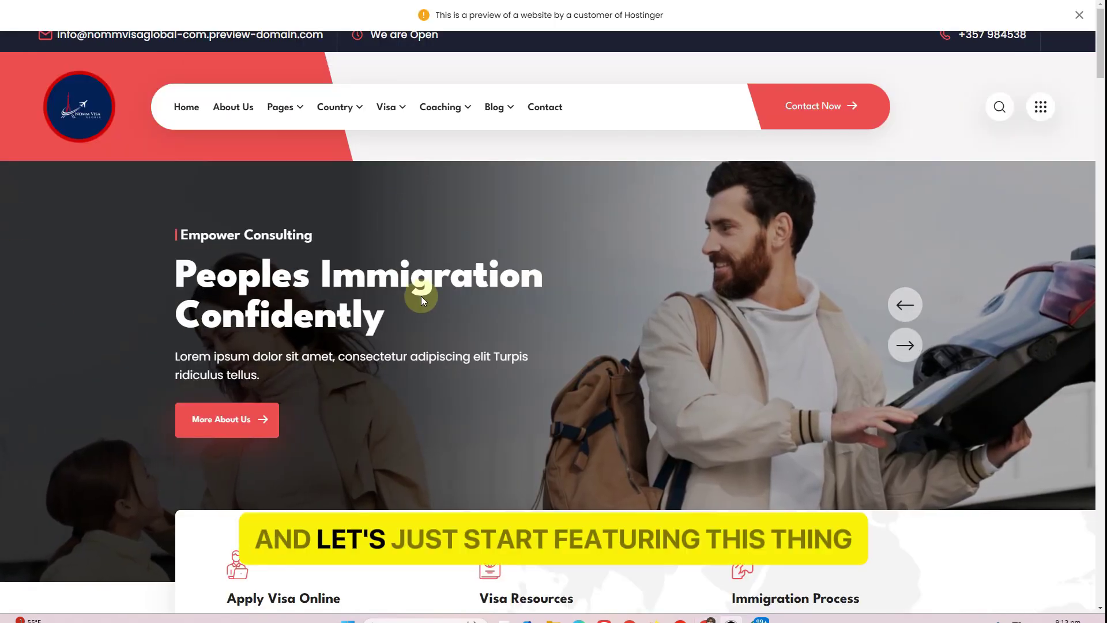
scroll(421, 295, "down", 5)
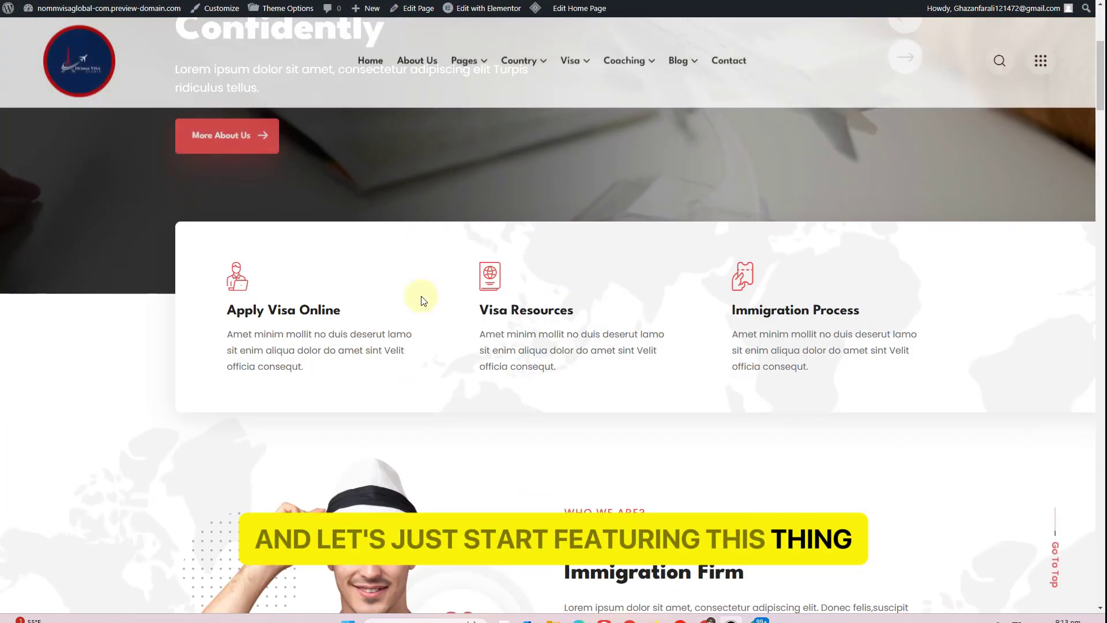
scroll(421, 299, "down", 4)
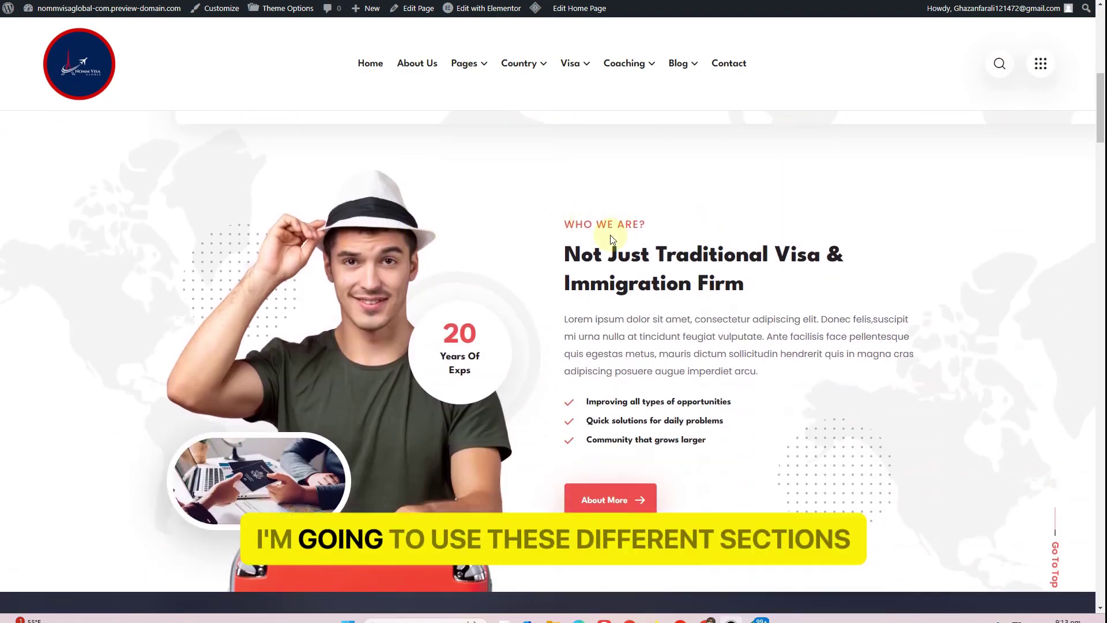
scroll(592, 273, "down", 7)
scroll(590, 268, "down", 15)
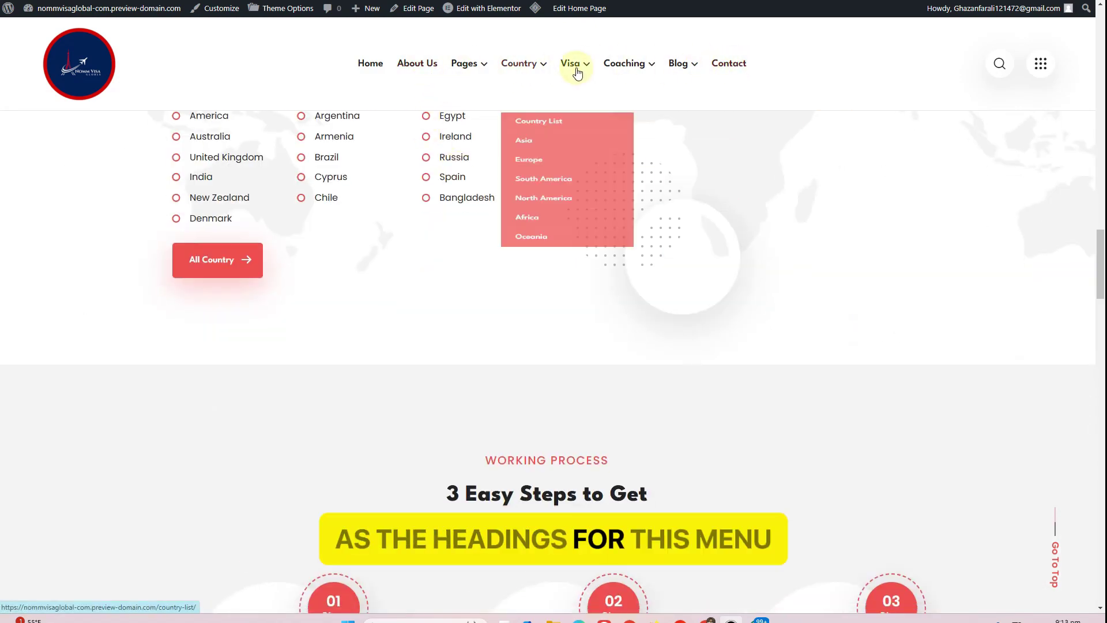
scroll(432, 358, "down", 3)
scroll(434, 360, "down", 5)
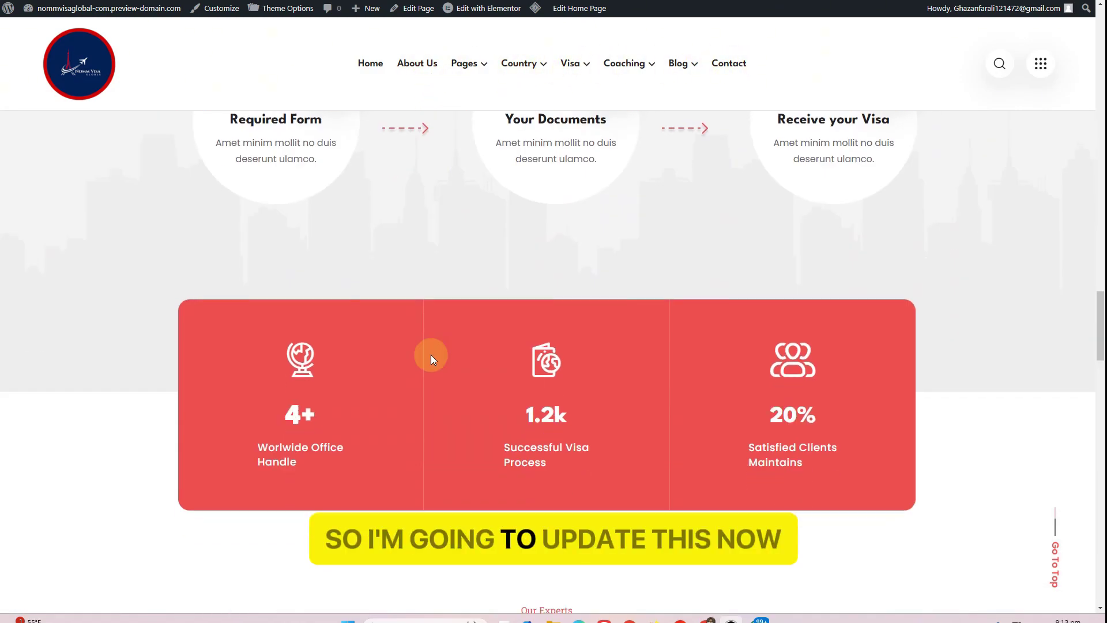
scroll(430, 353, "up", 18)
scroll(417, 331, "up", 10)
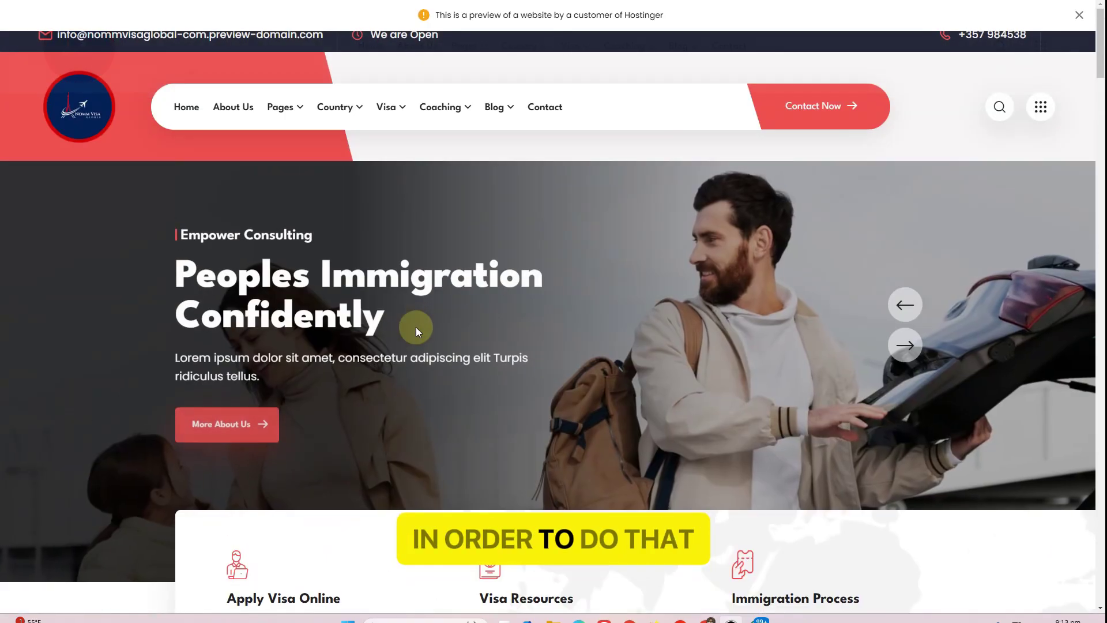
Open the homepage in the Elementor editor in a new tab and dismiss the notifications
left_click(1079, 15)
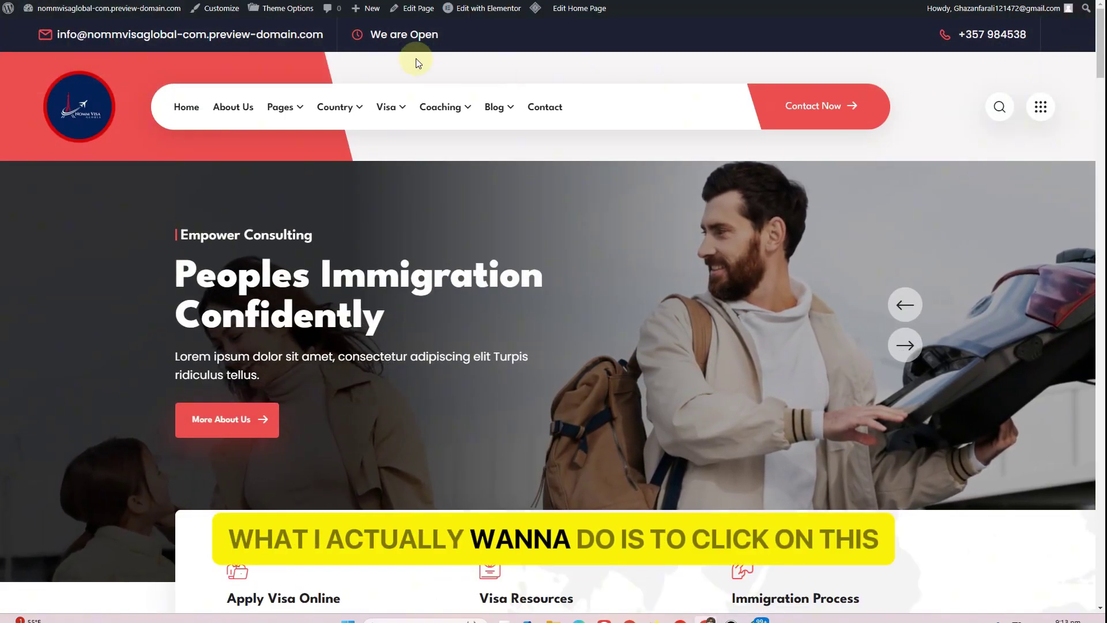
middle_click(473, 12)
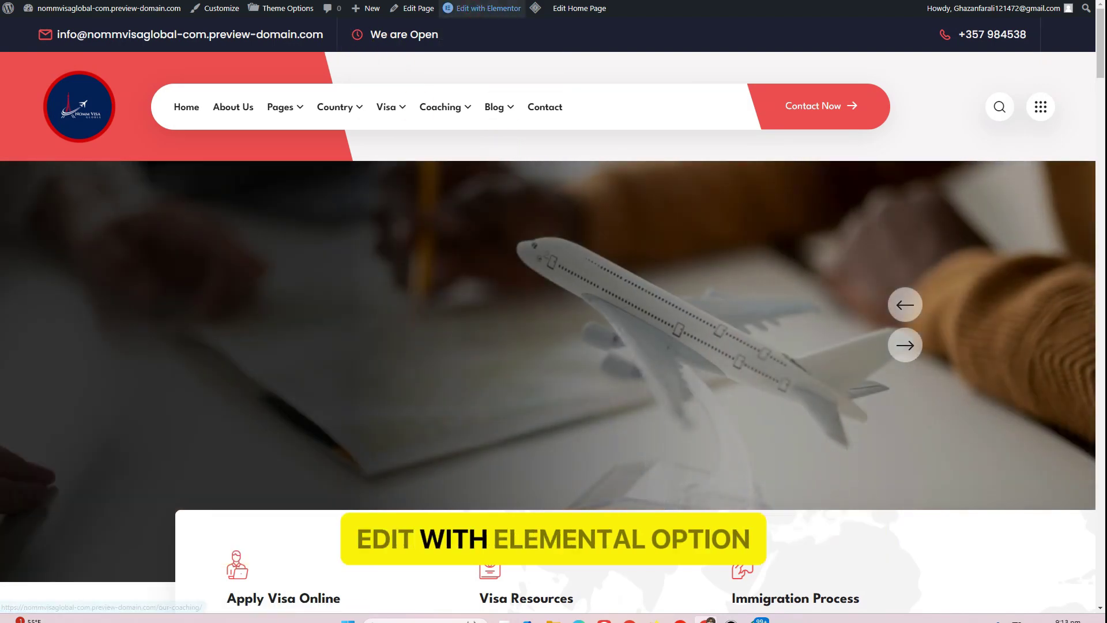
left_click(413, 0)
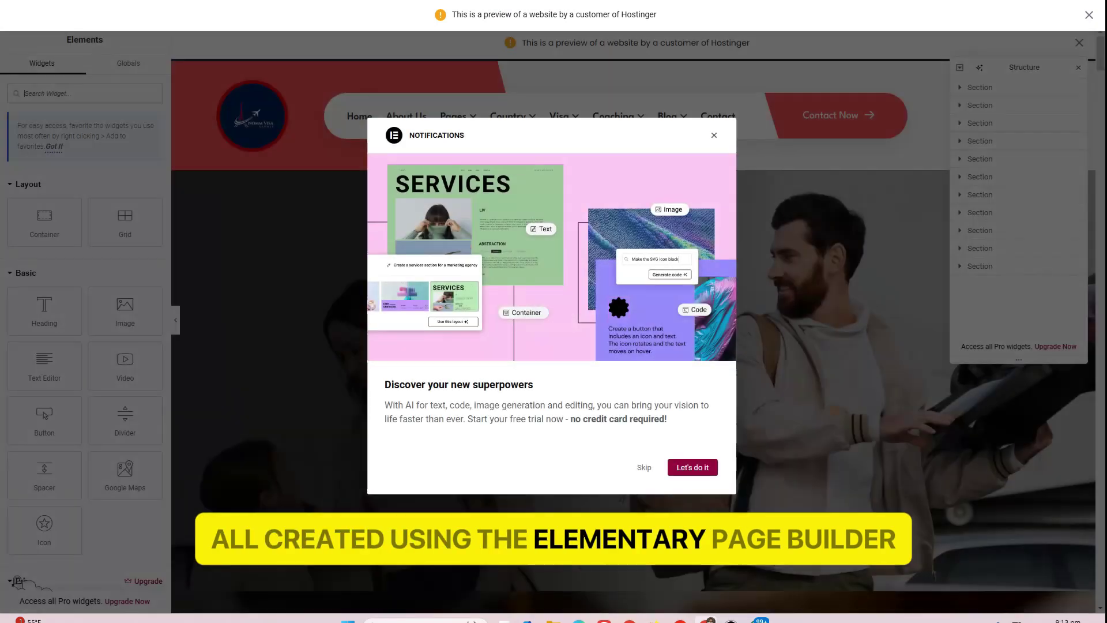
left_click(716, 139)
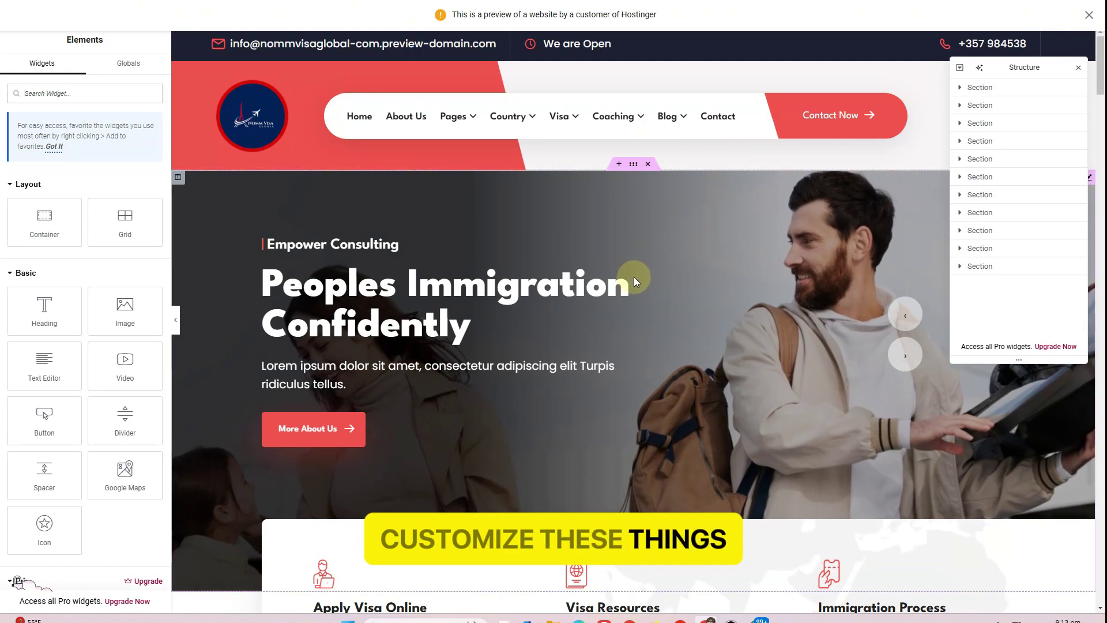
Select the Banner With Left Text widget via Section > Column in the Structure panel
scroll(638, 276, "down", 1)
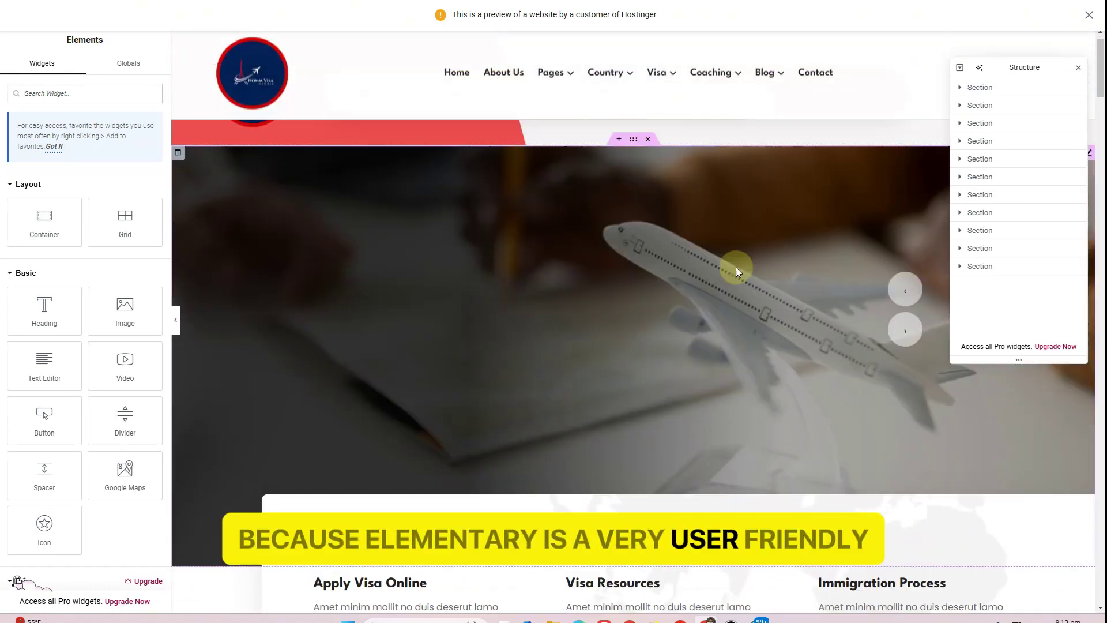
scroll(735, 269, "up", 1)
left_click(960, 88)
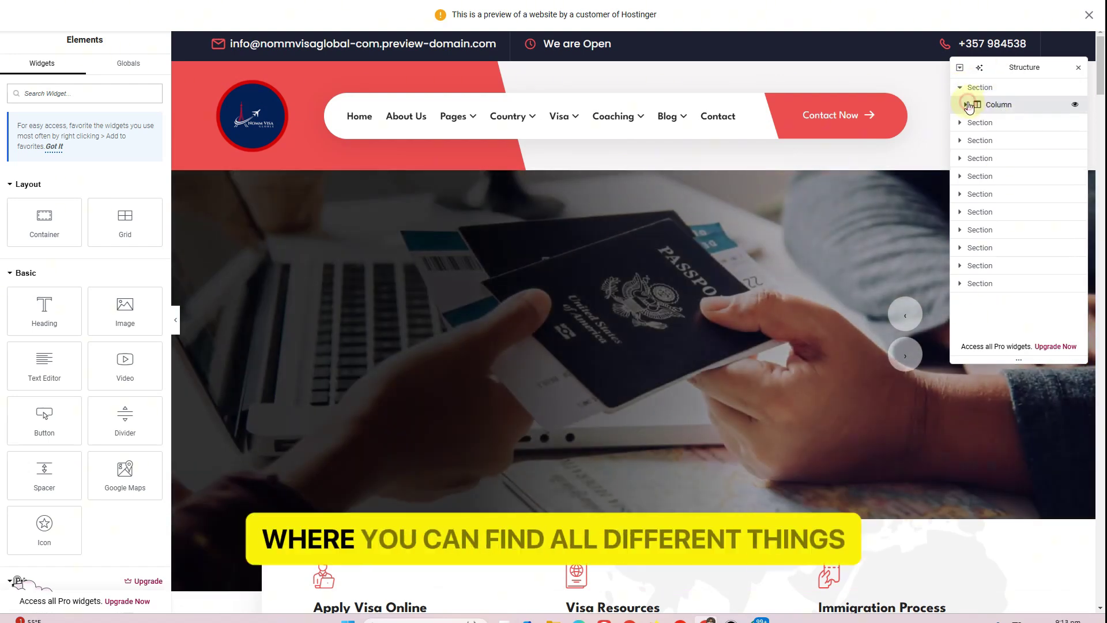
left_click(966, 105)
left_click(1026, 123)
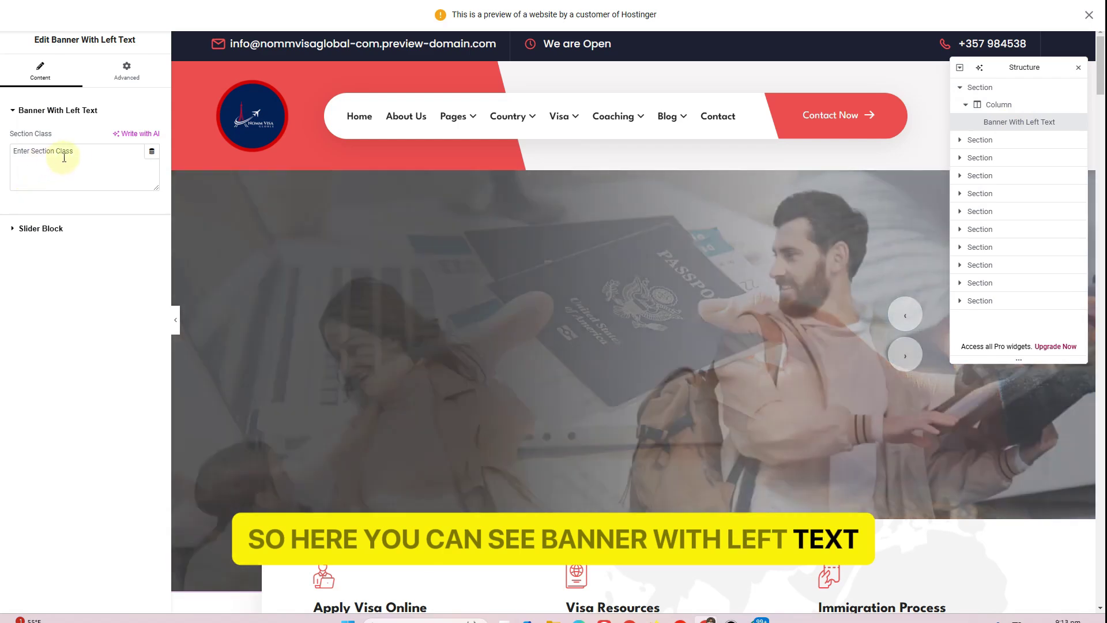
left_click(73, 158)
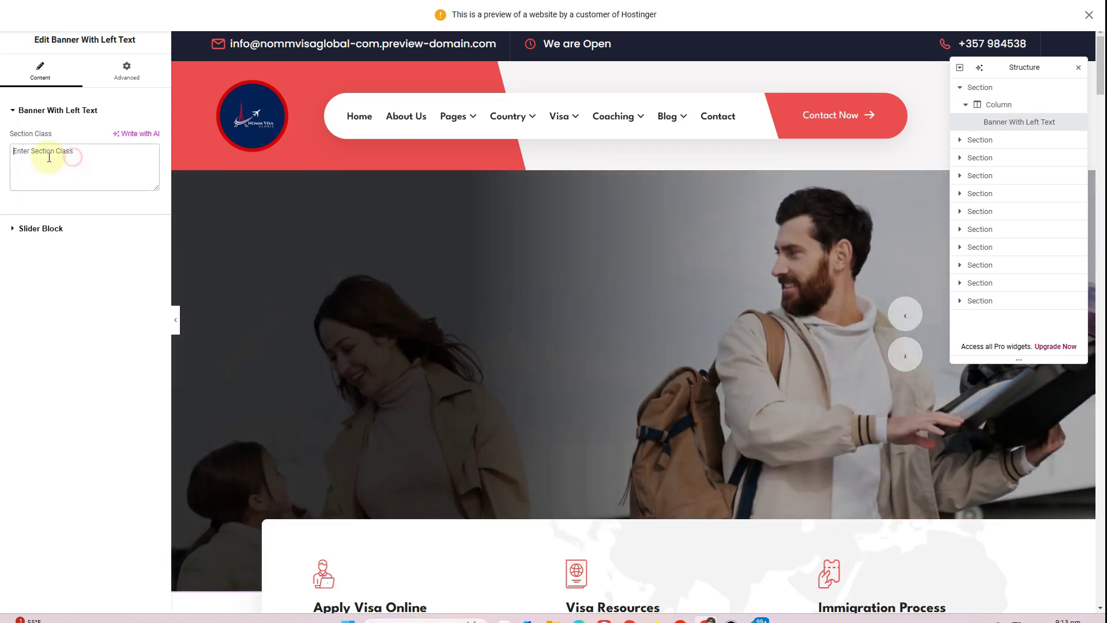
Review the hero Slider Block items, checking each slide's title, subtitle and button link
left_click(17, 231)
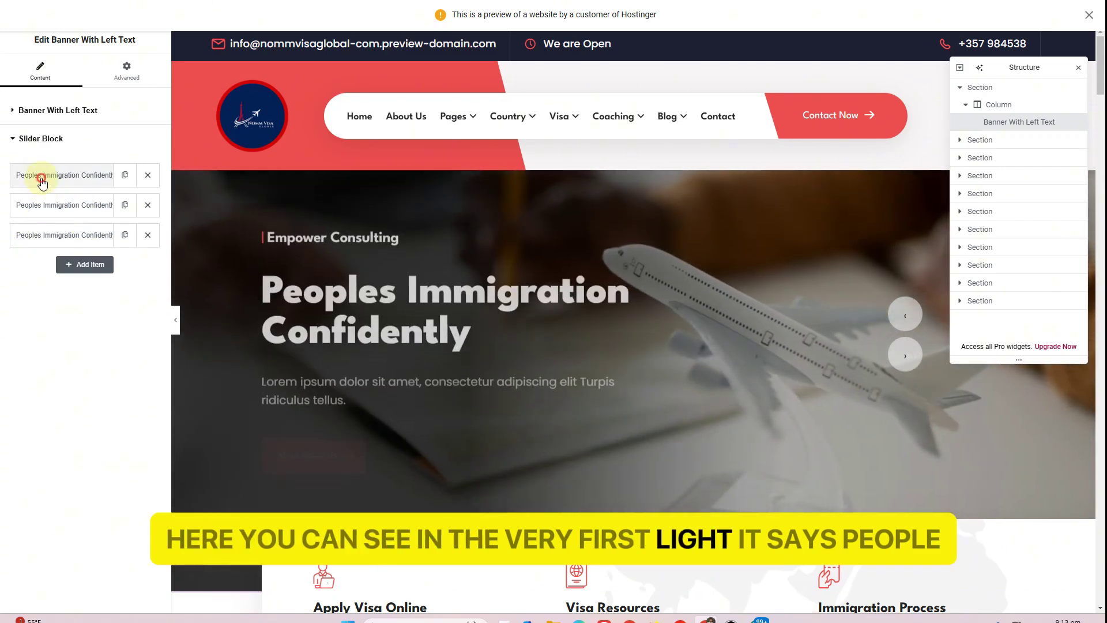
left_click(42, 180)
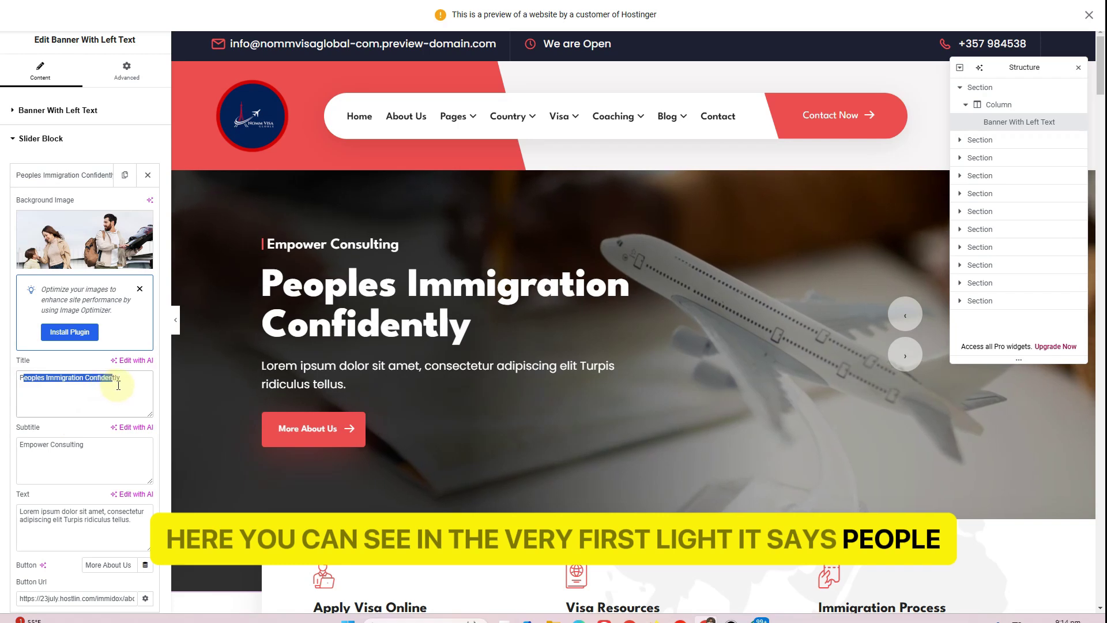
left_click_drag(118, 385, 120, 385)
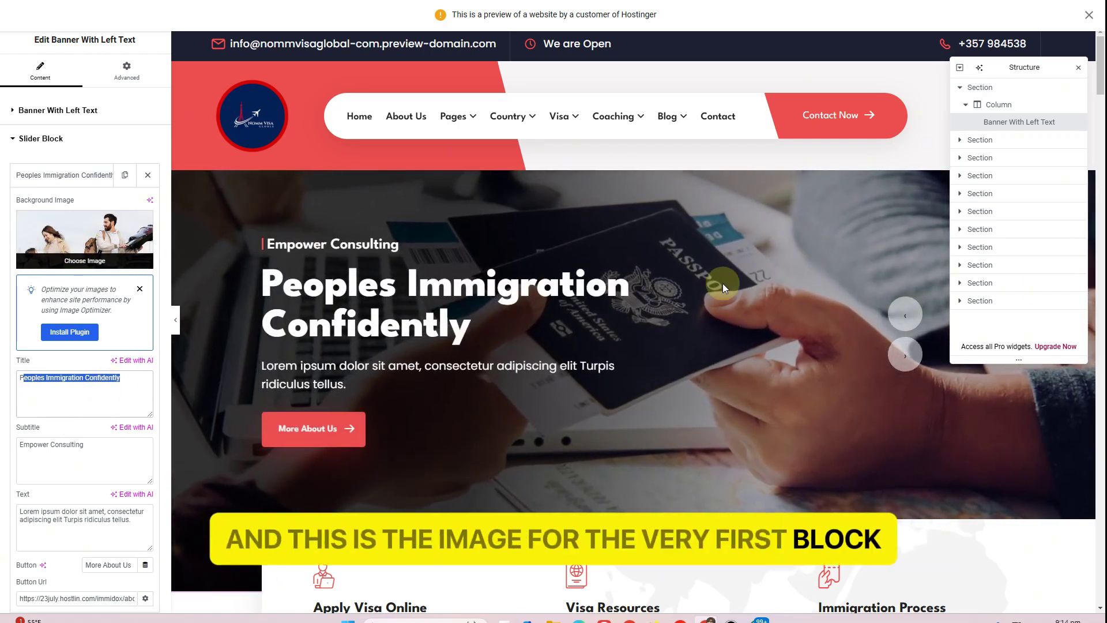
left_click(902, 320)
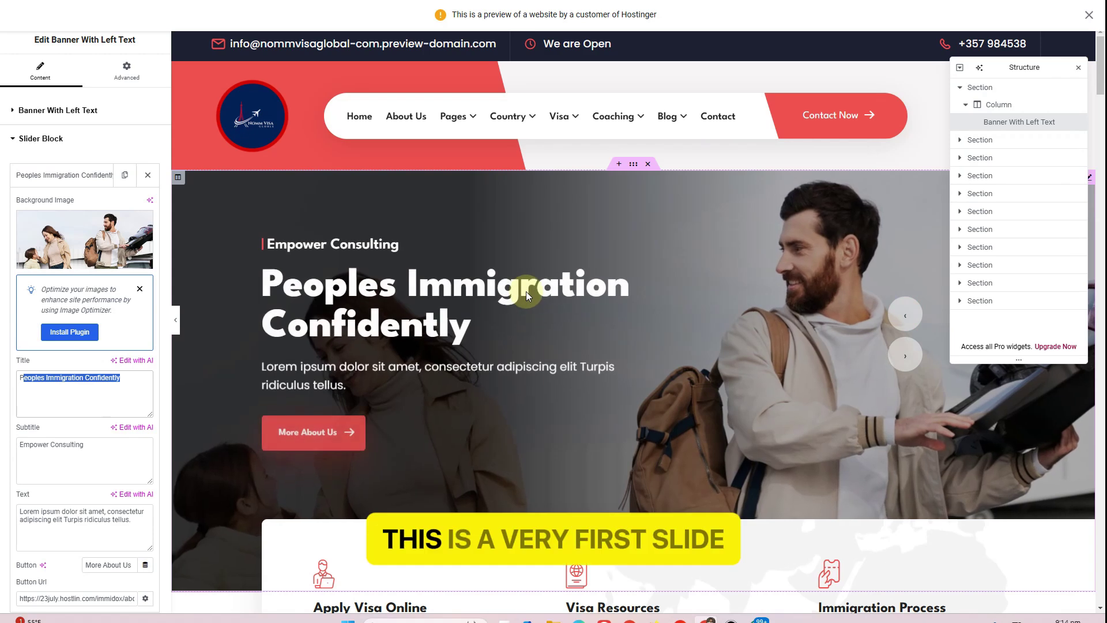
left_click_drag(122, 377, 19, 379)
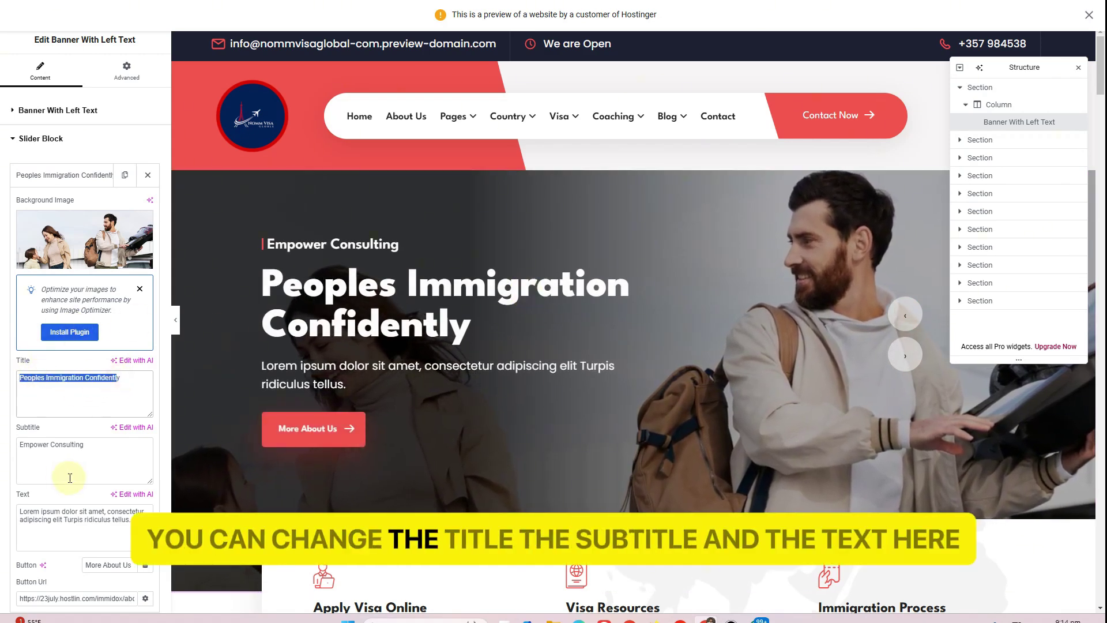
left_click_drag(125, 442, 18, 448)
left_click_drag(121, 519, 26, 510)
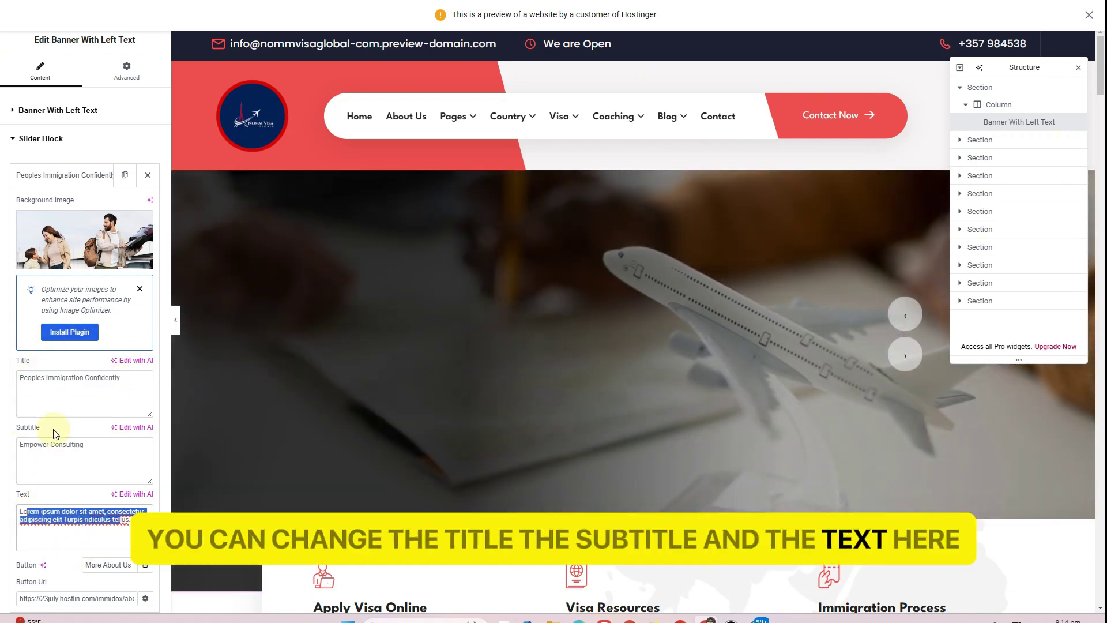
scroll(107, 466, "down", 2)
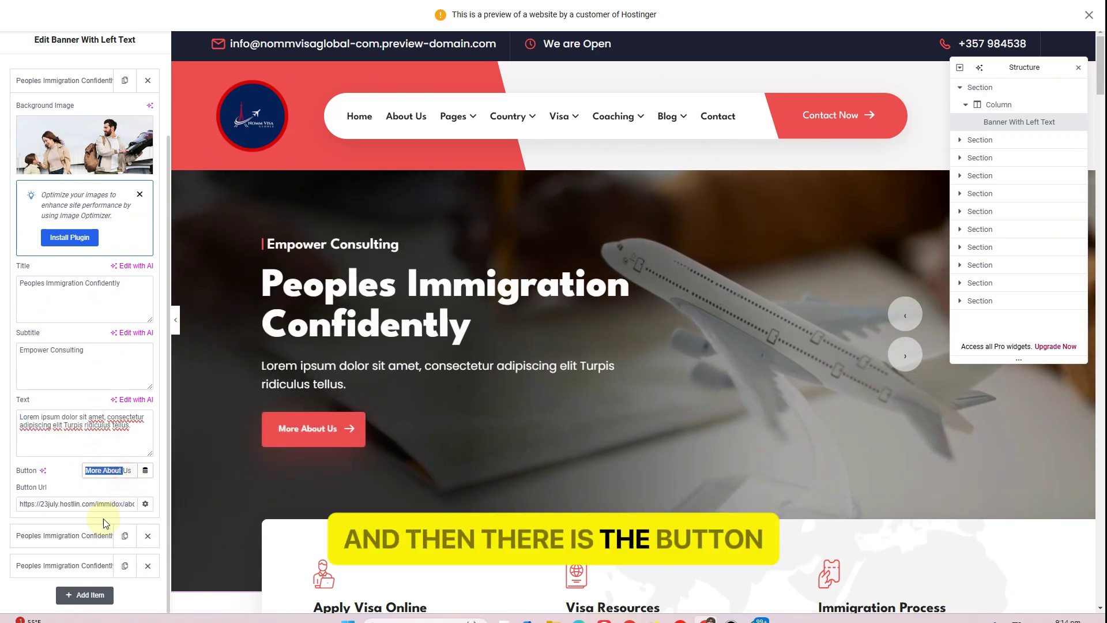
left_click(107, 509)
left_click(58, 536)
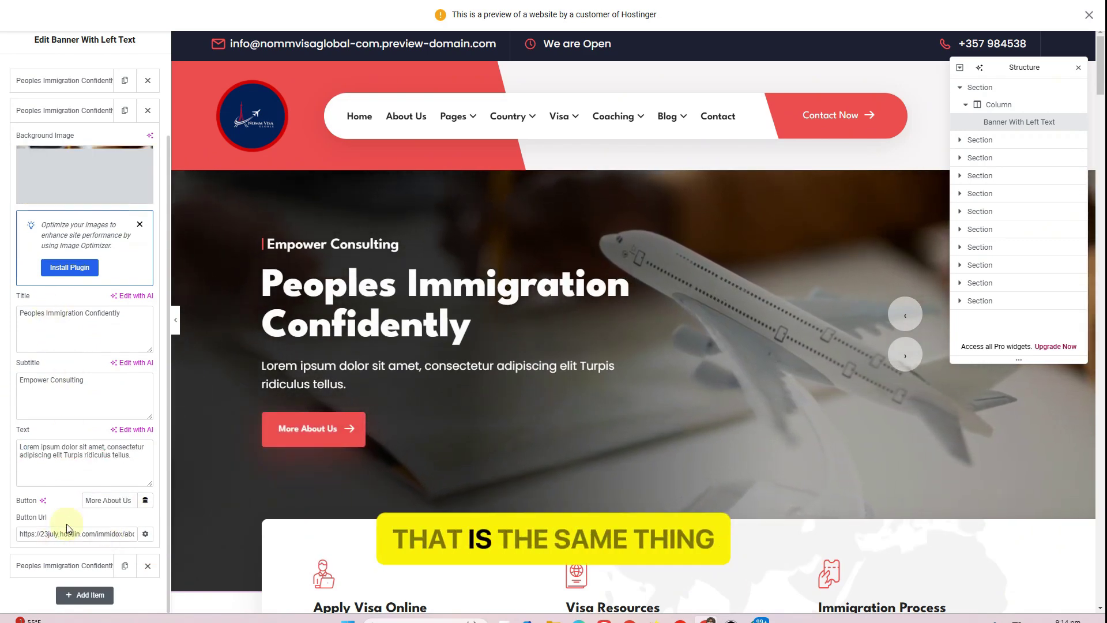
left_click(46, 565)
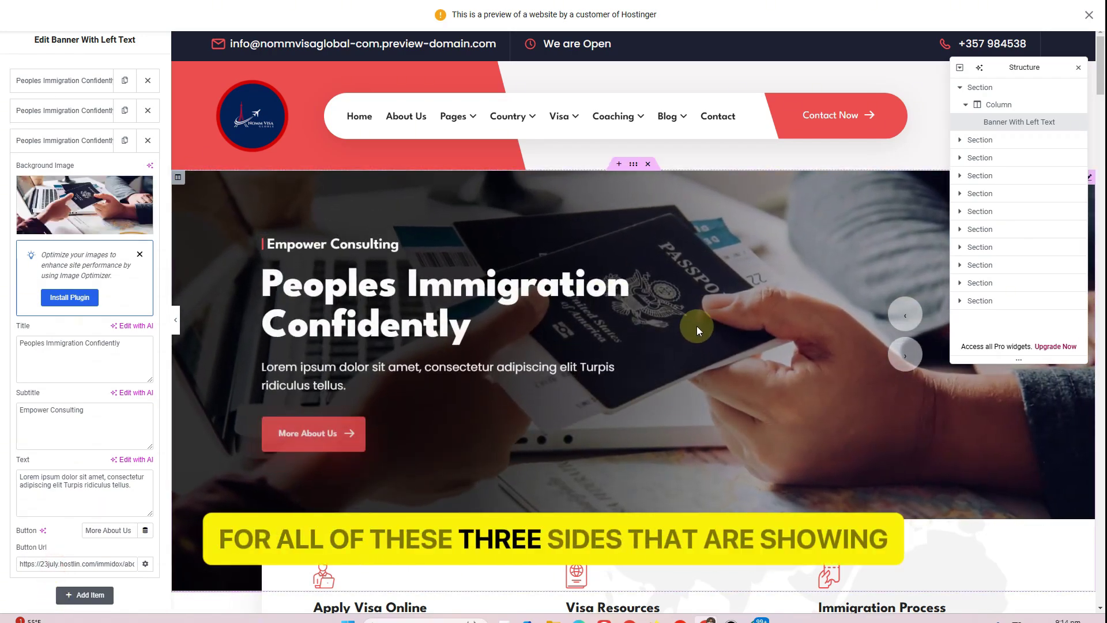
Insert an empty new section above the Who We Are section
scroll(696, 326, "down", 5)
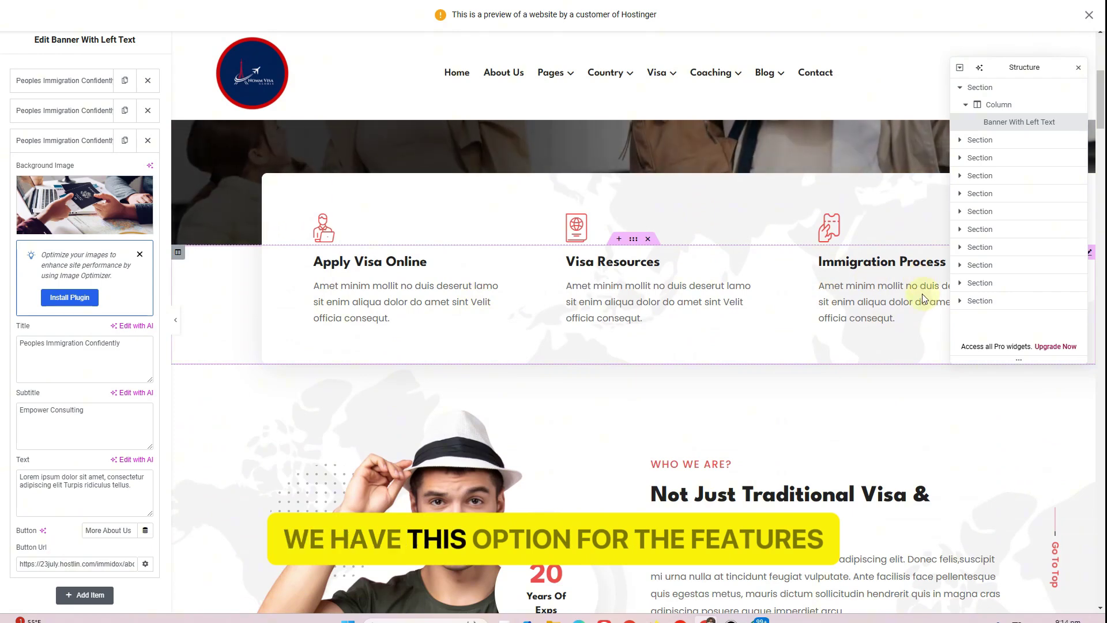
scroll(922, 294, "down", 3)
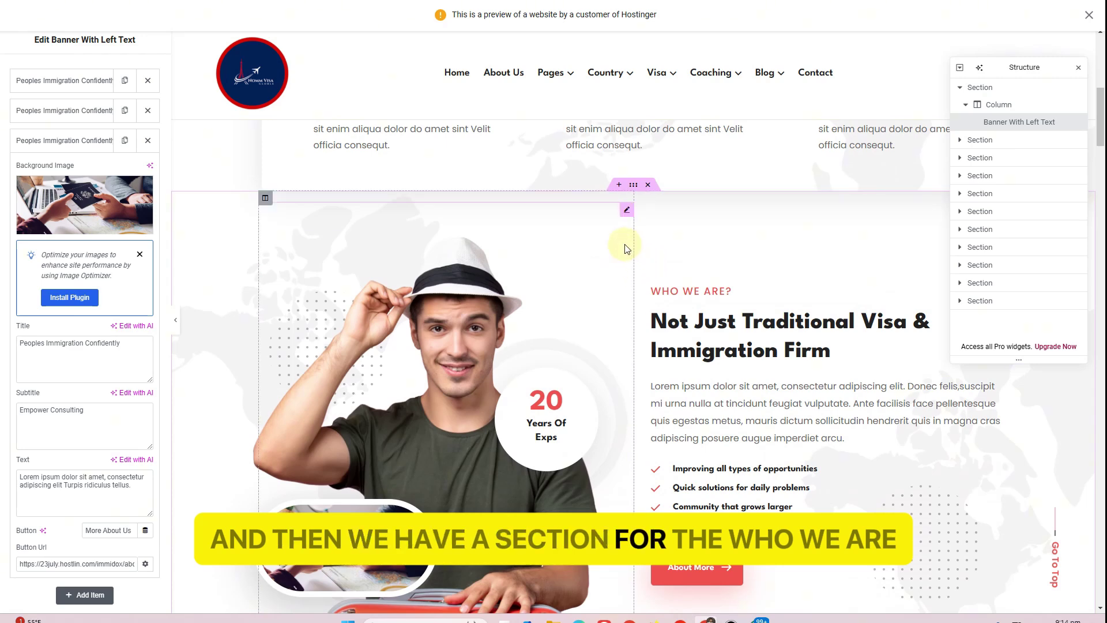
left_click(617, 189)
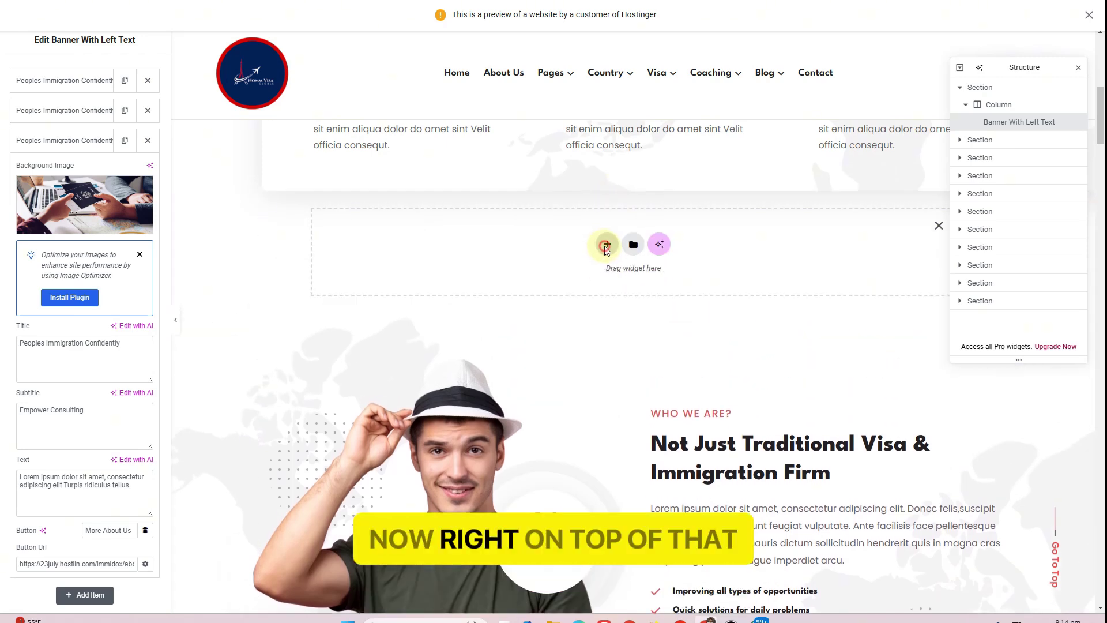
Fill the new section with a single-column Flexbox container
left_click(605, 241)
left_click(597, 276)
left_click(474, 269)
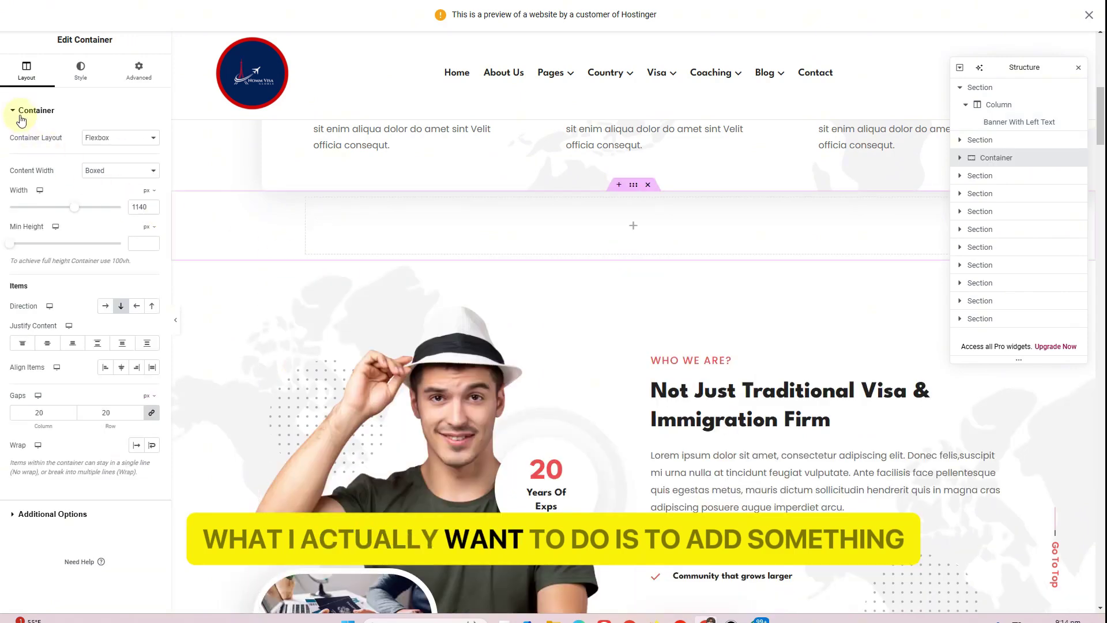
left_click(1086, 17)
Drag a Menu Anchor into the container and set its ID to 'about'
left_click(52, 13)
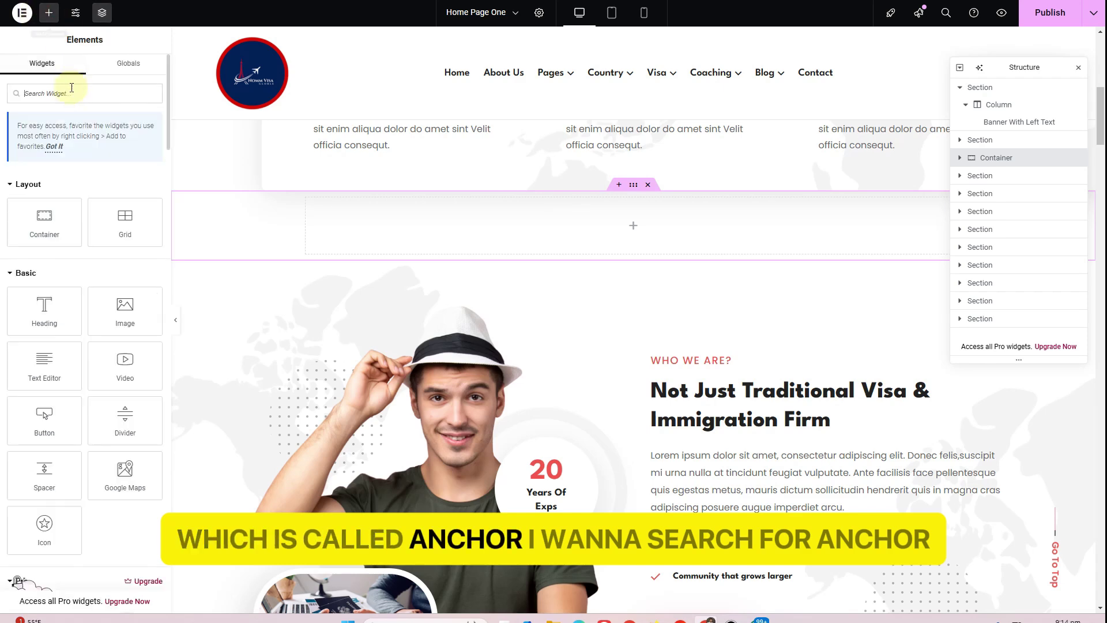
type("anch")
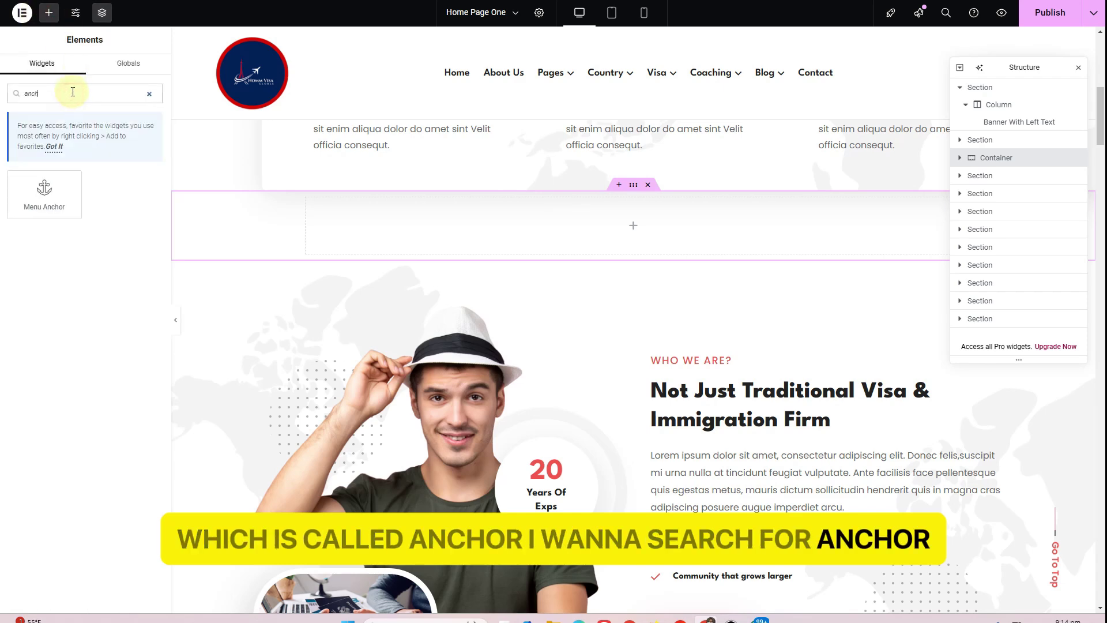
left_click_drag(42, 206, 591, 216)
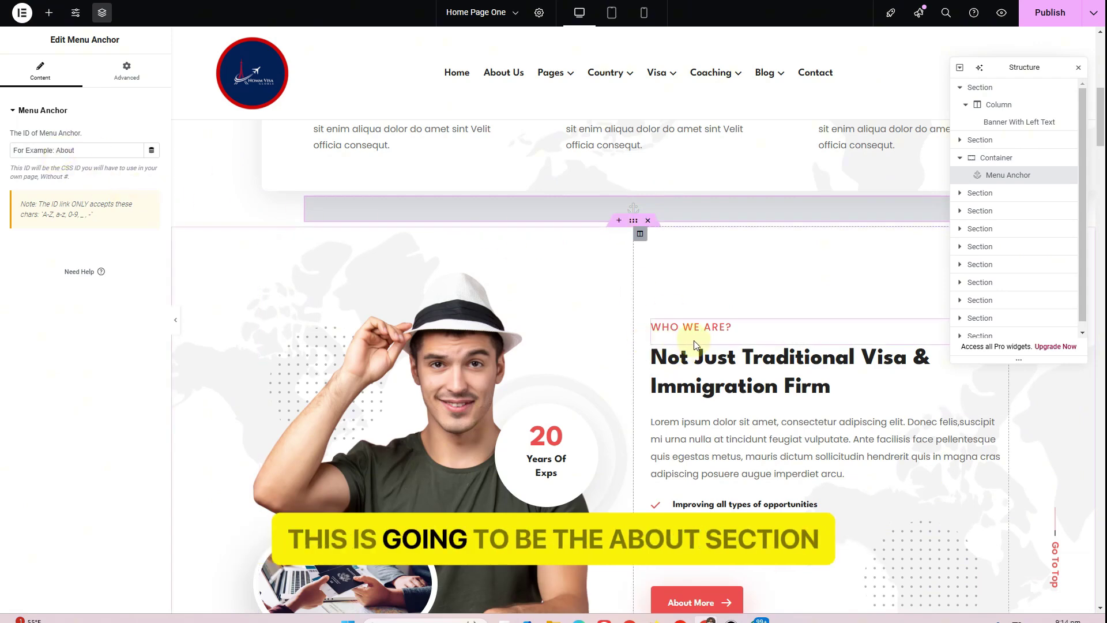
left_click(74, 156)
type("a")
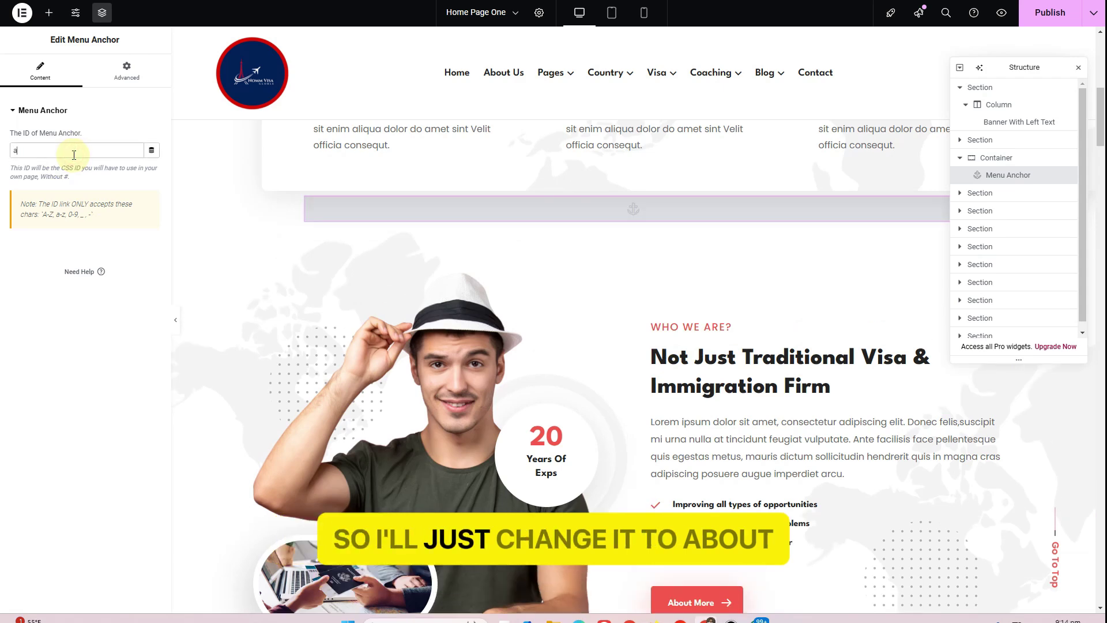
type("bout")
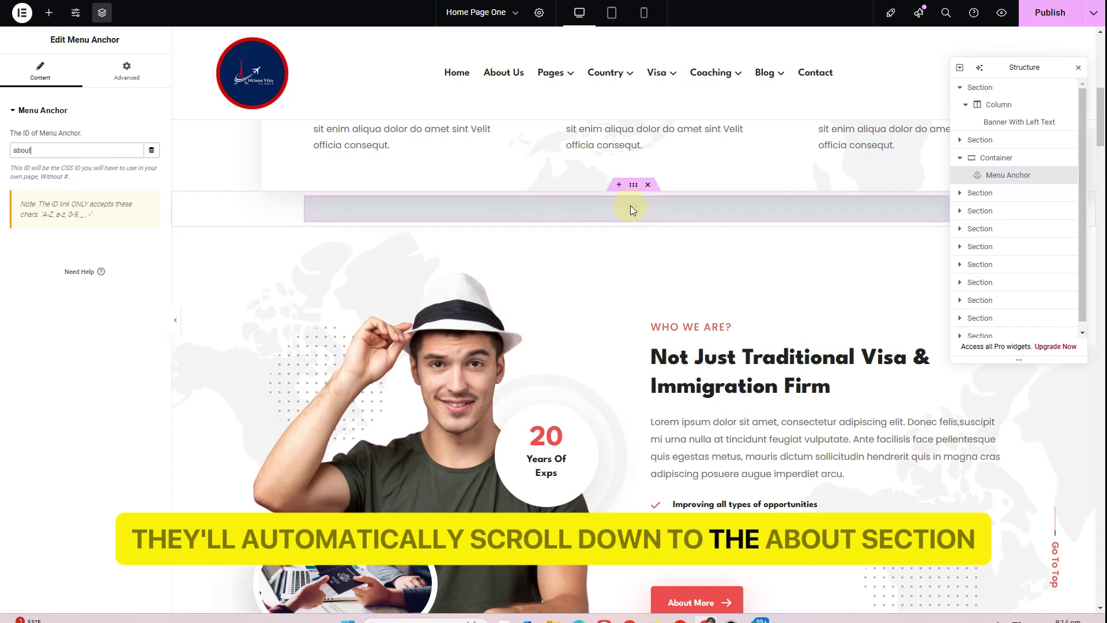
scroll(631, 205, "down", 8)
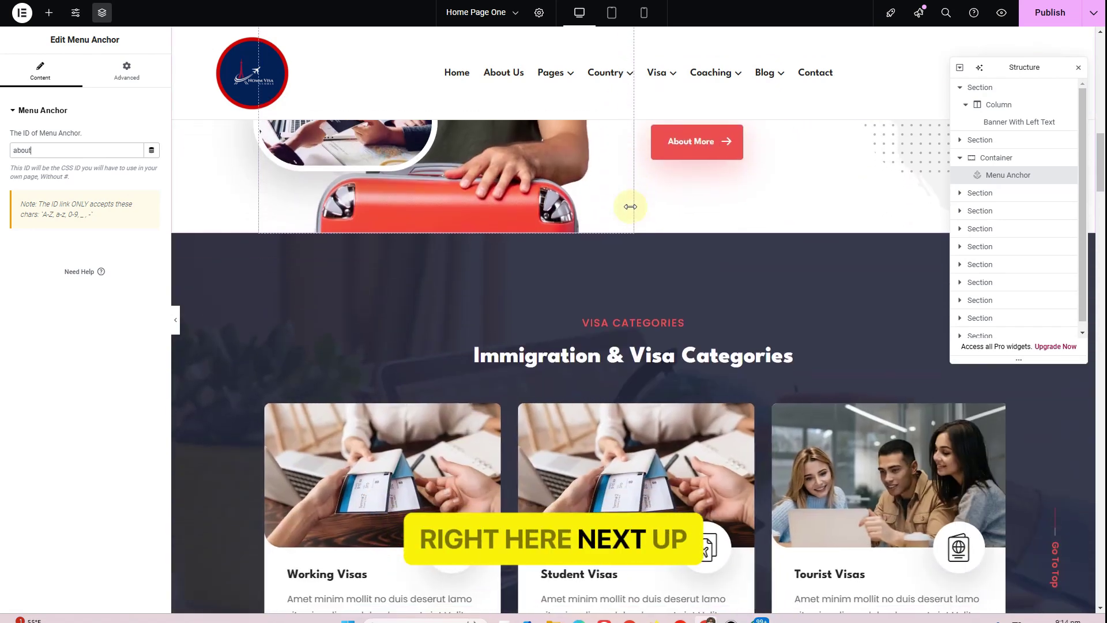
scroll(630, 207, "down", 1)
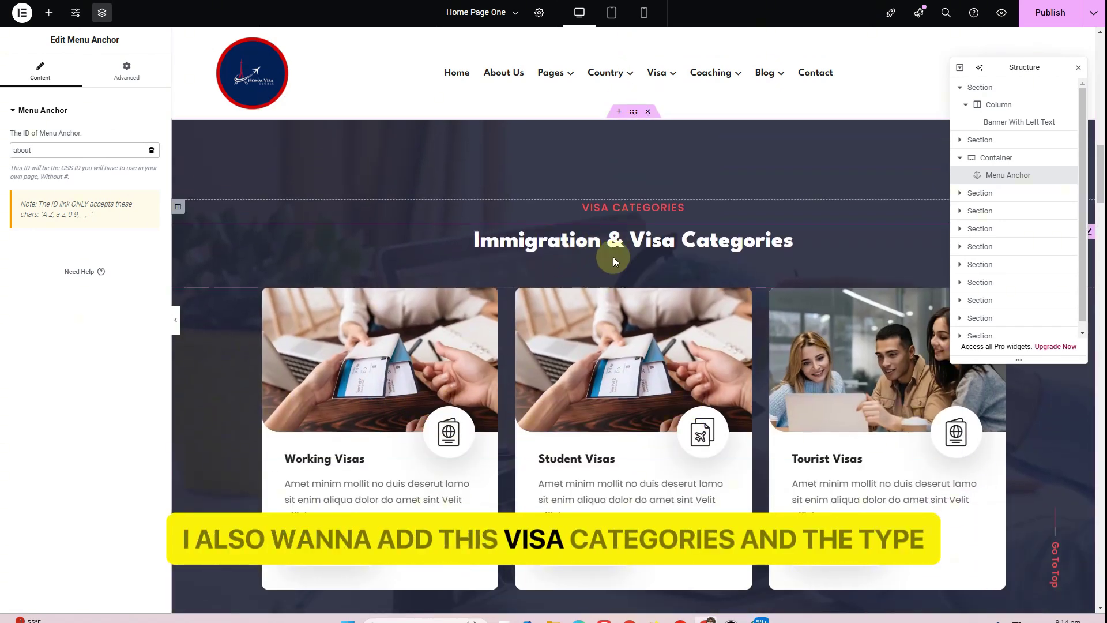
scroll(613, 257, "down", 10)
scroll(613, 260, "up", 11)
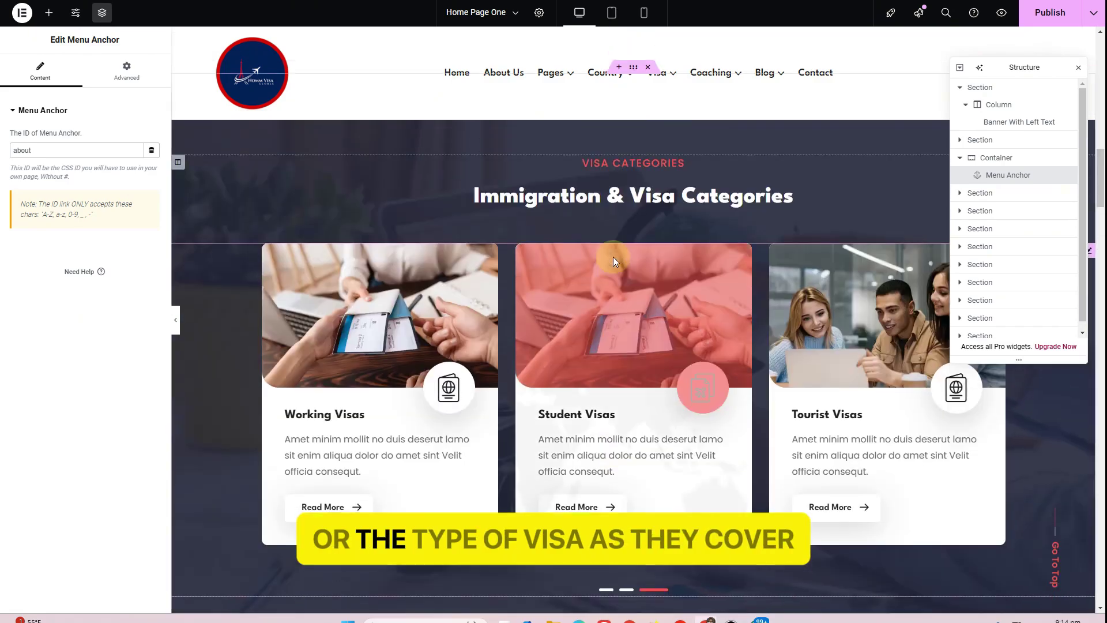
Add a Flexbox container above Visa Categories holding a Menu Anchor with ID 'services'
left_click(617, 231)
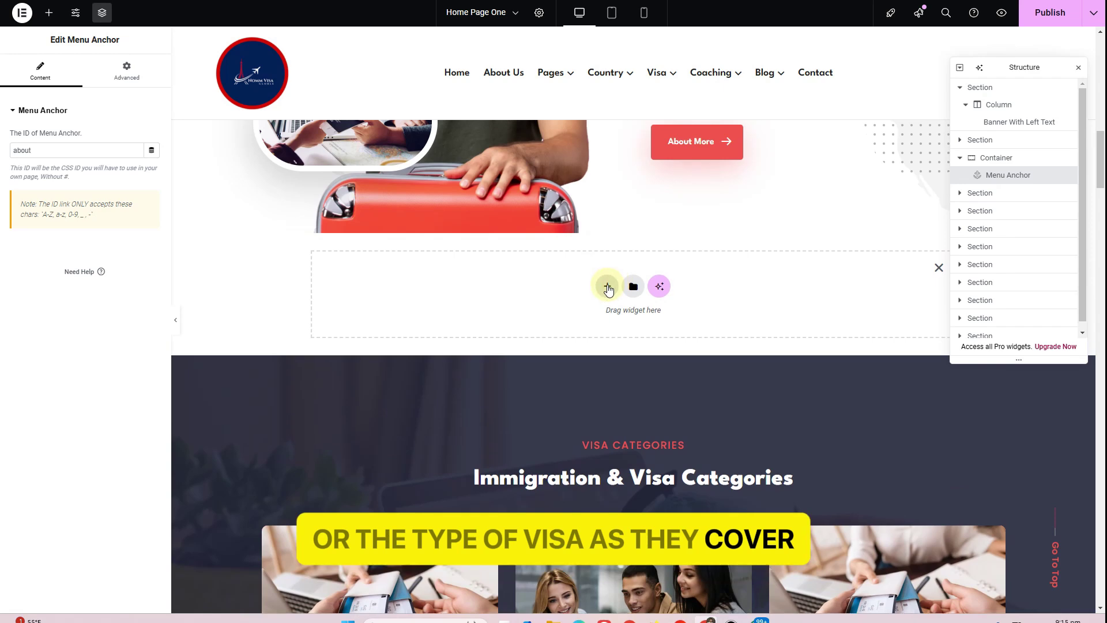
left_click(605, 283)
left_click(581, 313)
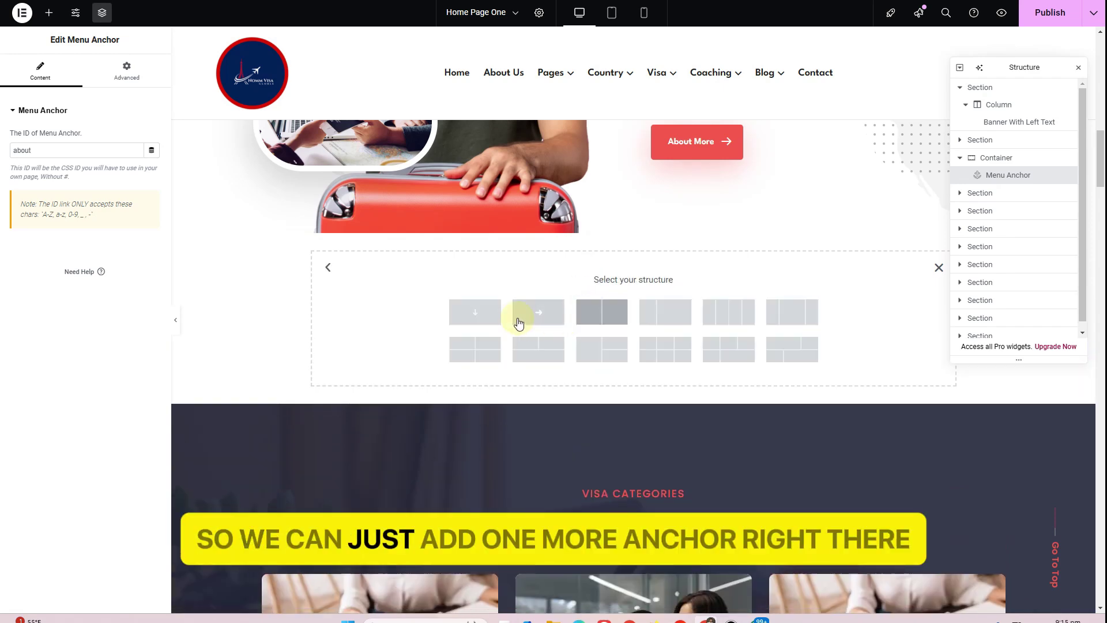
left_click(467, 322)
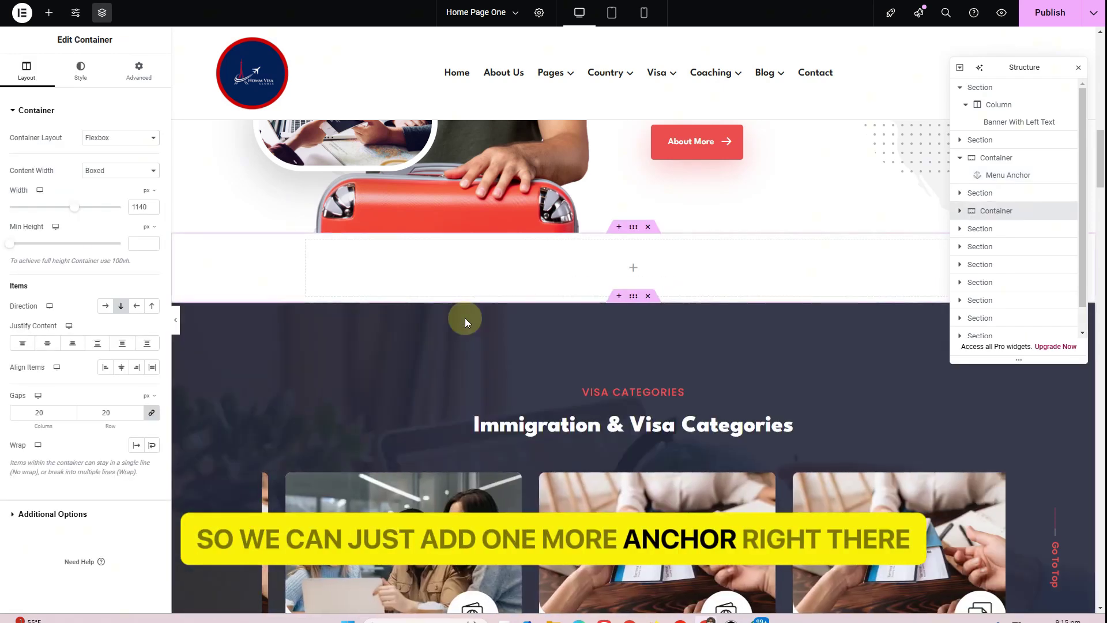
left_click(49, 12)
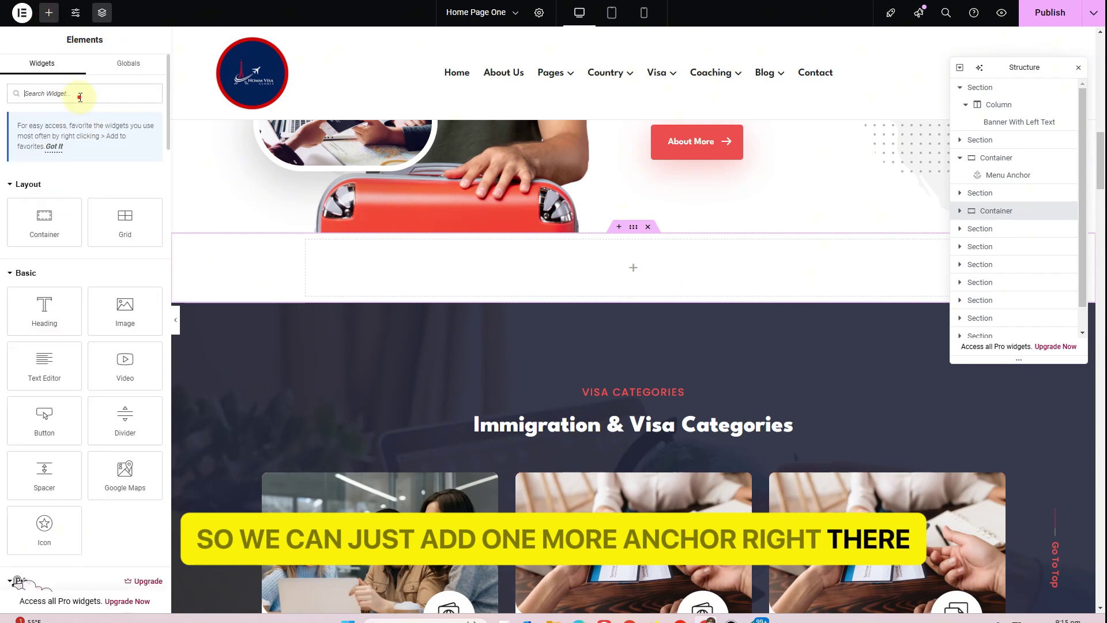
type("anch")
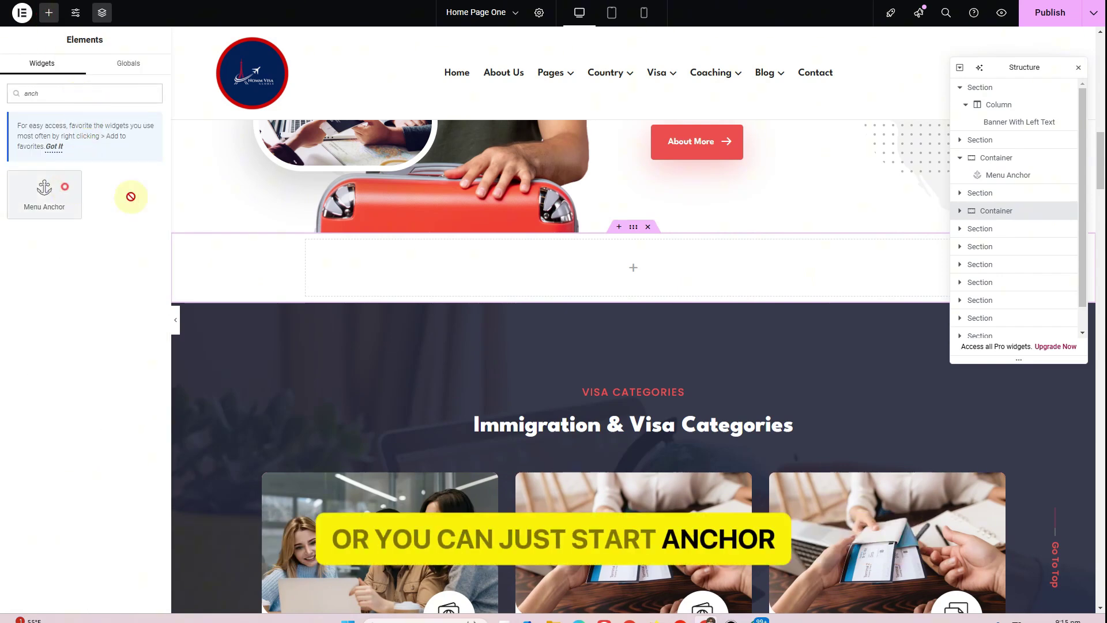
left_click_drag(131, 196, 511, 274)
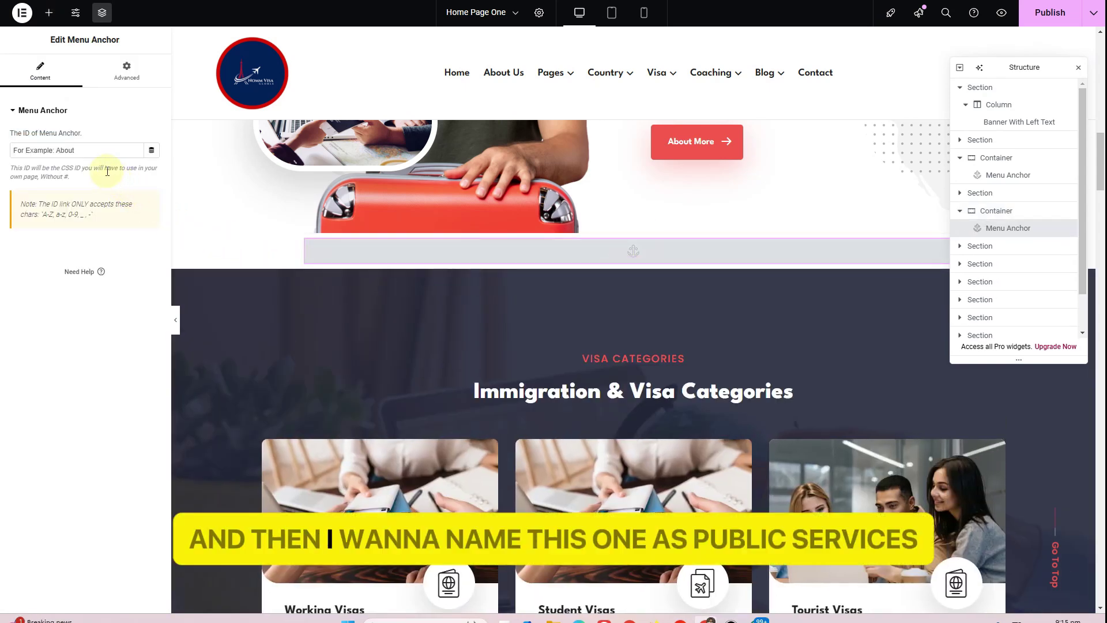
left_click(89, 148)
type("services")
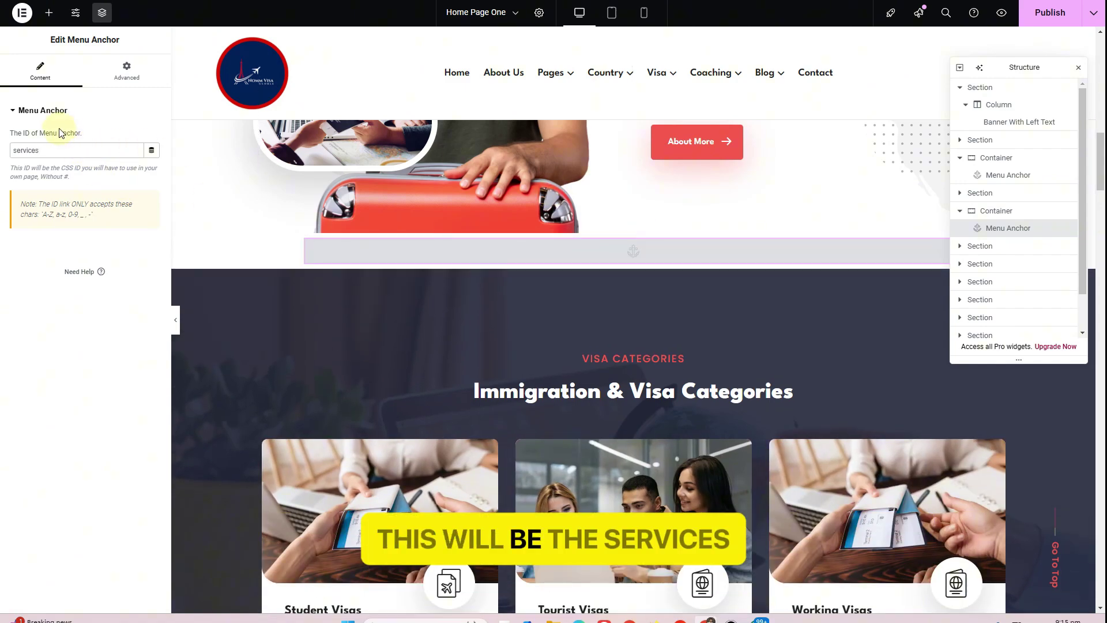
Copy the services anchor container and paste it into a new container above Country List
left_click(635, 227)
right_click(635, 227)
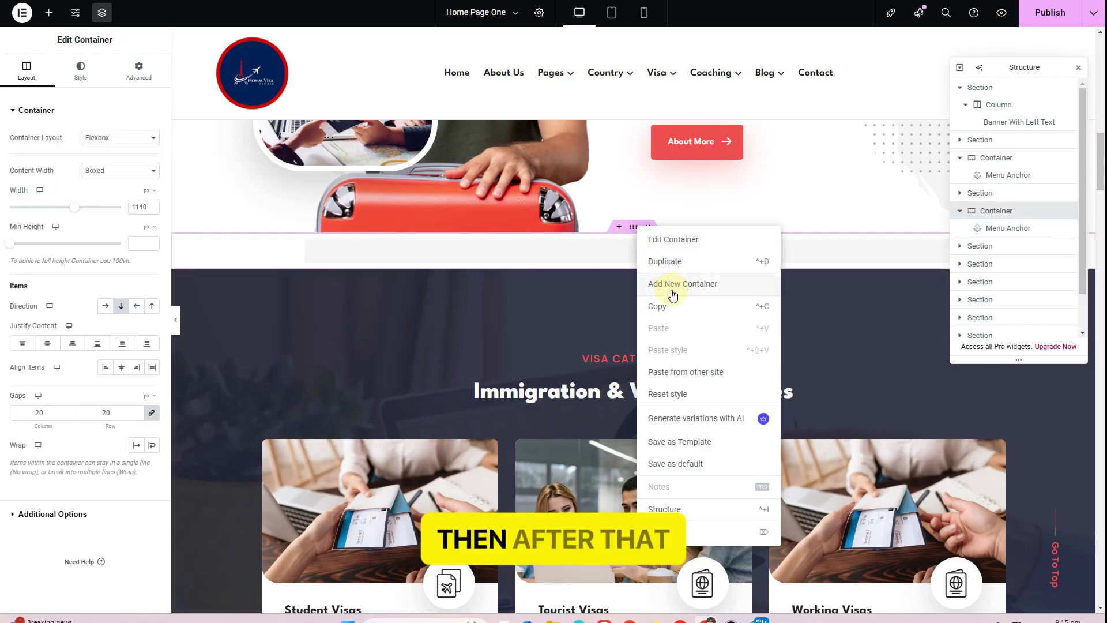
left_click(670, 307)
scroll(551, 287, "down", 1)
scroll(551, 287, "down", 10)
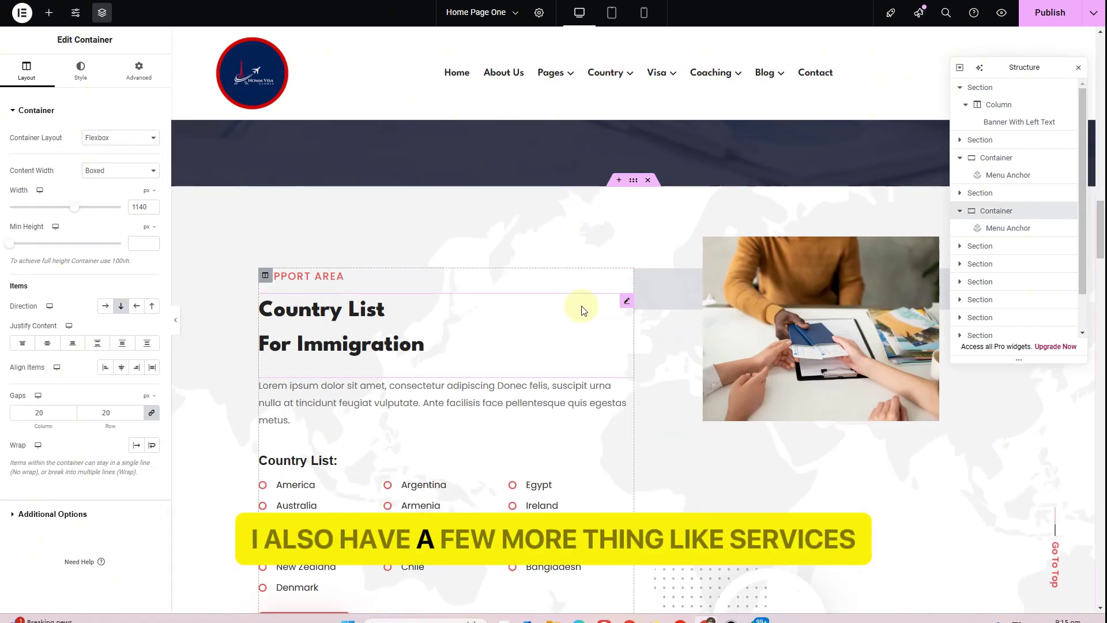
left_click(620, 182)
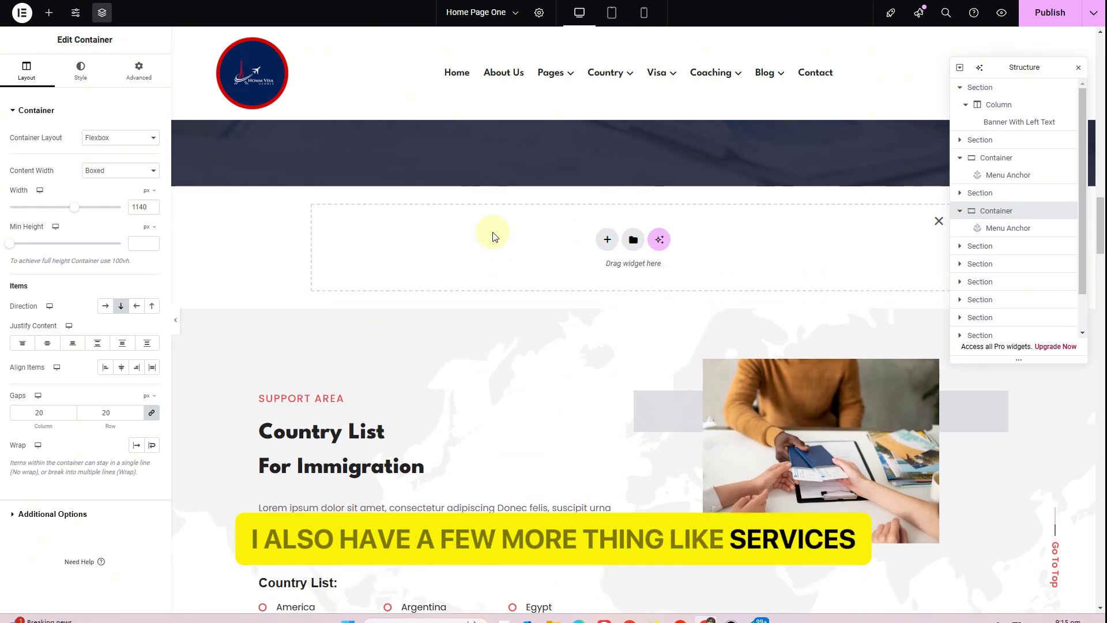
right_click(493, 234)
left_click(516, 246)
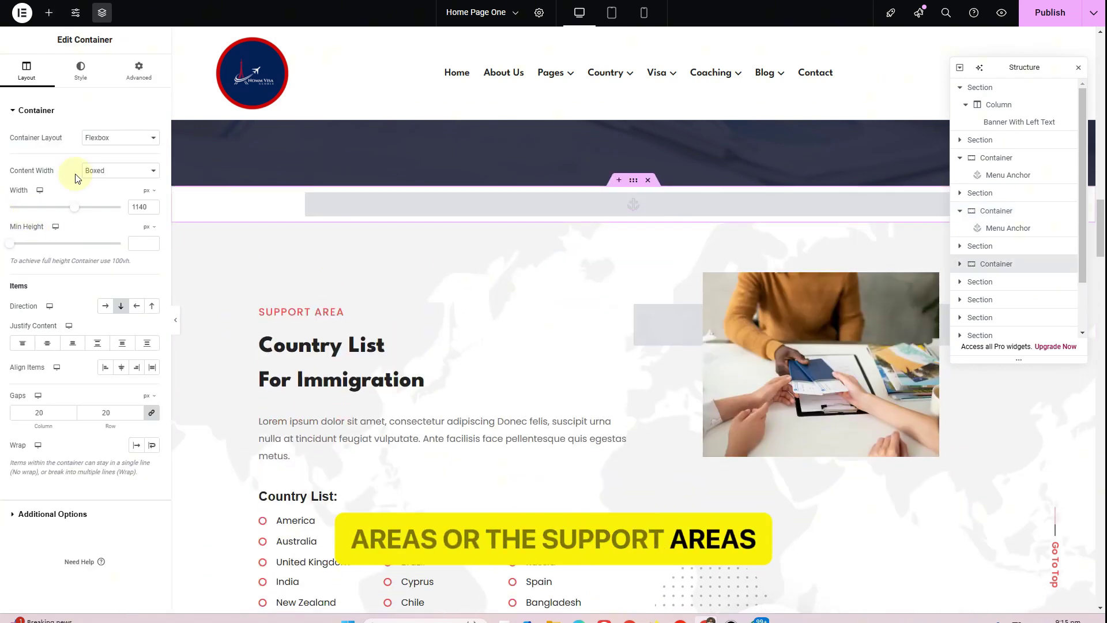
Rename the pasted anchor's ID to 'countries'
left_click(430, 207)
double_click(52, 152)
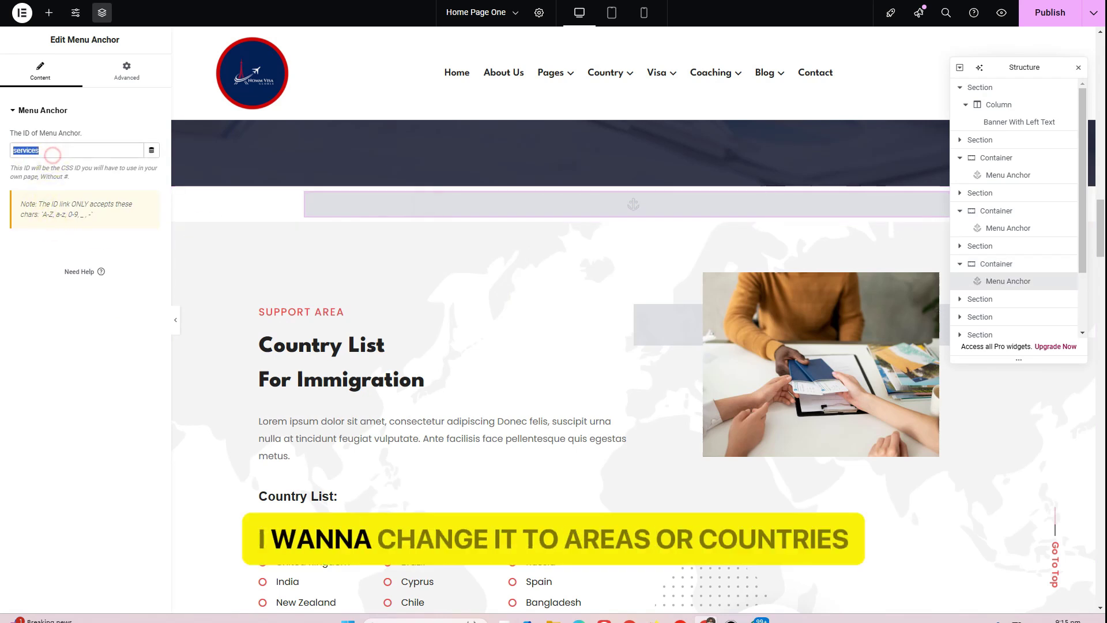
type("areas")
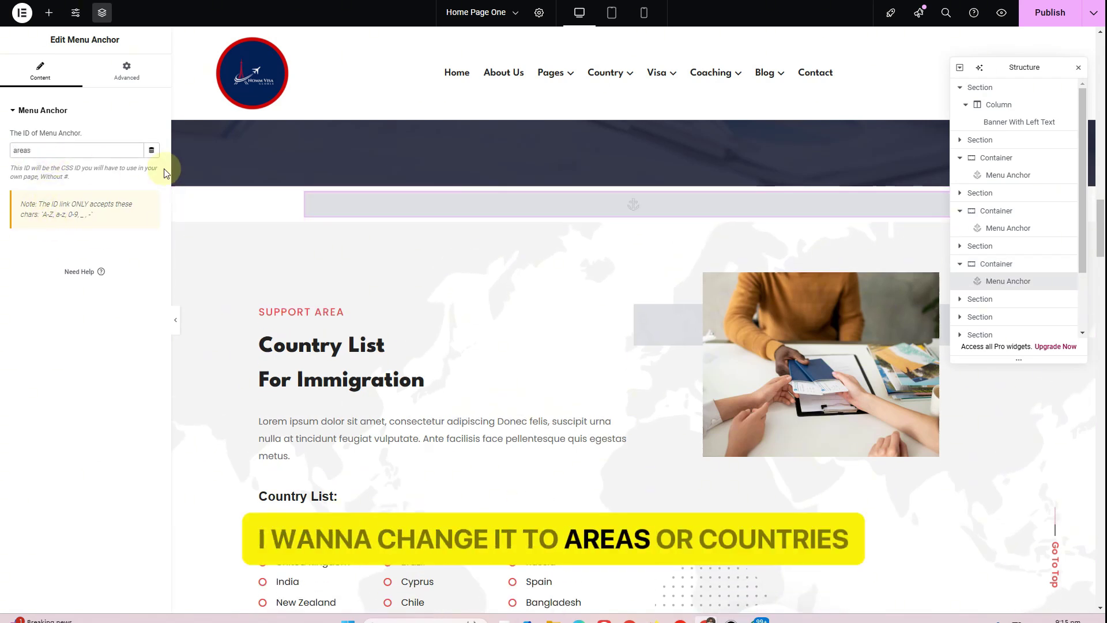
key("BackSpace")
key("BackSpace")
key("BackSpace")
key("BackSpace")
key("BackSpace")
type("c")
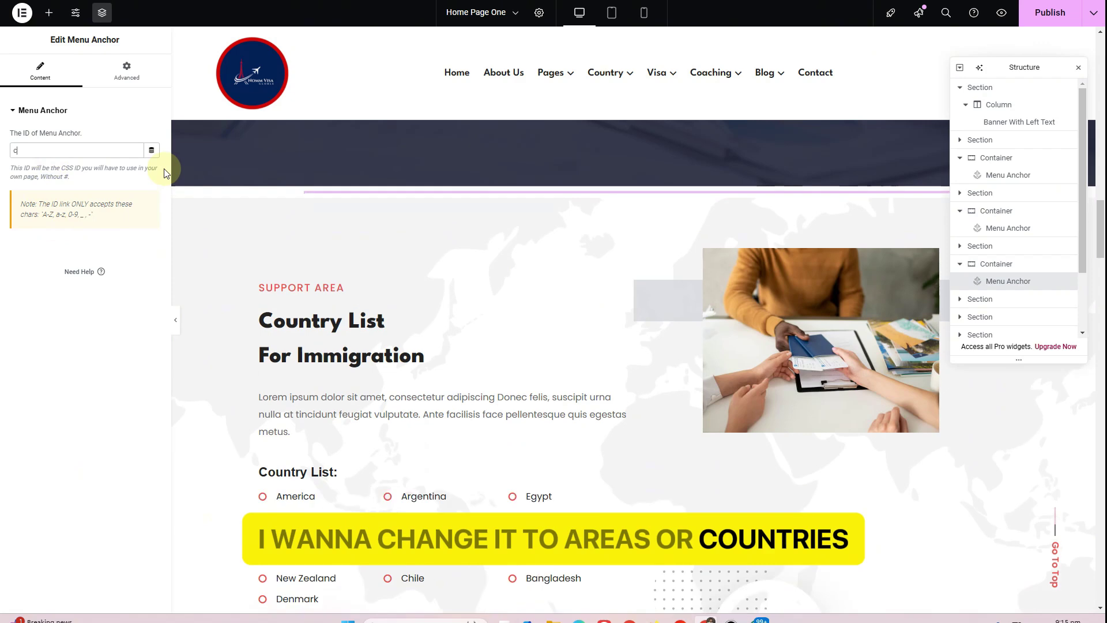
type("ountries")
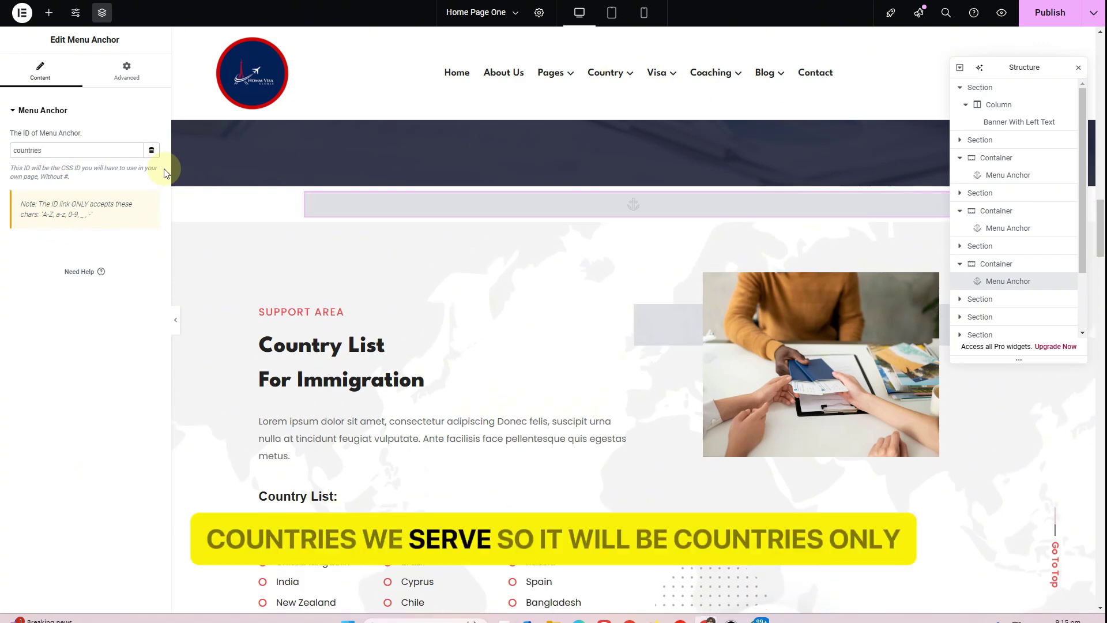
scroll(407, 334, "down", 12)
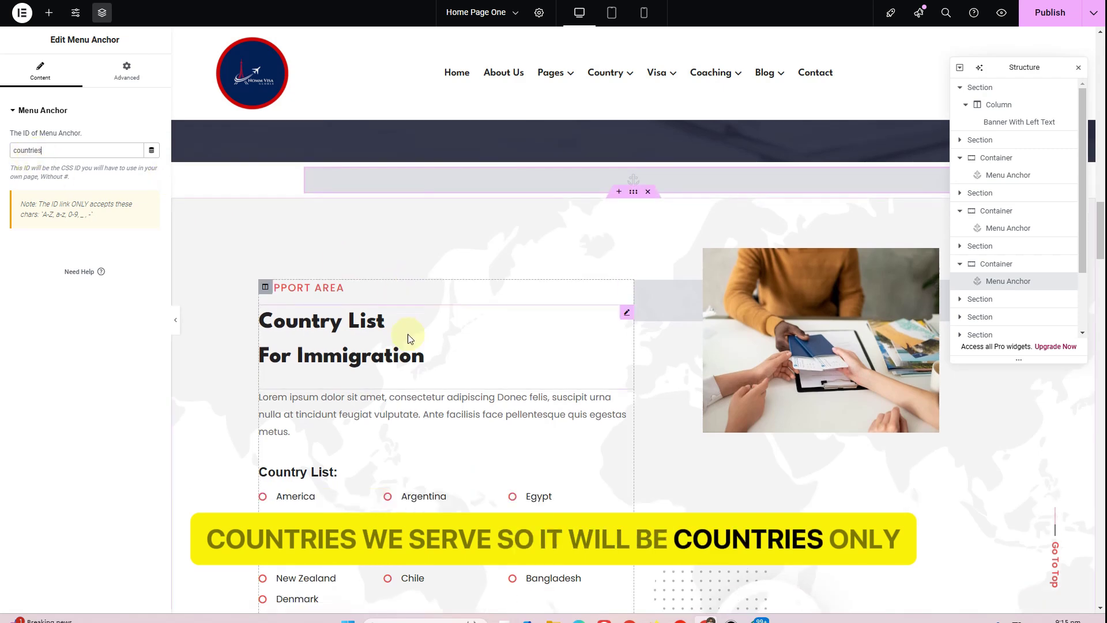
scroll(582, 221, "up", 2)
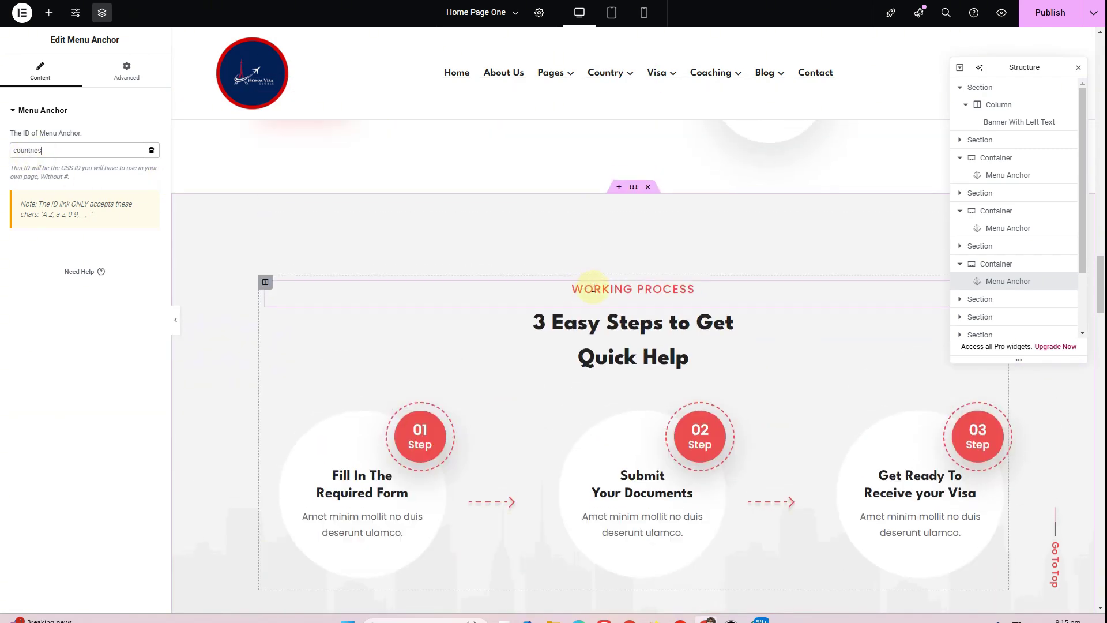
Copy the countries anchor and paste it at the top of the Working Process column
scroll(593, 288, "up", 10)
right_click(534, 369)
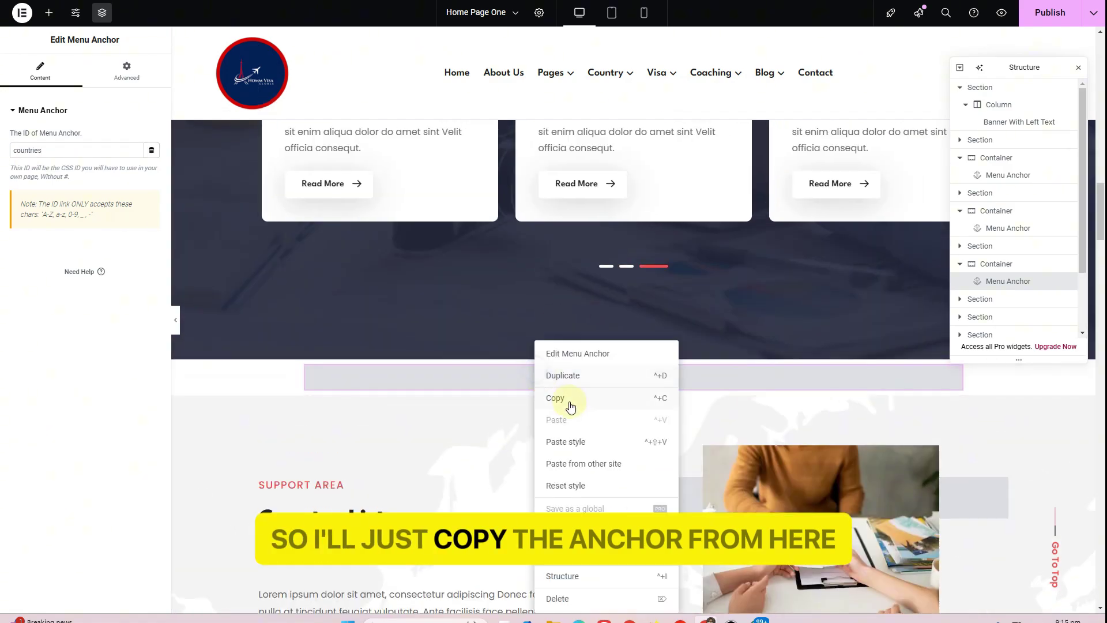
left_click(507, 403)
scroll(519, 352, "down", 10)
scroll(571, 335, "up", 7)
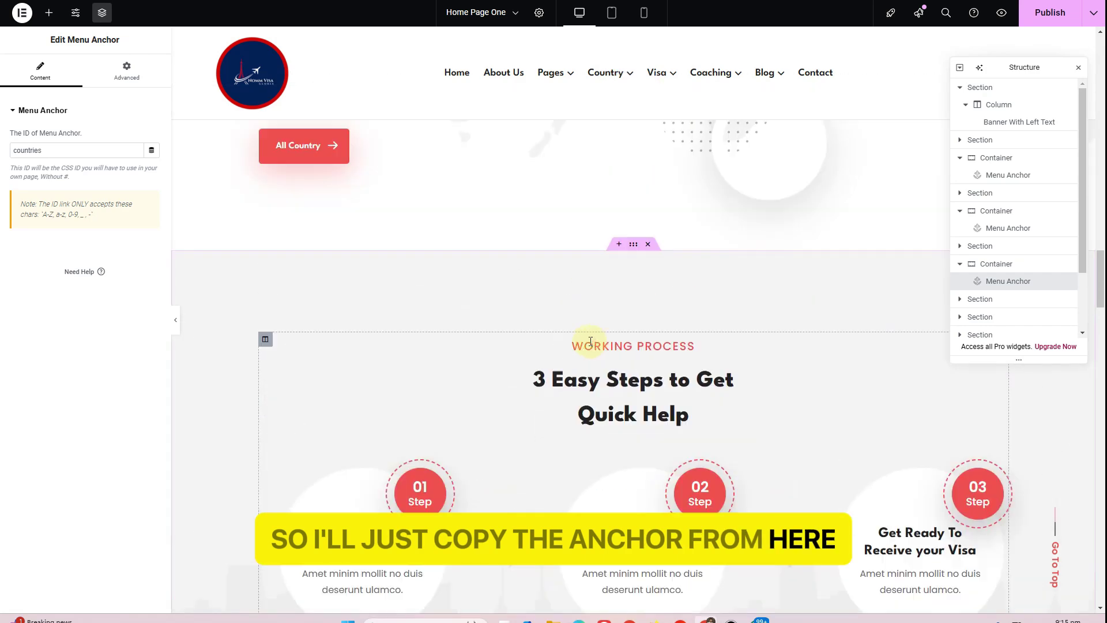
right_click(600, 344)
left_click(663, 420)
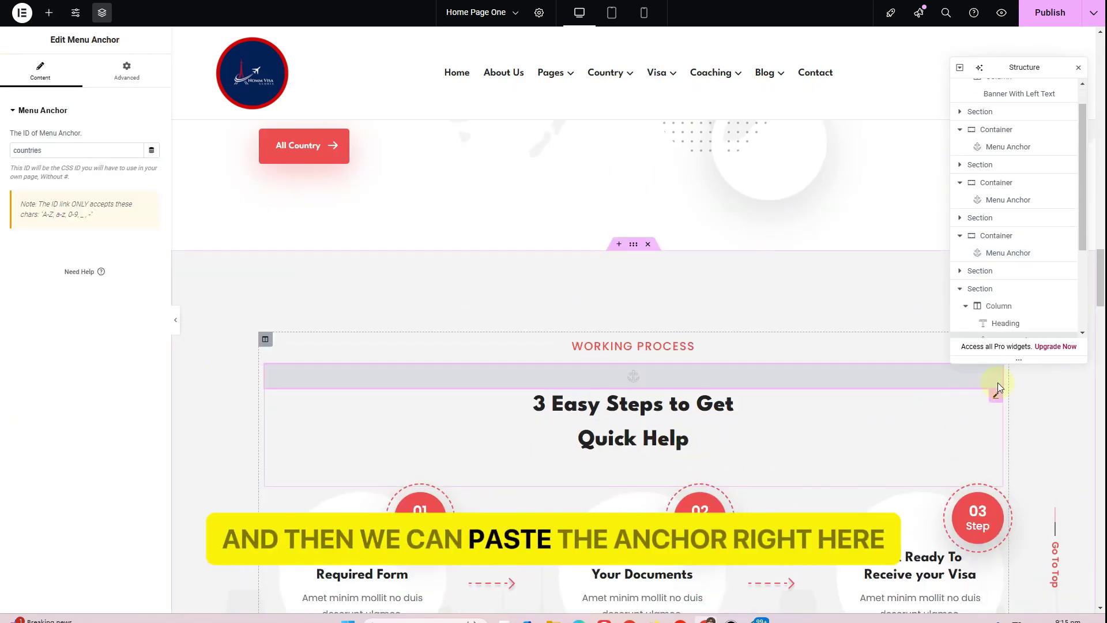
left_click_drag(996, 375, 578, 351)
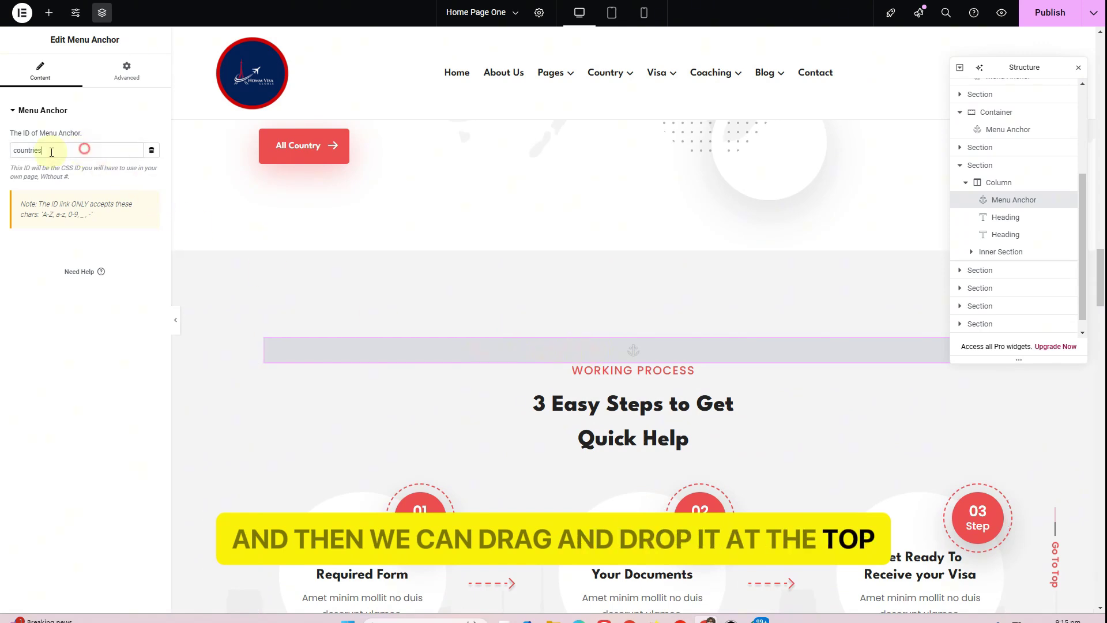
Rename the Working Process anchor's ID to 'steps'
left_click_drag(51, 152, 7, 157)
type("steps")
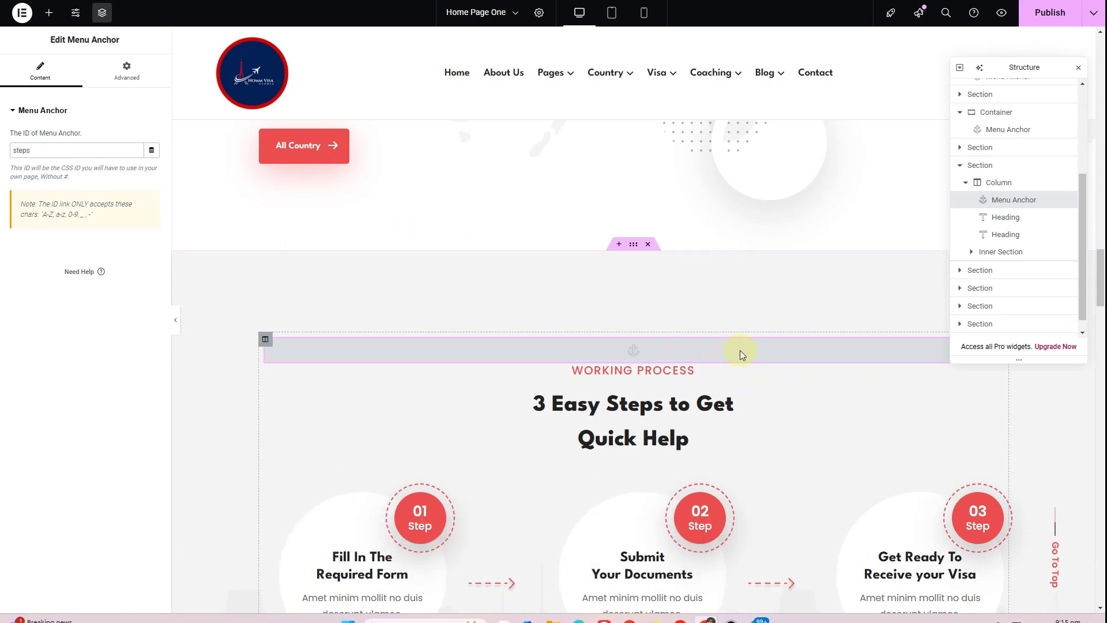
scroll(633, 277, "down", 4)
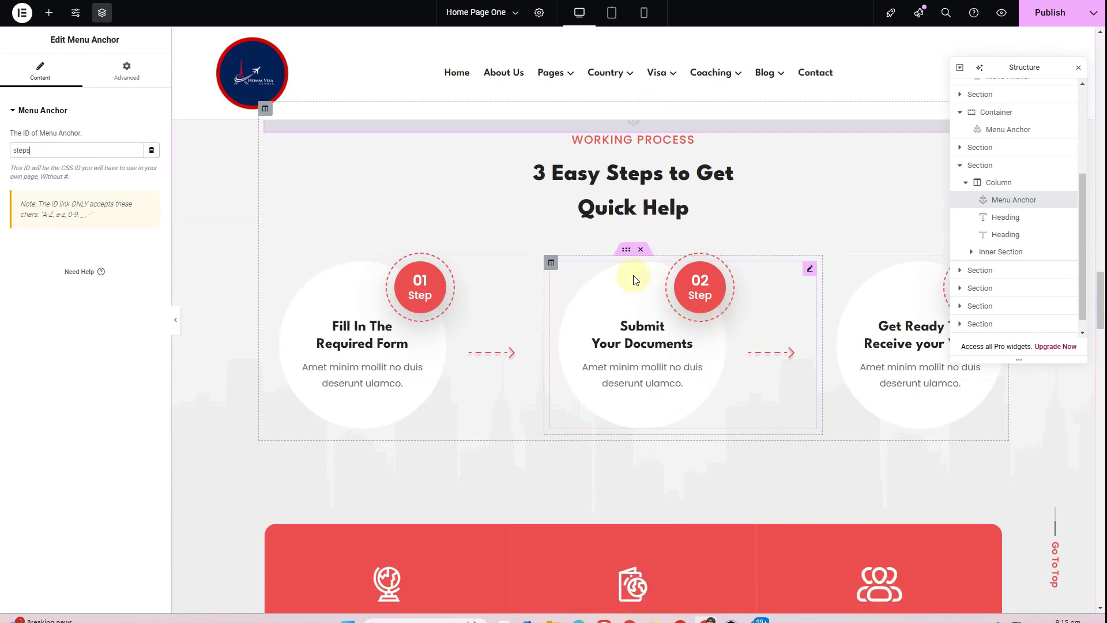
scroll(583, 271, "down", 9)
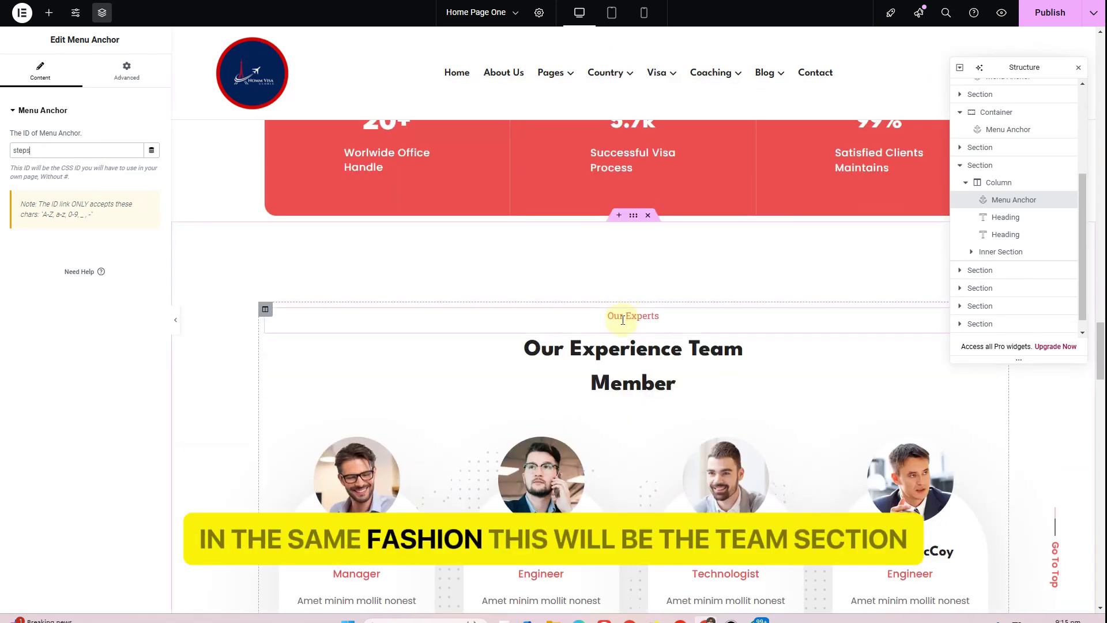
scroll(622, 320, "up", 3)
scroll(582, 456, "up", 10)
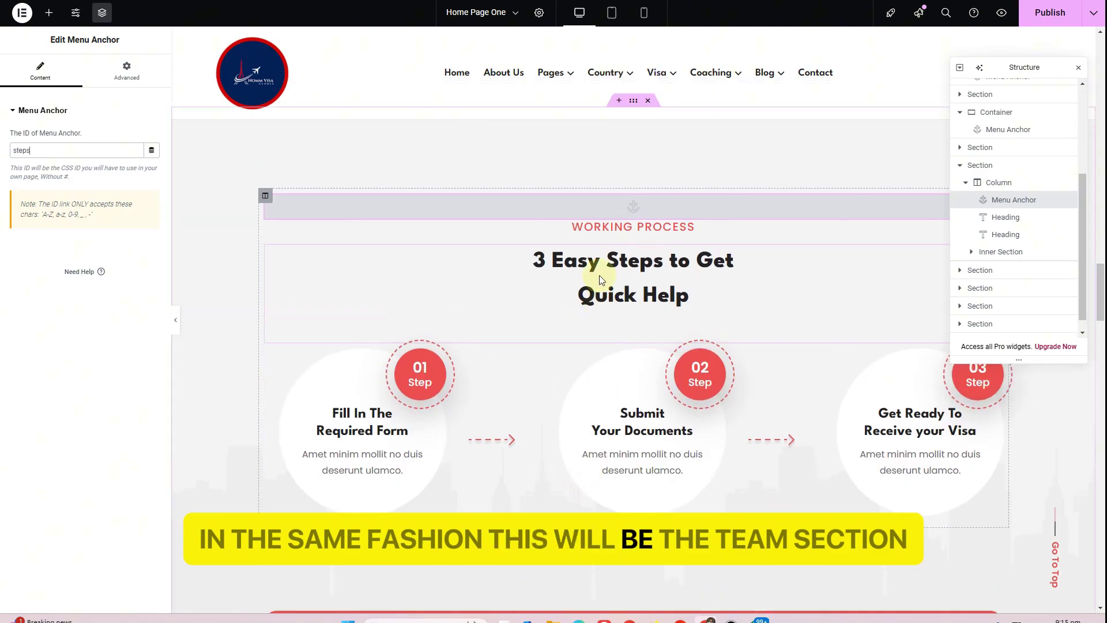
scroll(619, 298, "up", 4)
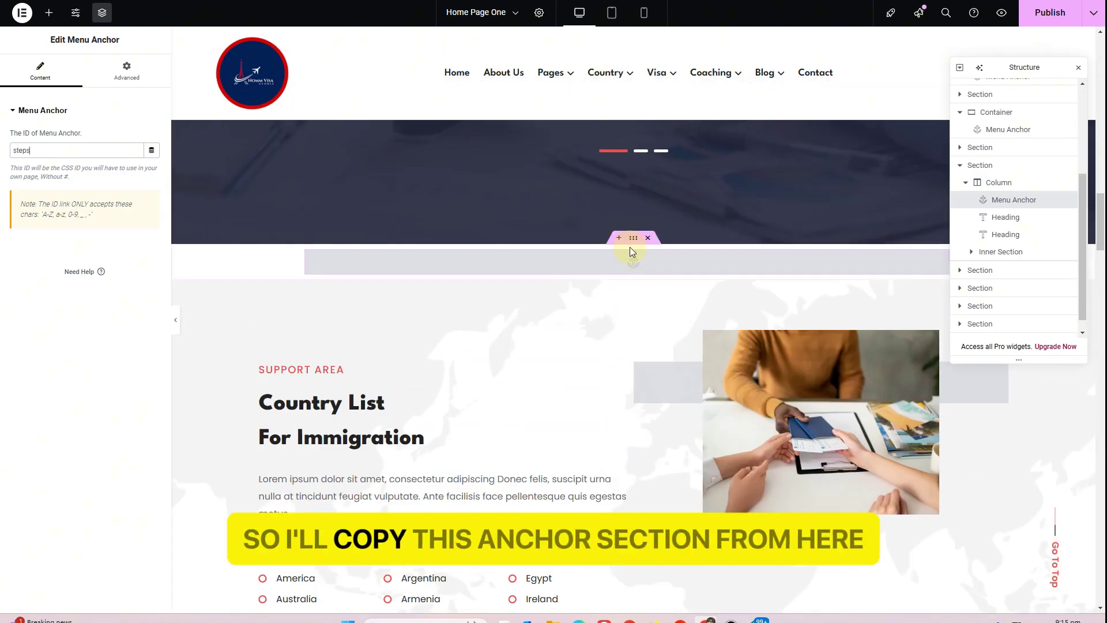
Copy the anchor container and paste it into a new container above the team section
right_click(635, 239)
left_click(666, 322)
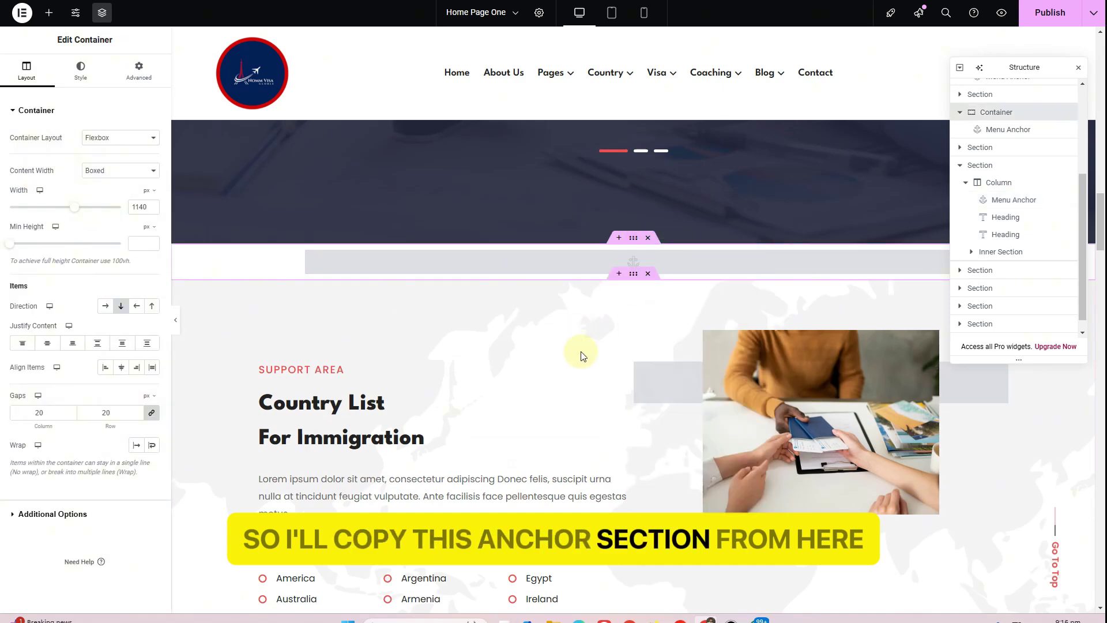
scroll(628, 380, "down", 15)
scroll(625, 379, "down", 1)
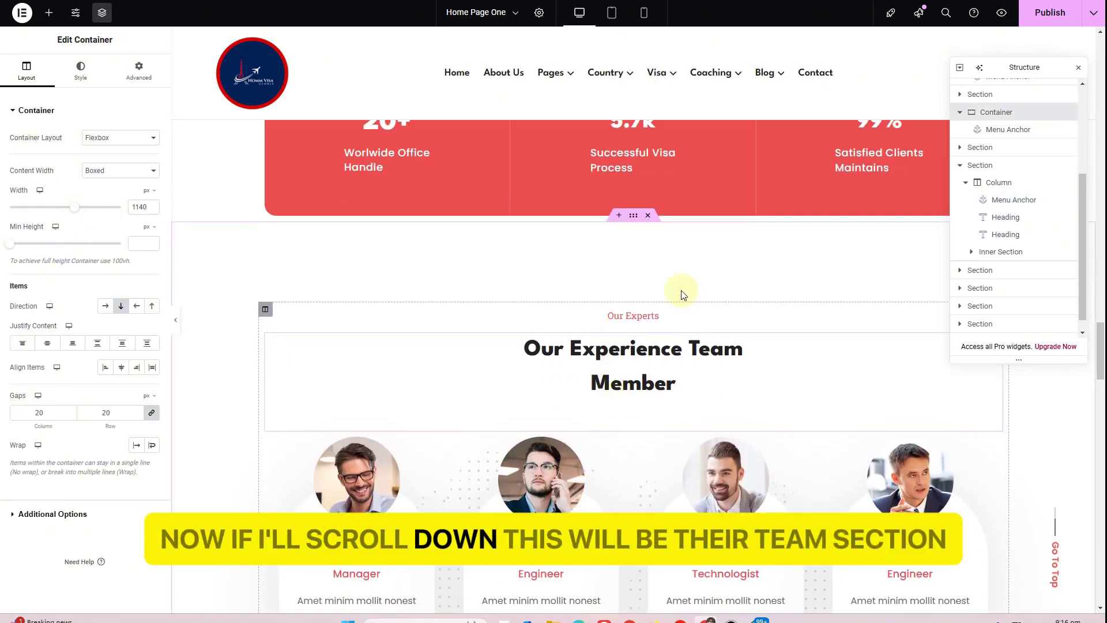
left_click(619, 218)
right_click(535, 285)
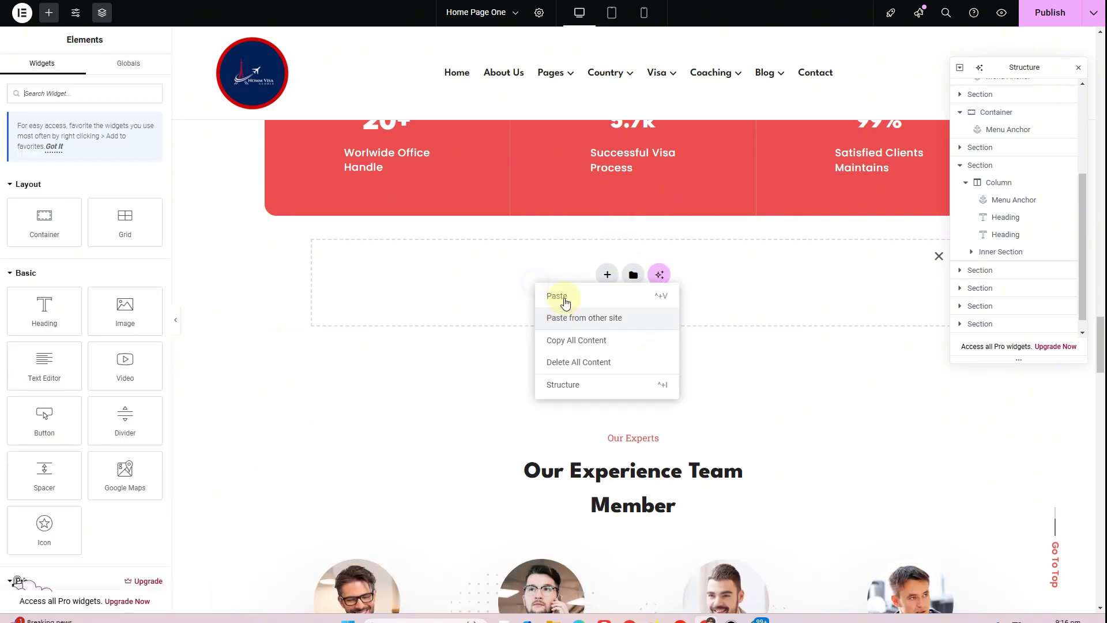
left_click(555, 292)
Change the pasted anchor's ID from countries to 'teams'
left_click(575, 243)
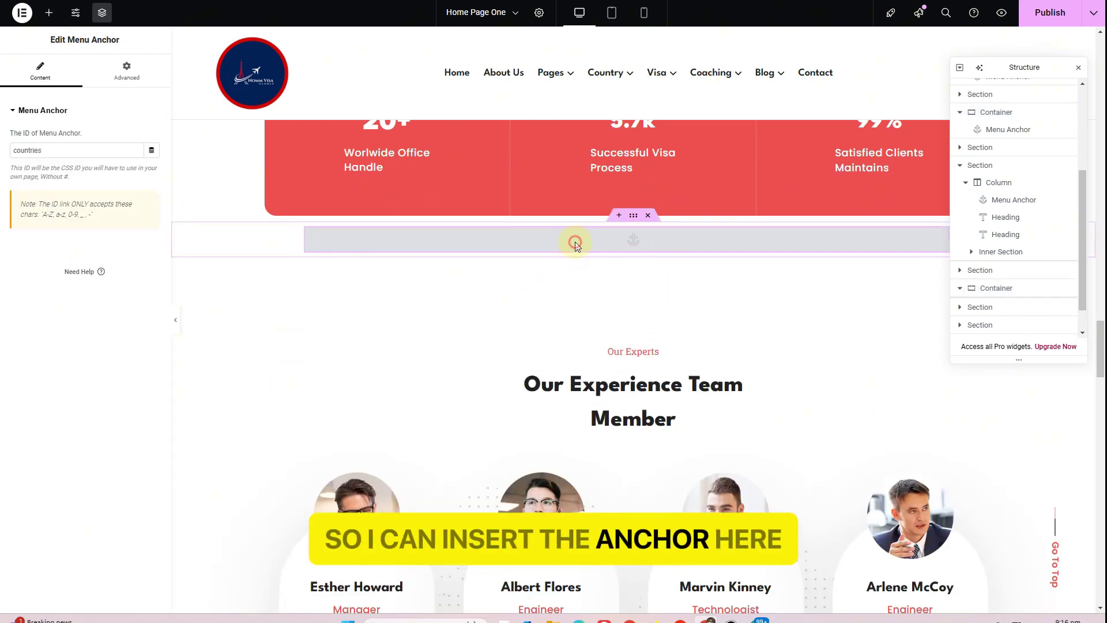
double_click(75, 150)
type("teams")
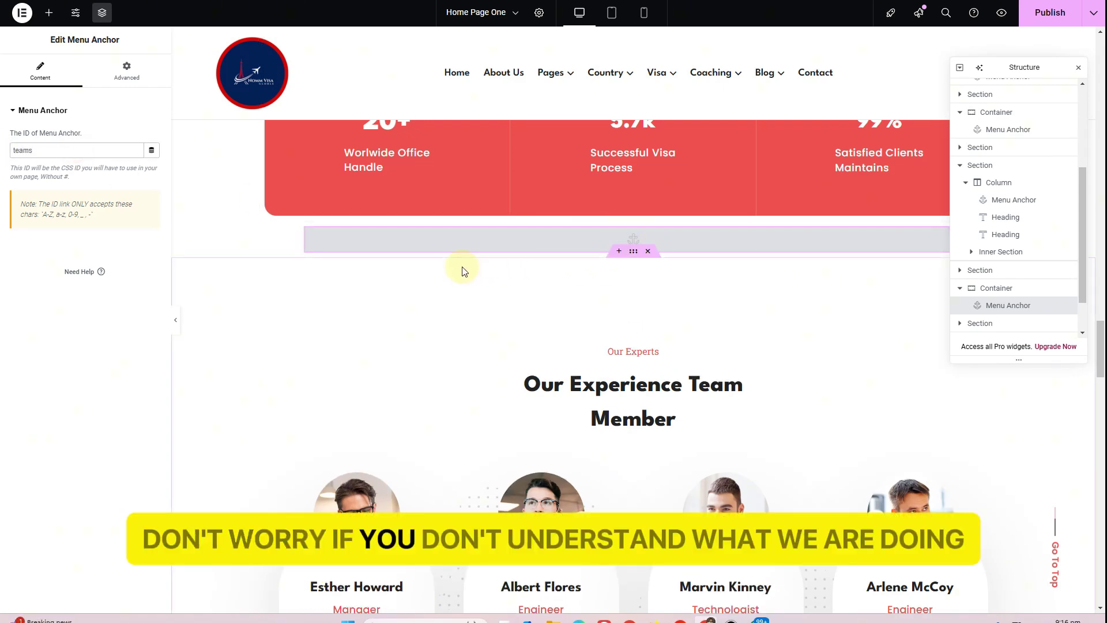
scroll(462, 271, "down", 8)
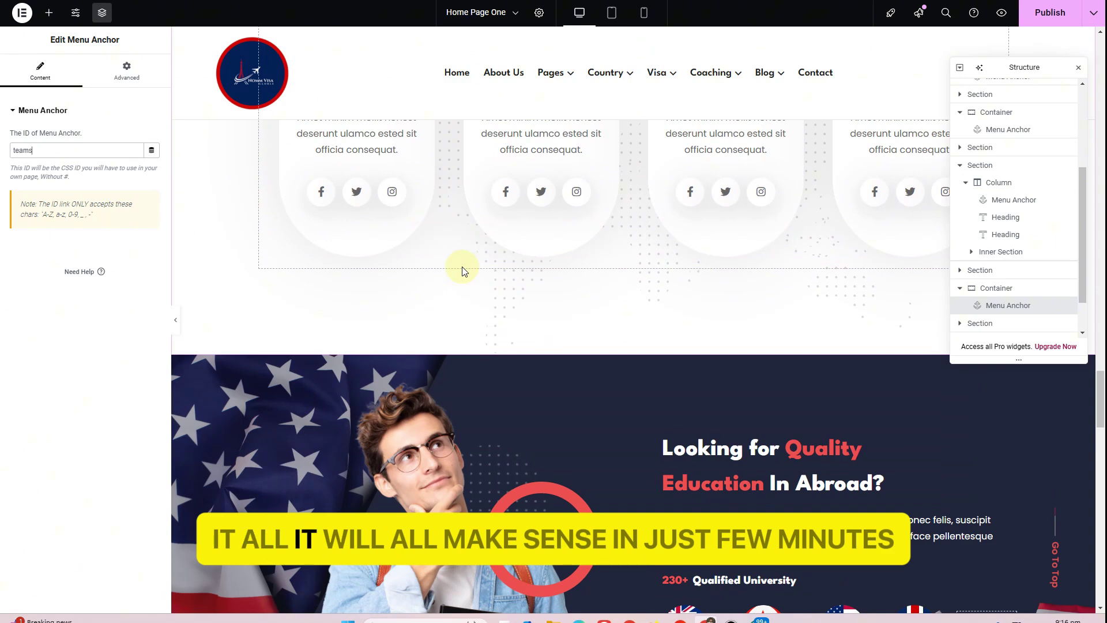
Paste the copied anchor container into a new section above World Immigration News
scroll(464, 271, "down", 1)
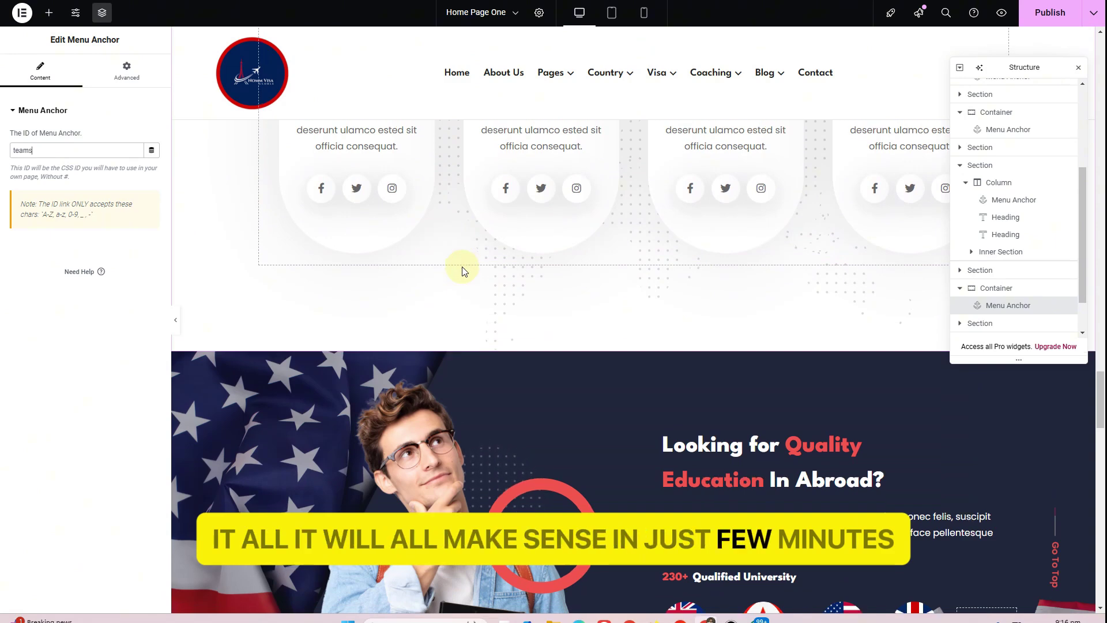
scroll(461, 268, "down", 3)
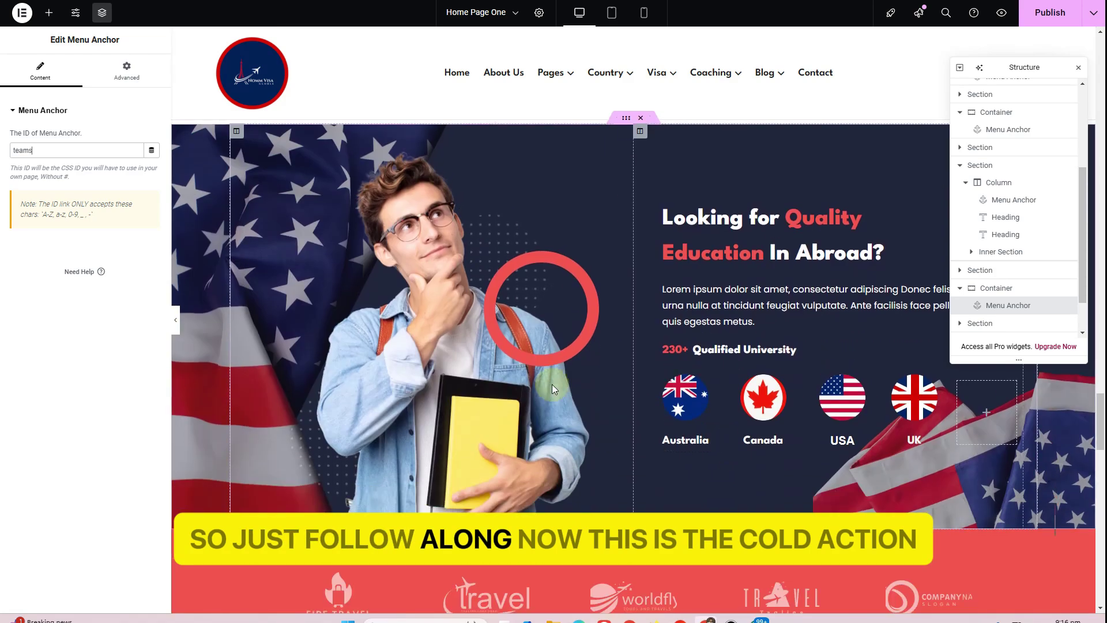
scroll(552, 396, "down", 4)
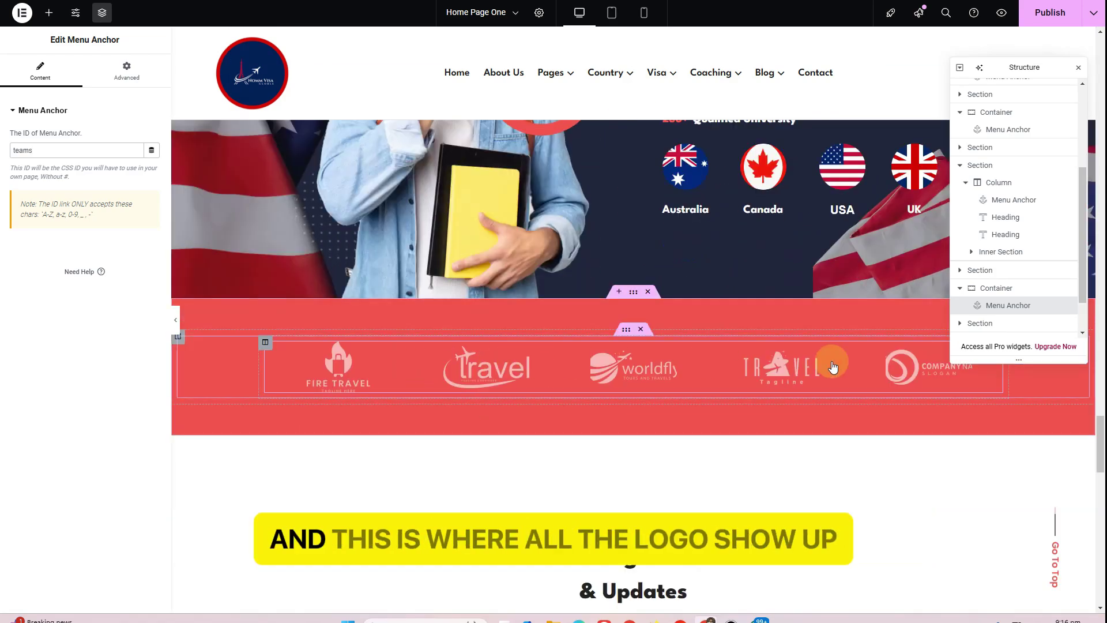
scroll(832, 363, "down", 6)
scroll(832, 366, "down", 1)
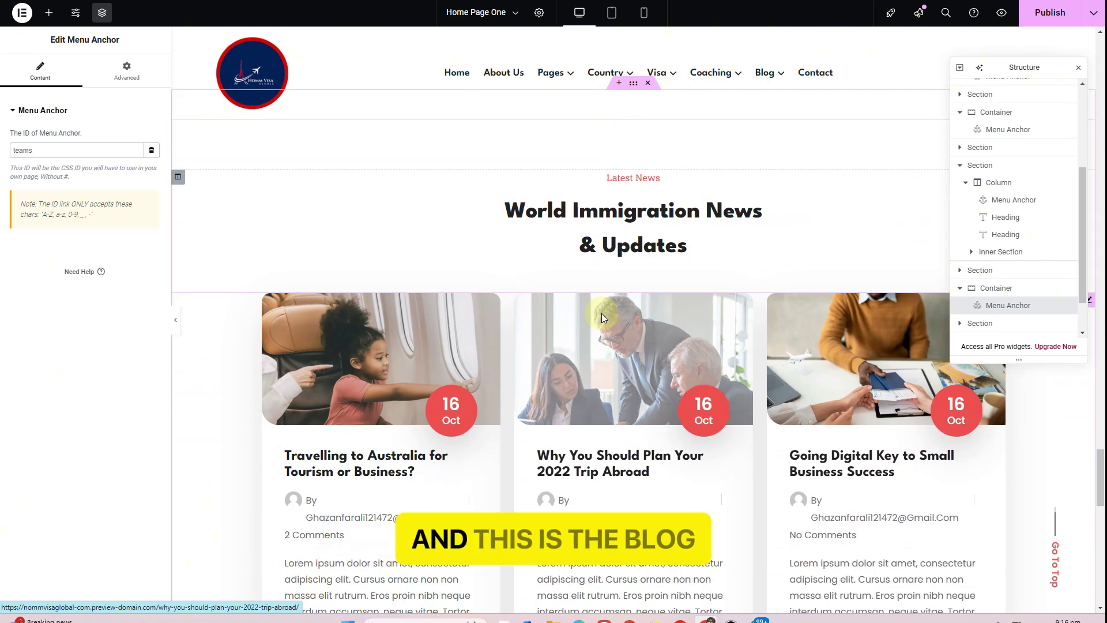
scroll(601, 312, "up", 3)
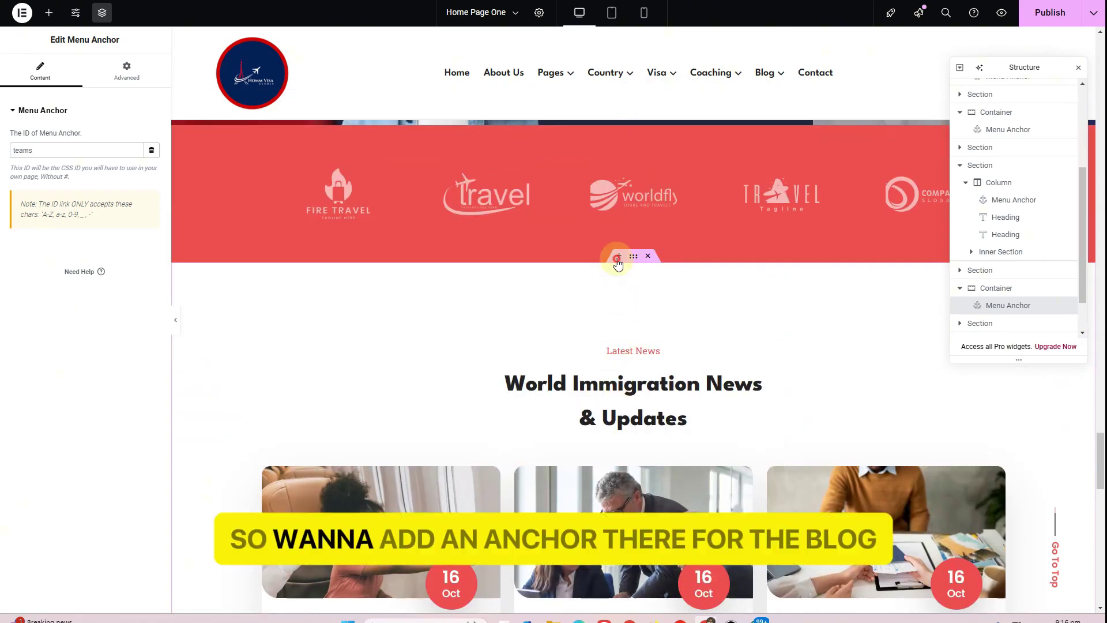
left_click(619, 256)
right_click(551, 314)
left_click(579, 326)
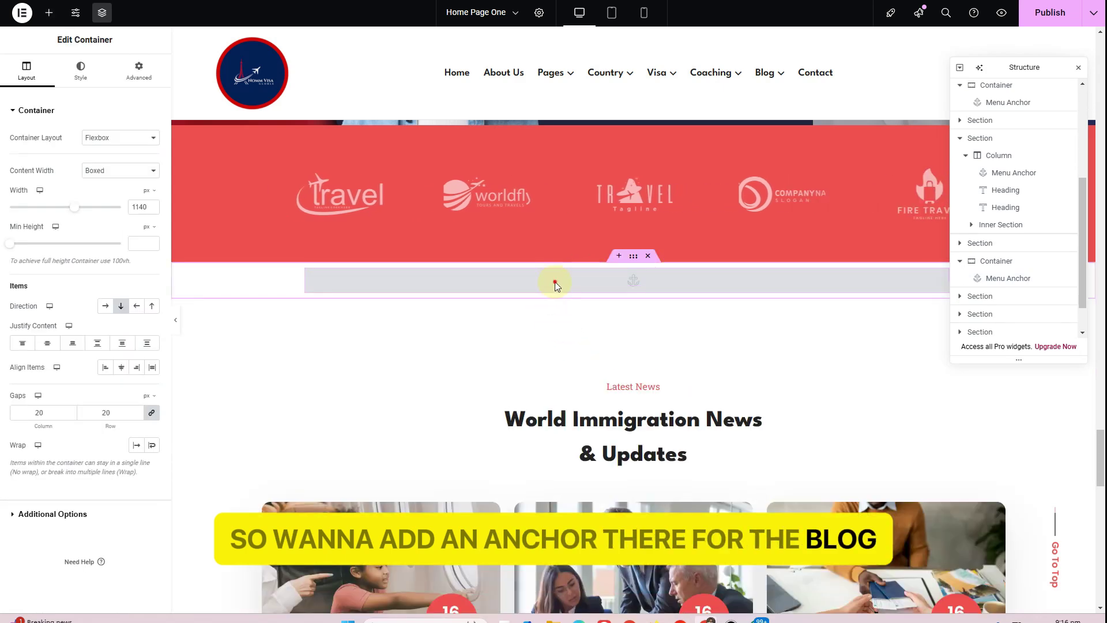
Set the pasted anchor's ID to 'blog' and publish the page
left_click(554, 282)
left_click(60, 150)
type("blog")
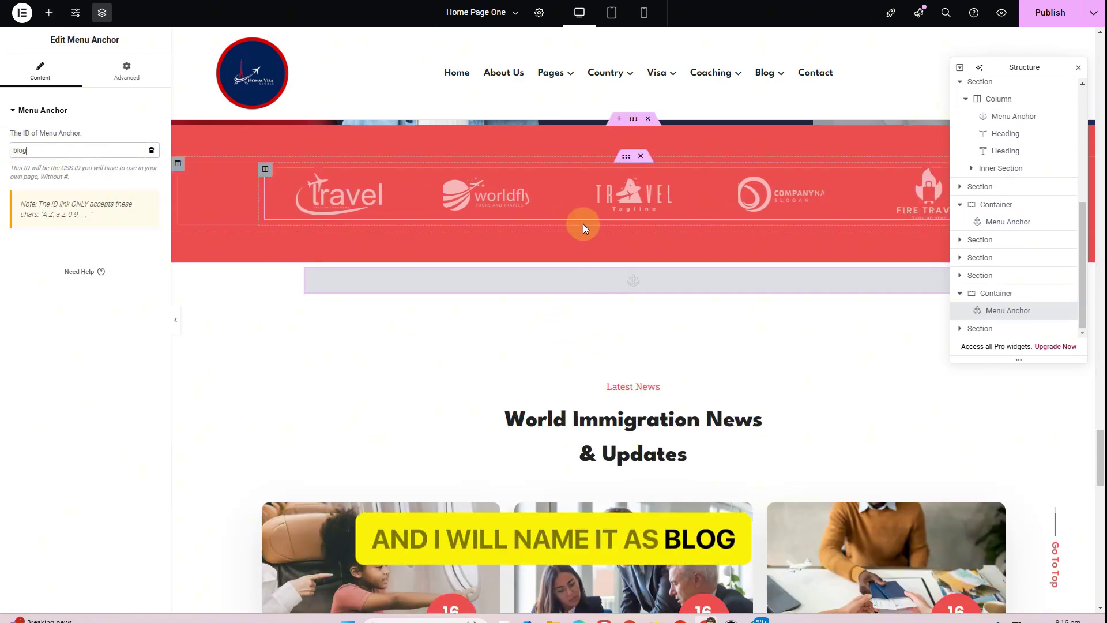
scroll(563, 369, "down", 15)
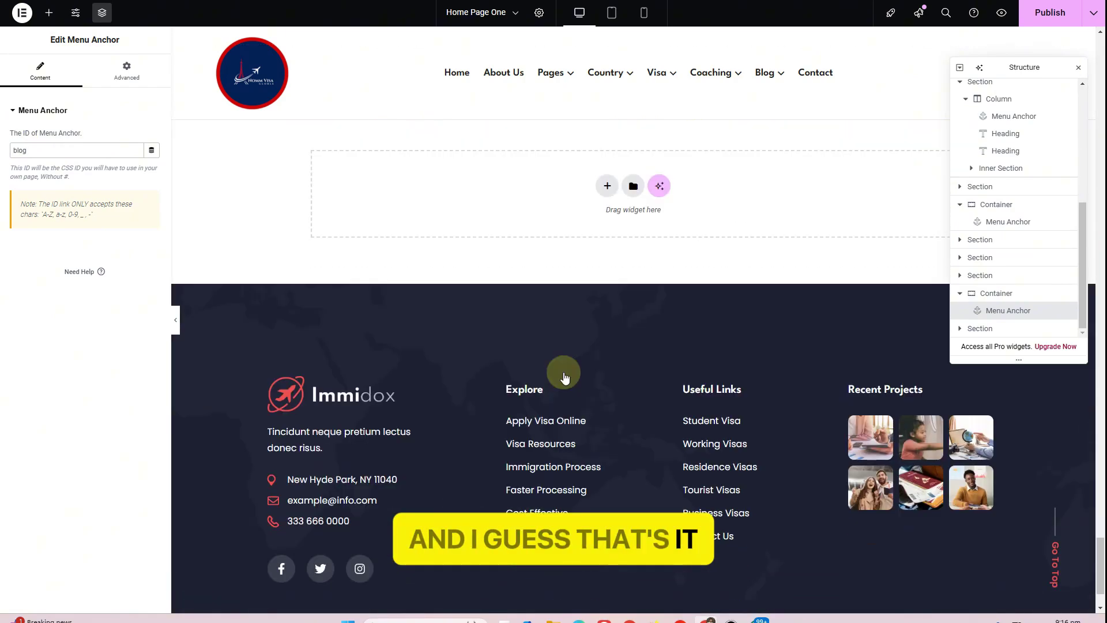
scroll(563, 371, "up", 15)
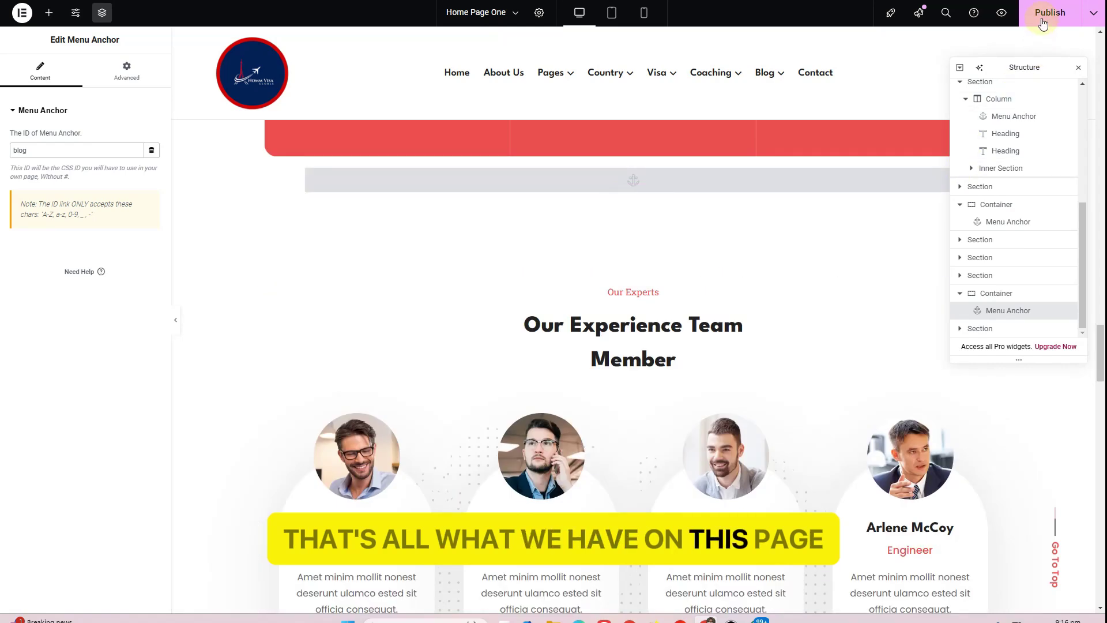
left_click(1050, 12)
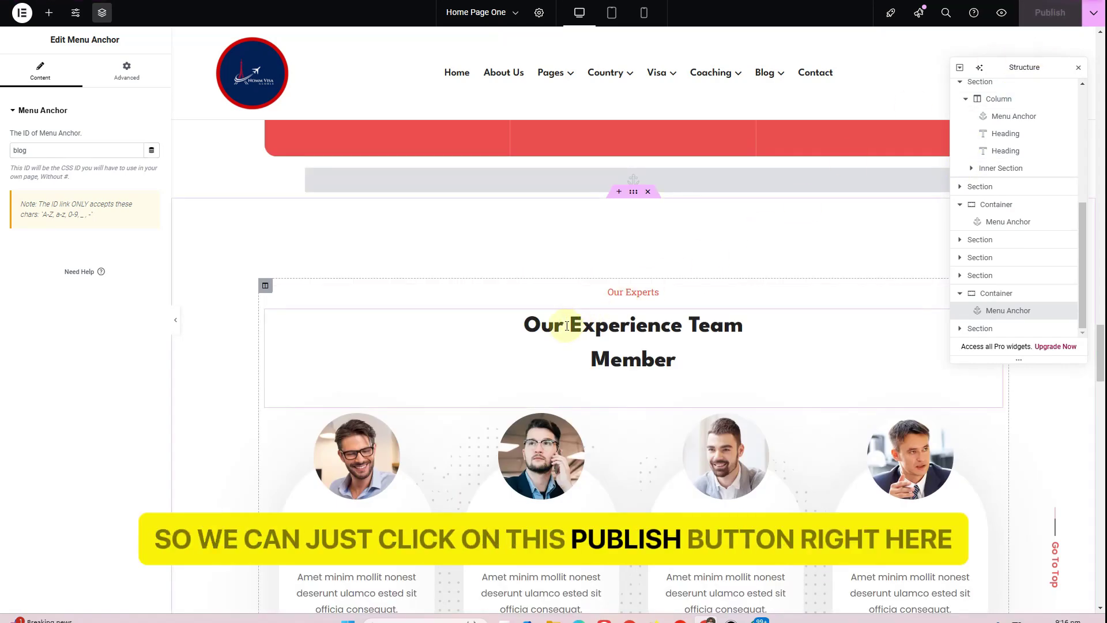
Check the live homepage's small gaps at each anchor, then return to the Elementor editor
scroll(566, 325, "up", 4)
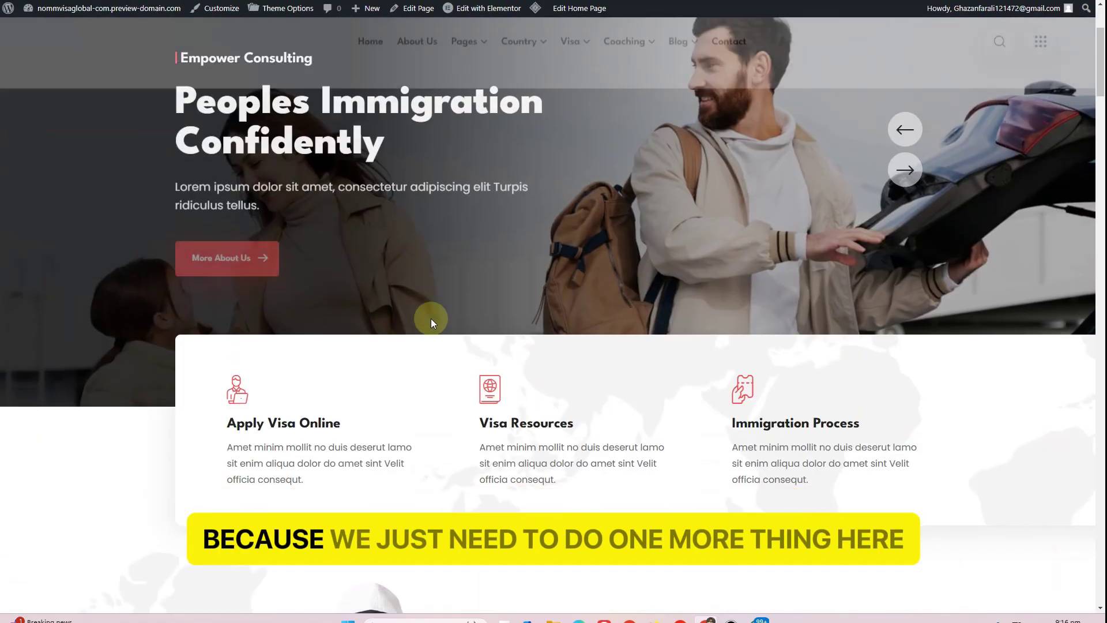
scroll(430, 318, "down", 5)
scroll(431, 319, "down", 5)
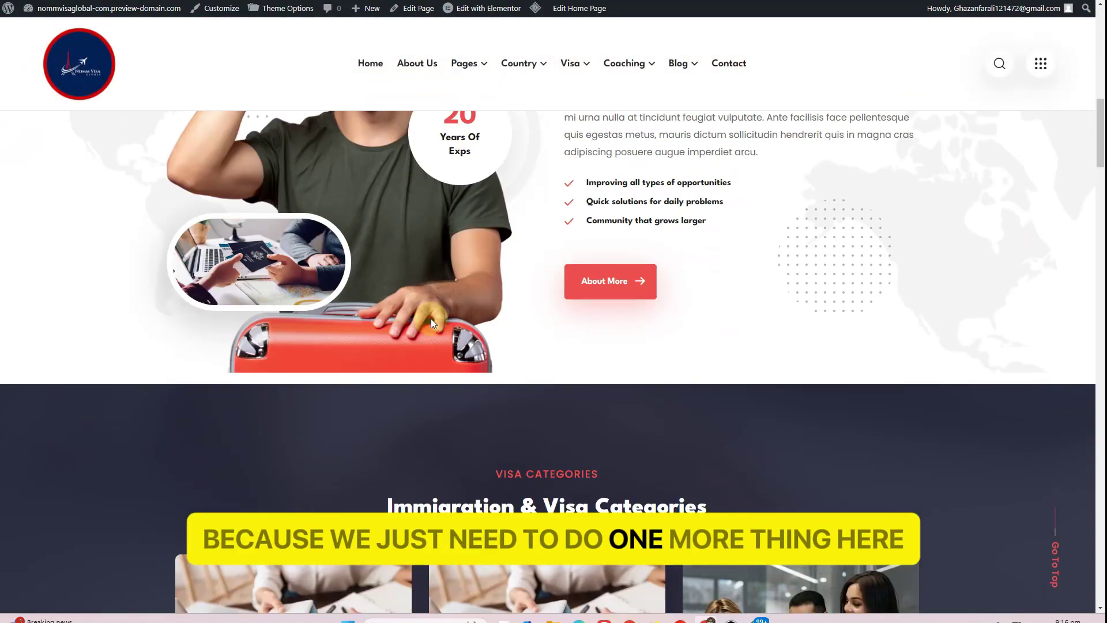
scroll(430, 318, "down", 3)
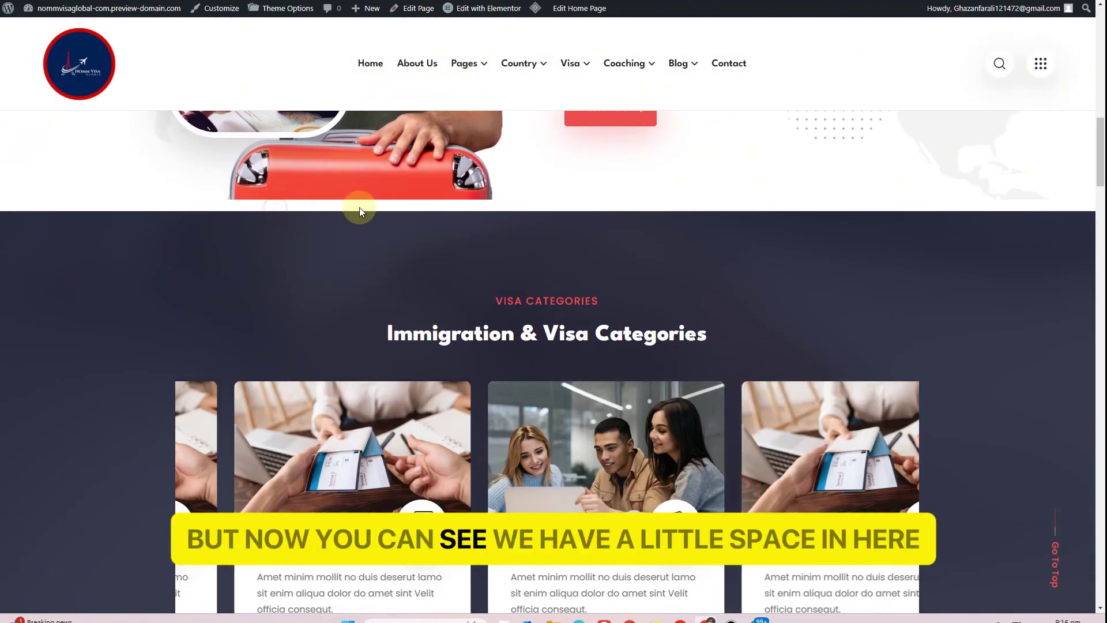
scroll(389, 203, "down", 7)
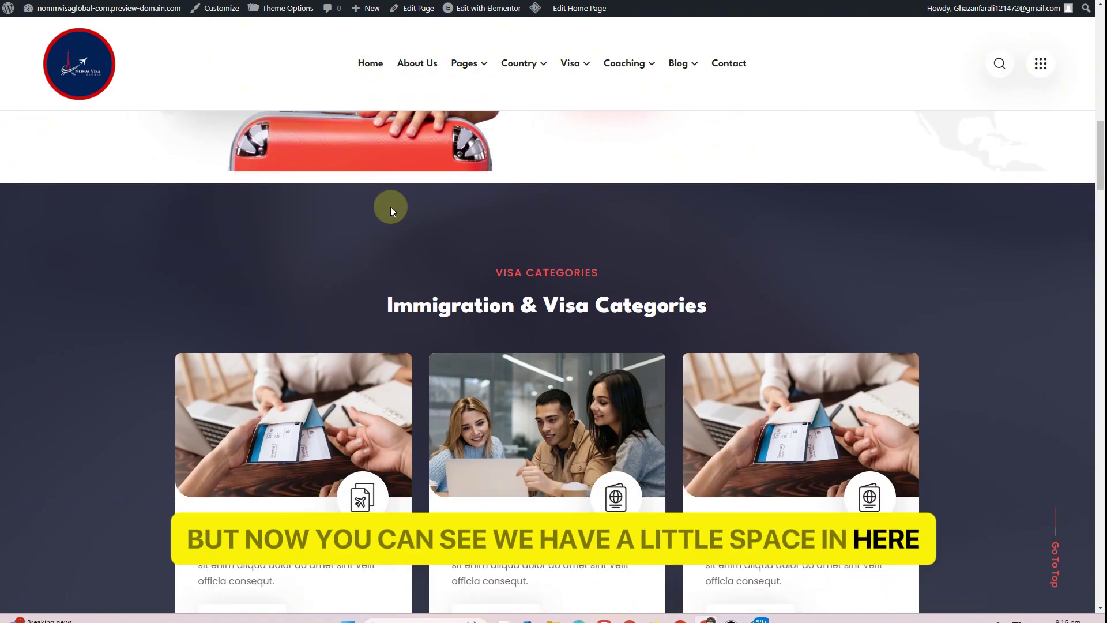
scroll(388, 213, "up", 7)
scroll(388, 224, "up", 2)
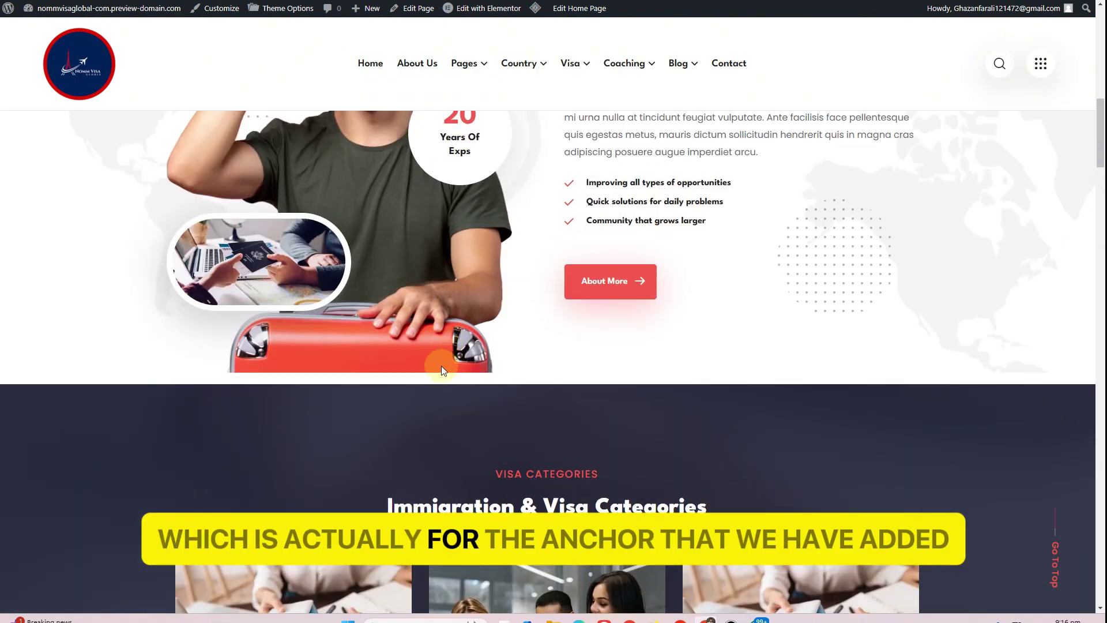
scroll(479, 379, "down", 8)
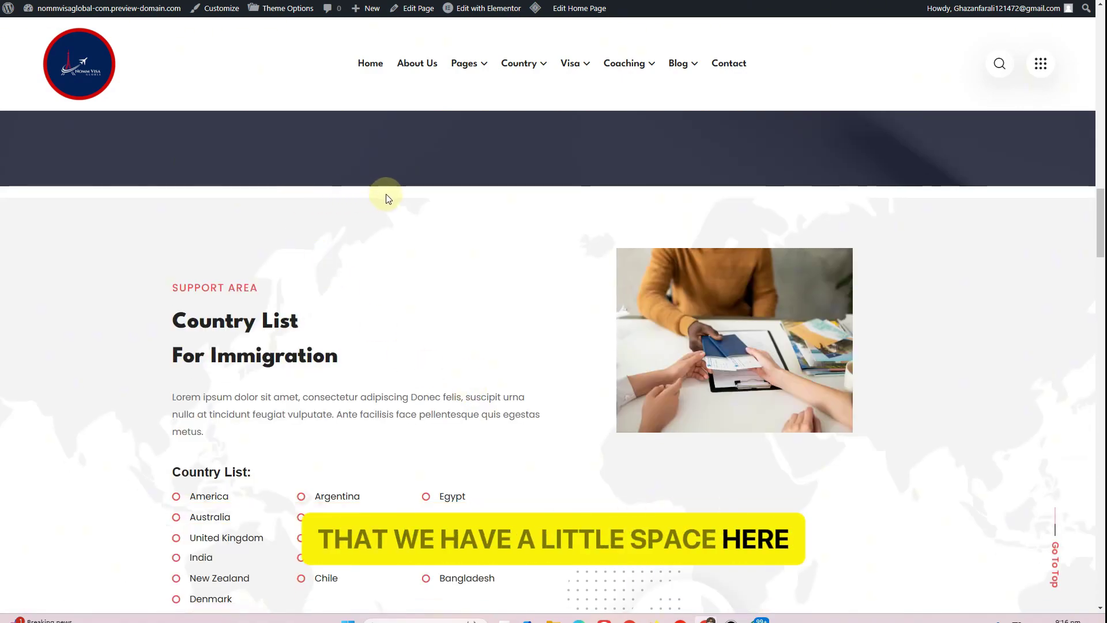
scroll(386, 199, "down", 12)
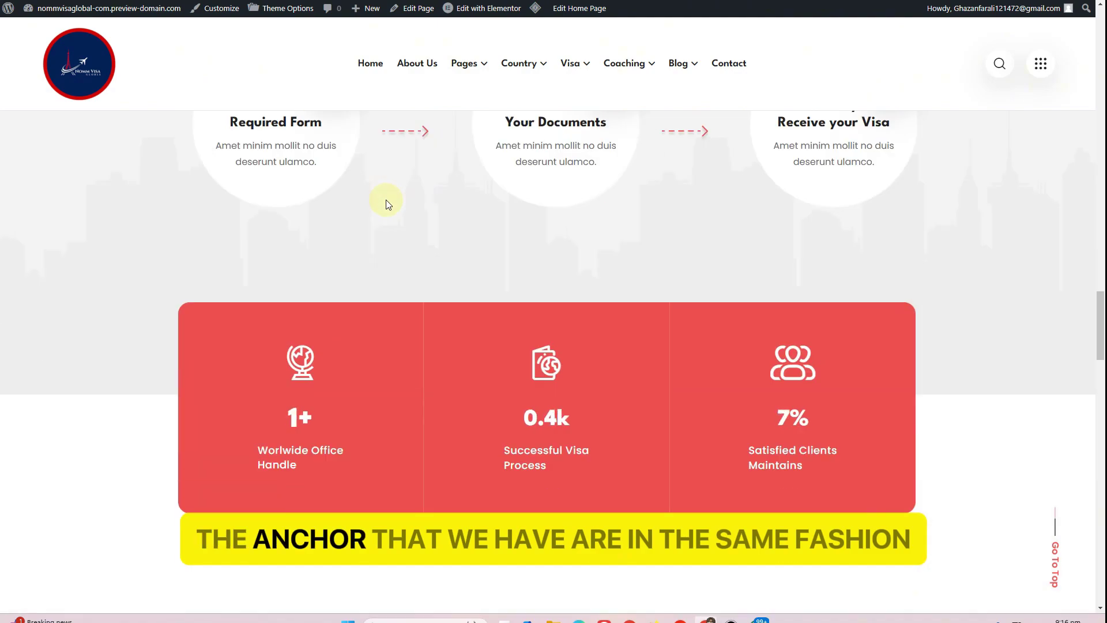
scroll(385, 201, "down", 15)
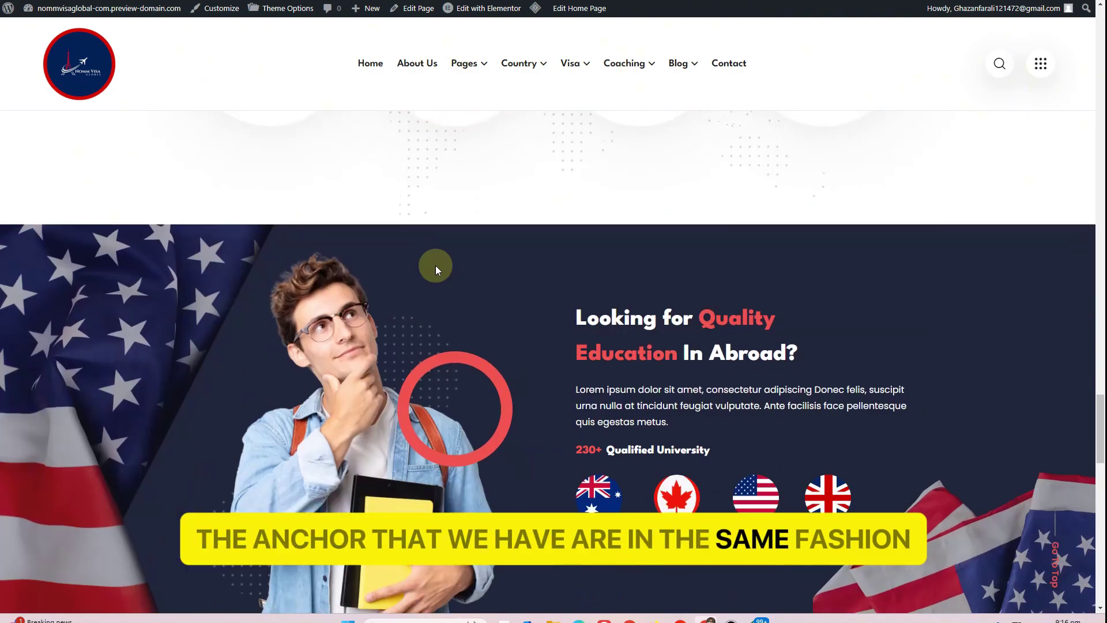
scroll(433, 270, "up", 20)
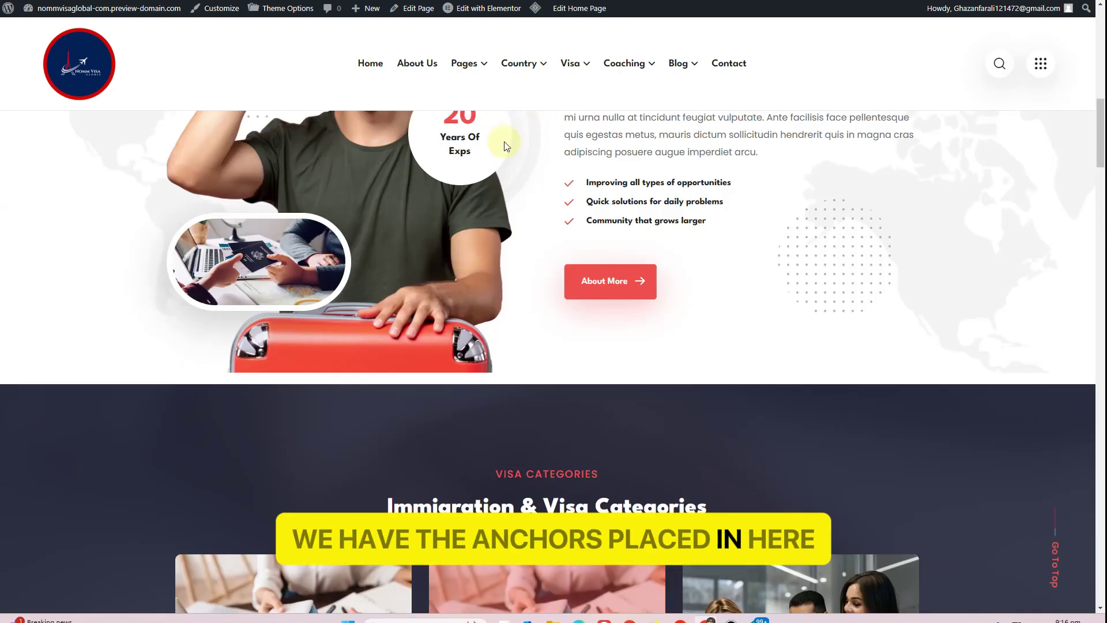
left_click(578, 0)
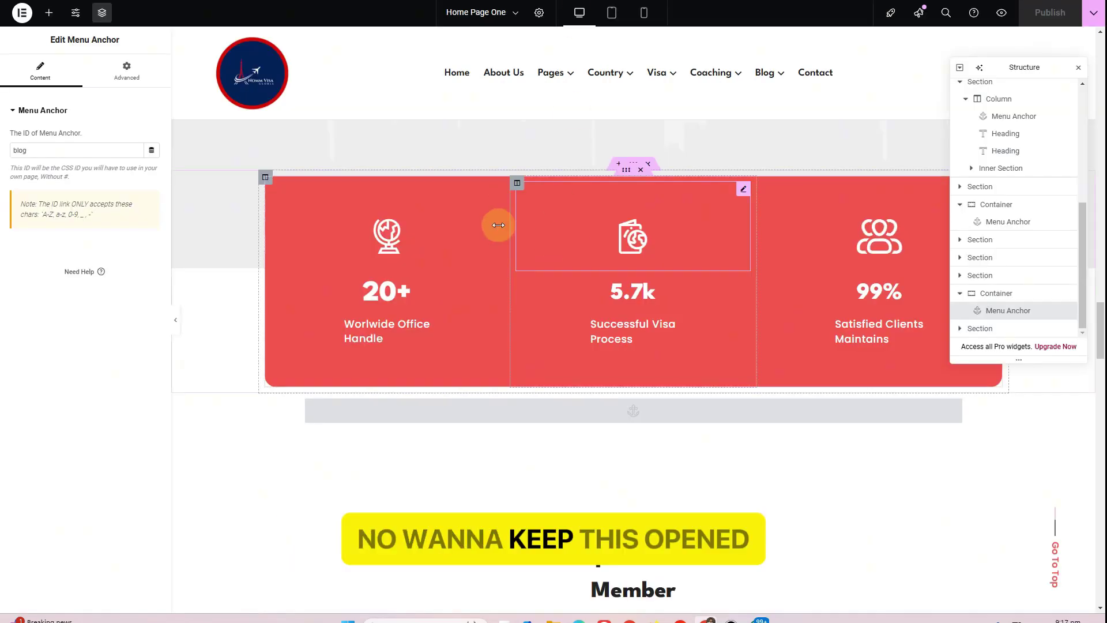
Remove the About Us and Our Clients items from the Main Menu
left_click(455, 1)
scroll(433, 294, "down", 3)
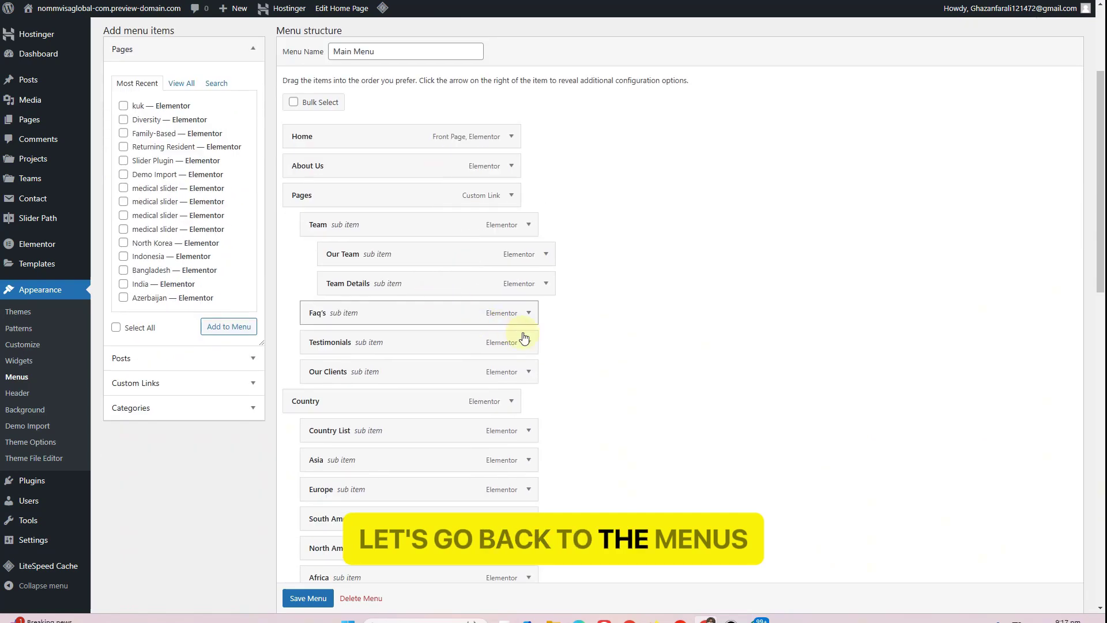
scroll(536, 323, "down", 2)
scroll(508, 254, "up", 1)
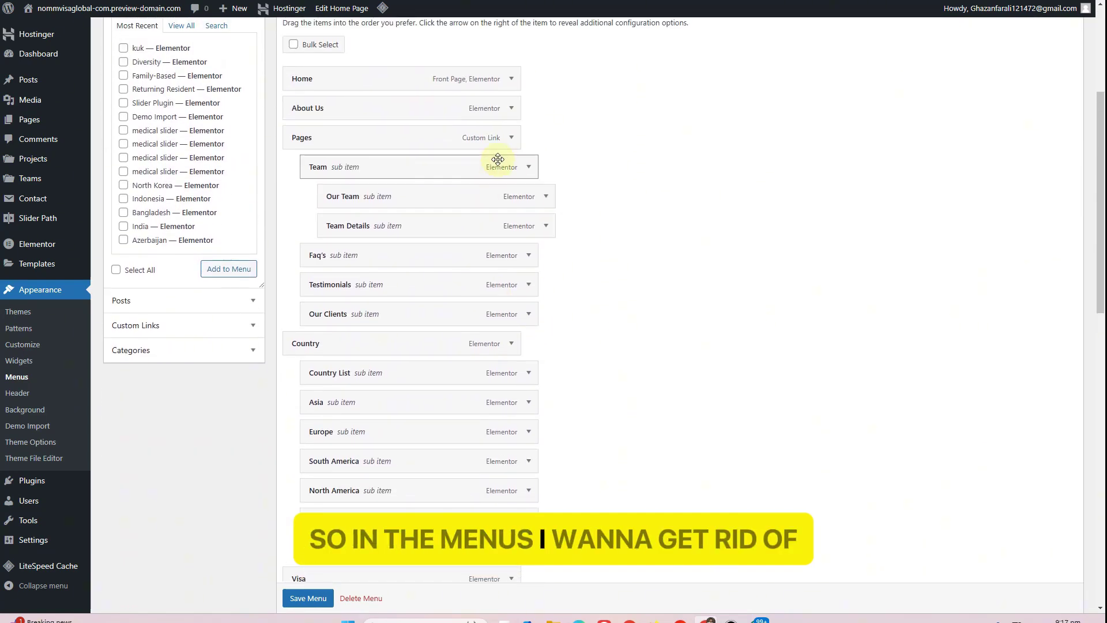
scroll(429, 421, "down", 9)
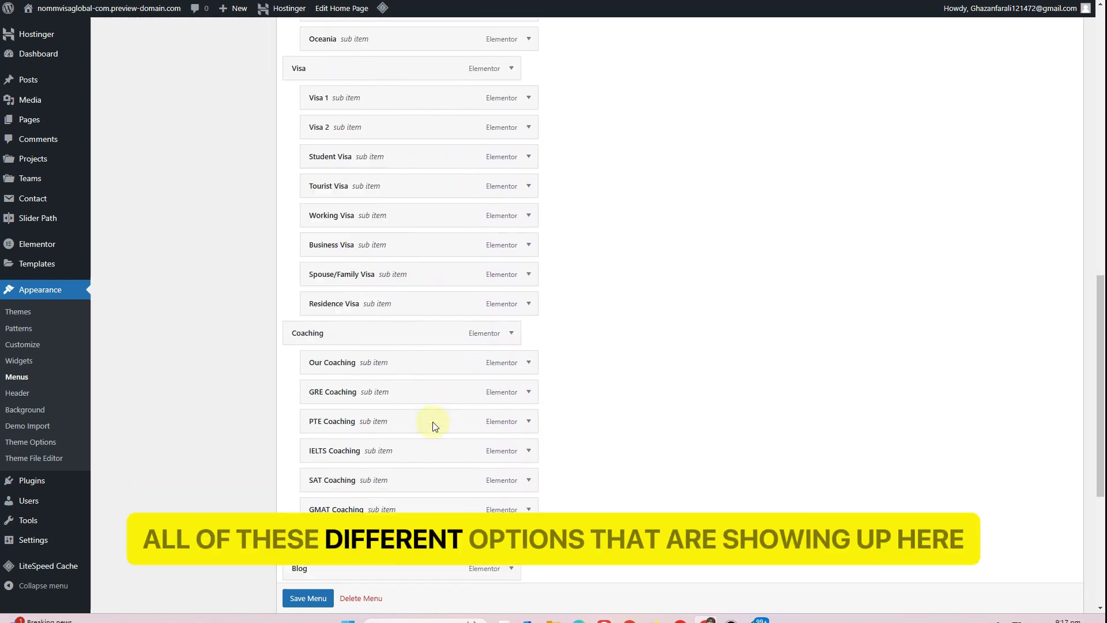
scroll(434, 423, "down", 5)
scroll(432, 422, "up", 1)
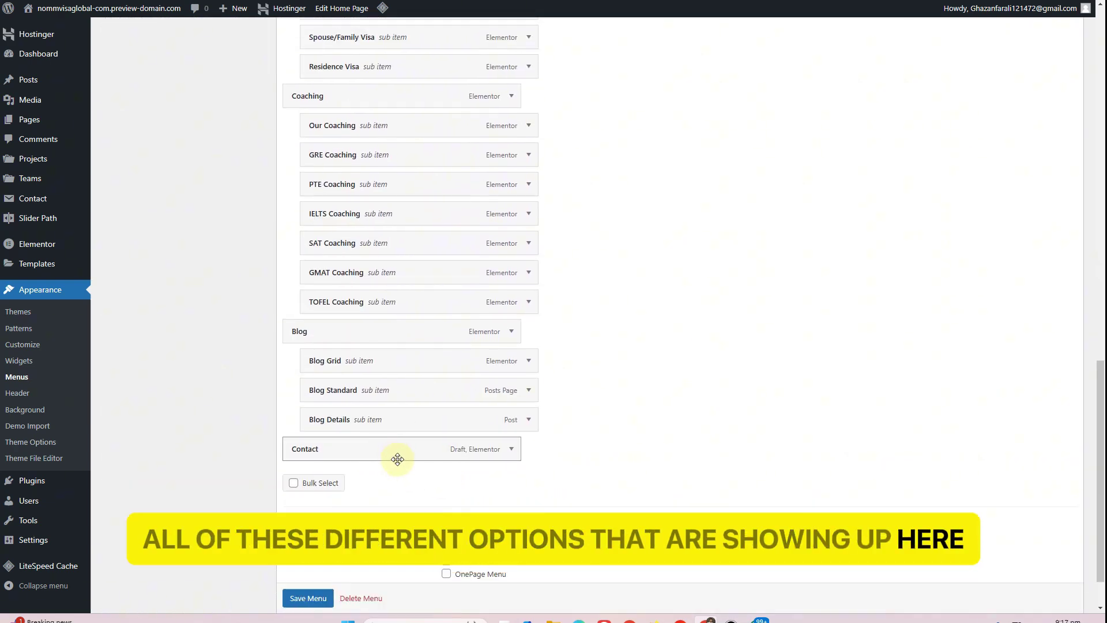
scroll(411, 382, "up", 13)
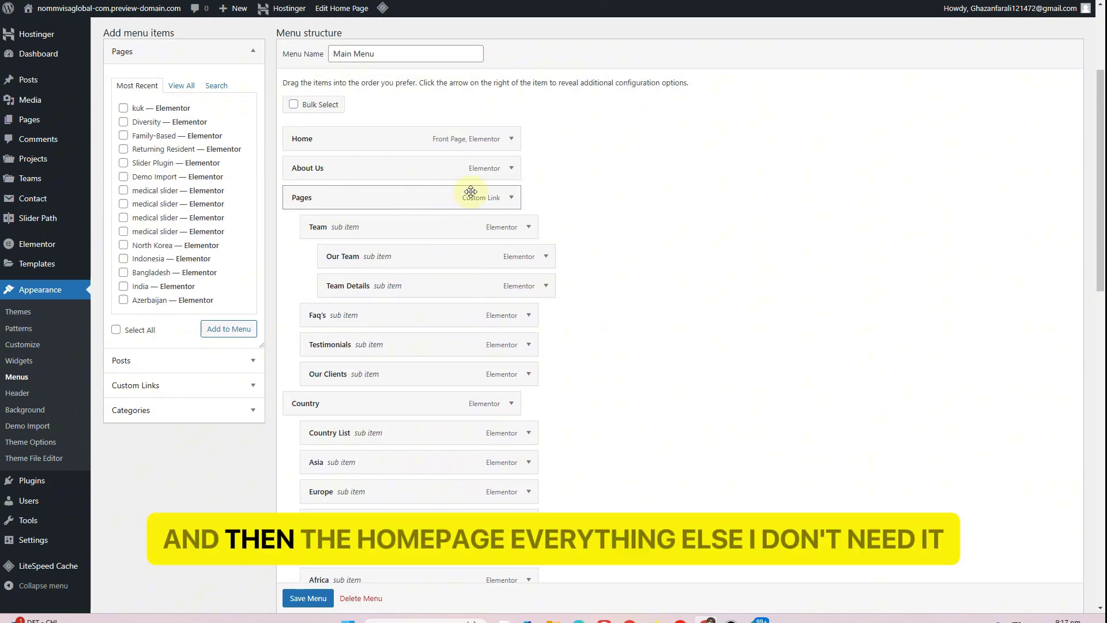
left_click(510, 169)
left_click(296, 309)
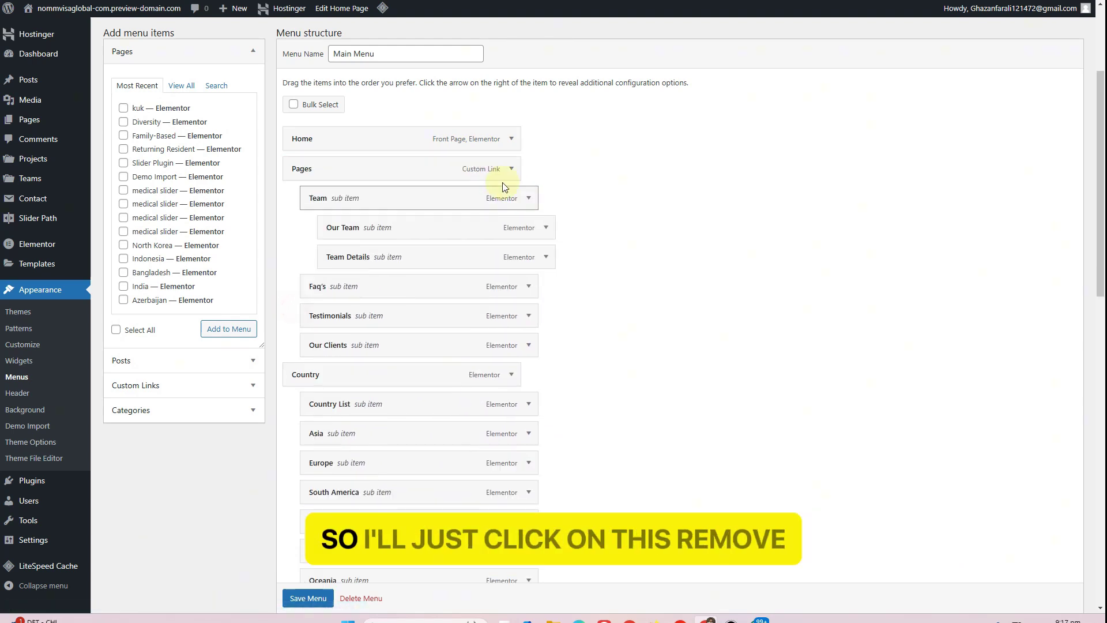
left_click(529, 345)
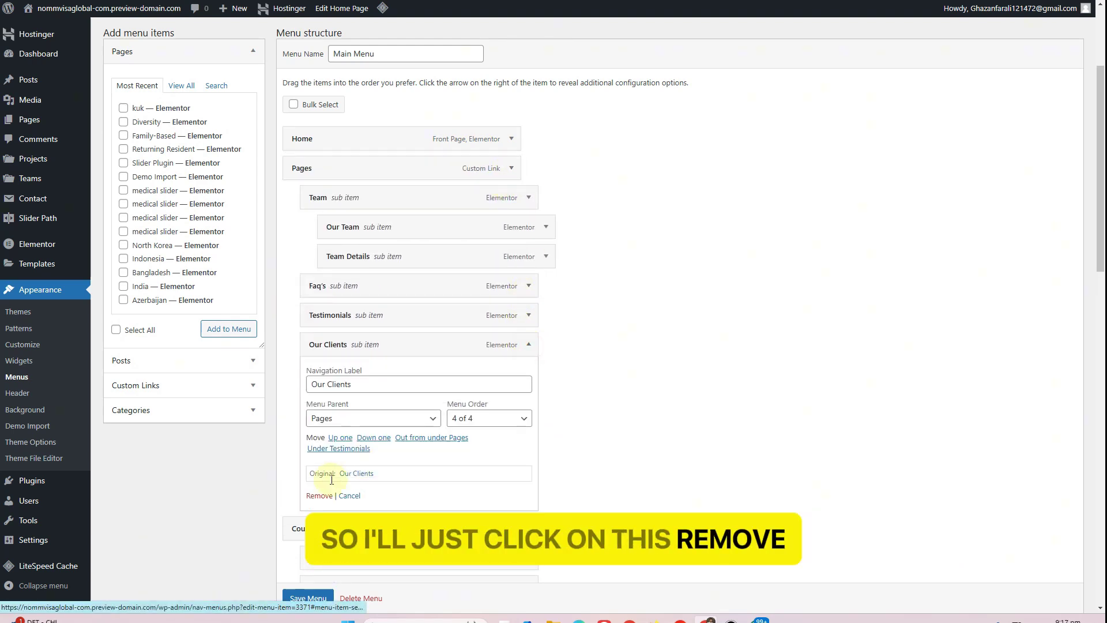
left_click(303, 496)
Remove the Testimonials, Faq's, Team Details and Our Team items from the menu
left_click(528, 317)
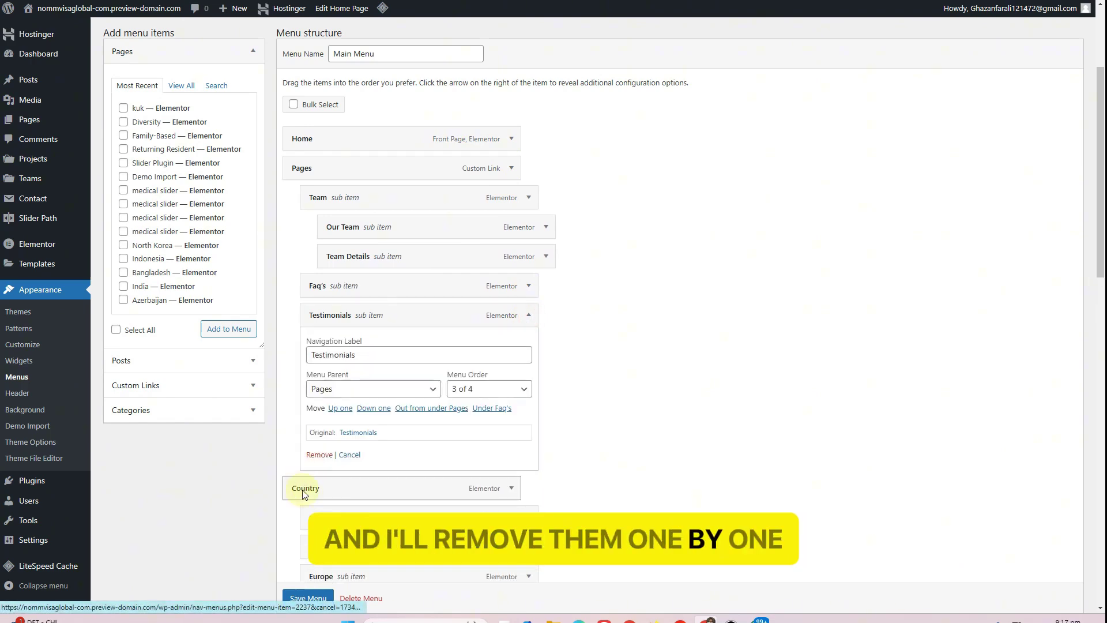
left_click(304, 461)
left_click(527, 287)
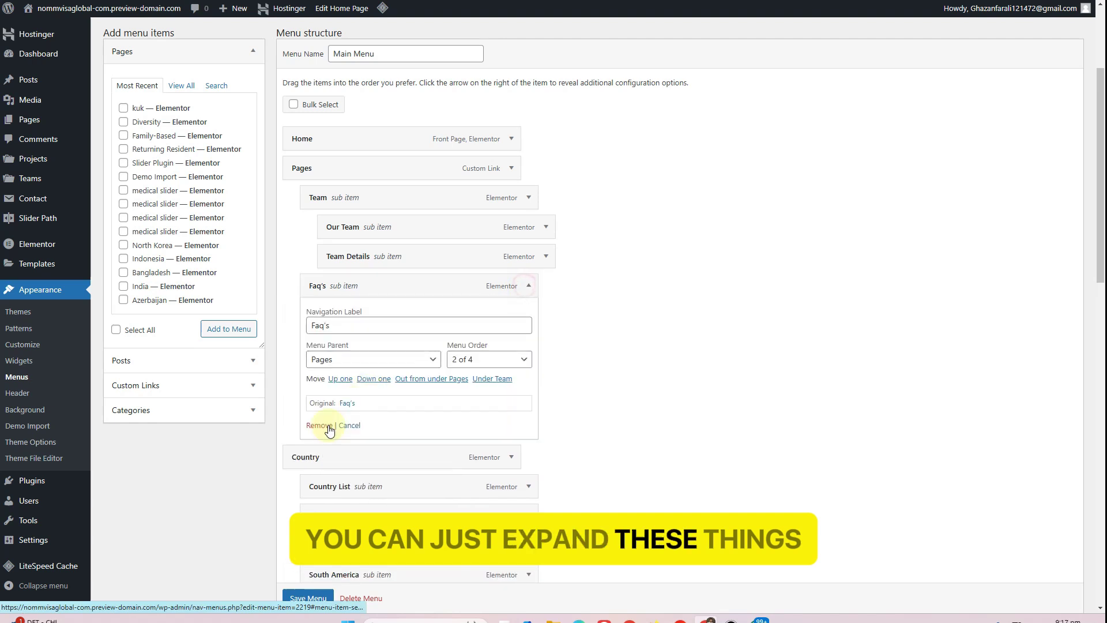
left_click(304, 430)
left_click(548, 257)
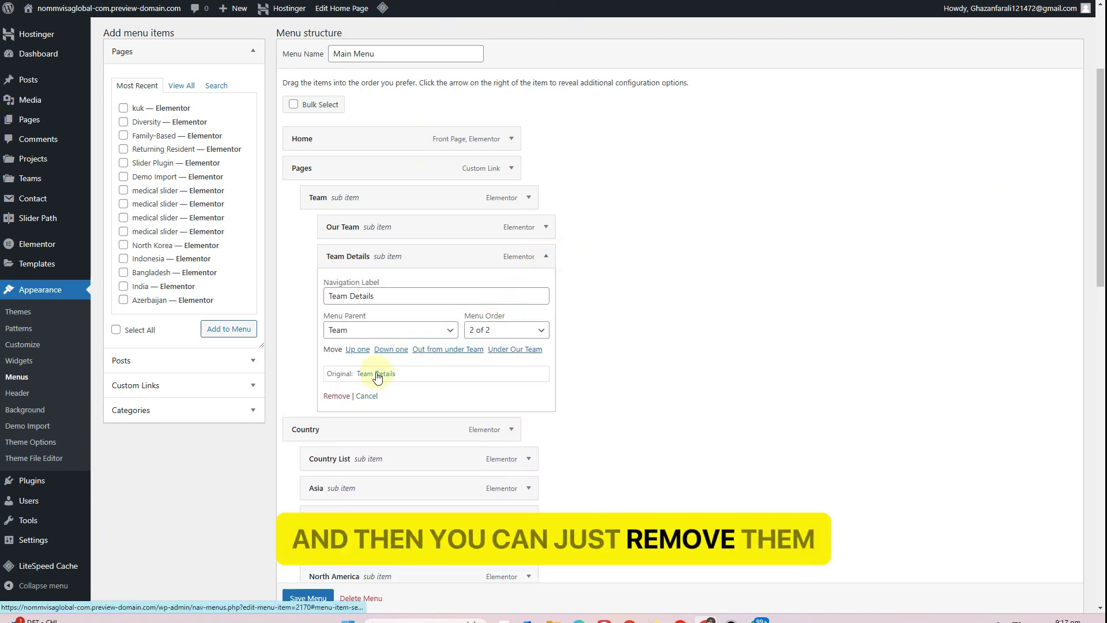
left_click(323, 396)
left_click(545, 228)
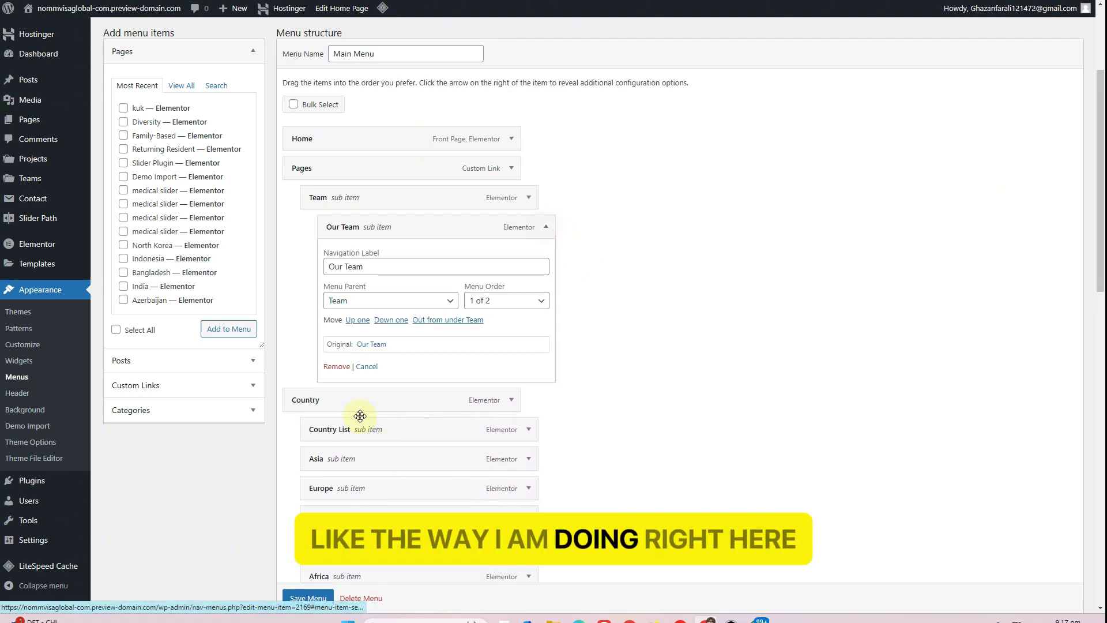
left_click(339, 369)
Remove Team and Pages so only Home and Contact remain, and save the Main Menu
left_click(528, 197)
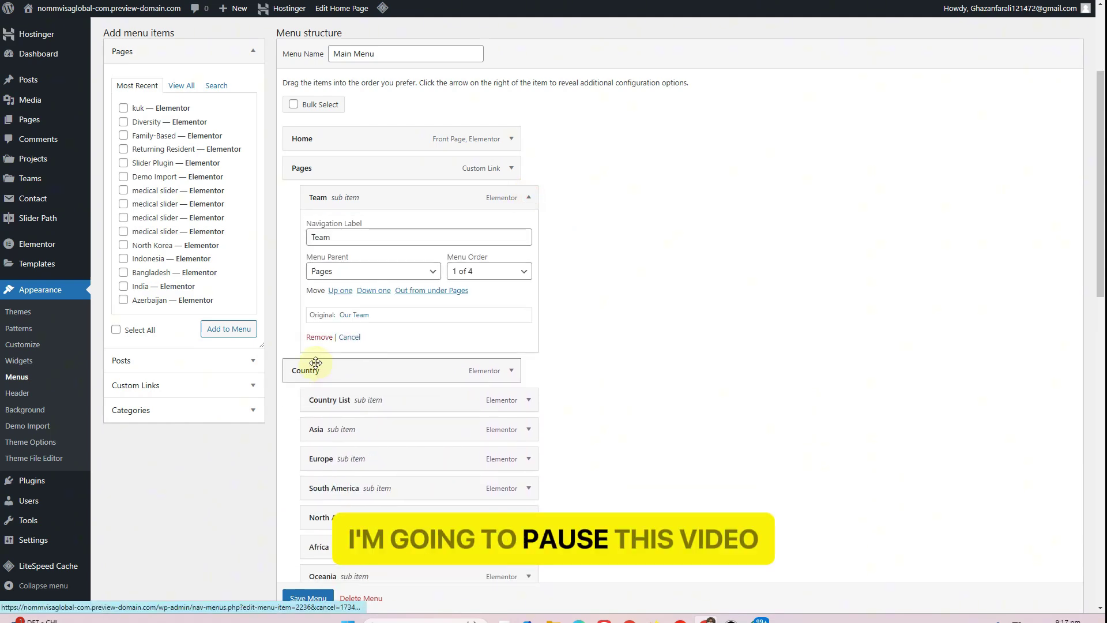
left_click(317, 338)
left_click(512, 169)
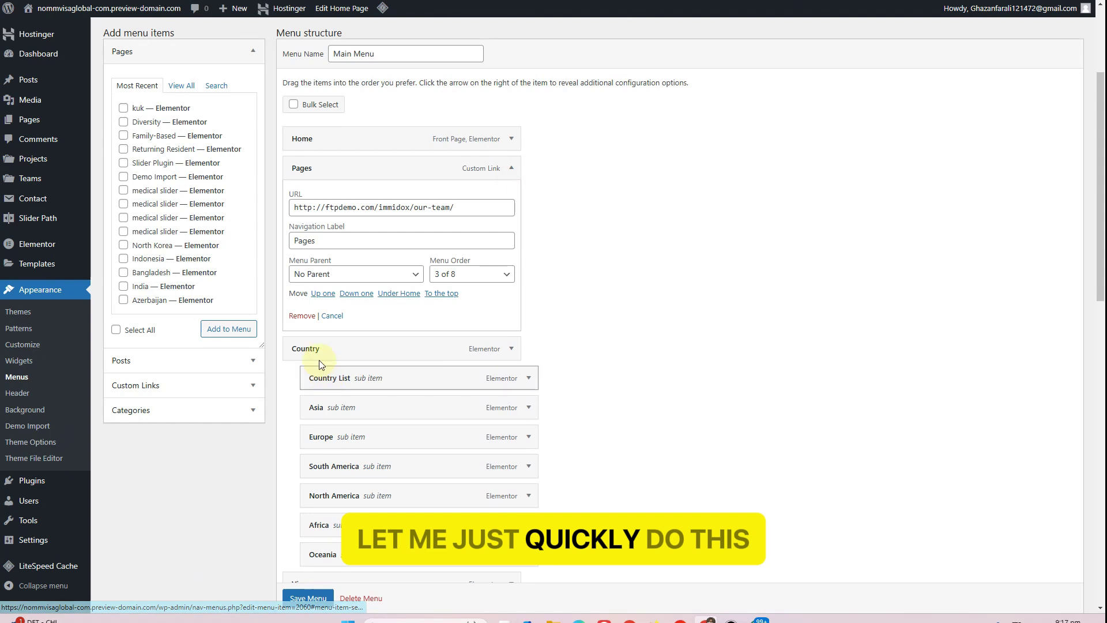
left_click(301, 314)
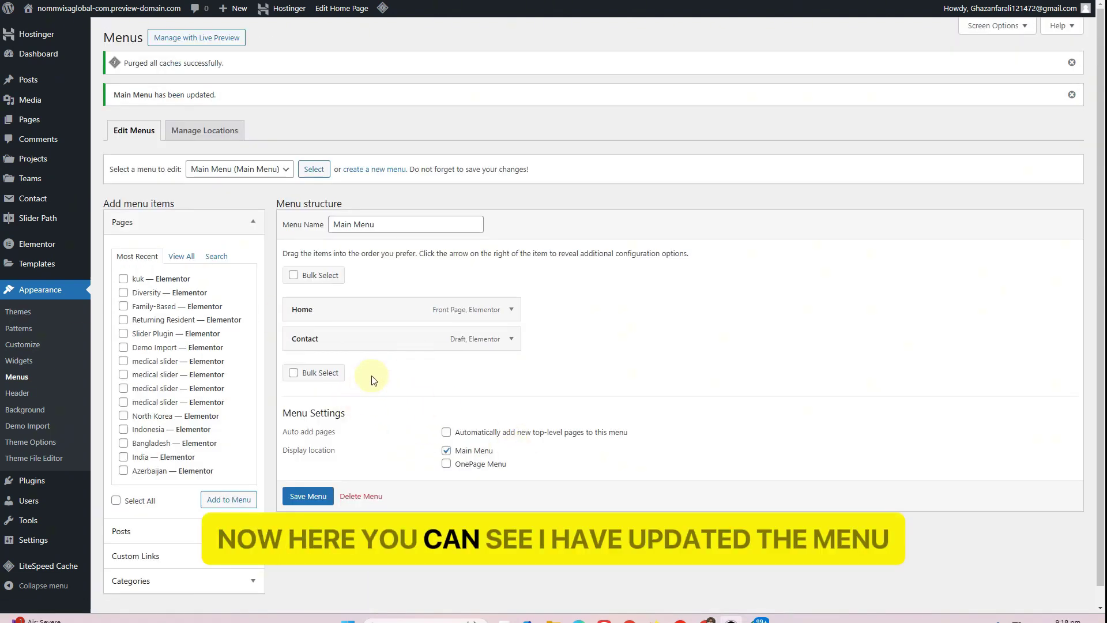
left_click(310, 496)
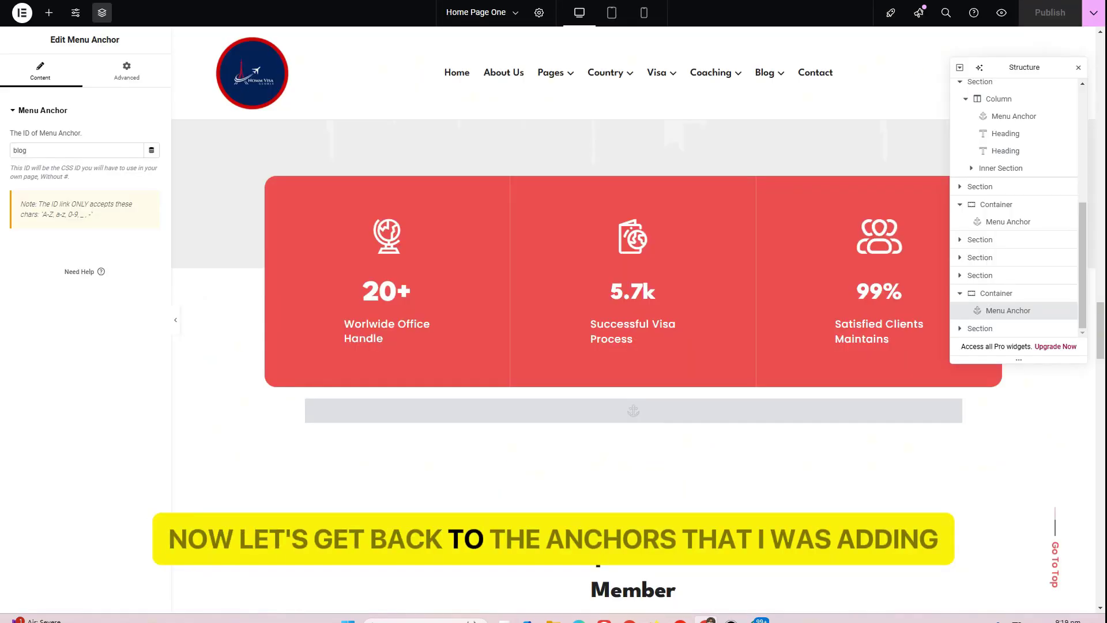
Select the Menu Anchor above the team section and copy its teams ID
scroll(372, 392, "down", 2)
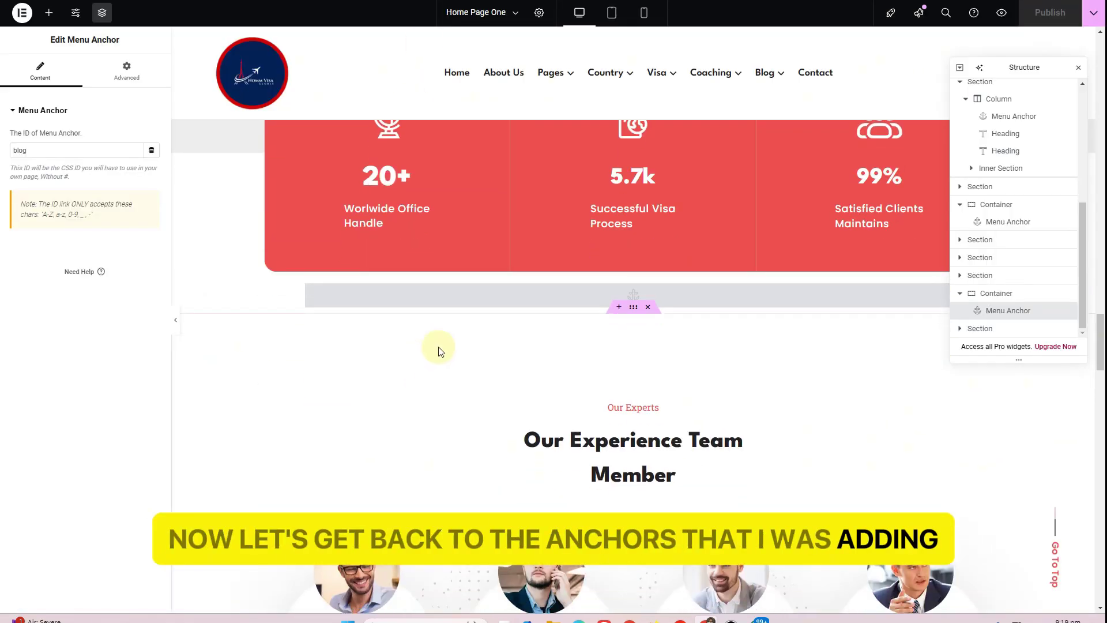
left_click(475, 296)
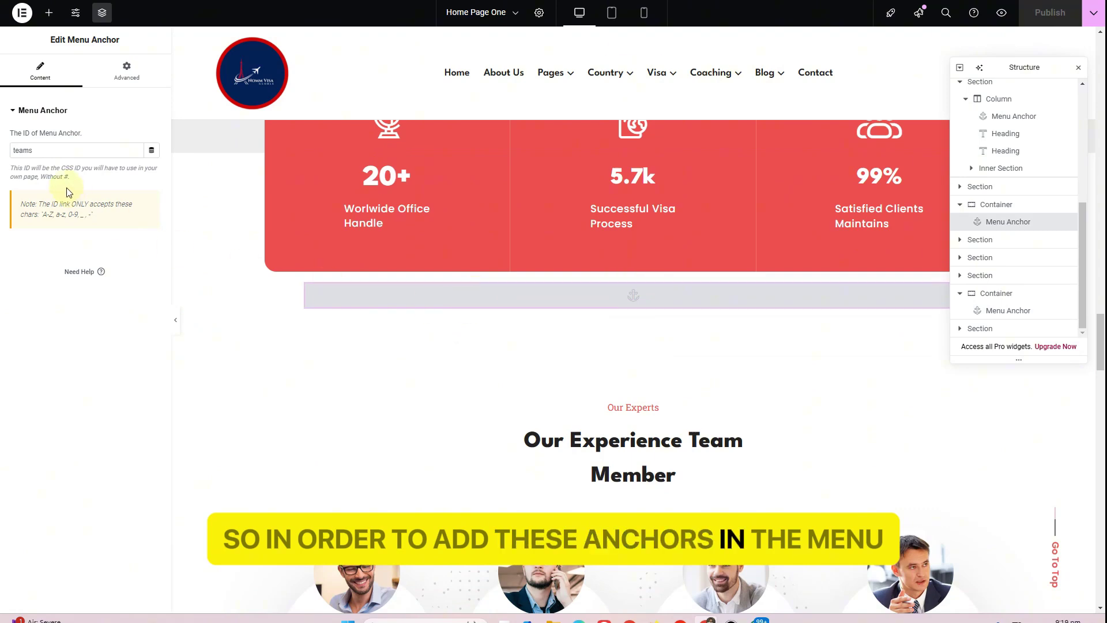
double_click(46, 147)
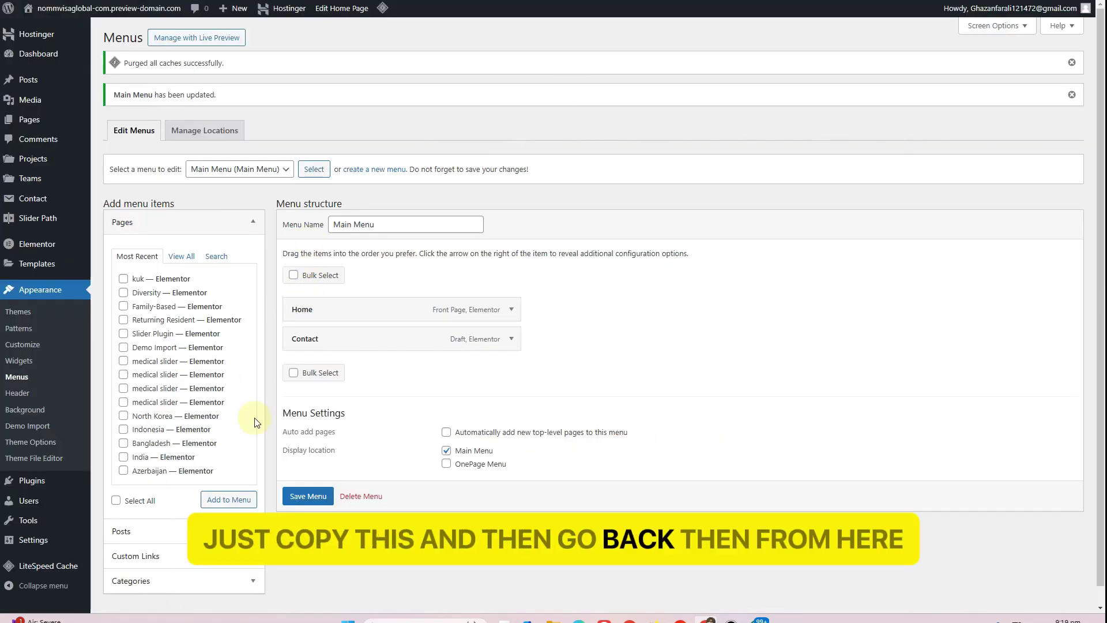
Add a Teams custom link to /home/teams and drag it between Home and Contact
left_click(182, 555)
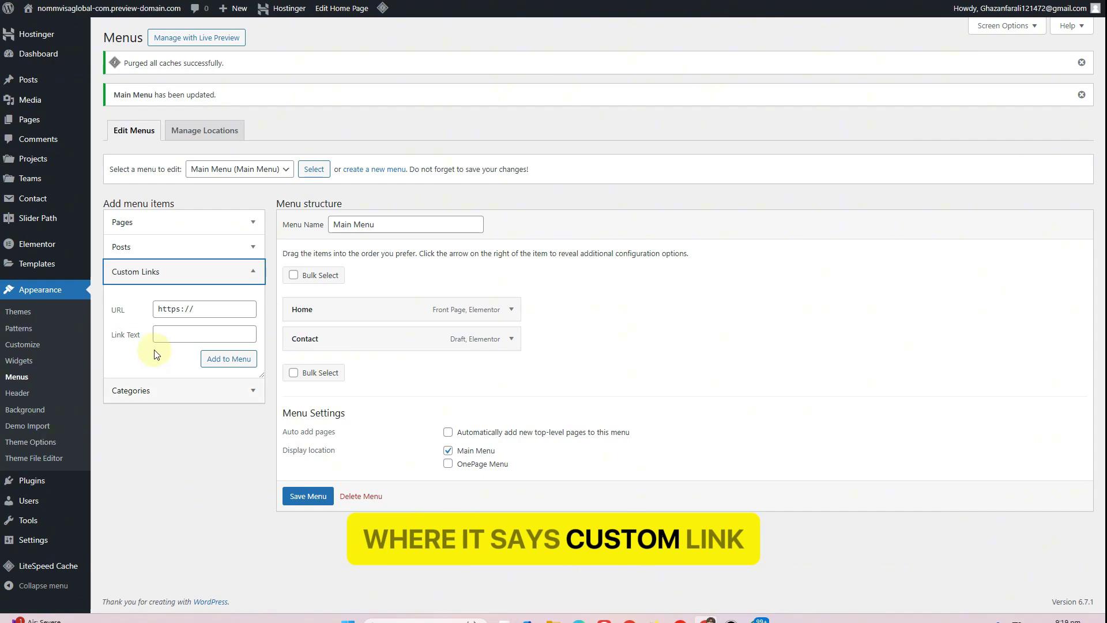
left_click(171, 313)
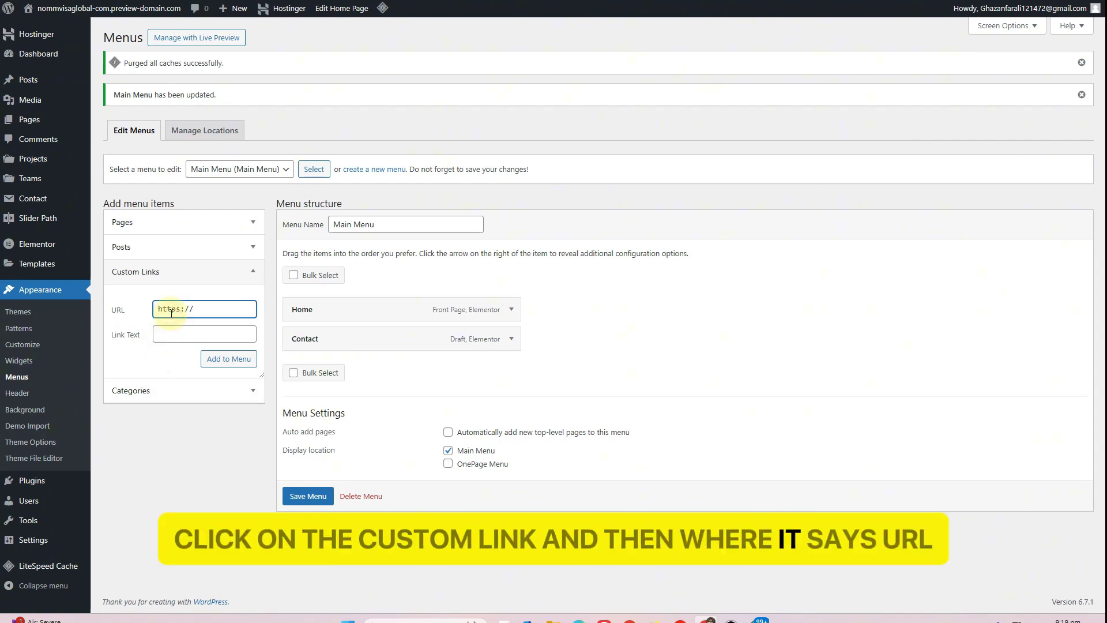
type("/")
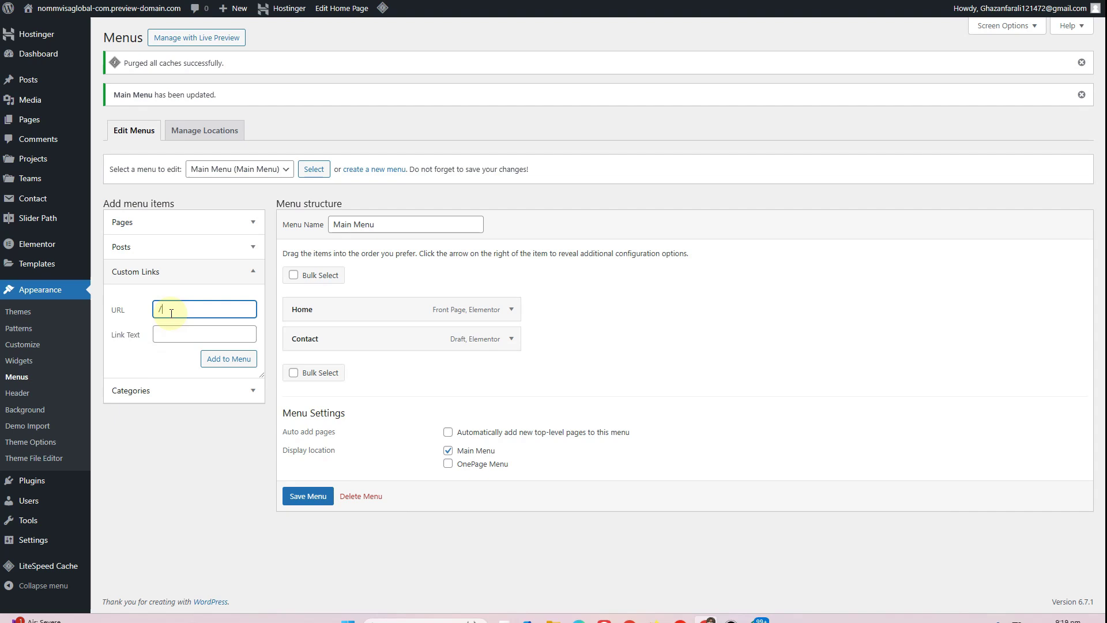
type("home")
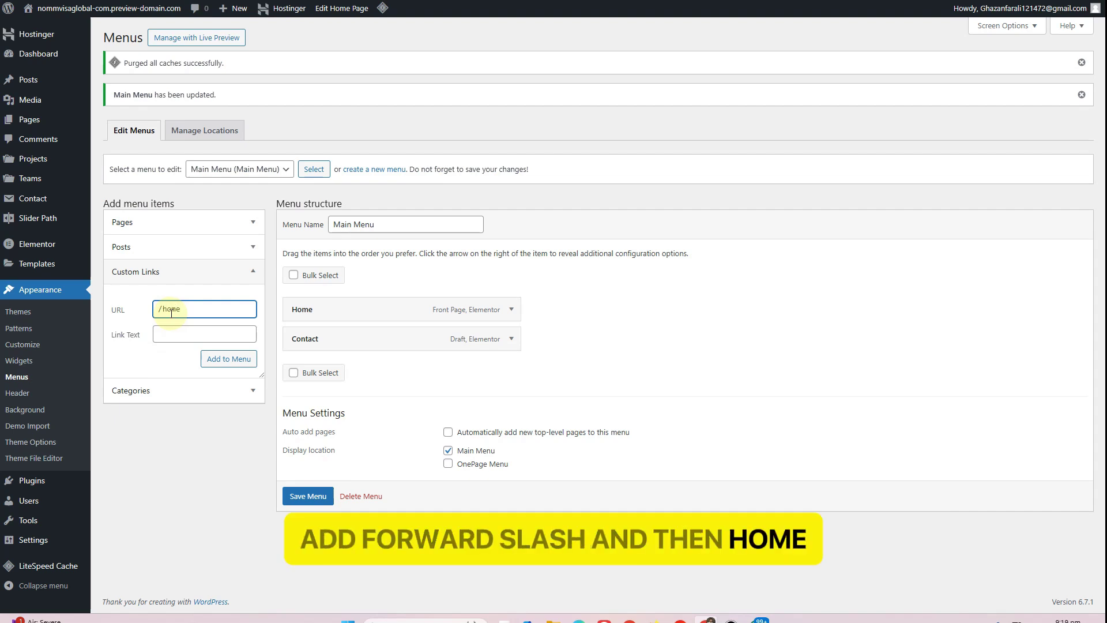
type("/teams")
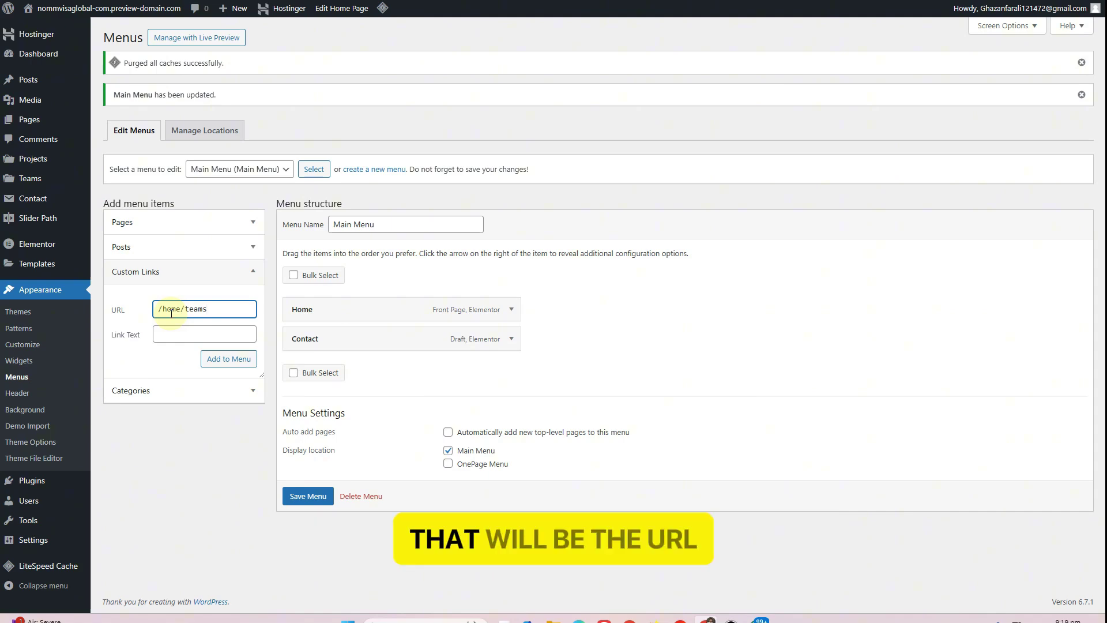
left_click(189, 333)
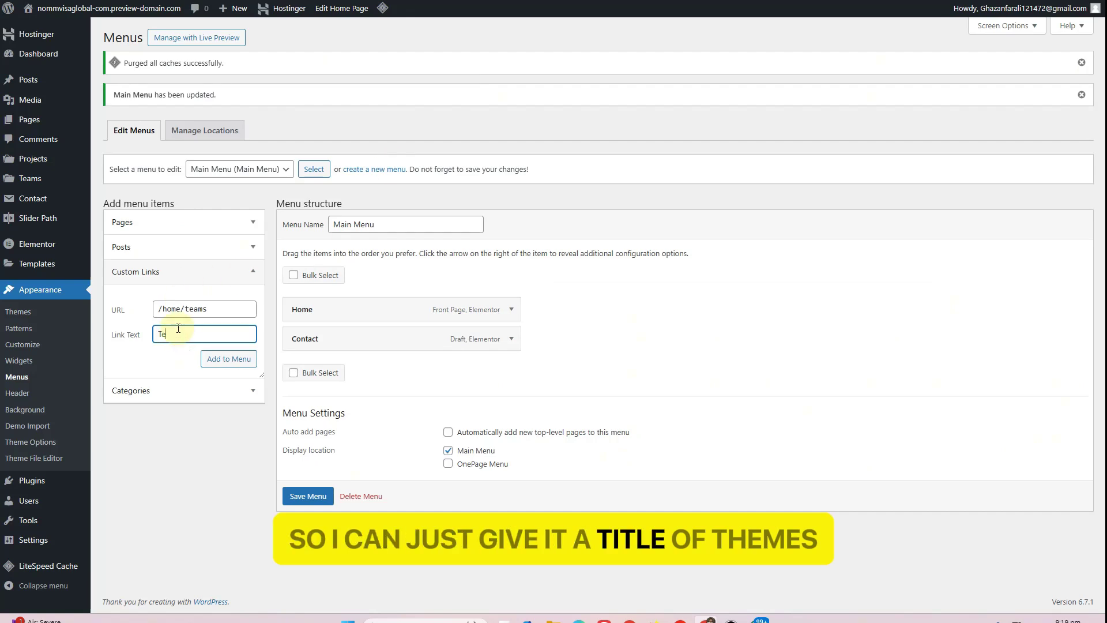
left_click(229, 359)
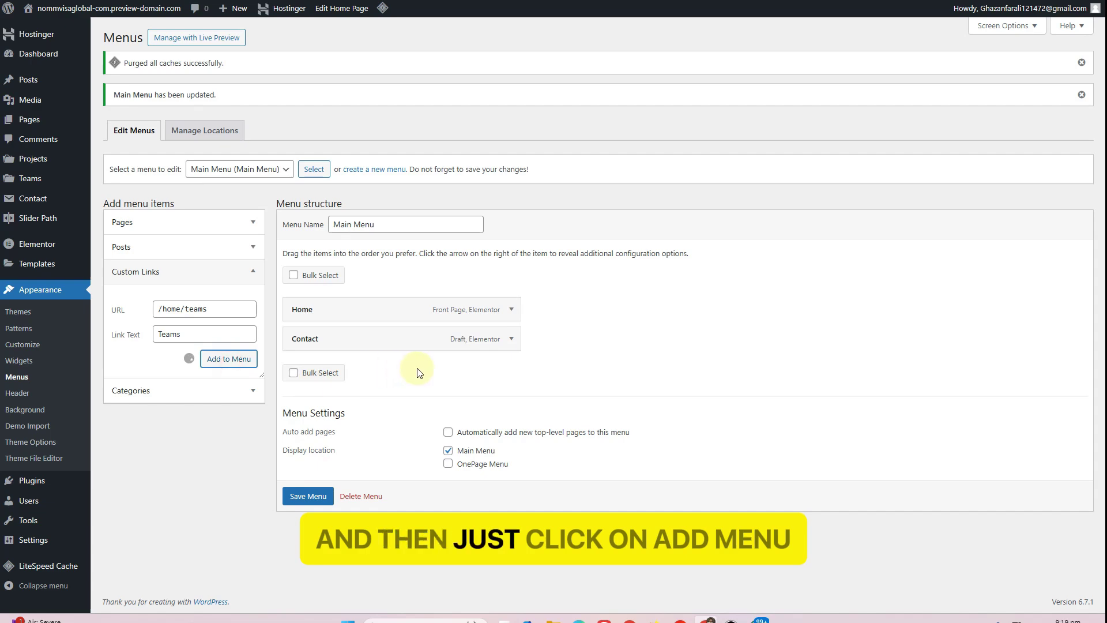
left_click_drag(336, 378, 328, 341)
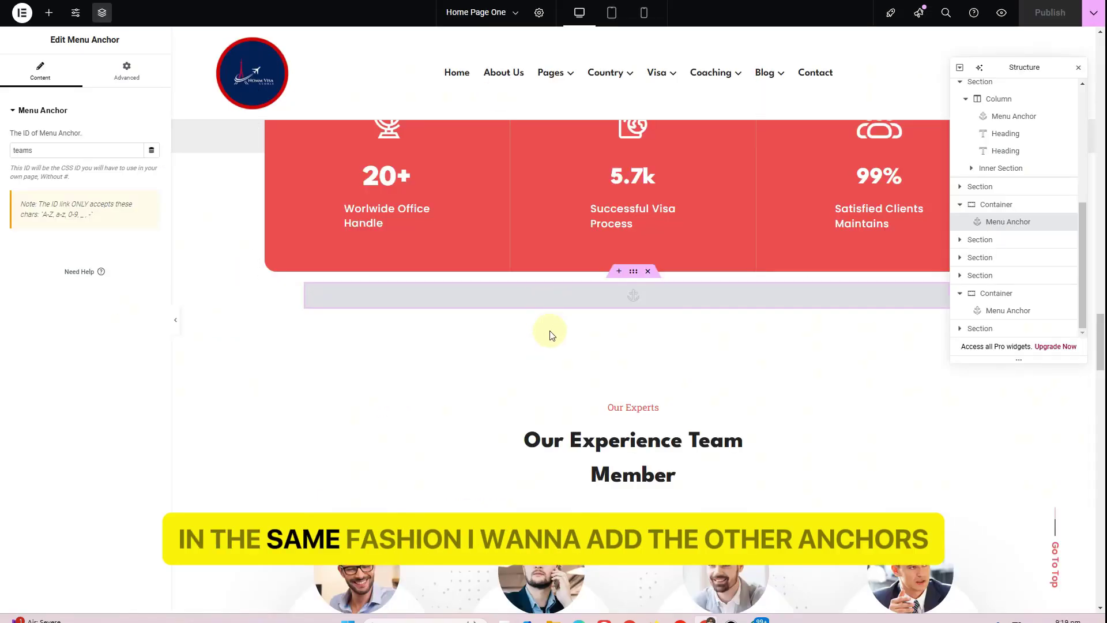
Select the blog Menu Anchor in Elementor and copy its blog ID
scroll(549, 332, "down", 12)
scroll(553, 335, "down", 5)
scroll(545, 438, "up", 4)
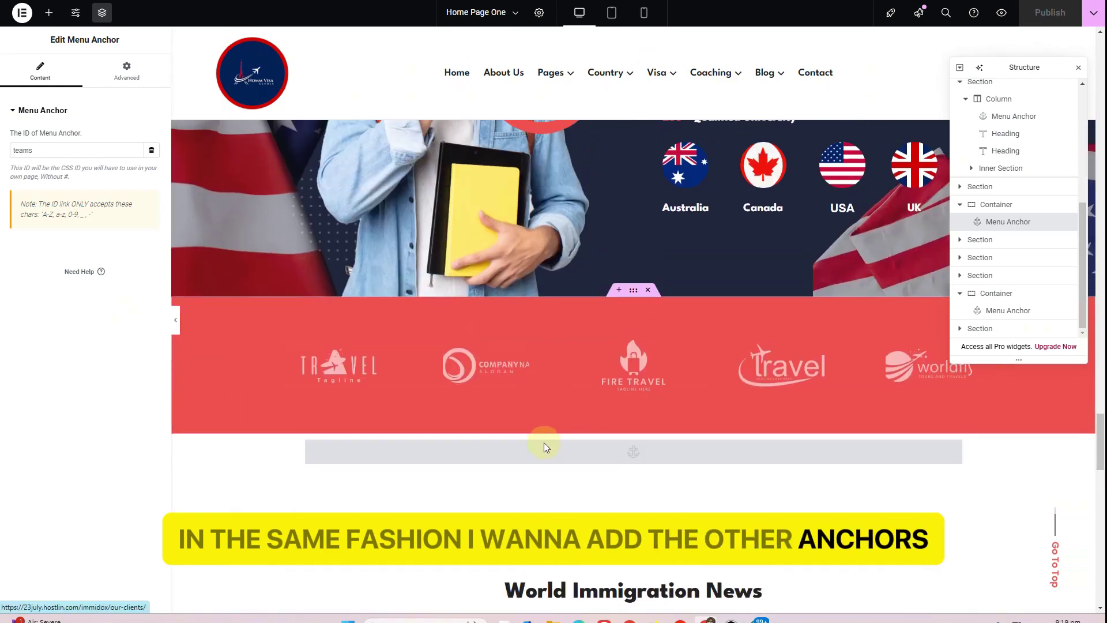
left_click(542, 451)
double_click(39, 150)
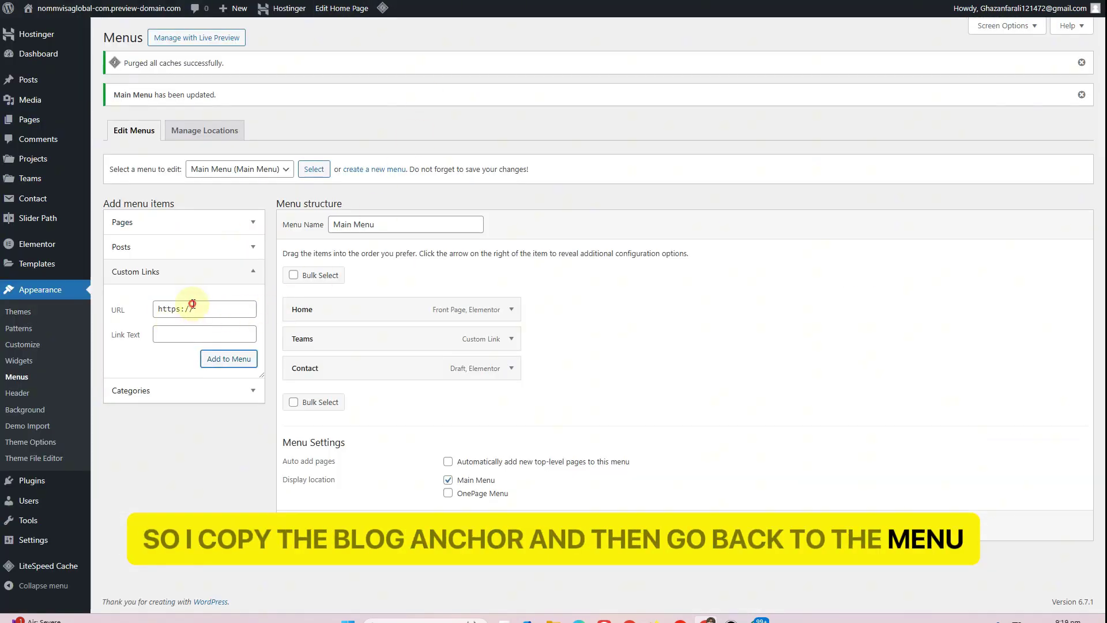
Add a Blog custom link to /home/#blog and place it between Teams and Contact
left_click(192, 303)
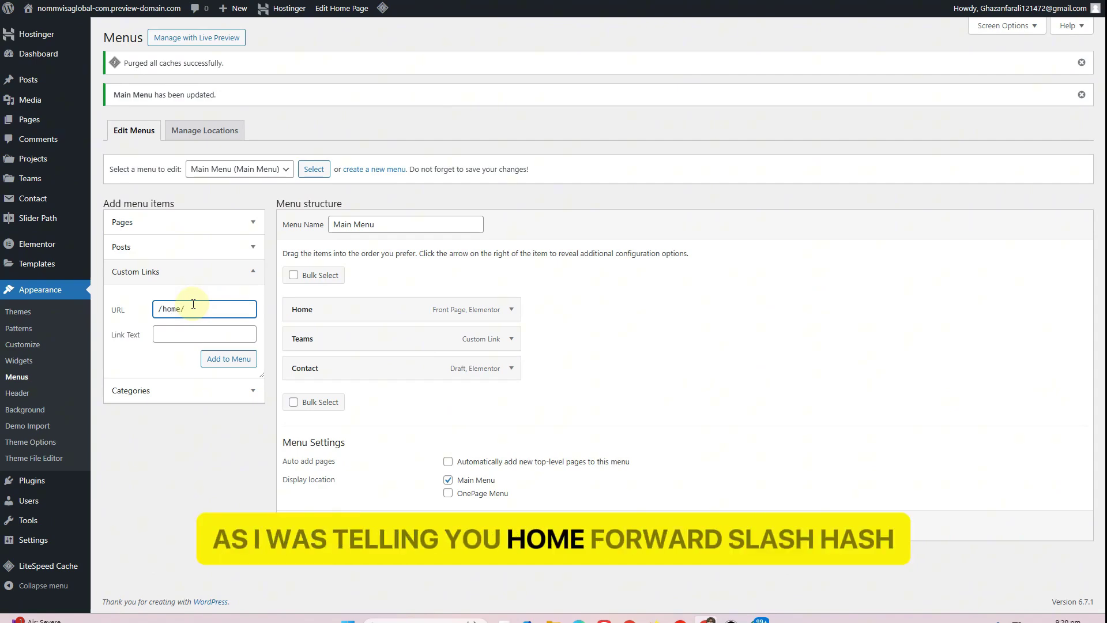
type("#blog")
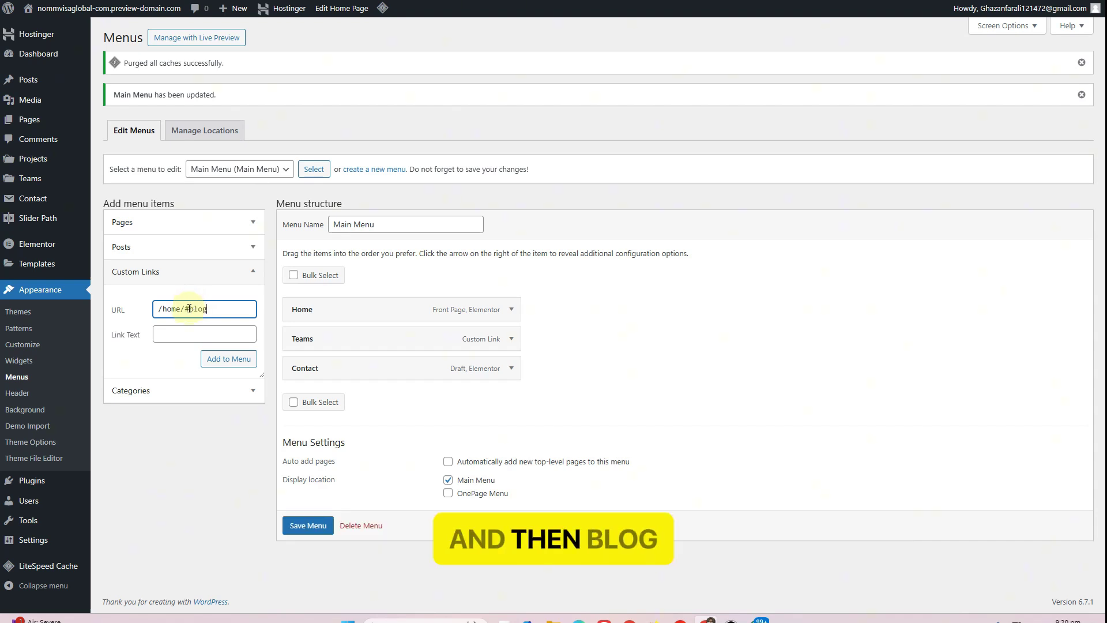
left_click(183, 338)
type("Blog")
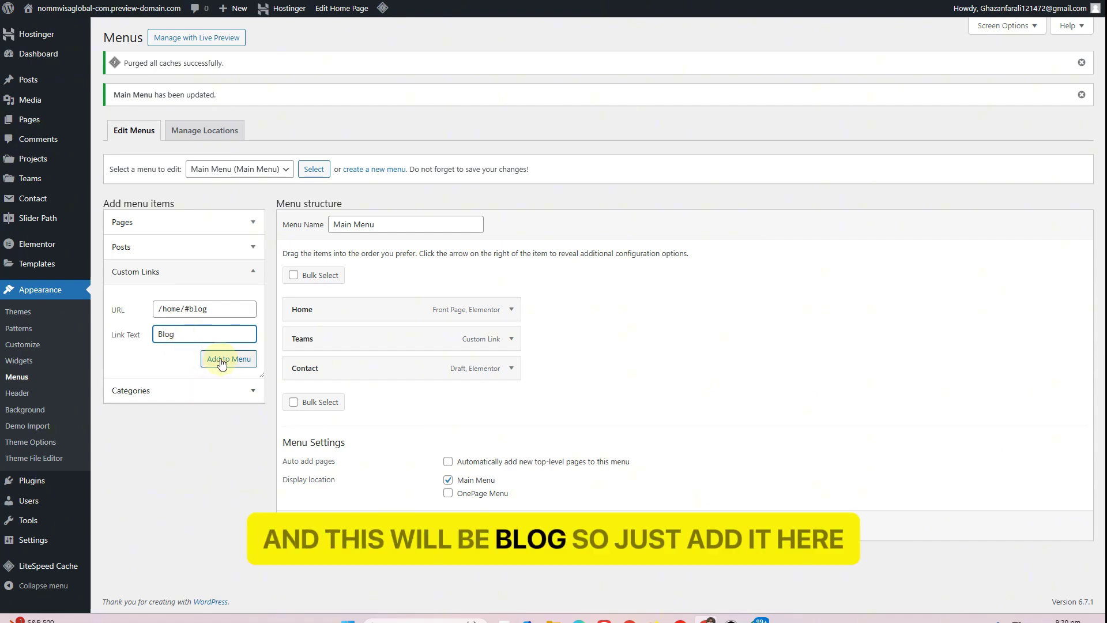
left_click(221, 360)
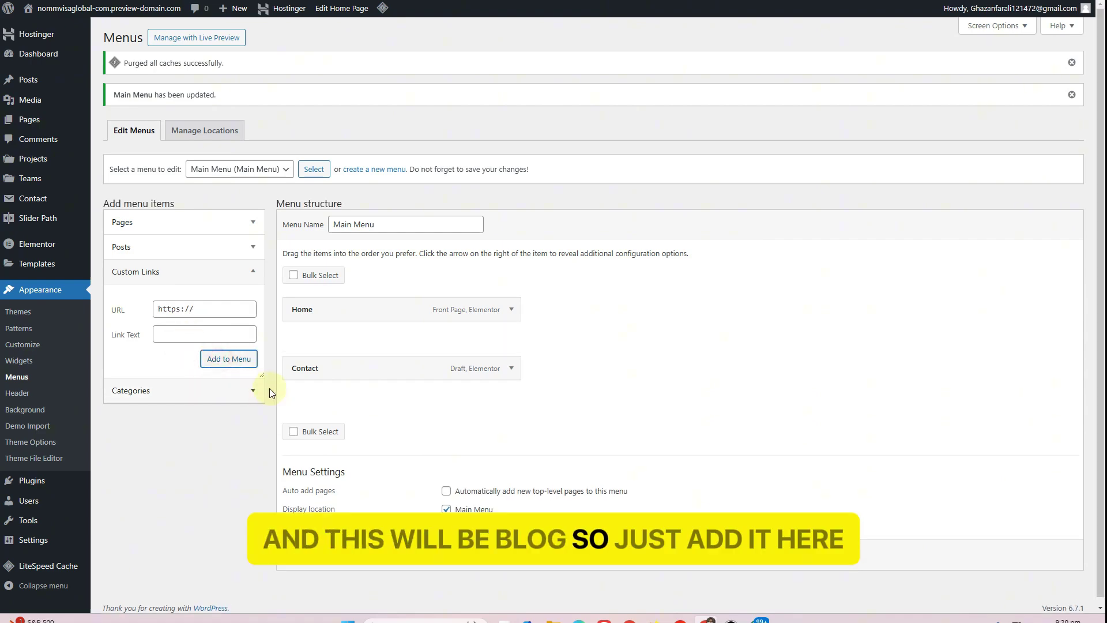
left_click_drag(329, 400, 312, 378)
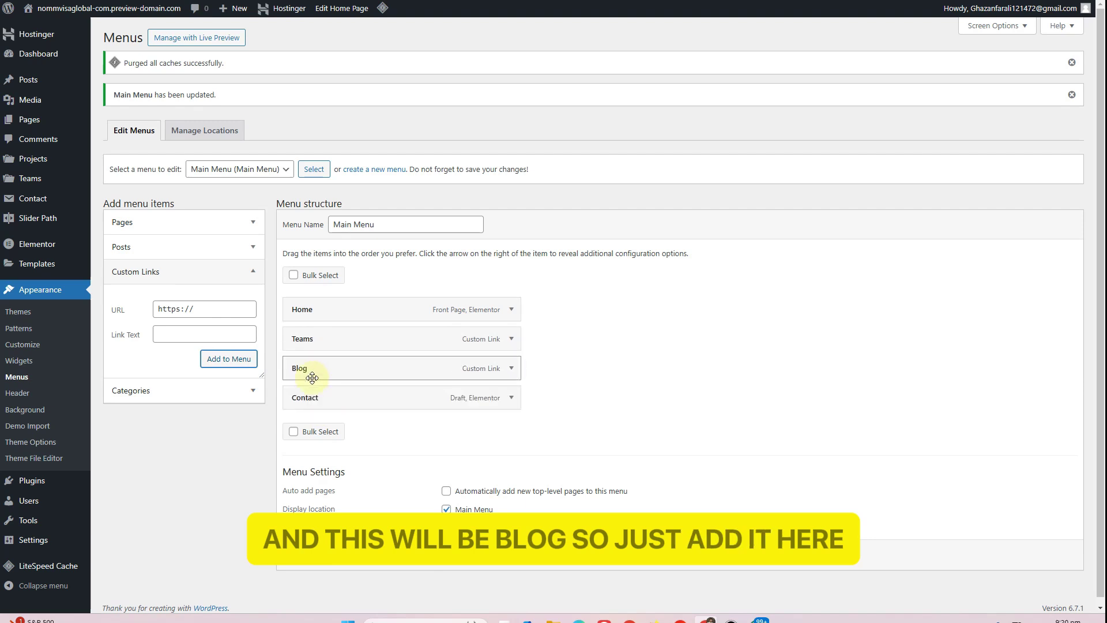
left_click(507, 340)
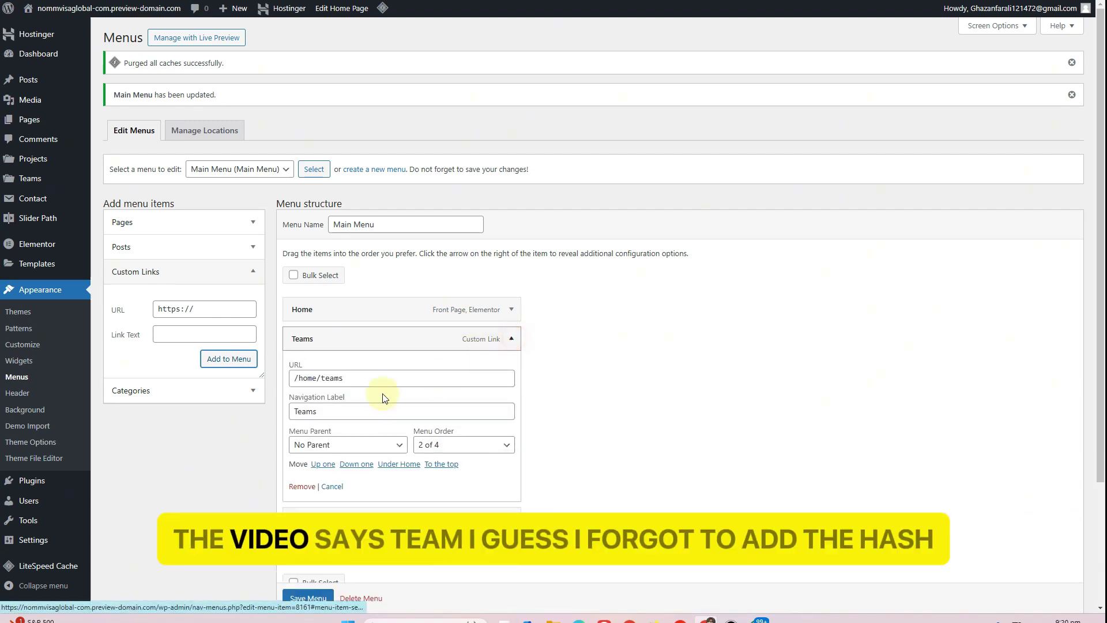
Change the Teams link URL to /home/#teams and collapse the item
left_click(330, 380)
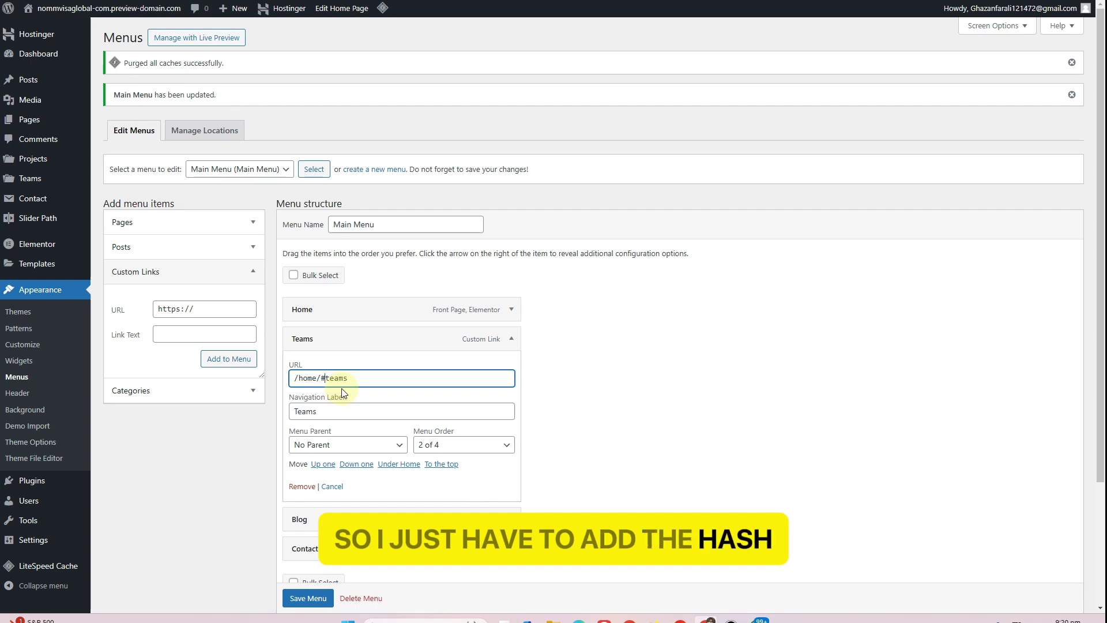
left_click(510, 338)
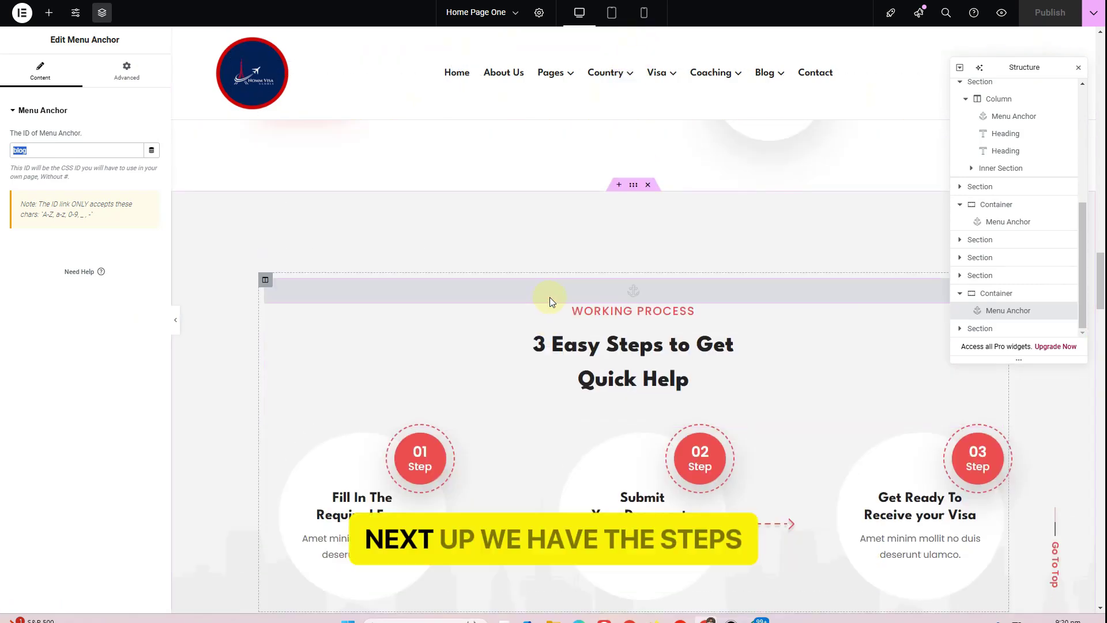
Copy the steps anchor ID and fill in a Steps custom link to /home/#steps
left_click(558, 295)
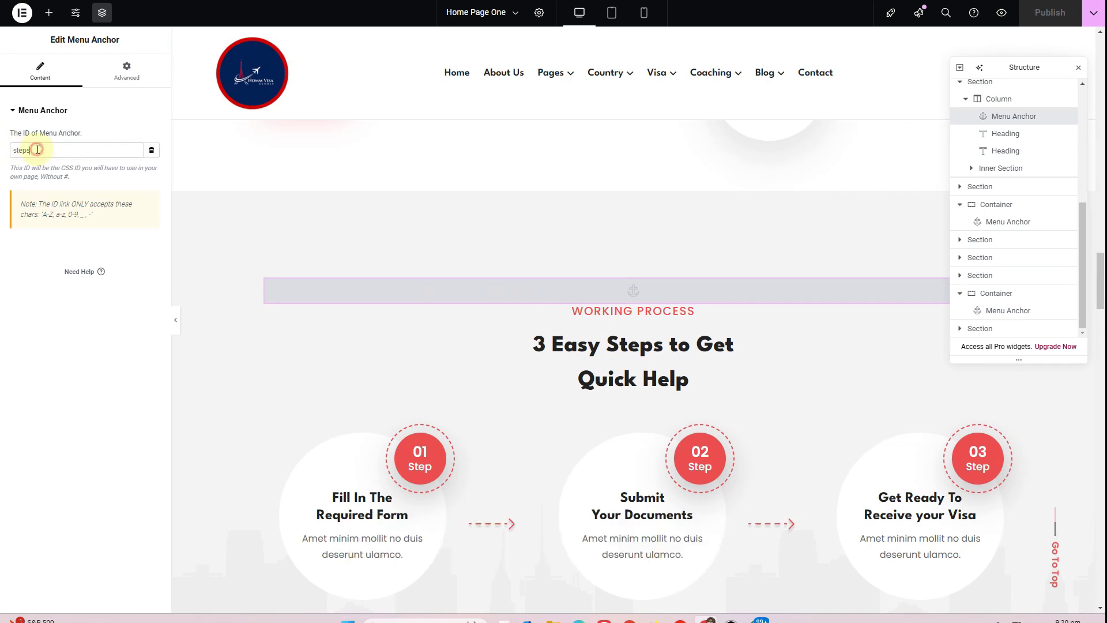
double_click(29, 150)
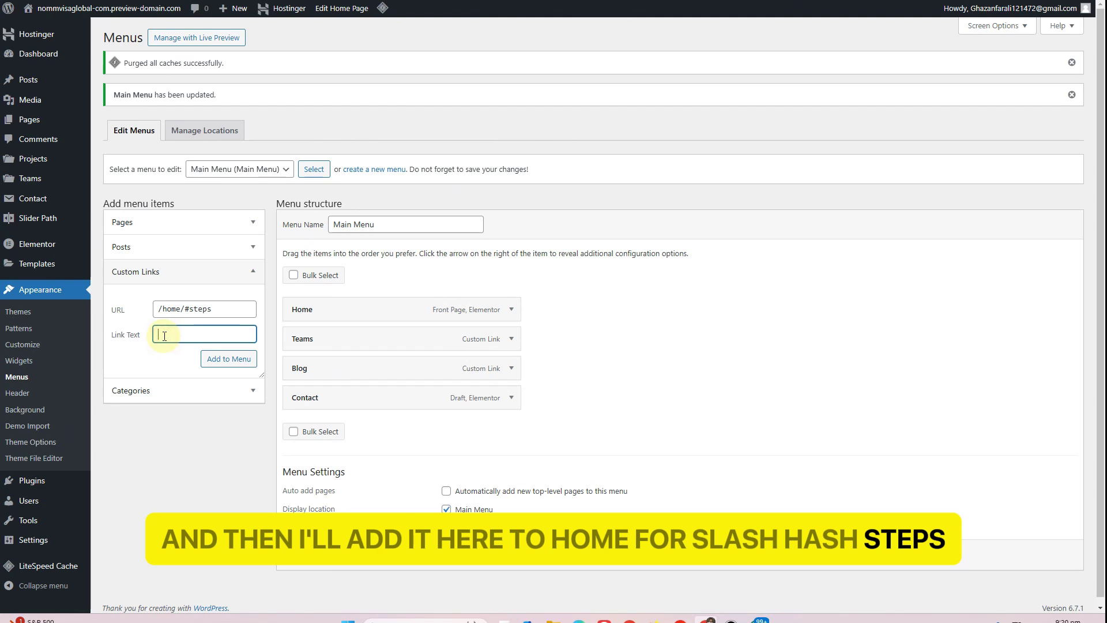
type("Steps")
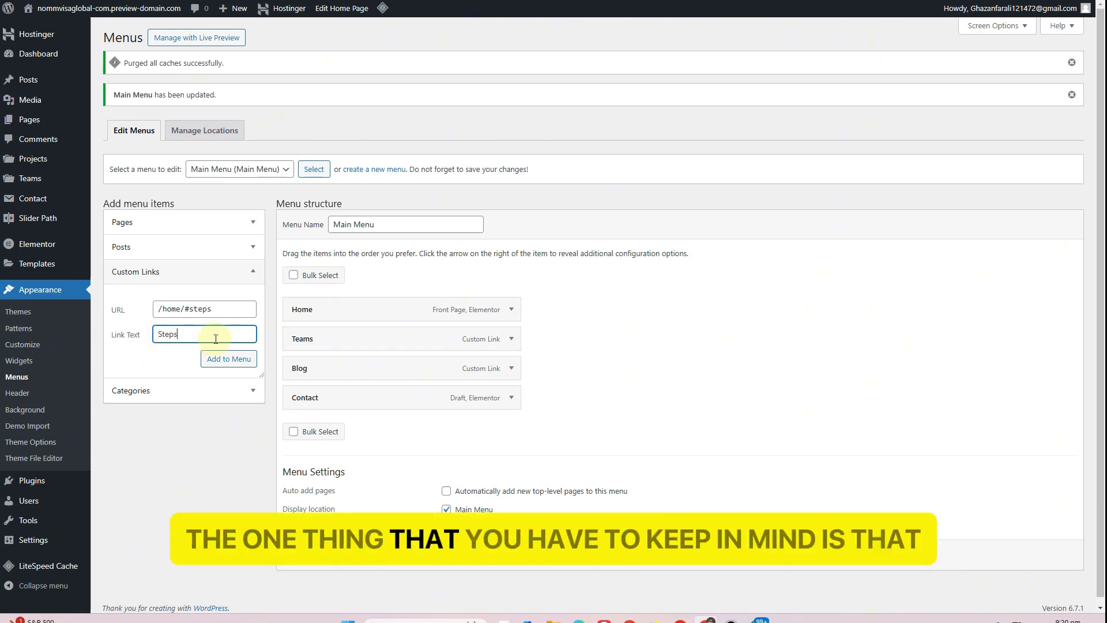
left_click(213, 310)
left_click_drag(213, 309, 192, 310)
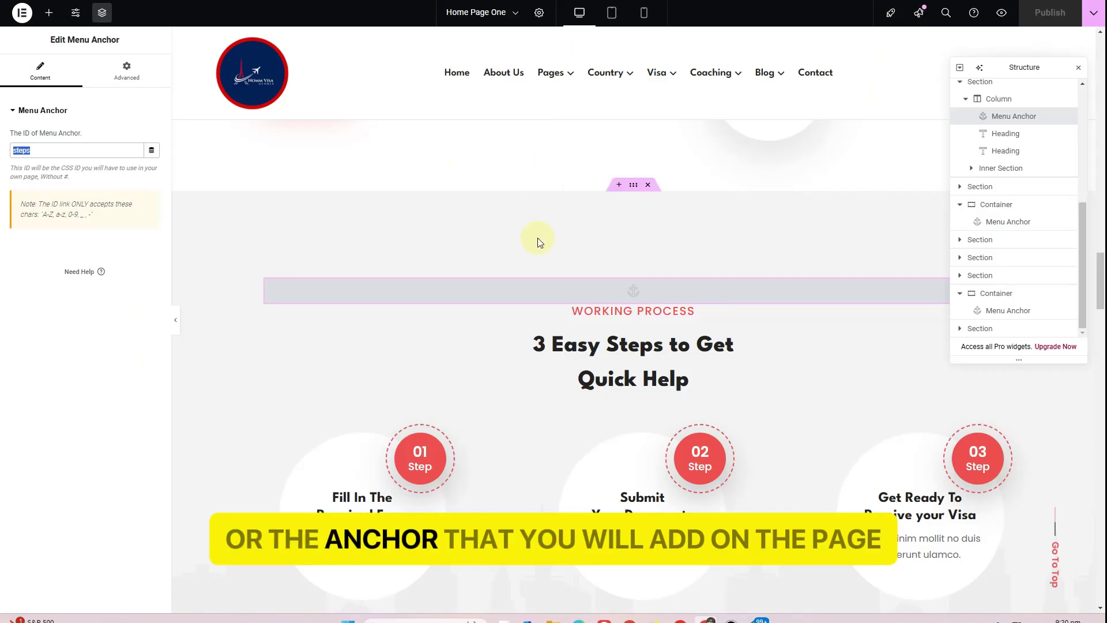
left_click(39, 151)
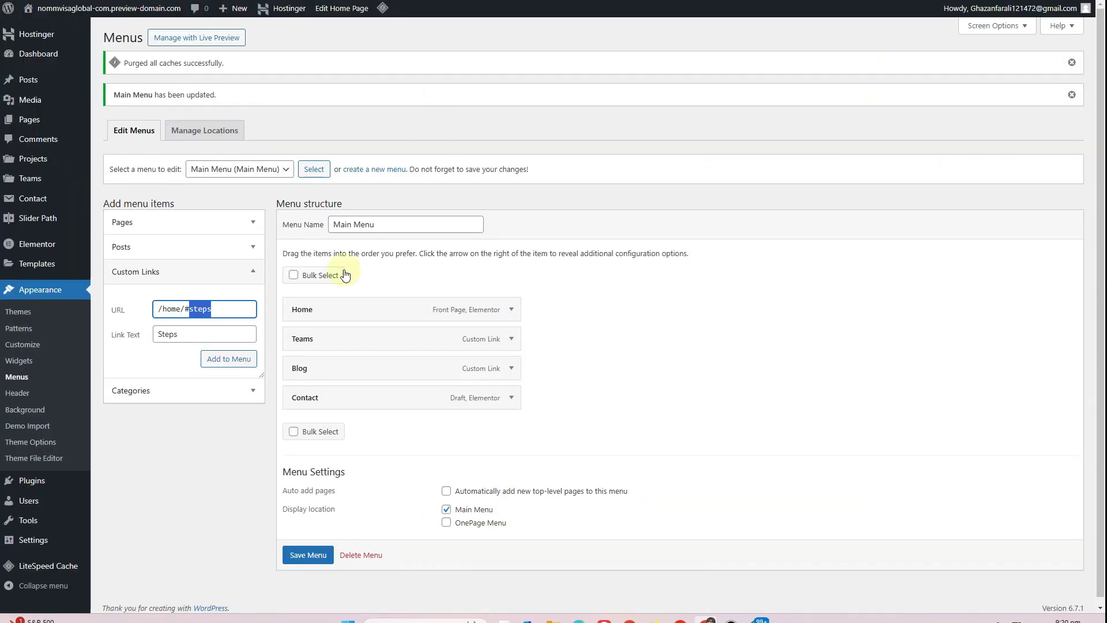
left_click(197, 308)
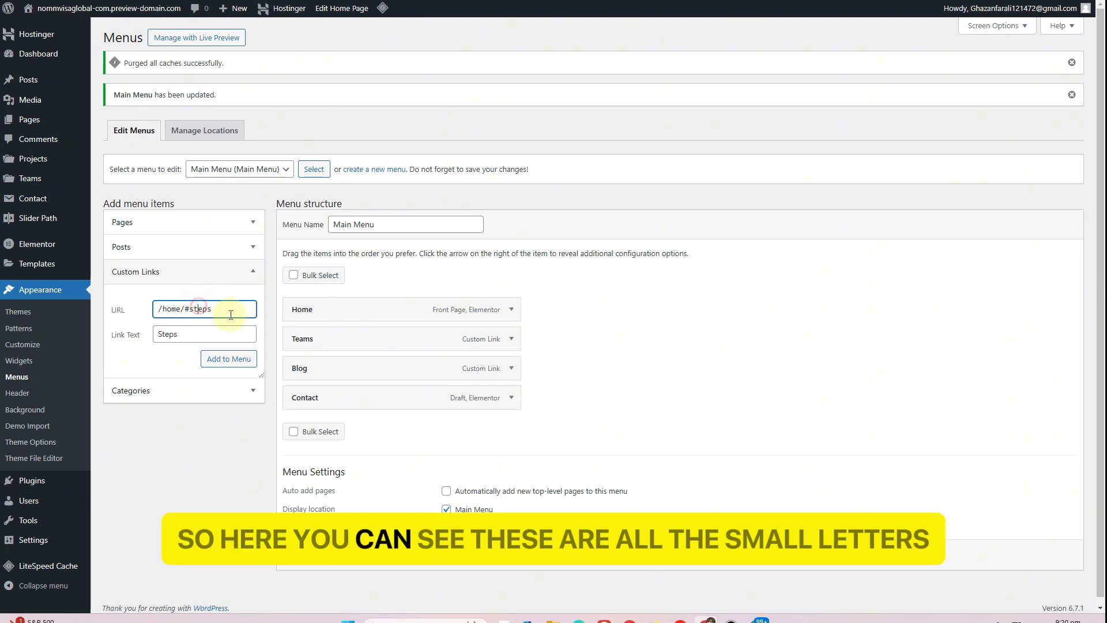
Add the Steps link to the menu and move it just under Home
left_click(251, 359)
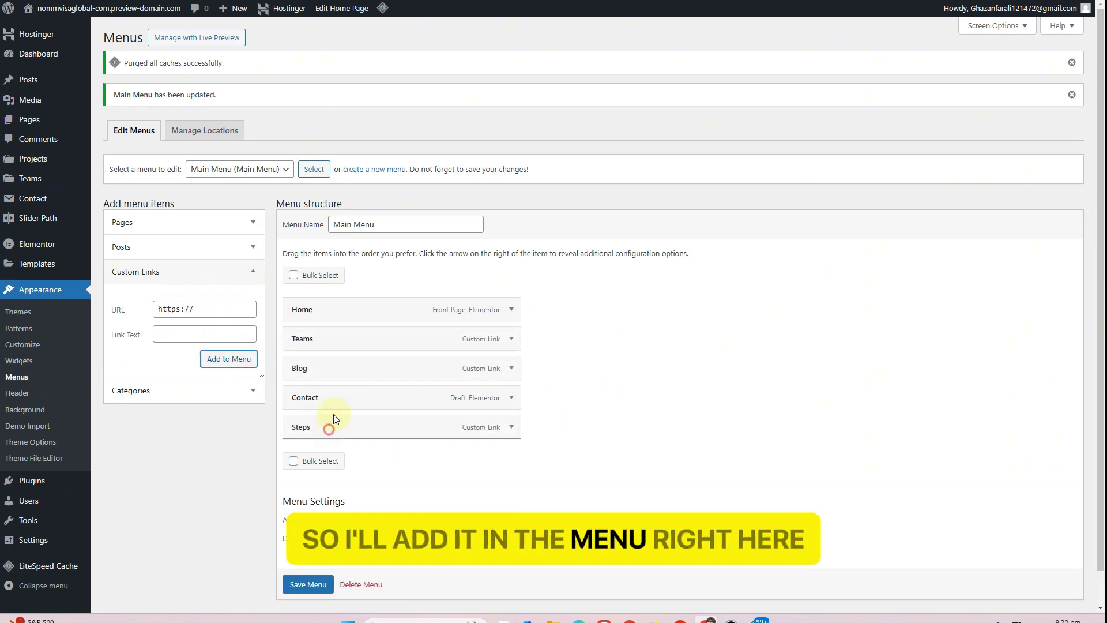
left_click_drag(334, 418, 333, 345)
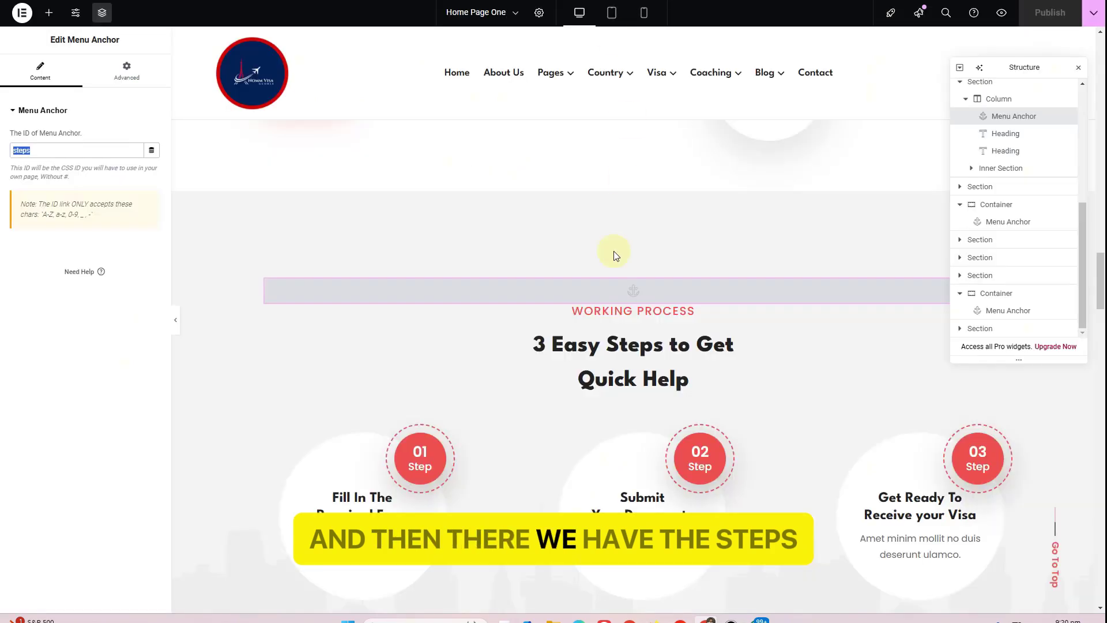
scroll(613, 252, "down", 5)
scroll(599, 338, "up", 4)
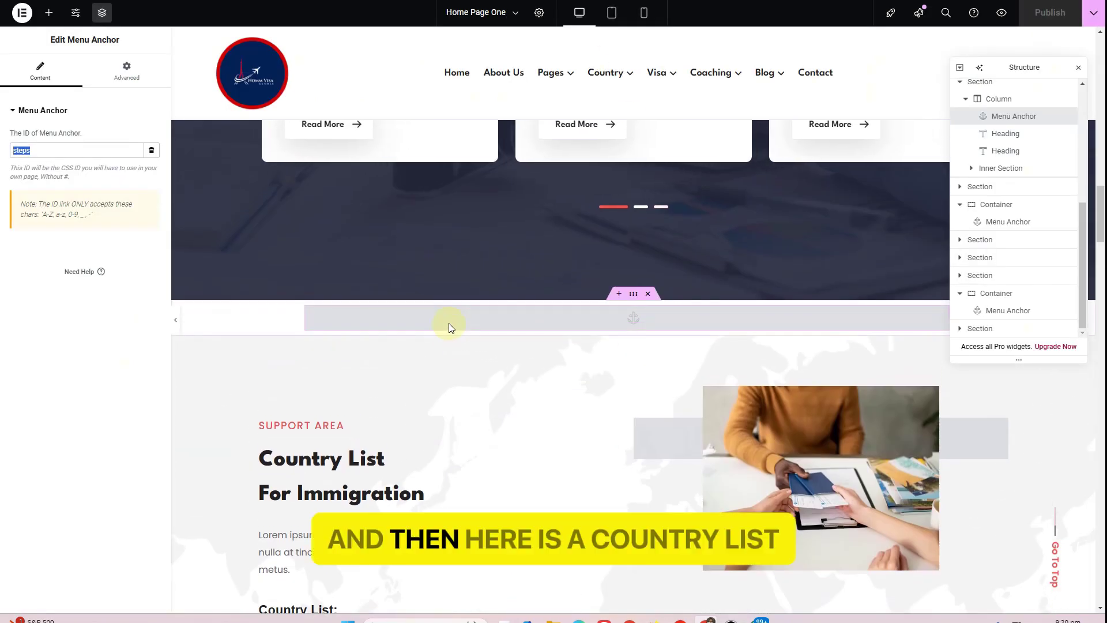
Add a Countries custom link to /home/#countries and move it under Home
left_click(324, 307)
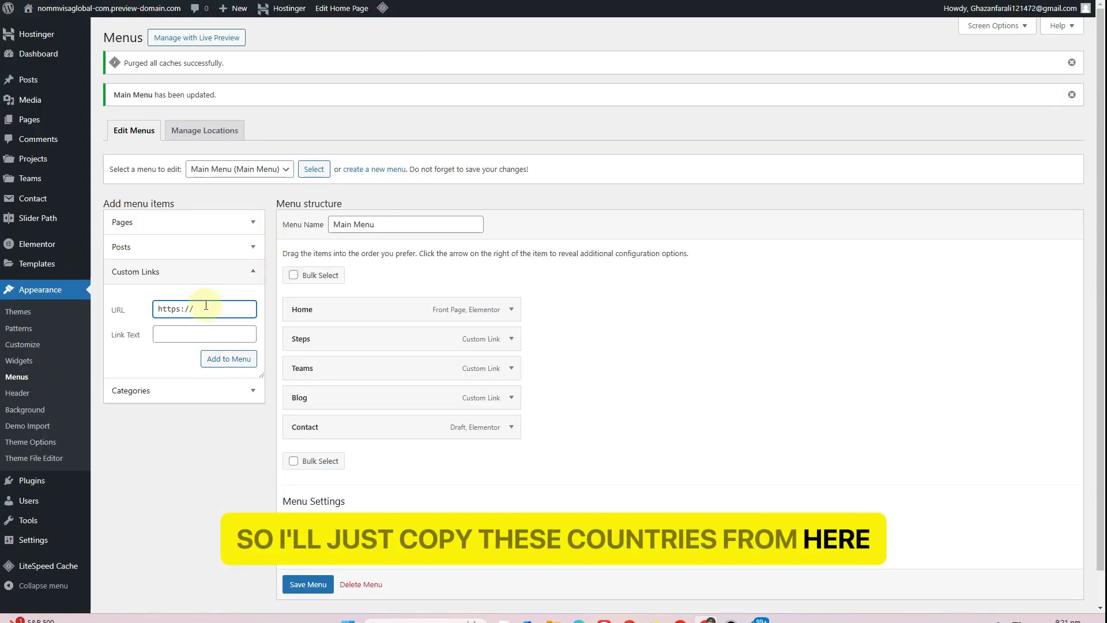
key("ctrl+a")
type("/")
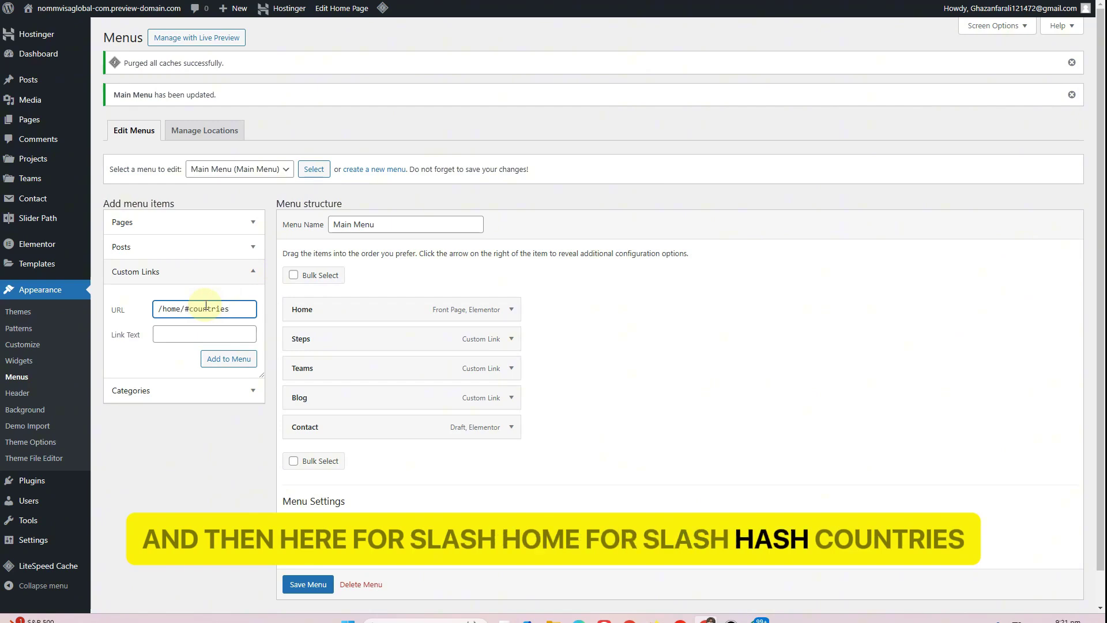
left_click(199, 336)
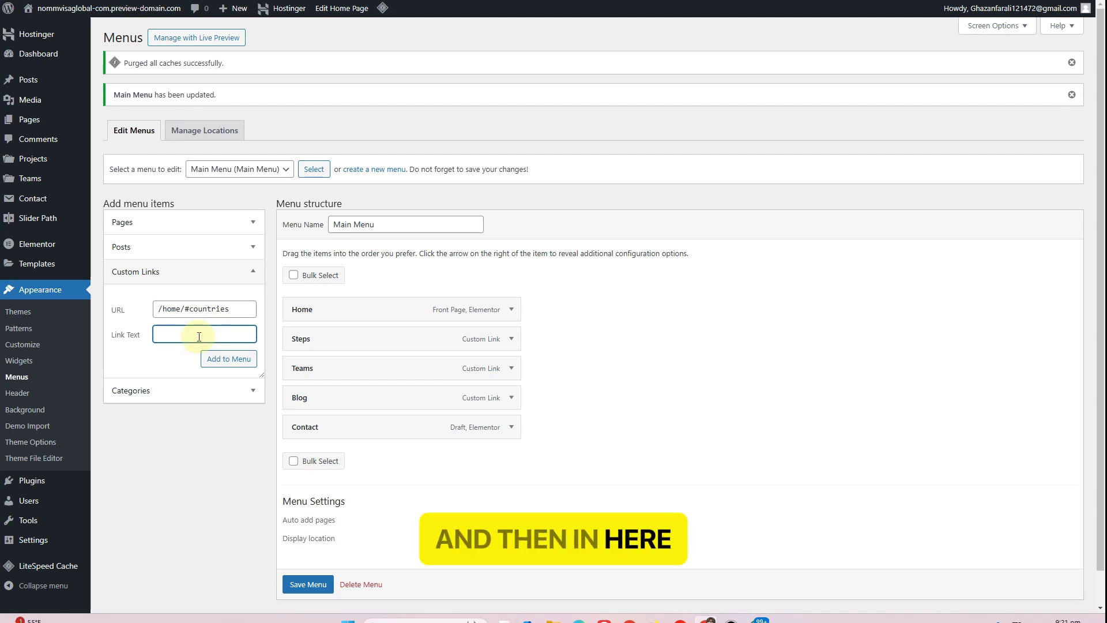
type("Countrie")
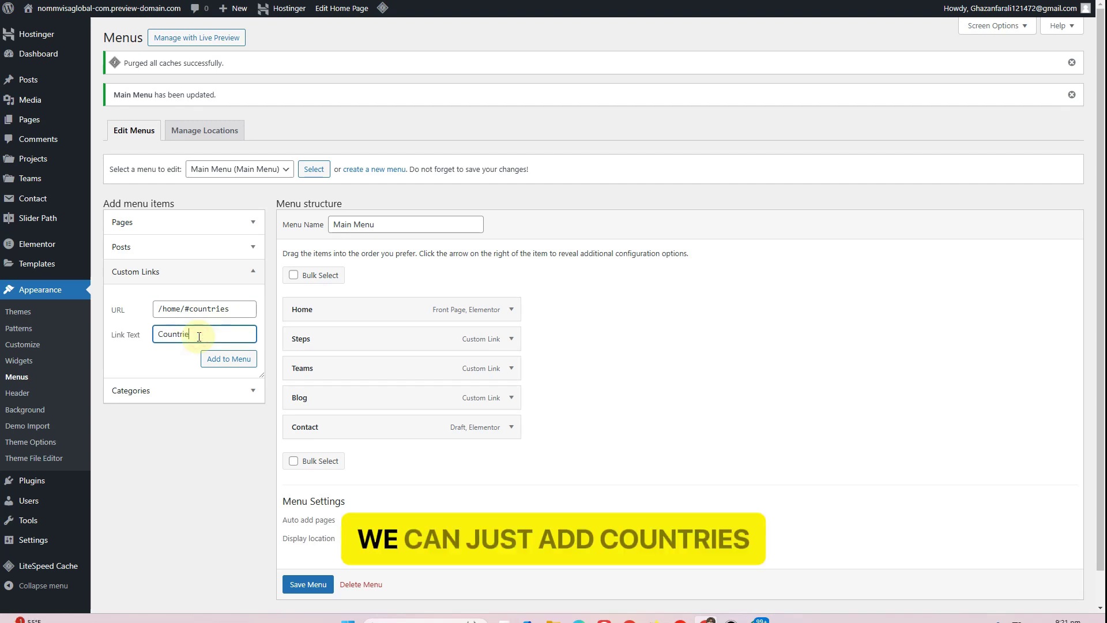
type("s")
left_click(212, 360)
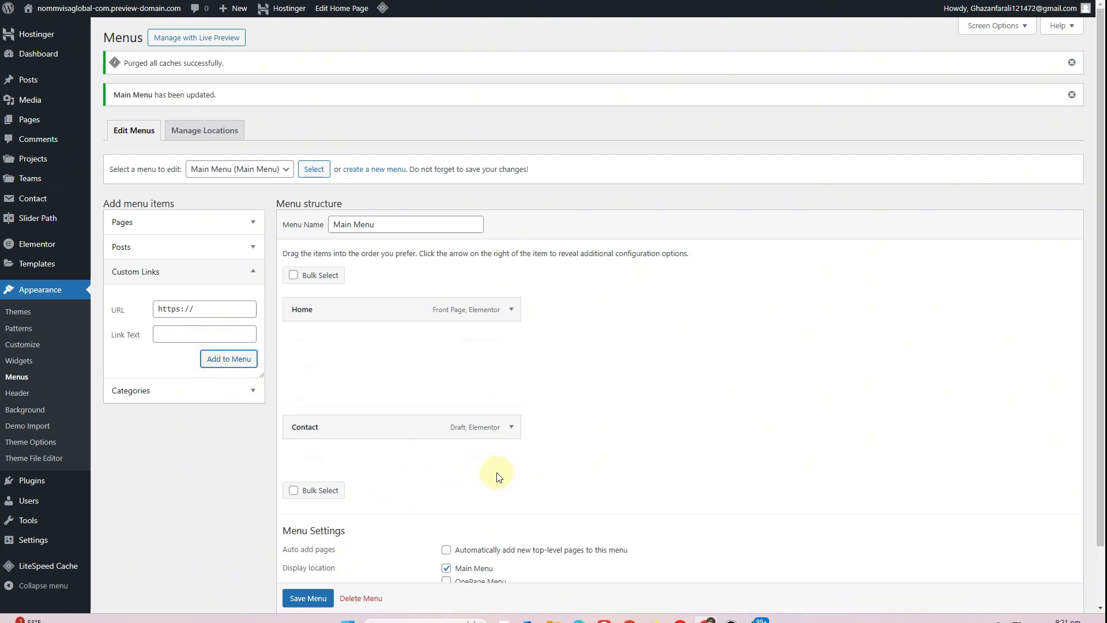
left_click_drag(369, 382, 353, 344)
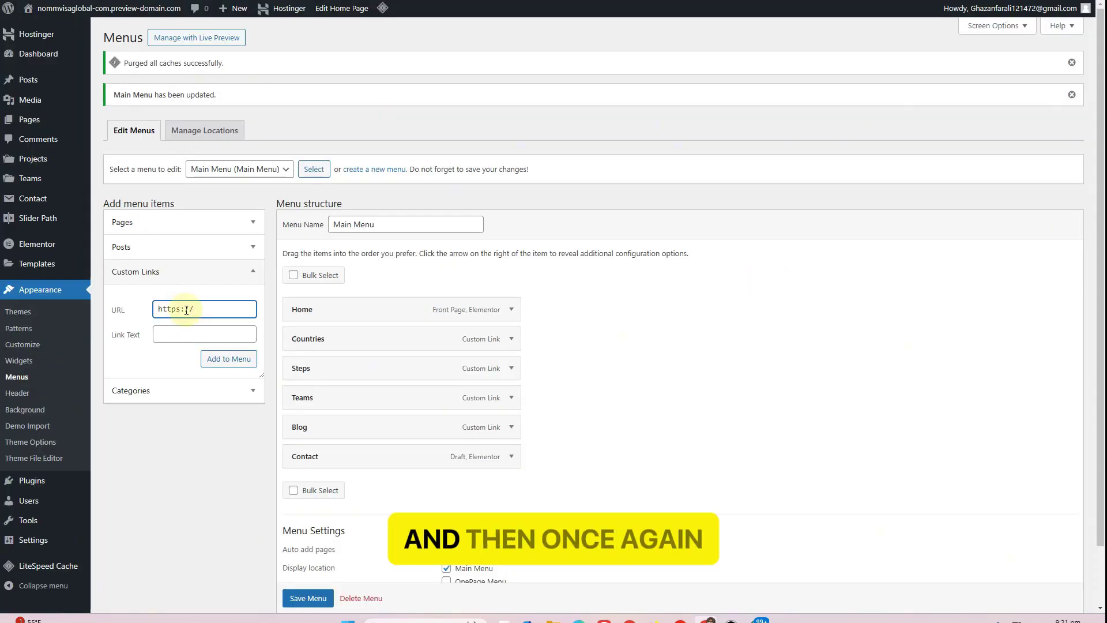
Add a Services link to /home/#services and place it directly under Home
type("ome/#services")
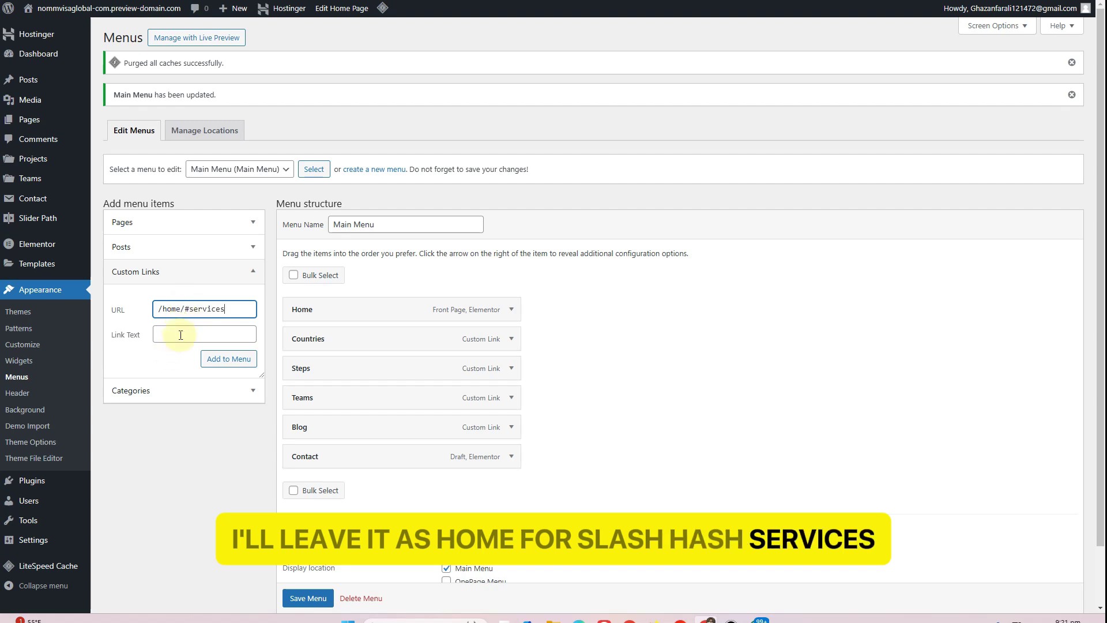
left_click(180, 335)
type("S")
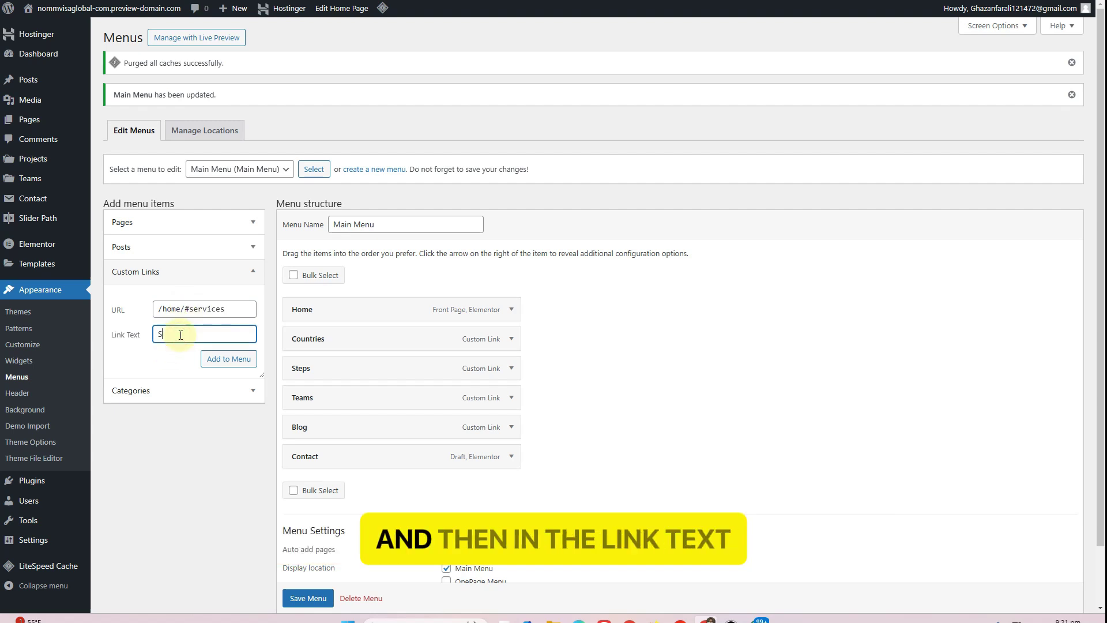
type("ervices")
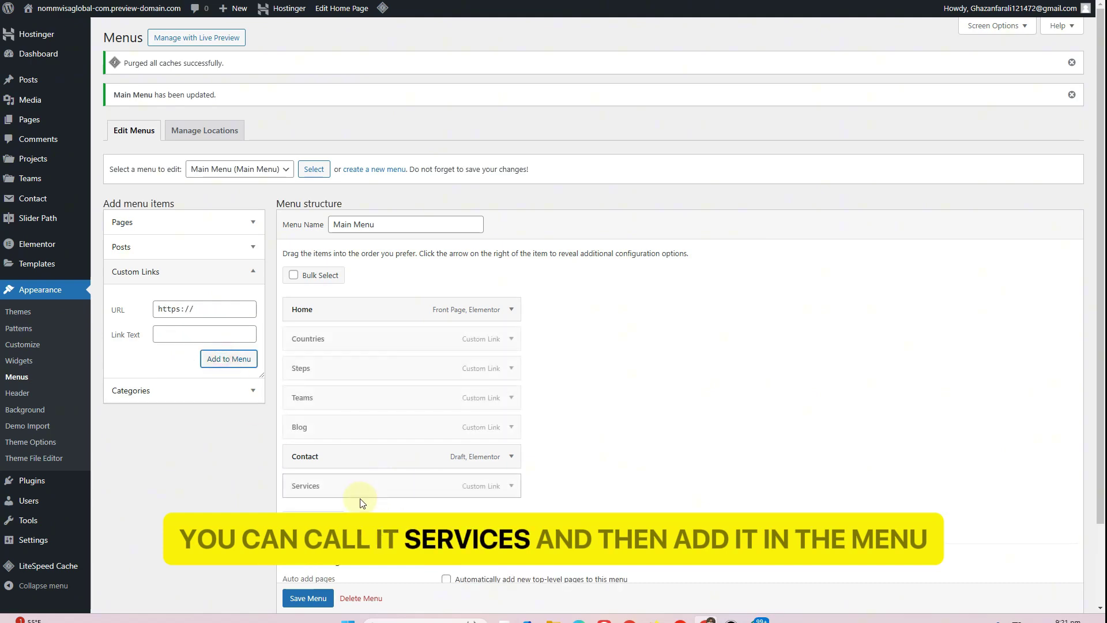
left_click_drag(377, 490, 382, 312)
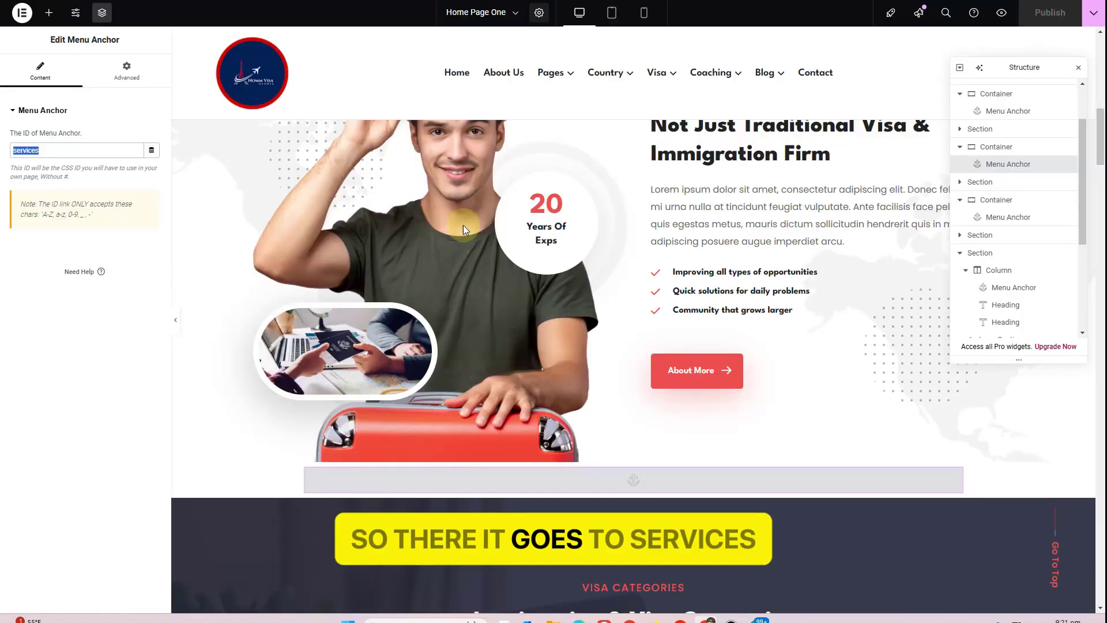
scroll(462, 224, "up", 5)
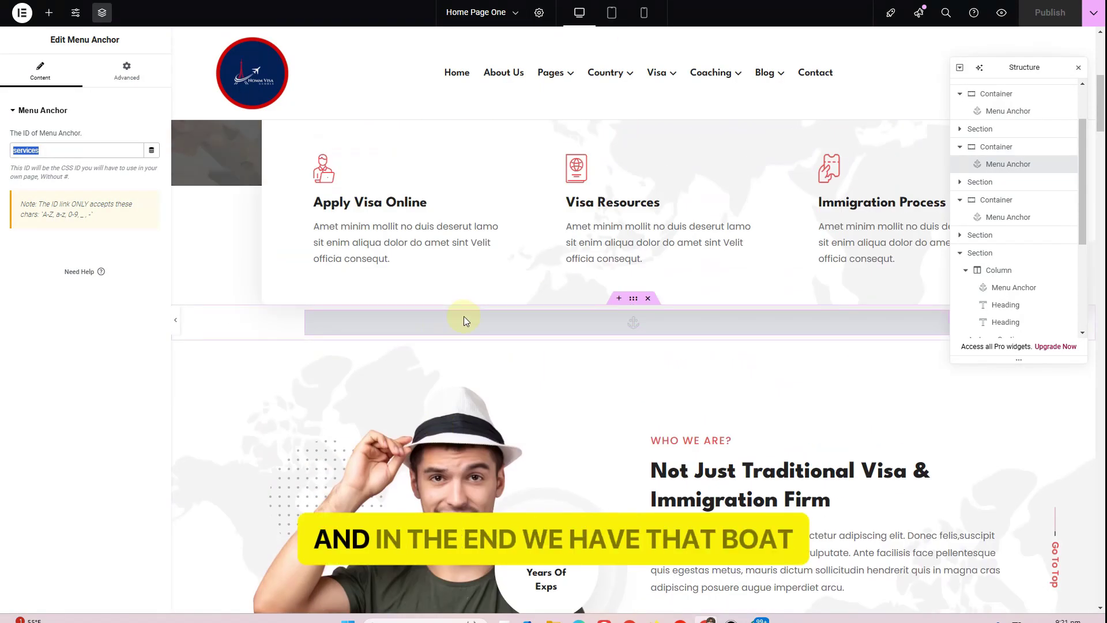
Add an About Us link to /home/#about, drag it under Home, and save the menu
left_click(464, 317)
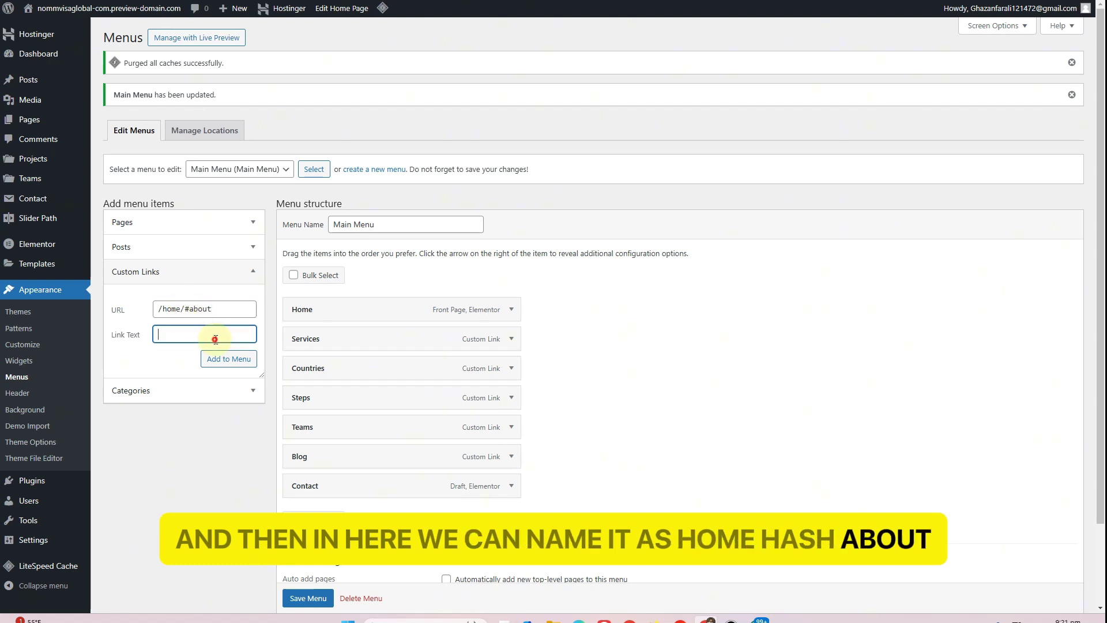
type("Ab")
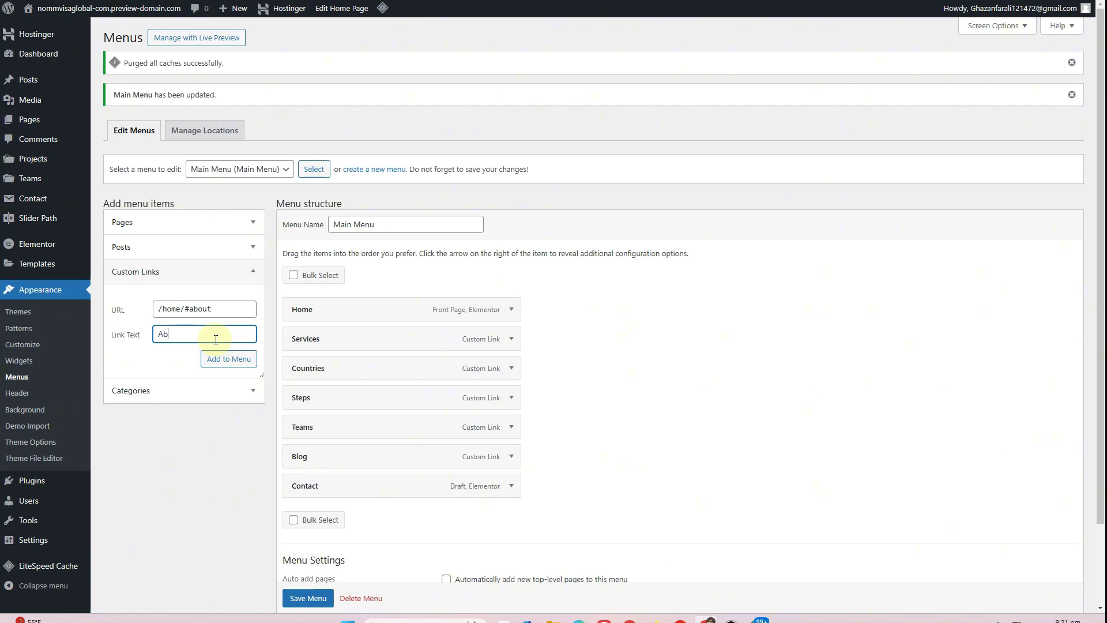
type("out Us")
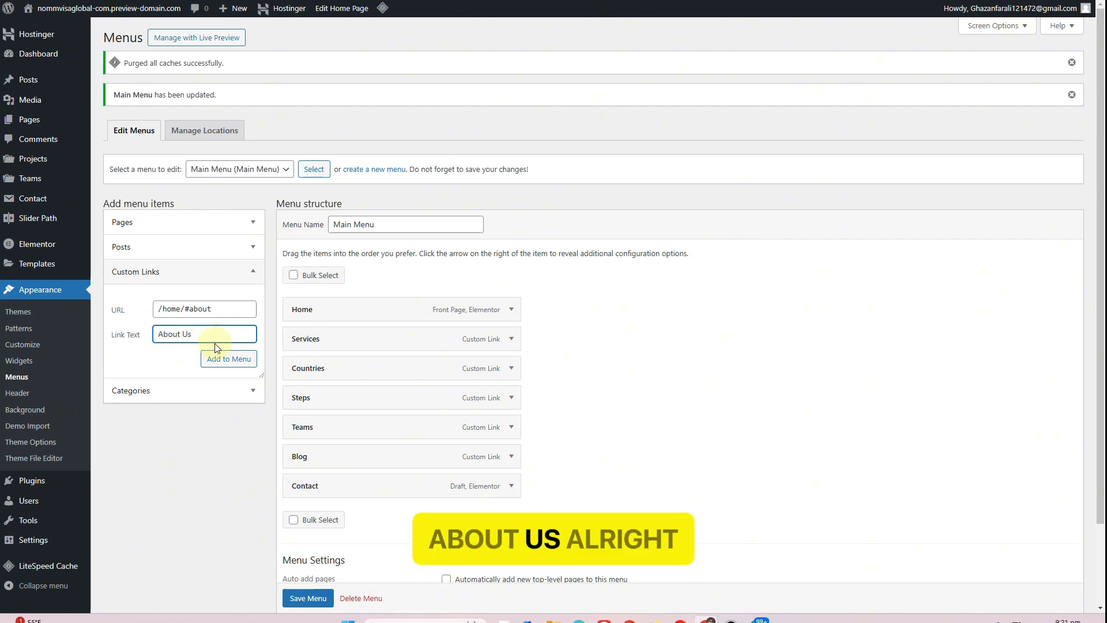
left_click(217, 361)
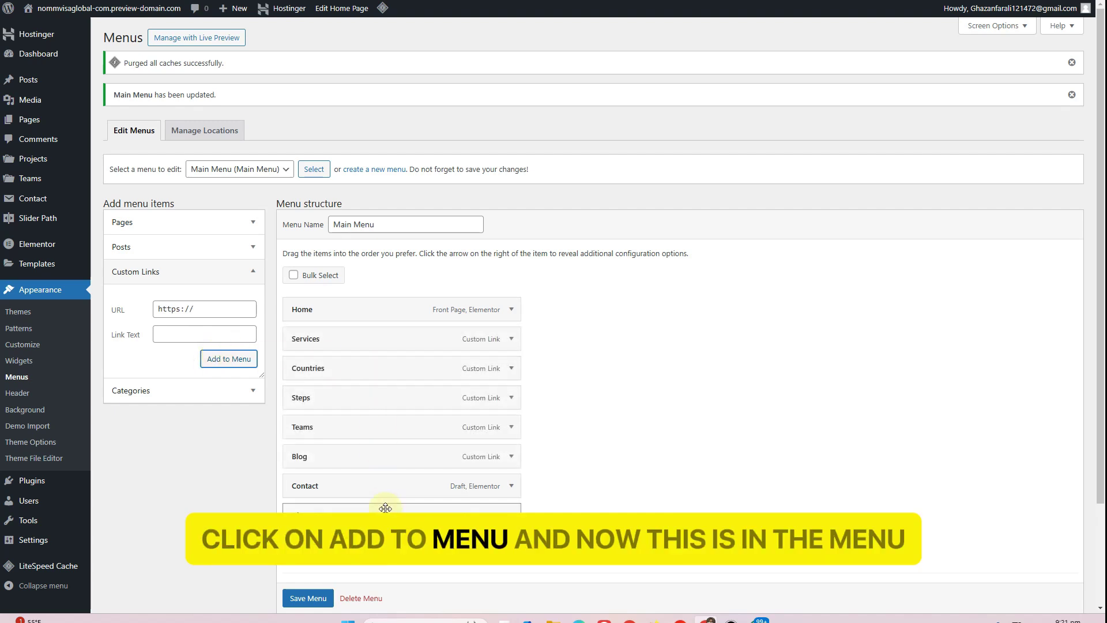
left_click_drag(338, 511, 346, 343)
scroll(383, 415, "down", 2)
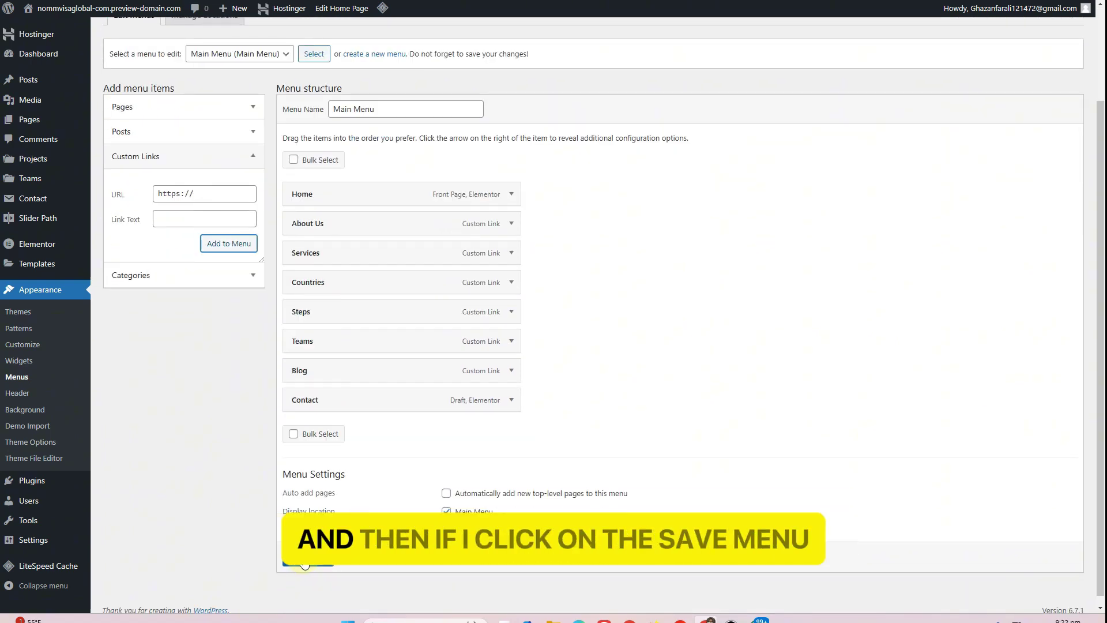
left_click(304, 559)
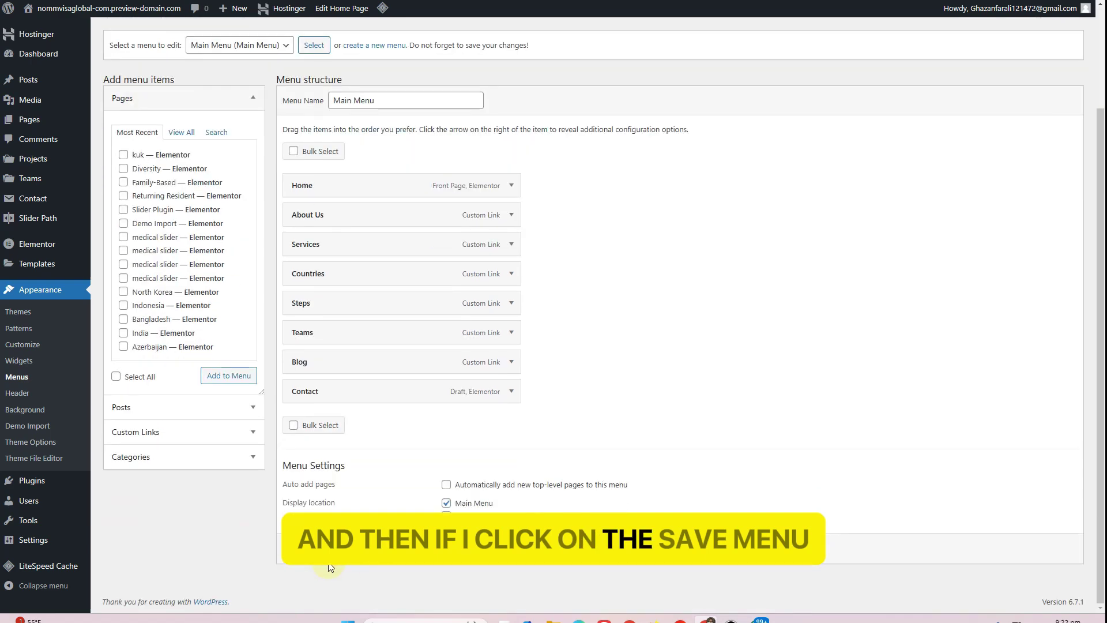
left_click(308, 548)
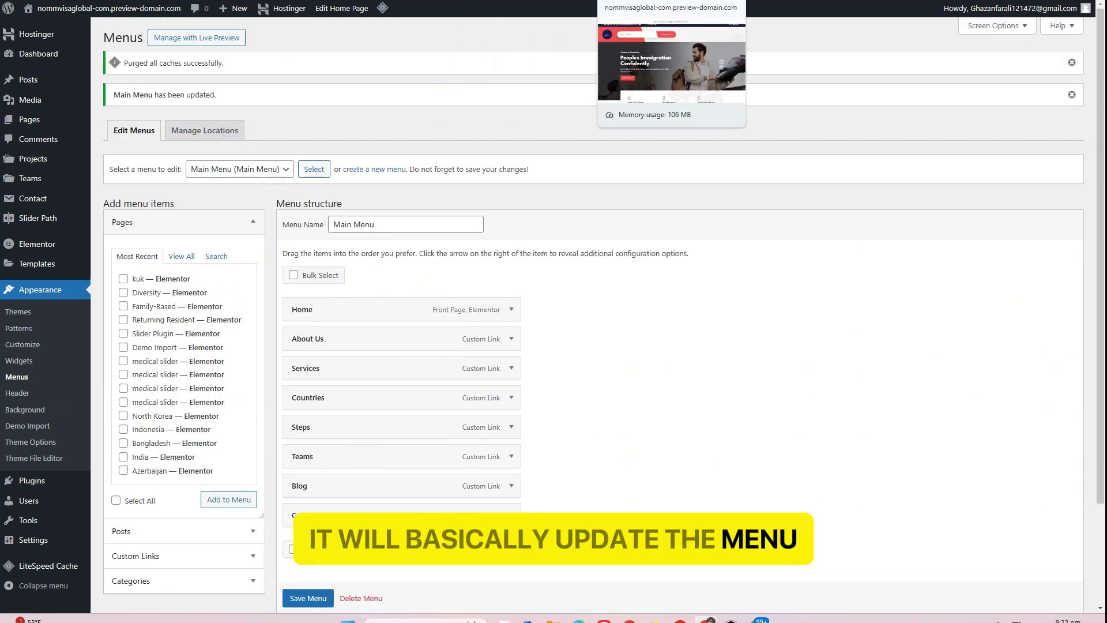
left_click(654, 0)
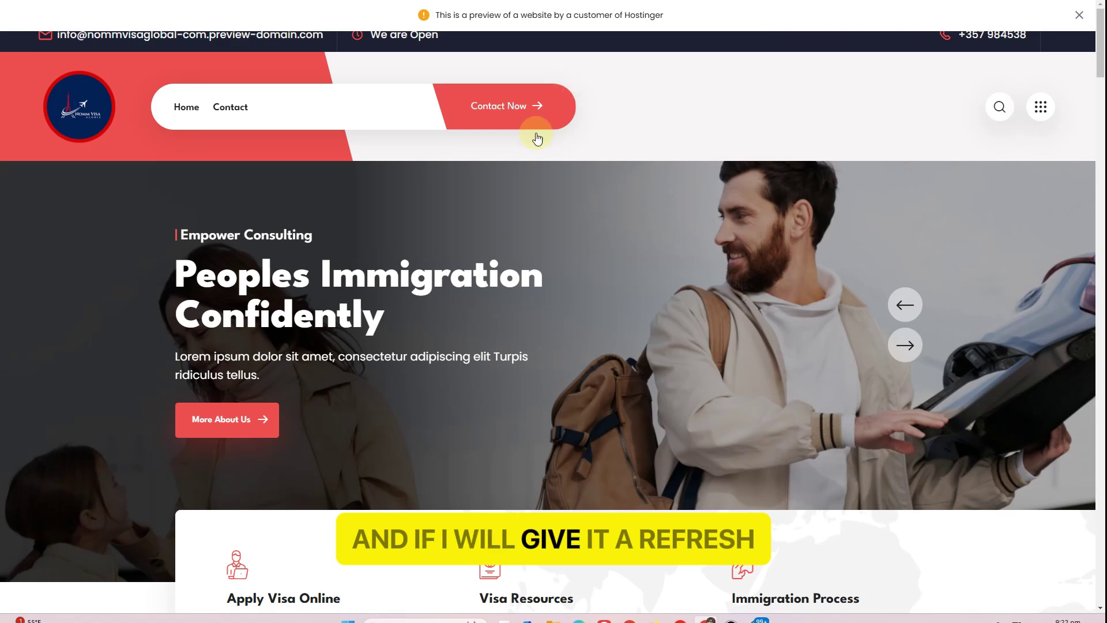
key("F5")
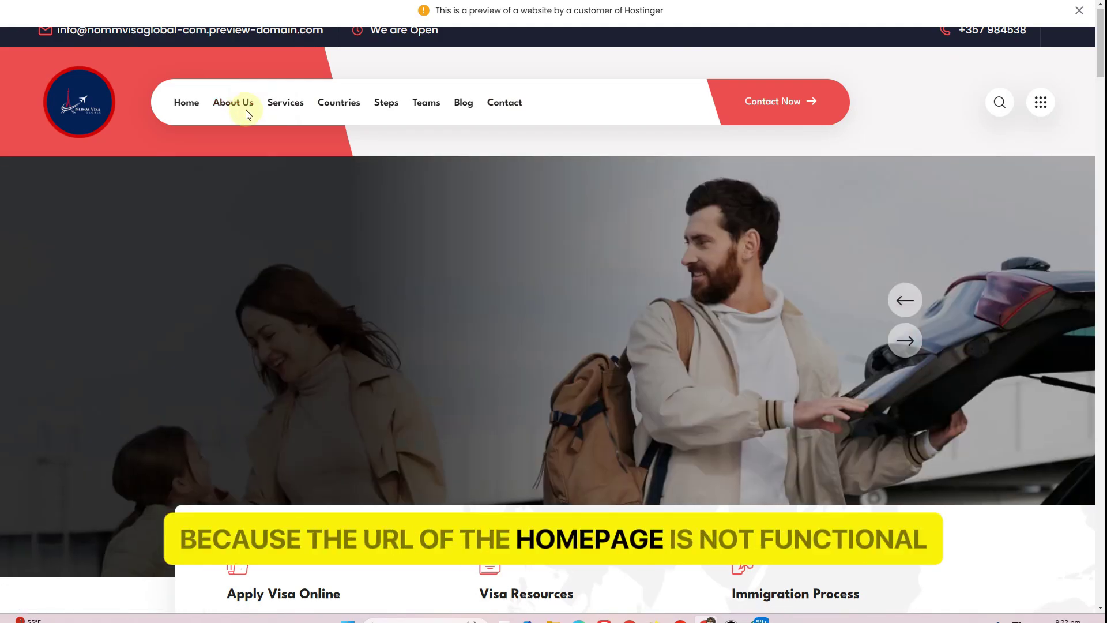
left_click(246, 110)
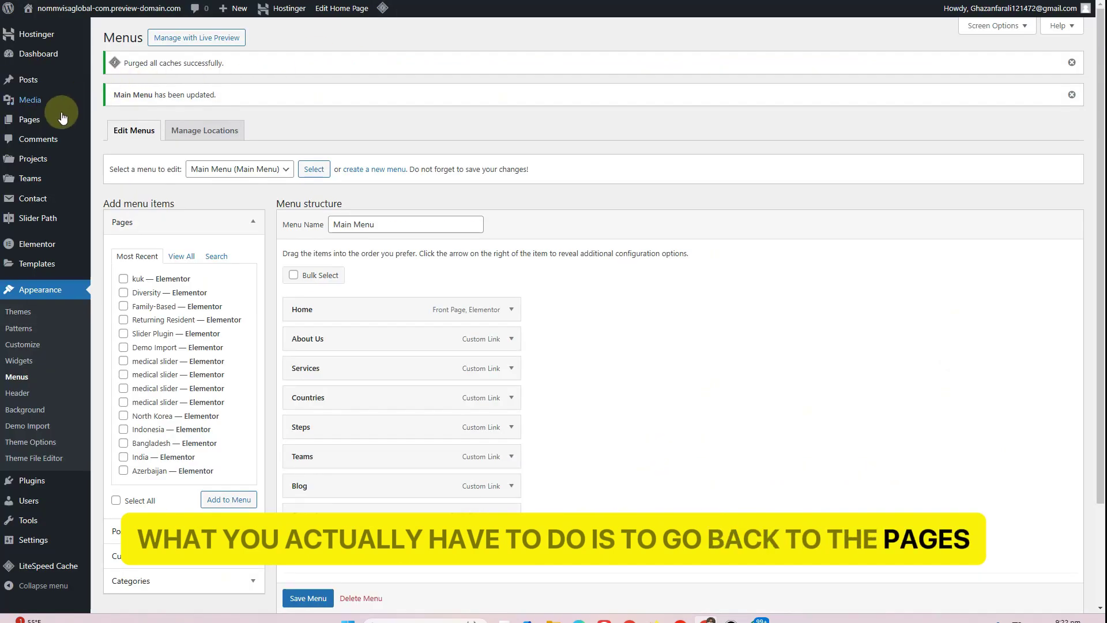
Rename Home Page One to title Home with slug home, then view the live site
left_click(62, 117)
scroll(212, 290, "down", 1)
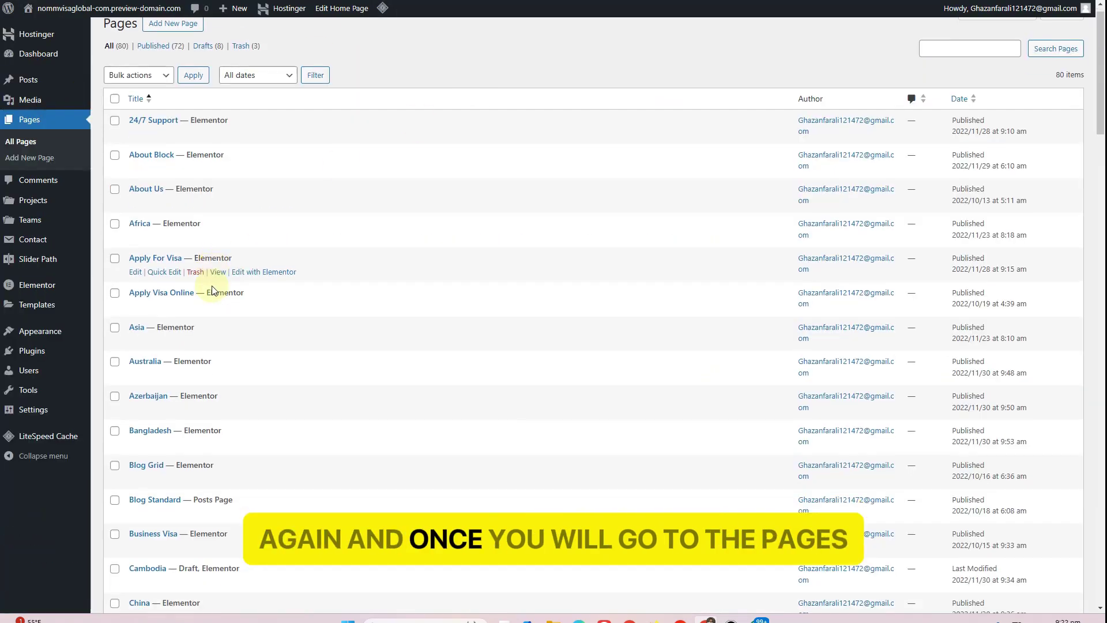
scroll(213, 290, "down", 10)
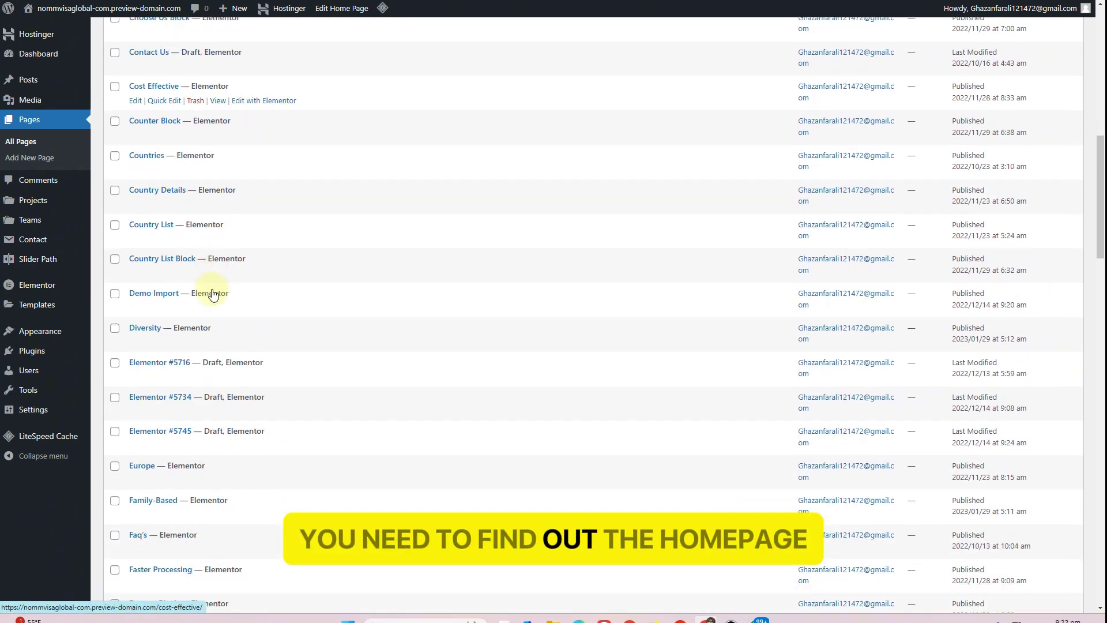
scroll(212, 293, "down", 6)
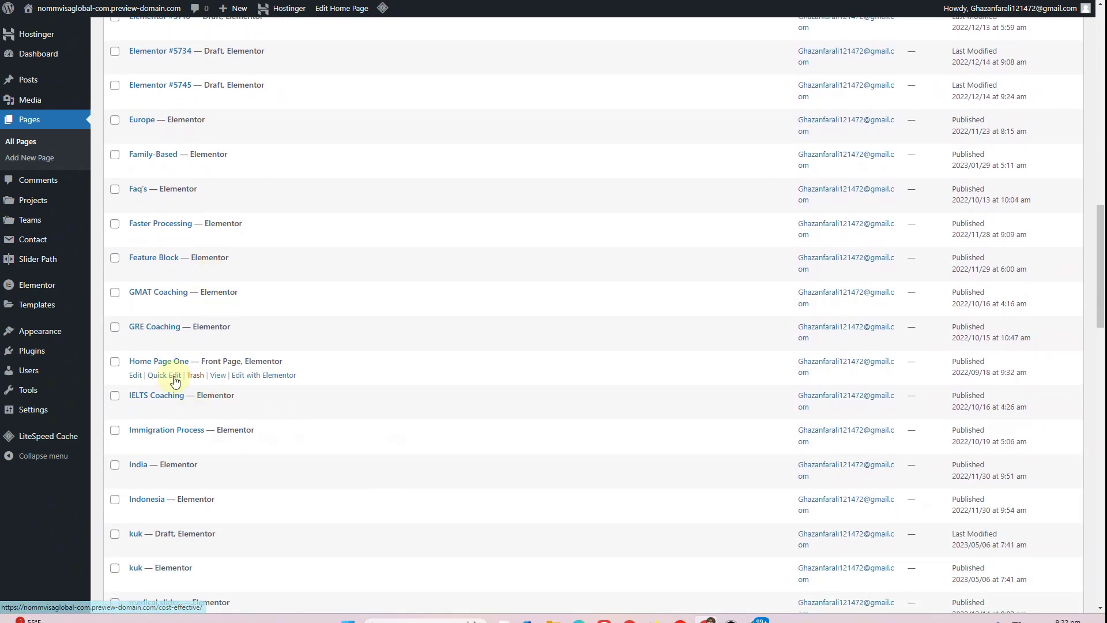
left_click(166, 375)
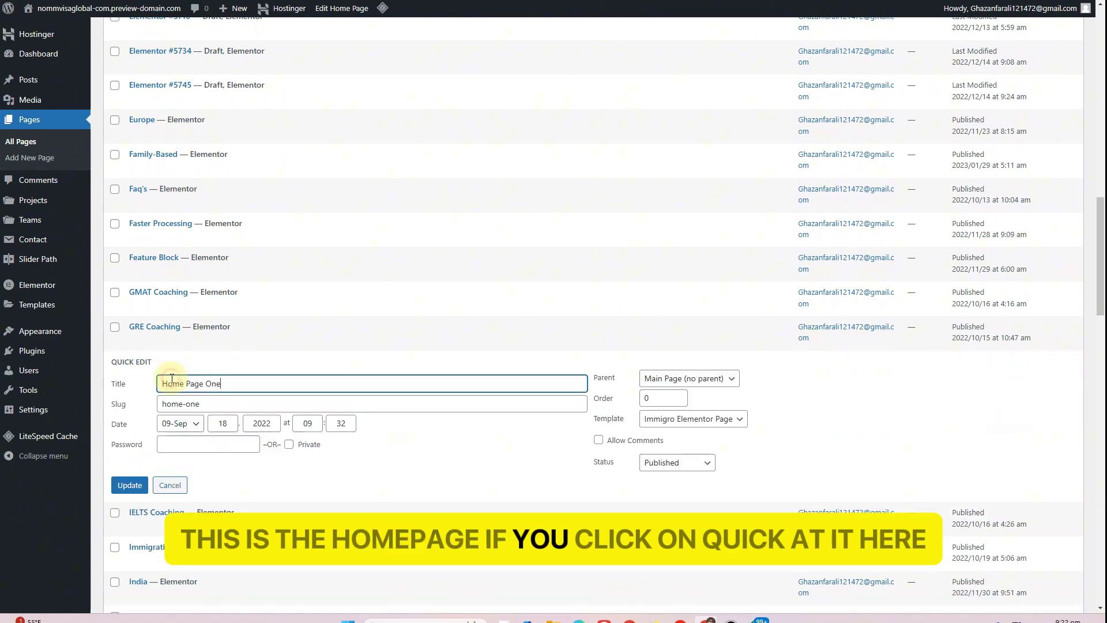
left_click(200, 404)
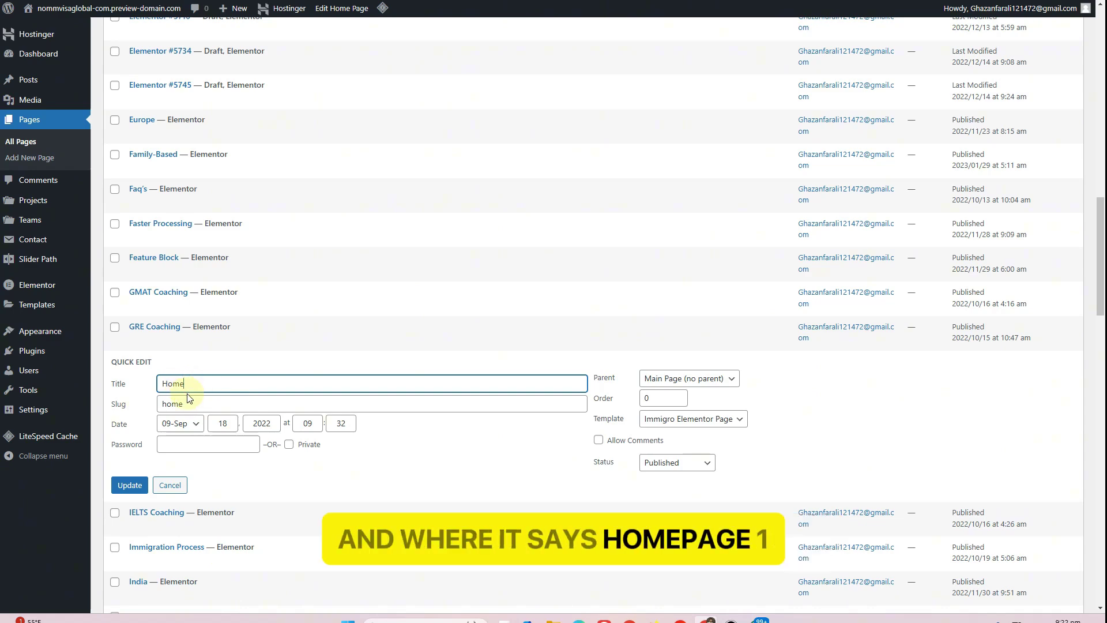
left_click(122, 443)
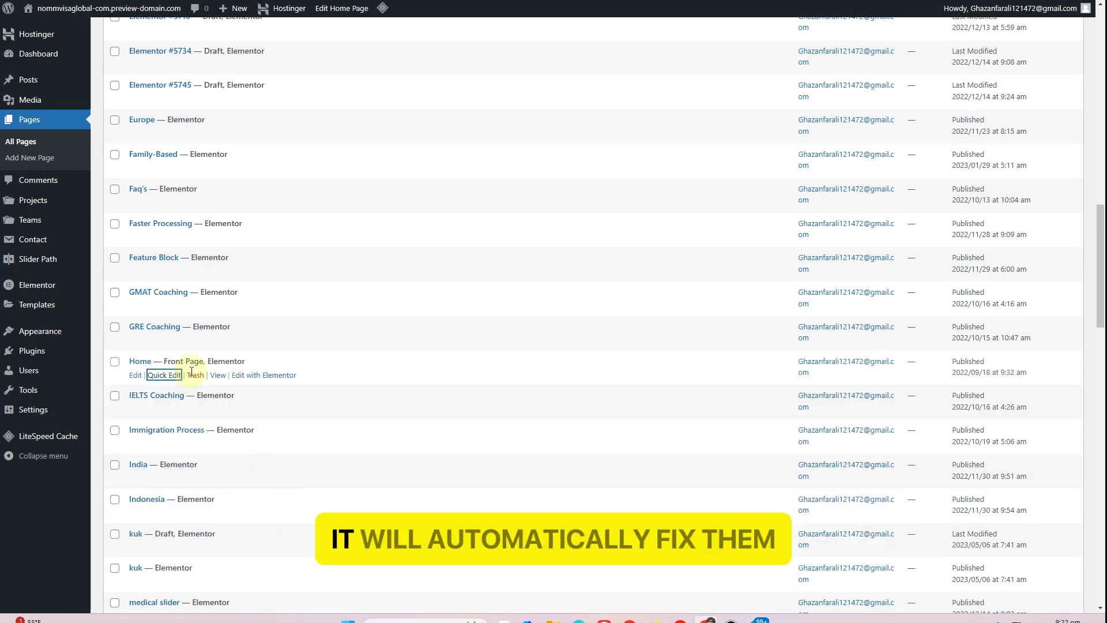
left_click(72, 33)
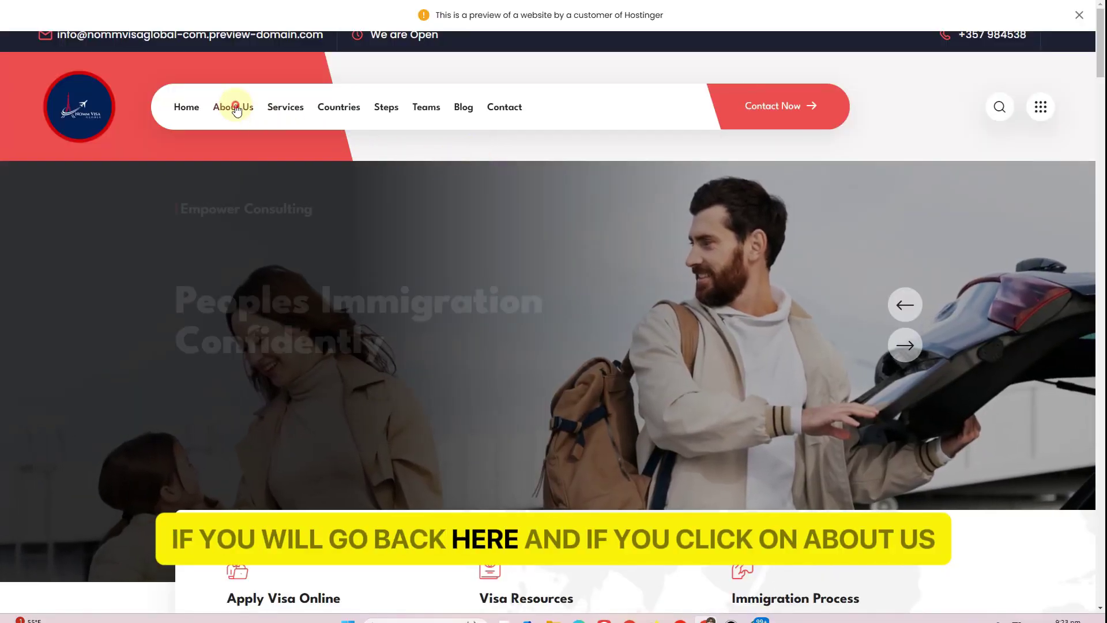
left_click(233, 107)
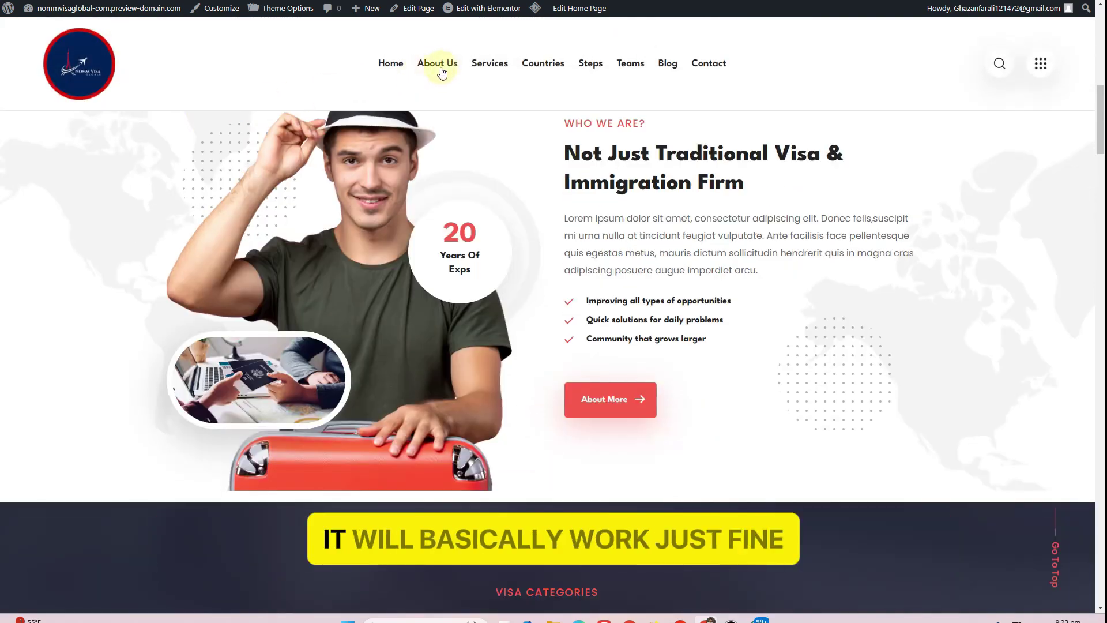
left_click(438, 65)
left_click(505, 72)
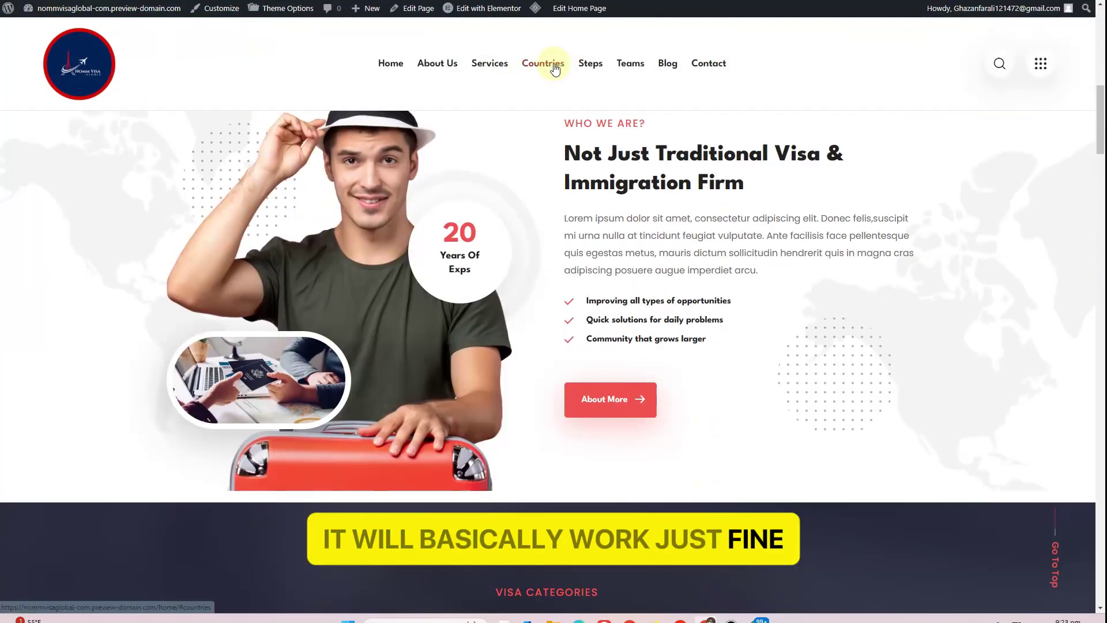
left_click(541, 65)
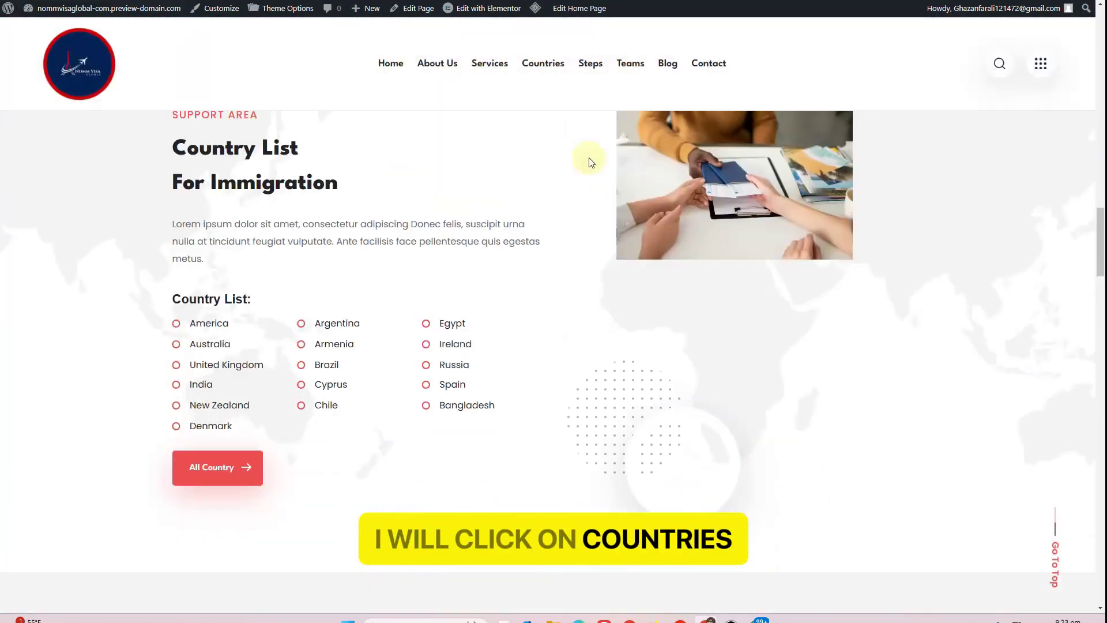
left_click(588, 65)
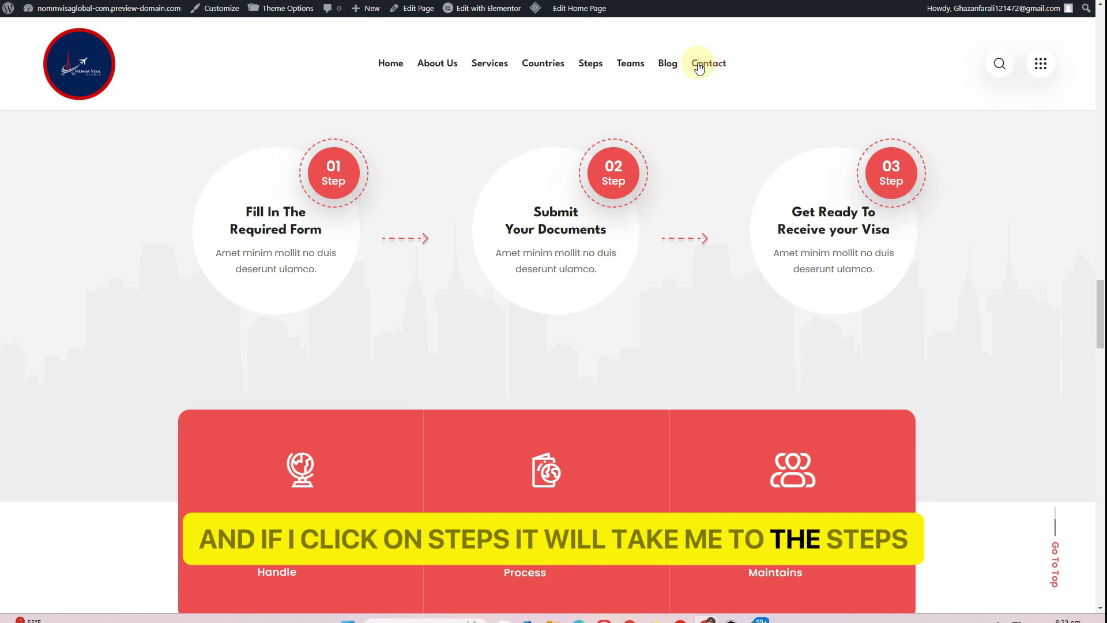
left_click(699, 67)
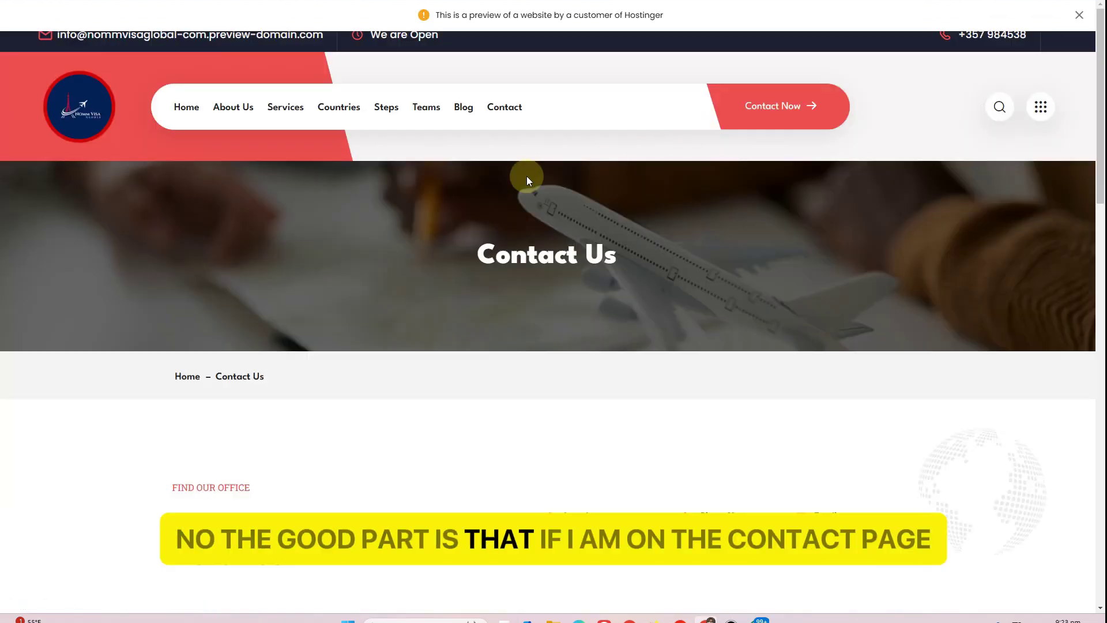
left_click(252, 107)
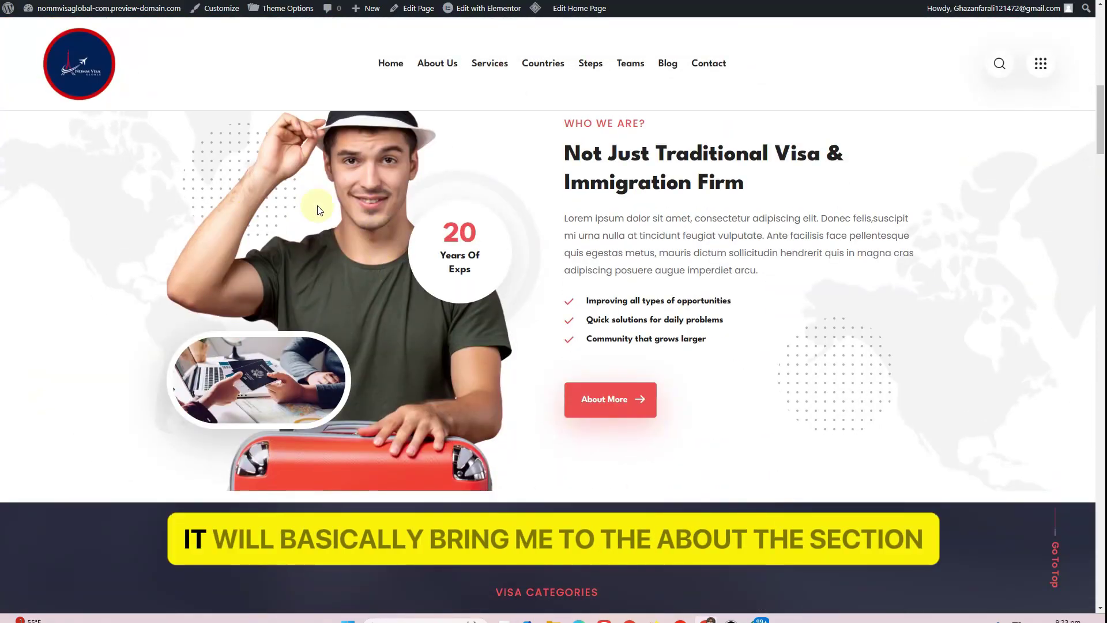
left_click(710, 71)
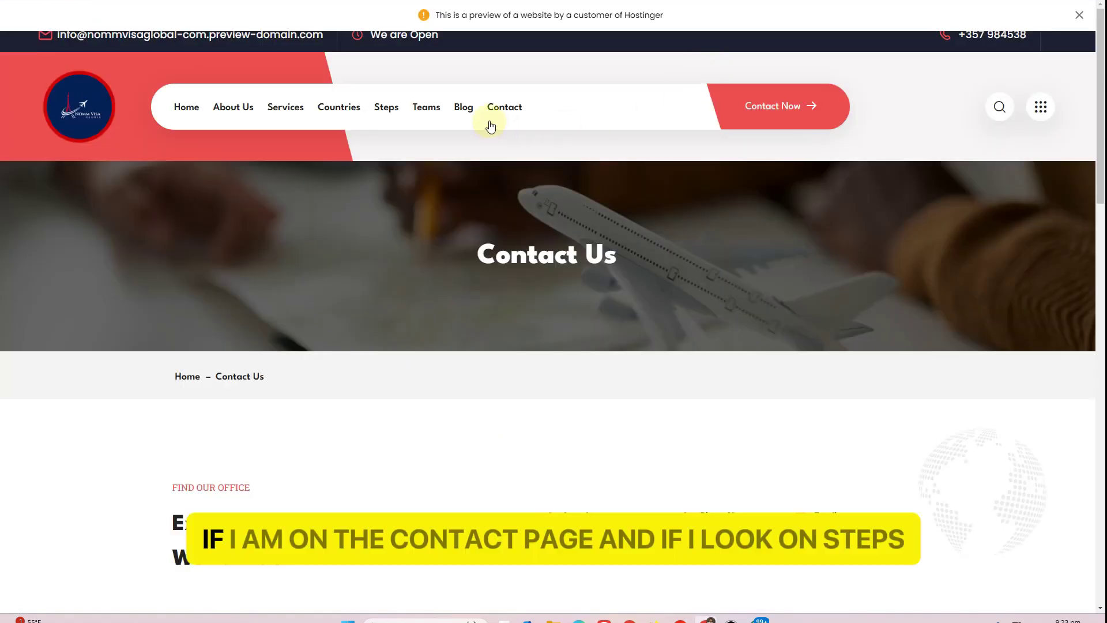
left_click(386, 110)
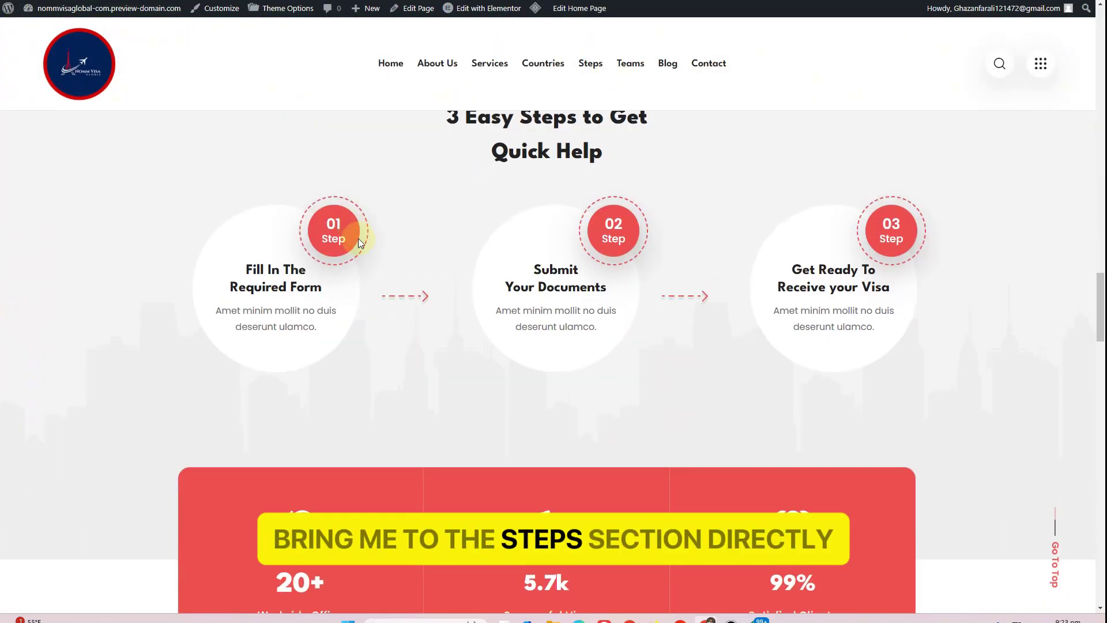
scroll(357, 220, "up", 15)
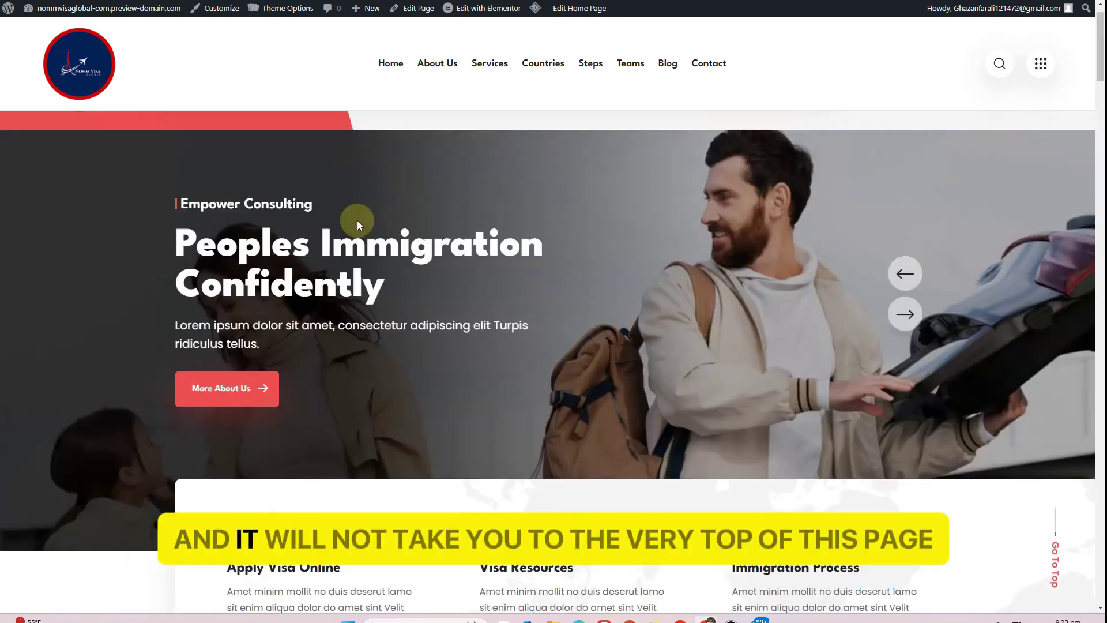
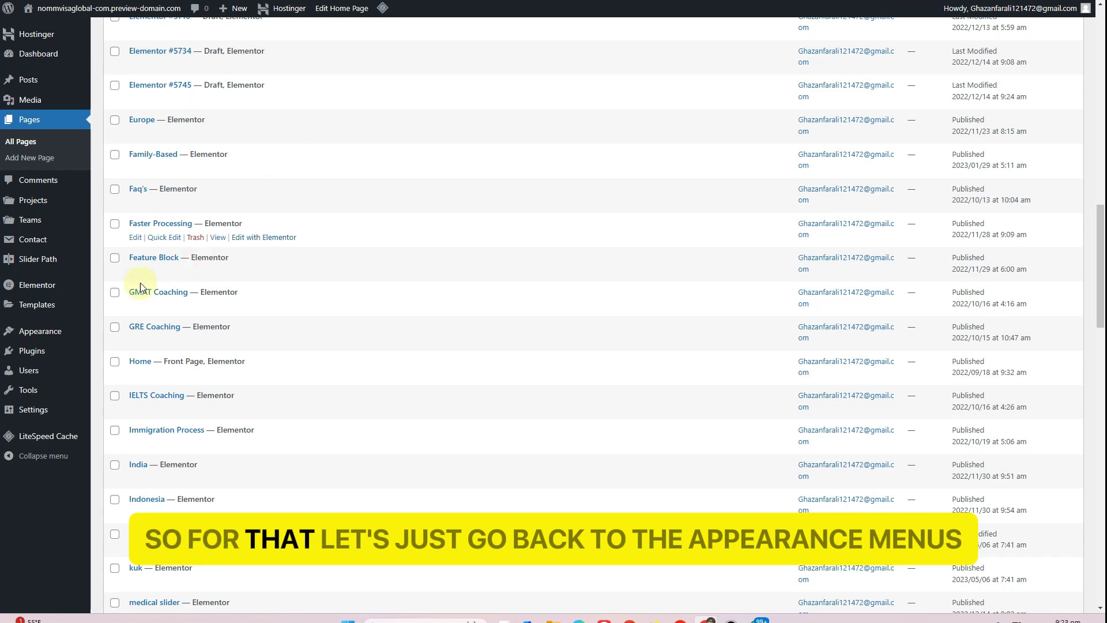
Remove the Contact item from the Main Menu, leaving Home through Blog, and save the menu
mouse_move(40, 331)
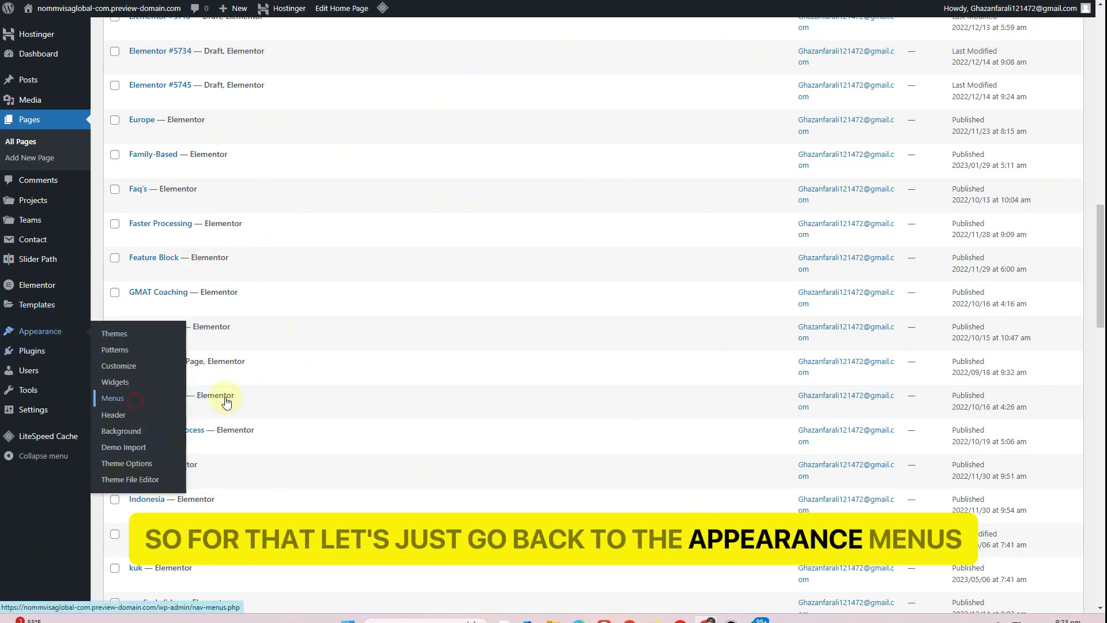
left_click(511, 448)
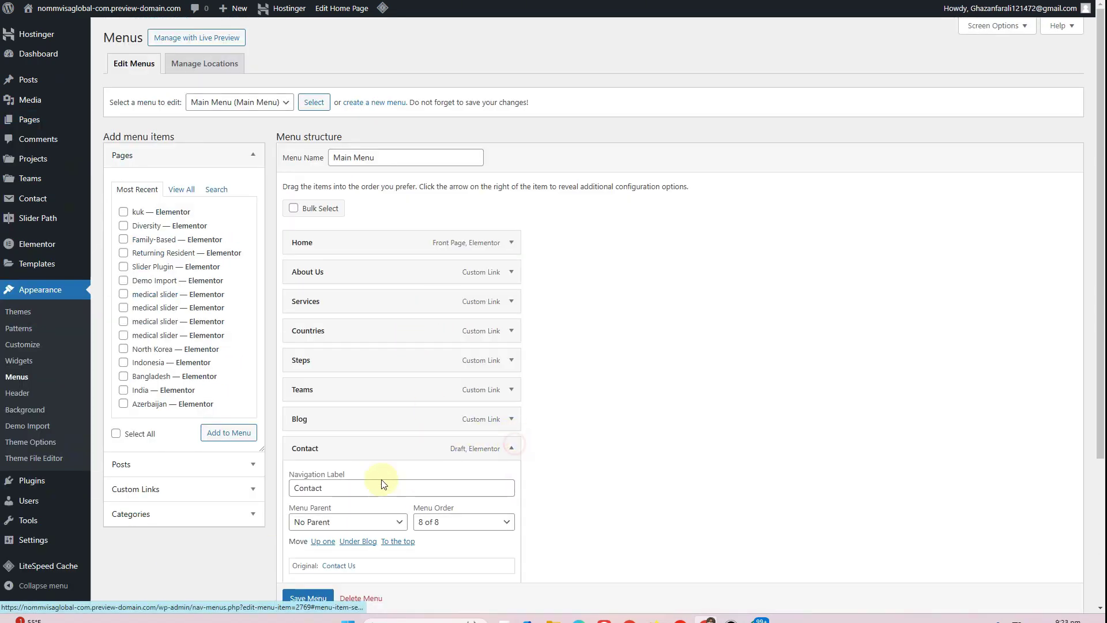
scroll(323, 507, "down", 1)
left_click(309, 562)
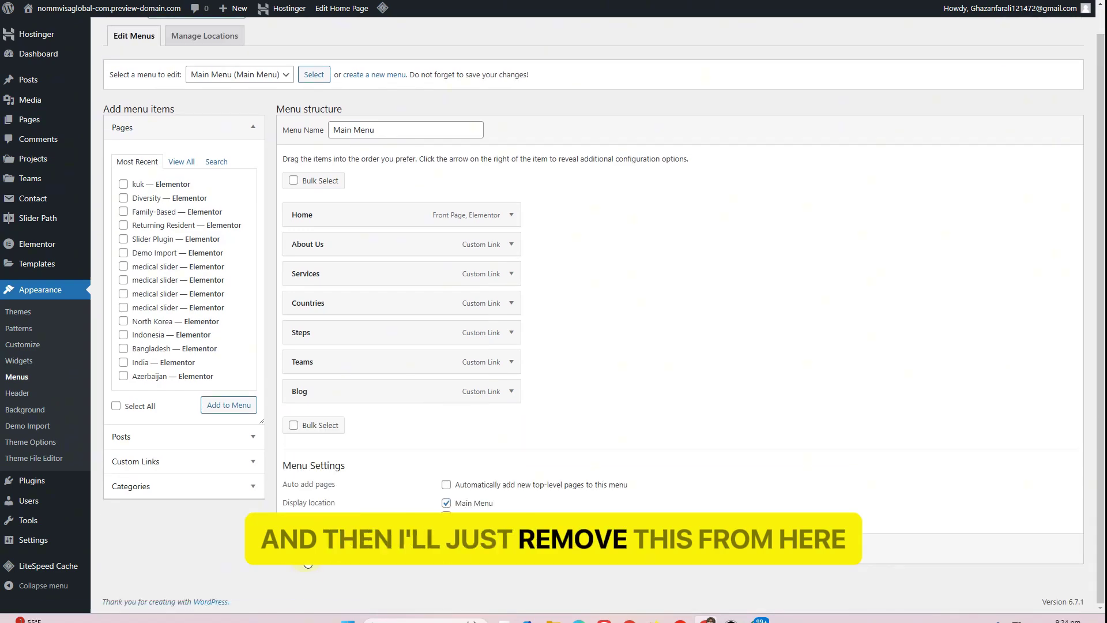
left_click(308, 549)
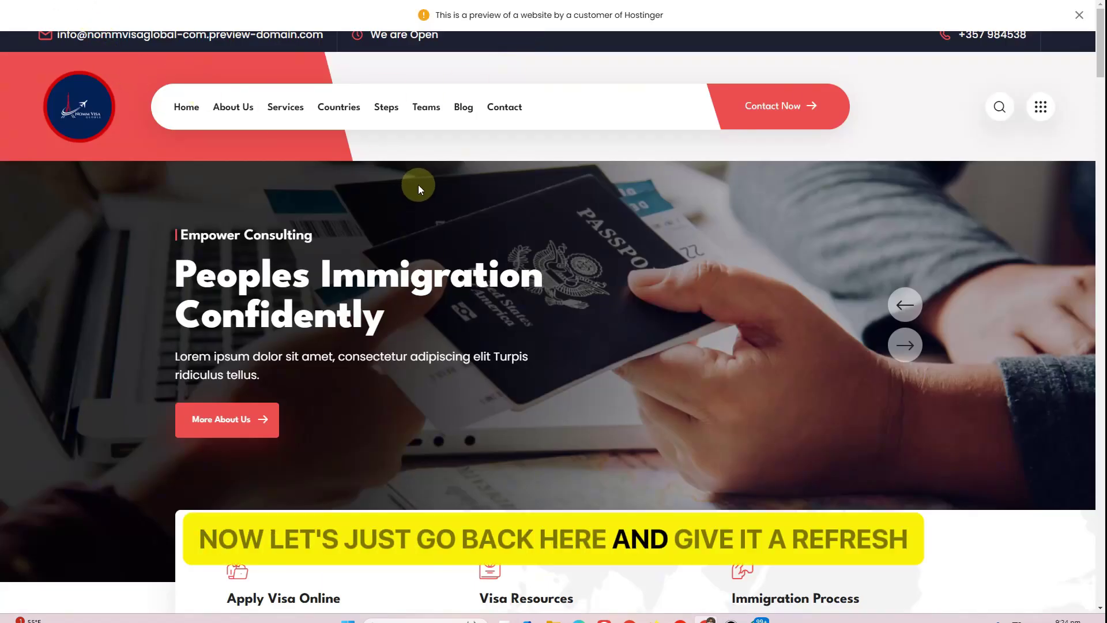
Reload the live homepage, confirm Contact is gone from the header, and scroll to the footer and back
key("F5")
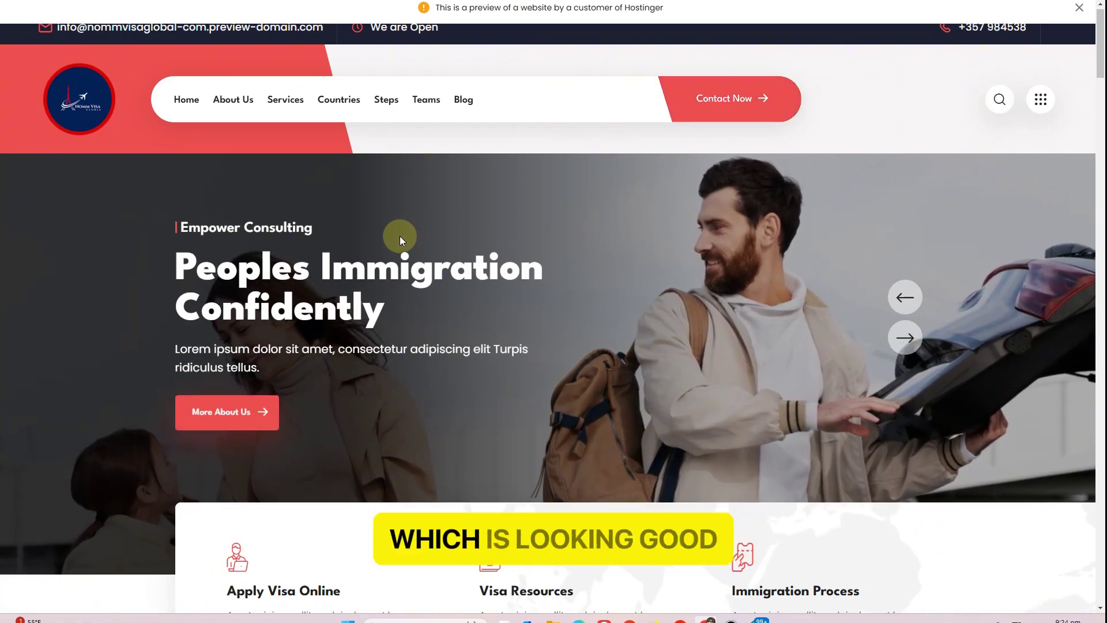
scroll(399, 240, "down", 15)
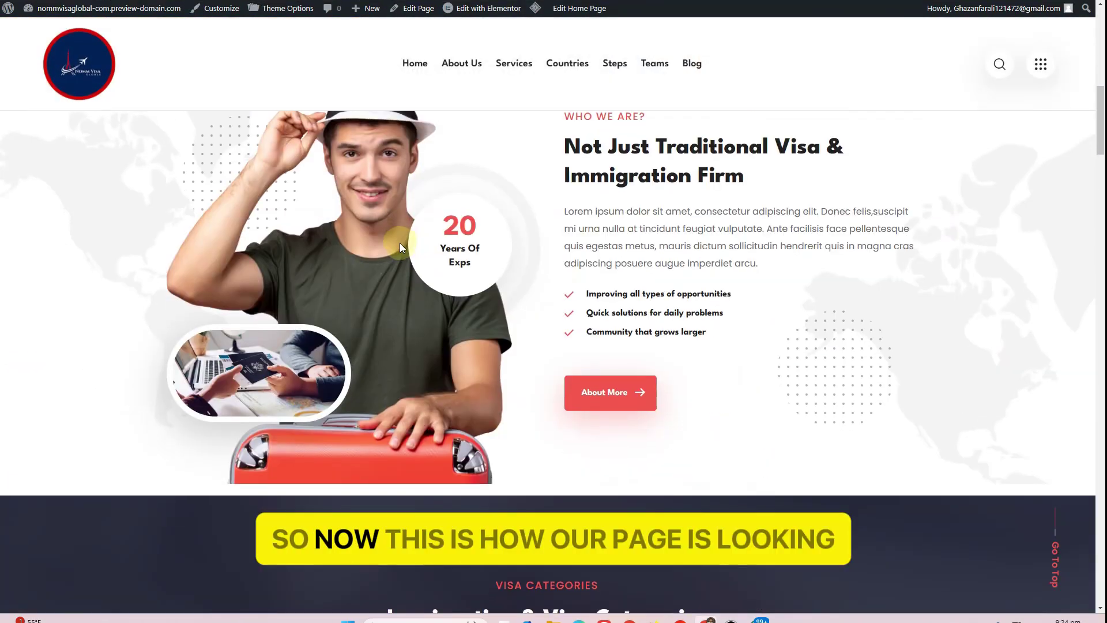
scroll(402, 248, "down", 20)
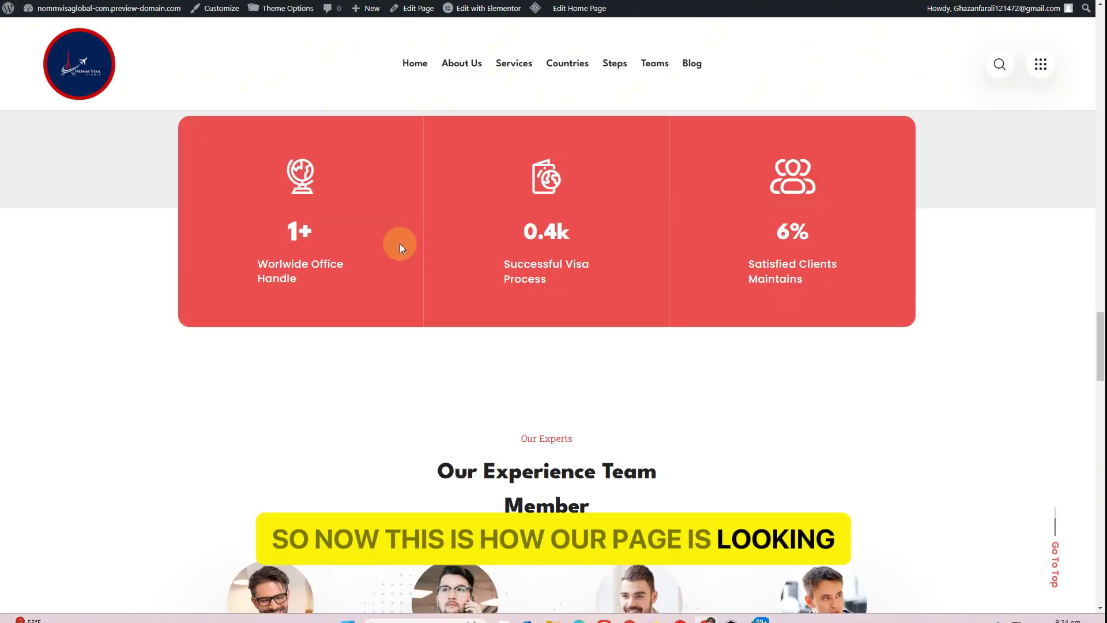
scroll(402, 247, "down", 20)
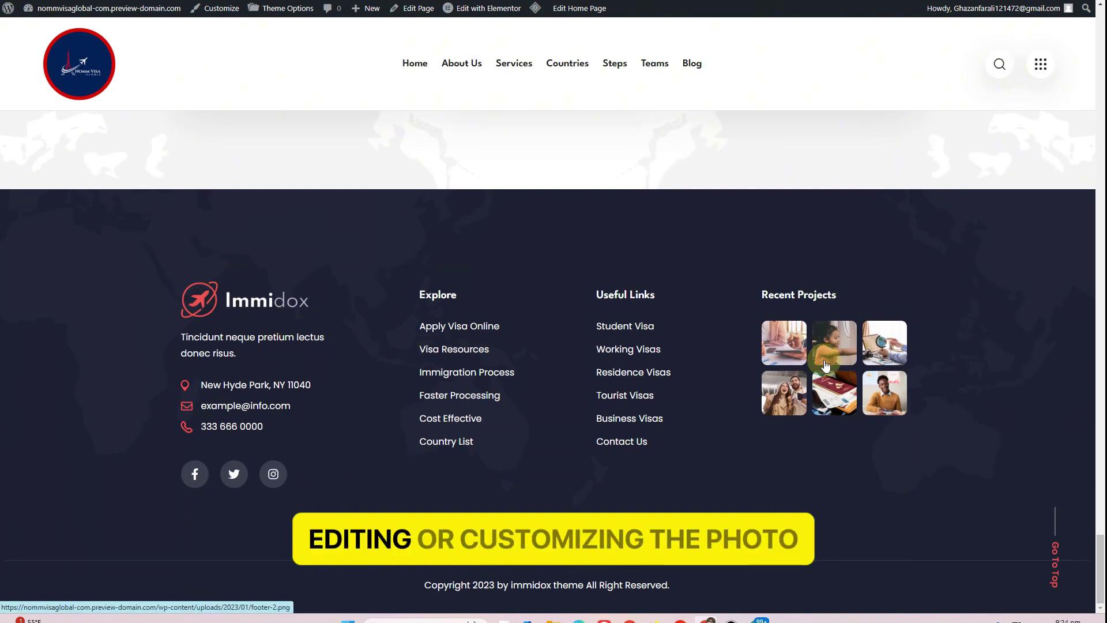
scroll(519, 309, "up", 15)
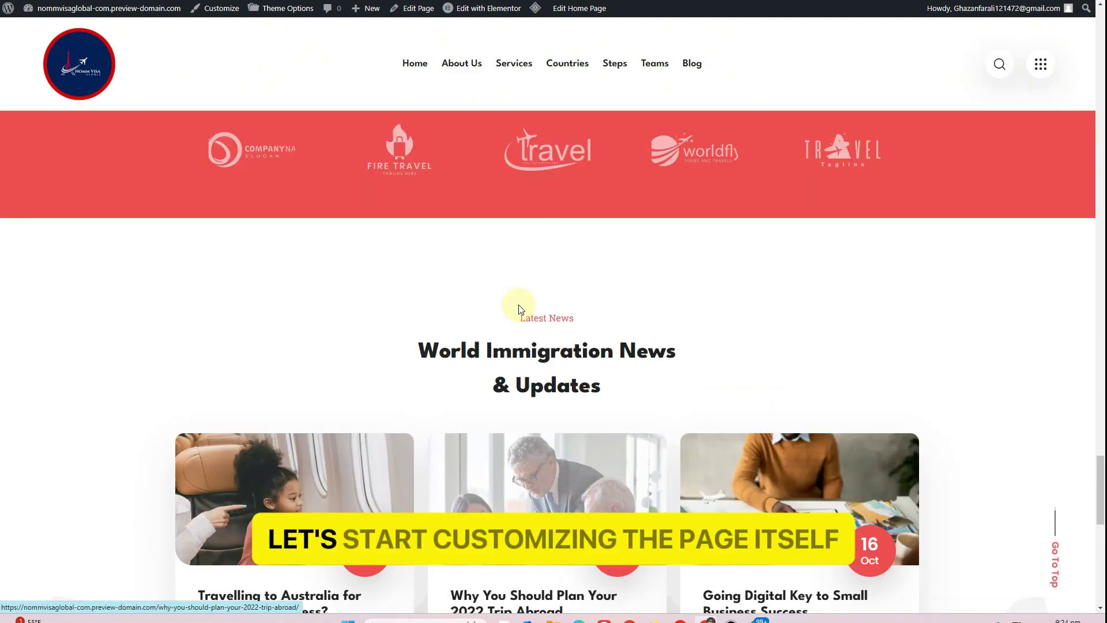
scroll(519, 304, "up", 6)
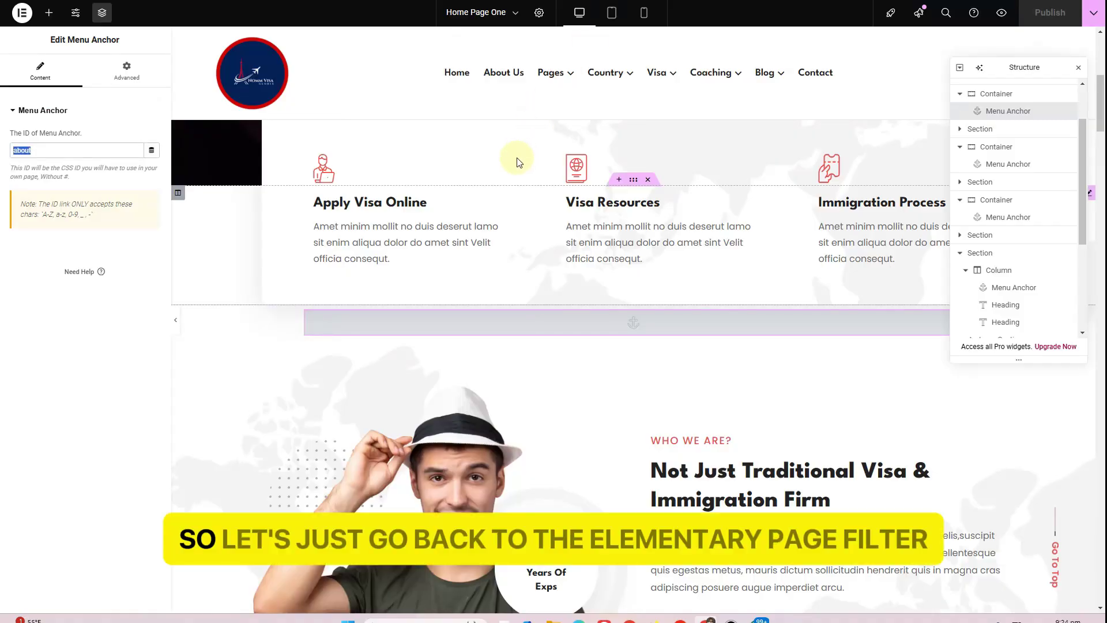
Show Home Page One's Structure navigator and open the top hero section's Banner With Left Text settings
scroll(517, 157, "up", 7)
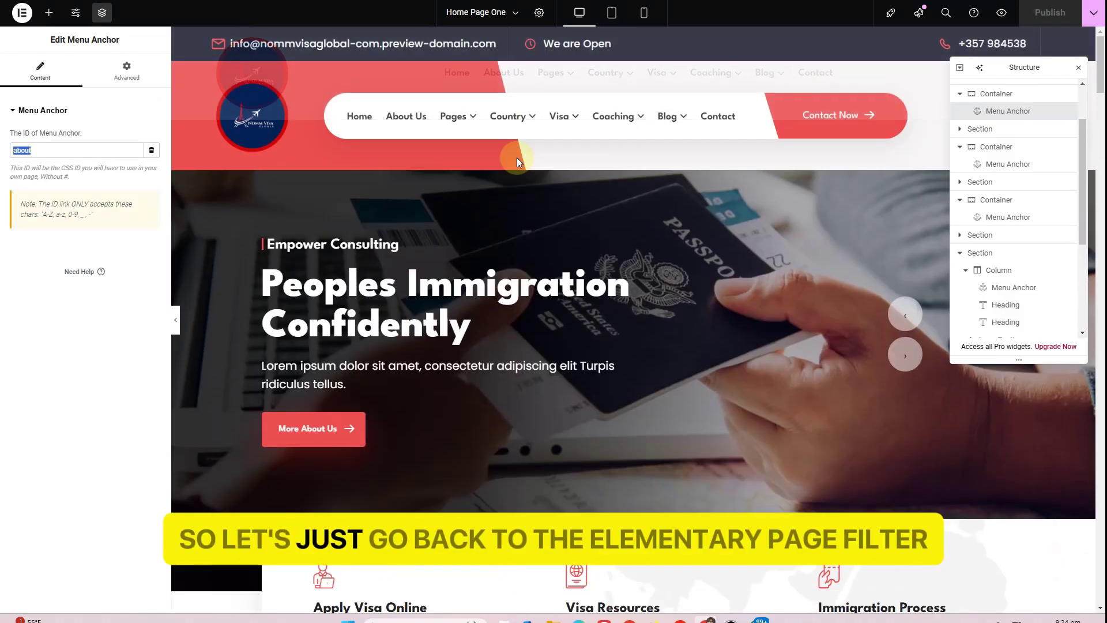
scroll(514, 164, "down", 1)
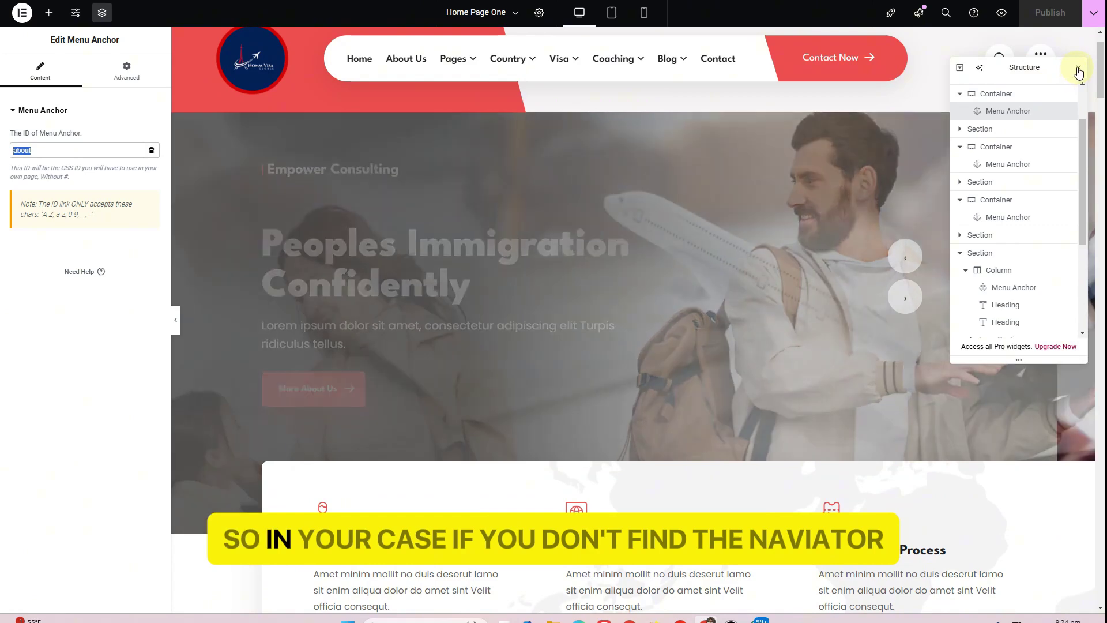
left_click(1077, 67)
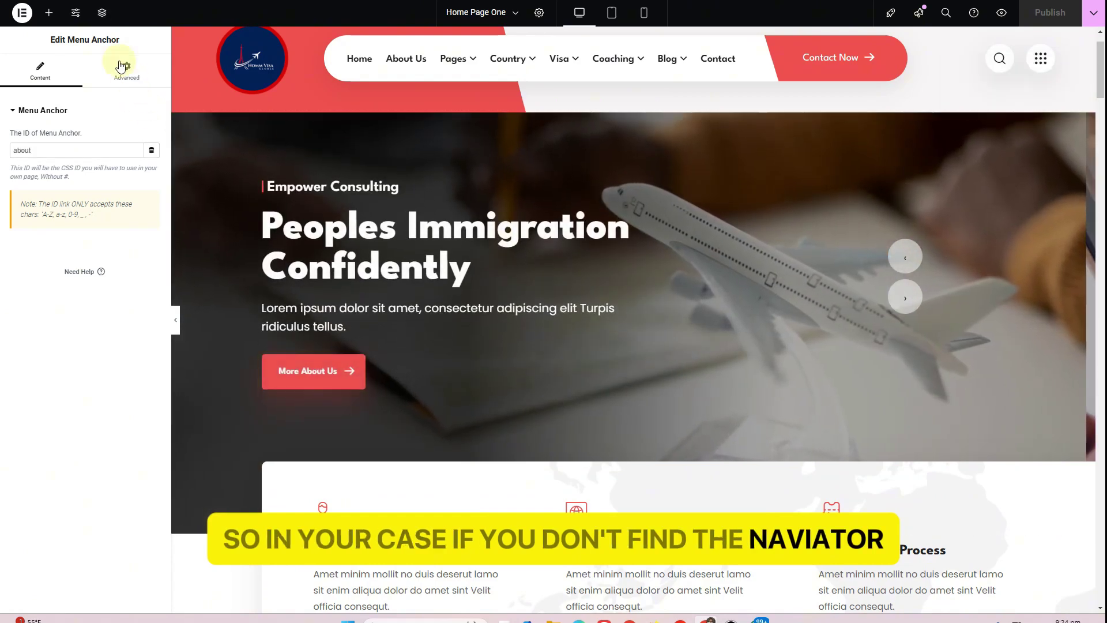
left_click(101, 18)
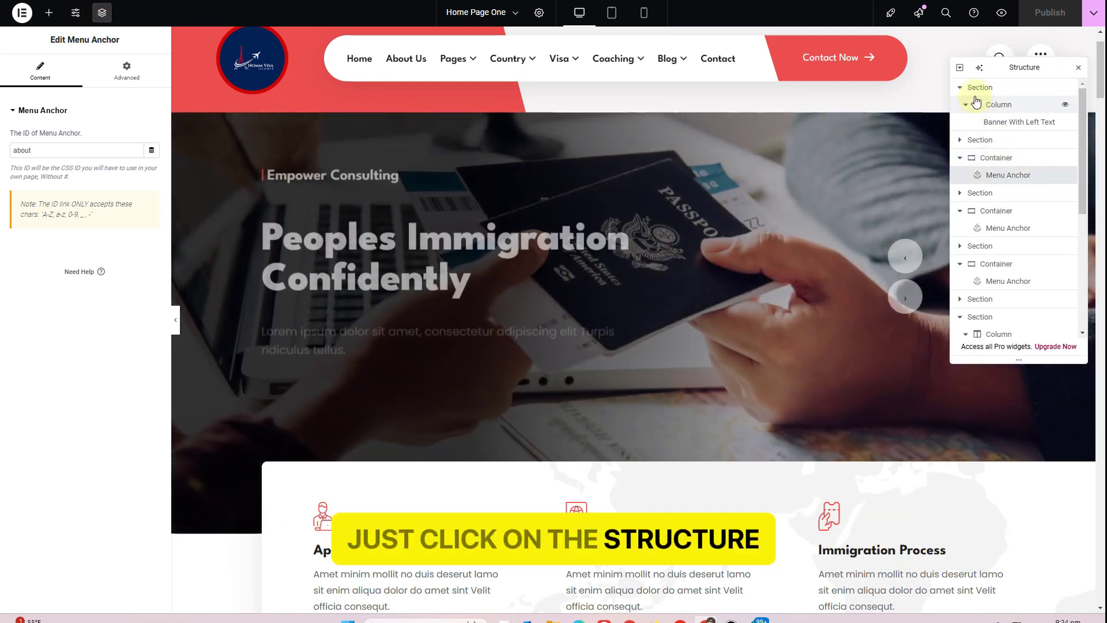
left_click(960, 68)
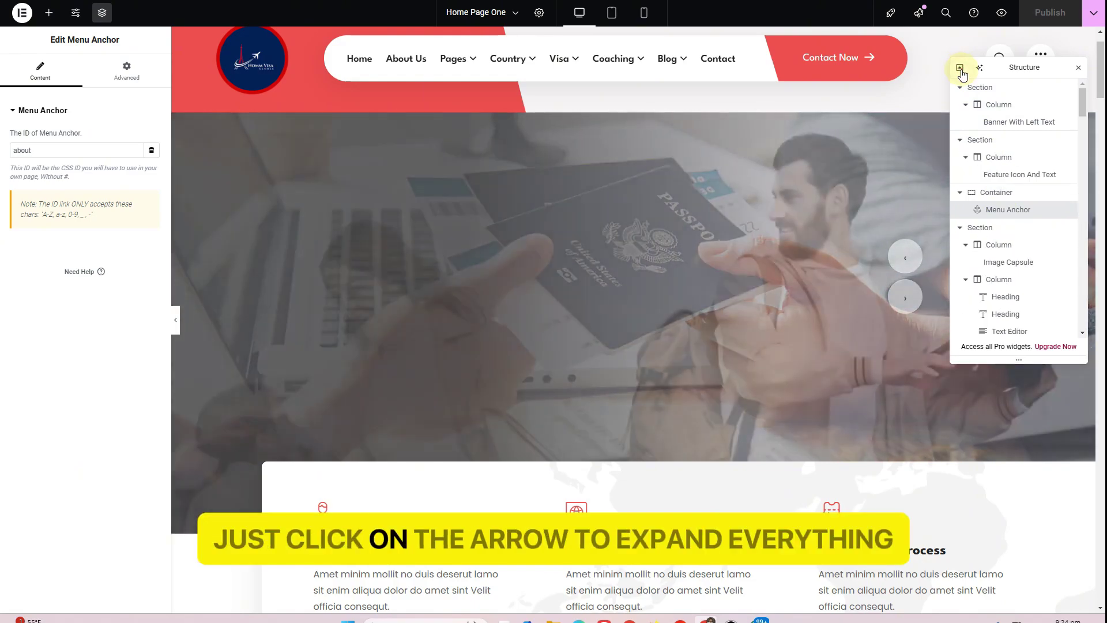
left_click(960, 68)
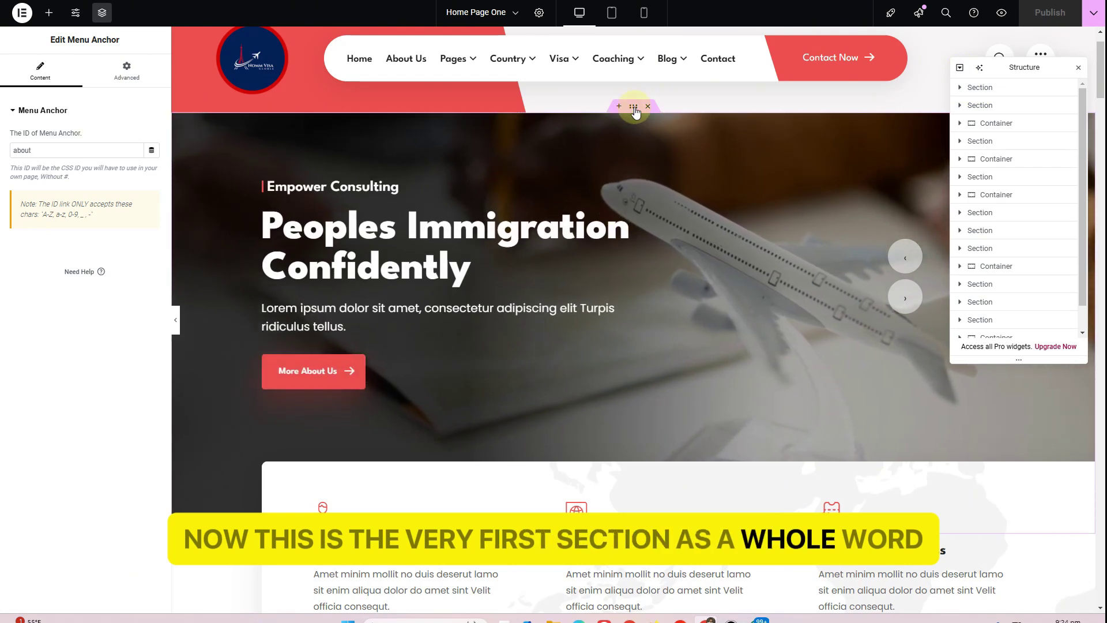
left_click(634, 107)
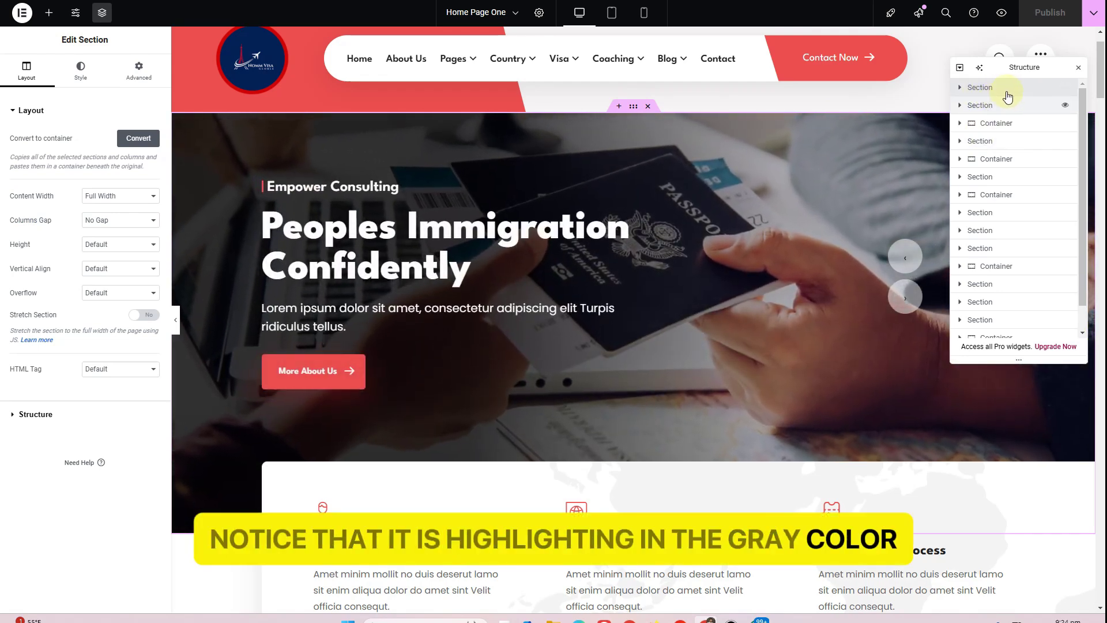
left_click(783, 153)
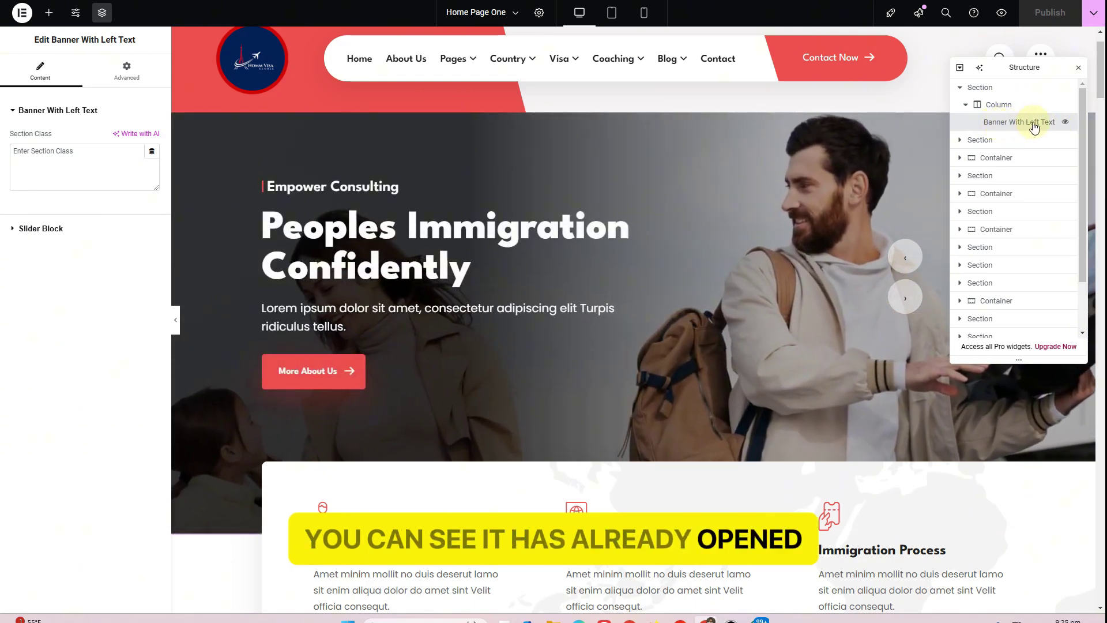
Expand the Slider Block and review the first slide, 'Peoples Immigration Confidently', with its image, subtitle and button
left_click(56, 229)
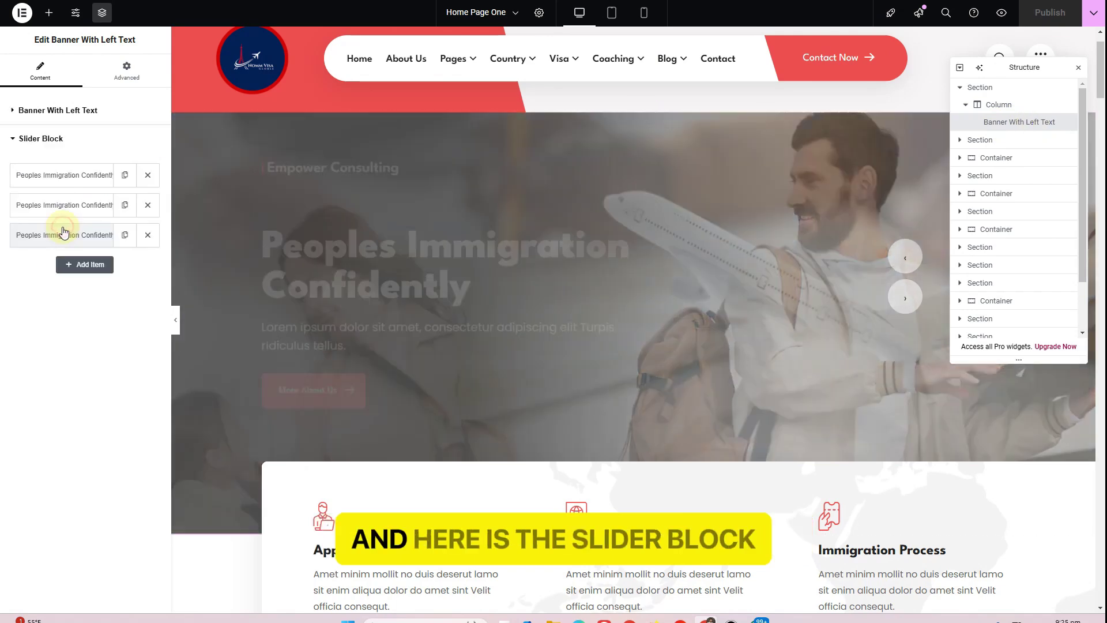
left_click(73, 179)
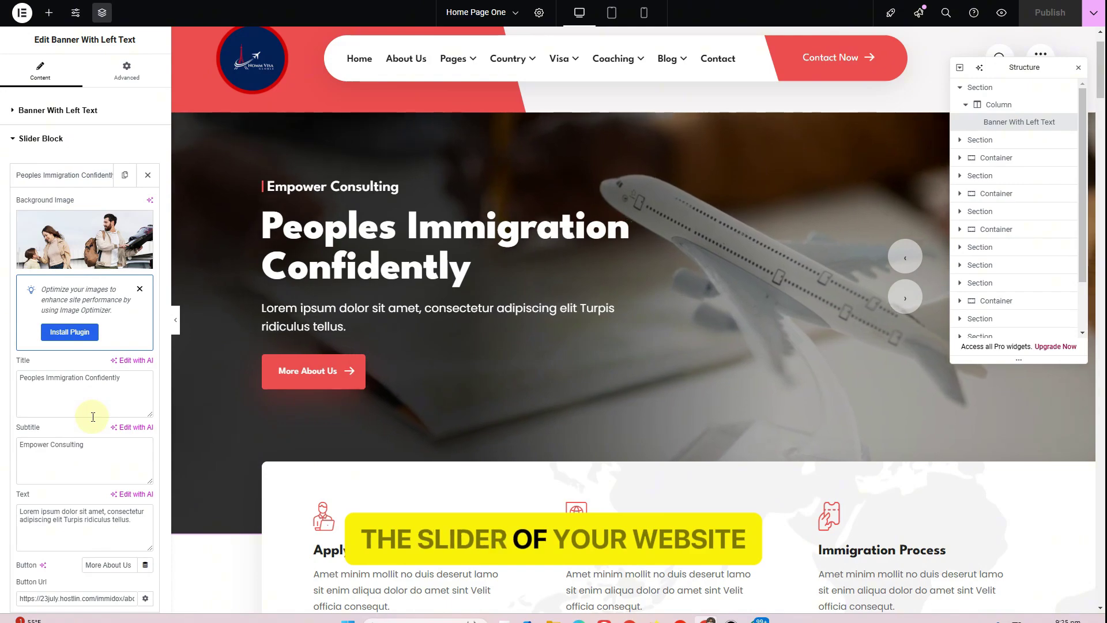
scroll(93, 416, "down", 1)
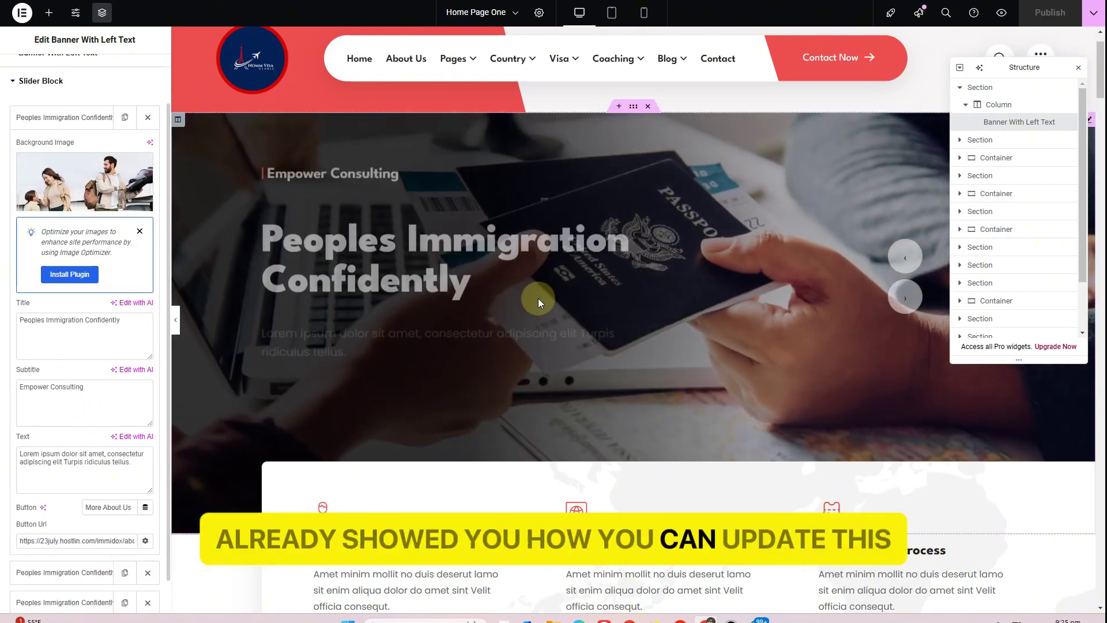
scroll(538, 299, "down", 3)
scroll(542, 318, "down", 1)
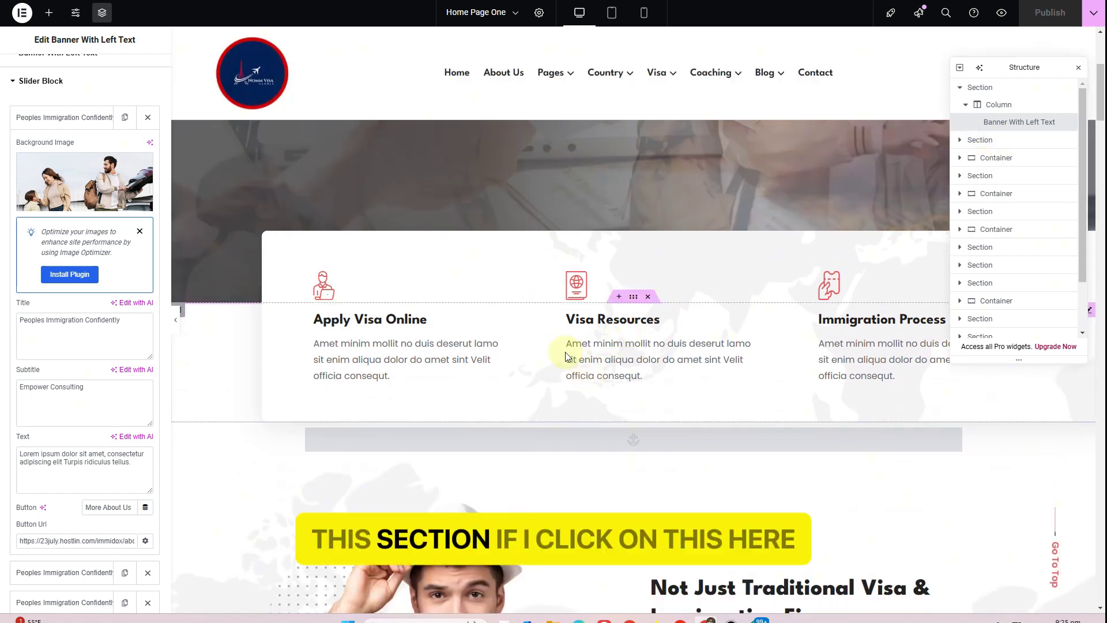
left_click(633, 297)
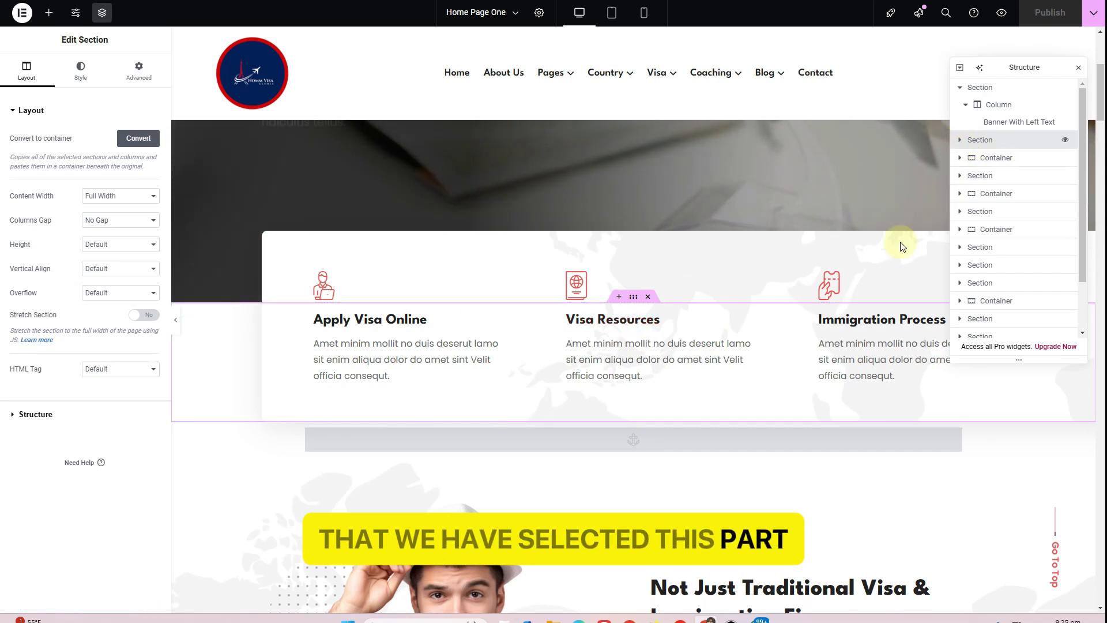
left_click(583, 355)
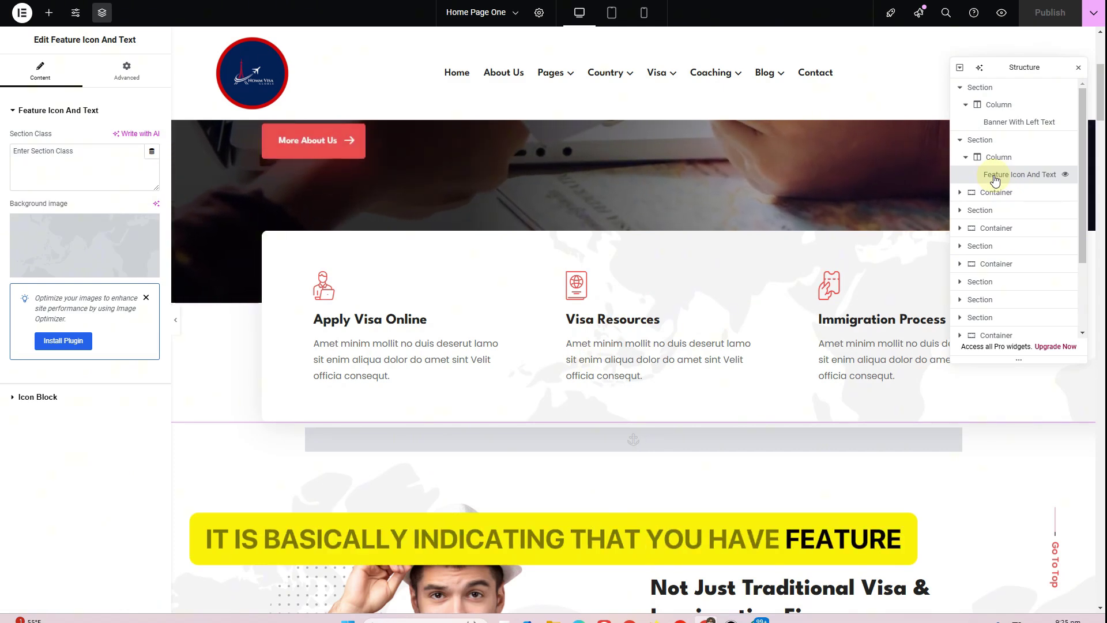
left_click(38, 397)
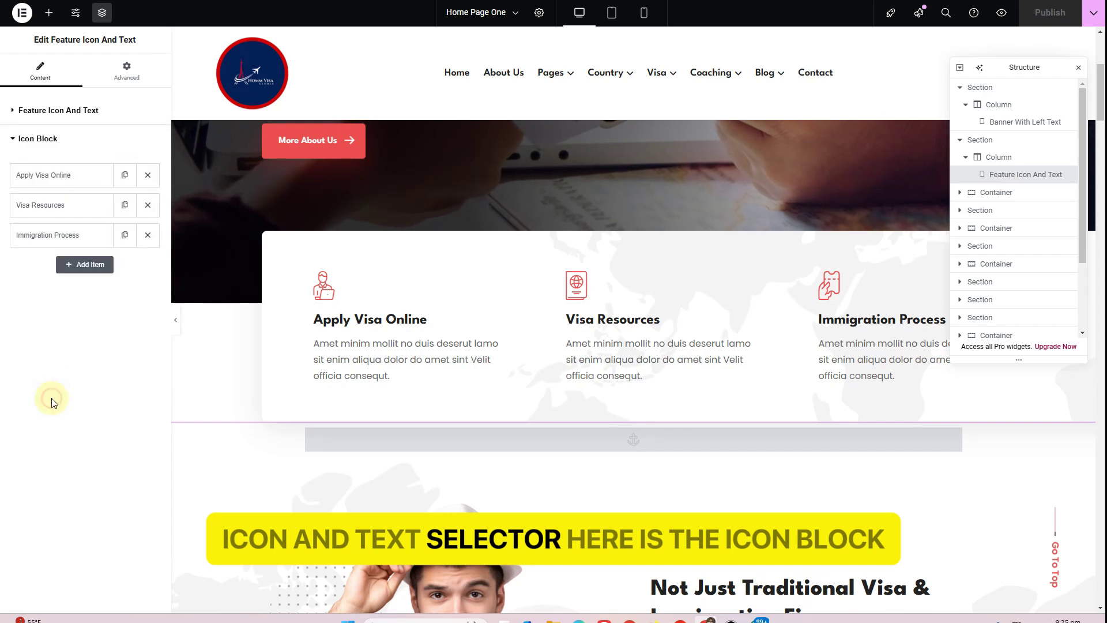
left_click(50, 179)
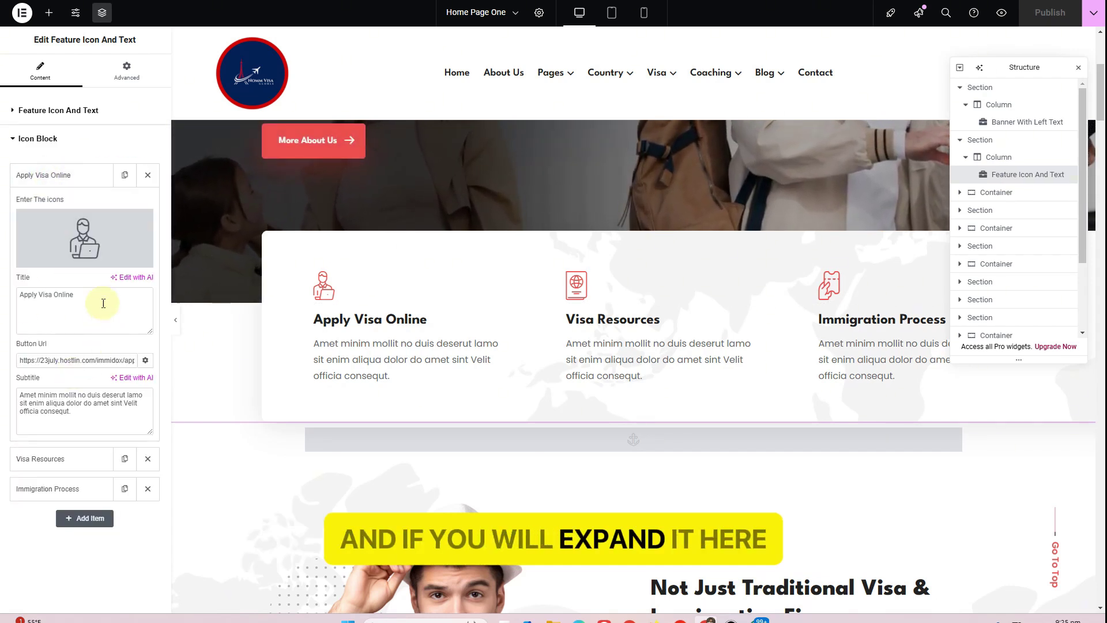
left_click(44, 312)
left_click(23, 360)
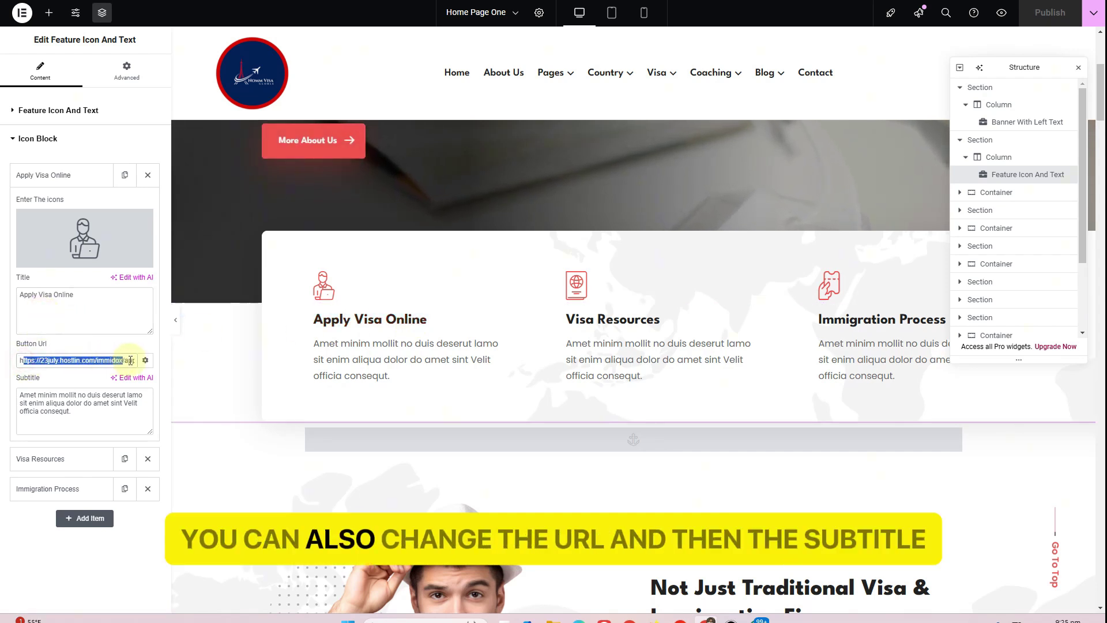
left_click(59, 414)
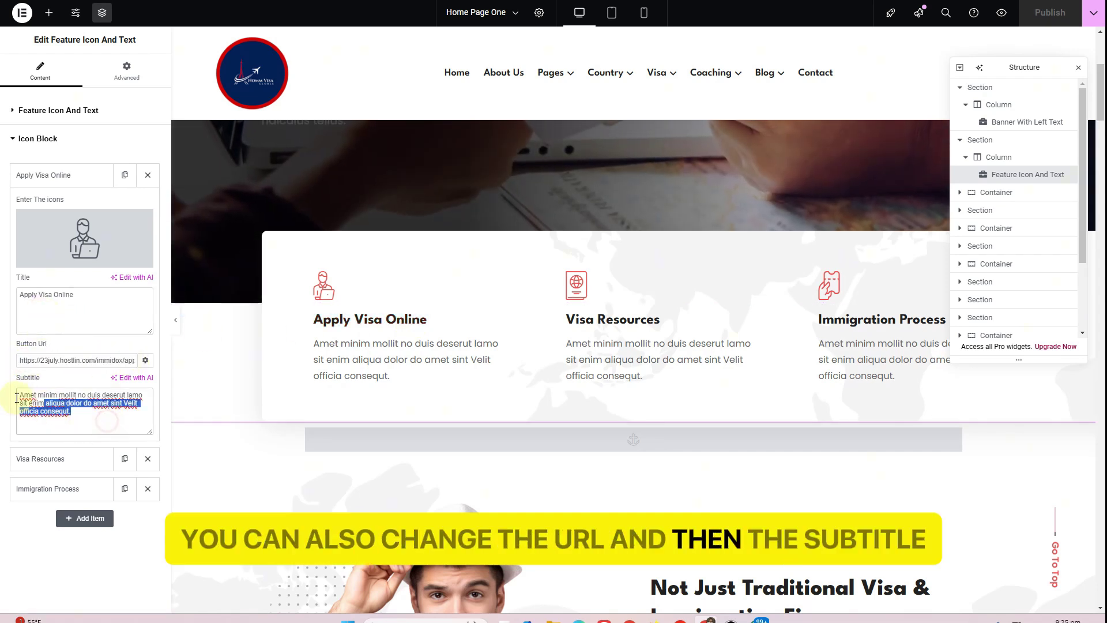
left_click_drag(17, 397, 19, 394)
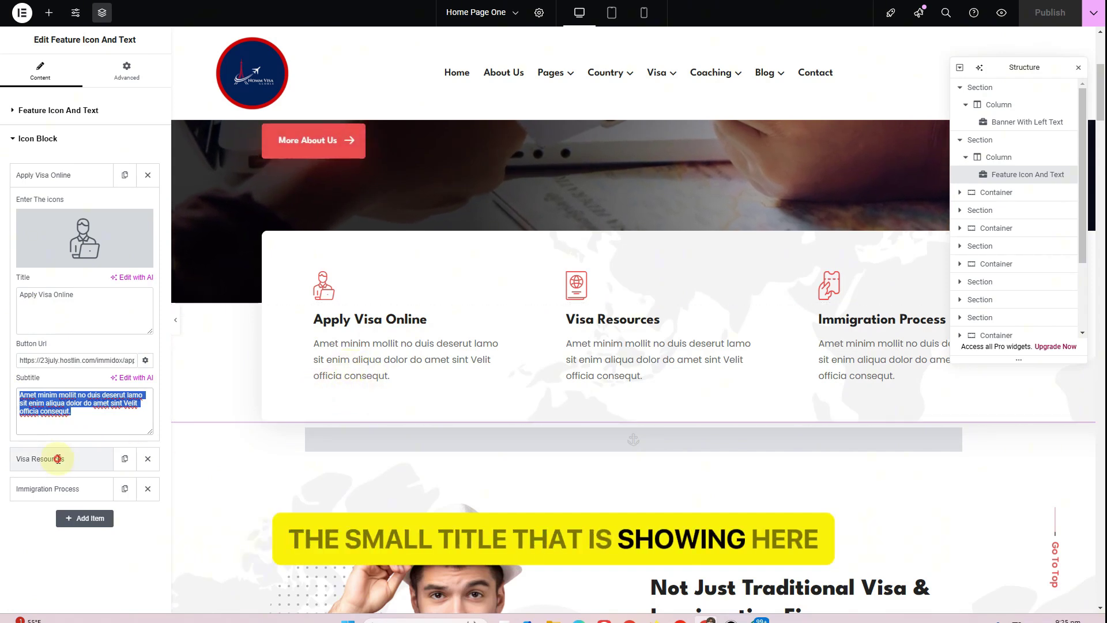
left_click(95, 458)
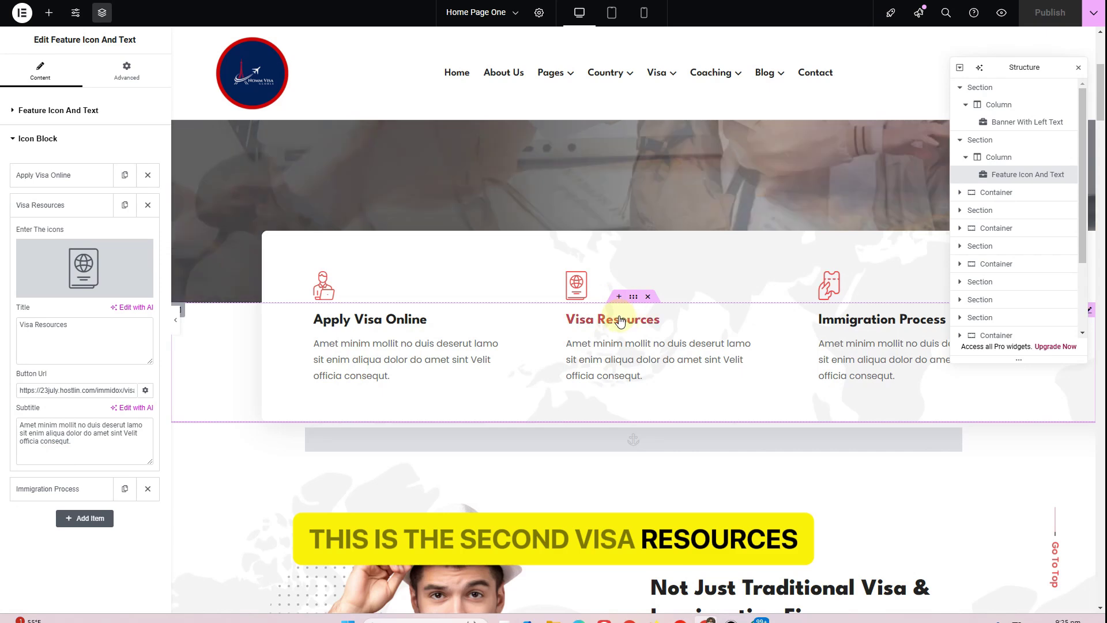
left_click(59, 489)
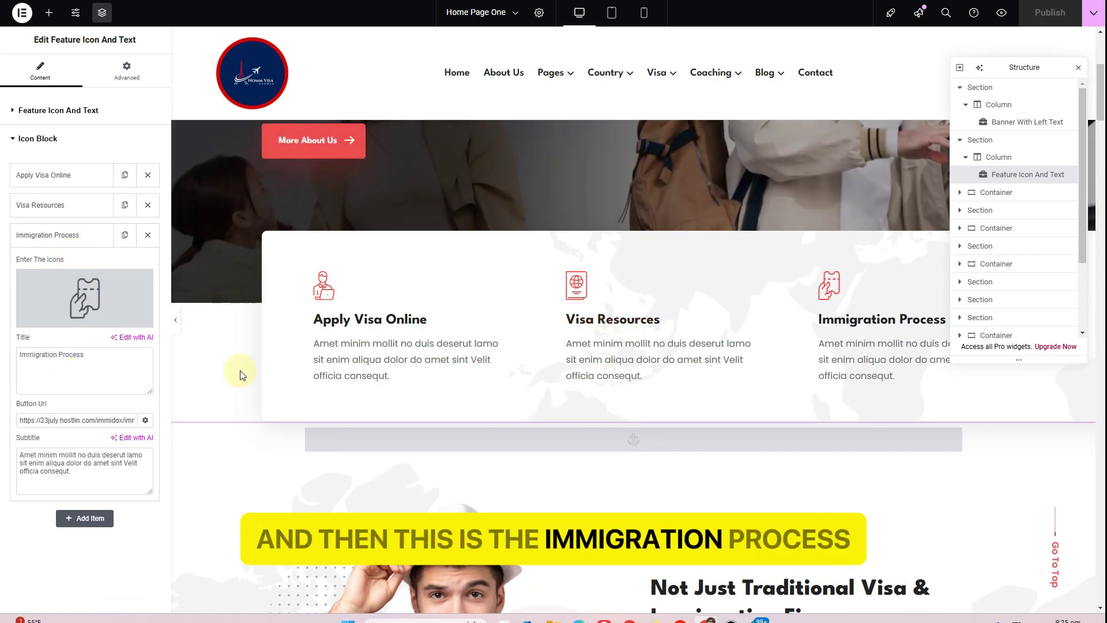
scroll(494, 321, "down", 5)
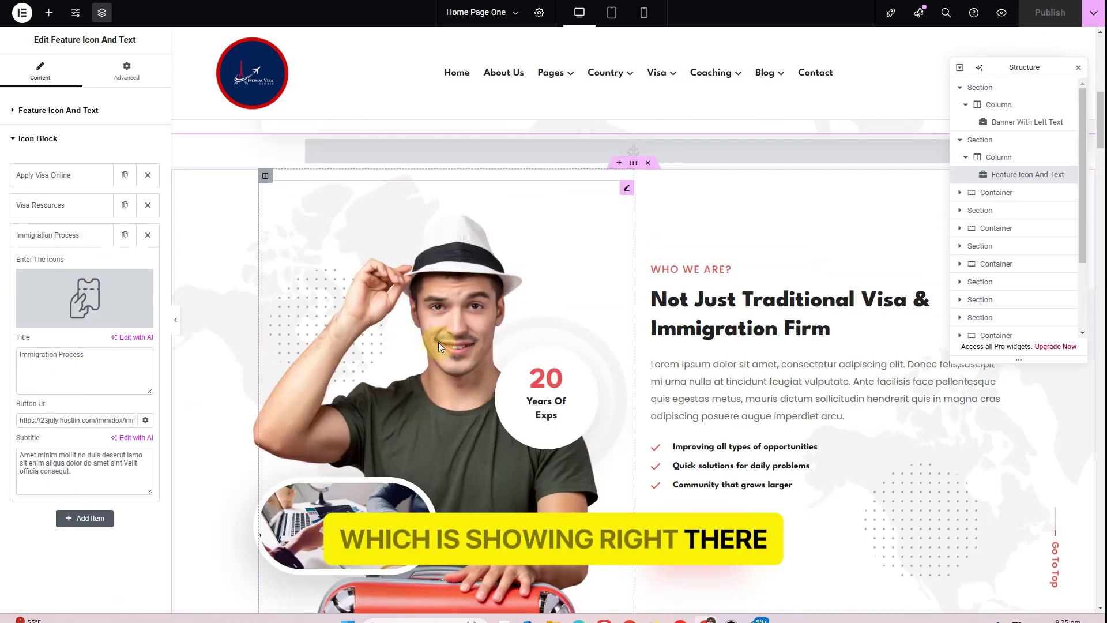
scroll(697, 316, "down", 2)
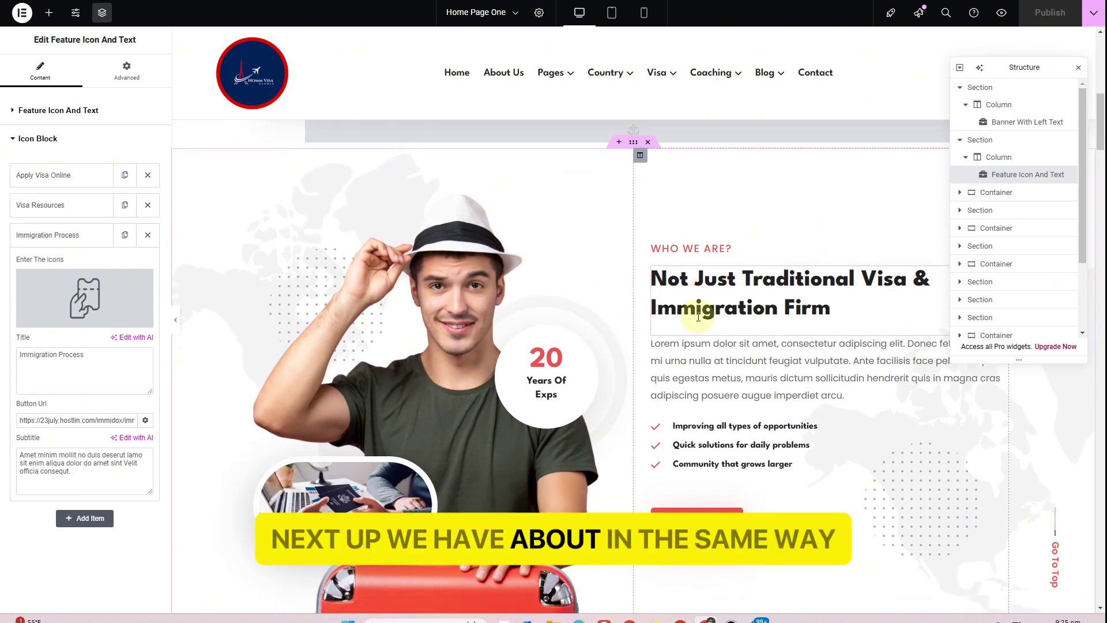
Change the Image Capsule title from 20 to 10 so the badge reads 10 Years Of Exps
left_click(559, 269)
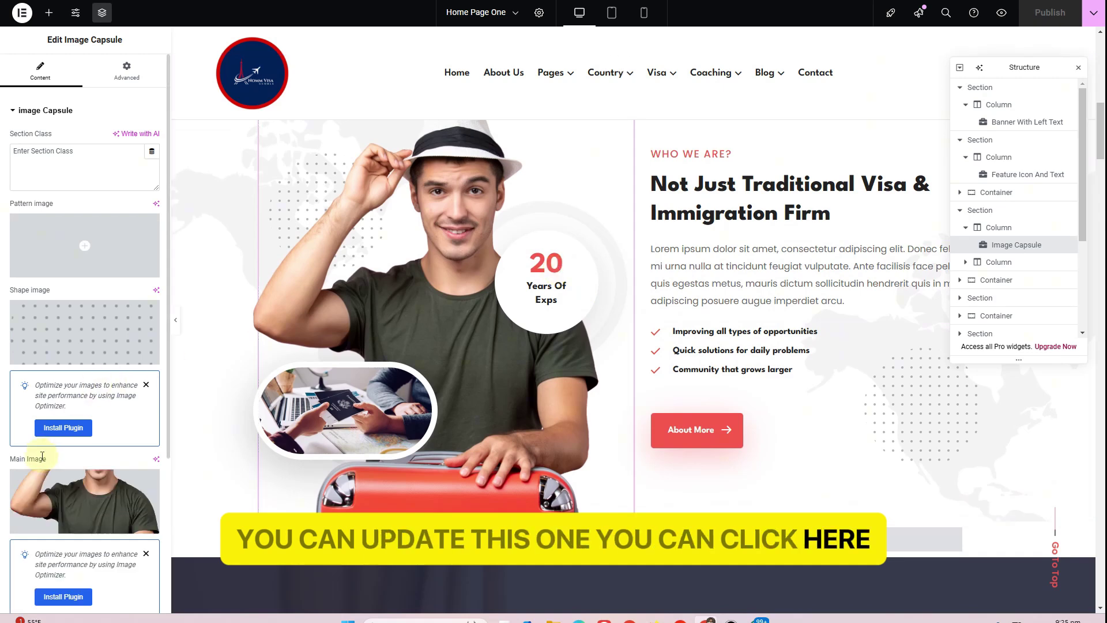
scroll(41, 459, "down", 2)
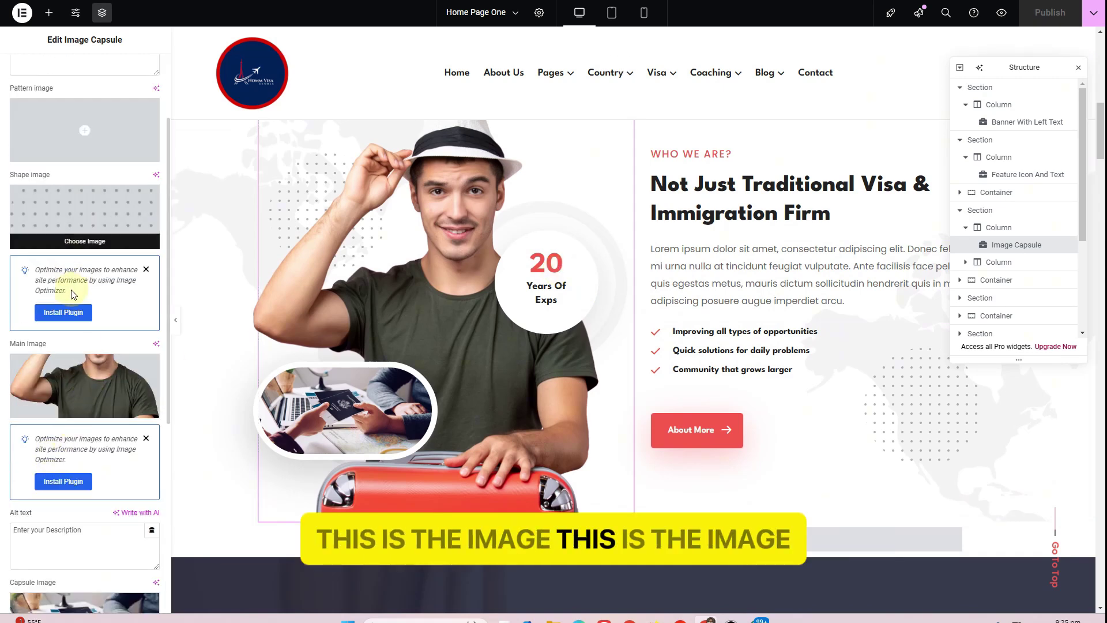
scroll(73, 346, "down", 5)
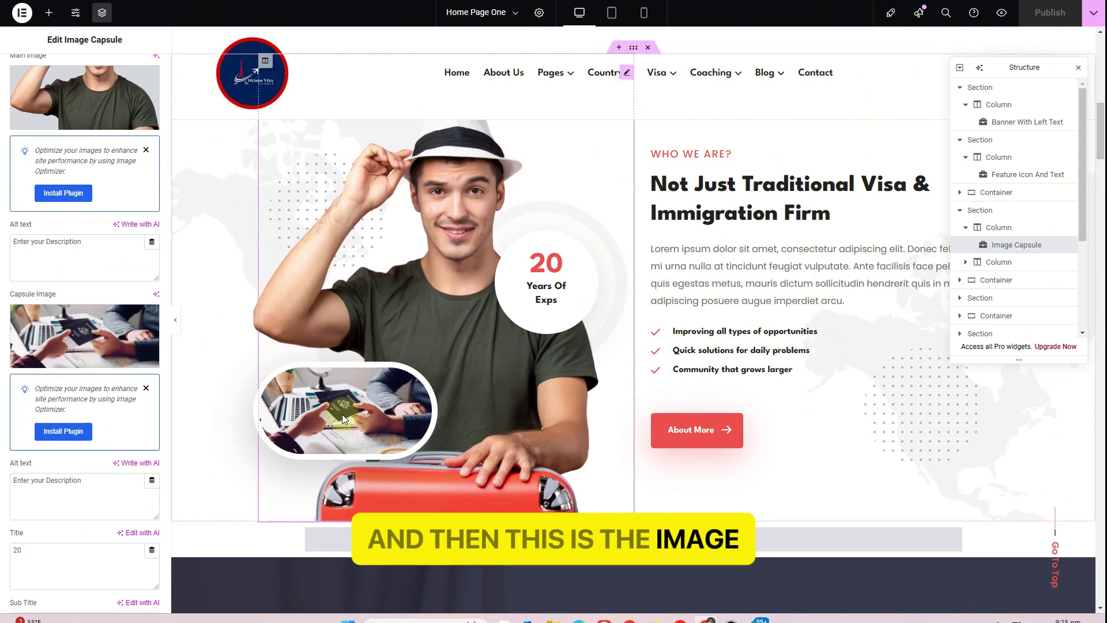
scroll(37, 380, "down", 1)
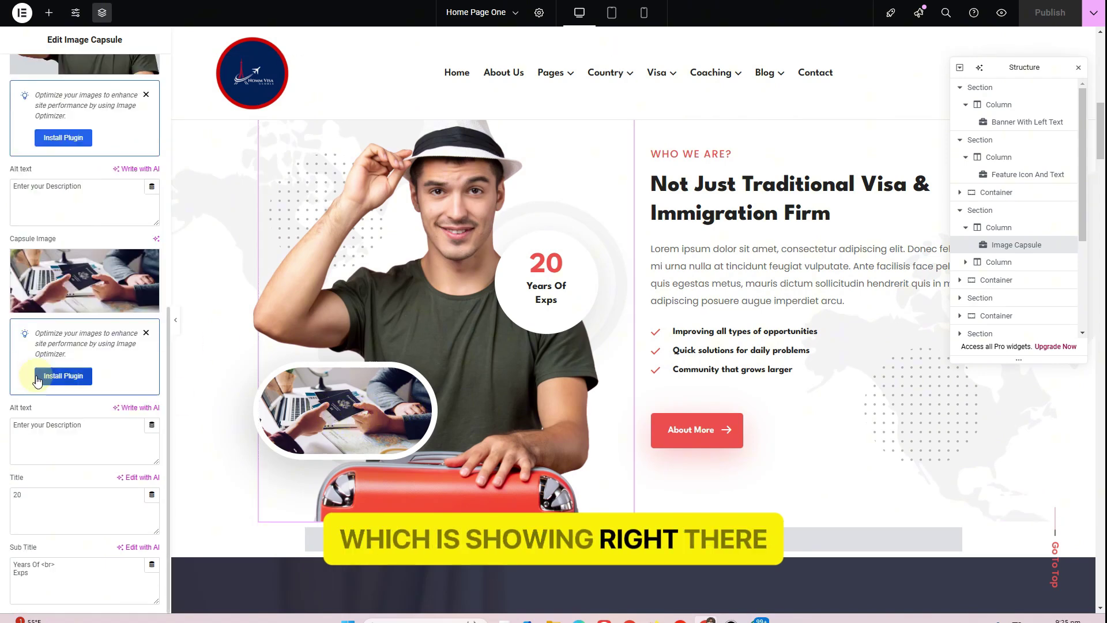
double_click(17, 495)
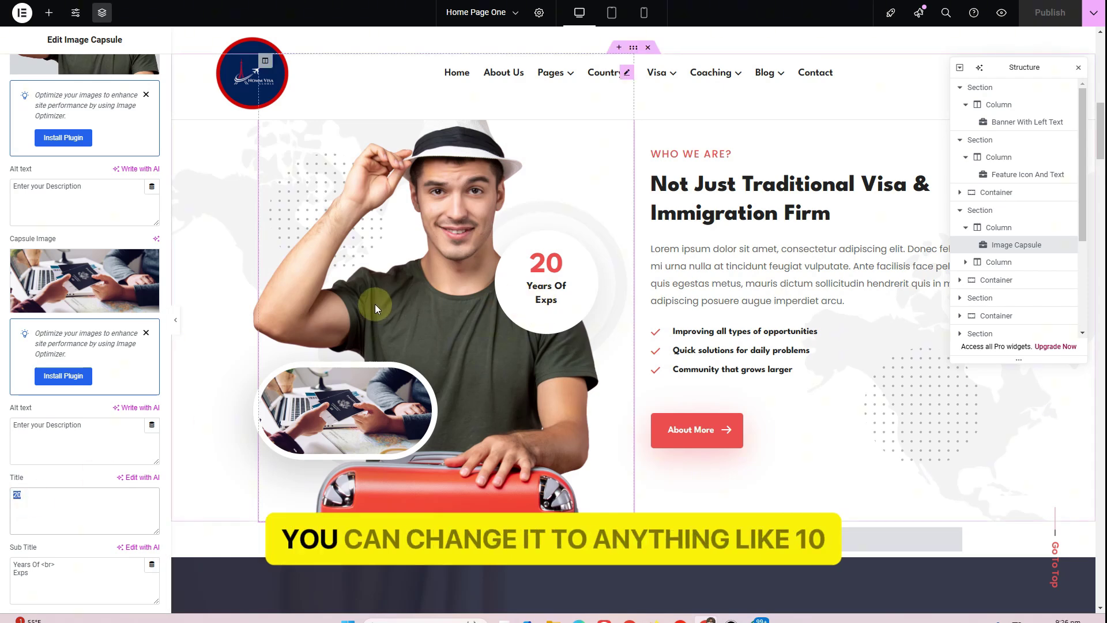
type("10")
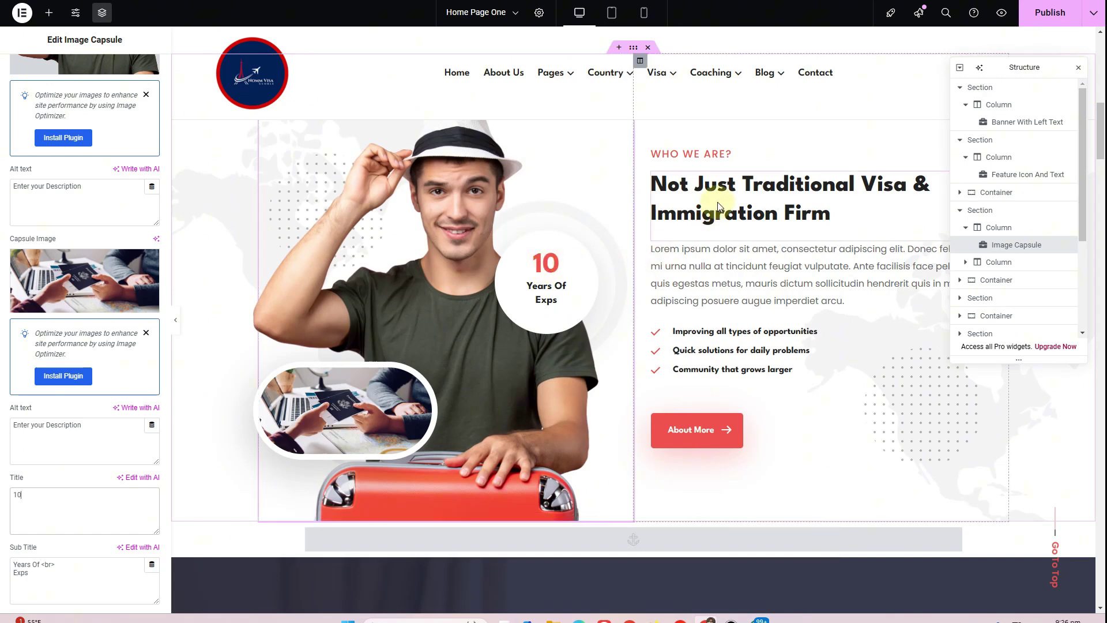
Change the small WHO WE ARE? heading to 'About Nomm Visa Global'
left_click(711, 154)
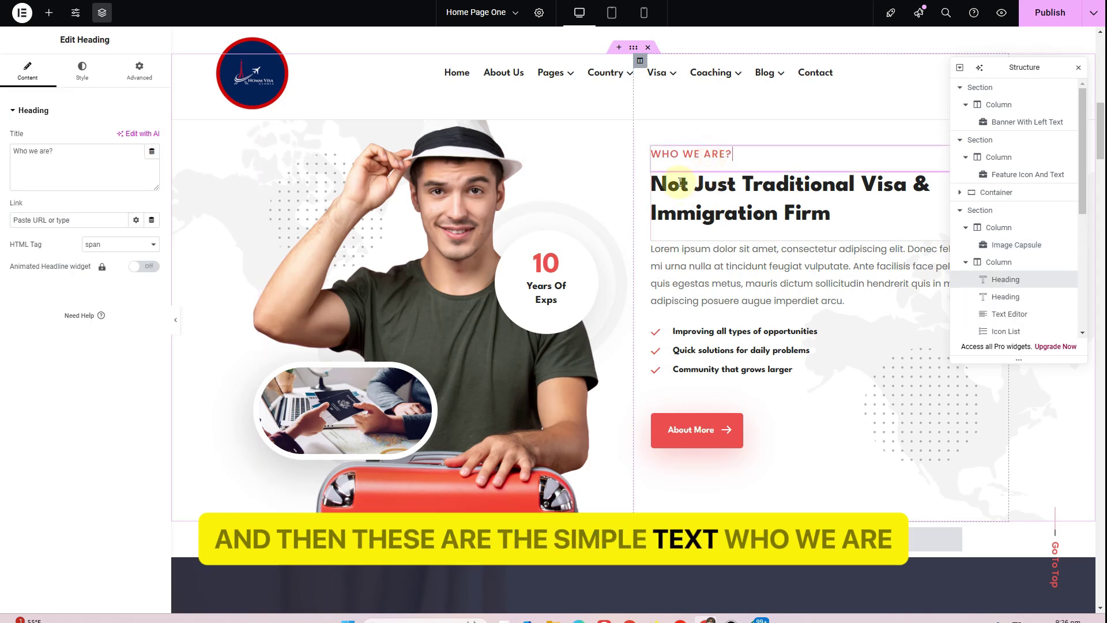
left_click(60, 160)
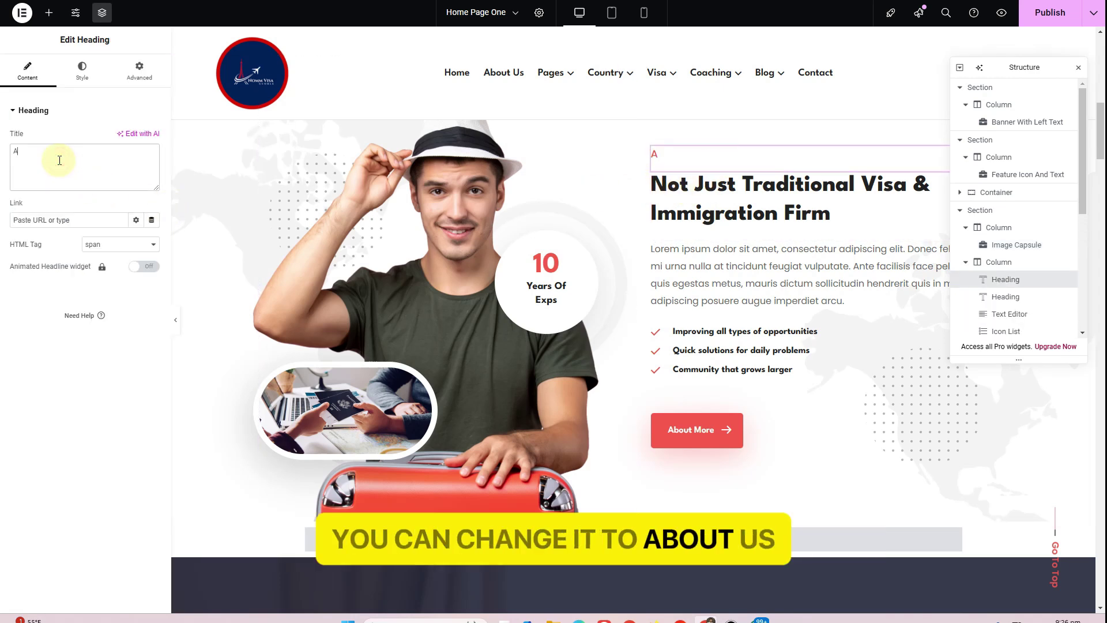
type("About")
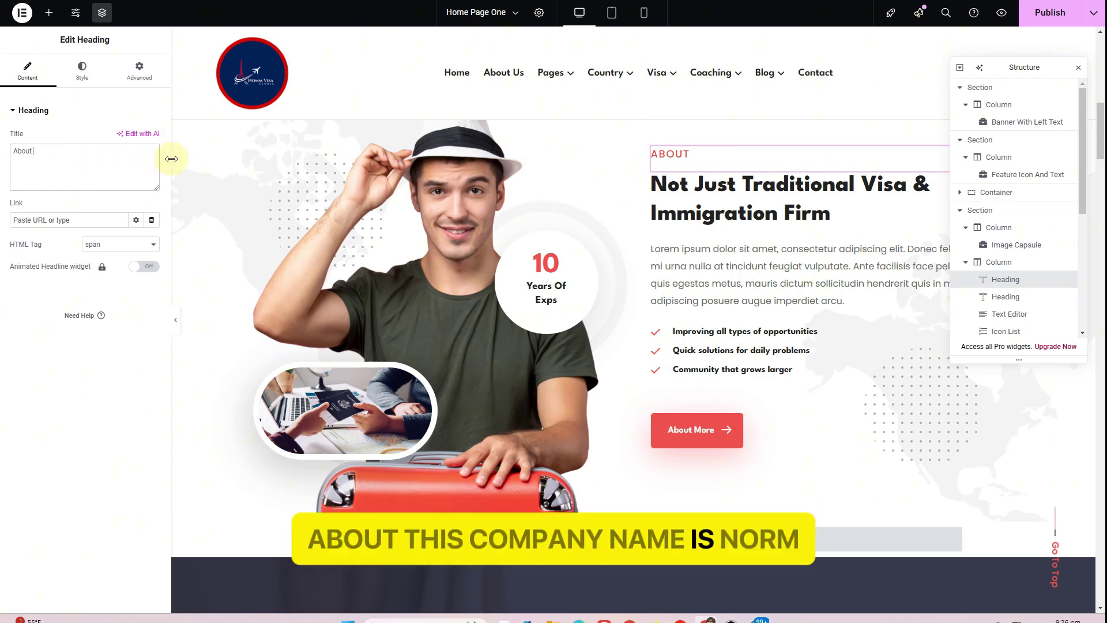
type(" Nomm Visa Global")
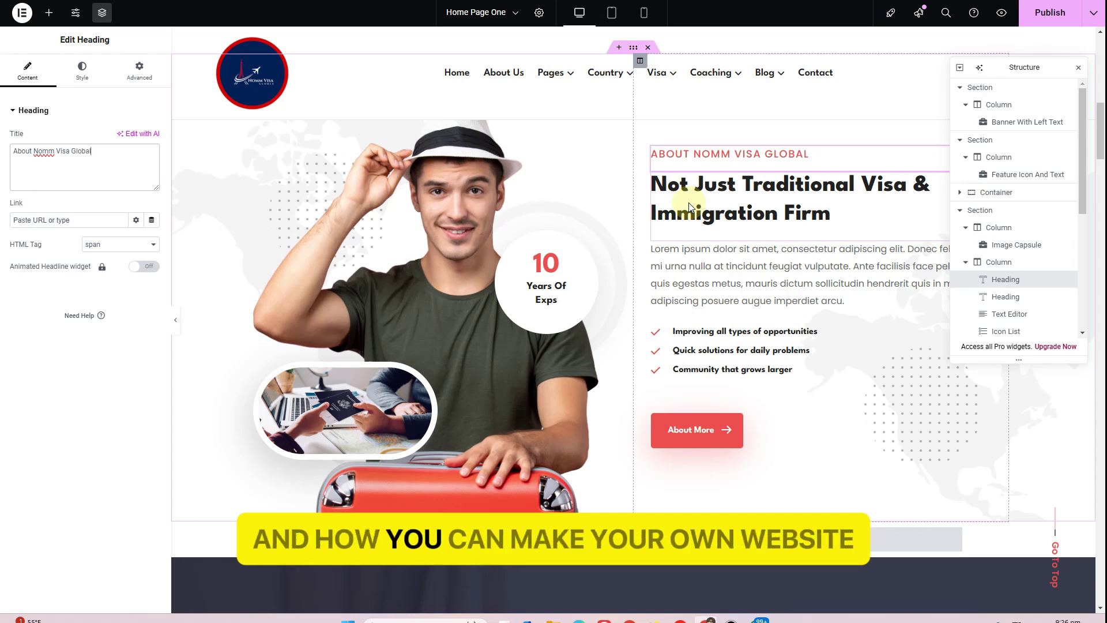
Review the About section's main heading, paragraph, bullet list and About More button settings
left_click(718, 224)
left_click_drag(22, 152, 155, 164)
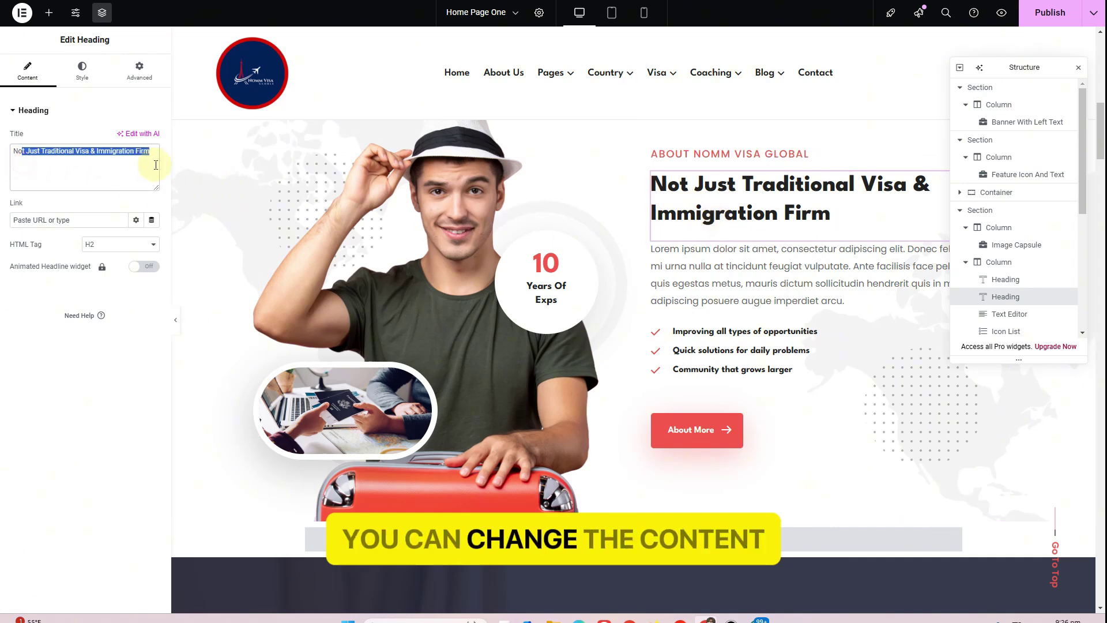
left_click(656, 249)
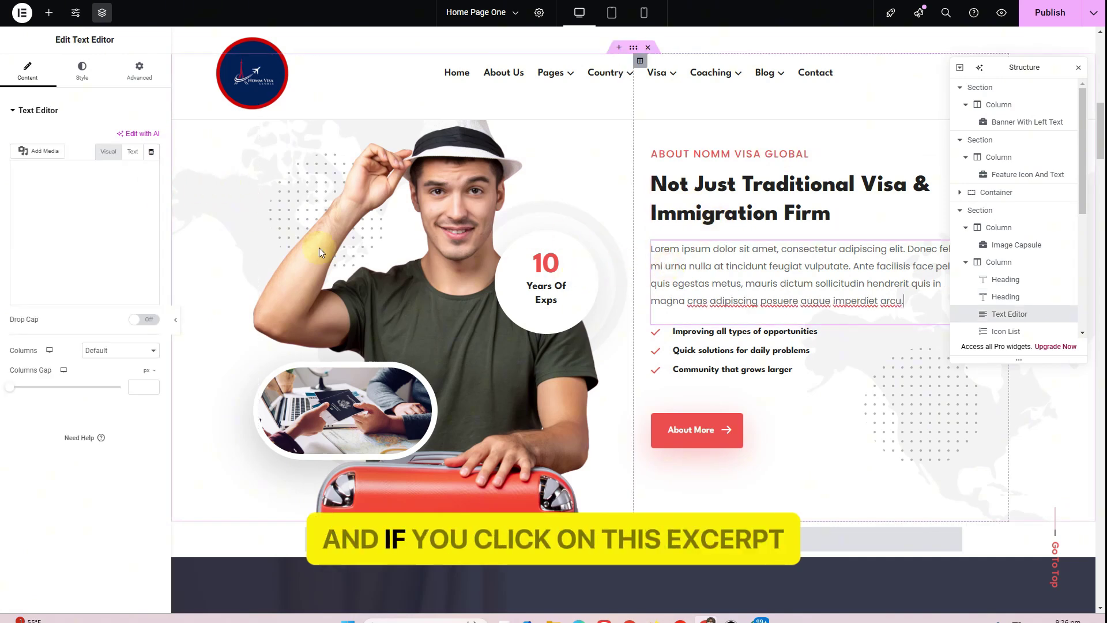
left_click(132, 153)
left_click_drag(35, 212, 111, 309)
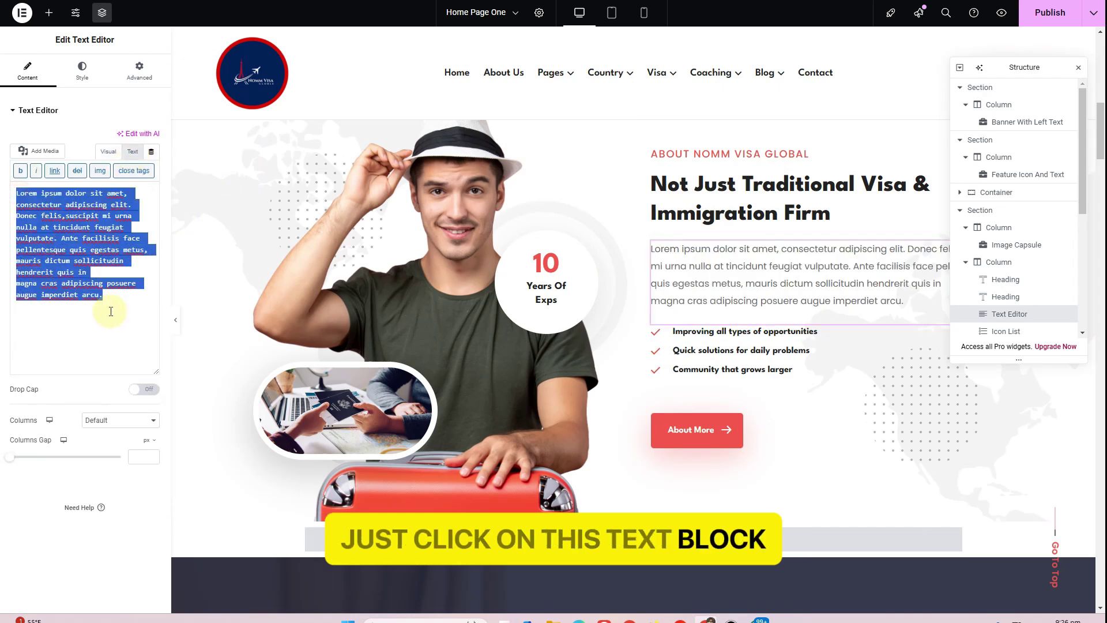
left_click(730, 333)
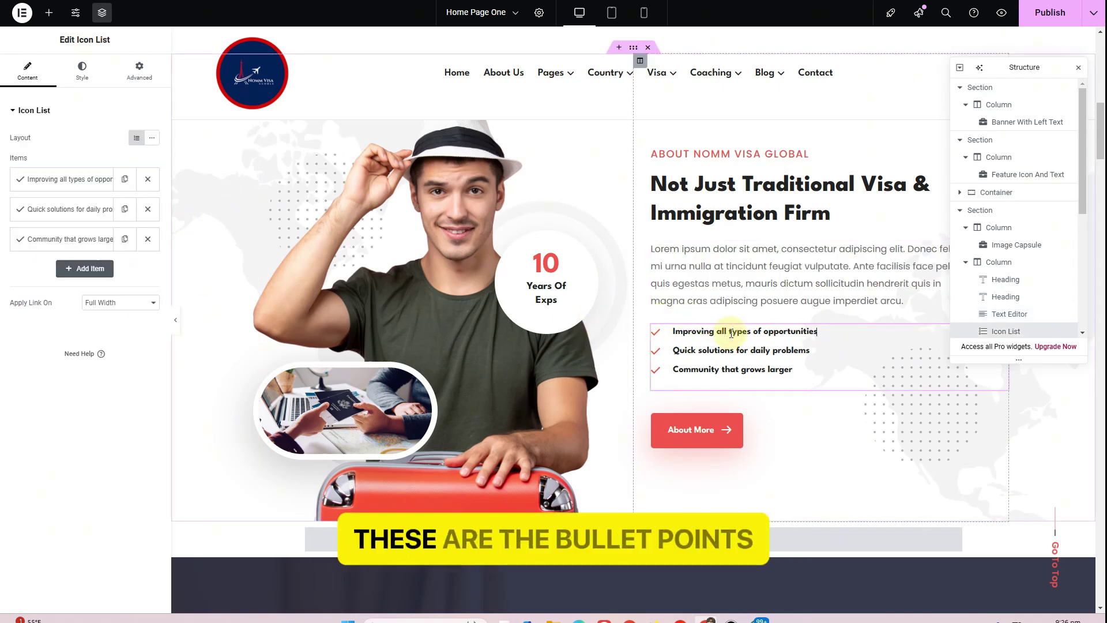
left_click(63, 182)
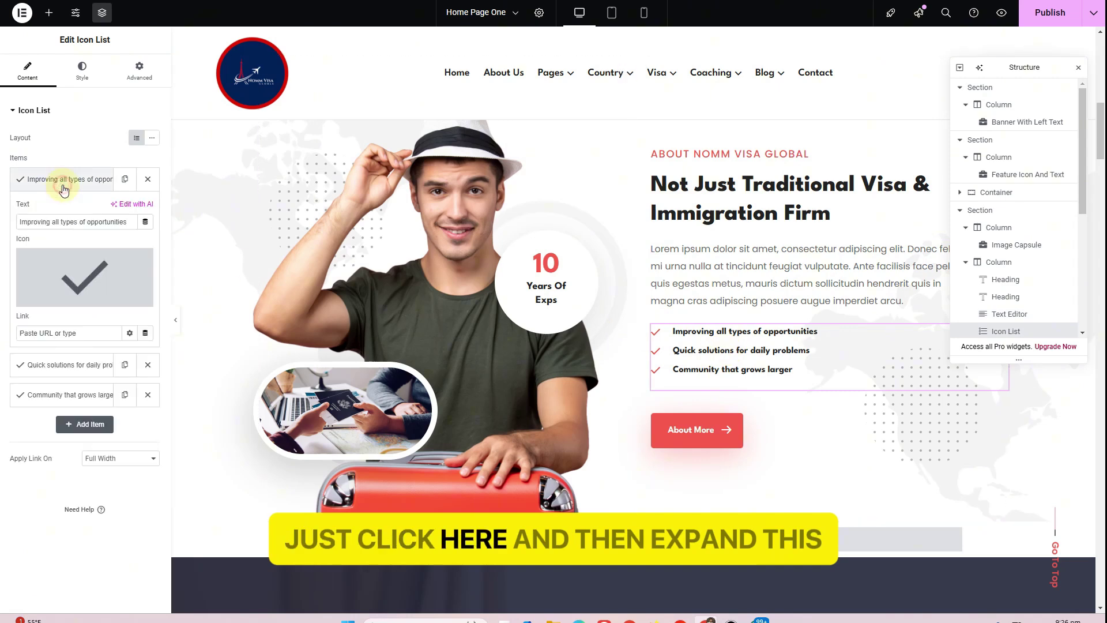
left_click_drag(82, 221, 130, 222)
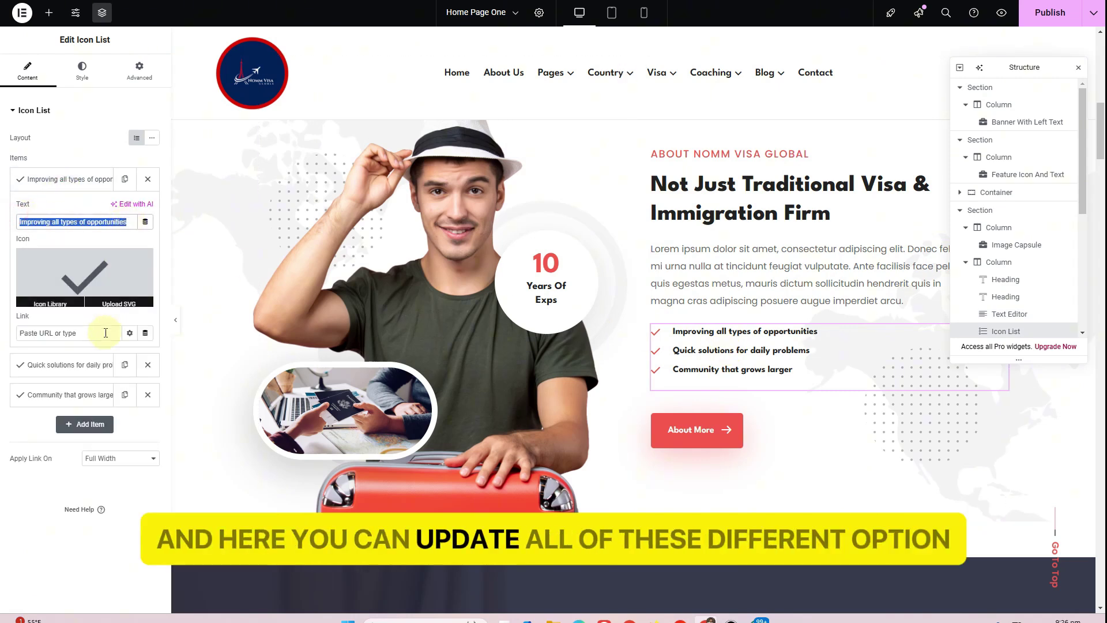
scroll(807, 311, "down", 4)
scroll(783, 294, "up", 2)
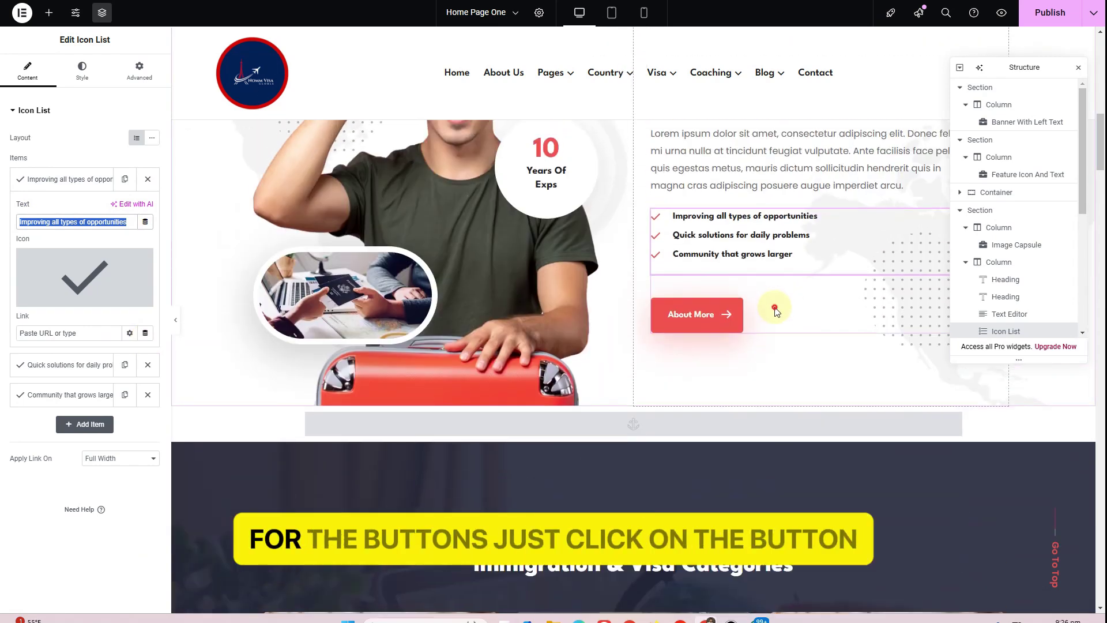
left_click(775, 311)
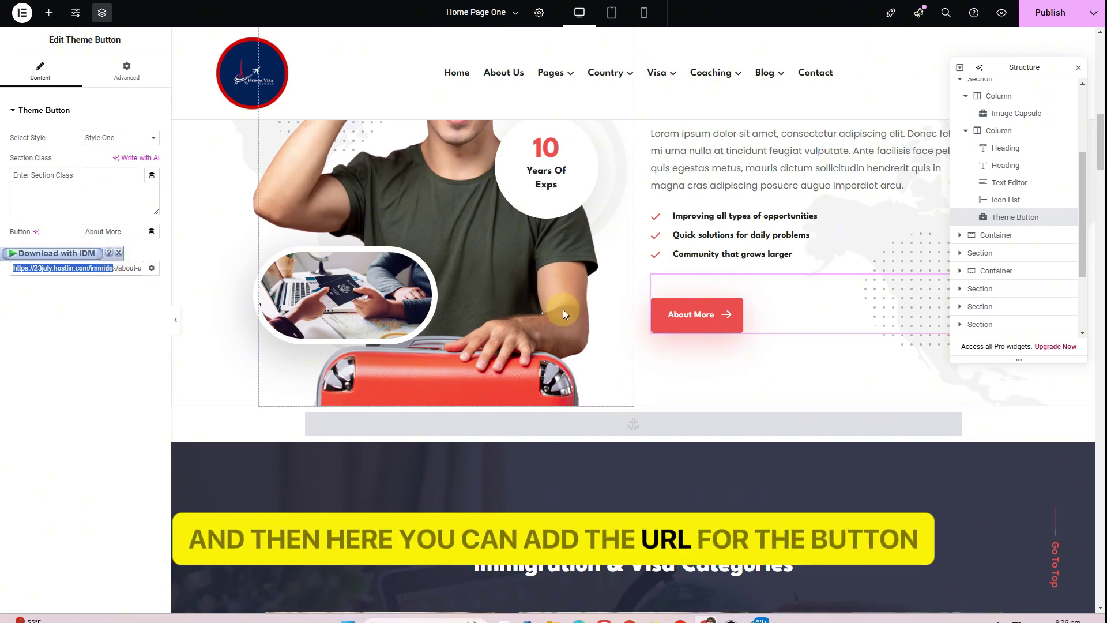
Open the visa categories slider and expand its Working Visas slide settings
scroll(562, 311, "down", 2)
scroll(628, 295, "down", 1)
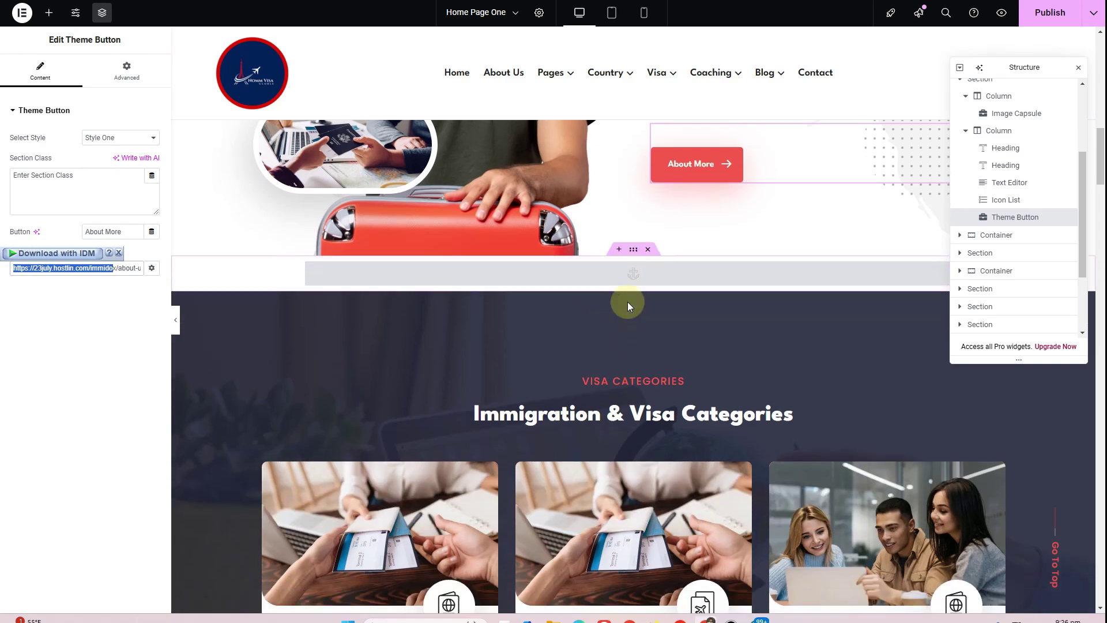
scroll(628, 311, "down", 4)
scroll(631, 326, "up", 2)
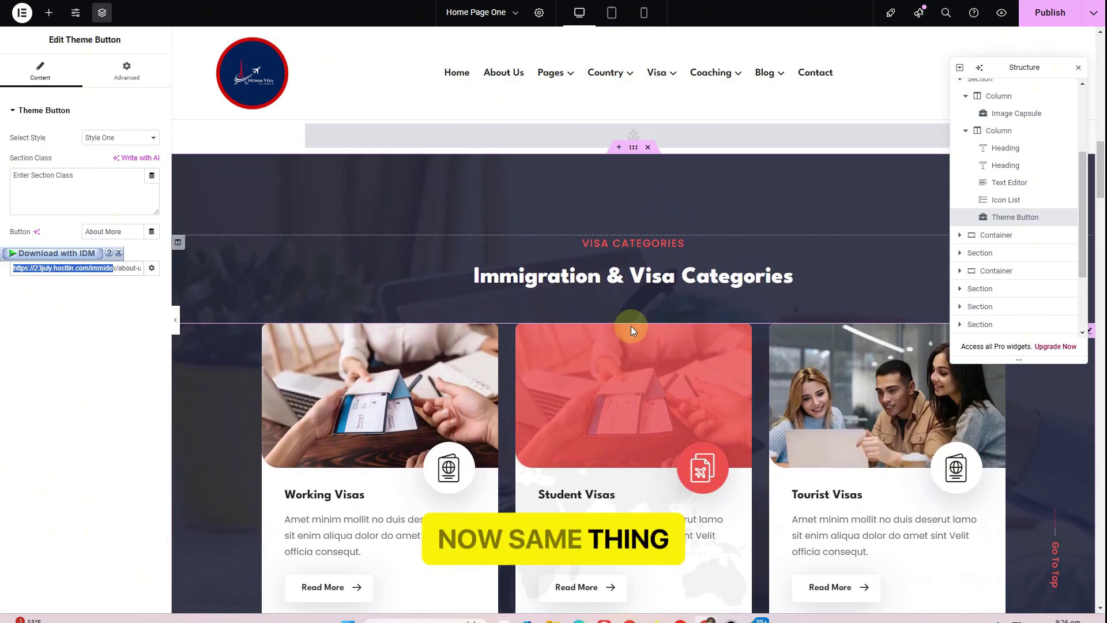
scroll(900, 392, "up", 2)
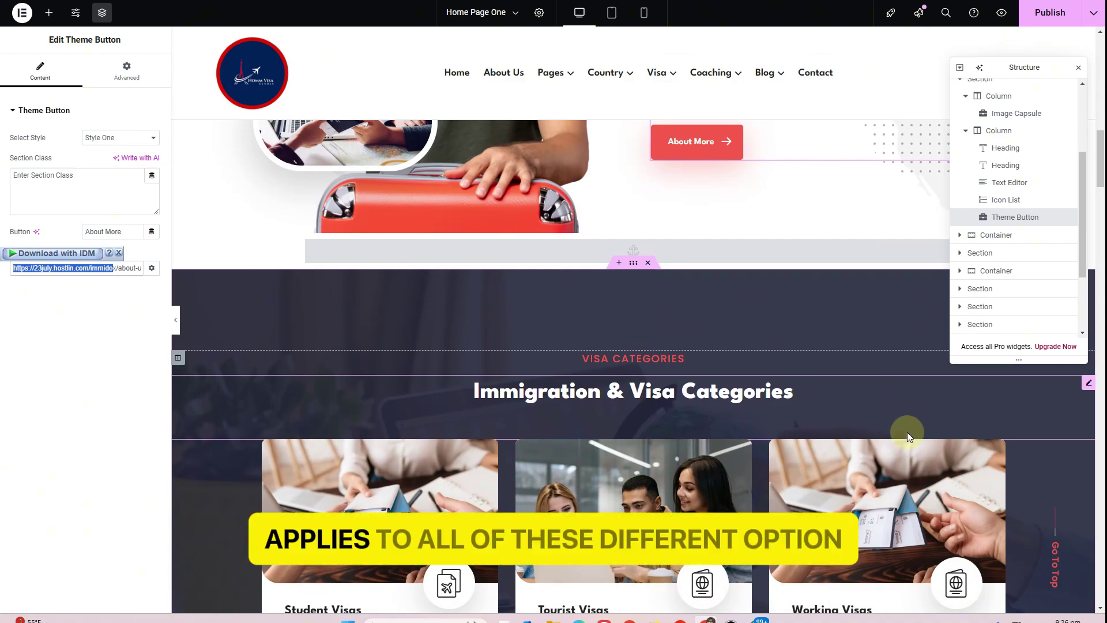
left_click(1088, 449)
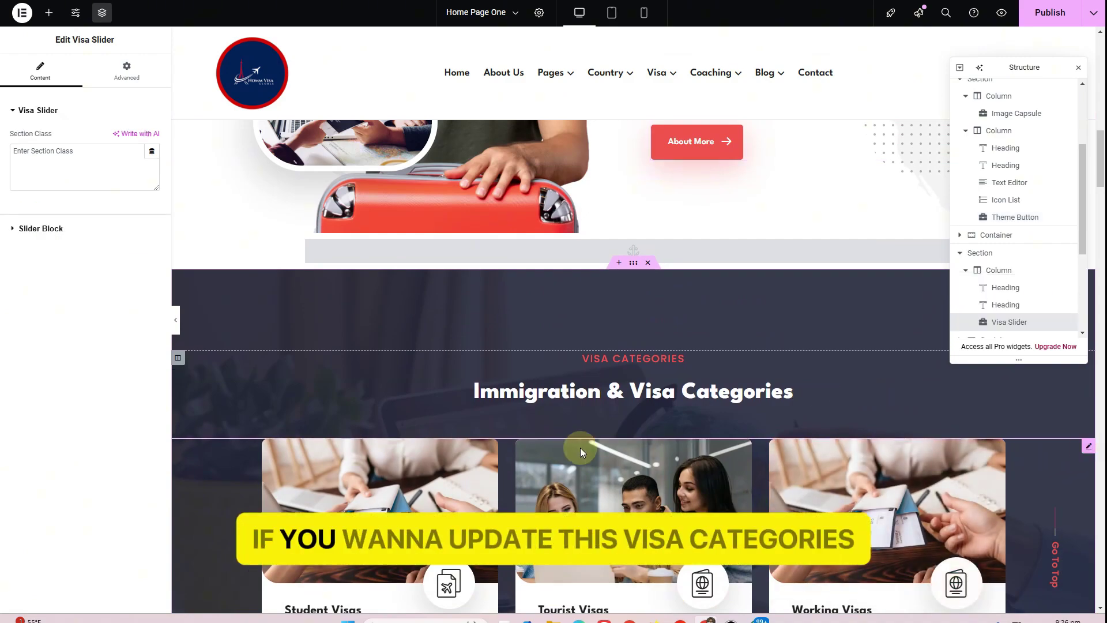
scroll(599, 383, "down", 1)
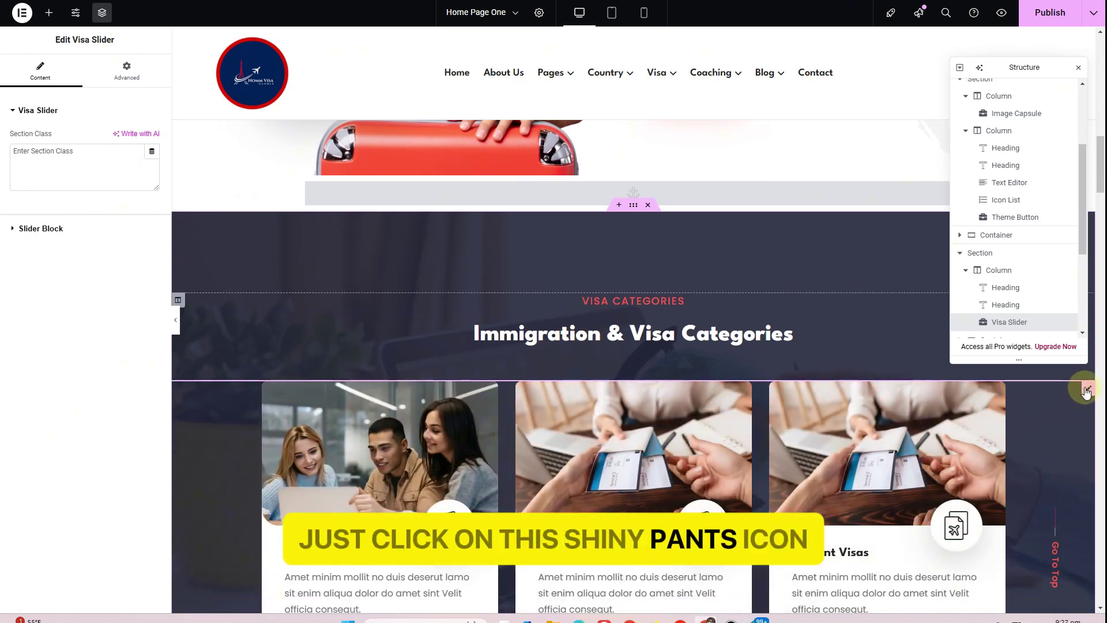
left_click(47, 231)
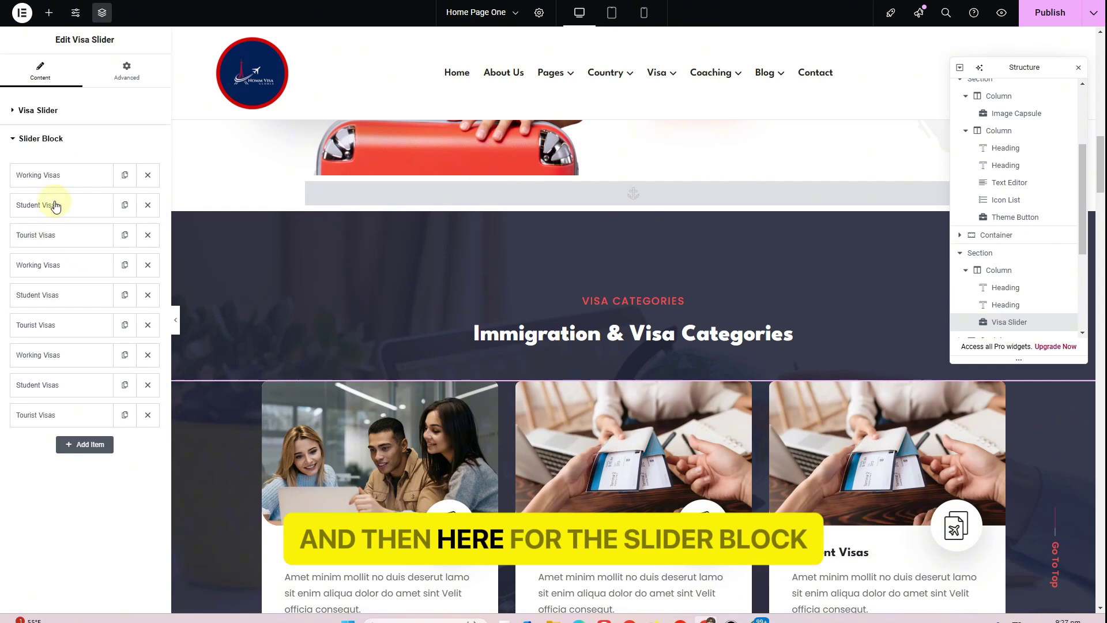
left_click(51, 173)
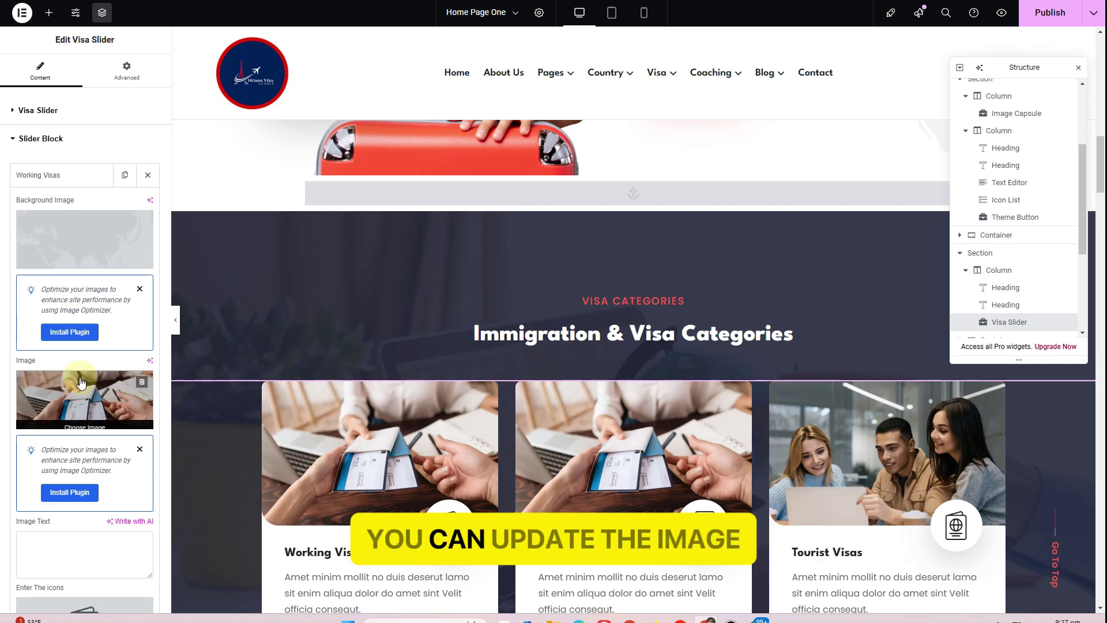
Review the Working Visas description and button link, then open the Image Round Shape photo settings
scroll(306, 382, "down", 5)
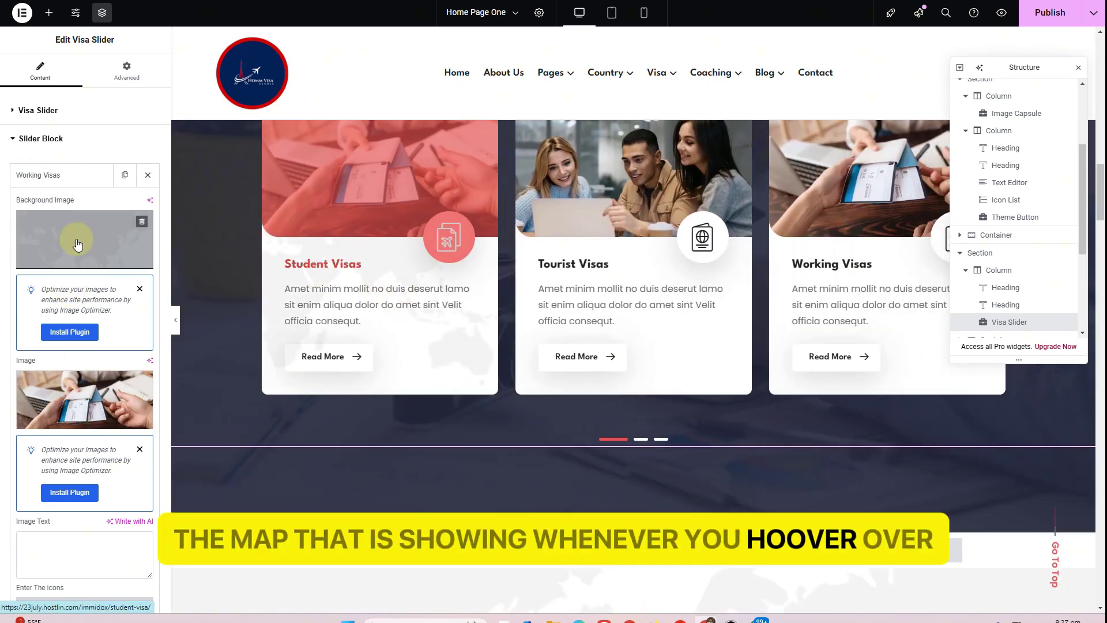
scroll(78, 244, "down", 6)
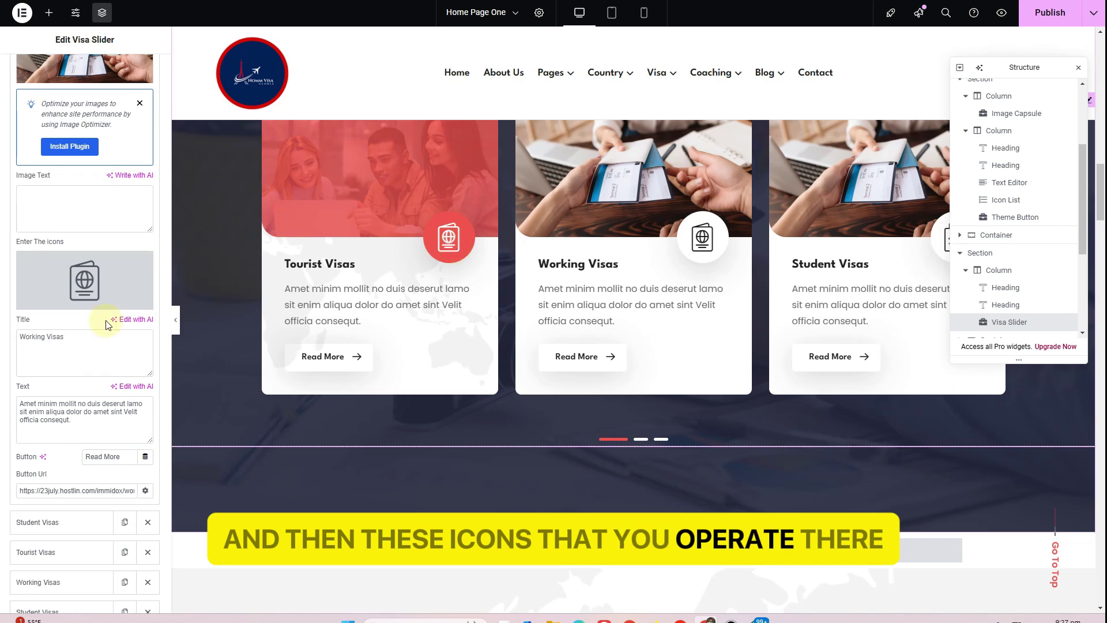
left_click_drag(87, 334, 16, 337)
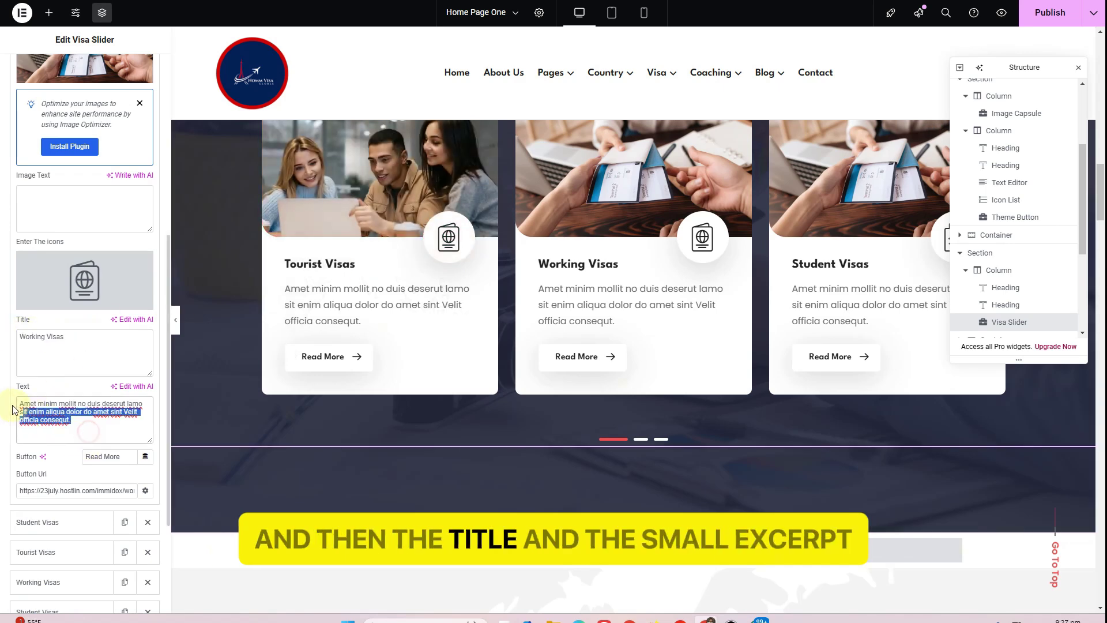
left_click_drag(42, 489, 134, 489)
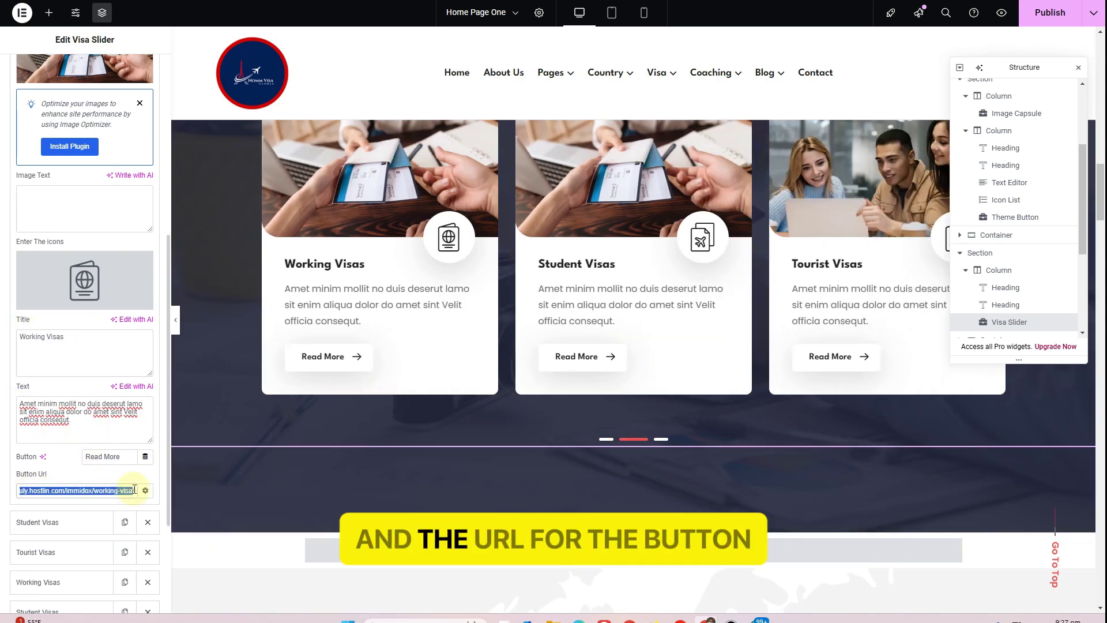
scroll(296, 458, "down", 6)
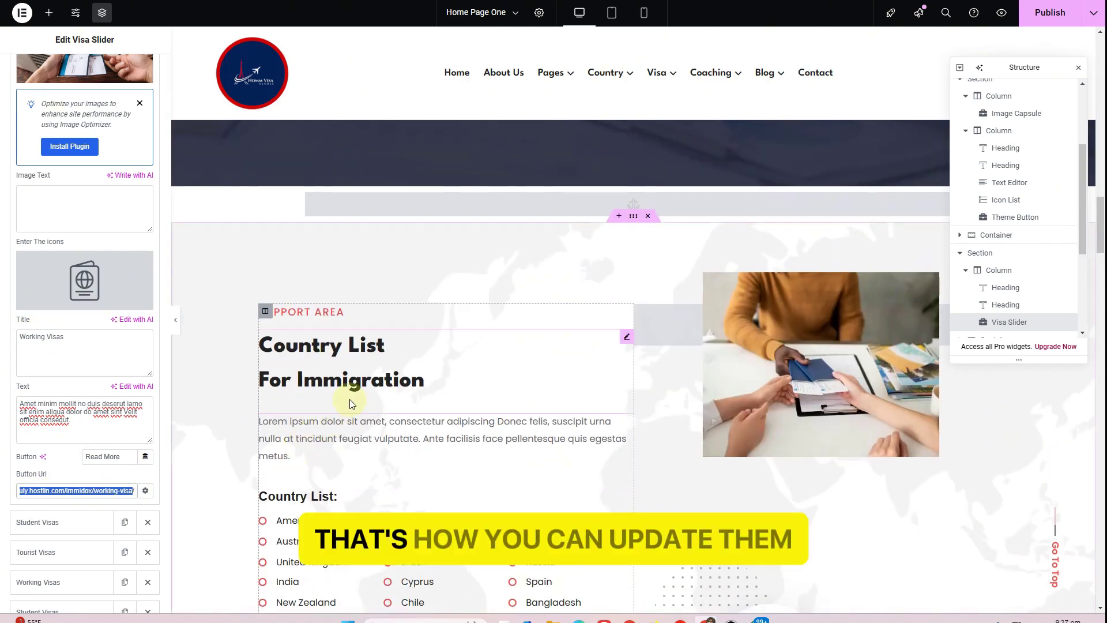
scroll(350, 399, "down", 2)
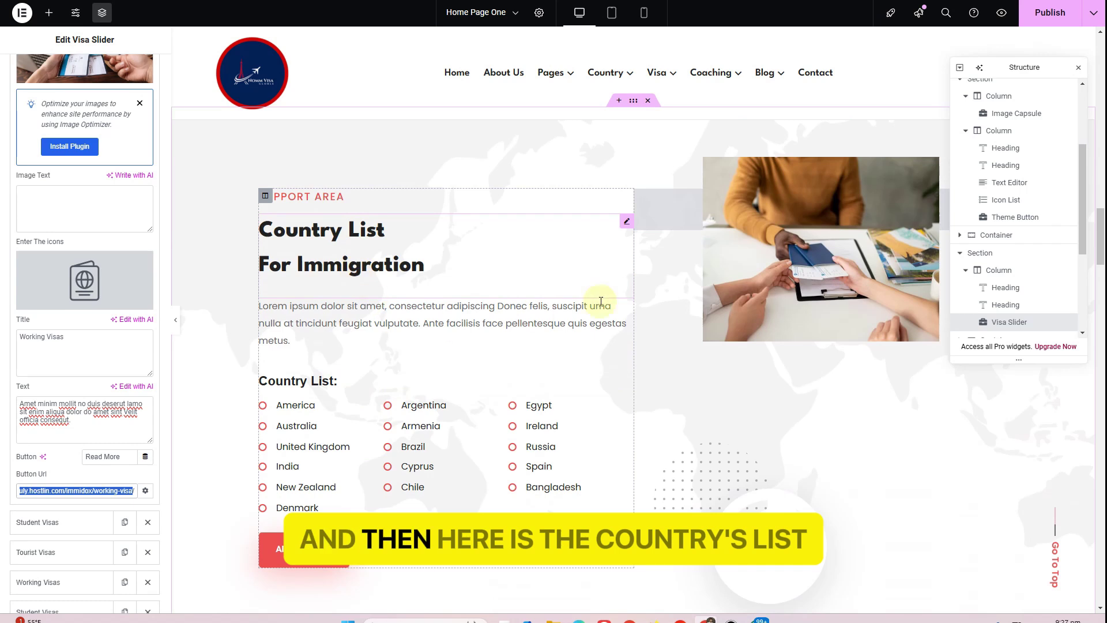
left_click(721, 237)
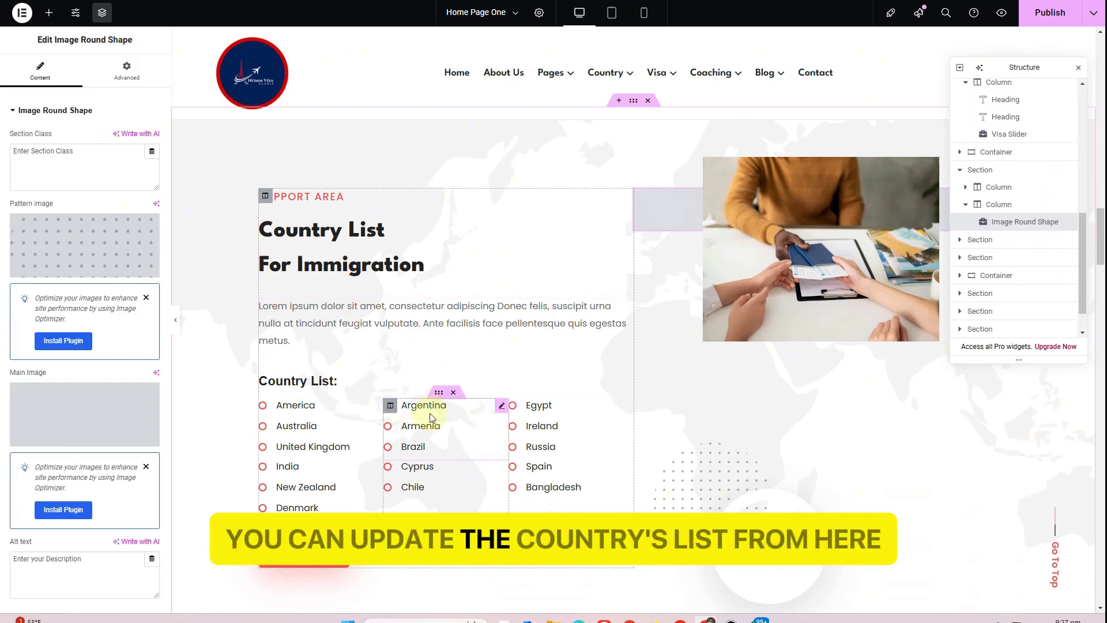
Review the country list's America and Australia entries in the Icon List
scroll(415, 416, "down", 1)
scroll(415, 416, "down", 2)
left_click(311, 254)
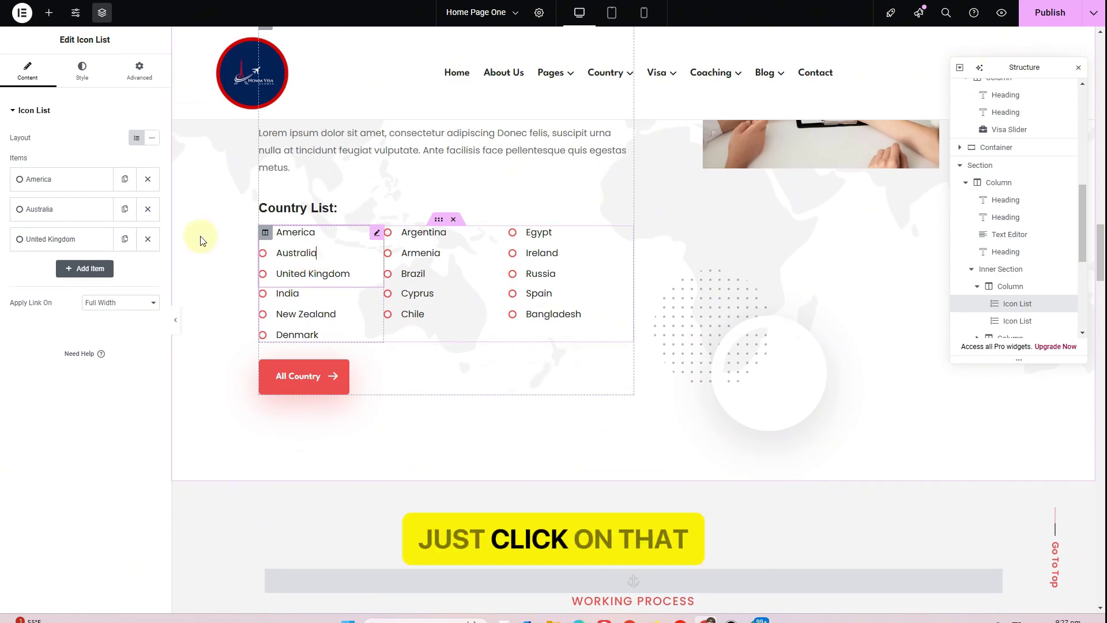
left_click(46, 178)
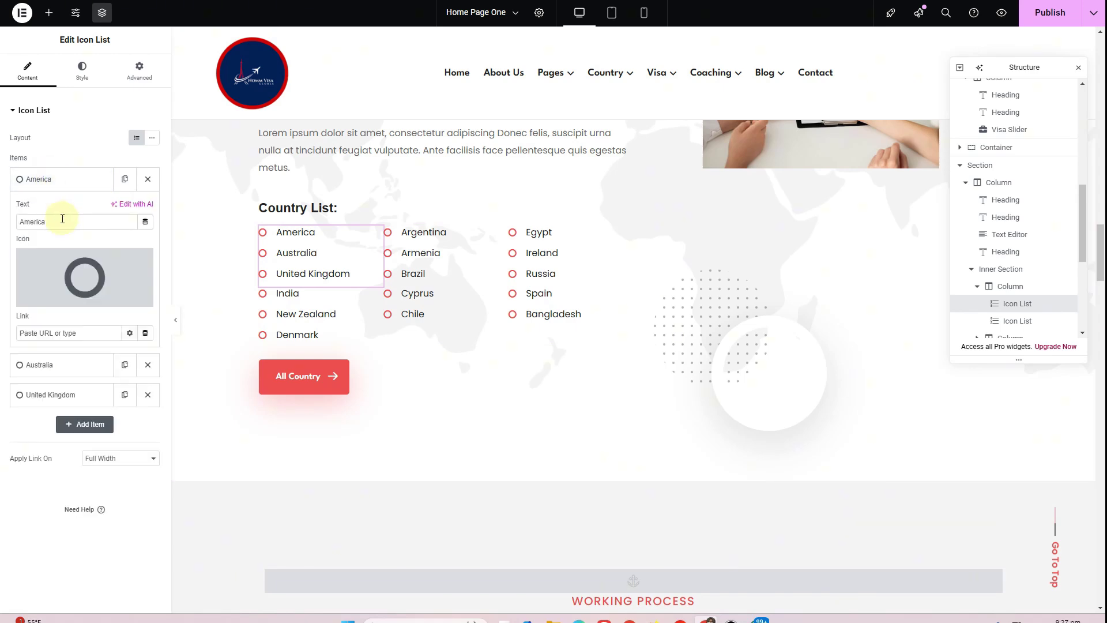
left_click(73, 363)
left_click_drag(58, 252, 19, 252)
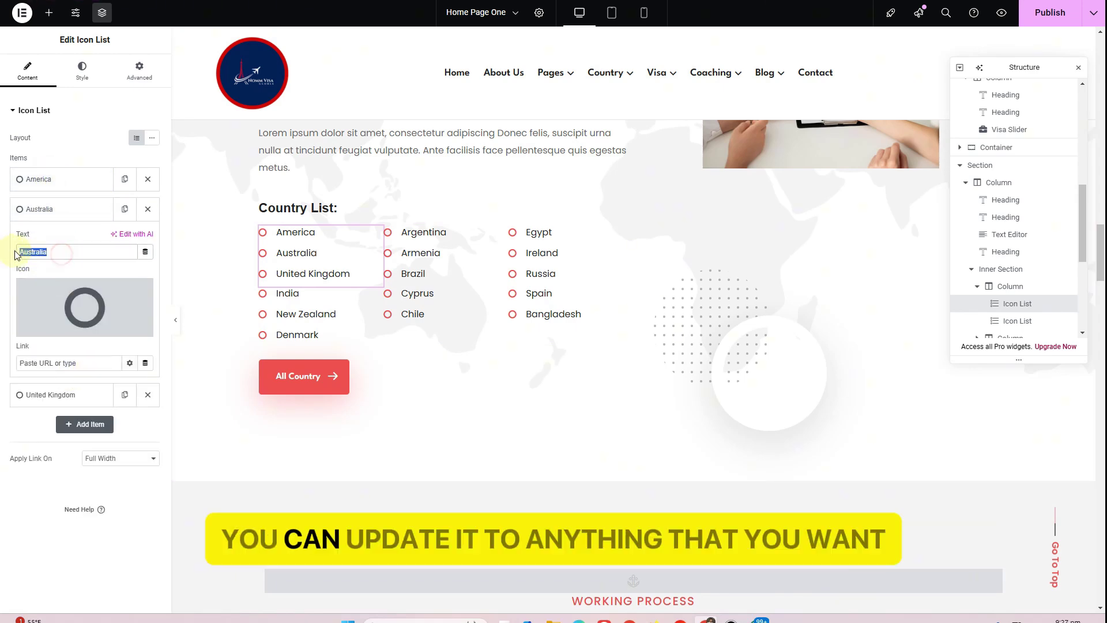
scroll(510, 326, "down", 7)
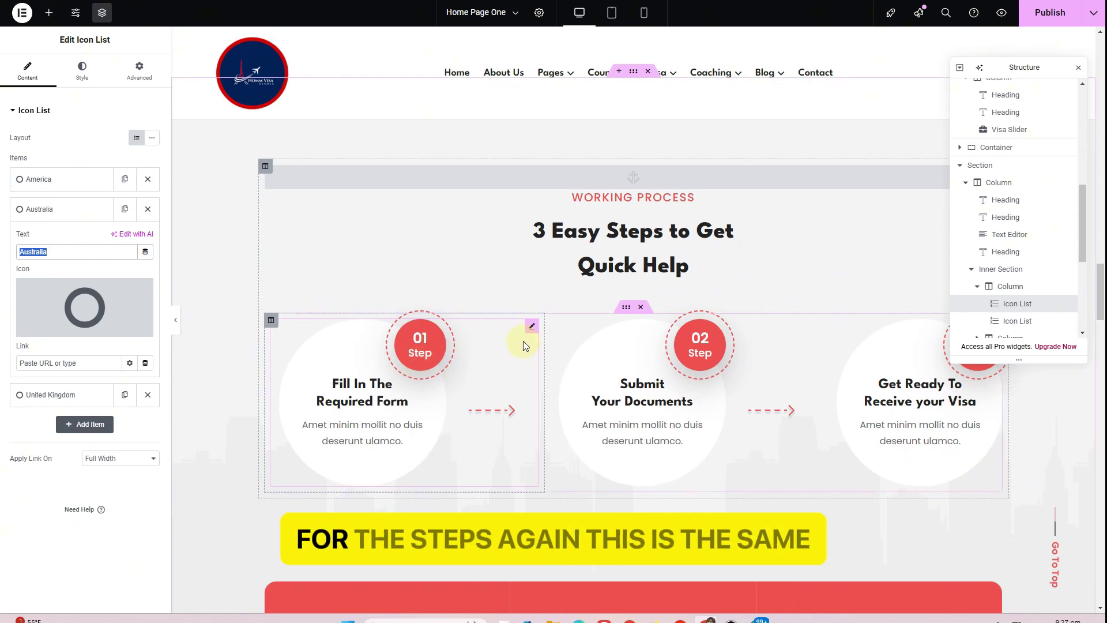
Review working-process steps 01, 02 and 03, then open the first counter's settings
left_click(532, 327)
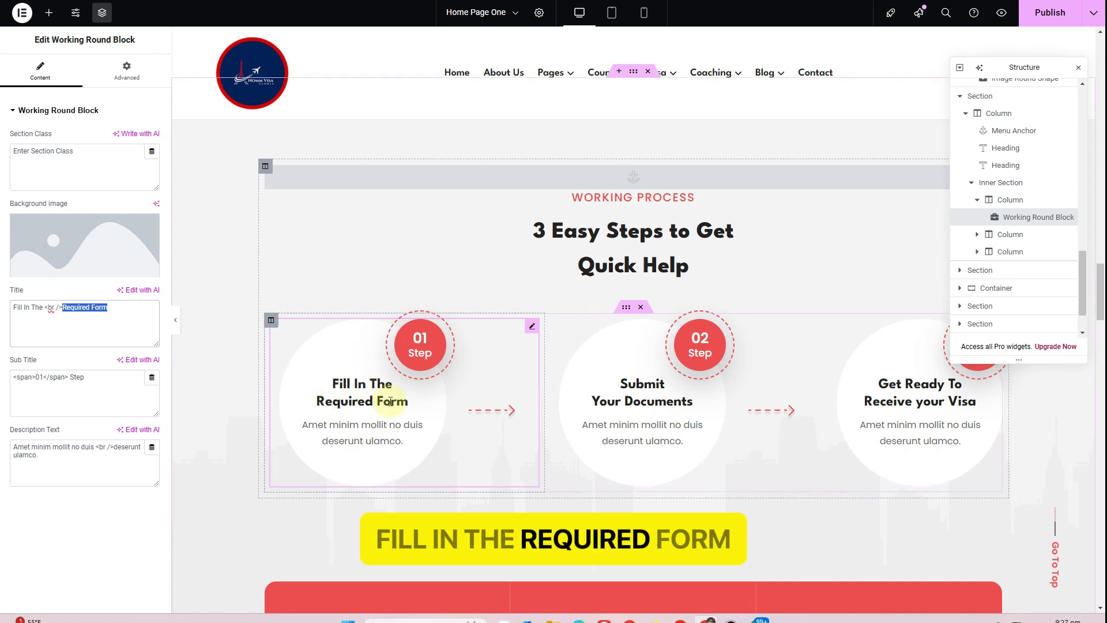
left_click_drag(42, 468, 16, 448)
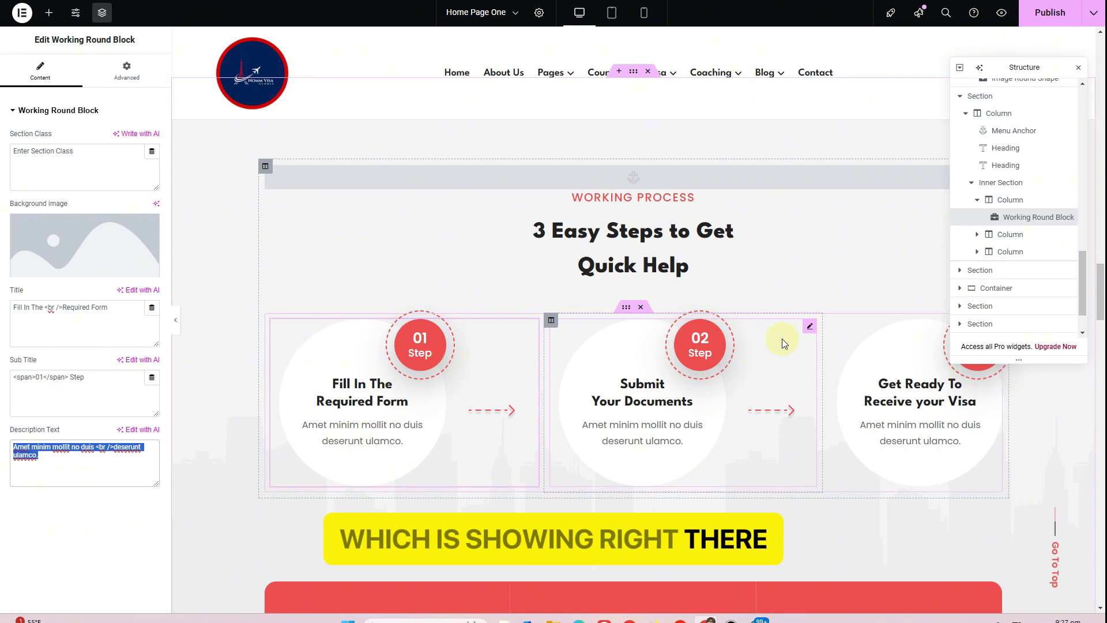
left_click(810, 329)
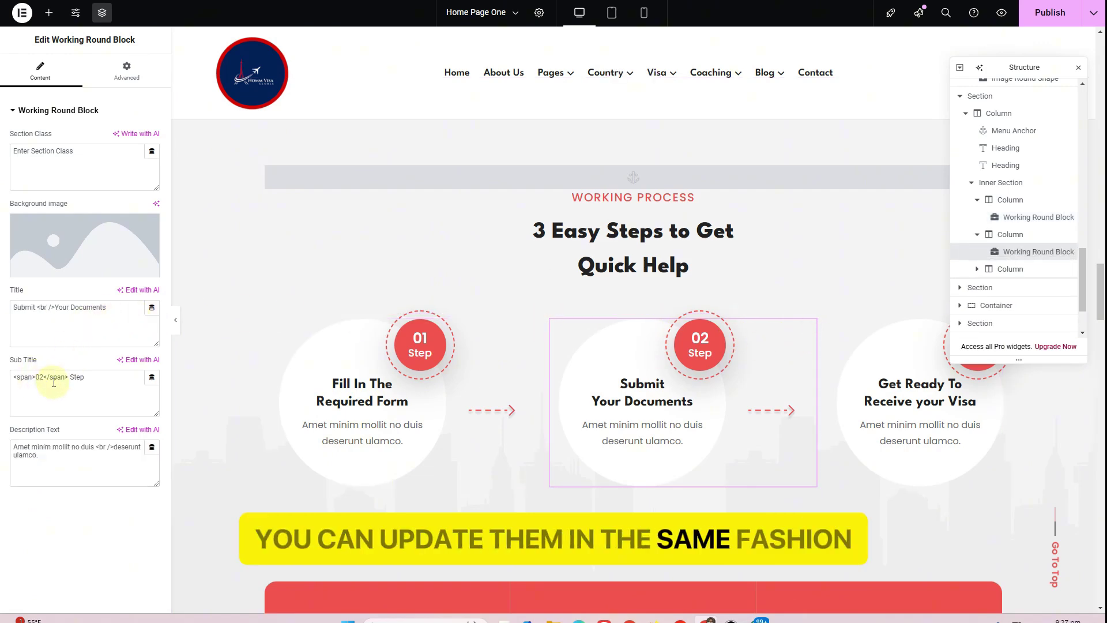
double_click(40, 376)
left_click(100, 381)
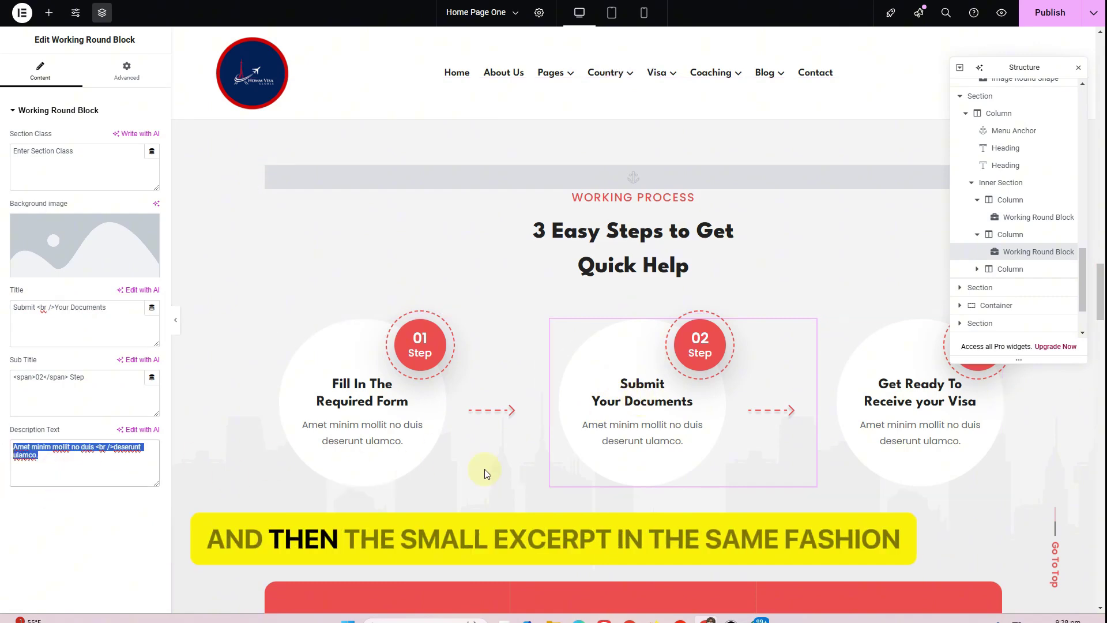
scroll(973, 473, "up", 2)
left_click(985, 447)
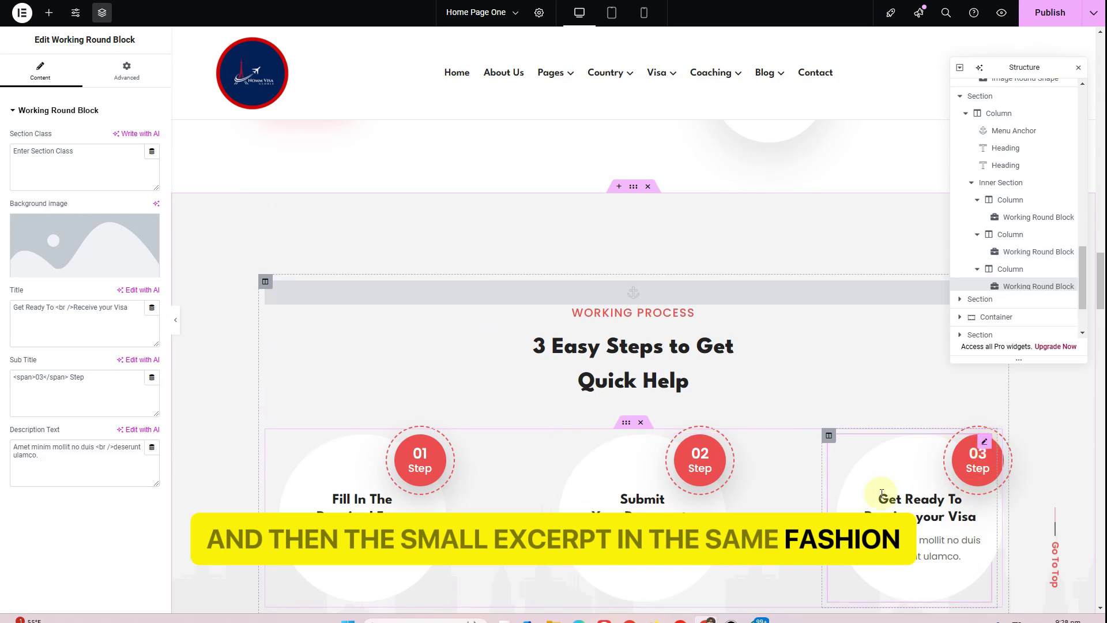
scroll(433, 346, "down", 5)
scroll(438, 346, "down", 4)
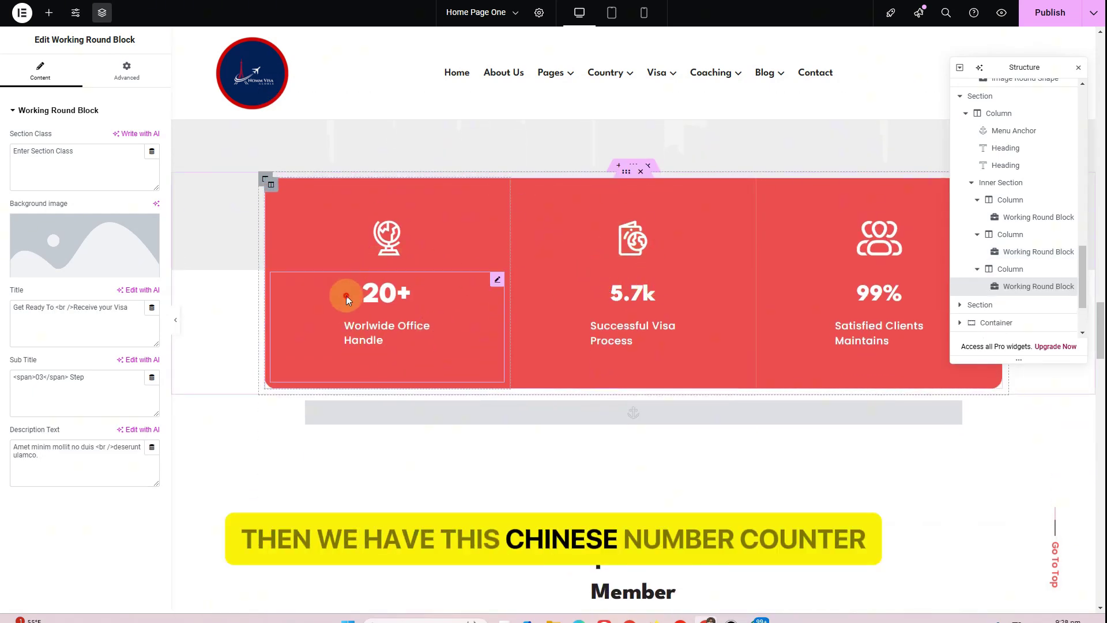
left_click(346, 295)
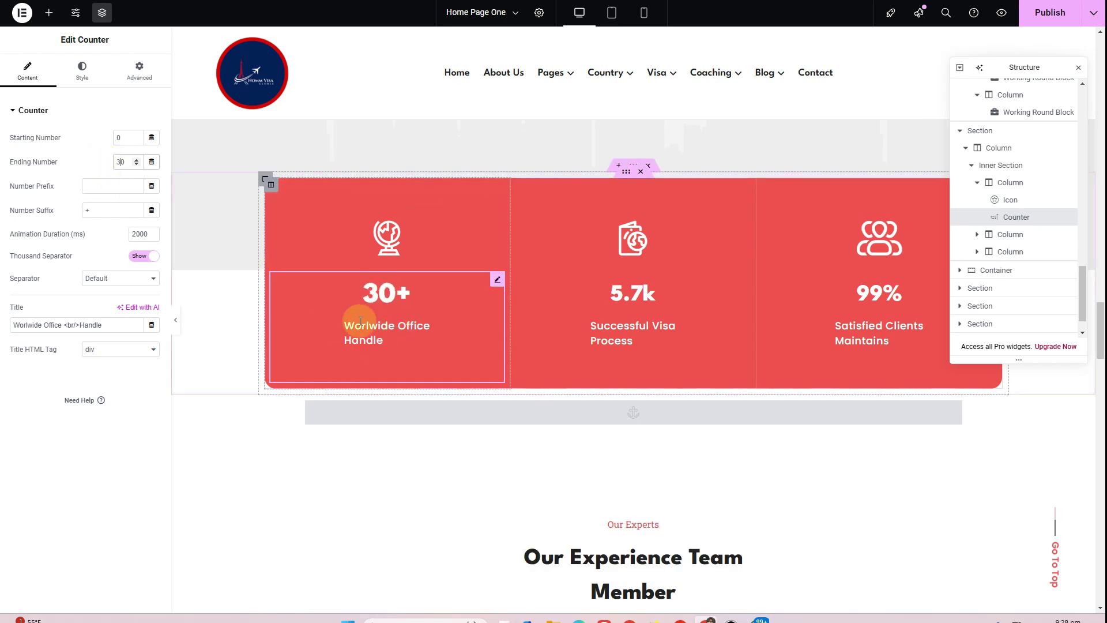
Set the Successful Visa counter to 6.7k and the Satisfied Clients counter to 100%
left_click(743, 282)
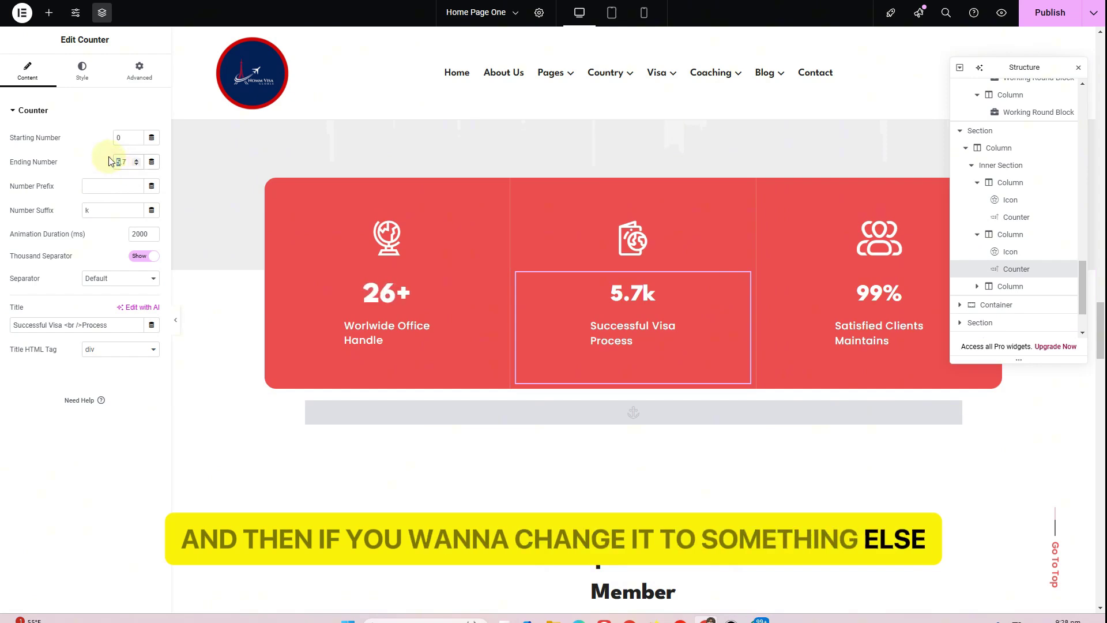
type("6")
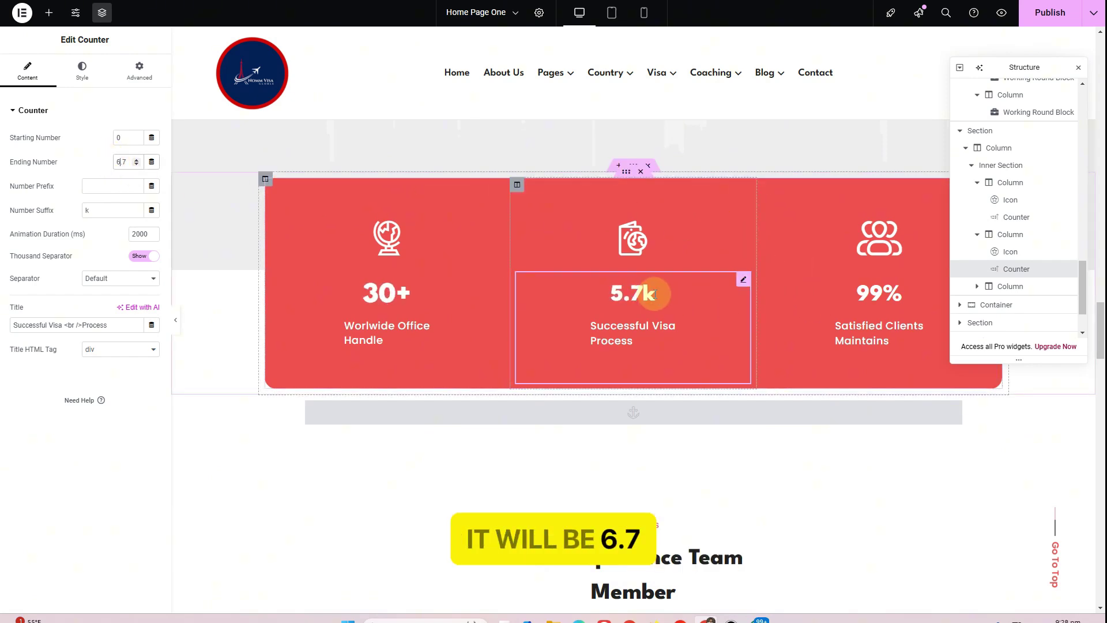
left_click(914, 294)
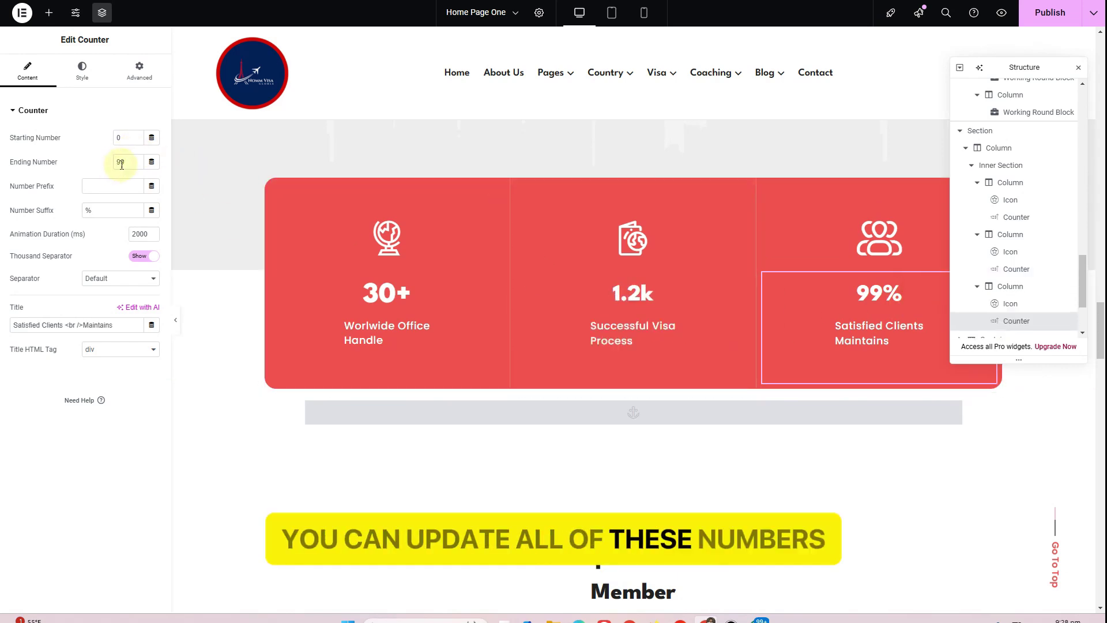
type("1")
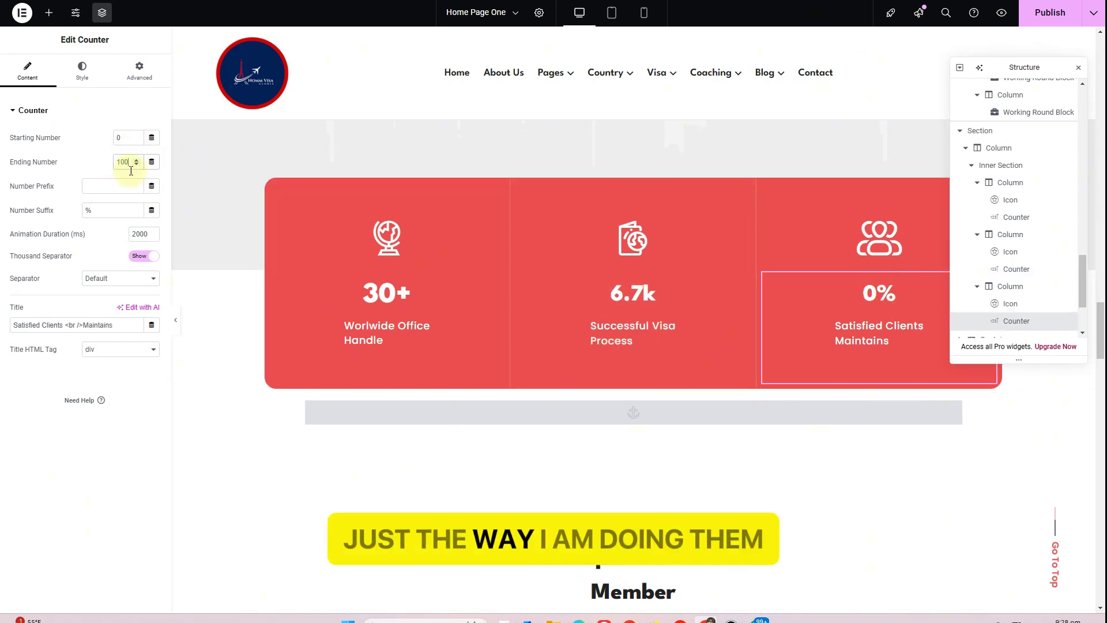
type("00")
scroll(481, 291, "down", 5)
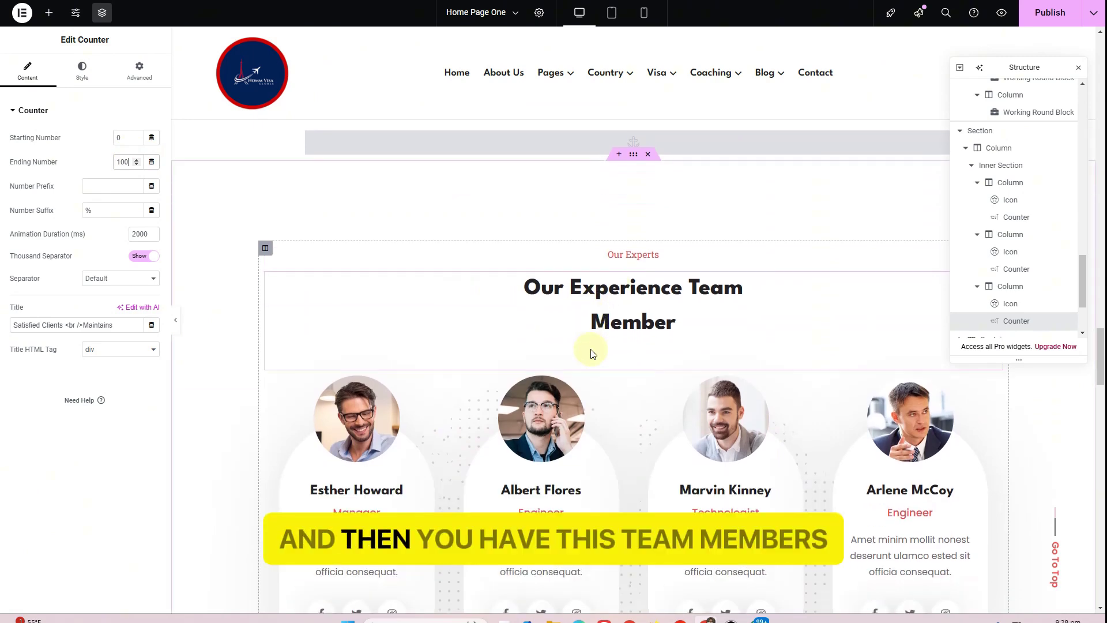
scroll(591, 352, "down", 1)
Open the first team member card, review its description, and expand its Projects Completed slider items
left_click(434, 309)
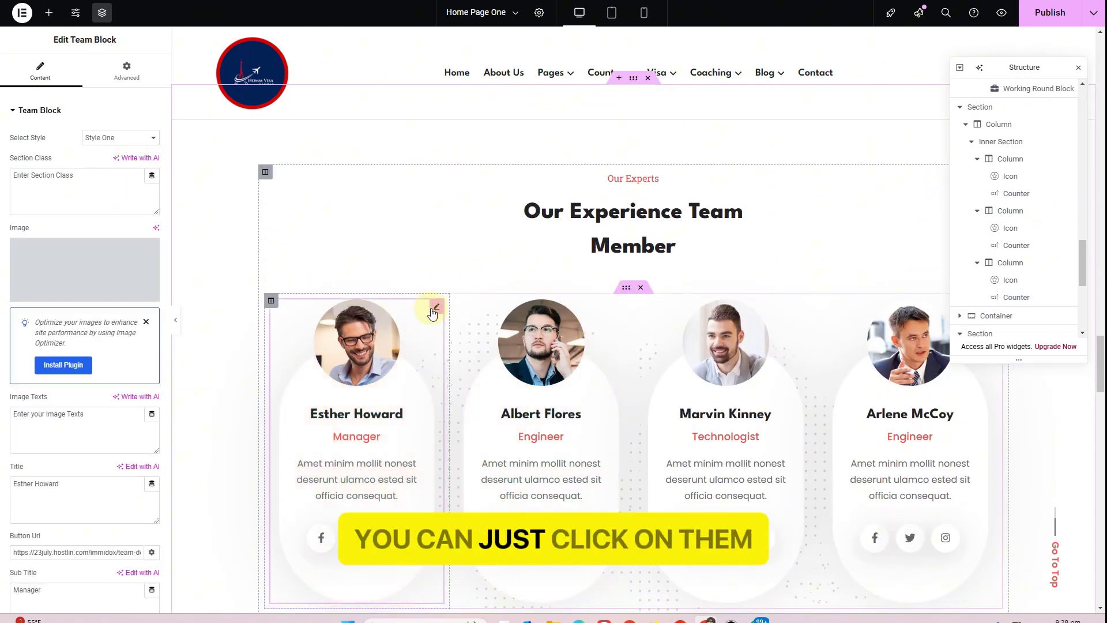
left_click(63, 263)
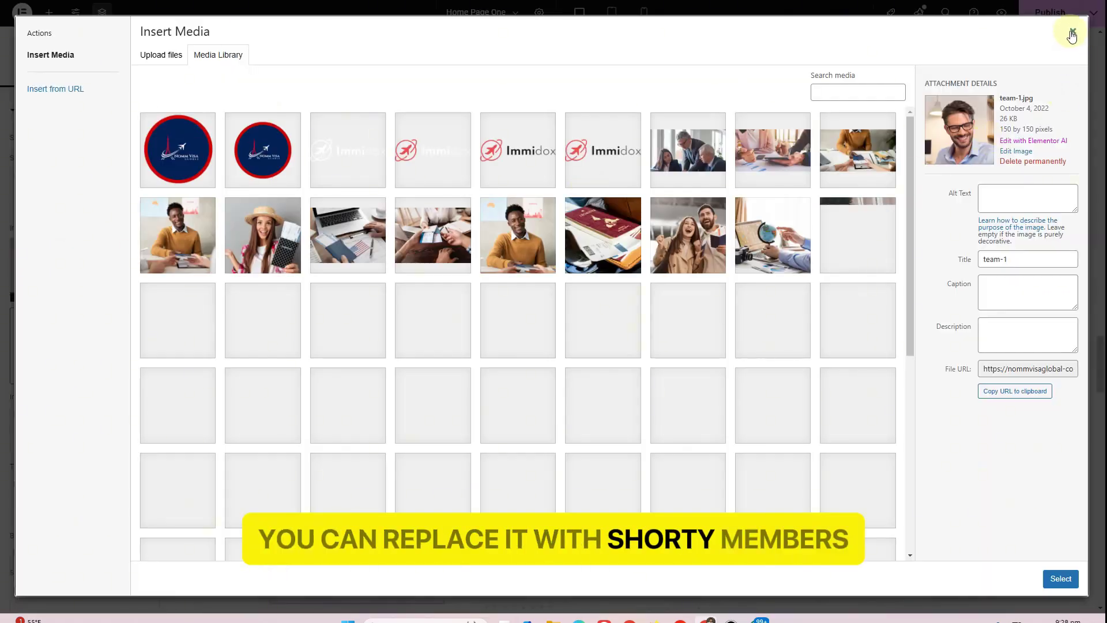
left_click(1071, 36)
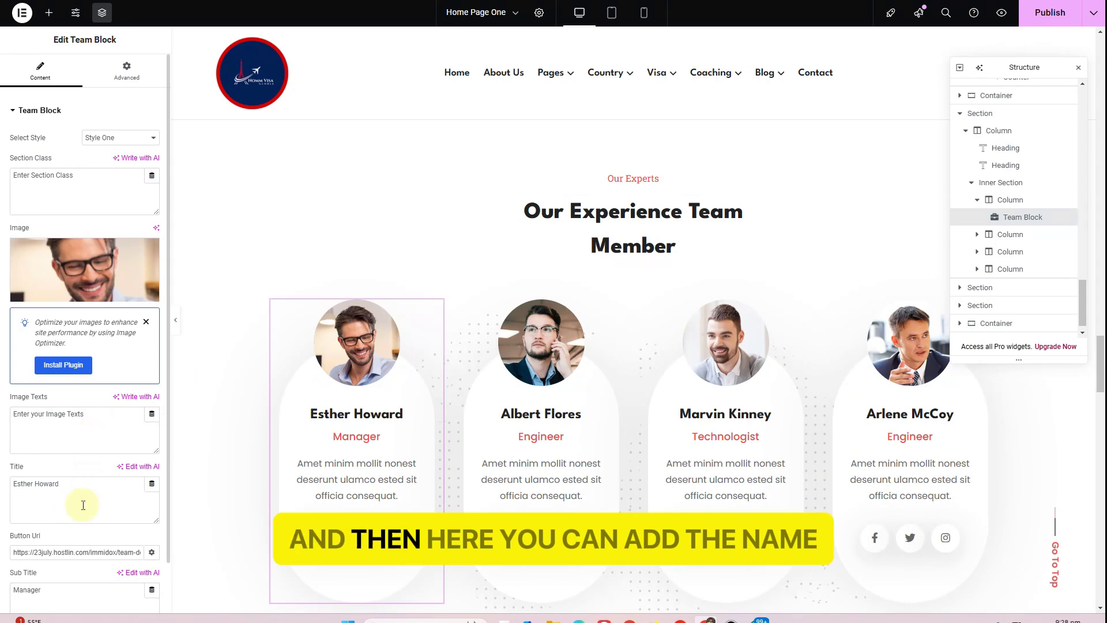
scroll(10, 489, "down", 1)
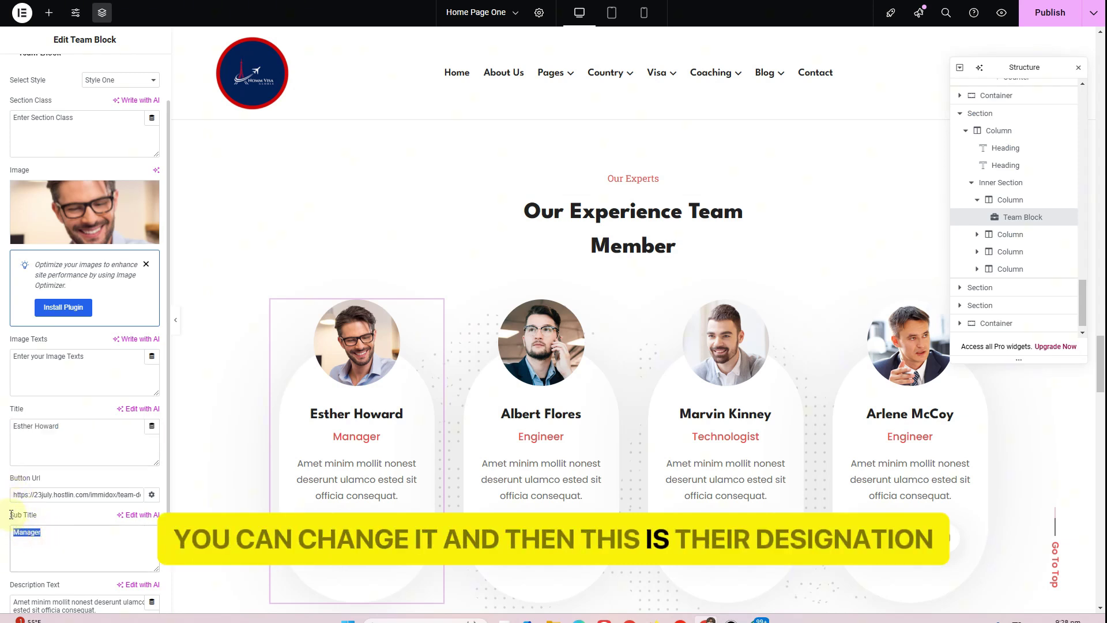
scroll(11, 514, "down", 1)
left_click_drag(45, 523, 14, 518)
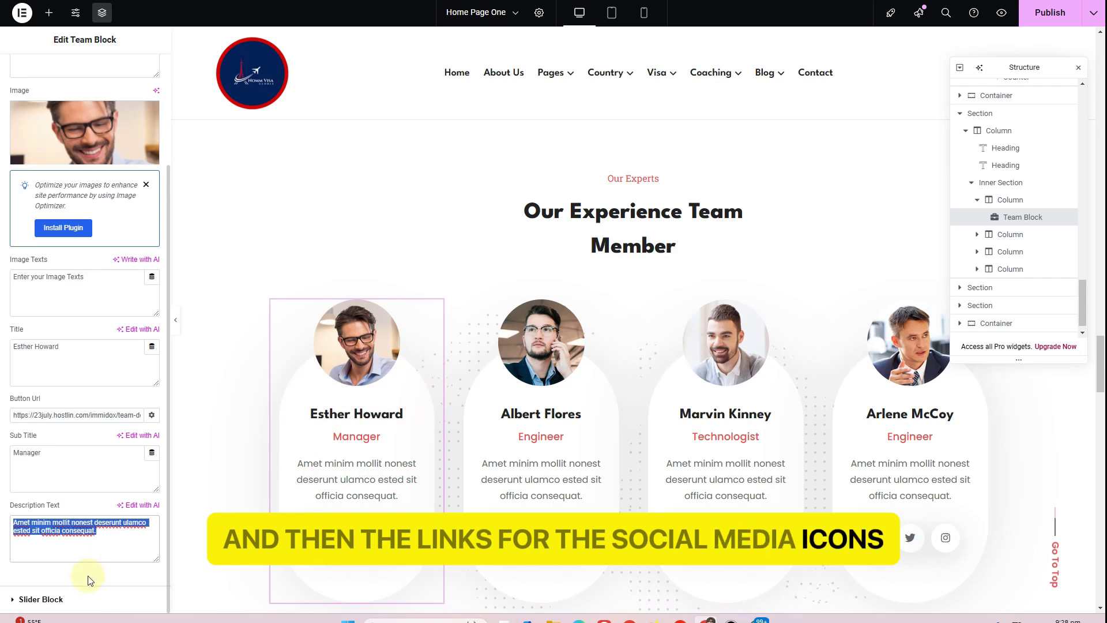
left_click(81, 597)
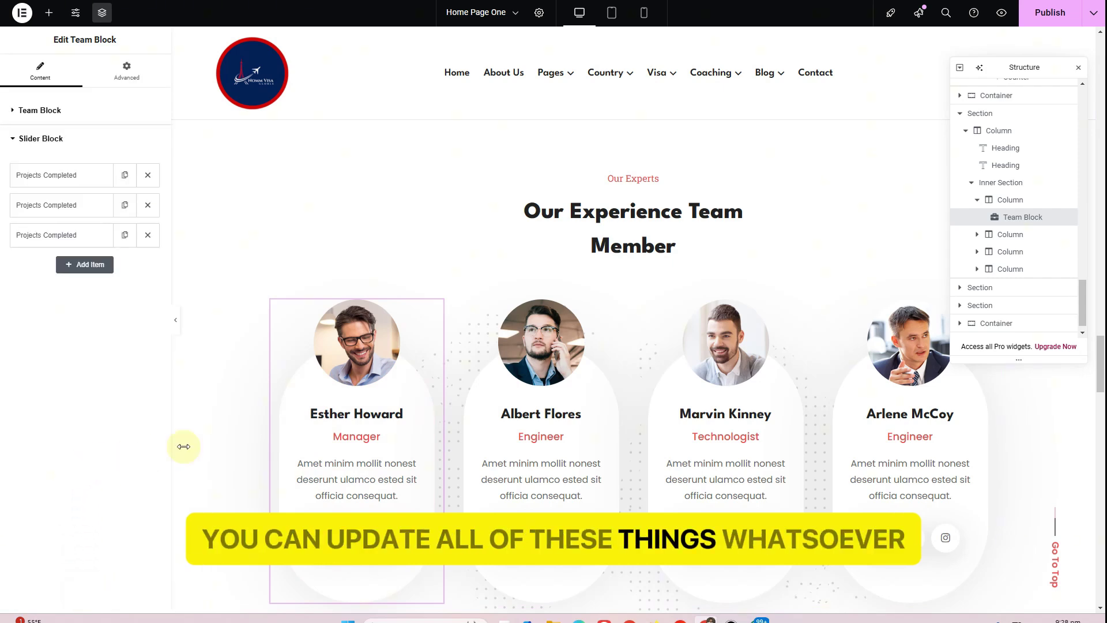
scroll(358, 433, "down", 10)
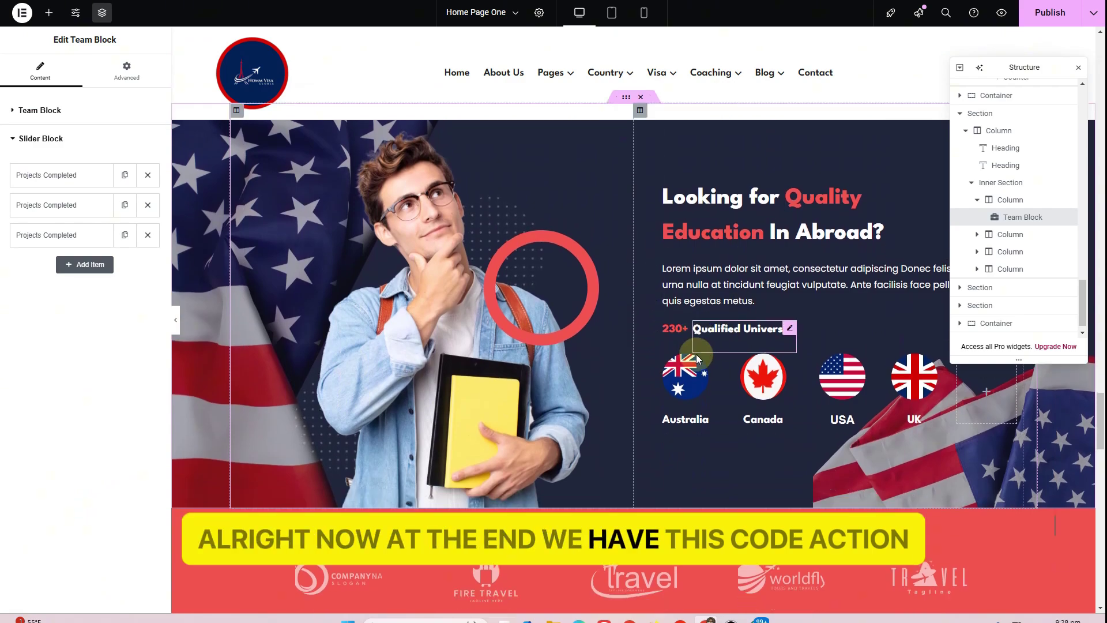
scroll(703, 346, "up", 2)
Select each Education In Abroad banner heading and its paragraph in Elementor
left_click(705, 334)
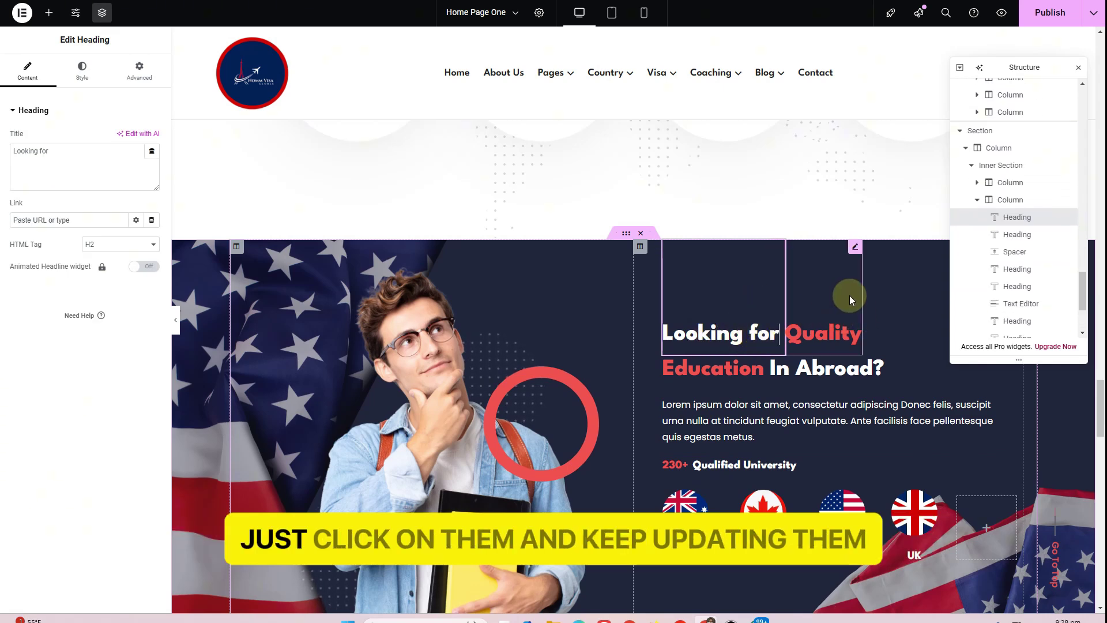
left_click(848, 311)
left_click(731, 366)
left_click(816, 390)
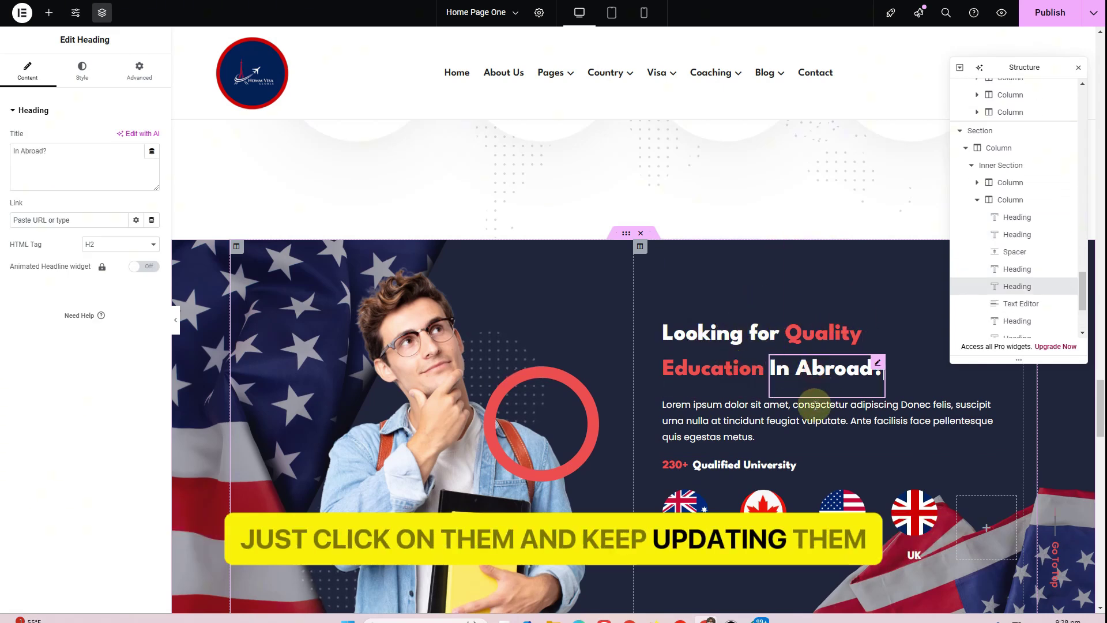
left_click(734, 425)
Open the partner-logo Image Carousel's settings below the banner
scroll(715, 377, "down", 4)
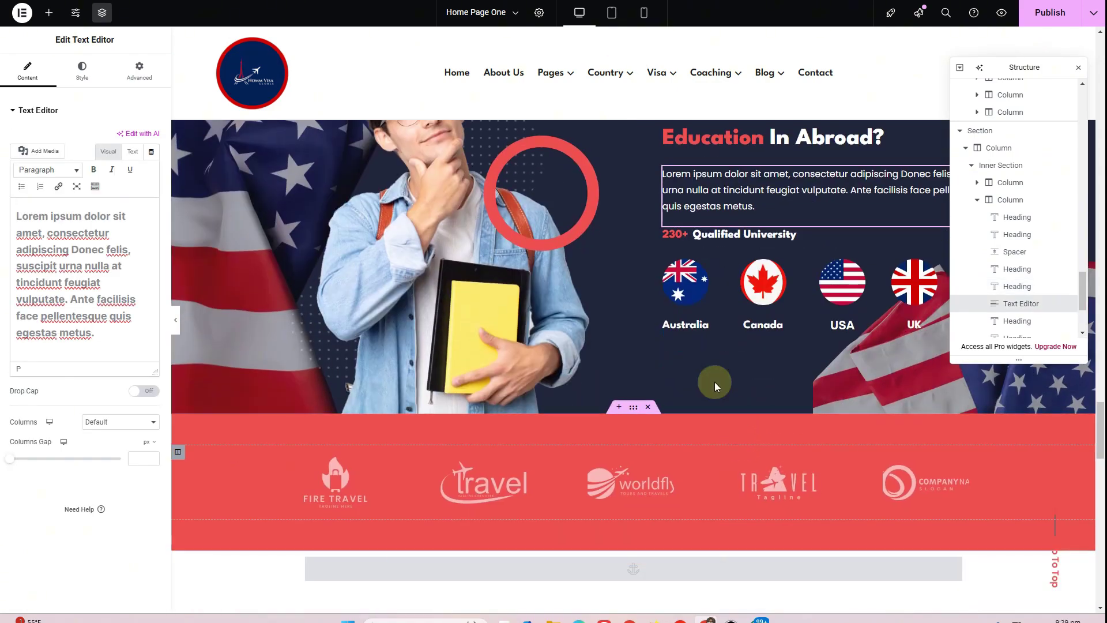
scroll(835, 358, "up", 2)
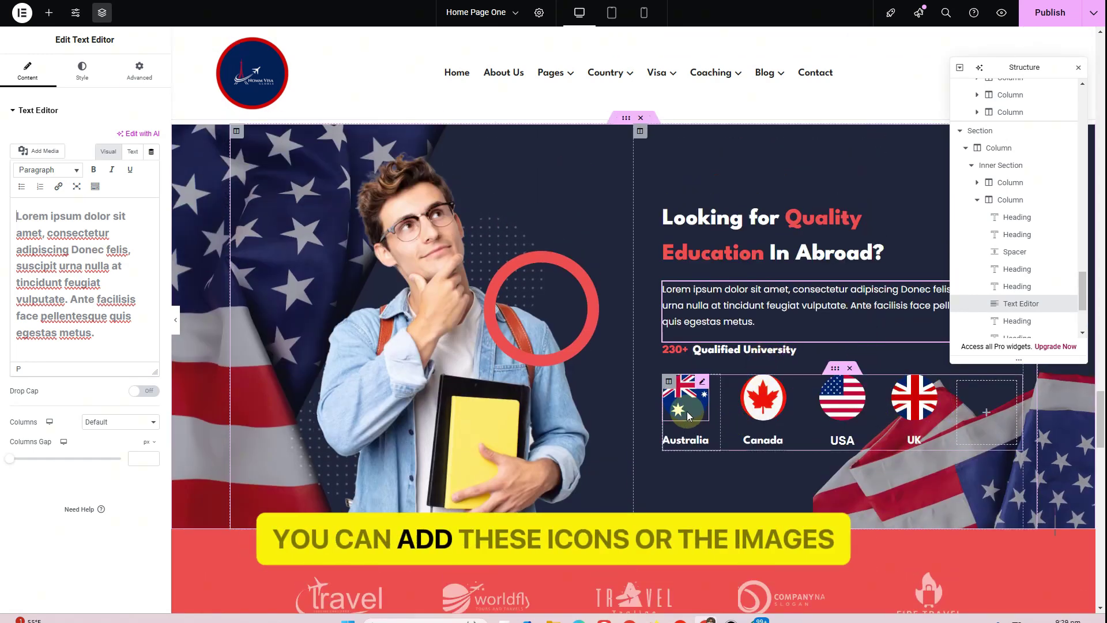
scroll(772, 414, "down", 6)
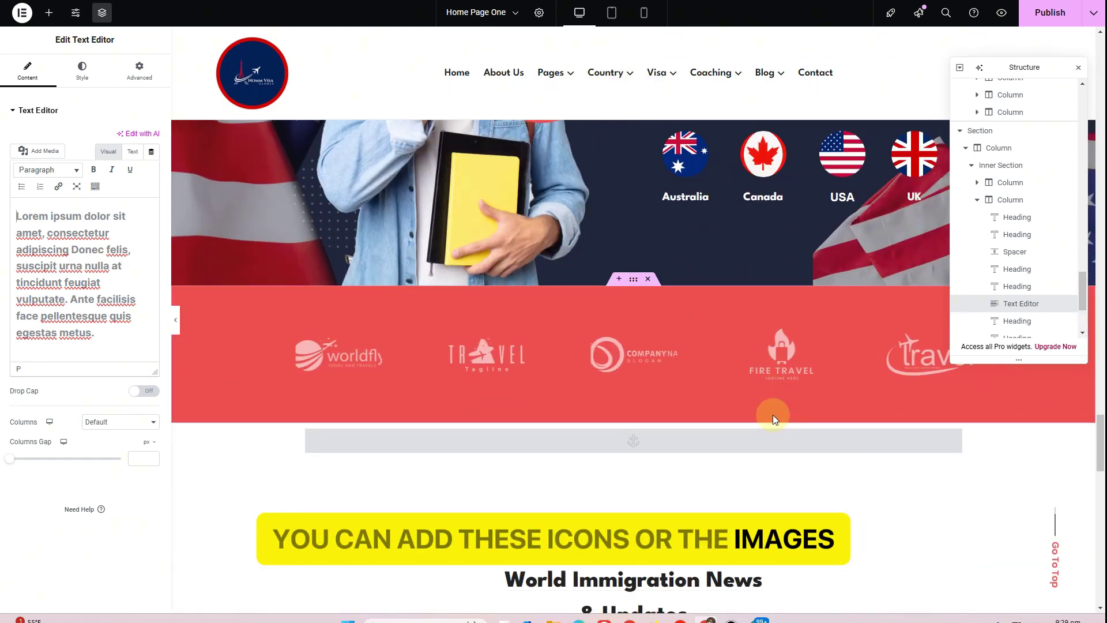
left_click(615, 258)
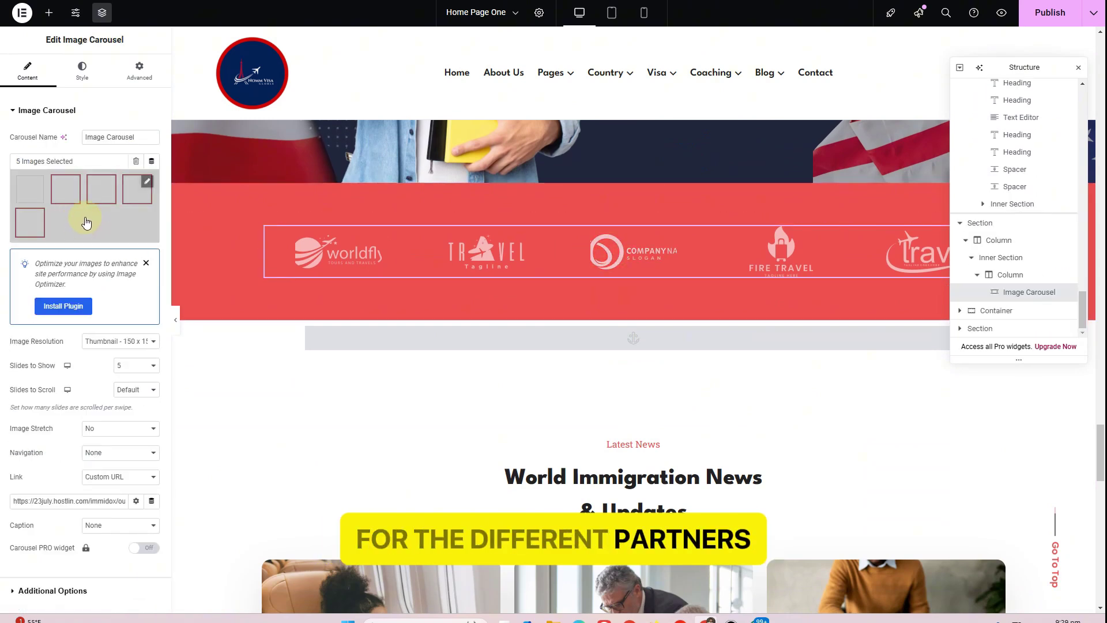
Delete the red partner-logo section from the homepage
scroll(492, 270, "down", 2)
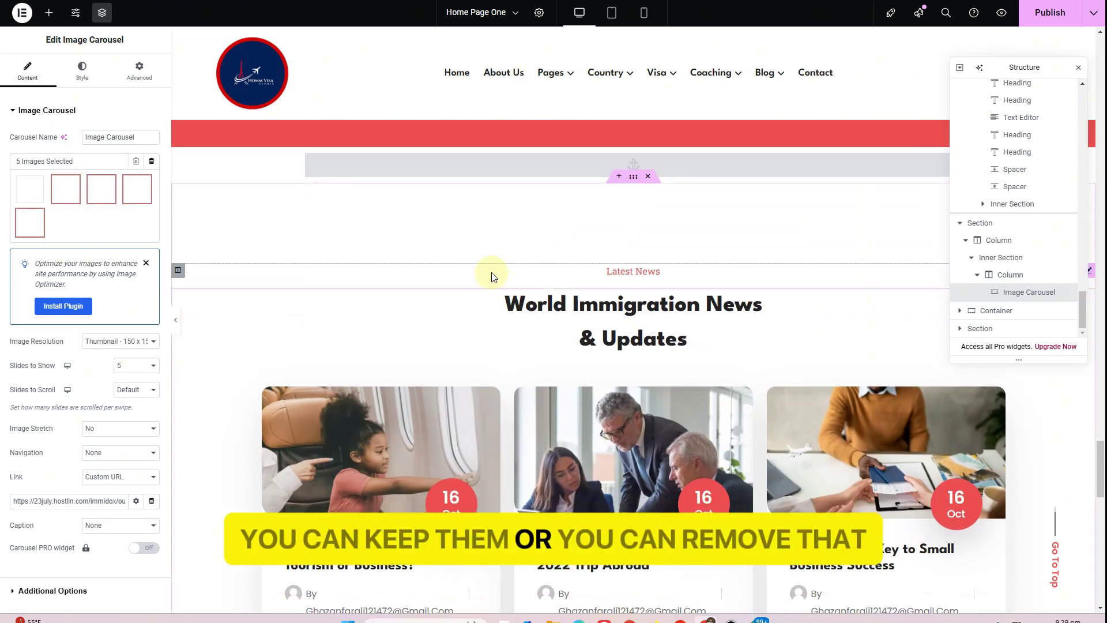
scroll(491, 277, "up", 2)
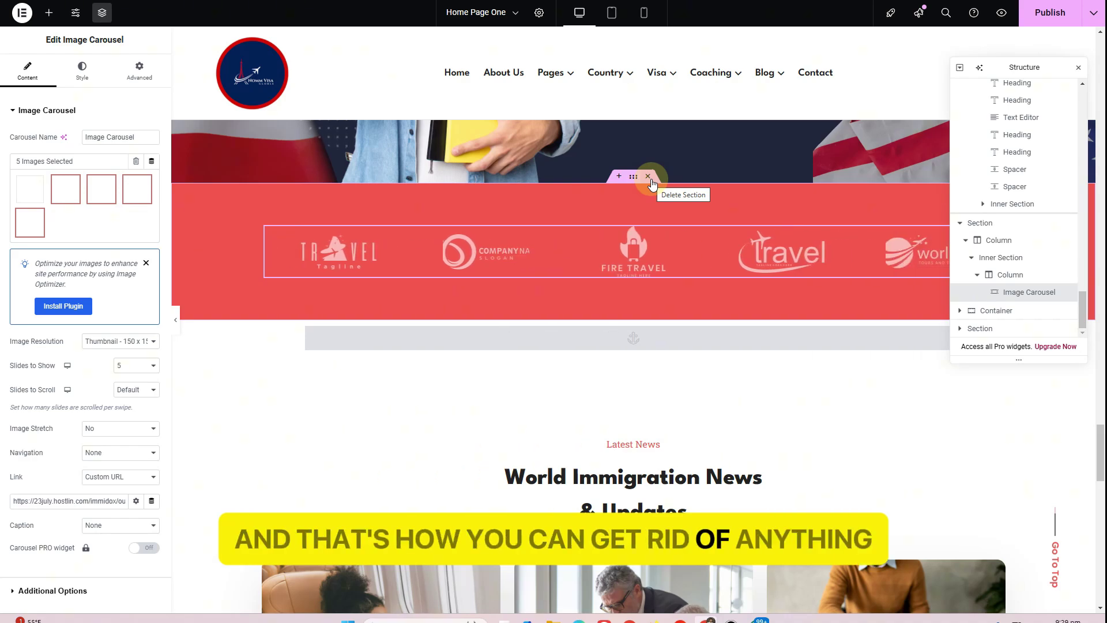
left_click(648, 185)
Publish Home Page One's updated Elementor edits
scroll(588, 286, "down", 6)
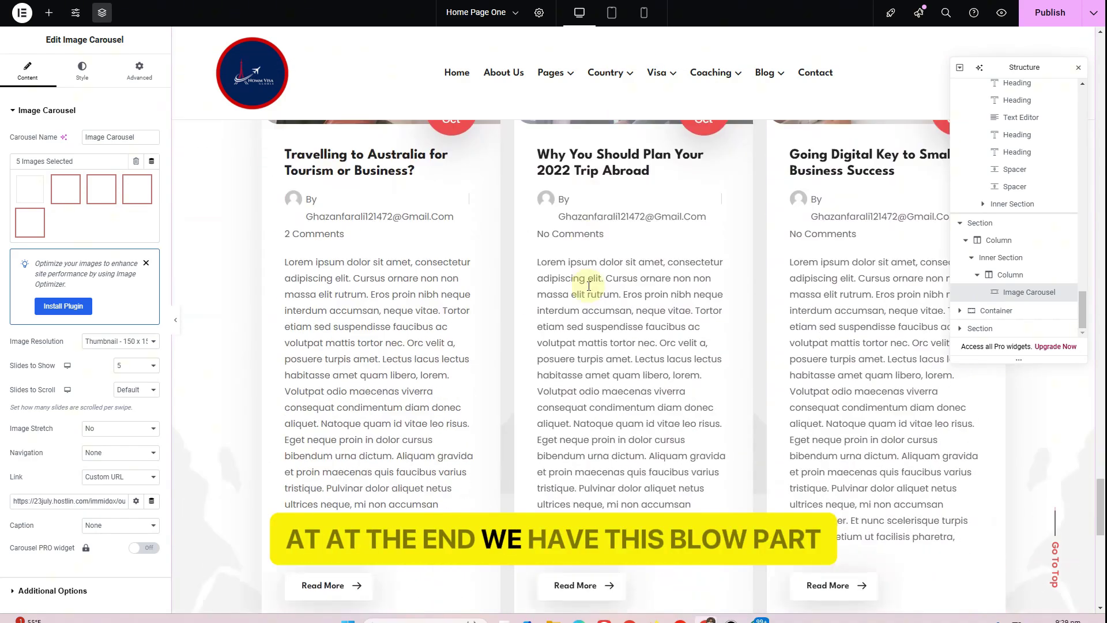
scroll(588, 285, "down", 5)
scroll(587, 287, "up", 8)
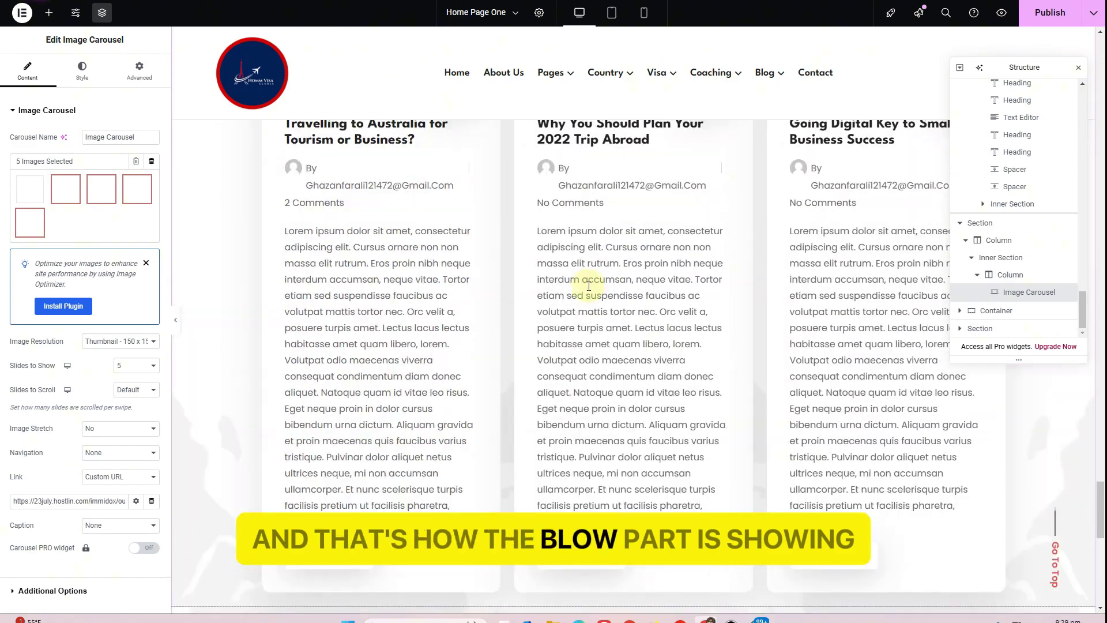
scroll(588, 288, "up", 5)
left_click(1050, 13)
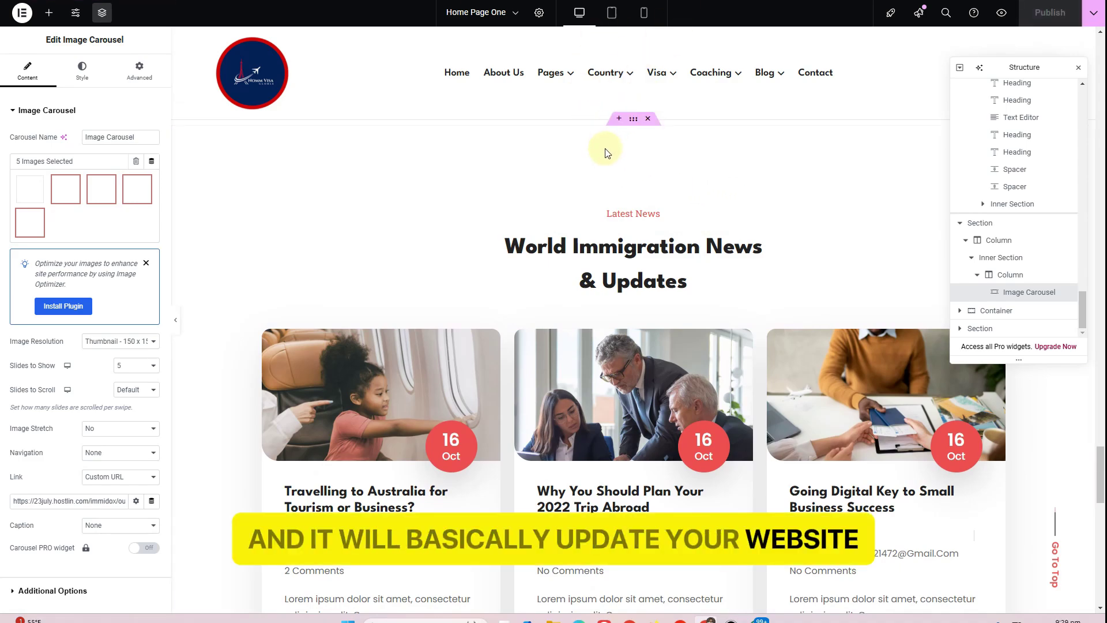
scroll(552, 210, "up", 10)
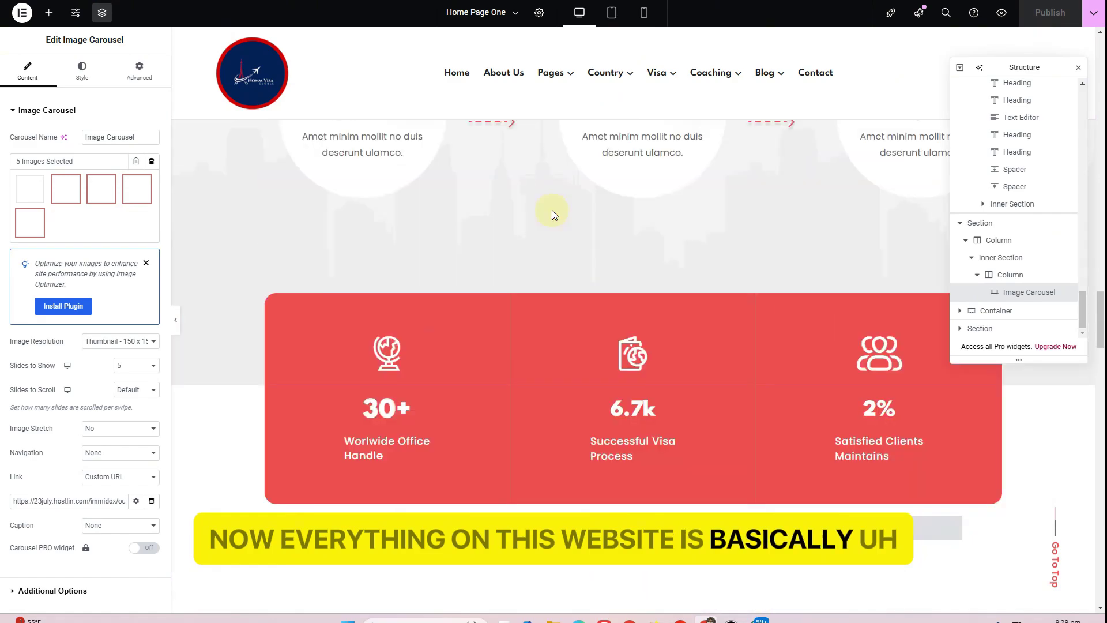
scroll(552, 210, "up", 10)
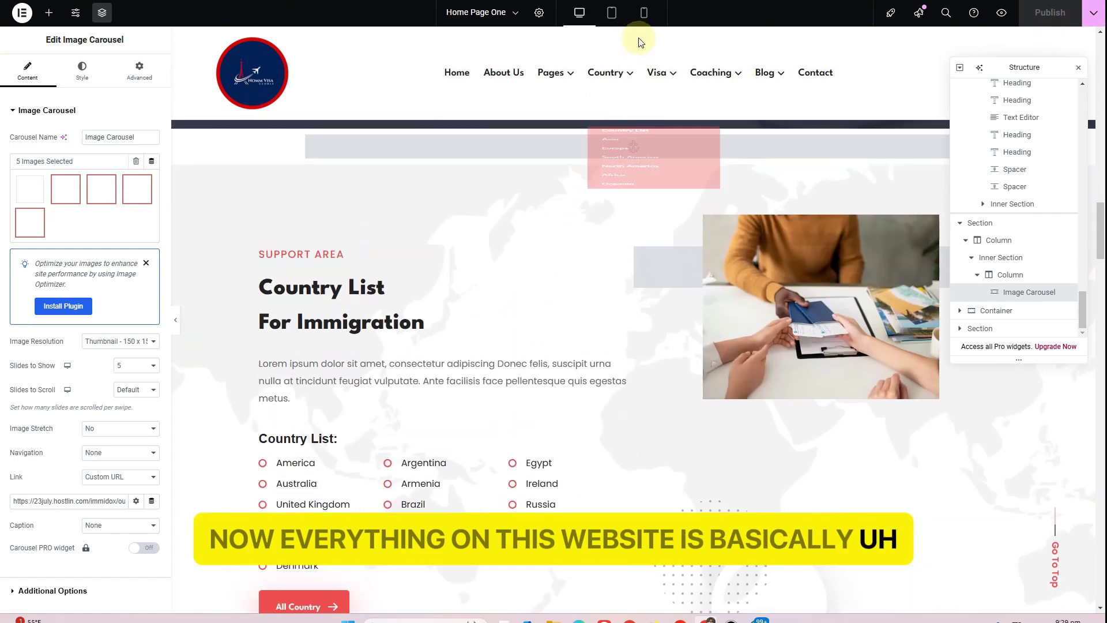
left_click(643, 12)
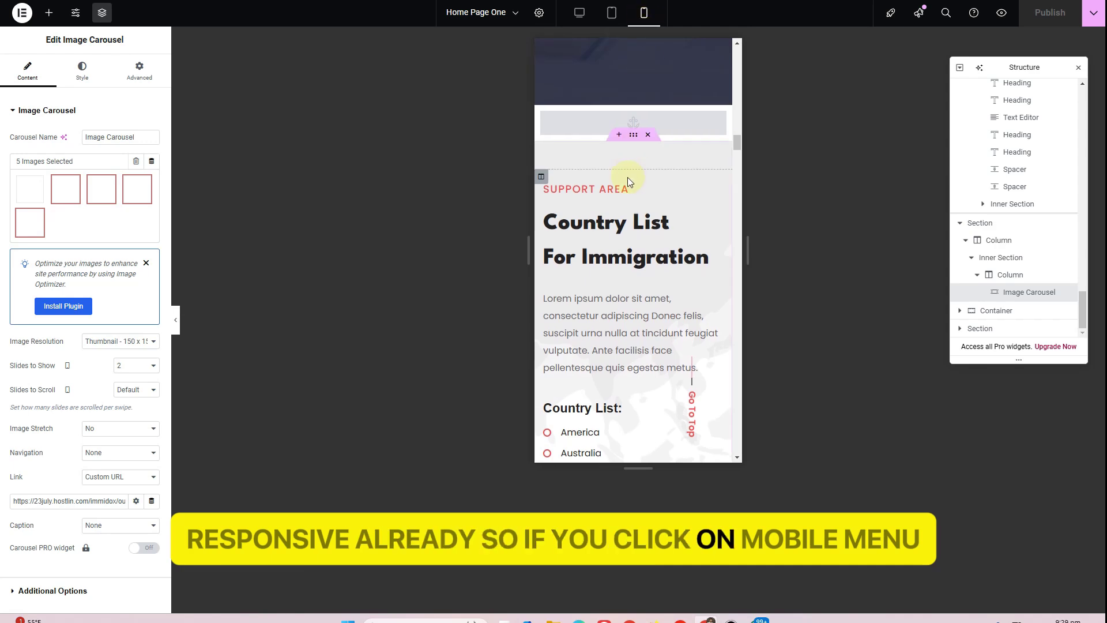
scroll(627, 177, "down", 20)
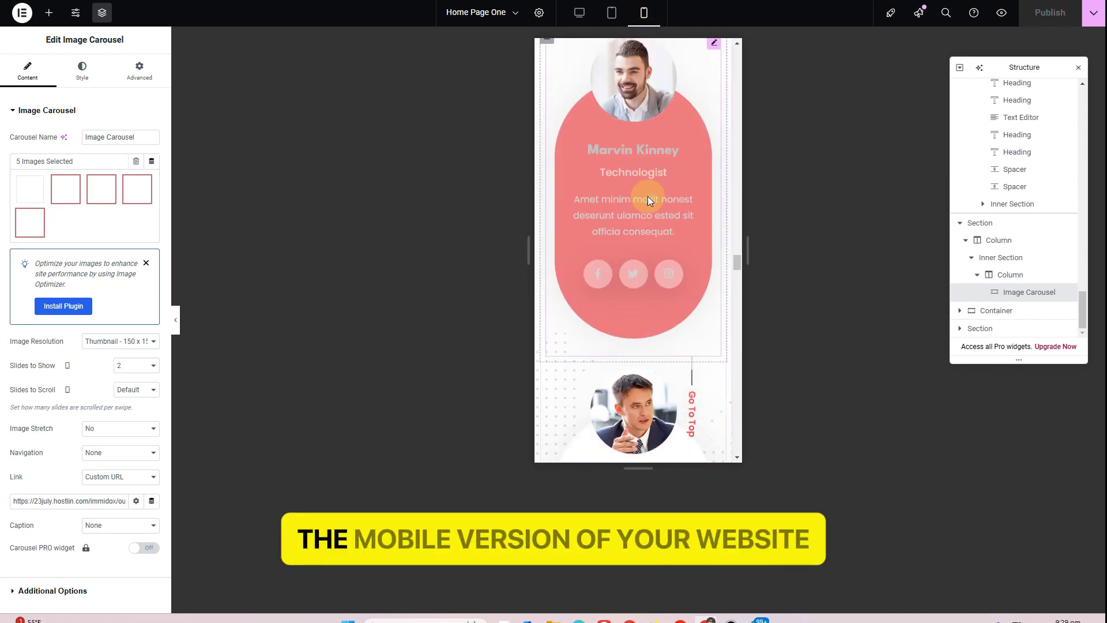
scroll(648, 196, "up", 20)
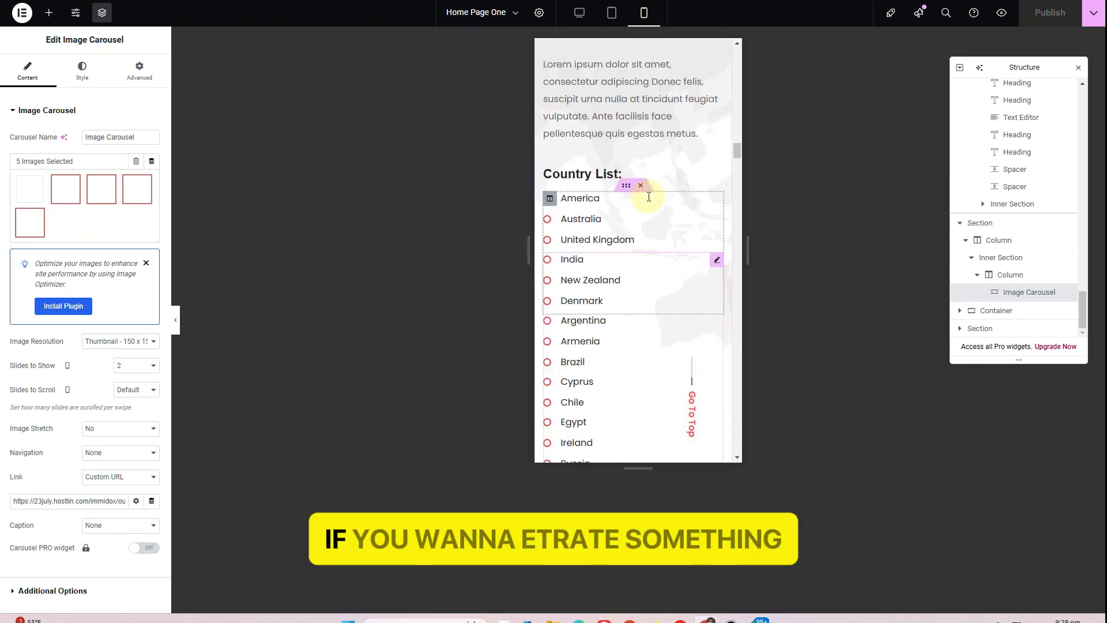
scroll(648, 196, "up", 15)
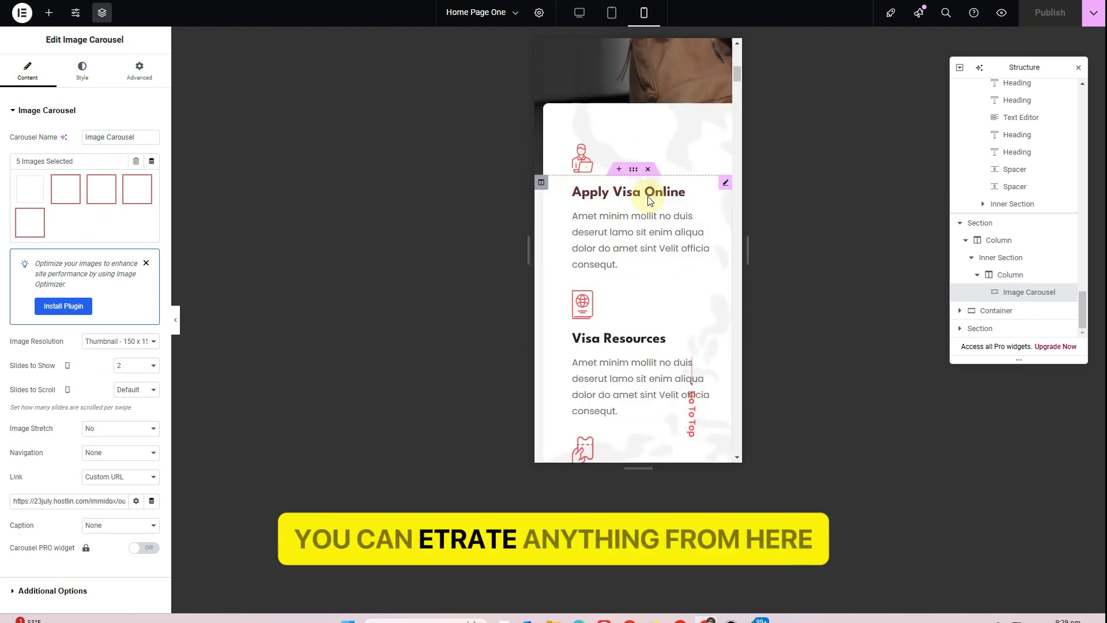
scroll(649, 200, "up", 10)
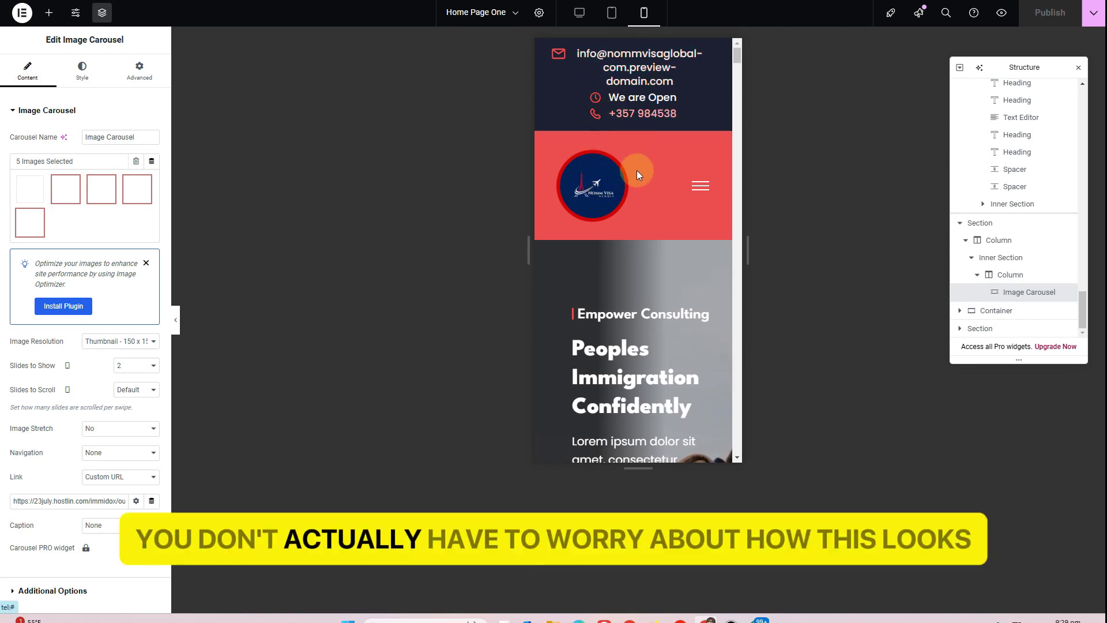
scroll(636, 173, "down", 5)
scroll(594, 115, "up", 5)
left_click(578, 12)
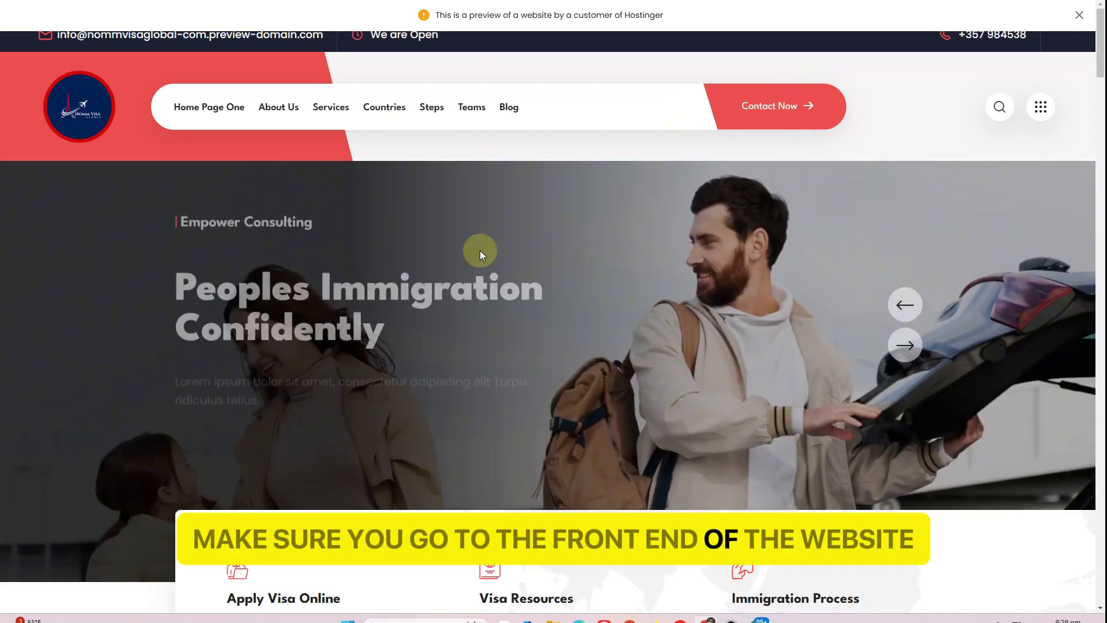
Scroll the live homepage down to the Immidox-branded footer
scroll(489, 248, "down", 5)
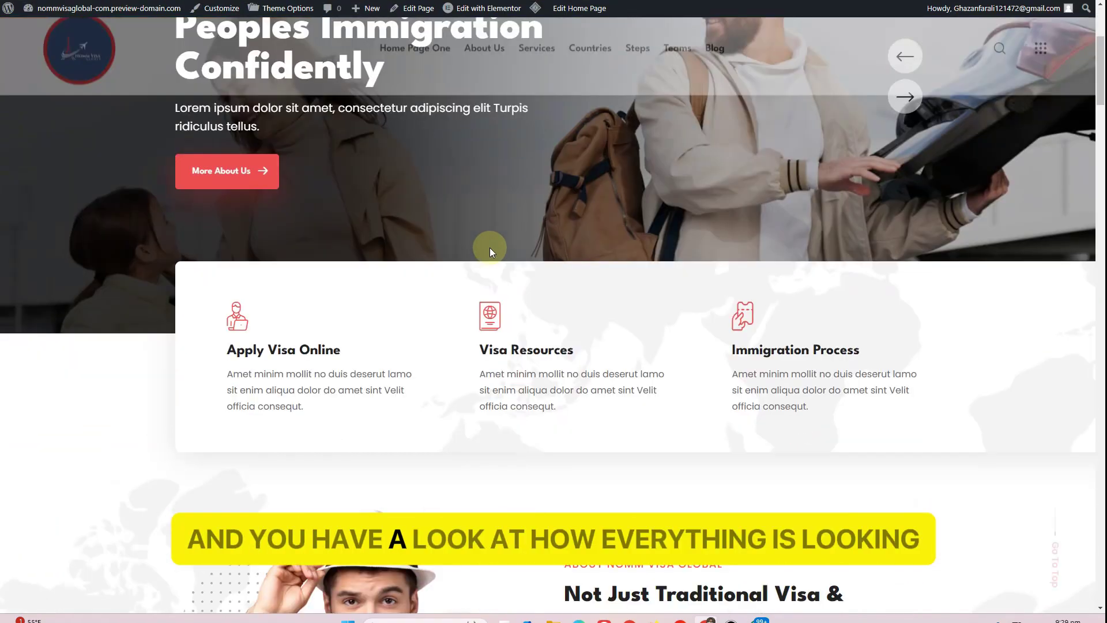
scroll(492, 252, "down", 15)
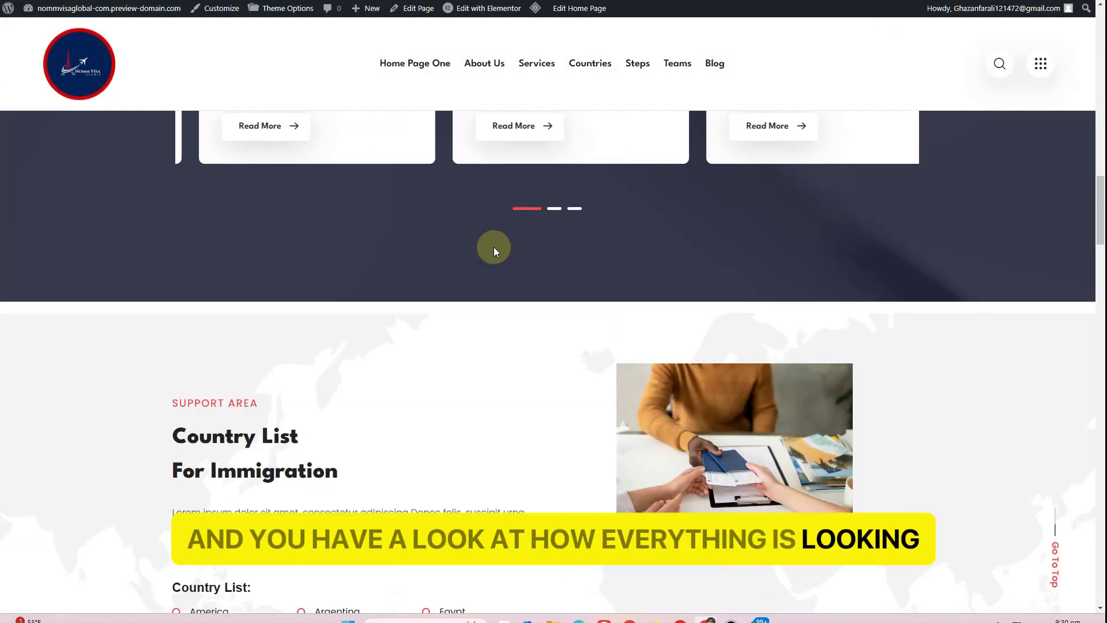
scroll(493, 254, "down", 20)
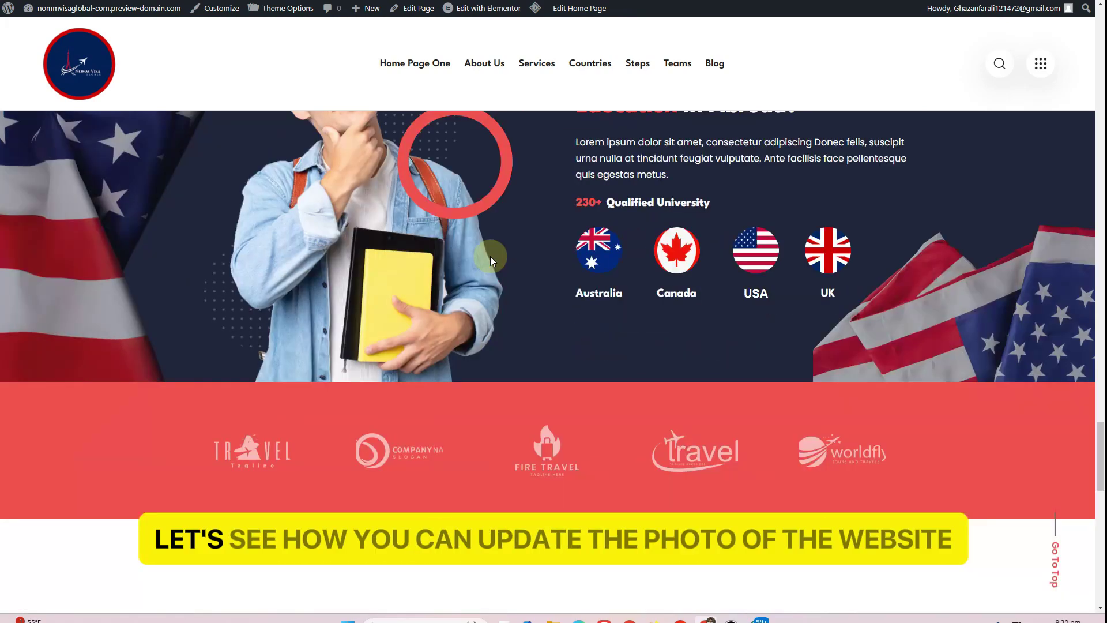
scroll(491, 261, "down", 10)
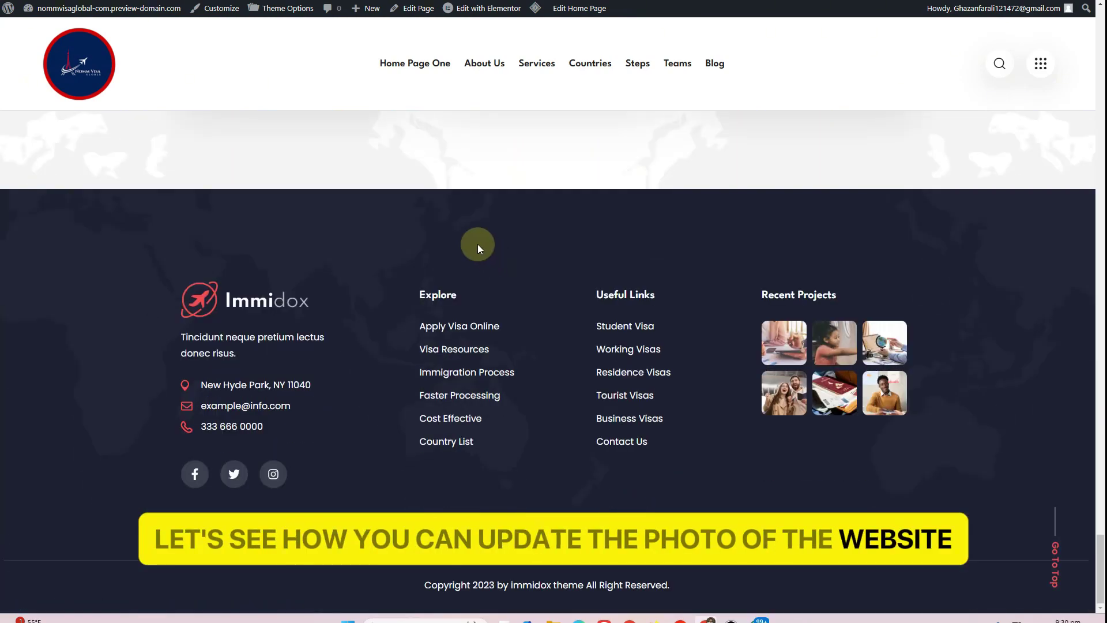
Open the Footer template in Elementor and swap its logo for the NVG Nomm Visa logo
mouse_move(474, 13)
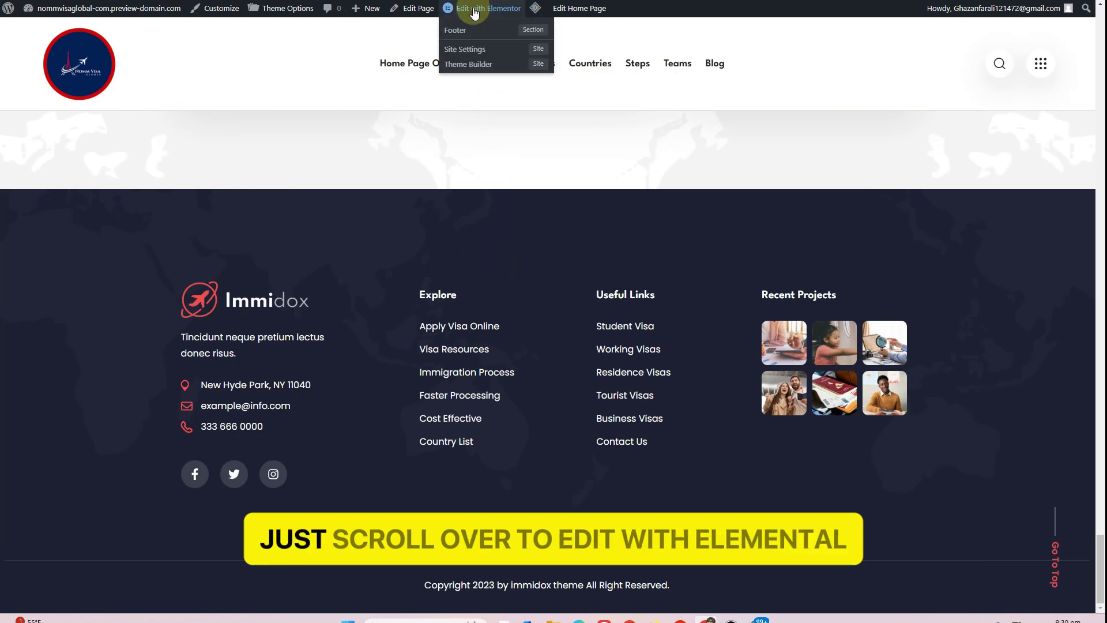
left_click(477, 30)
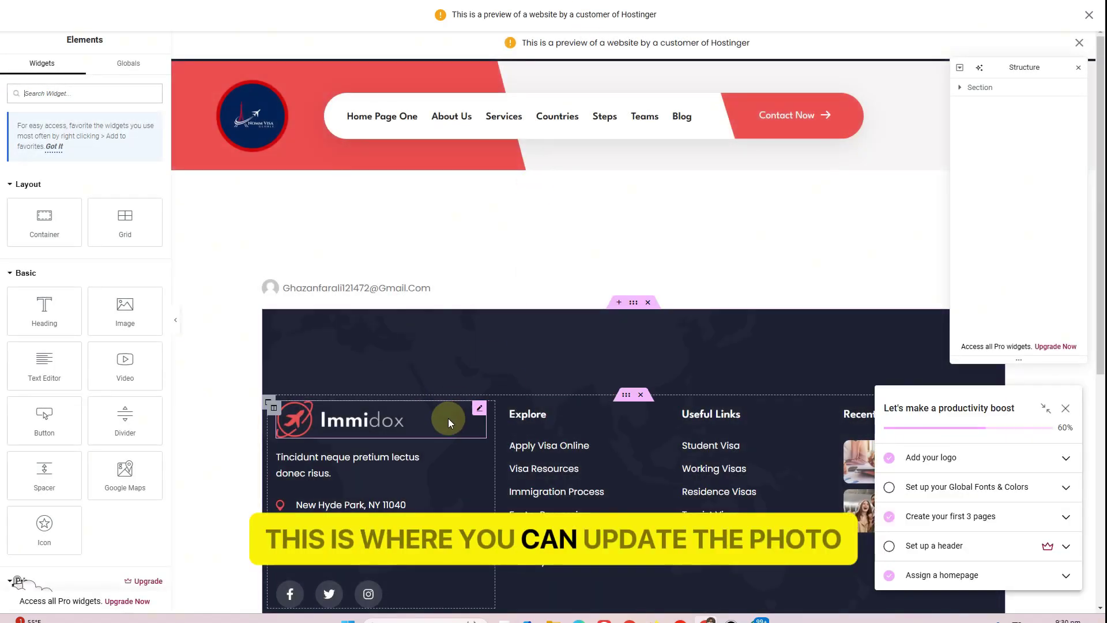
left_click(359, 431)
left_click(91, 191)
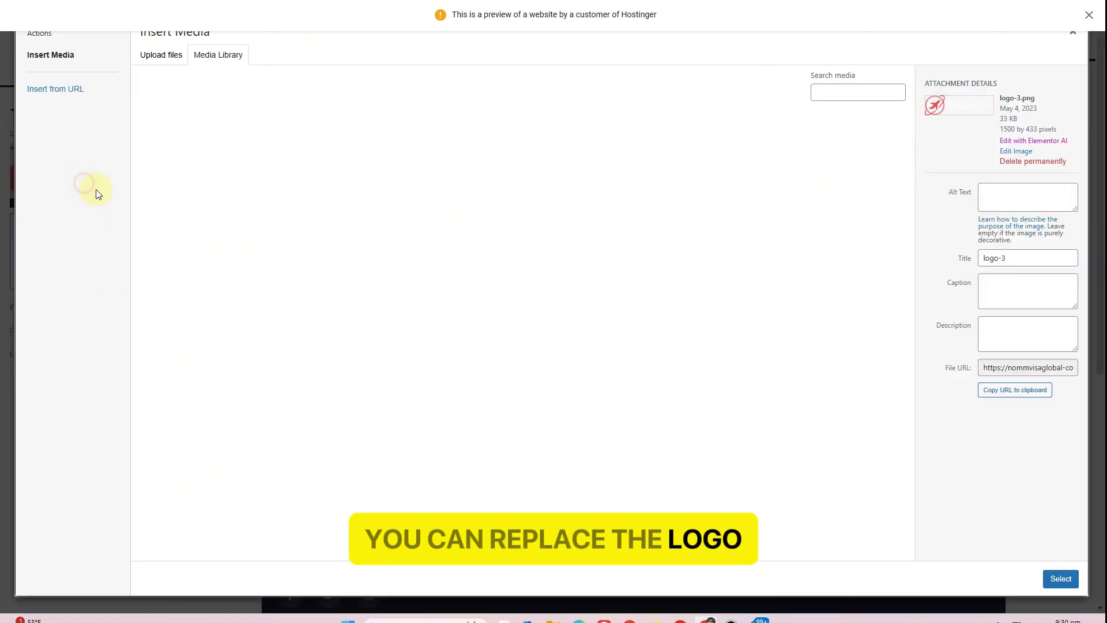
left_click(184, 158)
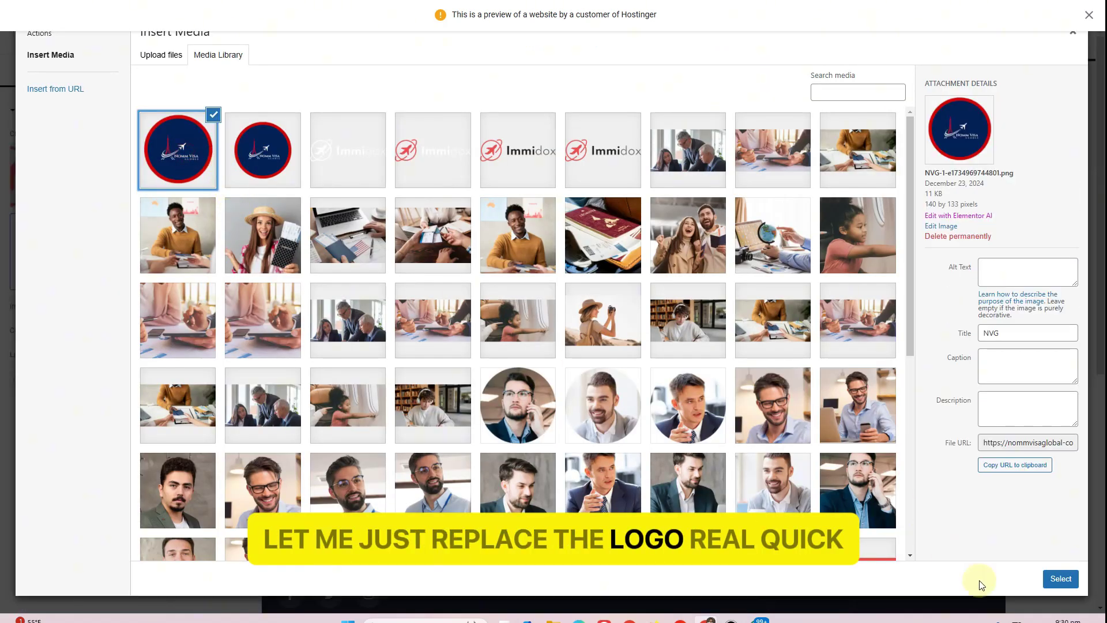
left_click(1059, 578)
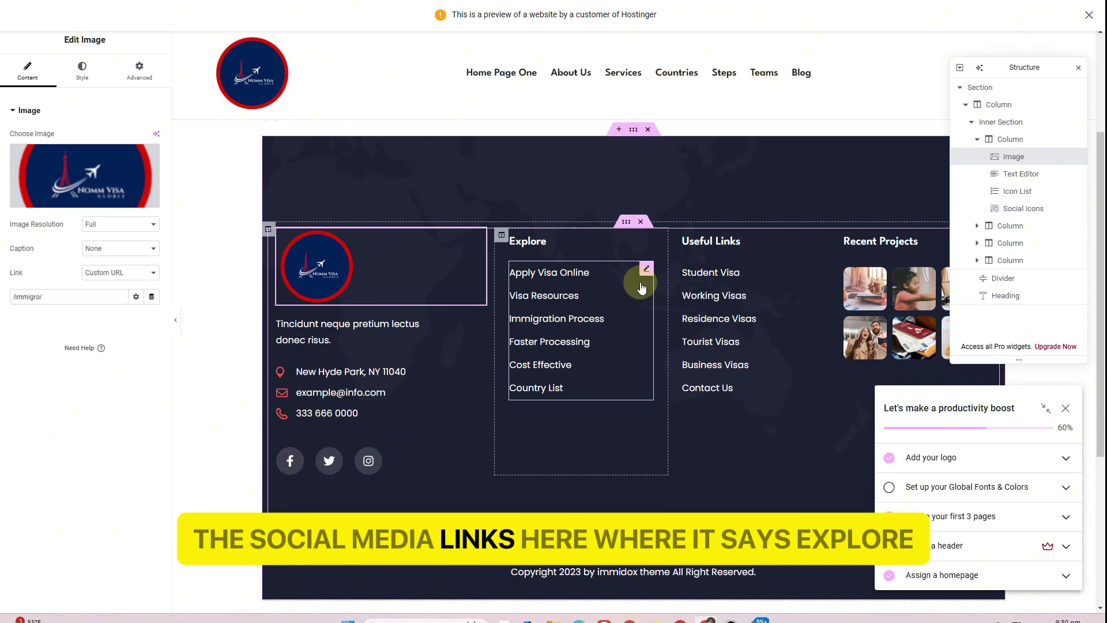
Check the Explore and Useful Links lists, then select the Recent Projects gallery
left_click(645, 271)
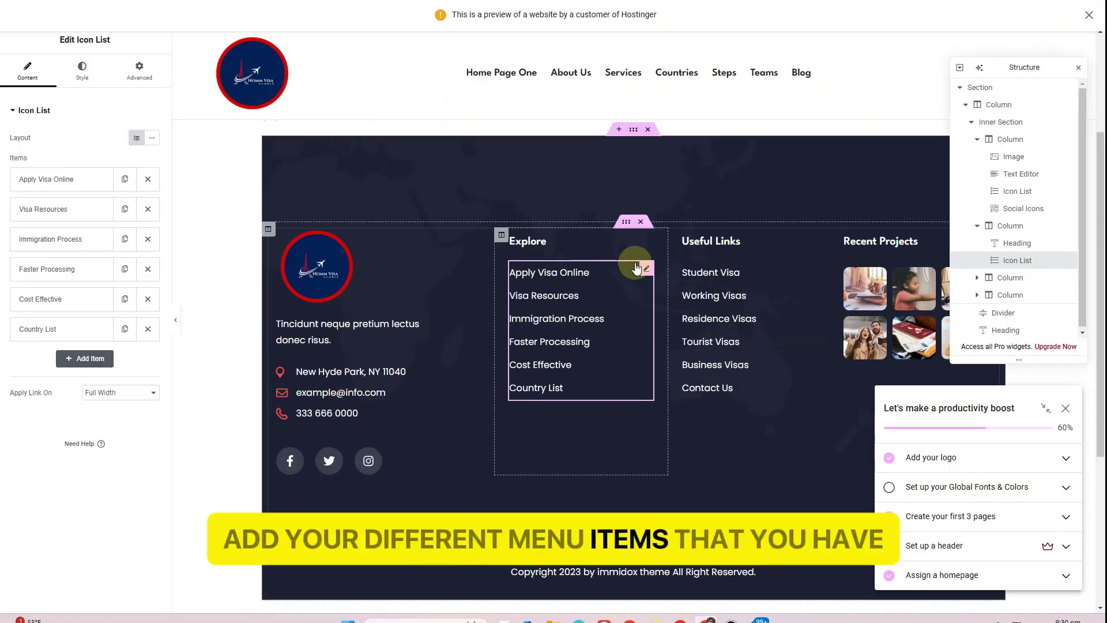
left_click(788, 285)
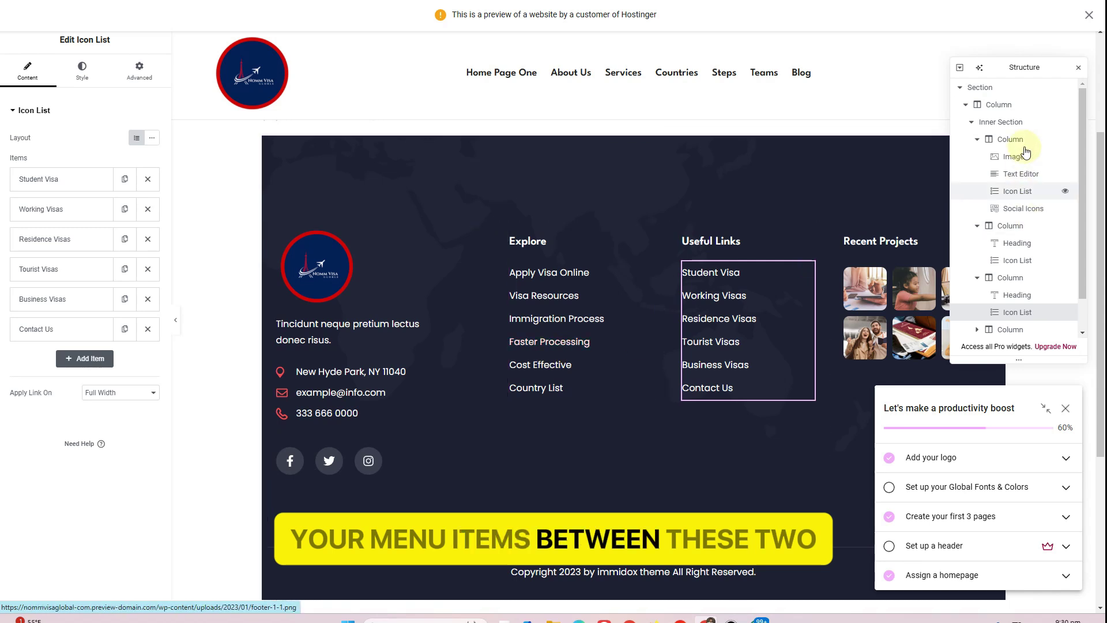
left_click(1078, 68)
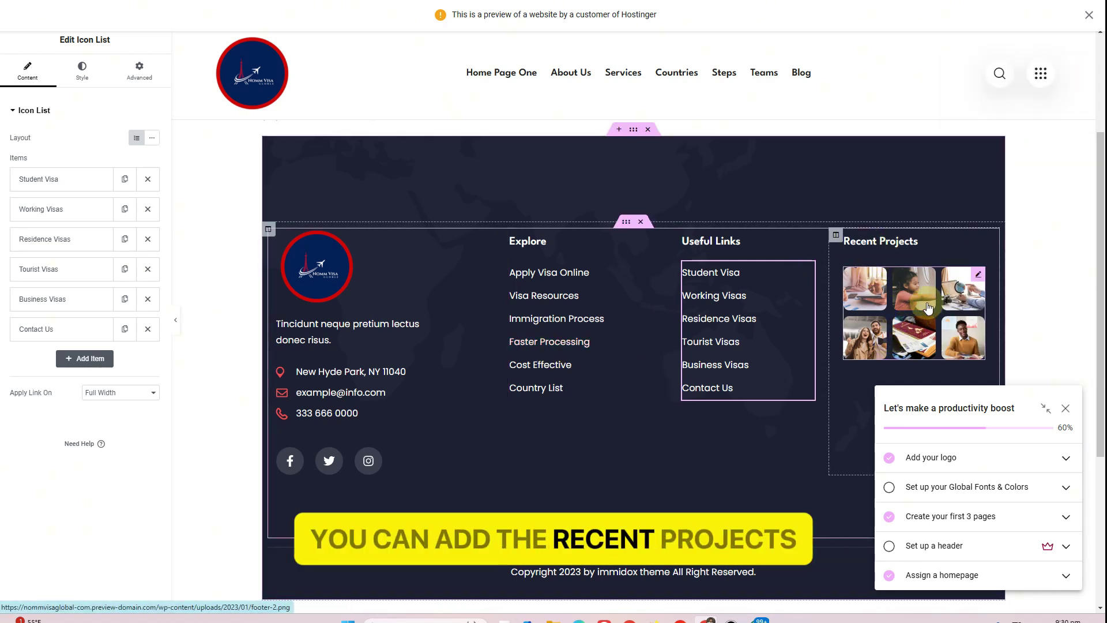
left_click(978, 274)
Delete the Recent Projects gallery from the footer's last column
right_click(978, 274)
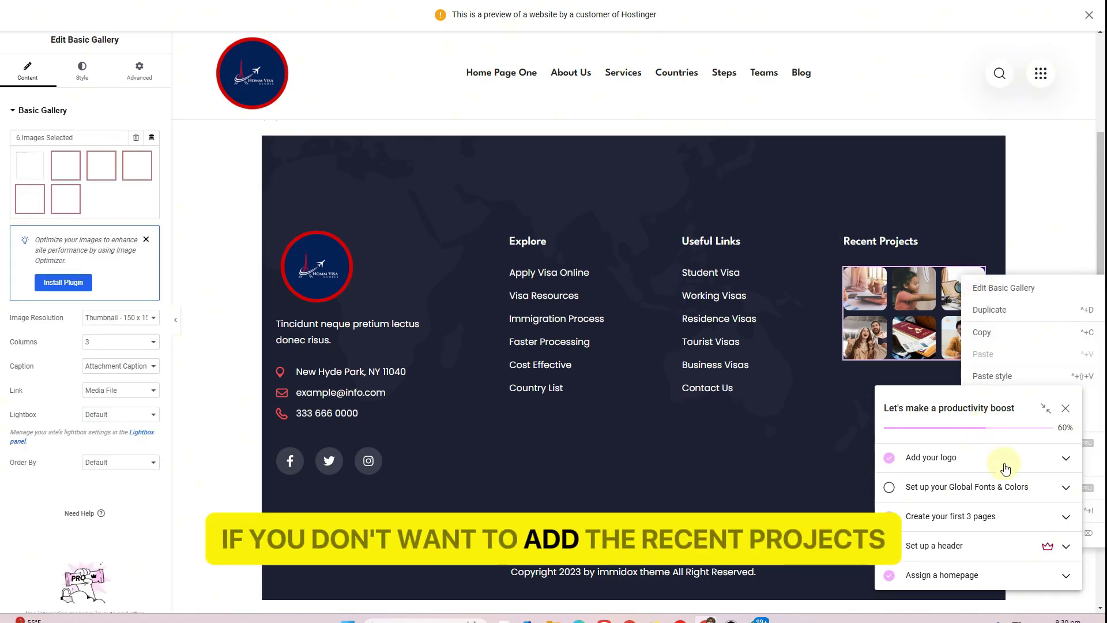
left_click(1064, 409)
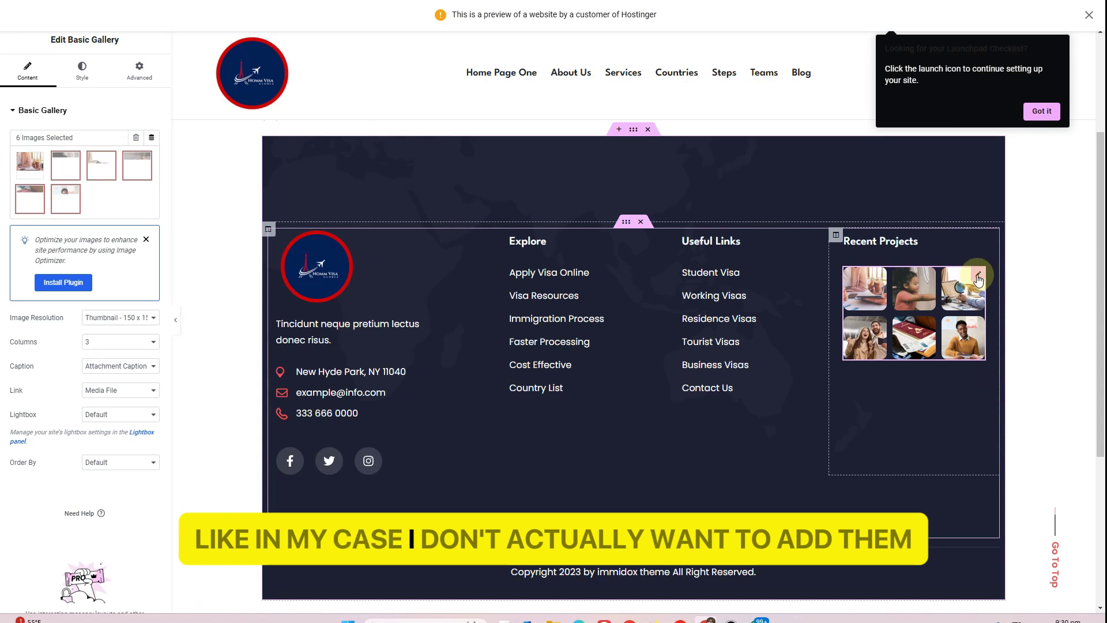
left_click(1007, 529)
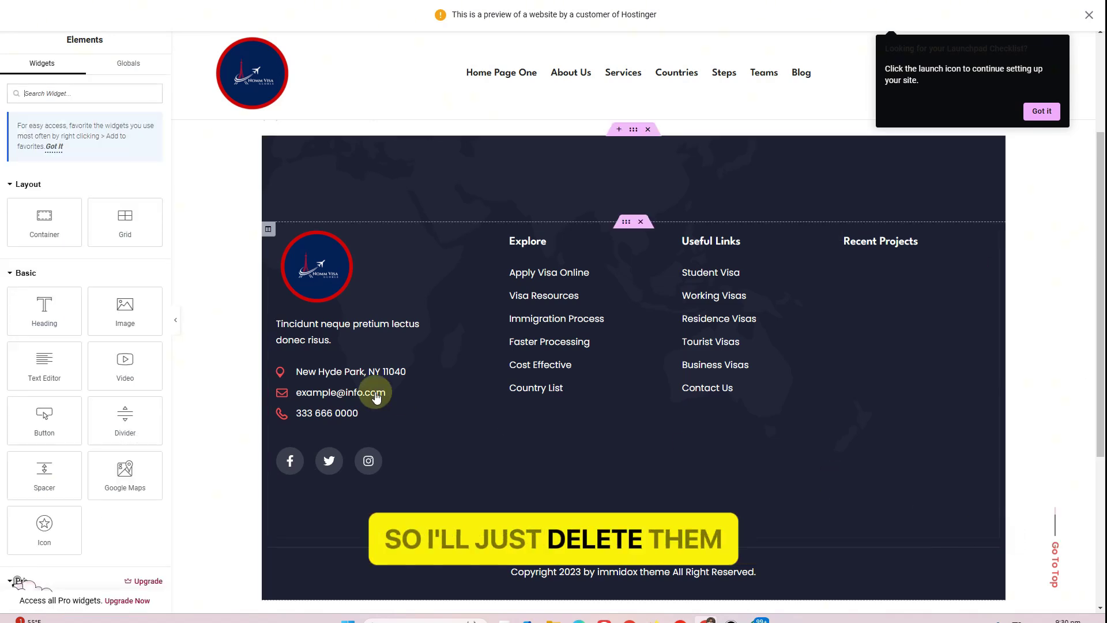
Copy the contact details list and social icons into the last column
right_click(369, 388)
left_click(403, 397)
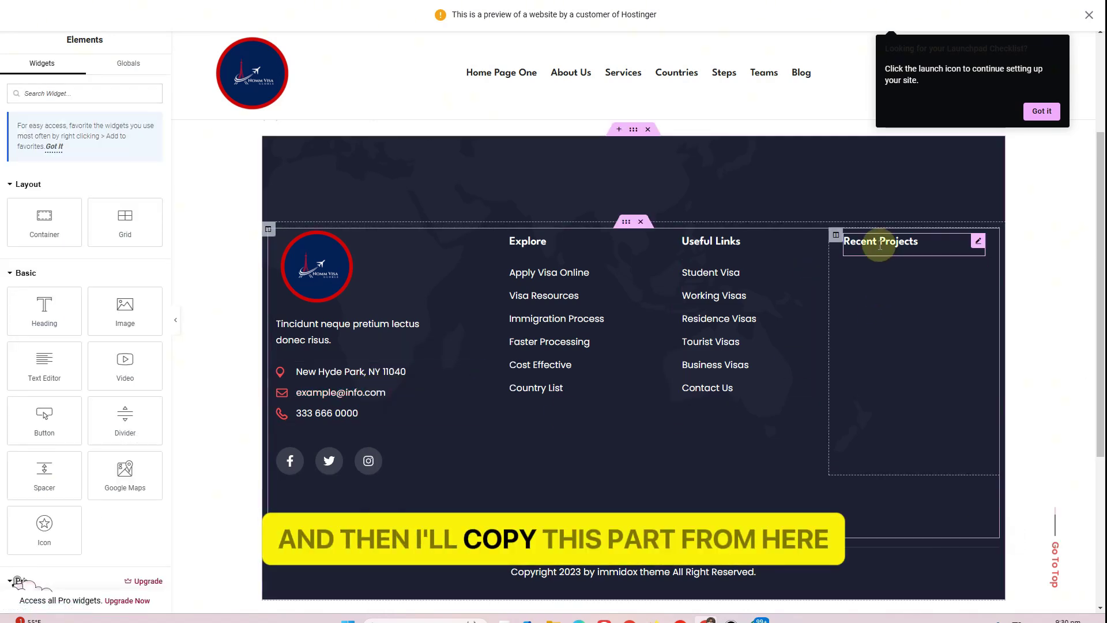
right_click(880, 242)
left_click(907, 321)
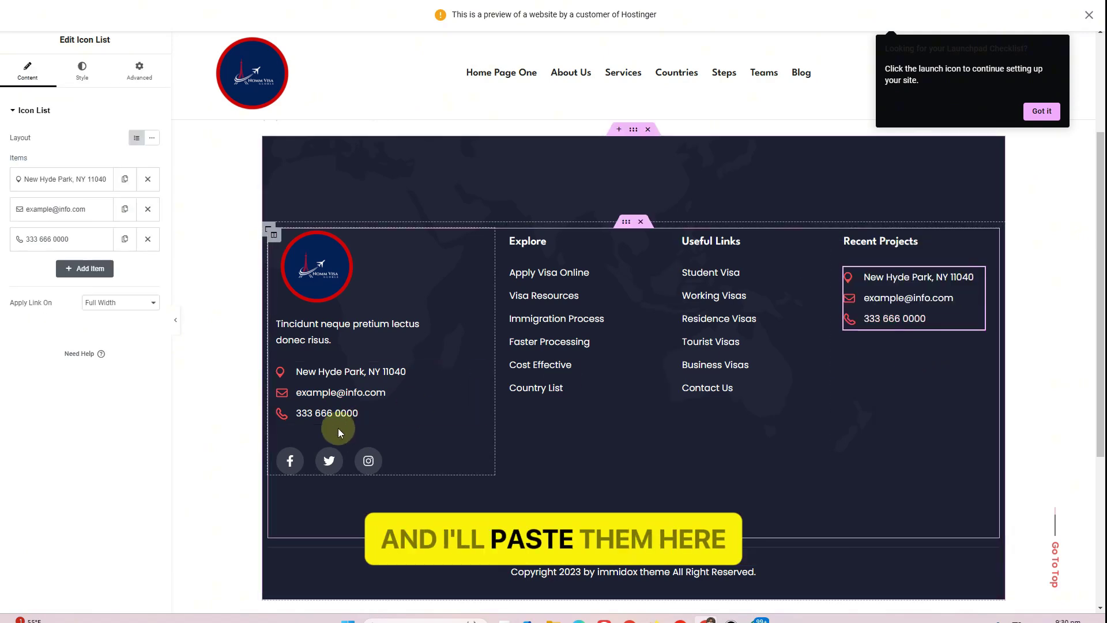
right_click(479, 441)
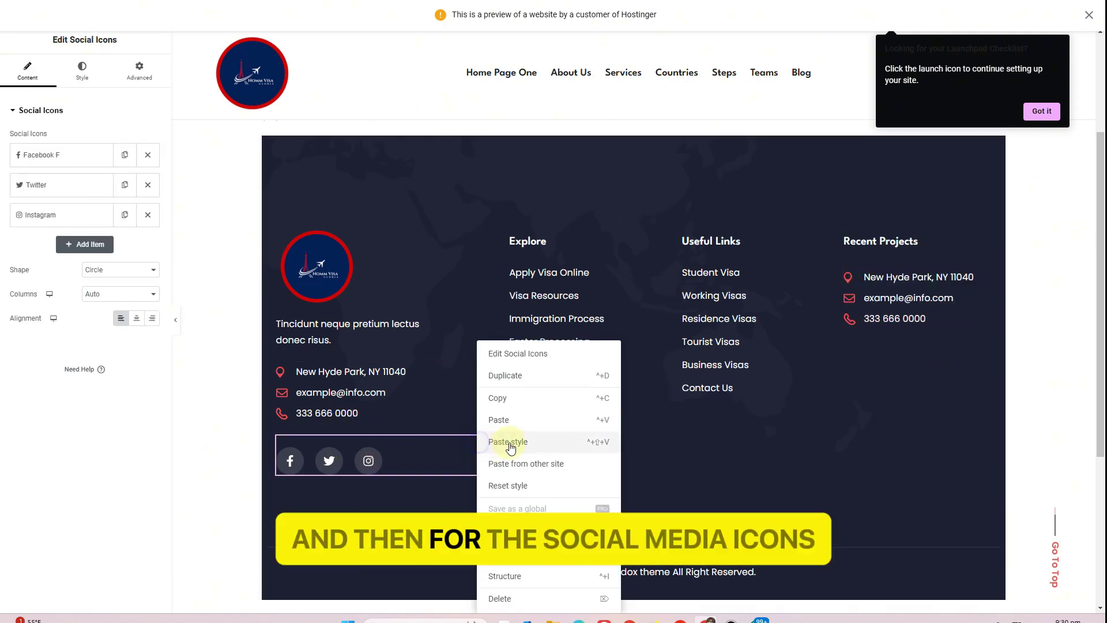
left_click(525, 396)
right_click(898, 363)
left_click(913, 382)
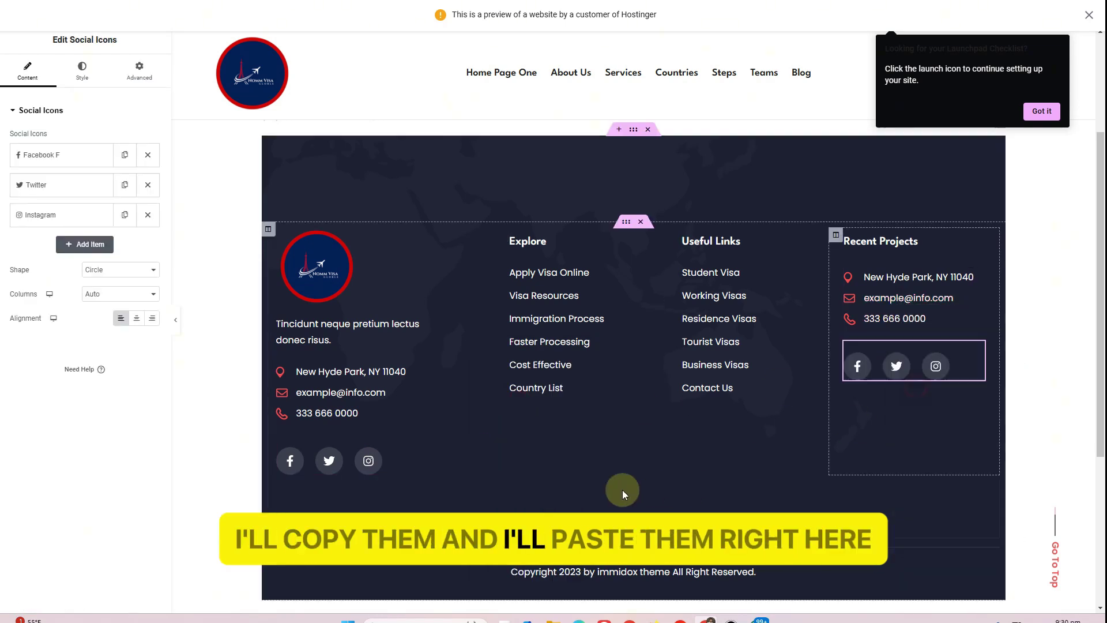
Remove the original contact list and social icons from the first column and retitle the heading Contact Now
right_click(343, 413)
left_click(366, 598)
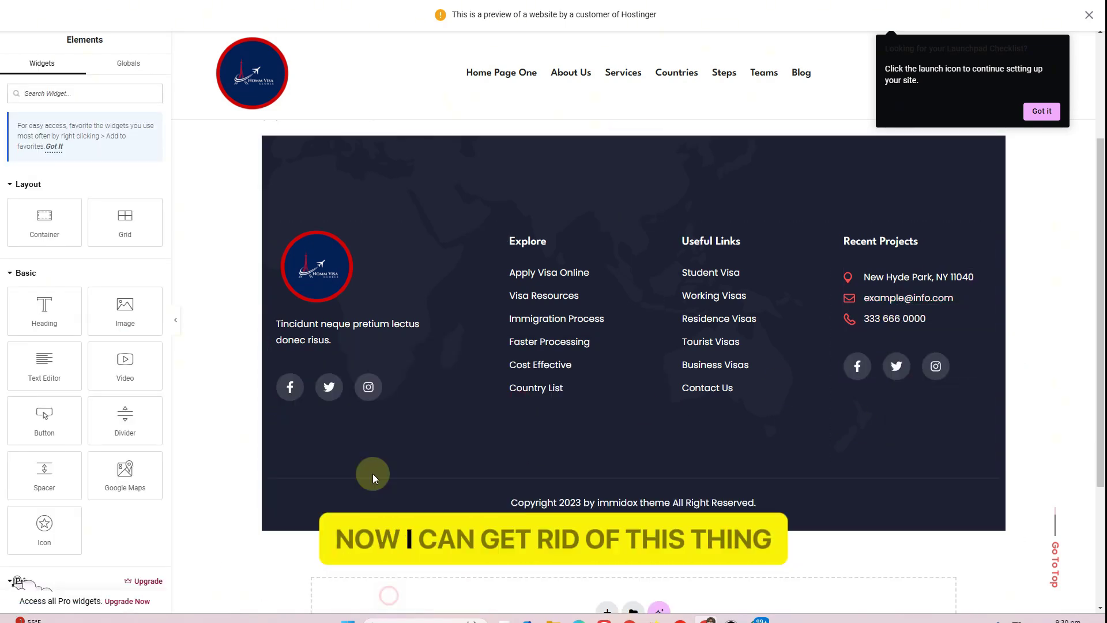
right_click(349, 399)
left_click(369, 596)
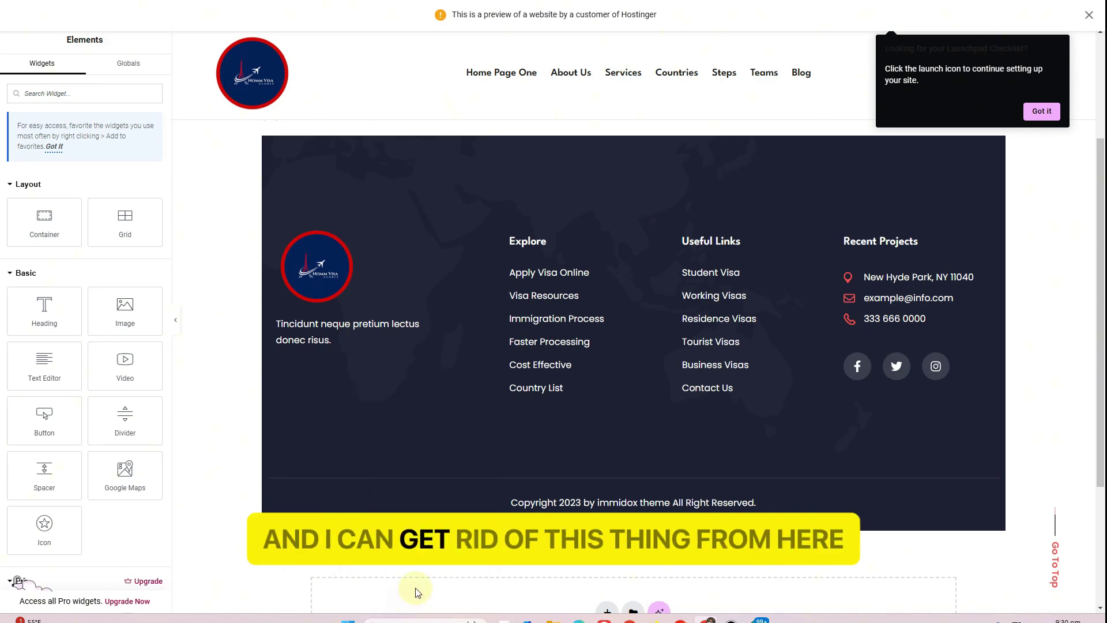
left_click(880, 241)
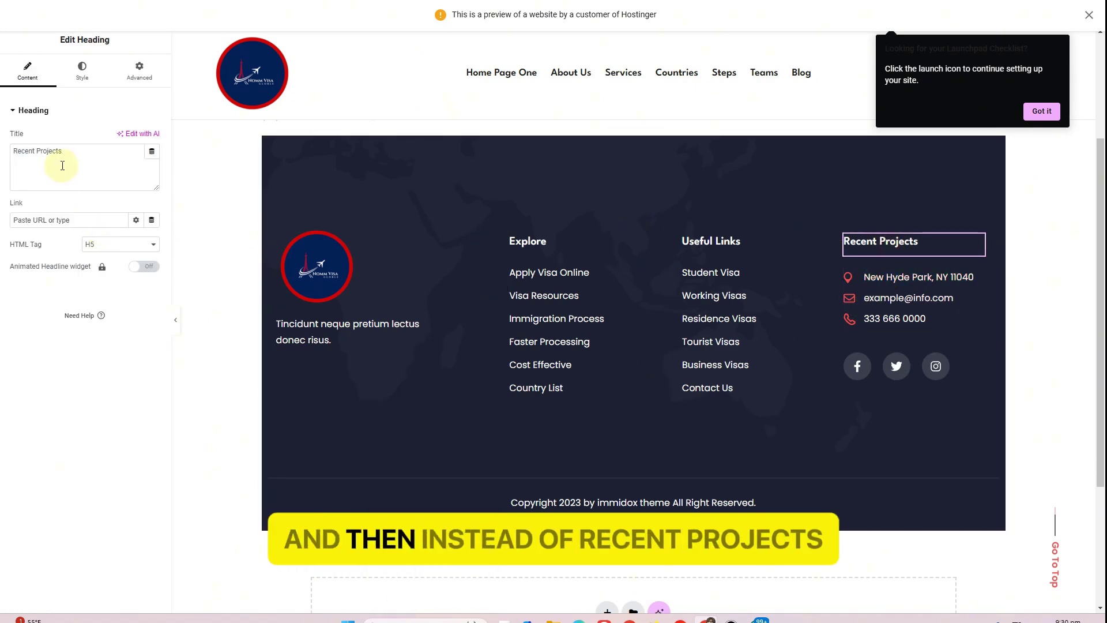
type("Contact Now")
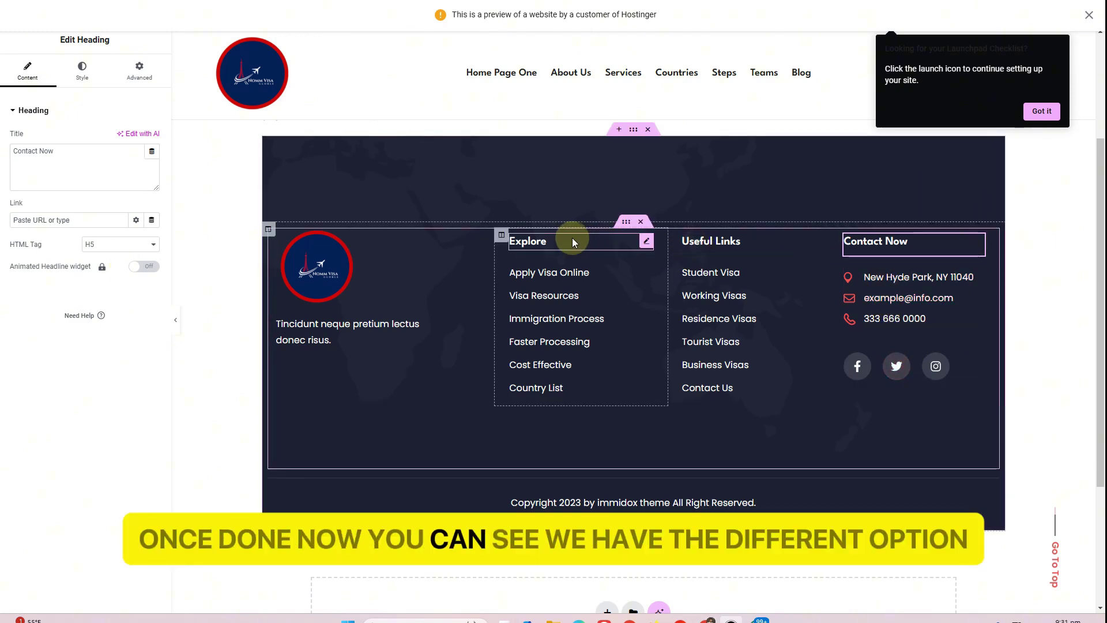
Rename the Explore list's Apply Visa Online link to Home and point it to the home page path
left_click(554, 241)
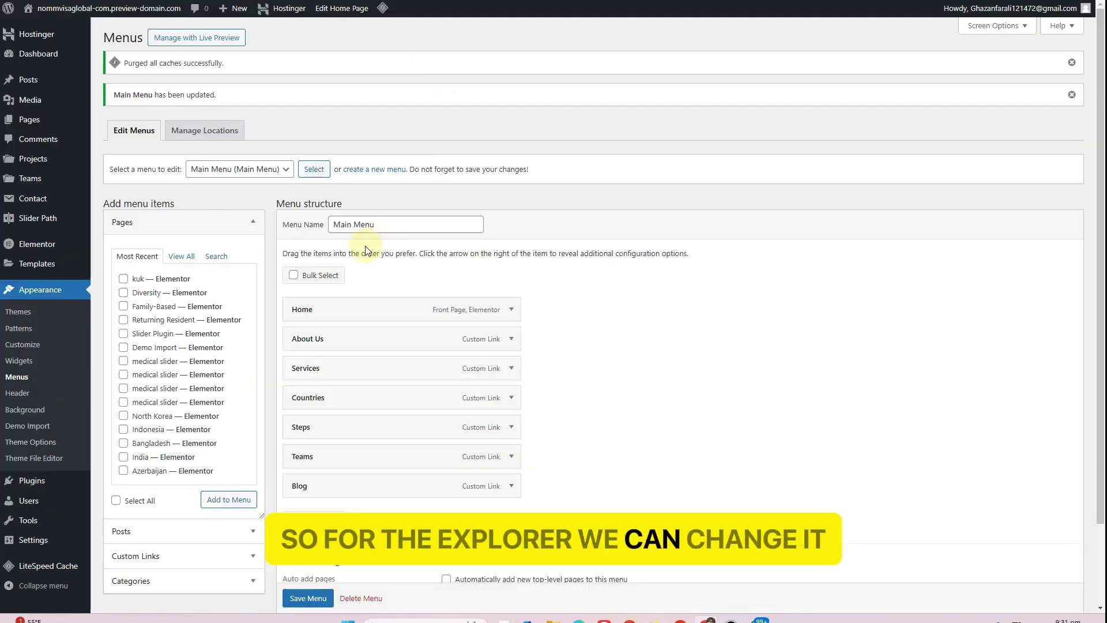
scroll(364, 246, "down", 1)
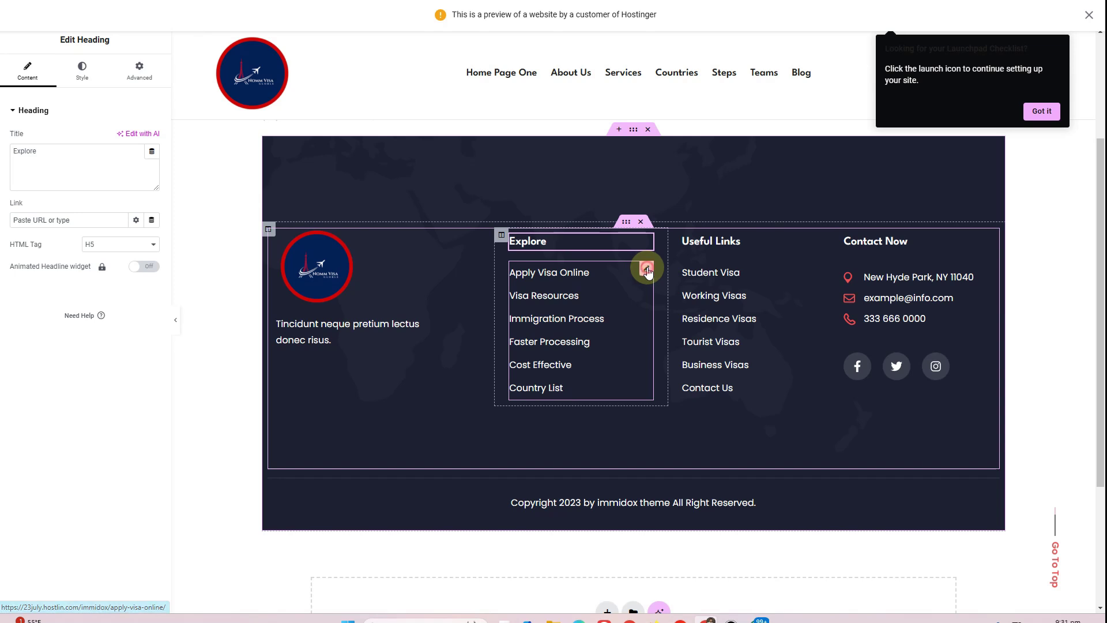
left_click(644, 265)
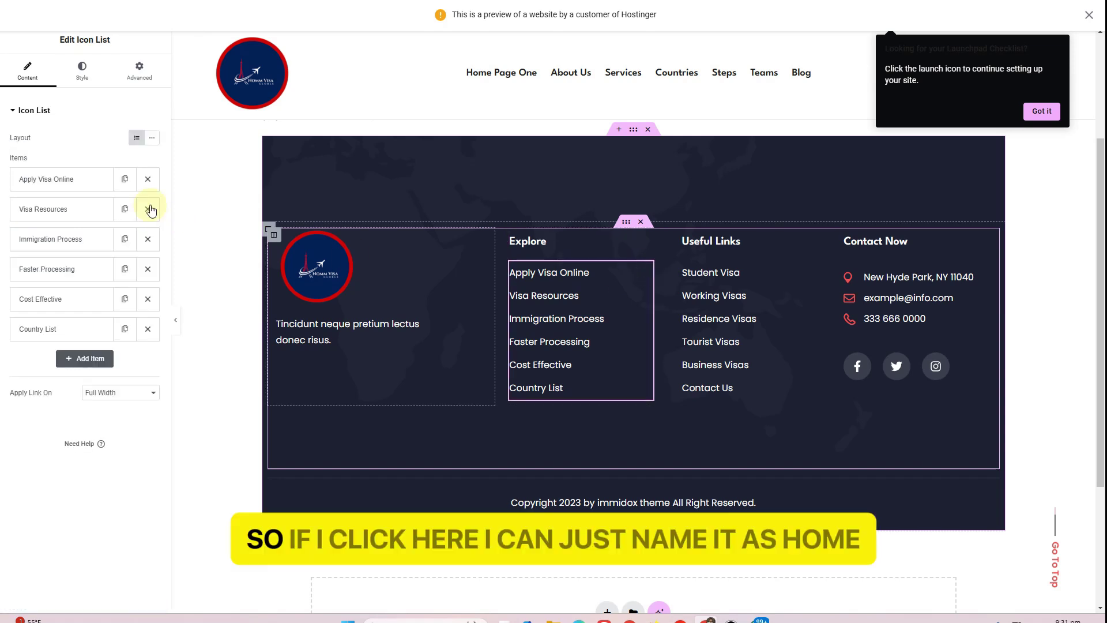
left_click(66, 179)
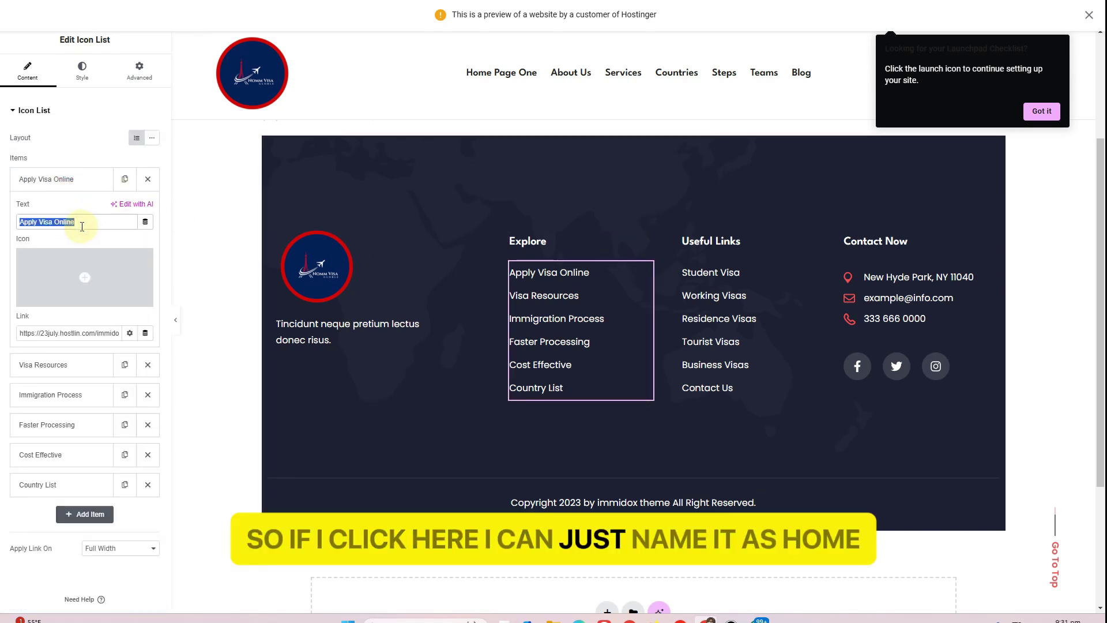
type("Home")
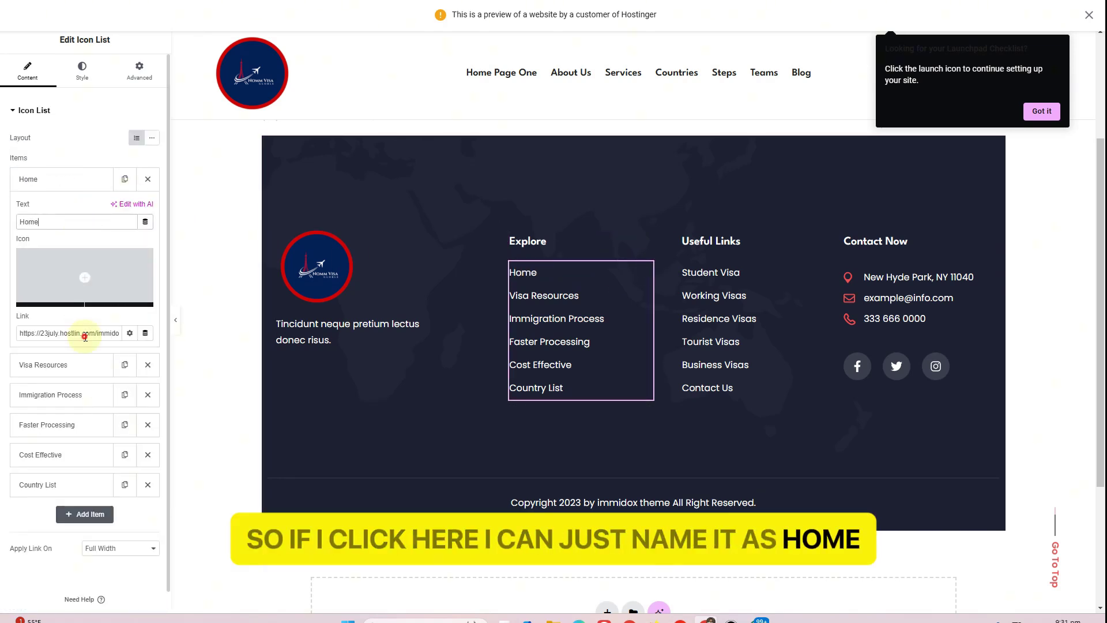
triple_click(85, 335)
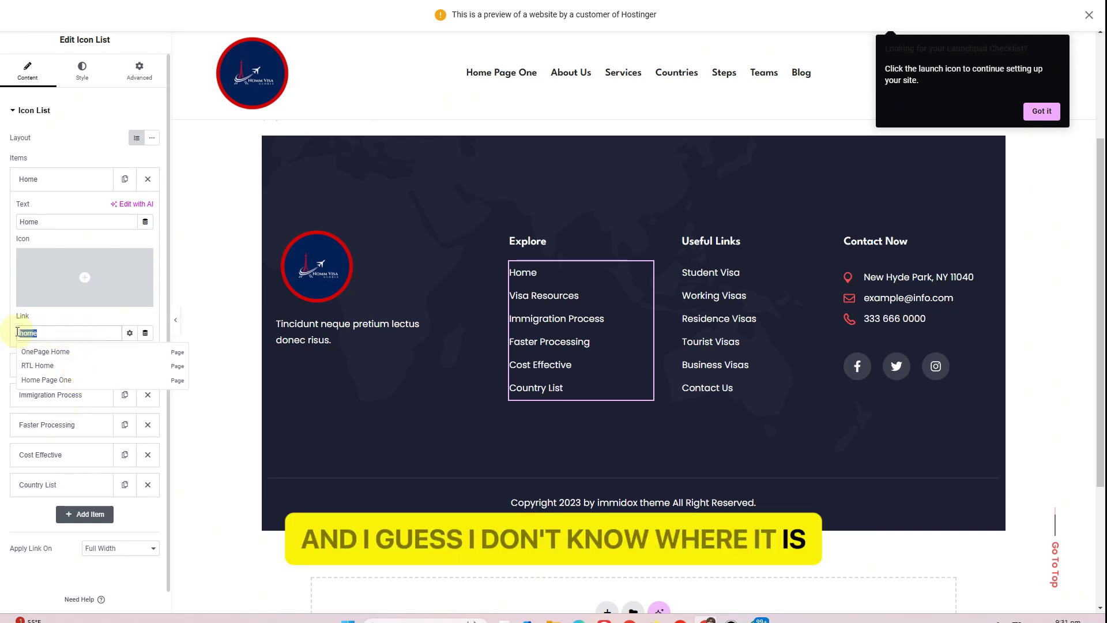
type("/ho")
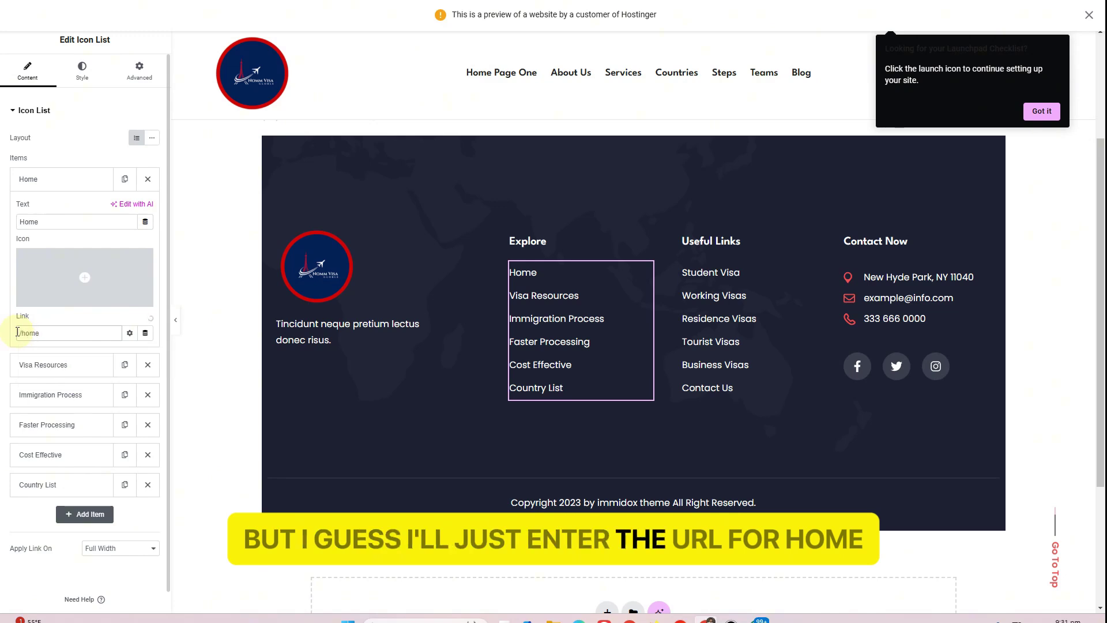
left_click(68, 180)
Rename Visa Resources to About and paste the About Us anchor from Menus as its link
left_click(67, 208)
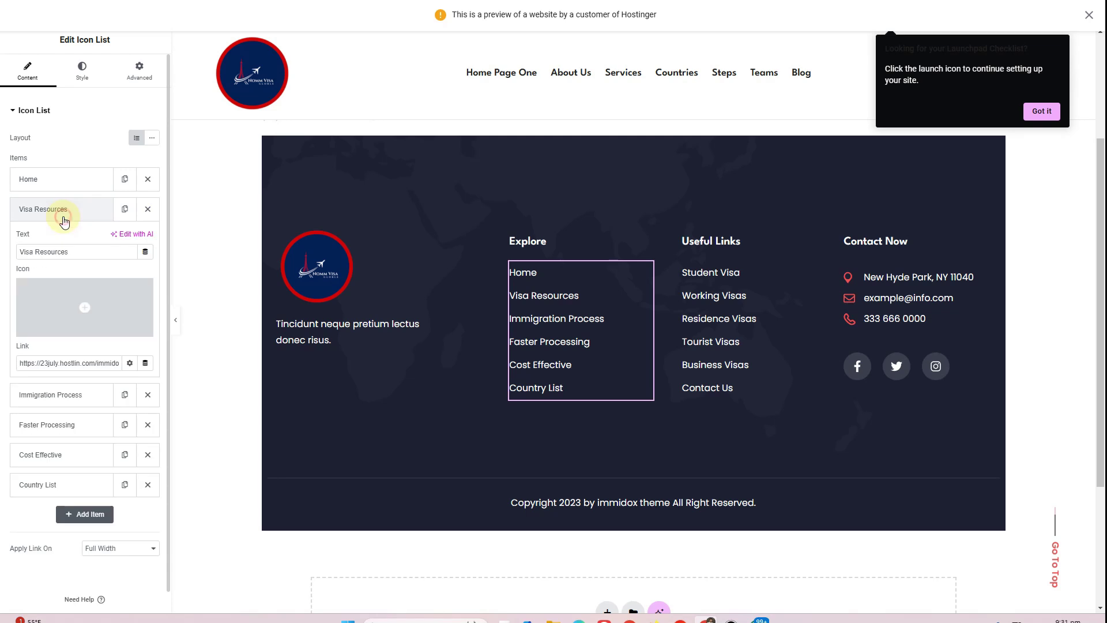
left_click_drag(87, 253, 19, 251)
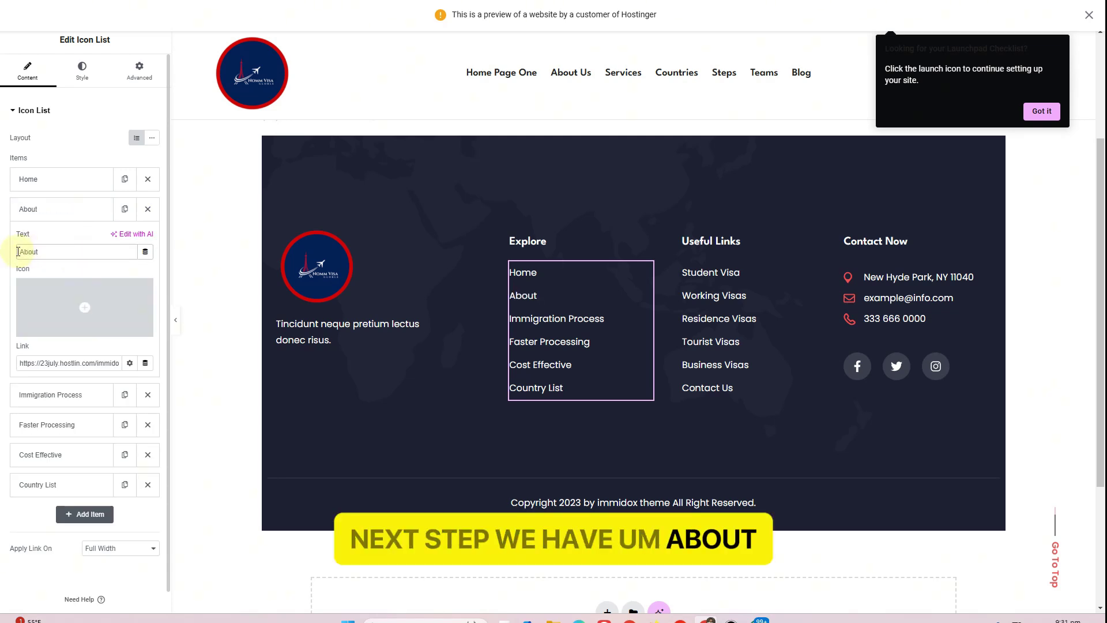
left_click(415, 1)
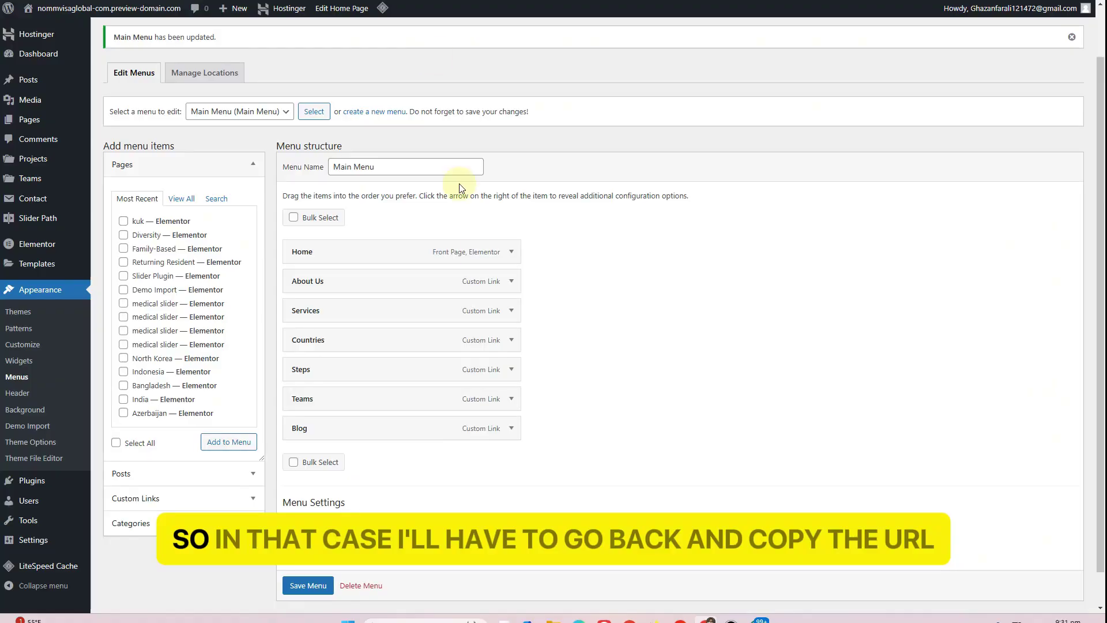
left_click(511, 281)
left_click(361, 320)
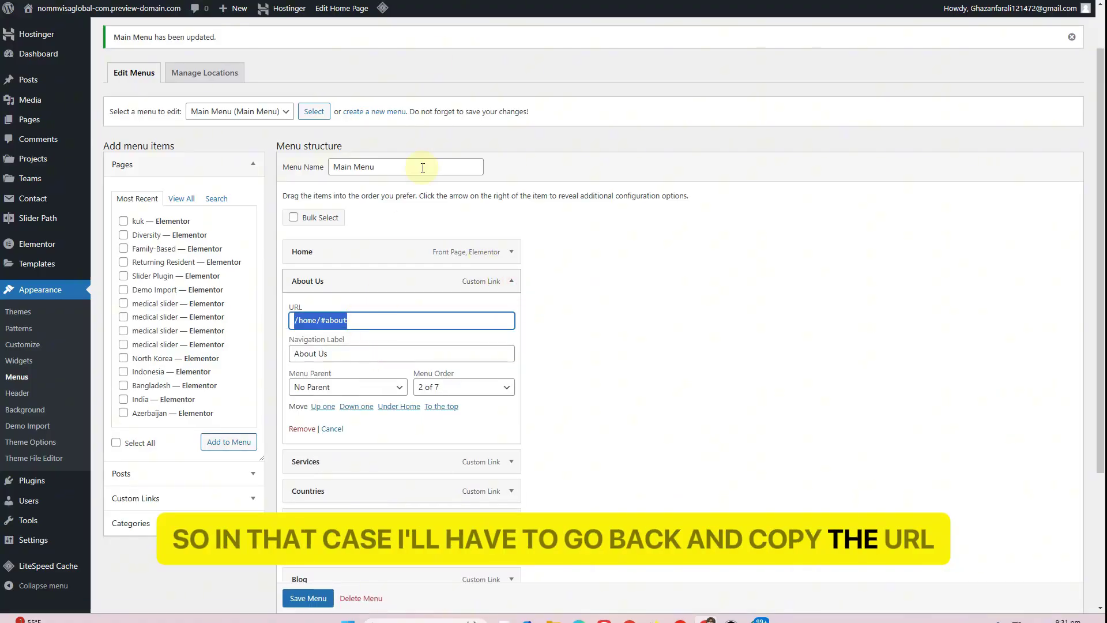
left_click(455, 1)
left_click(59, 364)
key("ctrl+a")
key("ctrl+v")
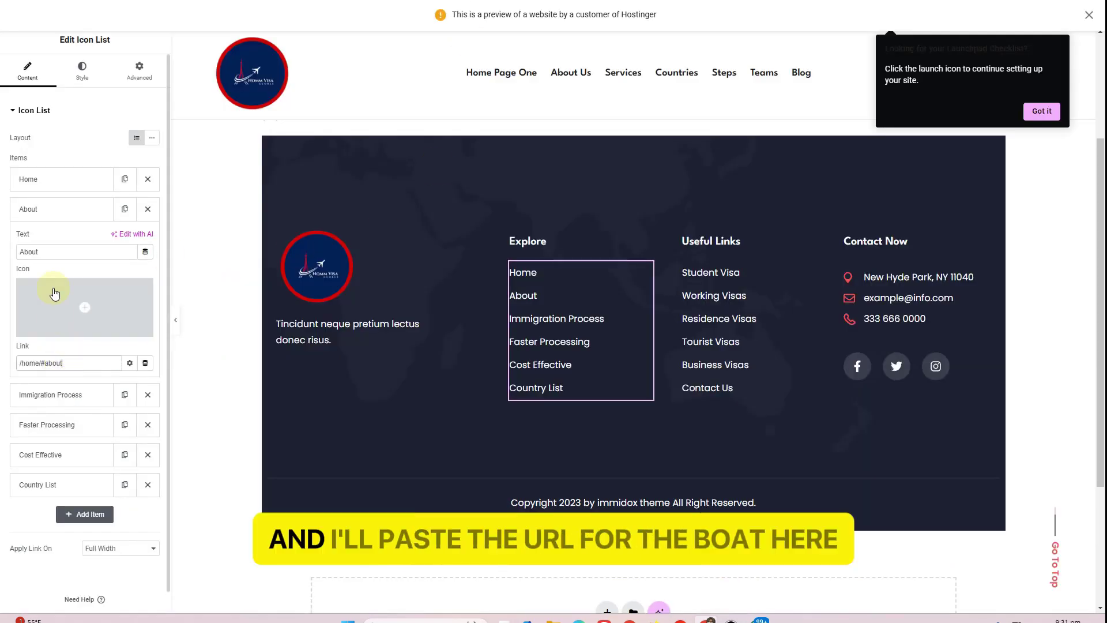
left_click(58, 210)
Rename Immigration Process to Countries and link it to the Countries menu anchor
left_click(60, 247)
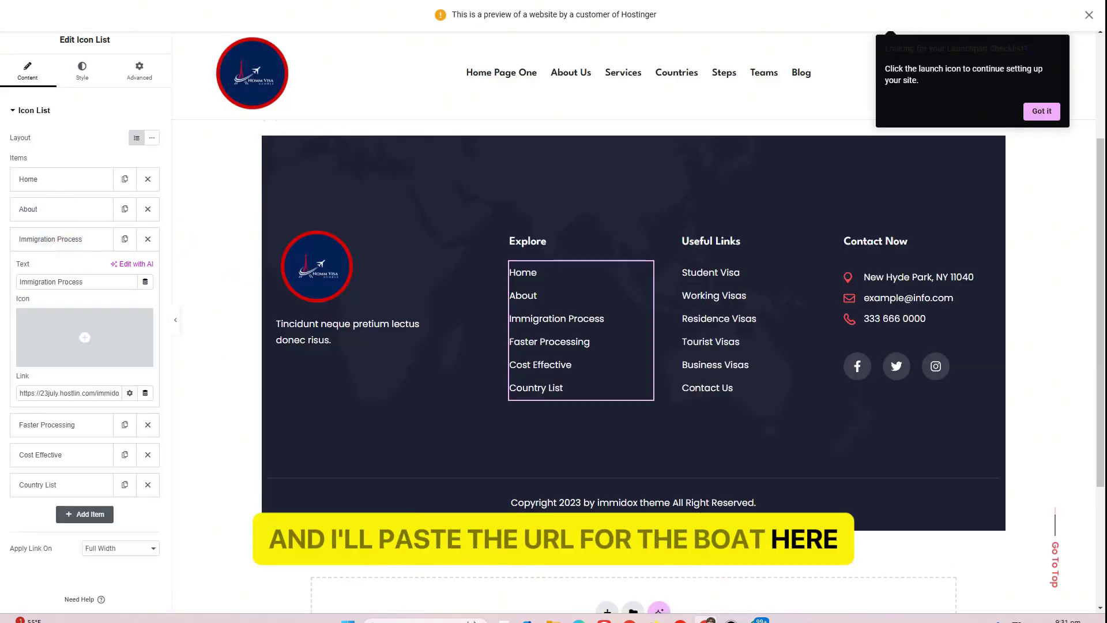
left_click(415, 1)
left_click(512, 281)
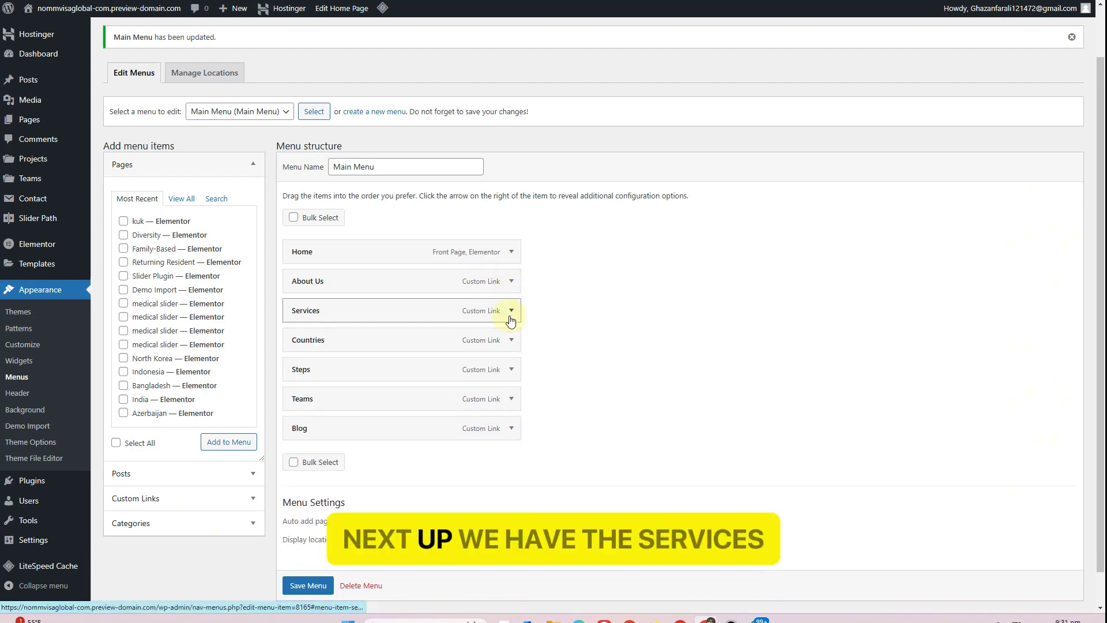
left_click(512, 312)
left_click(512, 311)
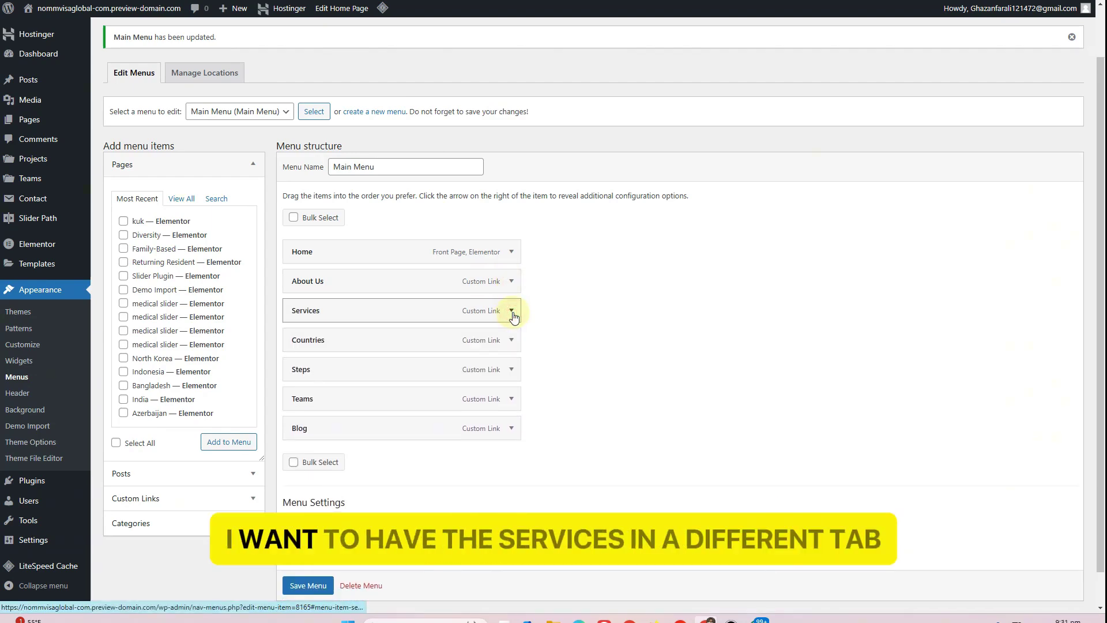
left_click(511, 340)
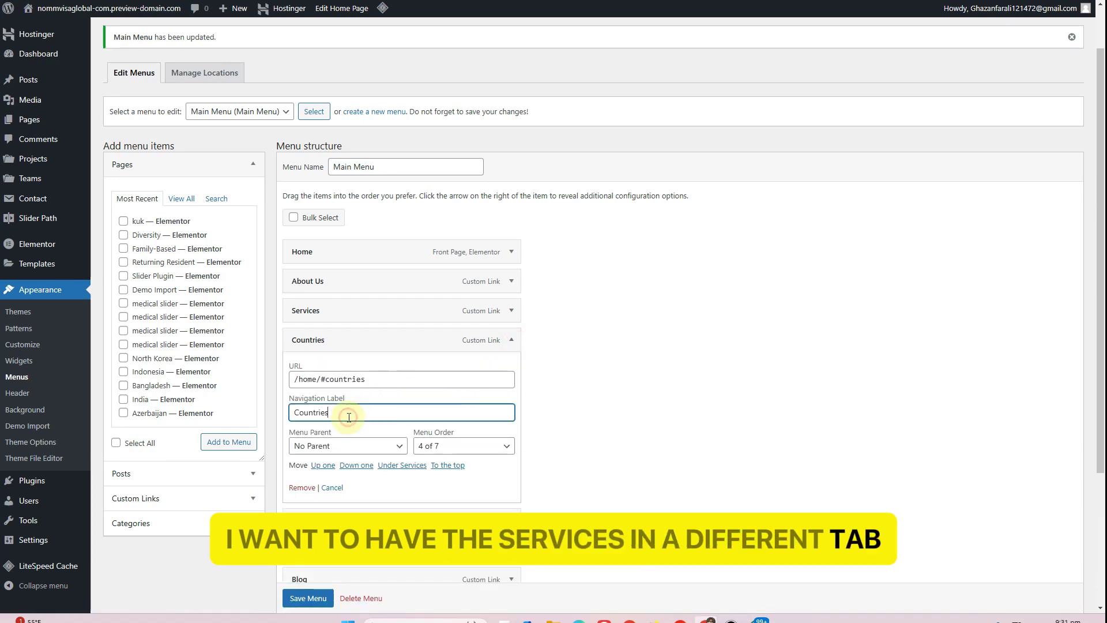
double_click(348, 417)
key("ctrl+c")
left_click(433, 2)
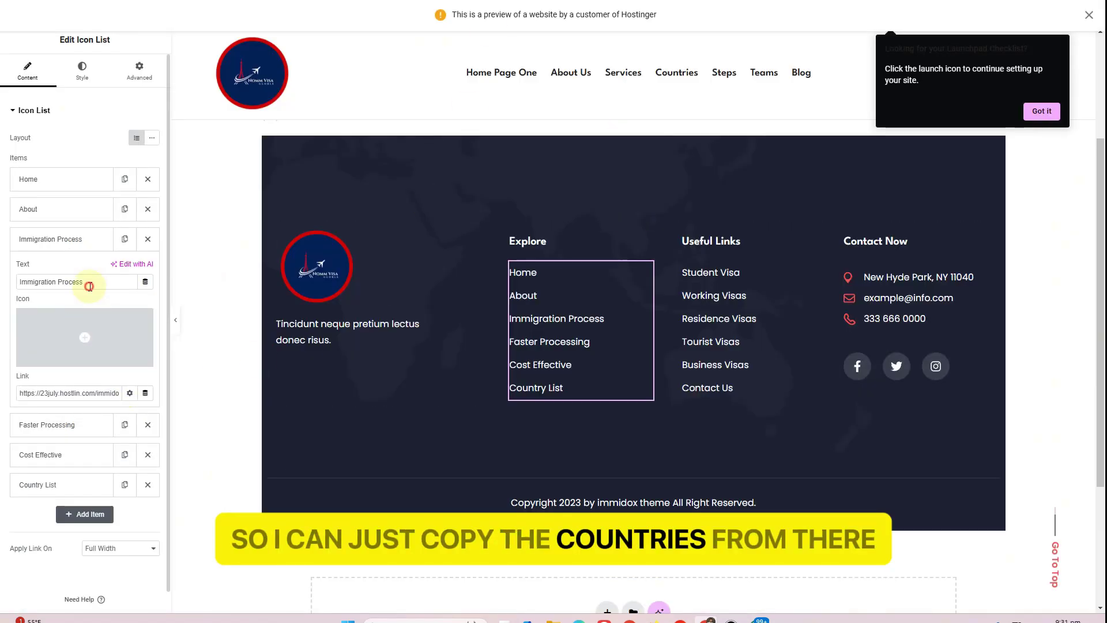
triple_click(88, 281)
key("ctrl+v")
left_click(340, 2)
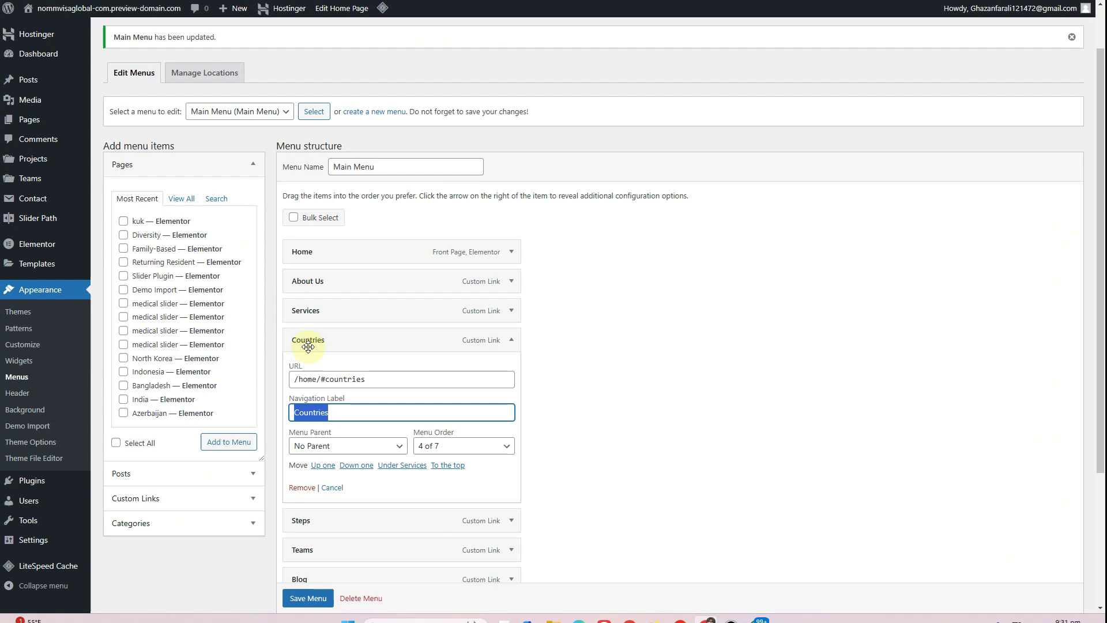
triple_click(345, 379)
key("ctrl+c")
left_click(230, 1)
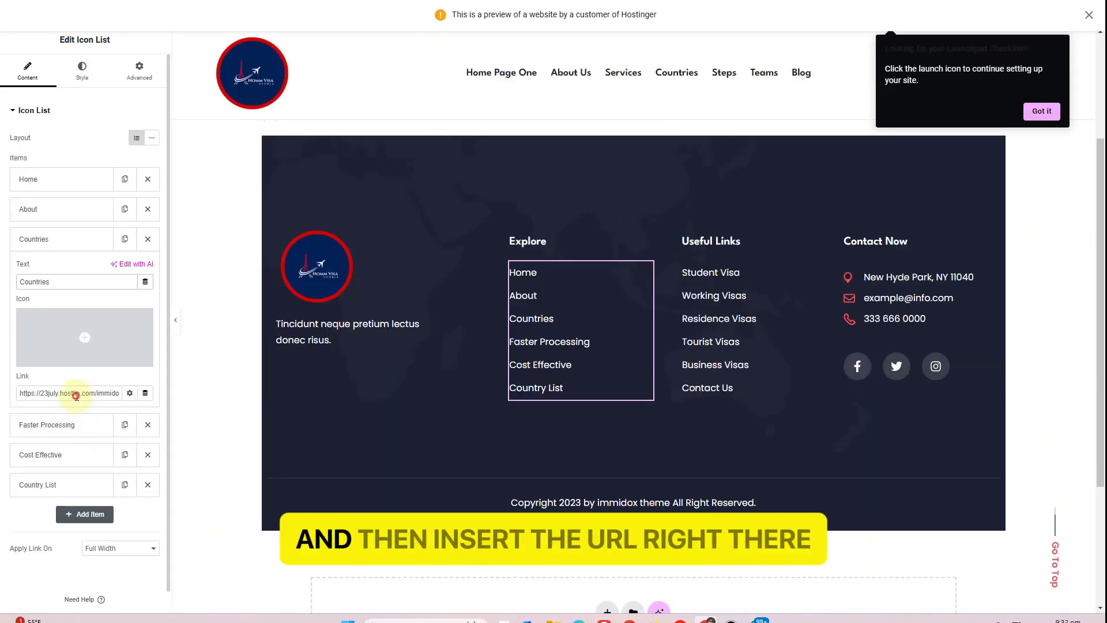
triple_click(75, 394)
key("ctrl+v")
left_click(64, 245)
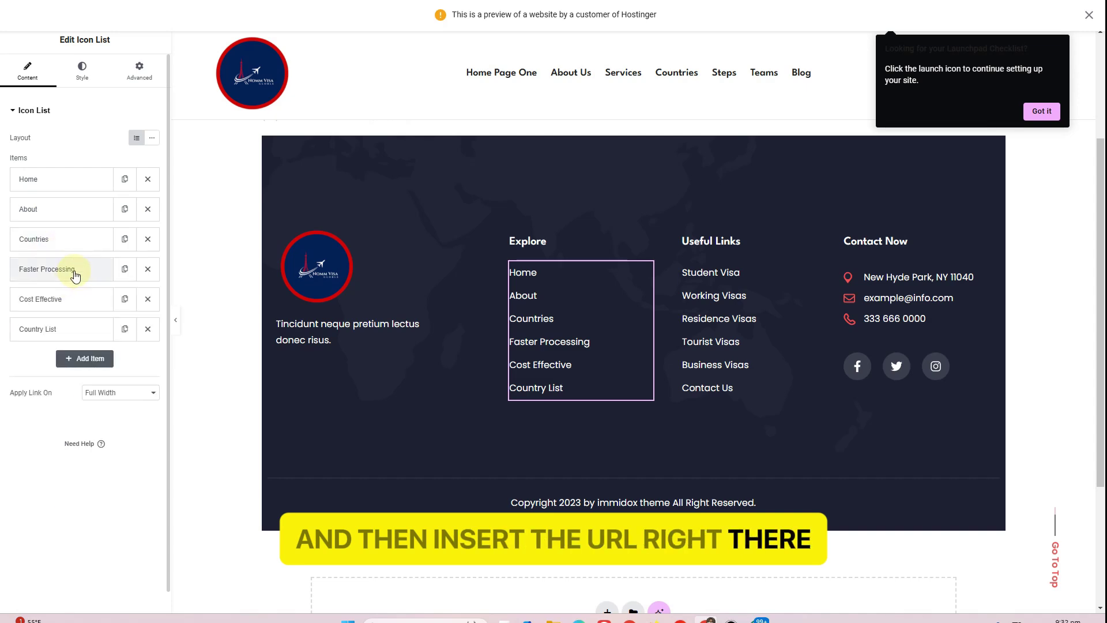
Rename Faster Processing to Steps linked to /home/#steps, and remove Cost Effective and Country List
left_click(323, 1)
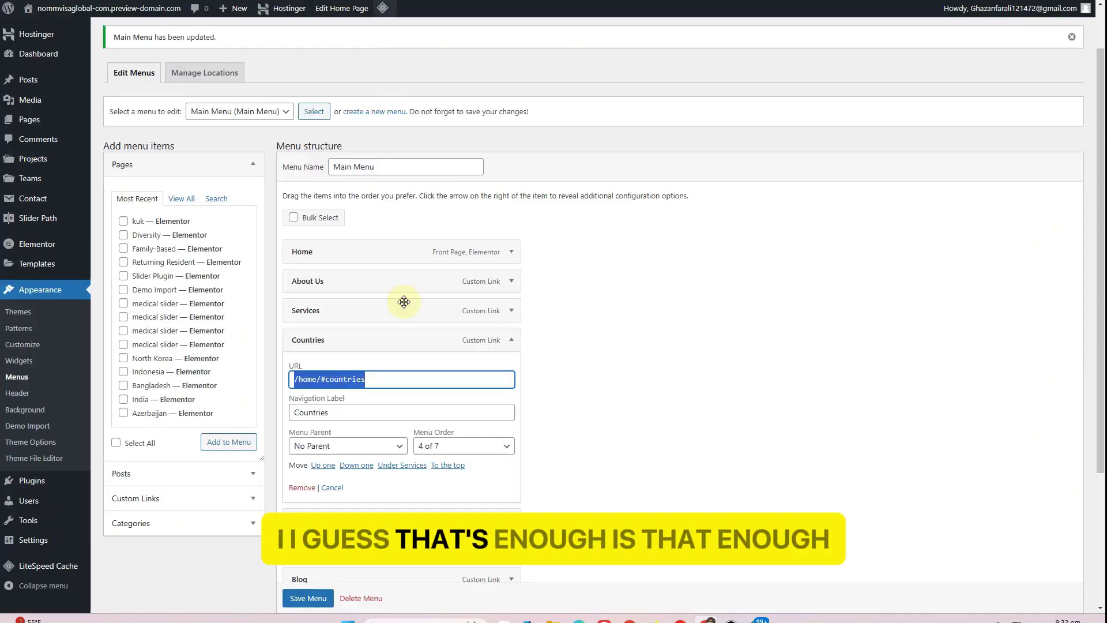
left_click(511, 339)
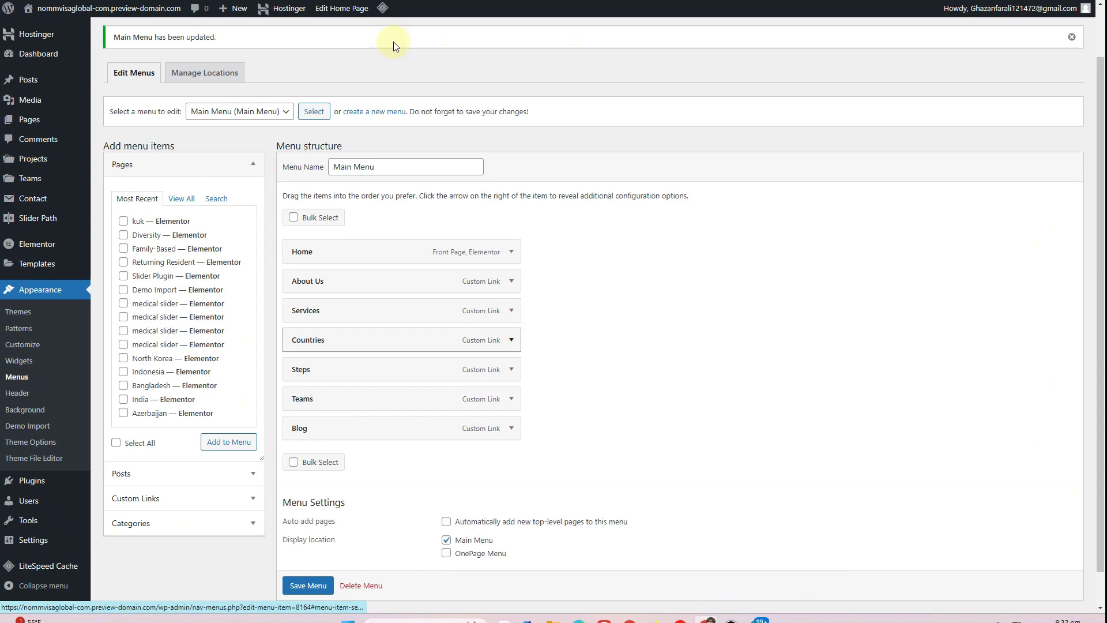
left_click(511, 369)
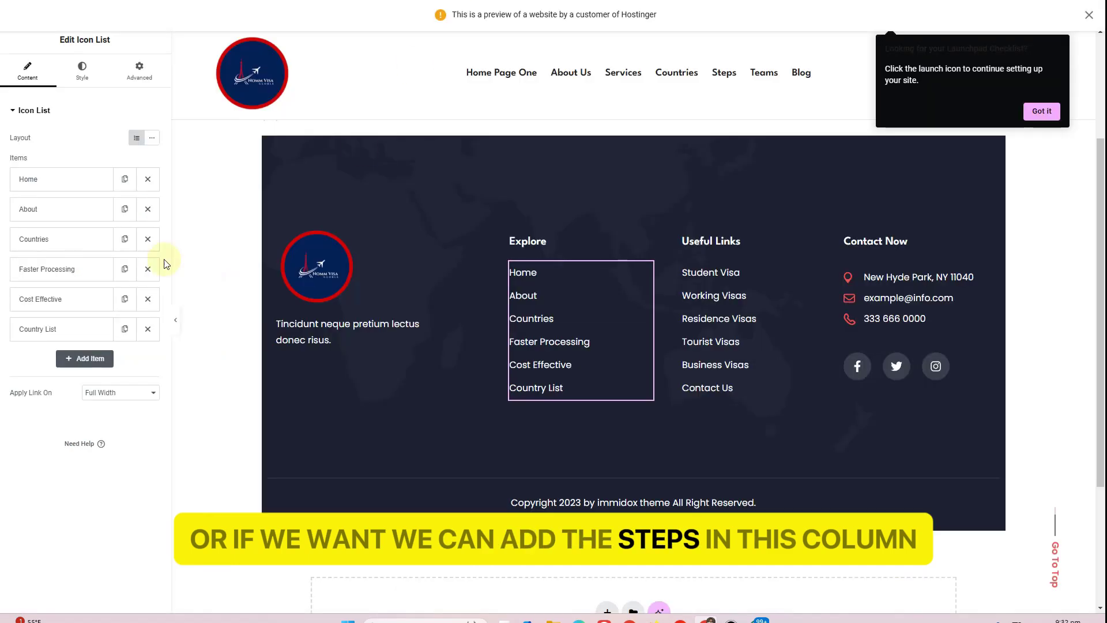
left_click(54, 269)
left_click(56, 311)
key("ctrl+a")
type("Steps")
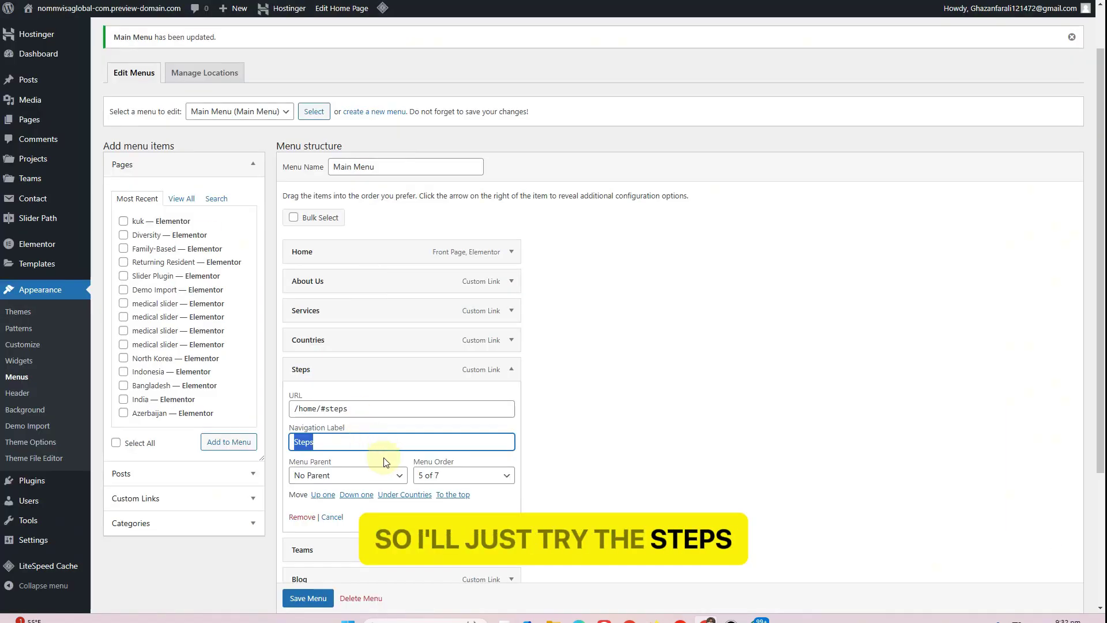
left_click(363, 413)
key("ctrl+a")
key("ctrl+c")
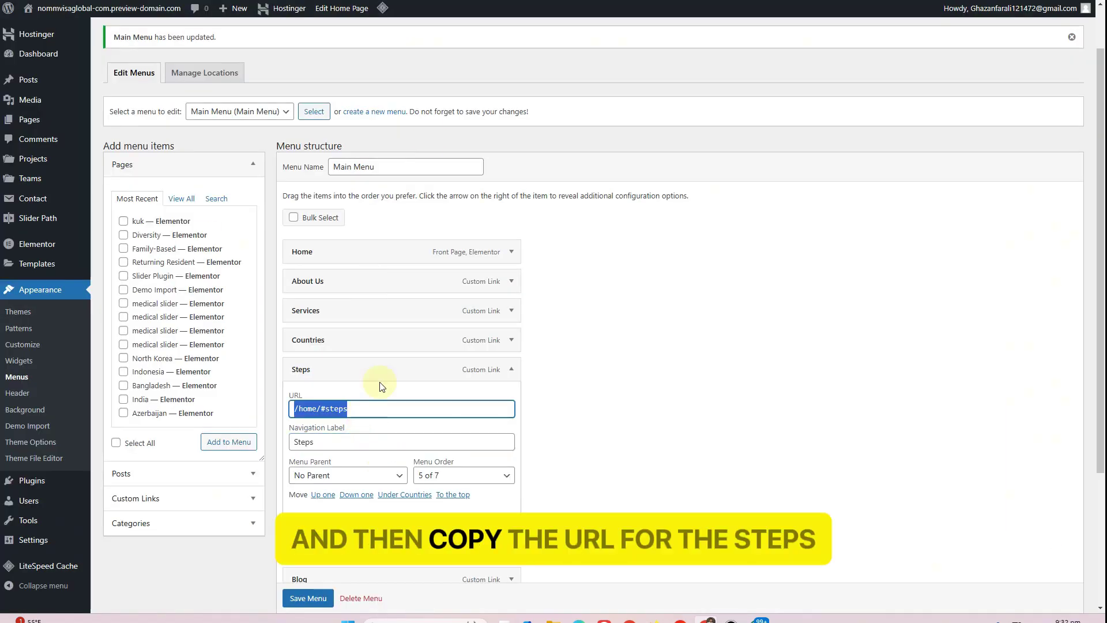
left_click(43, 420)
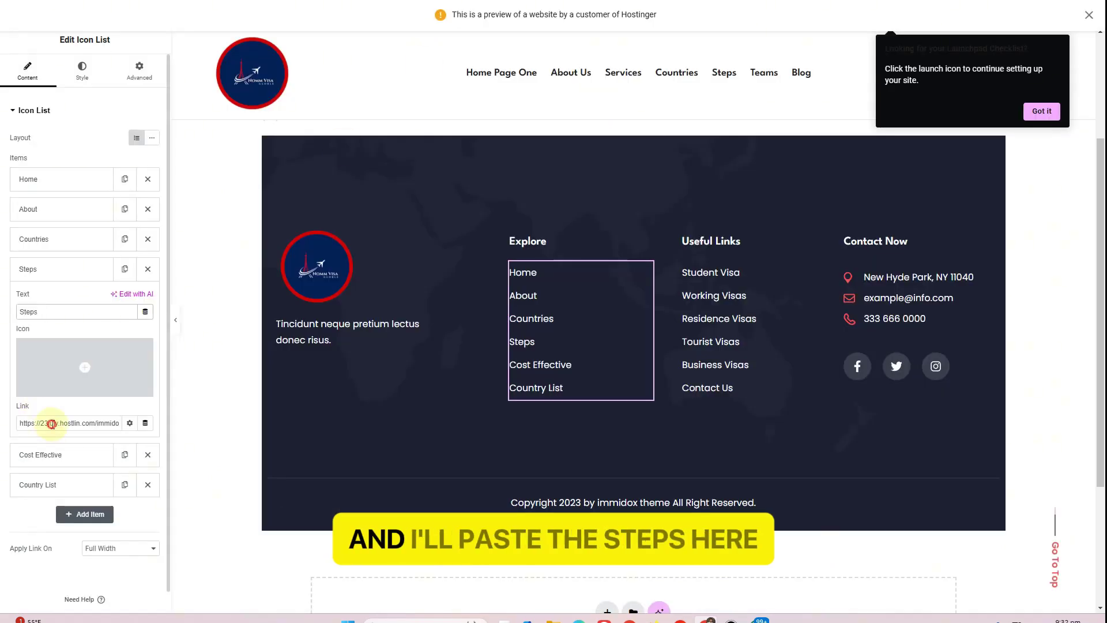
key("ctrl+v")
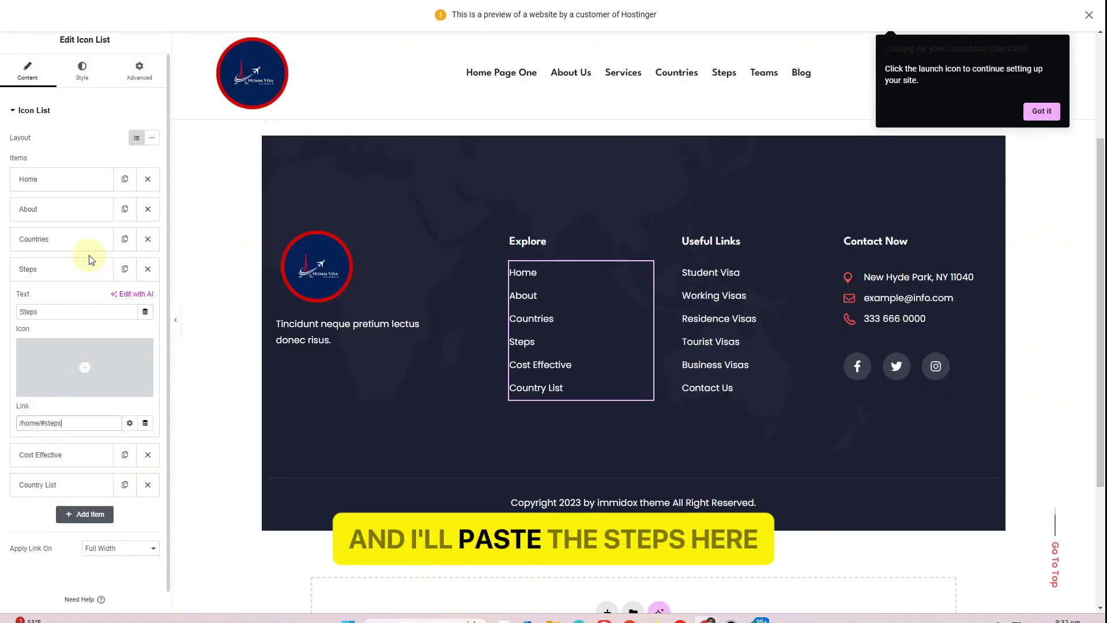
left_click(85, 271)
left_click(148, 298)
left_click(148, 299)
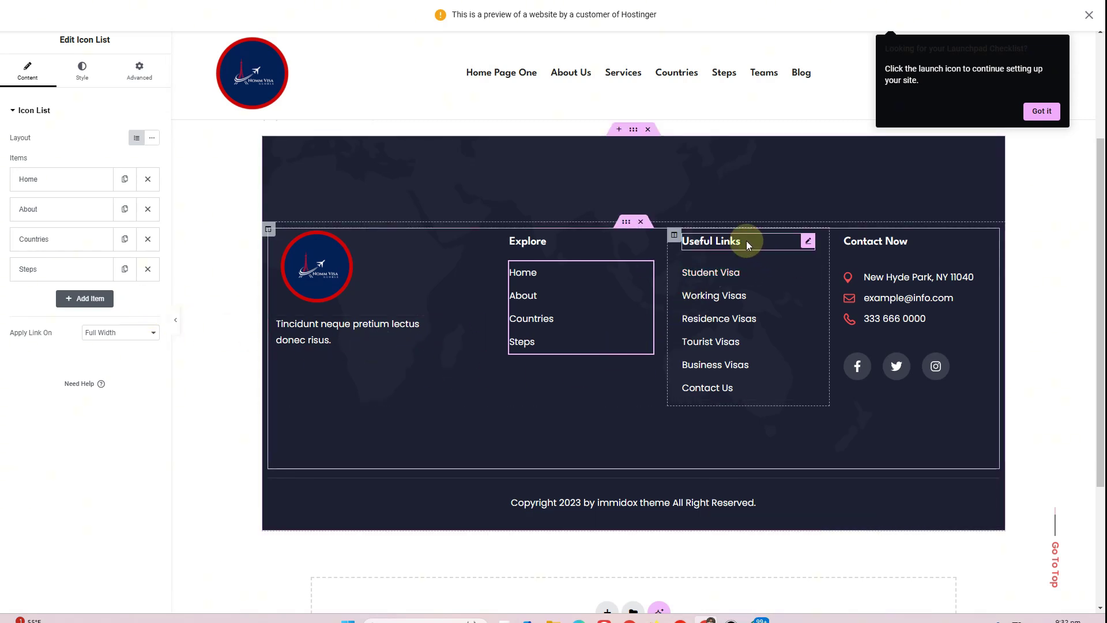
Rename the Useful Links Student Visa item to Services using the Services menu entry
left_click(807, 271)
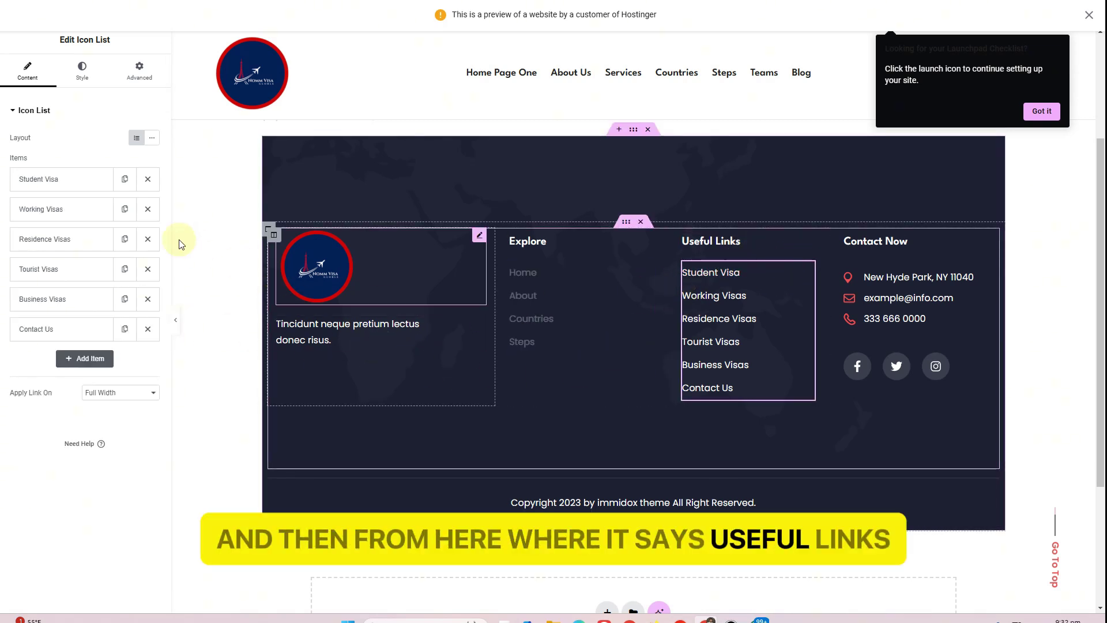
left_click(65, 181)
type("Steps")
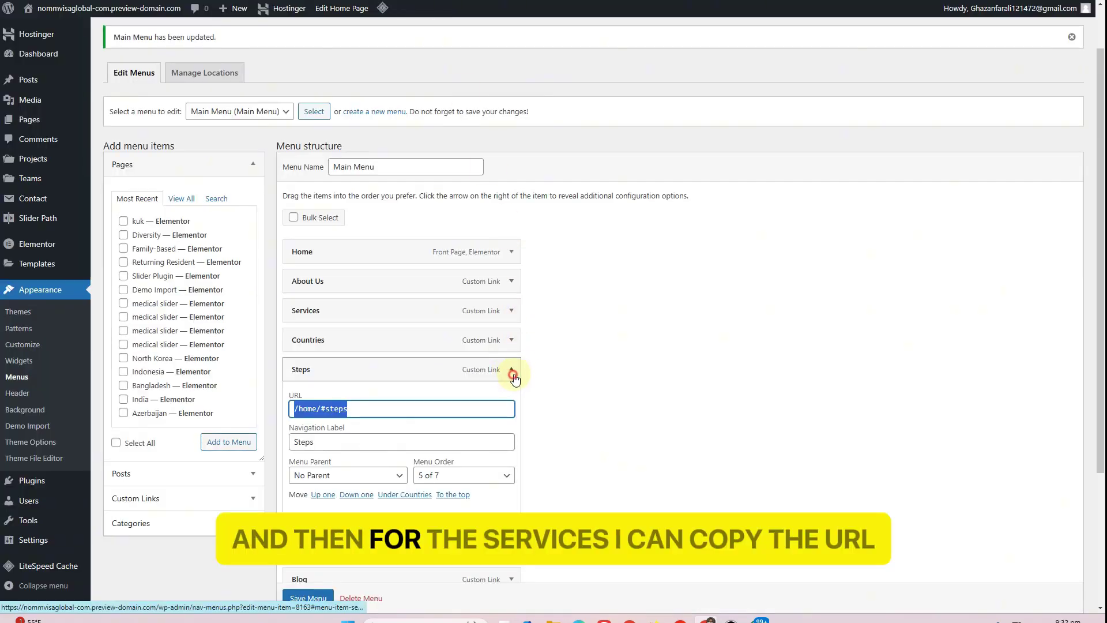
left_click(512, 370)
left_click(511, 310)
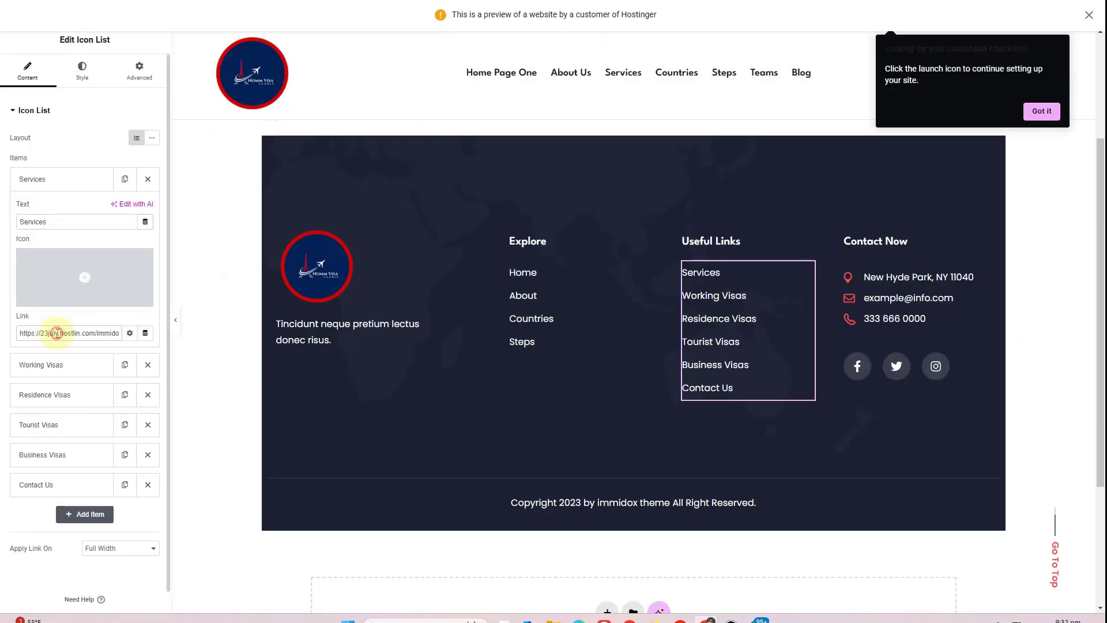
left_click(79, 178)
Rename Working Visas to Teams with the Teams menu link address
left_click(69, 210)
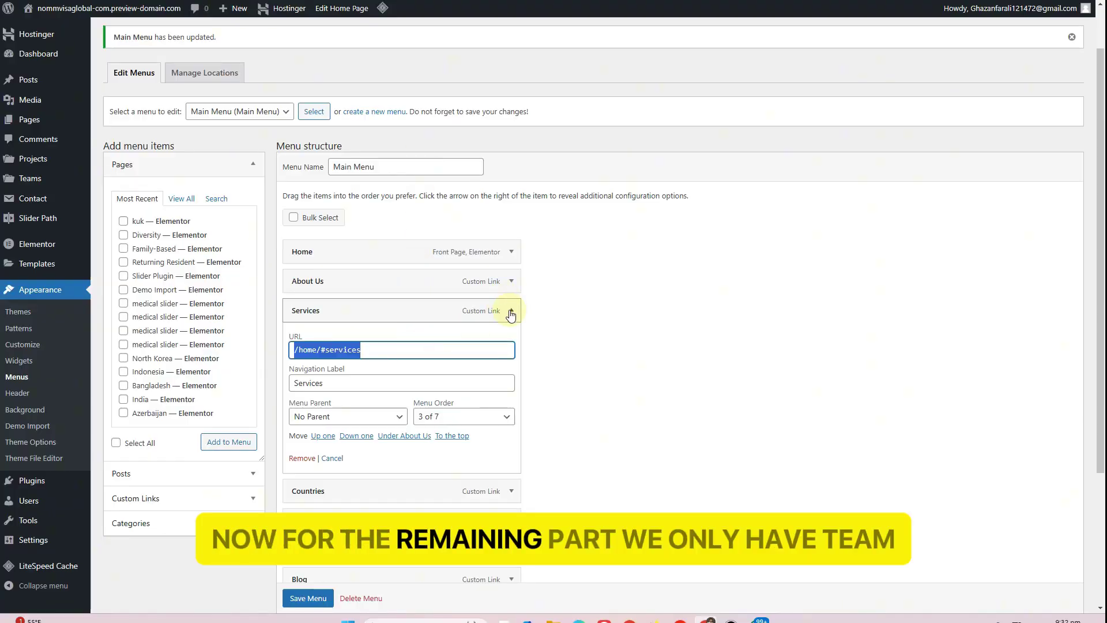
left_click(511, 310)
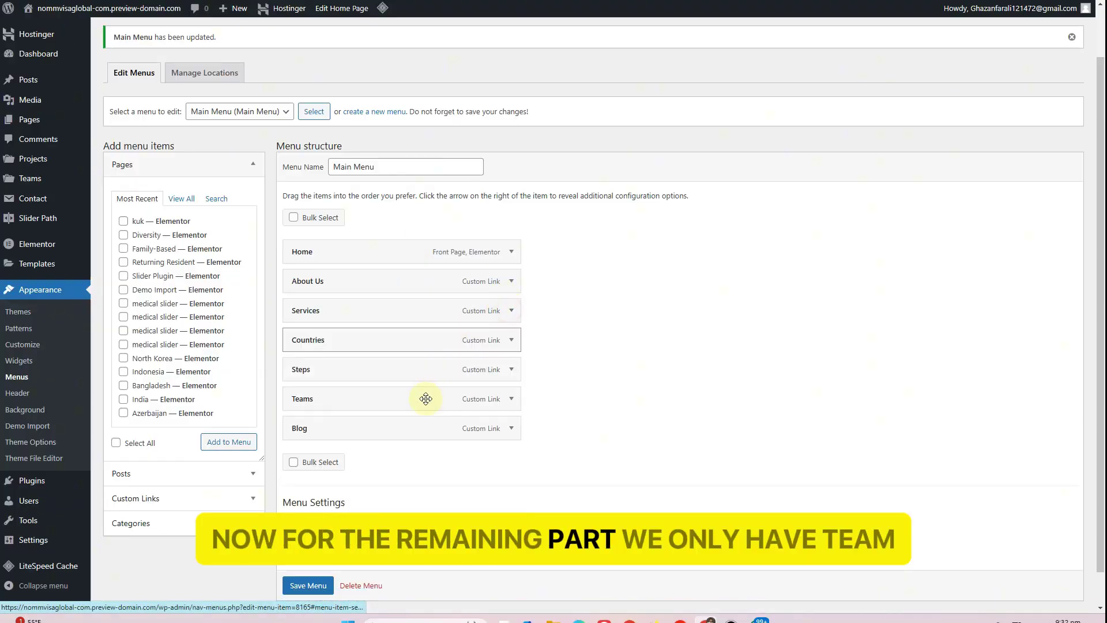
scroll(425, 398, "down", 1)
left_click(511, 361)
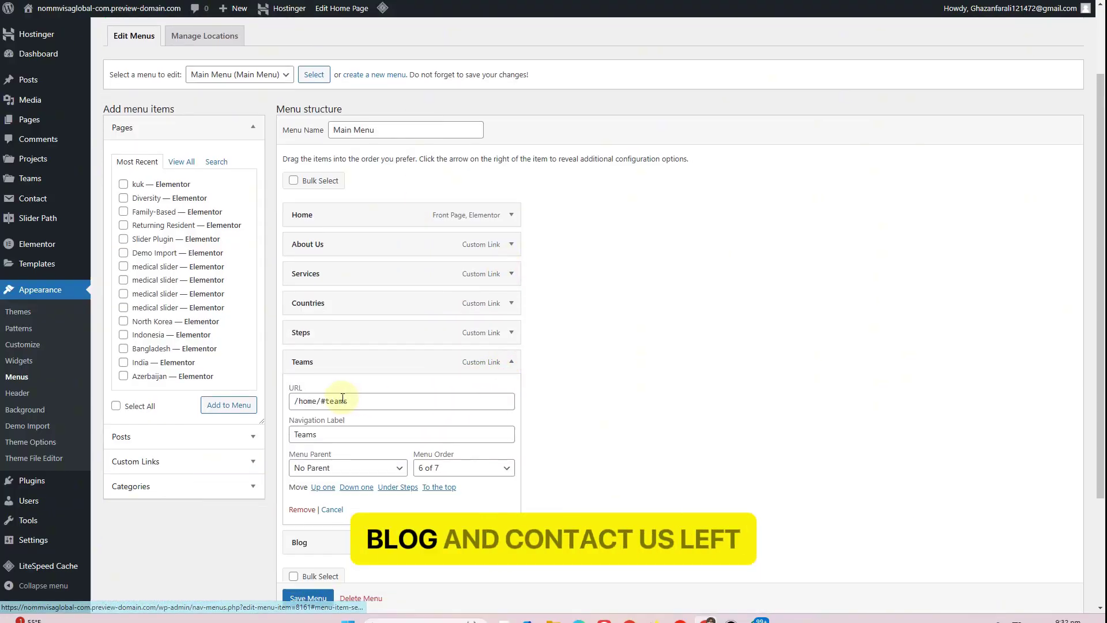
left_click_drag(343, 398, 295, 400)
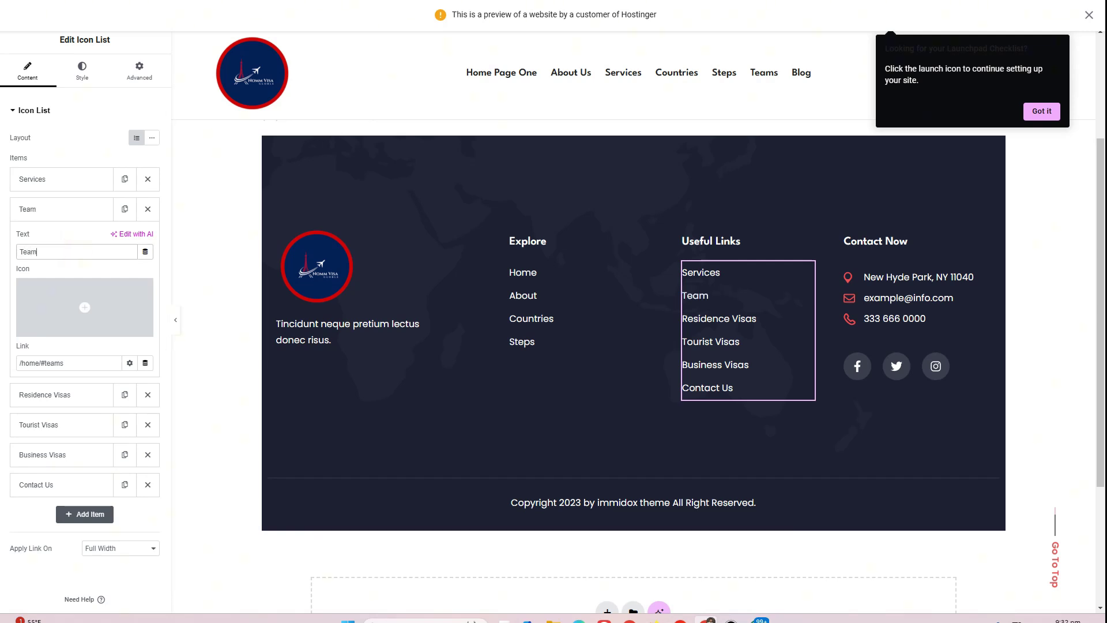
left_click(72, 209)
Rename Residence Visas to Blog, linked to /home/#blog
left_click(63, 240)
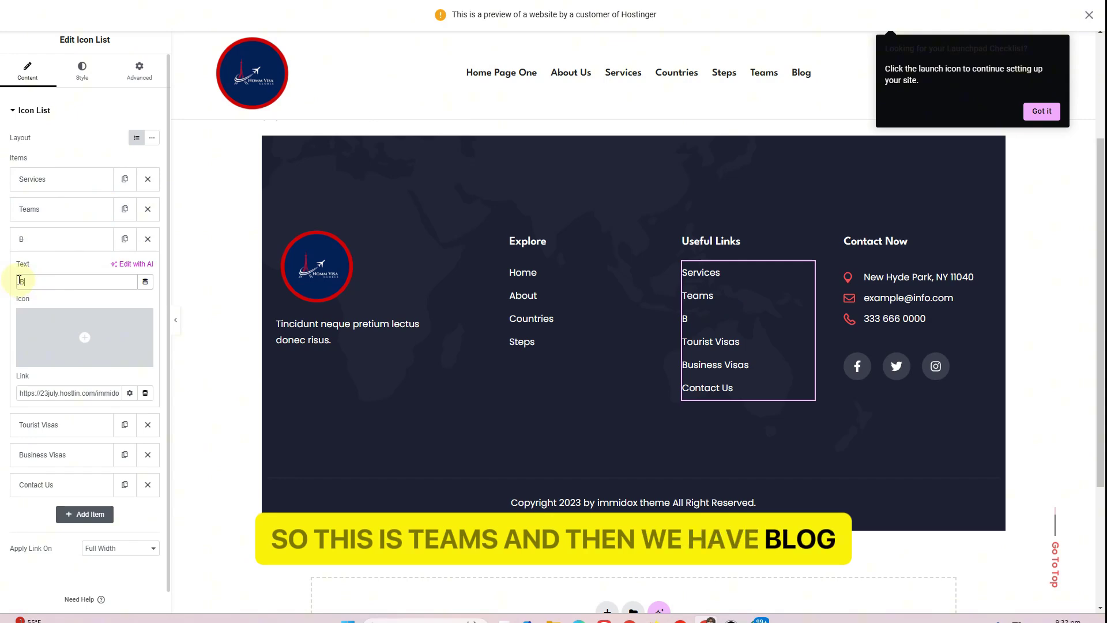
type("g")
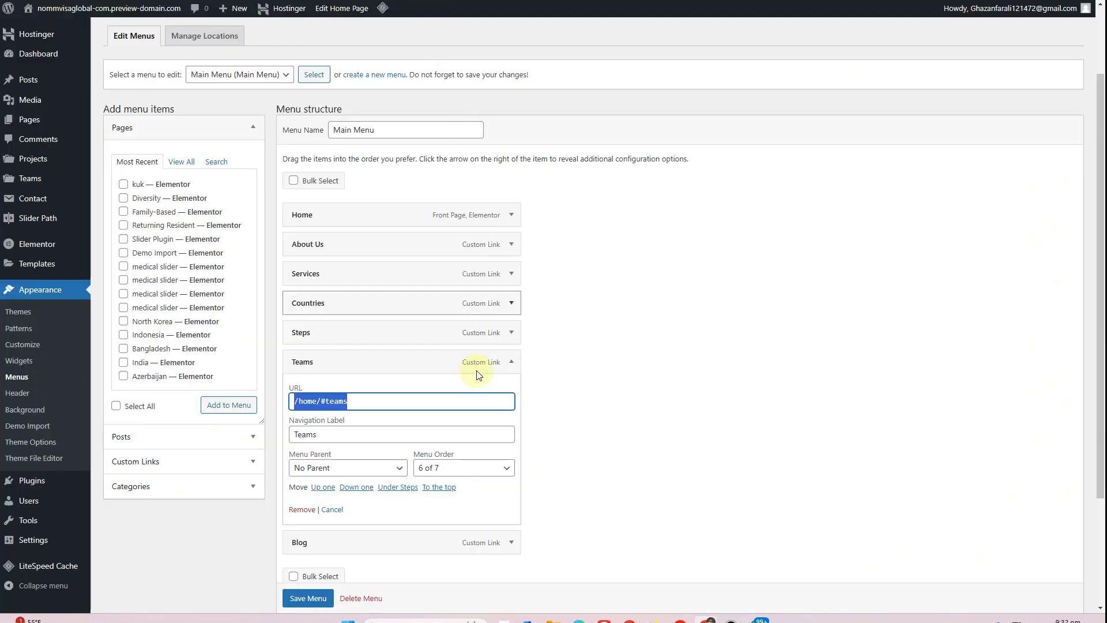
left_click(512, 362)
left_click(510, 391)
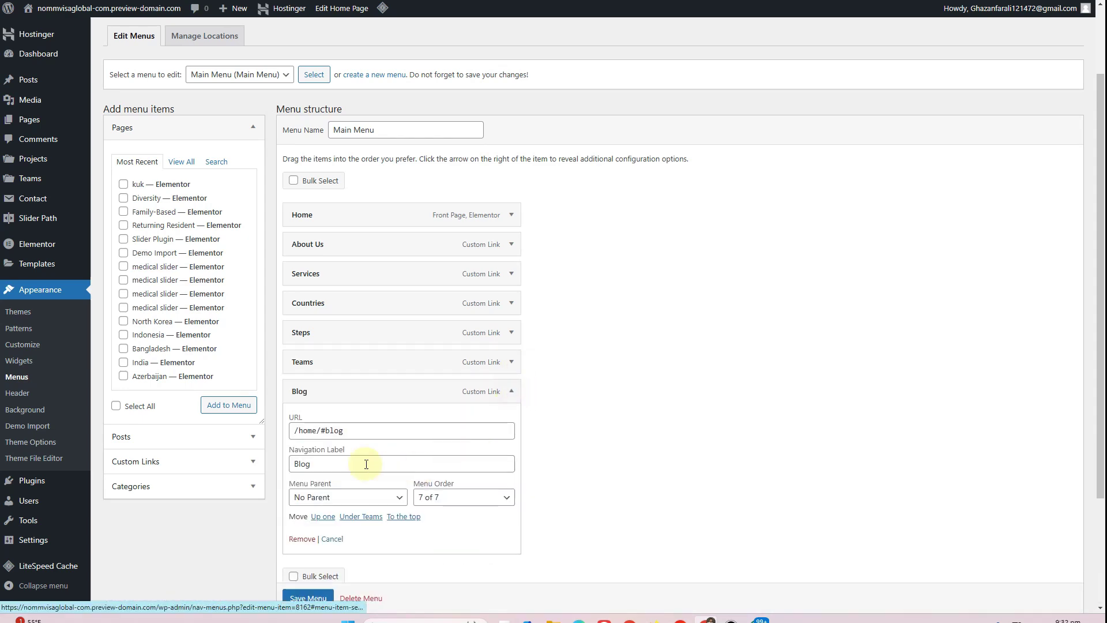
left_click(342, 432)
triple_click(341, 432)
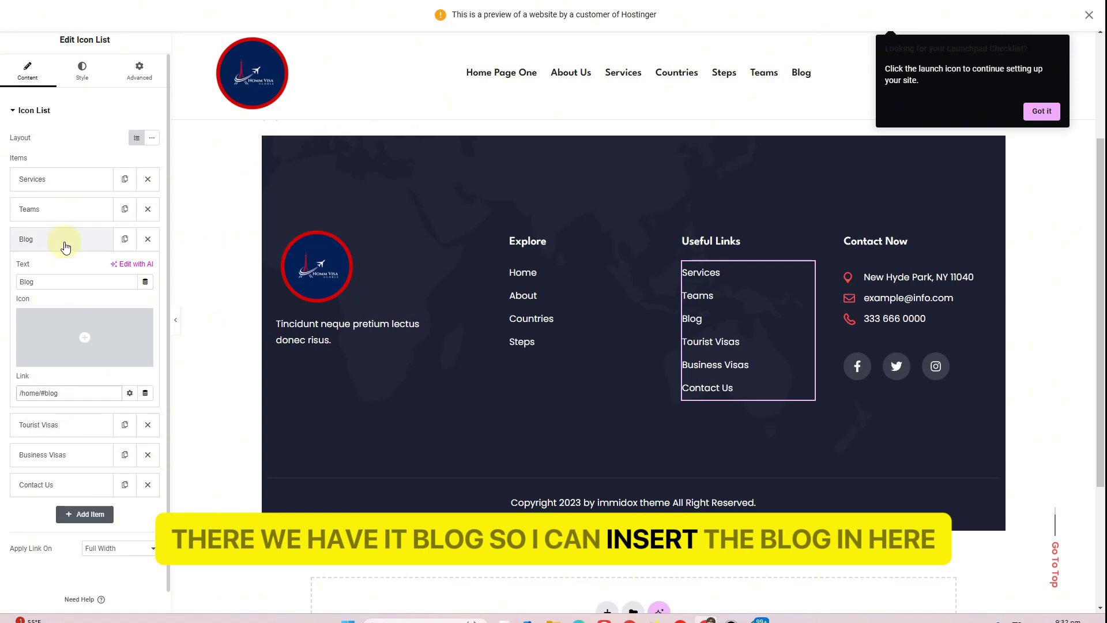
left_click(64, 241)
Delete the Contact Us, Business Visas and Tourist Visas links
left_click(148, 329)
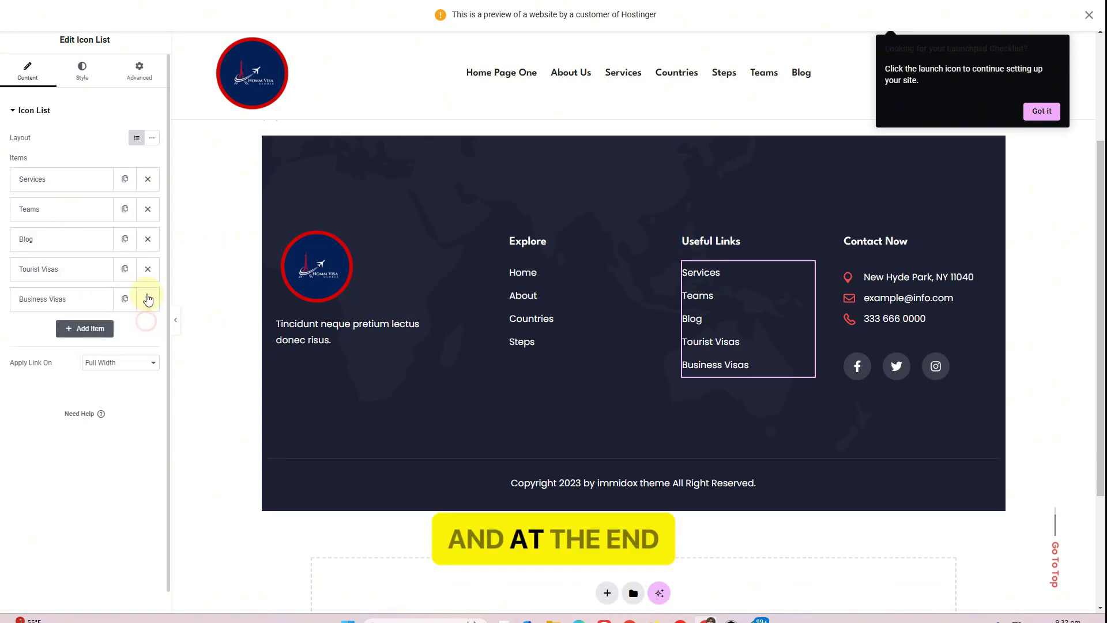
left_click(148, 299)
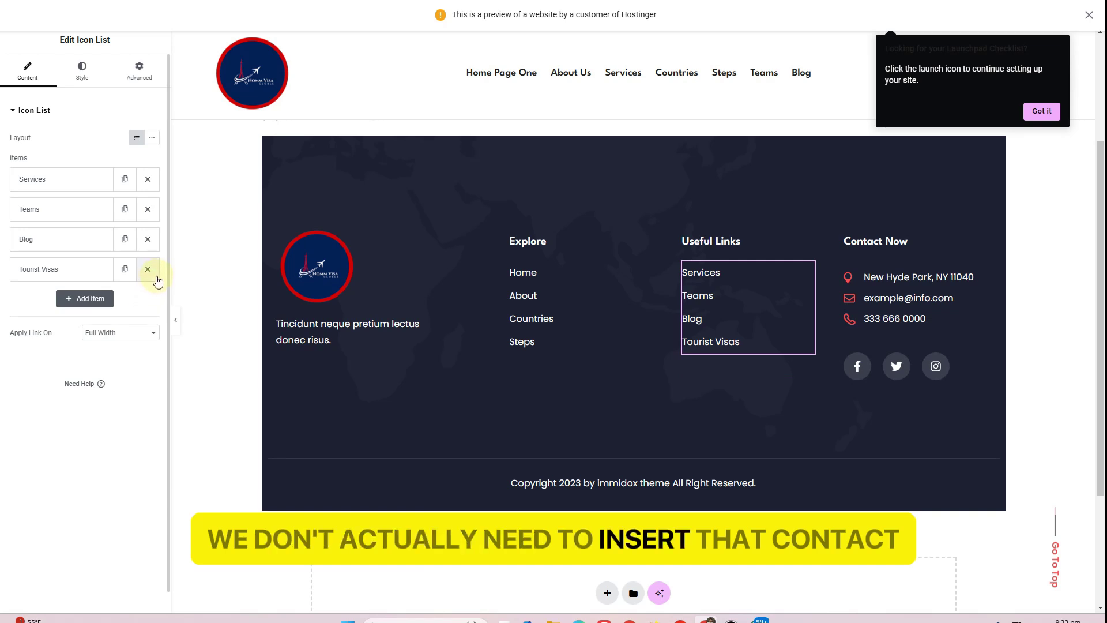
left_click(147, 269)
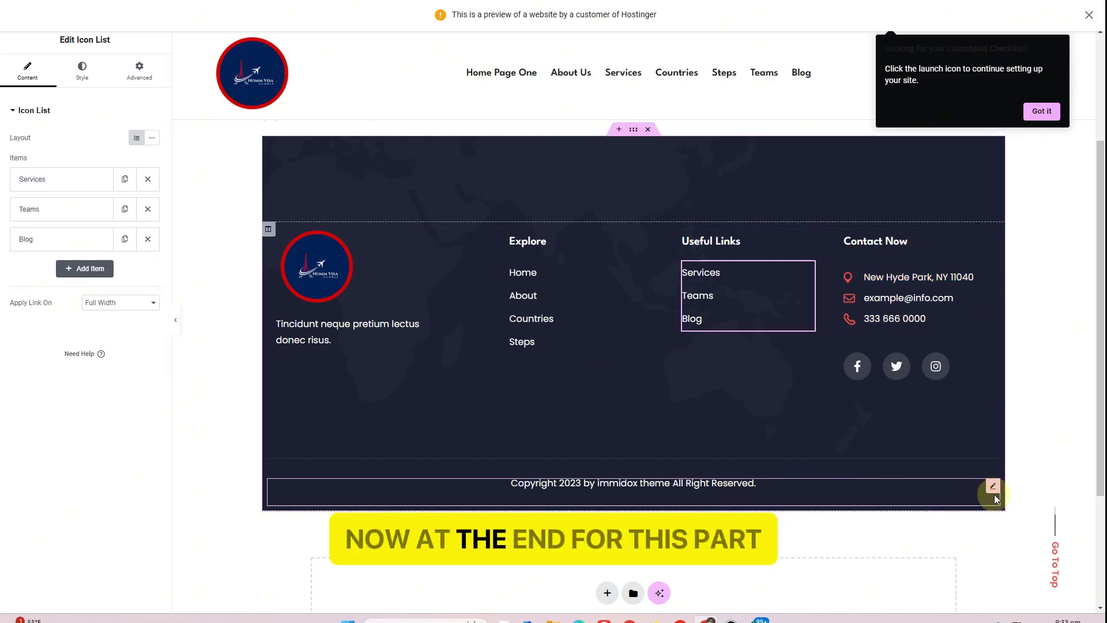
Change the copyright year to 2024 and replace 'immidox theme' with 'Nomm Visa Global |'
left_click(995, 488)
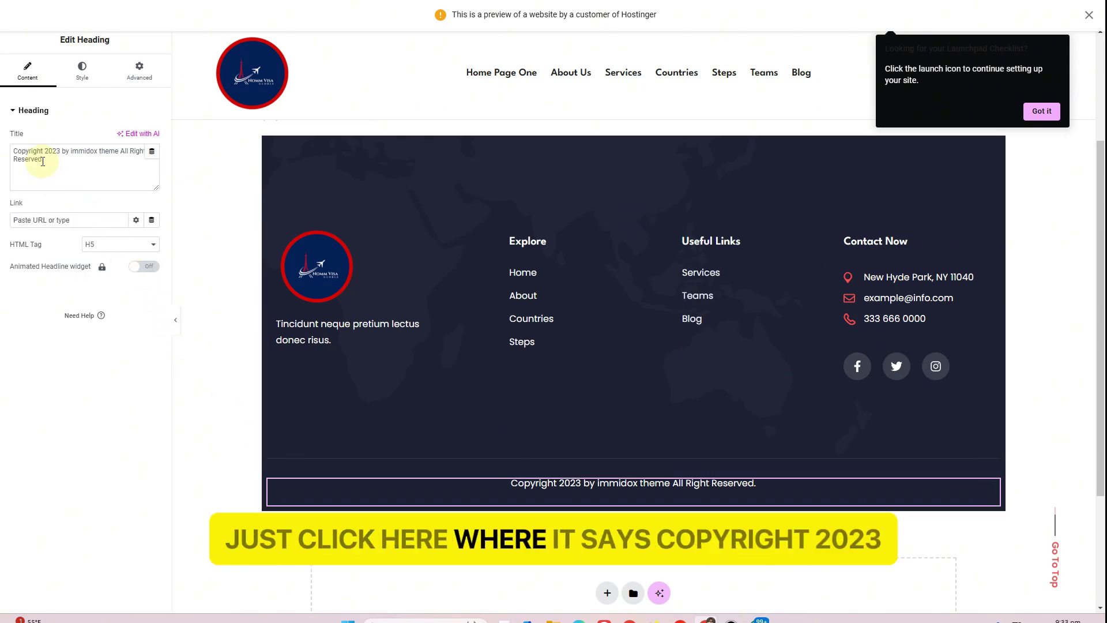
left_click(58, 151)
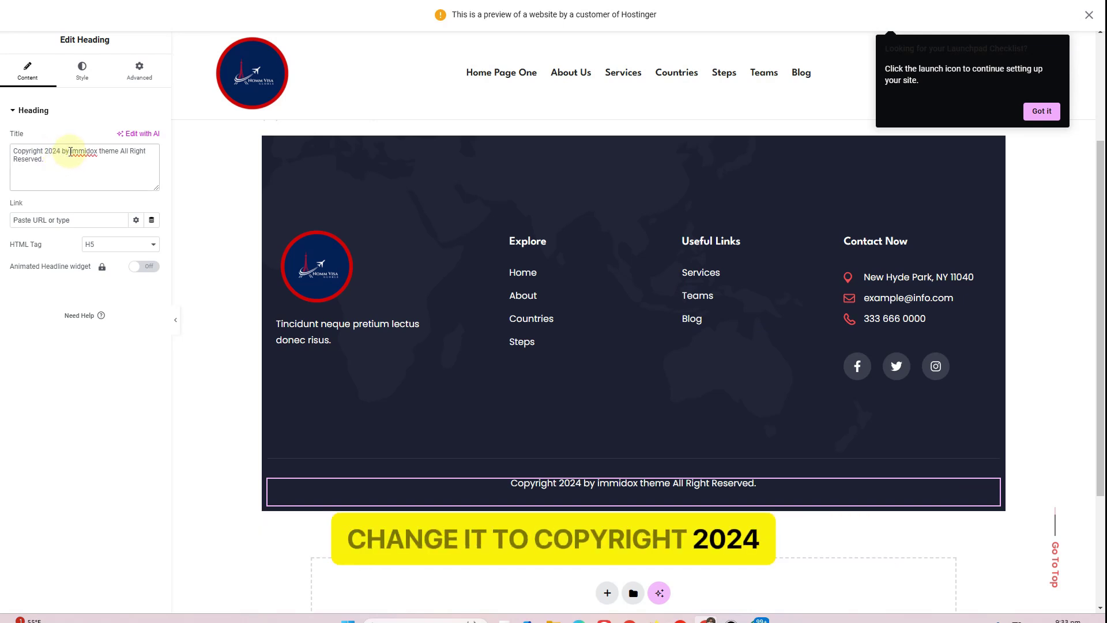
double_click(70, 150)
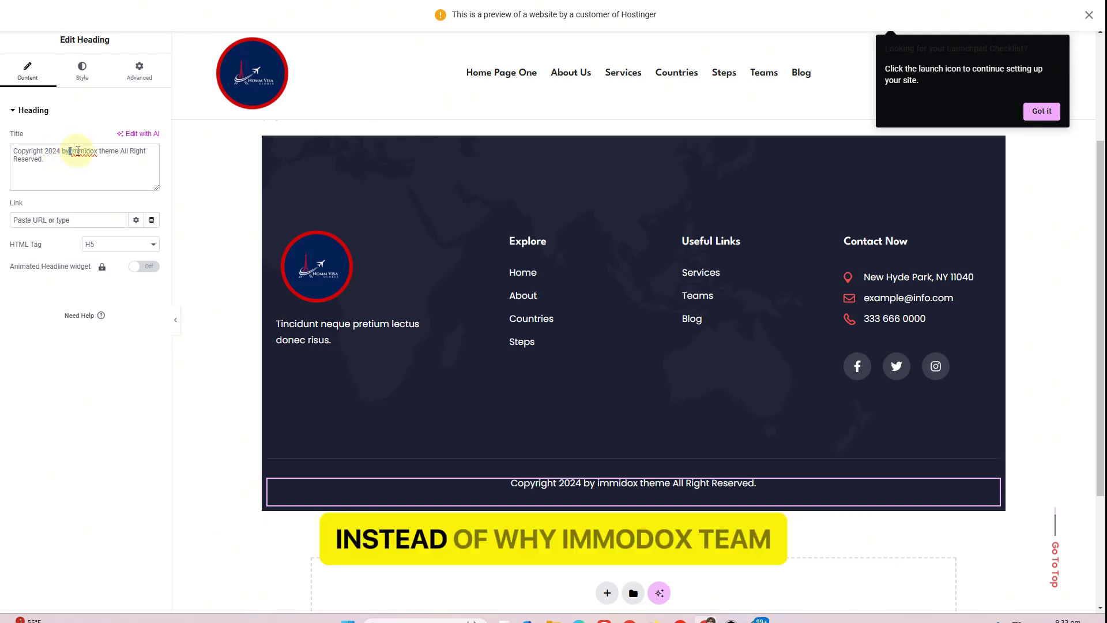
left_click(120, 151)
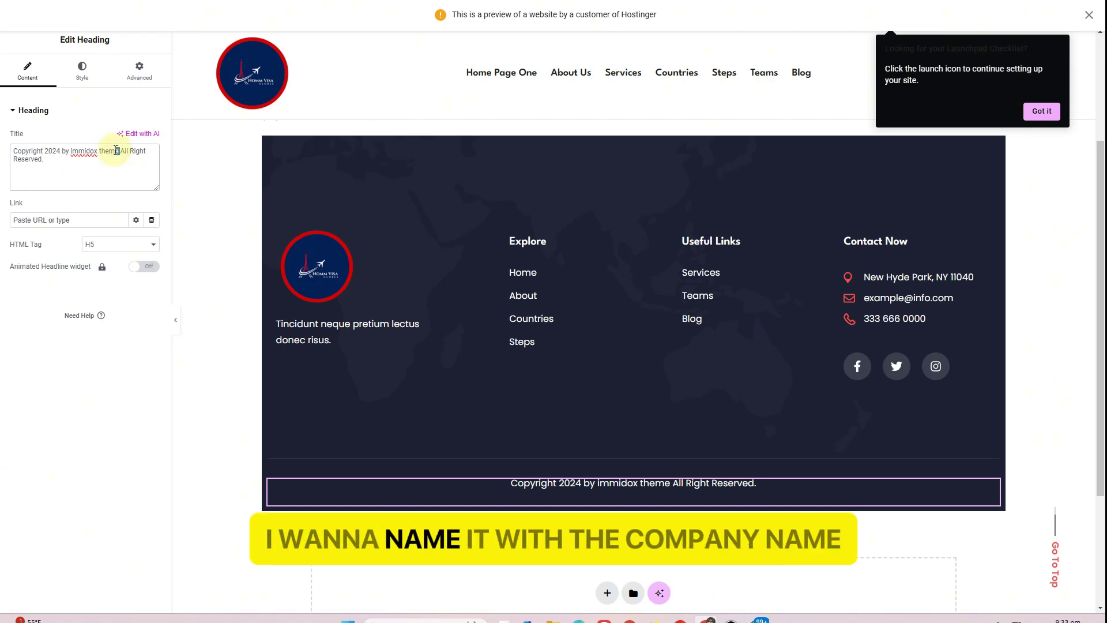
left_click_drag(78, 150, 72, 151)
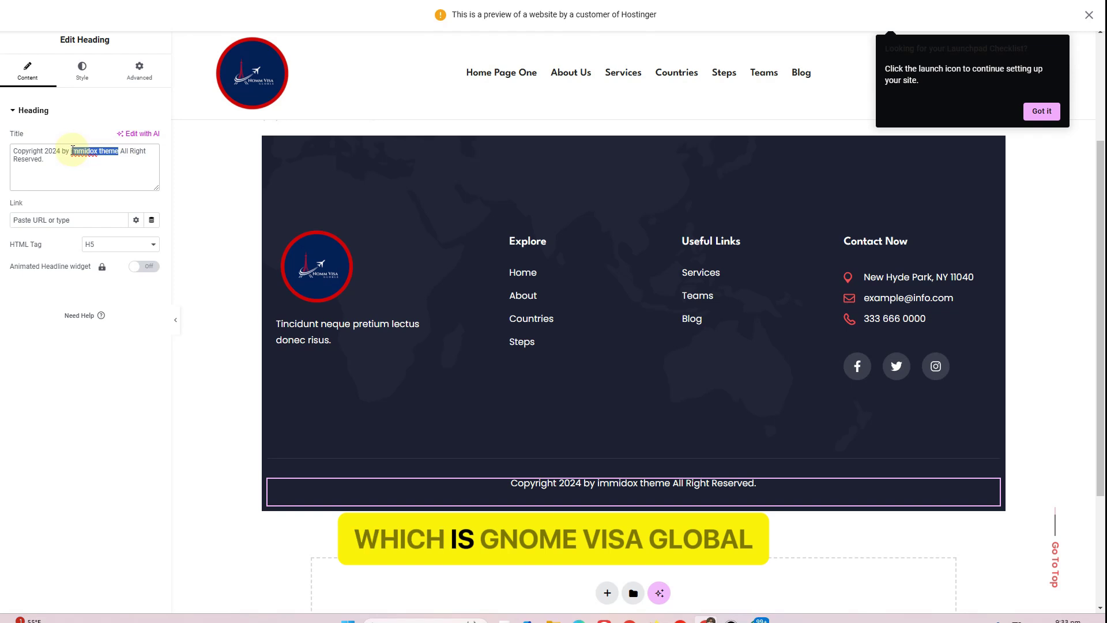
type("Nomm")
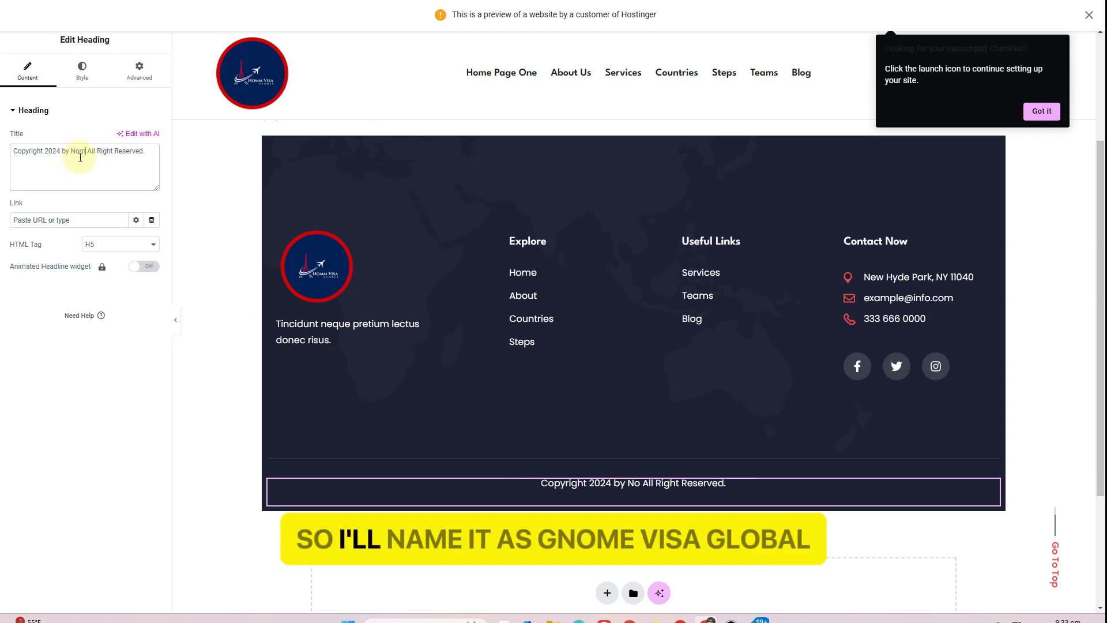
type(" Visa Gl")
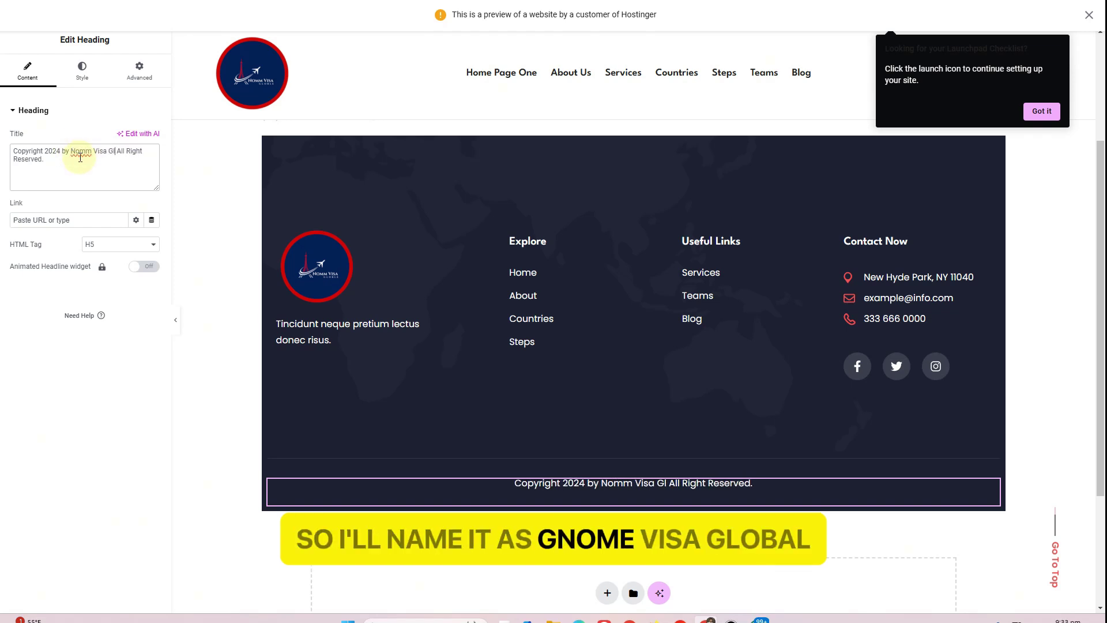
type("obal |")
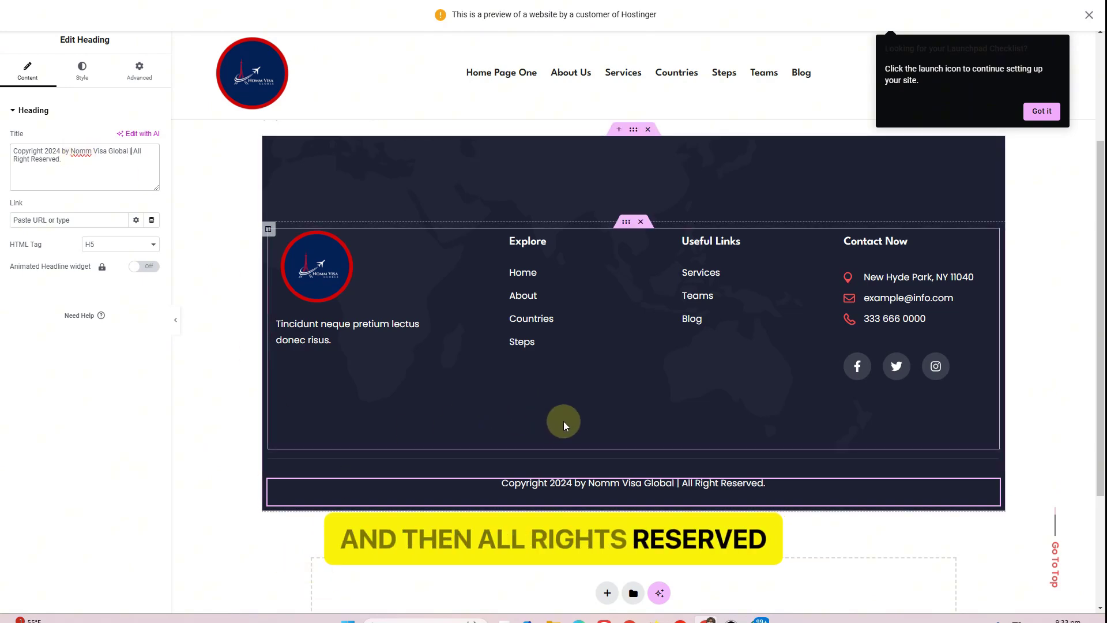
Set the footer section's bottom padding from 110 to 40 px
left_click(626, 221)
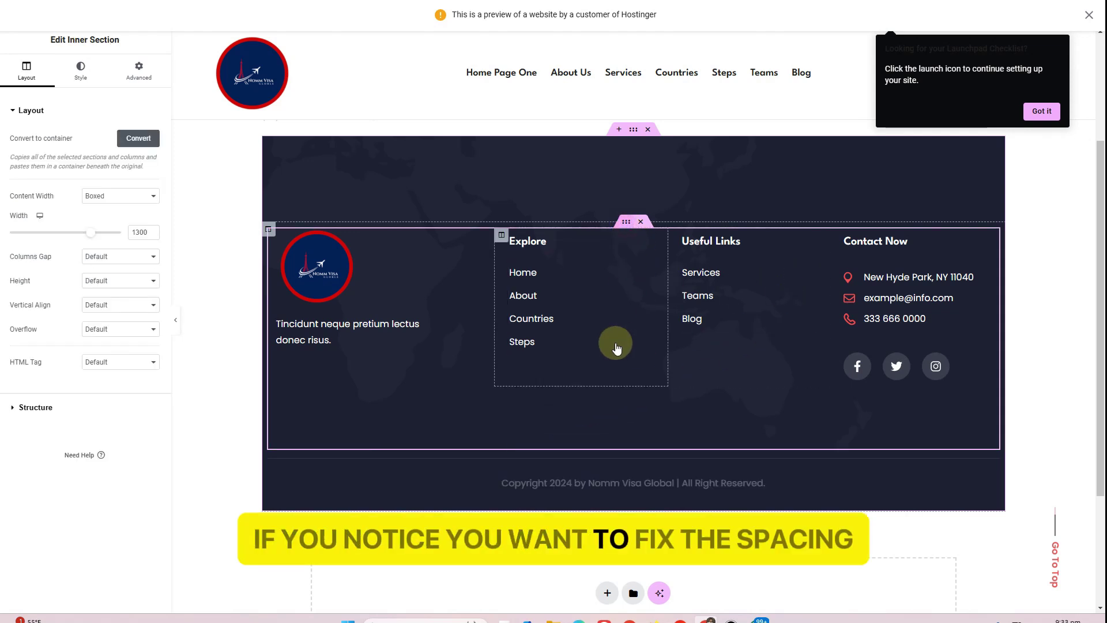
left_click(139, 70)
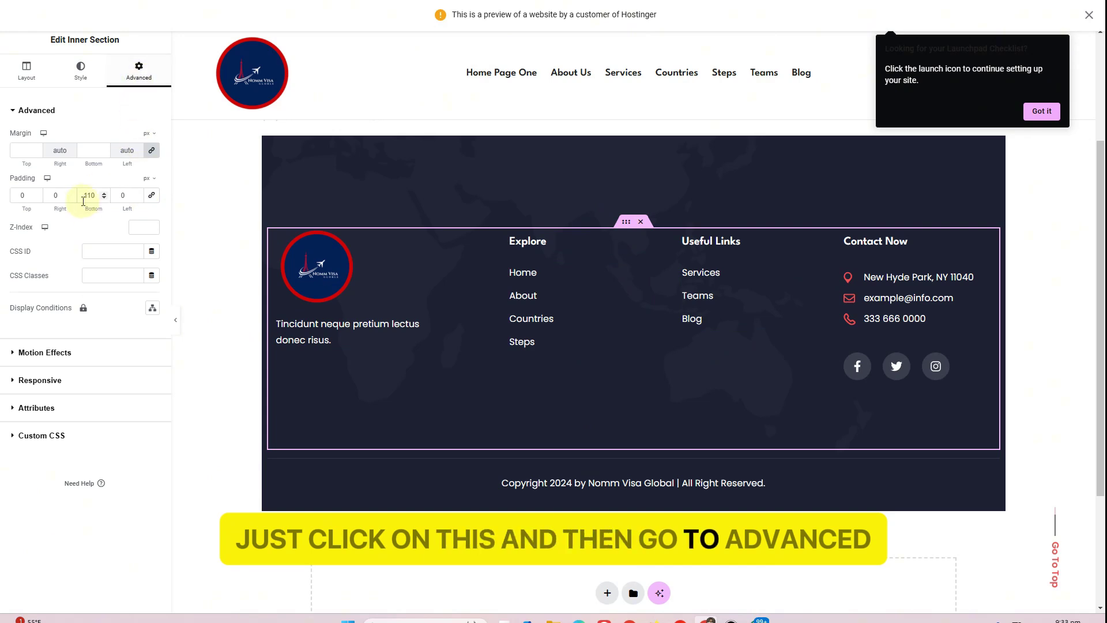
left_click_drag(94, 195, 70, 198)
type("40")
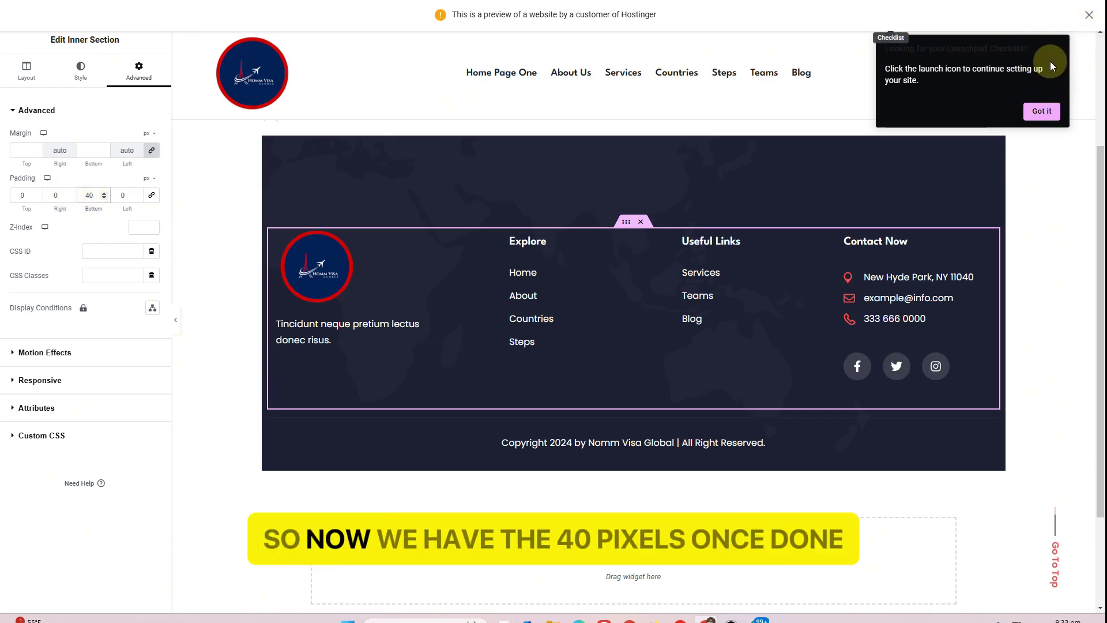
Dismiss the Launchpad checklist and hosting notice, then publish the footer
left_click(1043, 117)
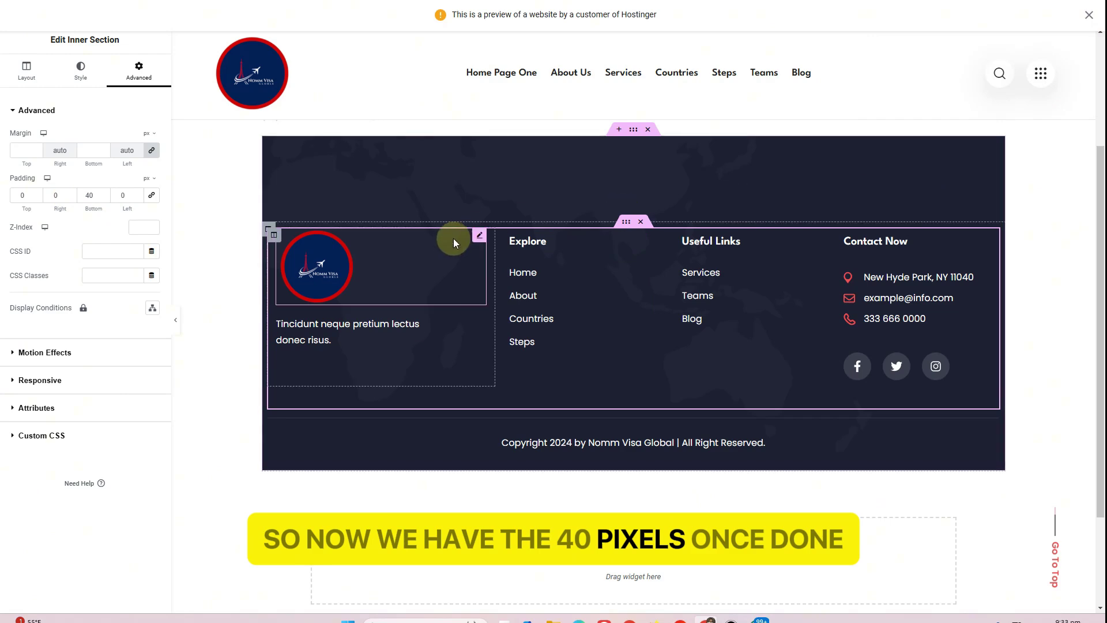
scroll(453, 238, "up", 3)
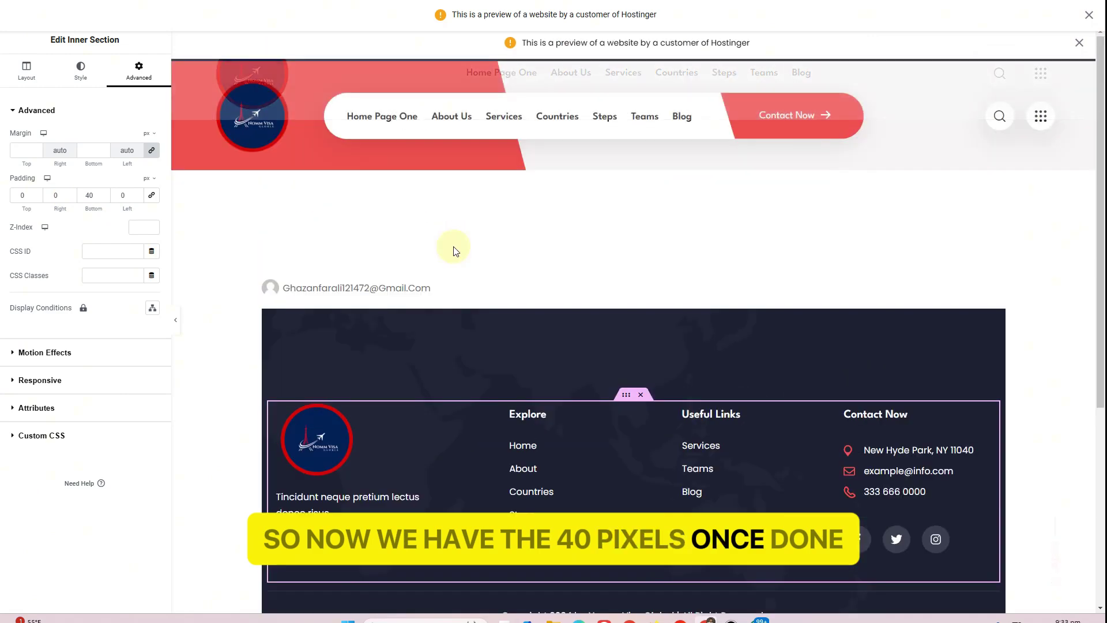
left_click(29, 72)
left_click(1089, 16)
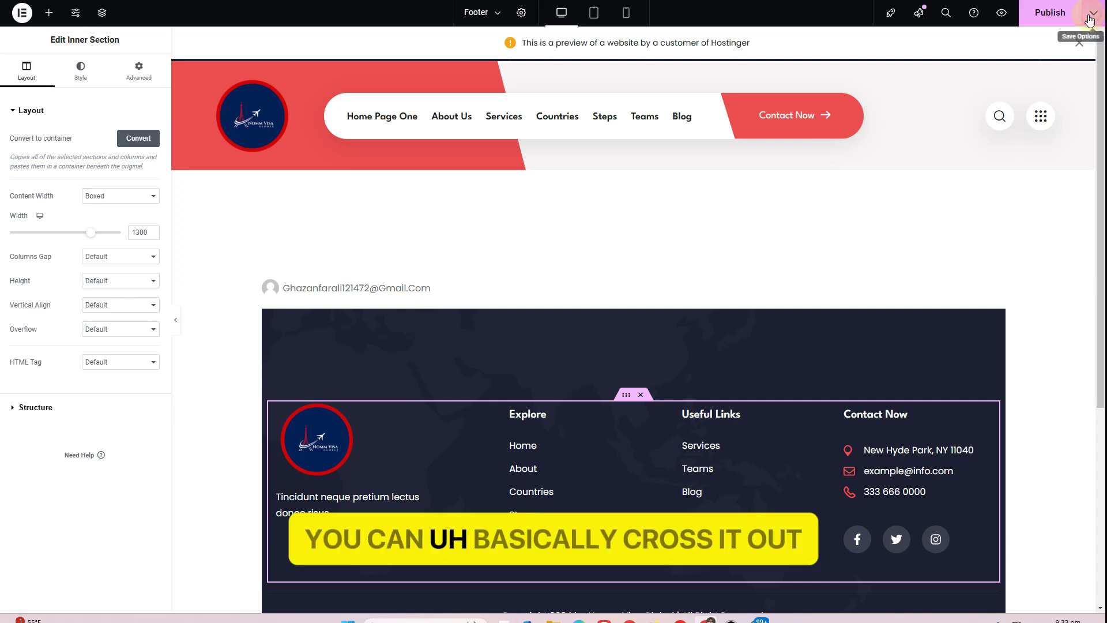
left_click(1041, 24)
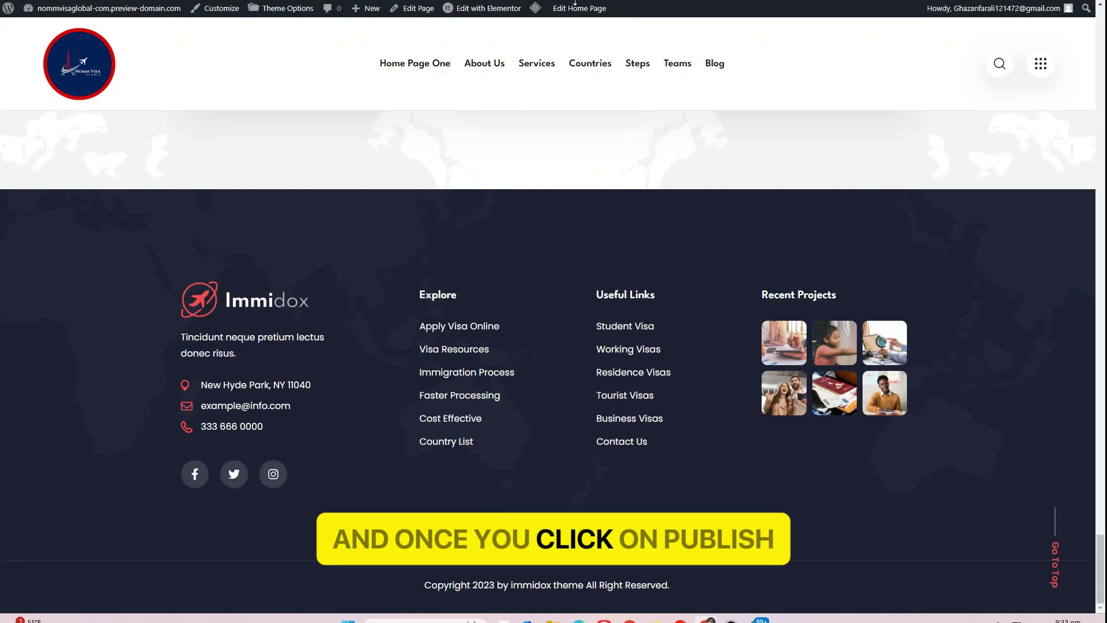
Check the live footer, highlighting the Contact Now details and the updated copyright line
scroll(325, 212, "up", 10)
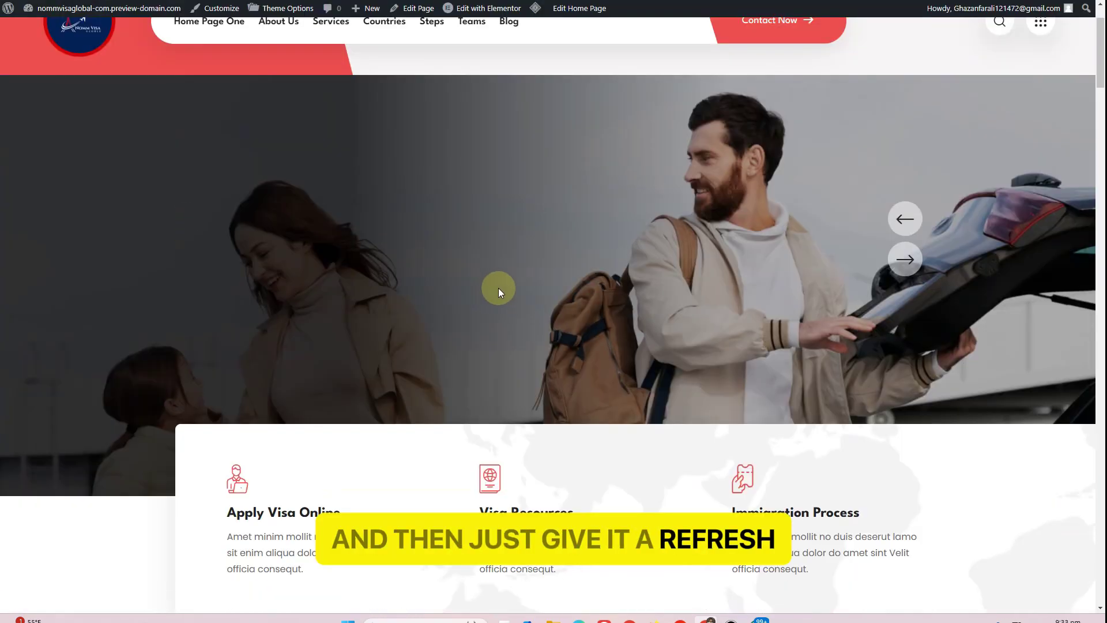
scroll(498, 288, "down", 15)
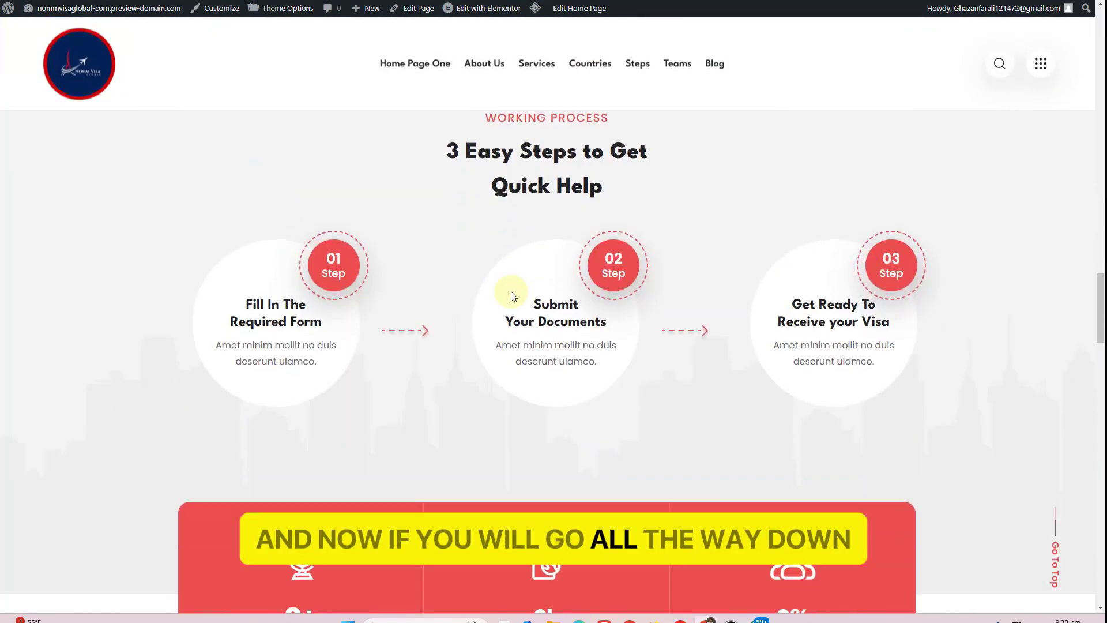
scroll(514, 297, "down", 20)
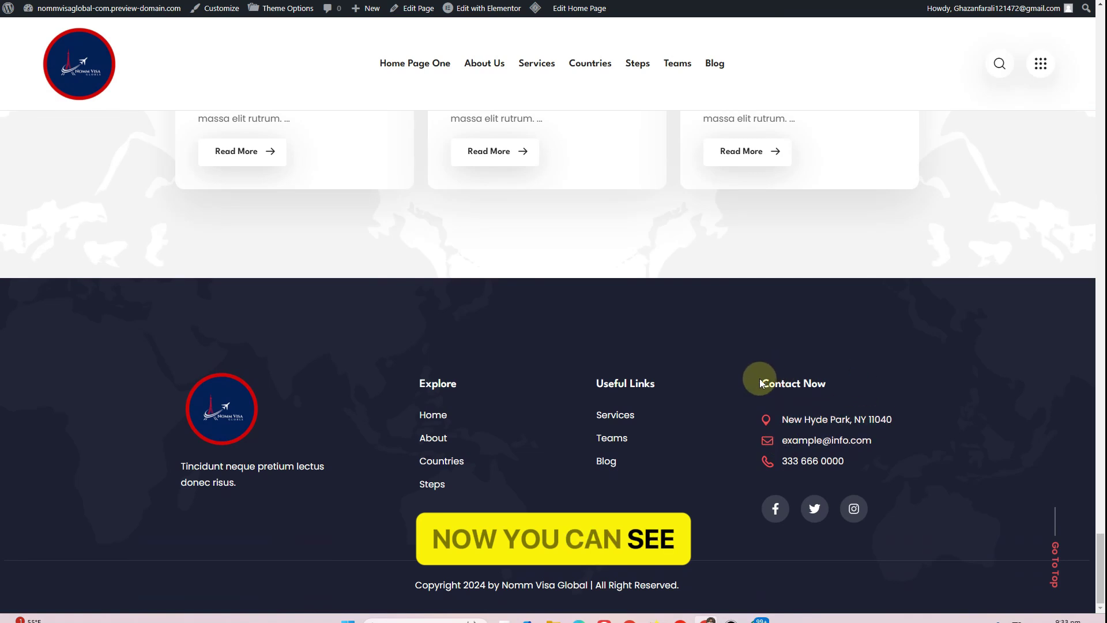
left_click_drag(757, 379, 966, 504)
left_click(757, 582)
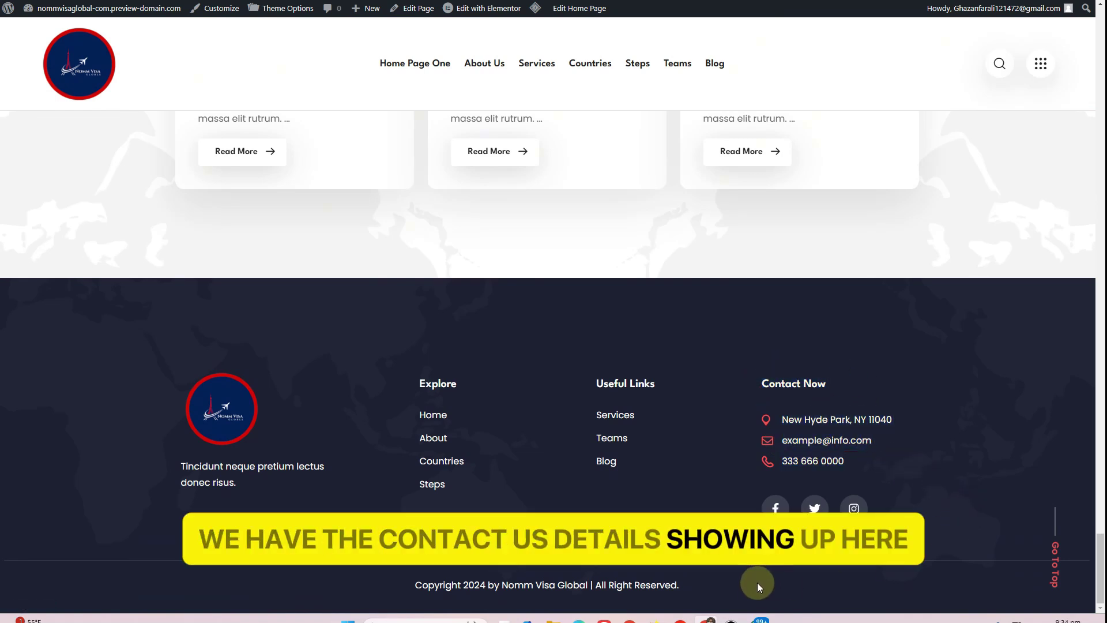
left_click_drag(757, 587, 417, 583)
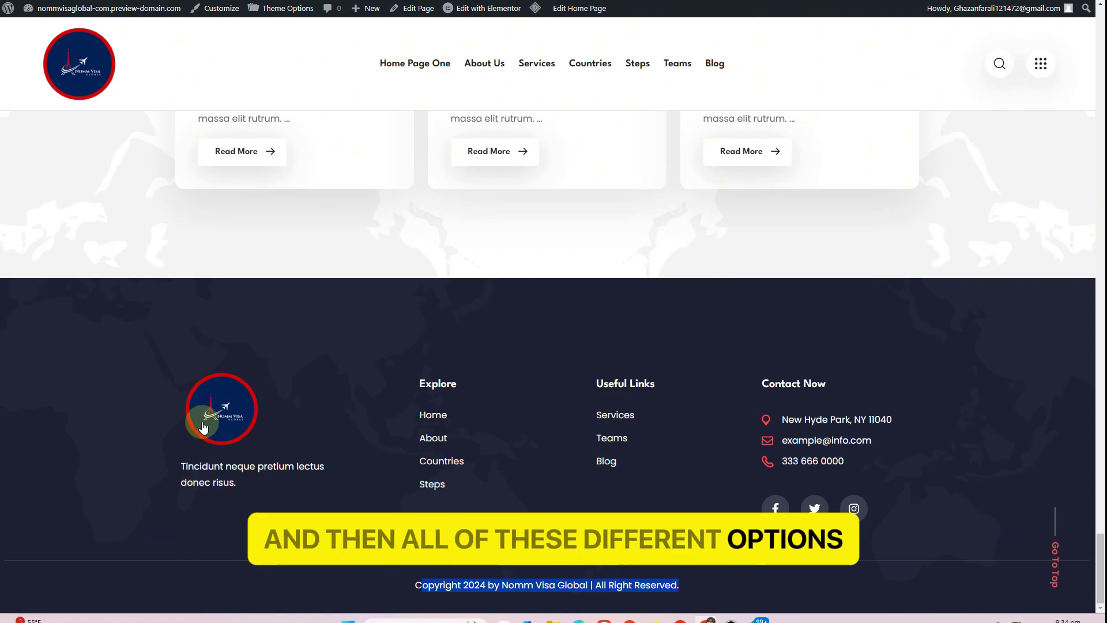
Return to the top of the homepage and dismiss the Hostinger preview banner
scroll(177, 382, "up", 15)
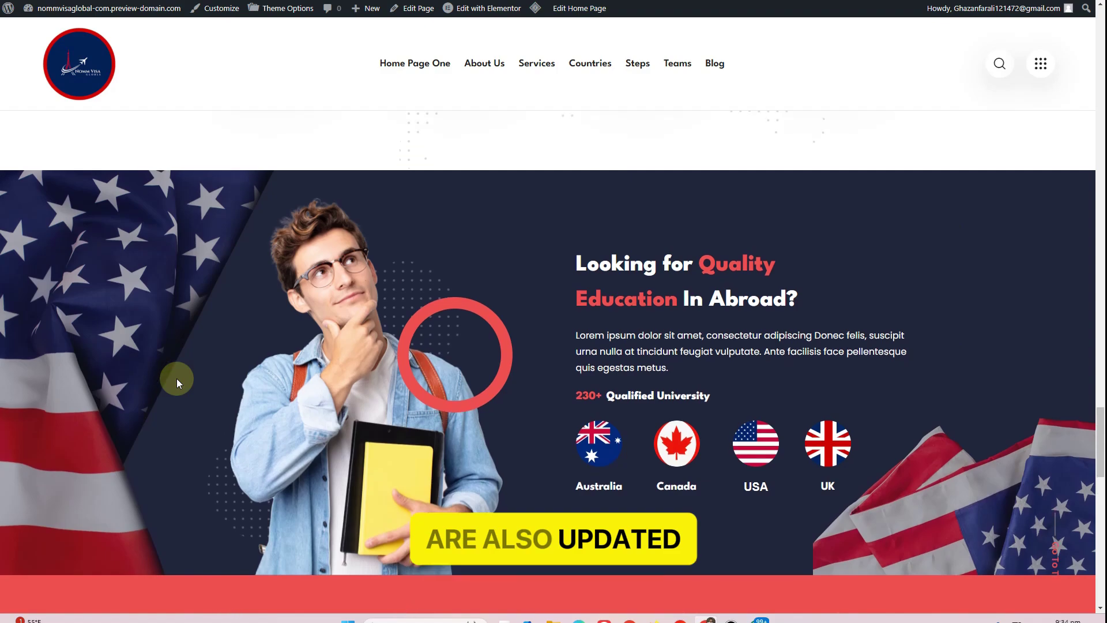
scroll(176, 382, "up", 15)
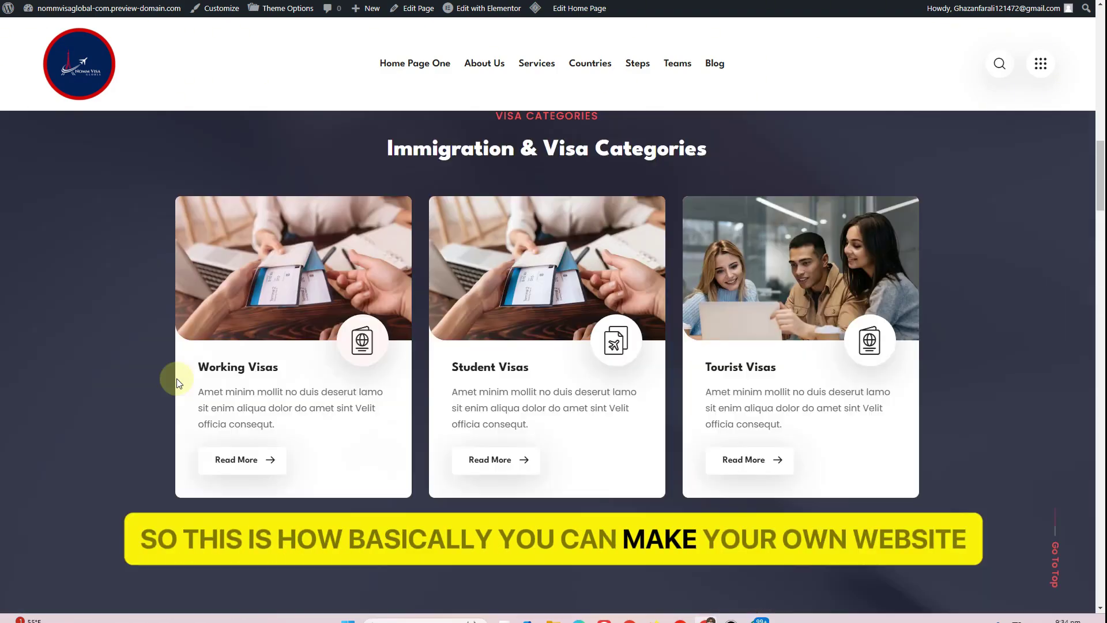
scroll(176, 378, "up", 12)
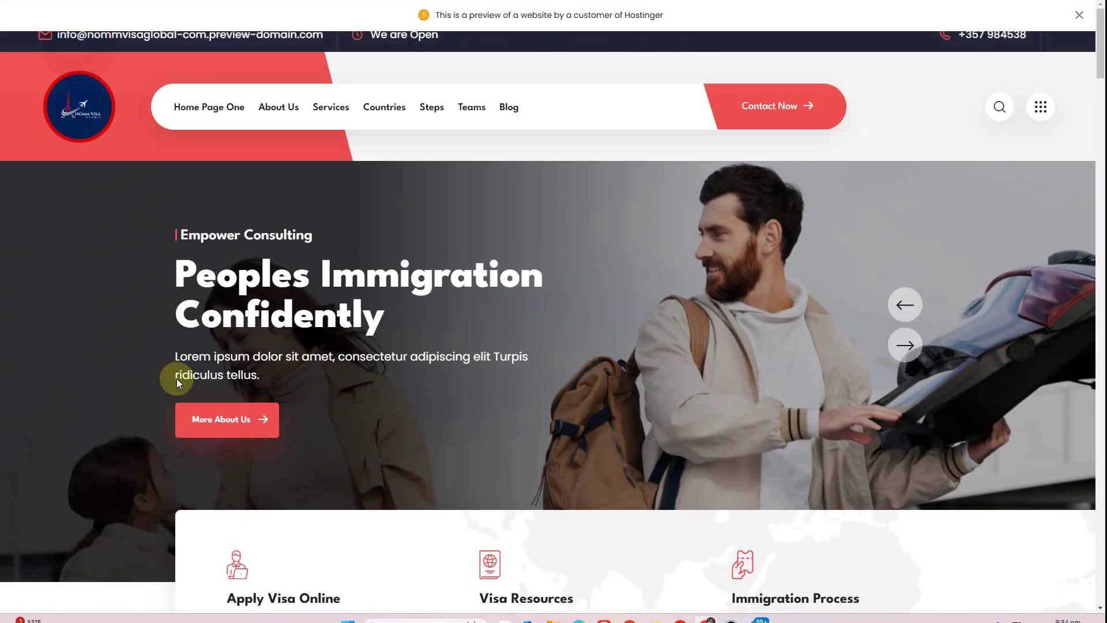
left_click(1078, 15)
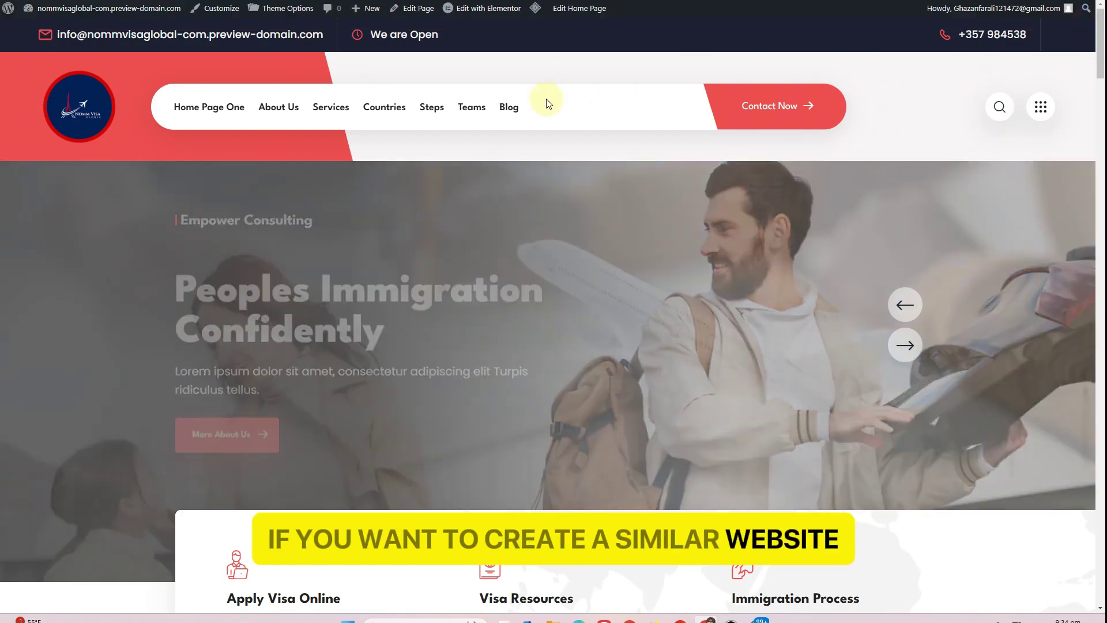